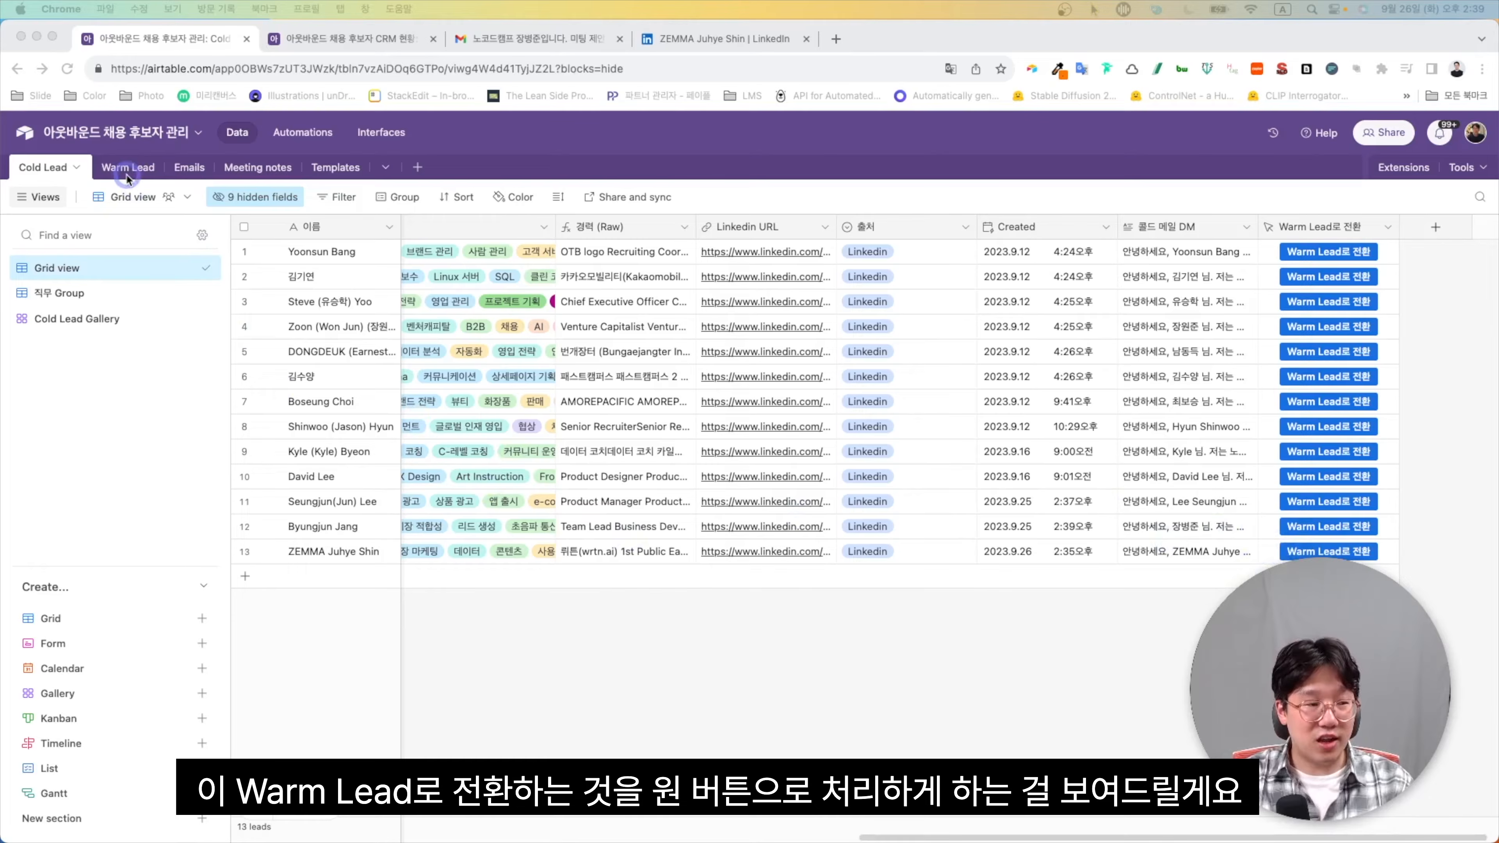
Convert the row 13 Cold Lead candidate into a Warm Lead
{"action": "left_click", "coordinate": [126, 172]}
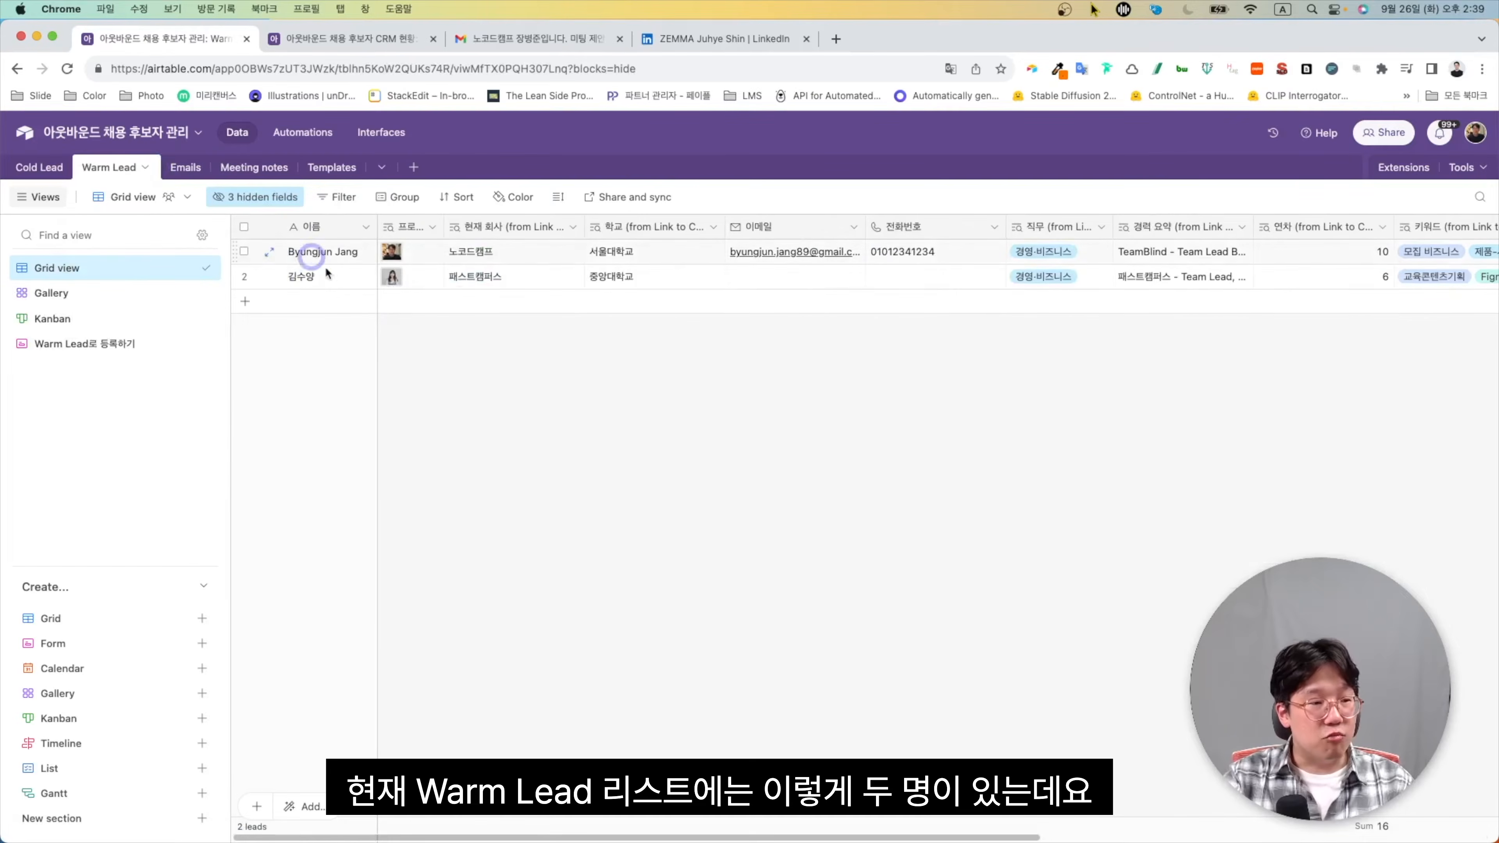
{"action": "left_click", "coordinate": [41, 167]}
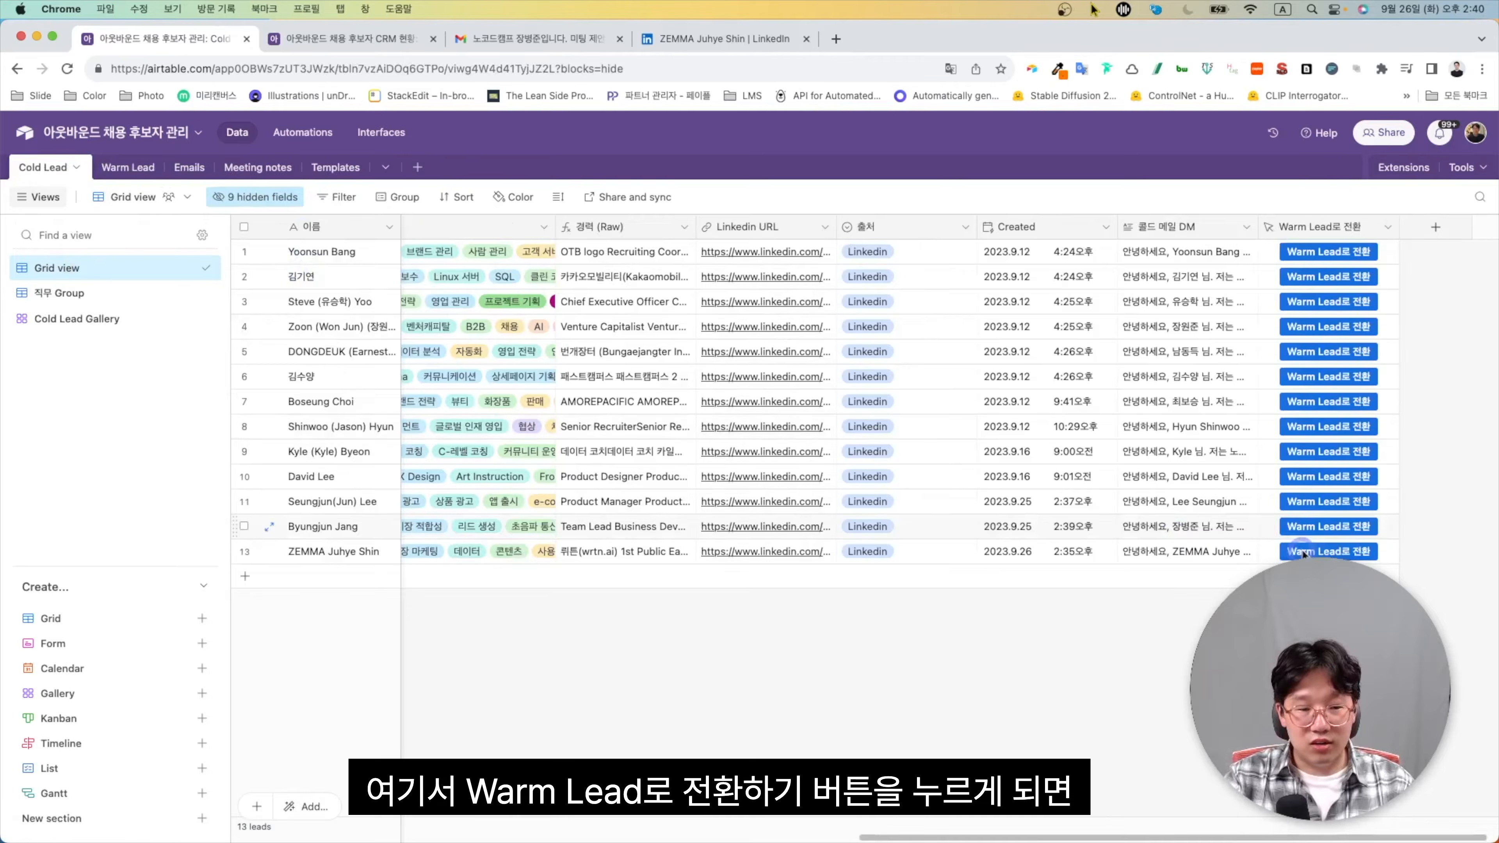
{"action": "left_click", "coordinate": [1328, 551]}
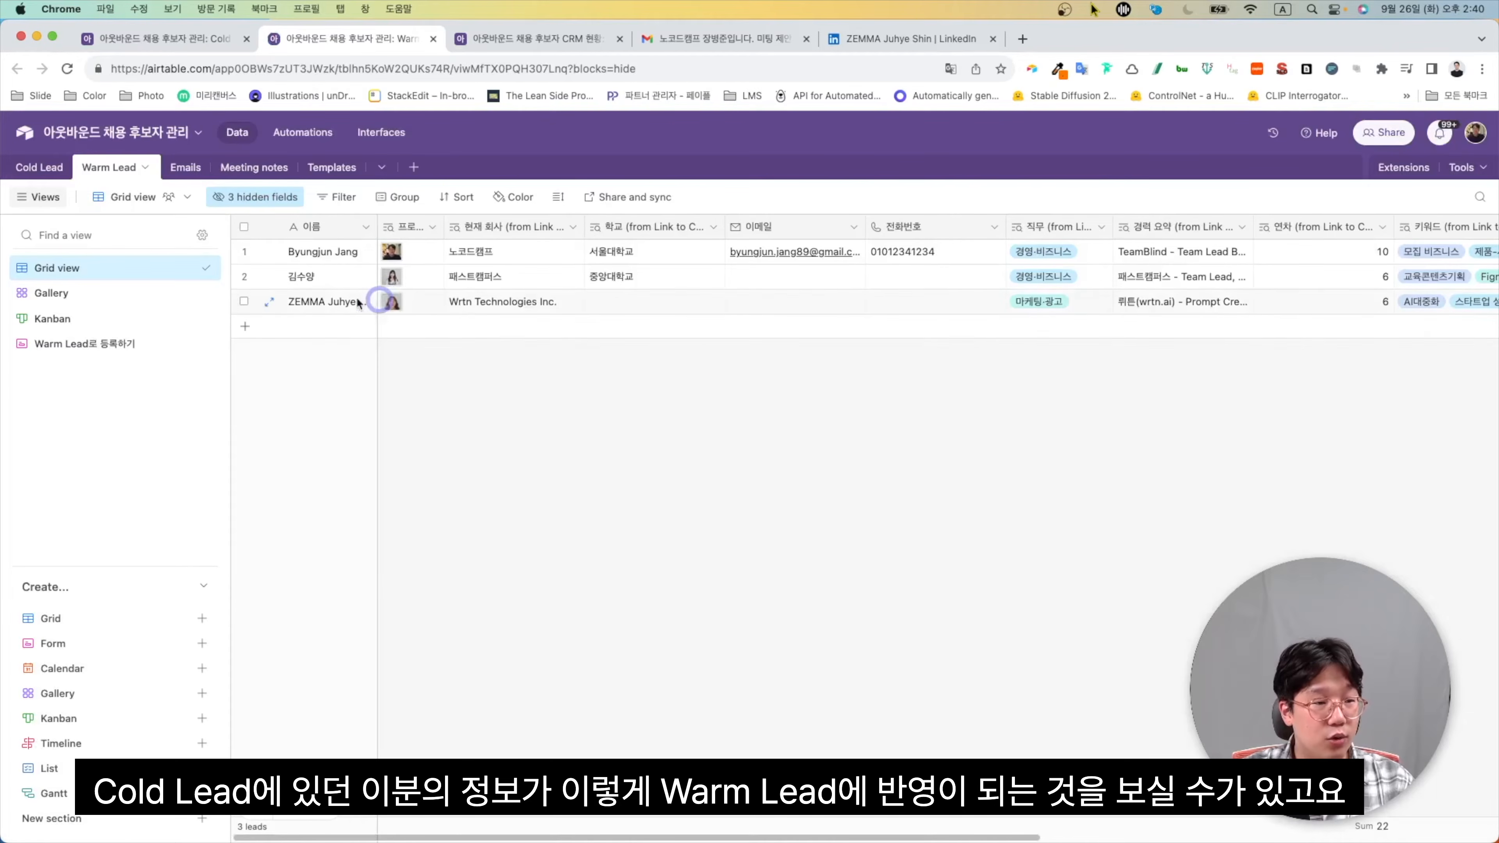
{"action": "scroll", "coordinate": [350, 302], "scroll_direction": "right", "scroll_amount": 5}
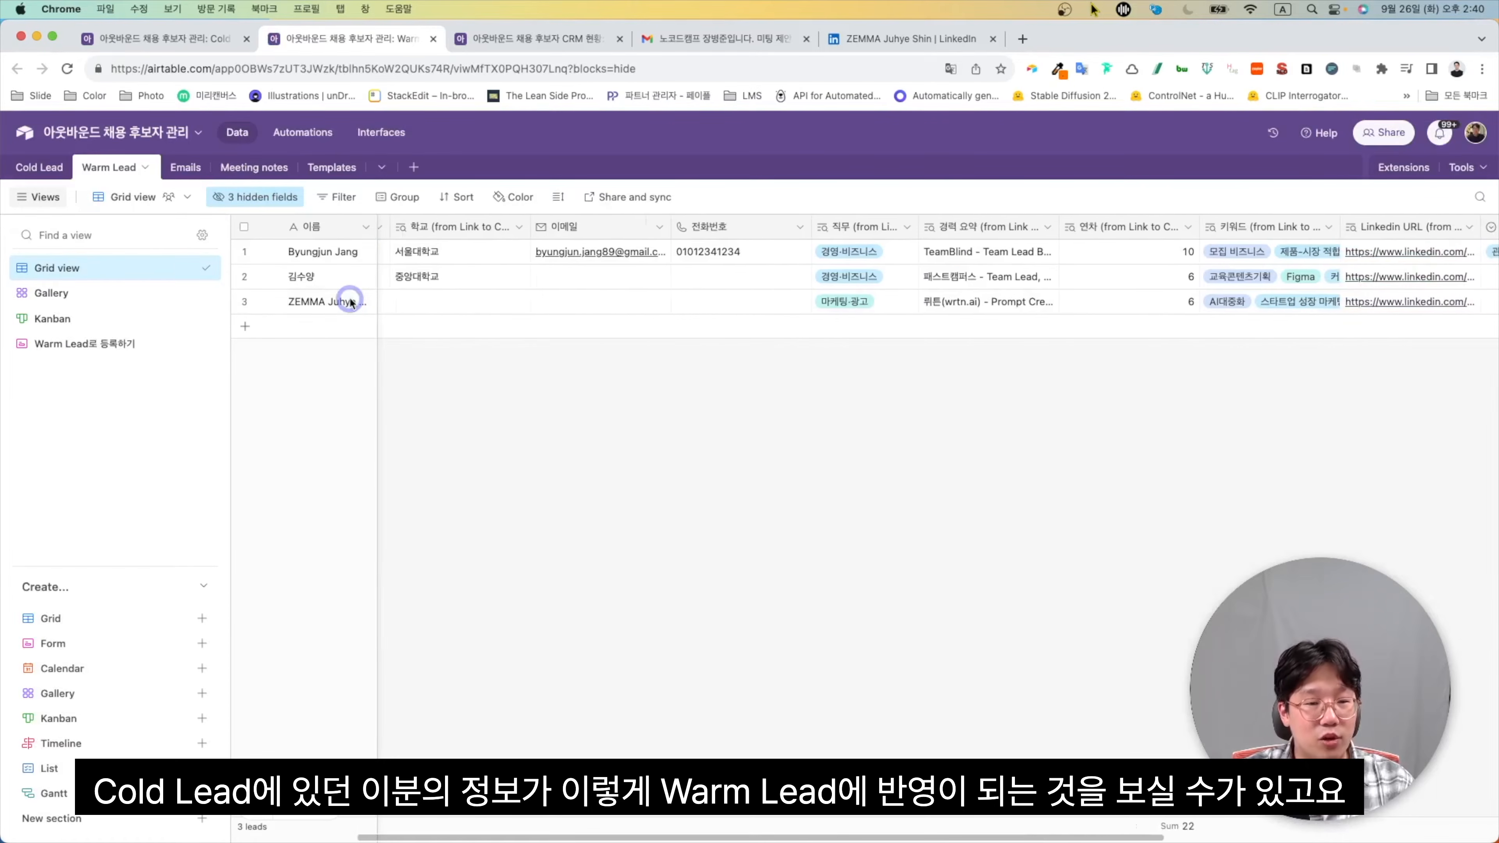
{"action": "scroll", "coordinate": [350, 302], "scroll_direction": "right", "scroll_amount": 5}
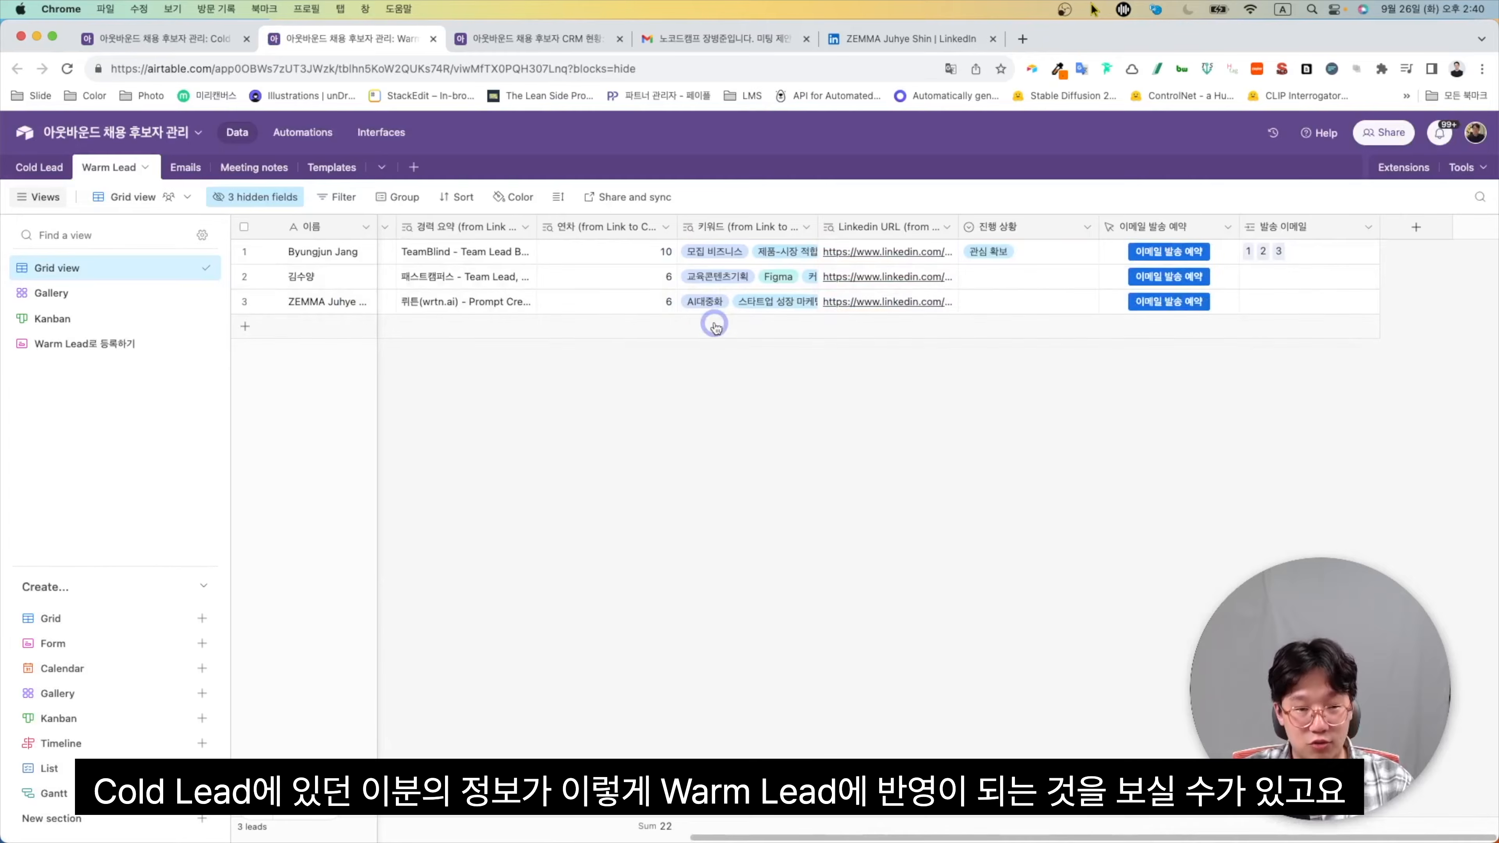
In the Warm Lead Kanban board, drag the new lead's card into 커피챗, then return to Grid view
{"action": "left_click", "coordinate": [133, 302]}
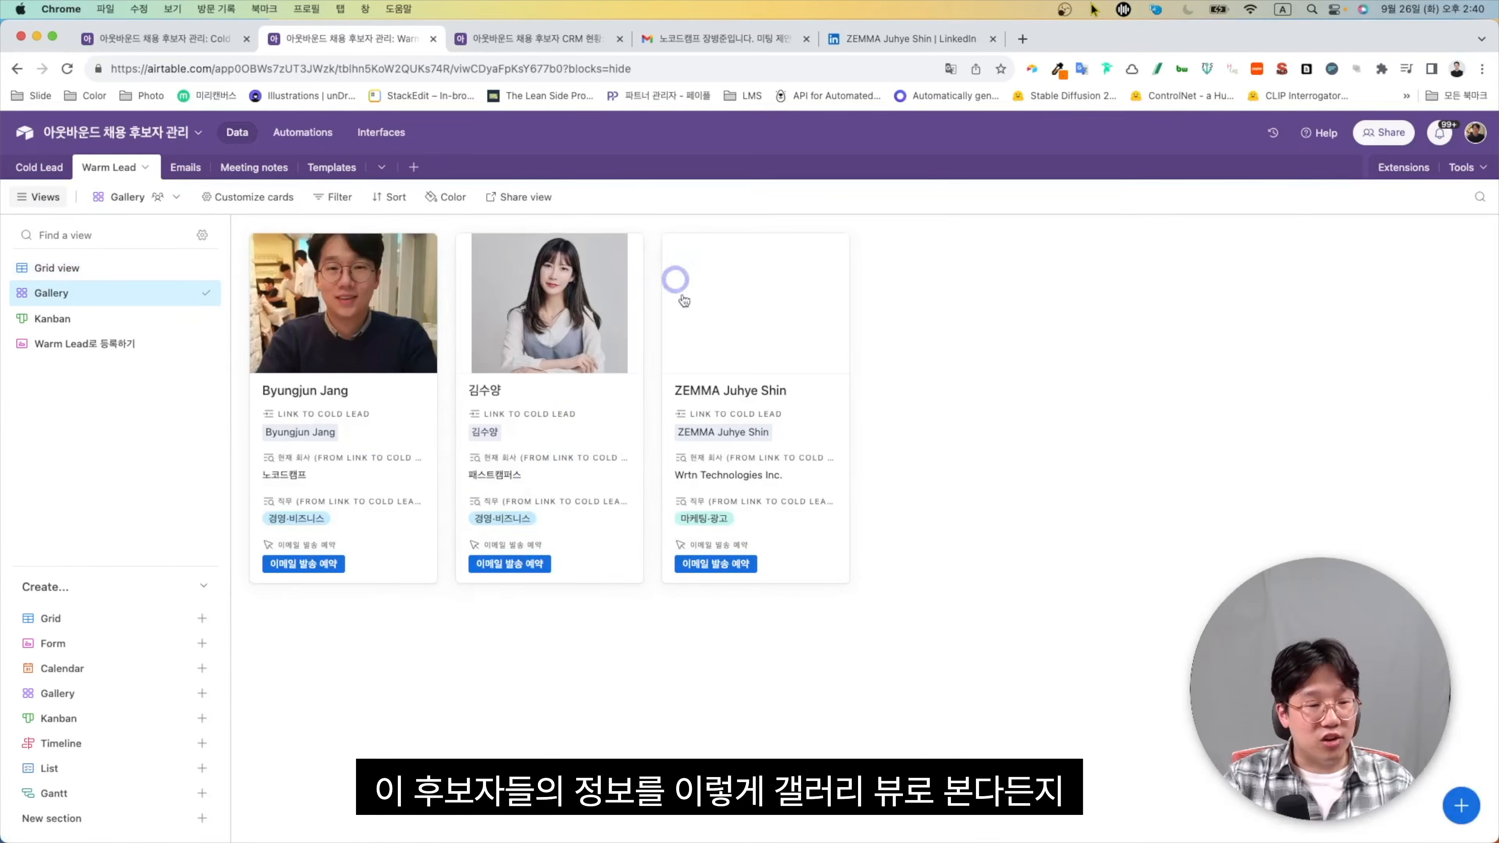
{"action": "left_click", "coordinate": [93, 322]}
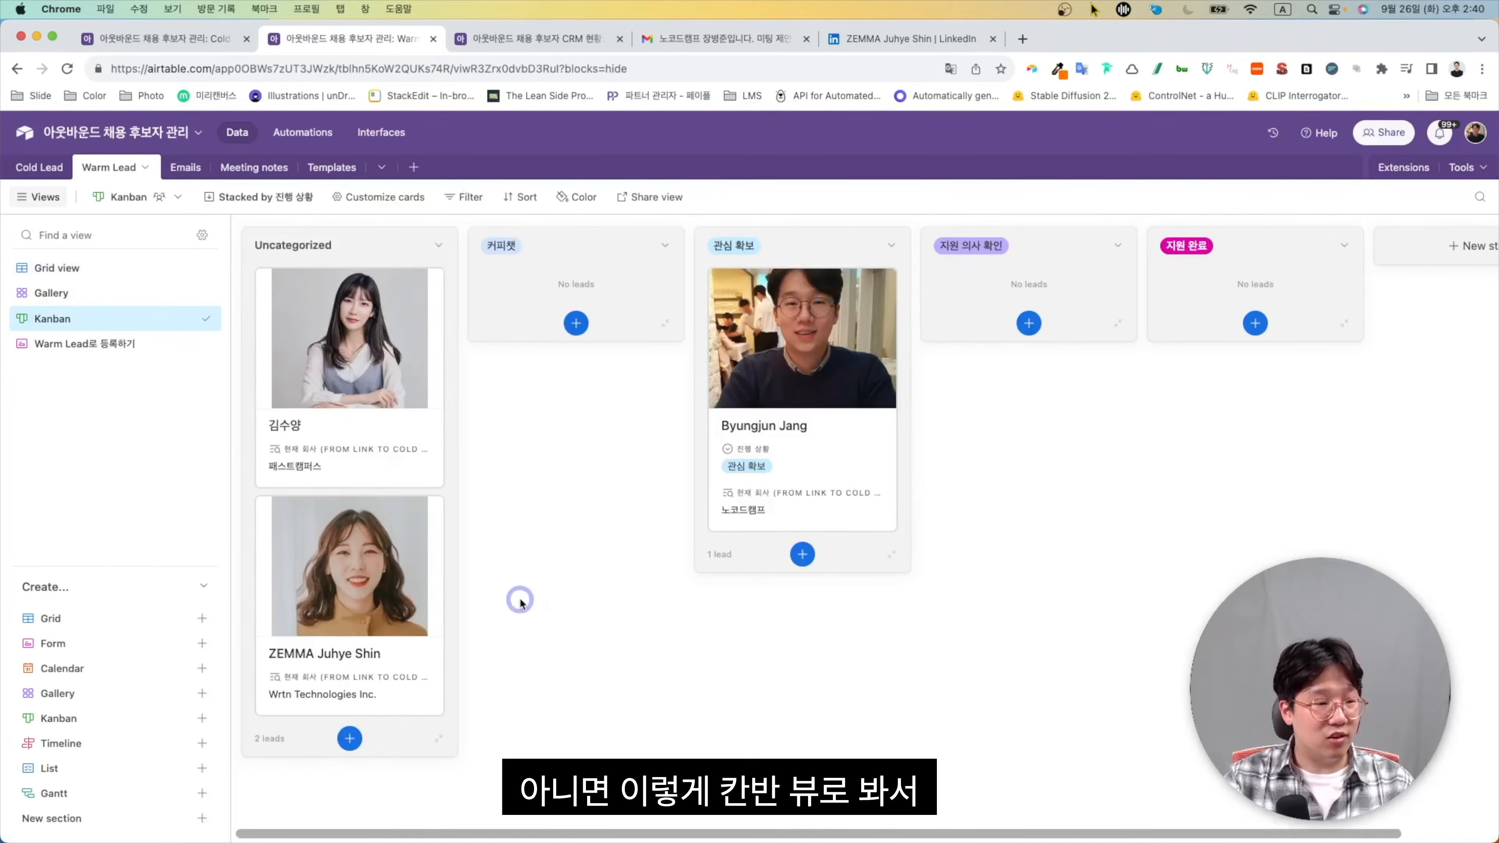
{"action": "left_click_drag", "start_coordinate": [572, 418], "coordinate": [575, 420]}
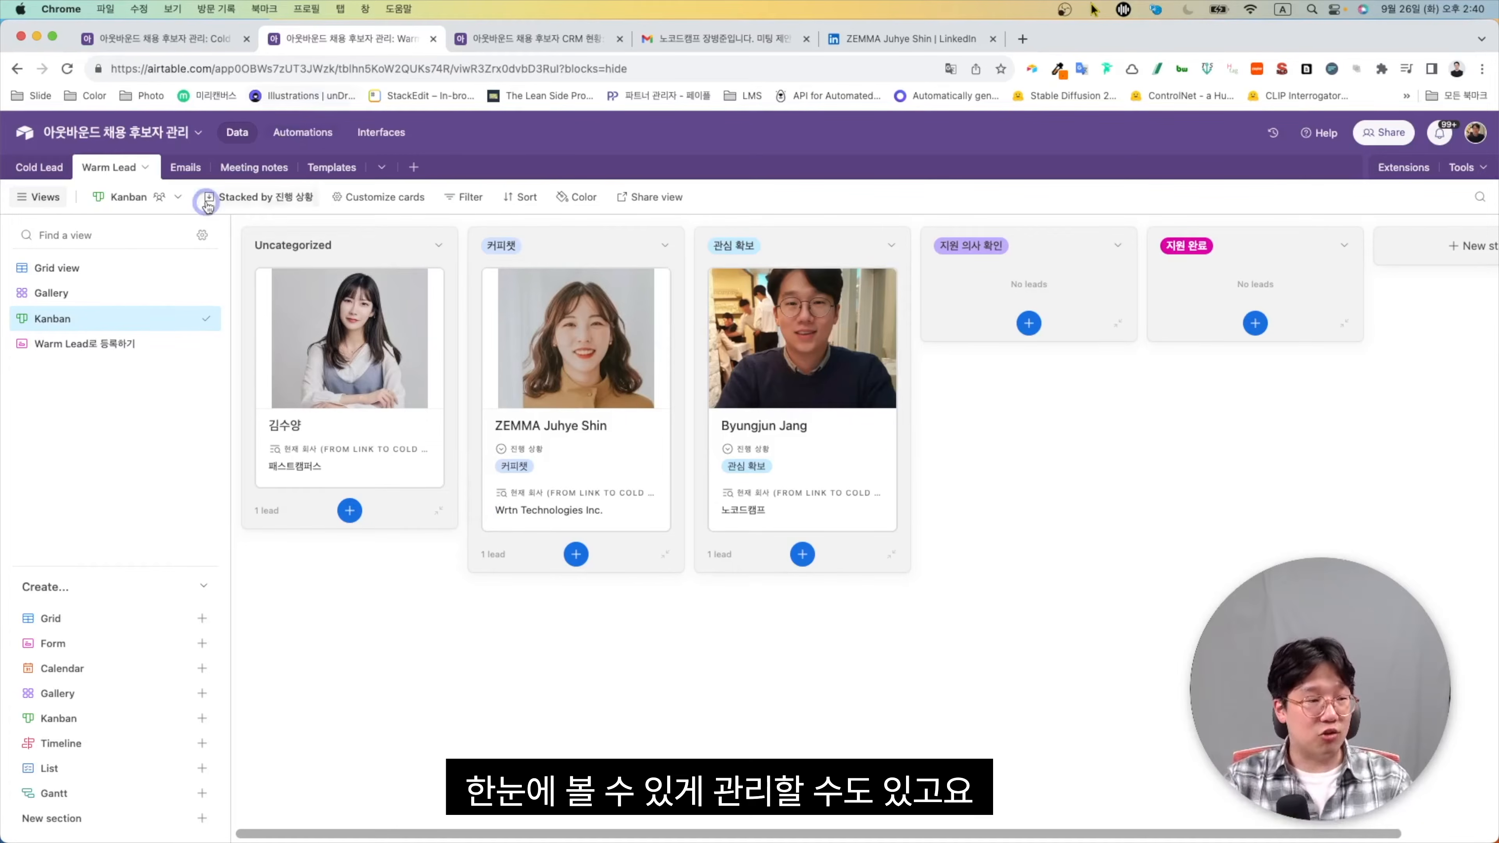
{"action": "left_click", "coordinate": [141, 269]}
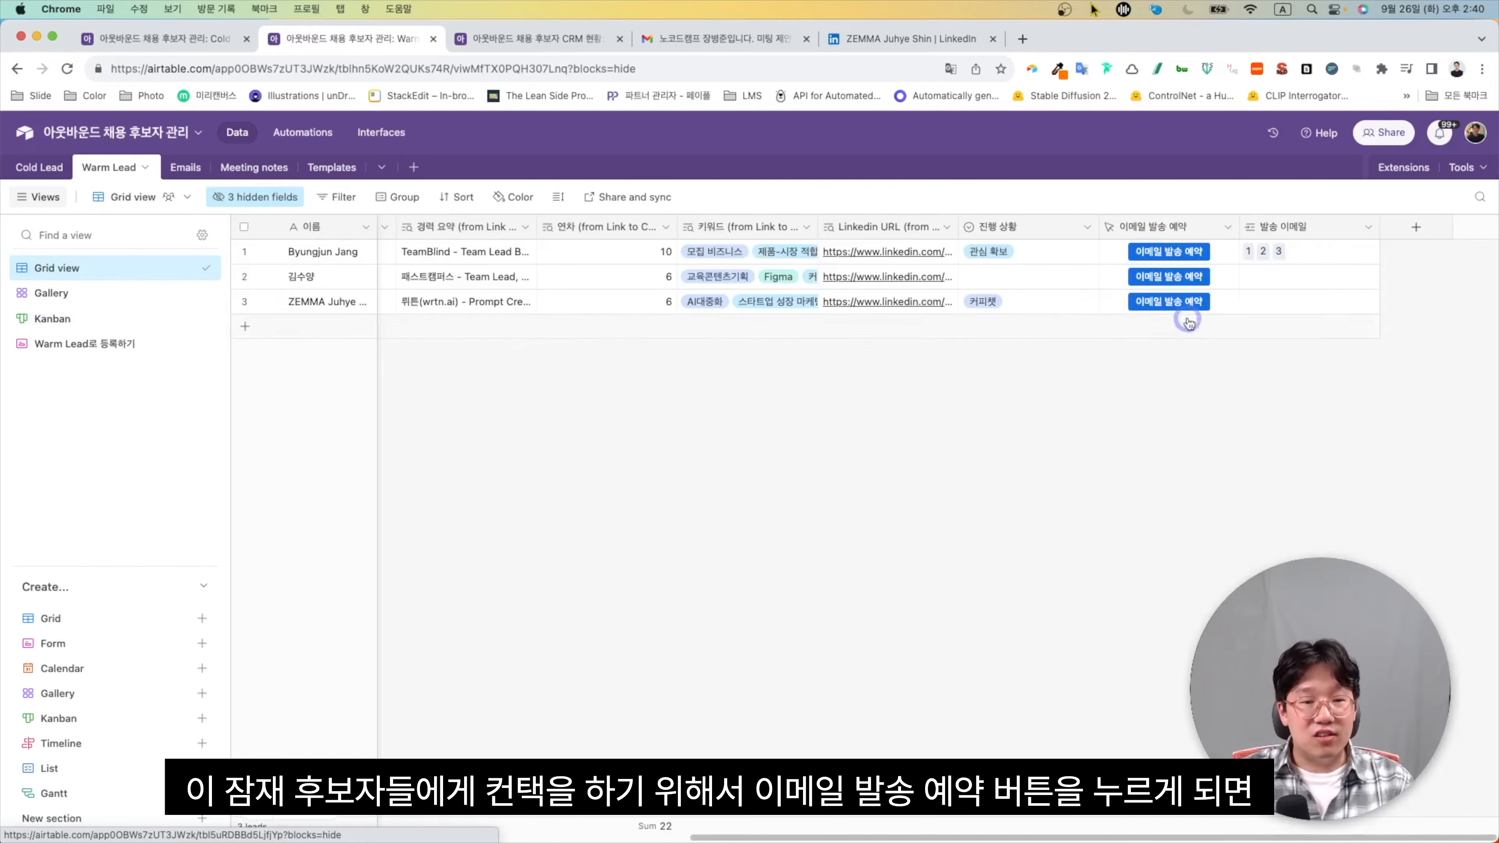
Submit the Tally scheduling form: 정기 인사 template, first send Sep 27, 2023, every 90 days
{"action": "left_click", "coordinate": [1168, 301]}
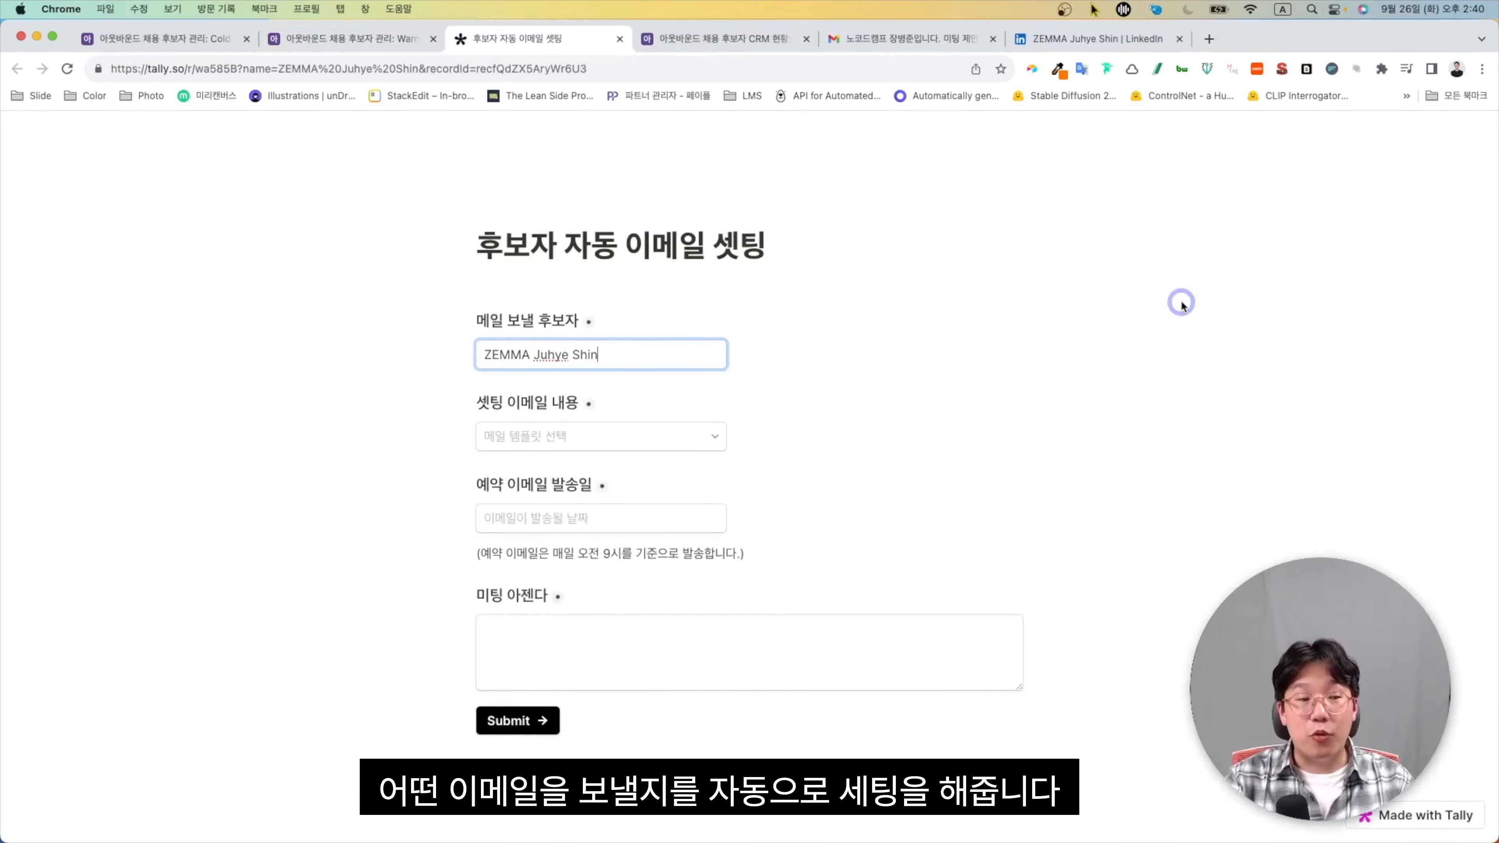
{"action": "left_click", "coordinate": [714, 436]}
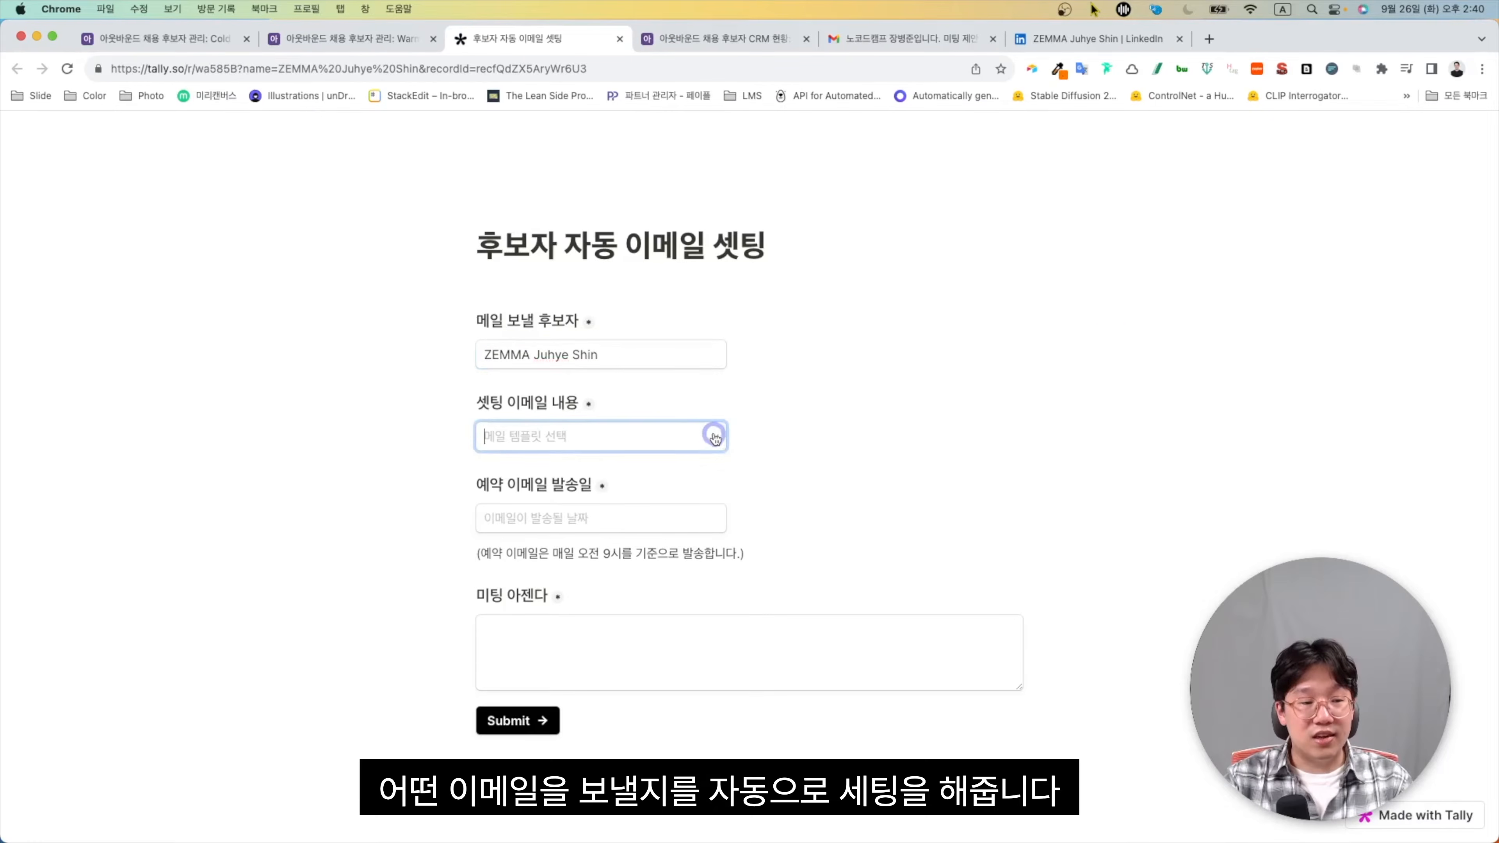
{"action": "left_click", "coordinate": [661, 510]}
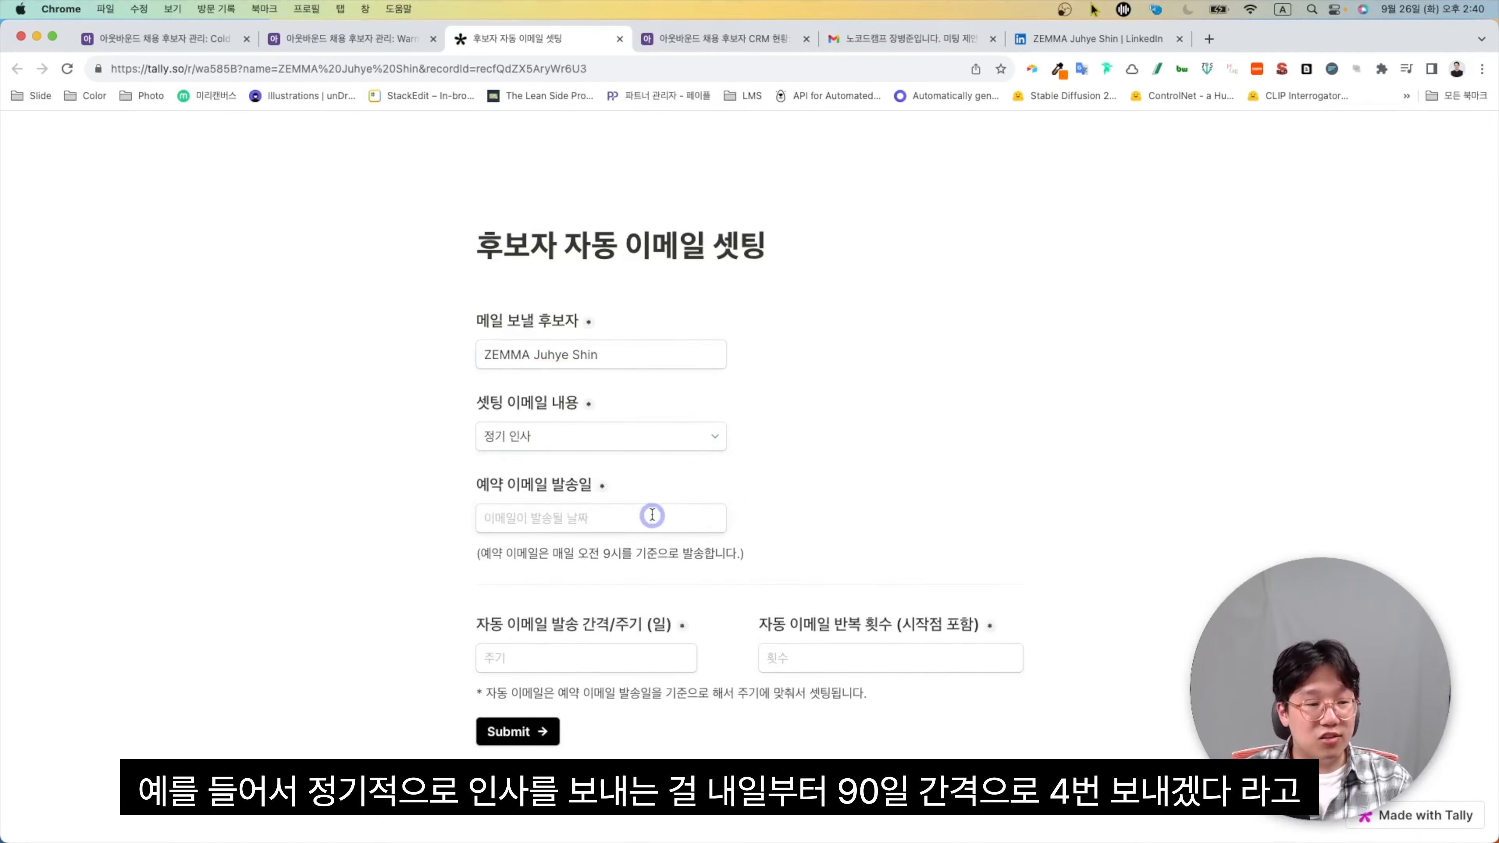
{"action": "left_click", "coordinate": [652, 515]}
{"action": "left_click", "coordinate": [567, 721]}
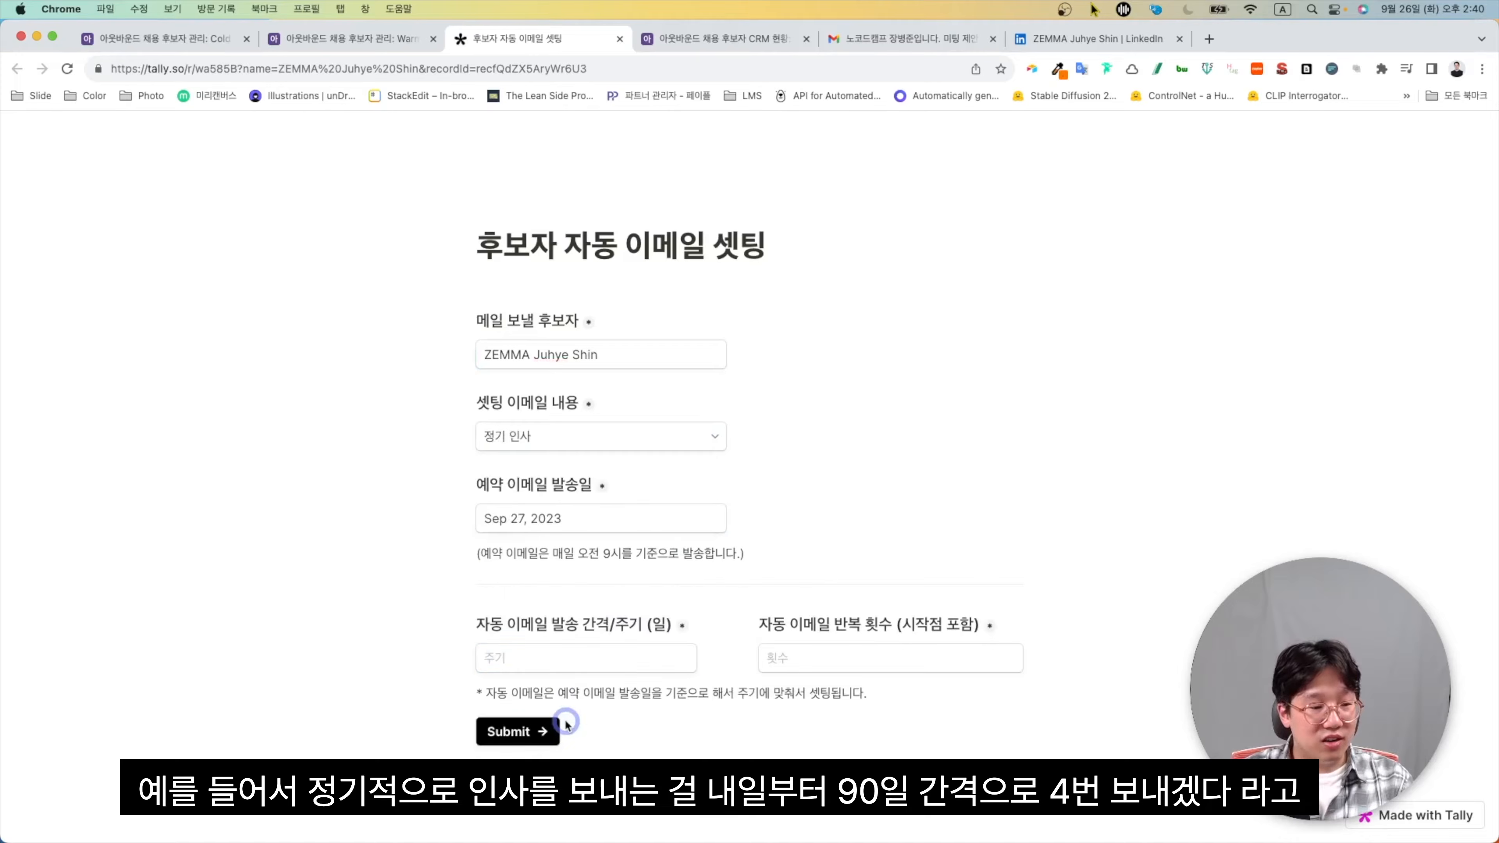
{"action": "left_click", "coordinate": [566, 660]}
{"action": "type", "text": "90"}
{"action": "key", "text": "Tab"}
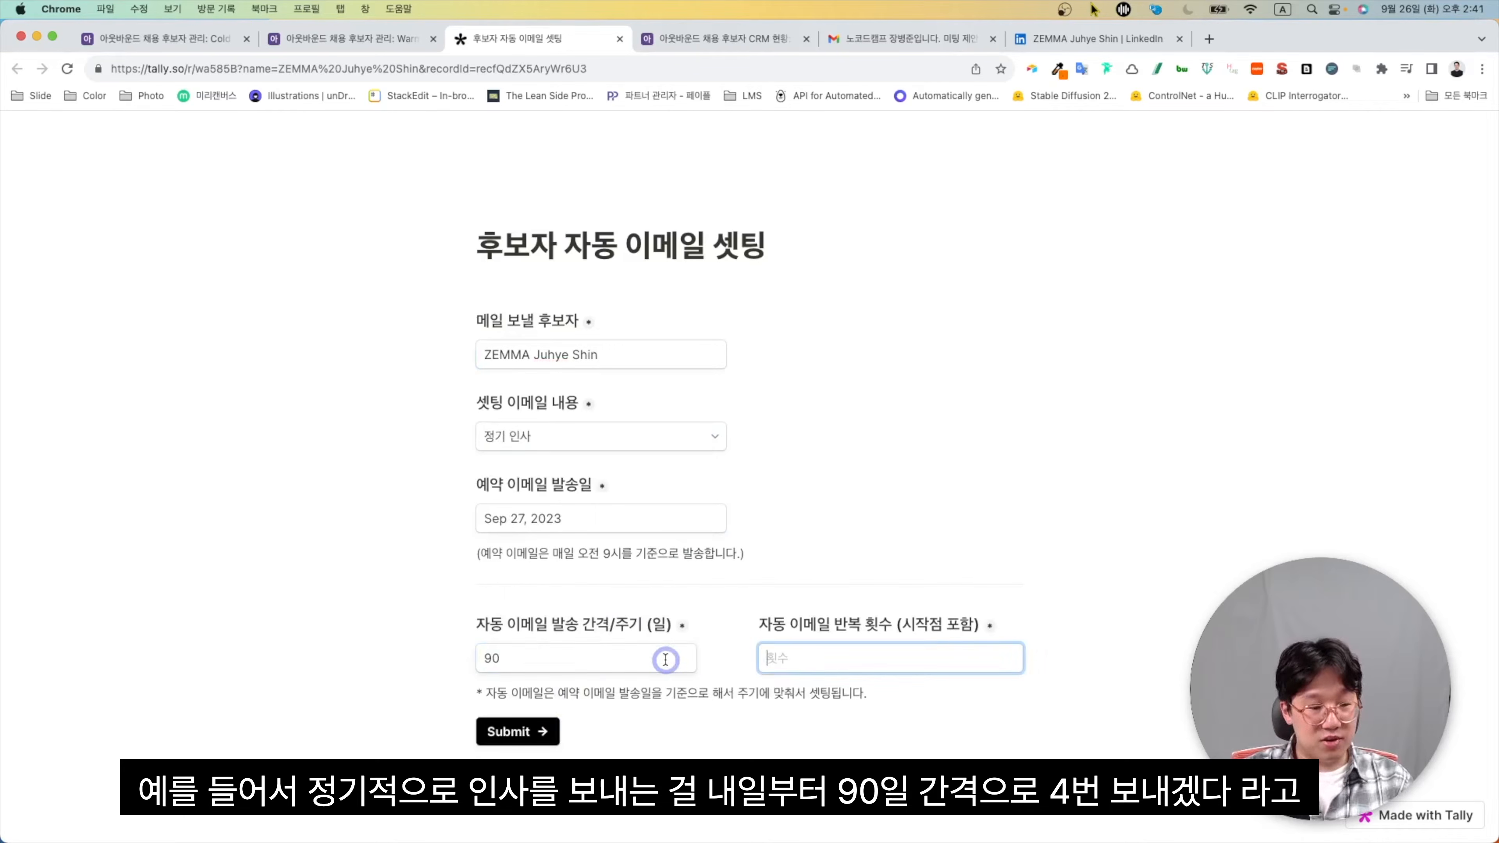
{"action": "left_click", "coordinate": [553, 738]}
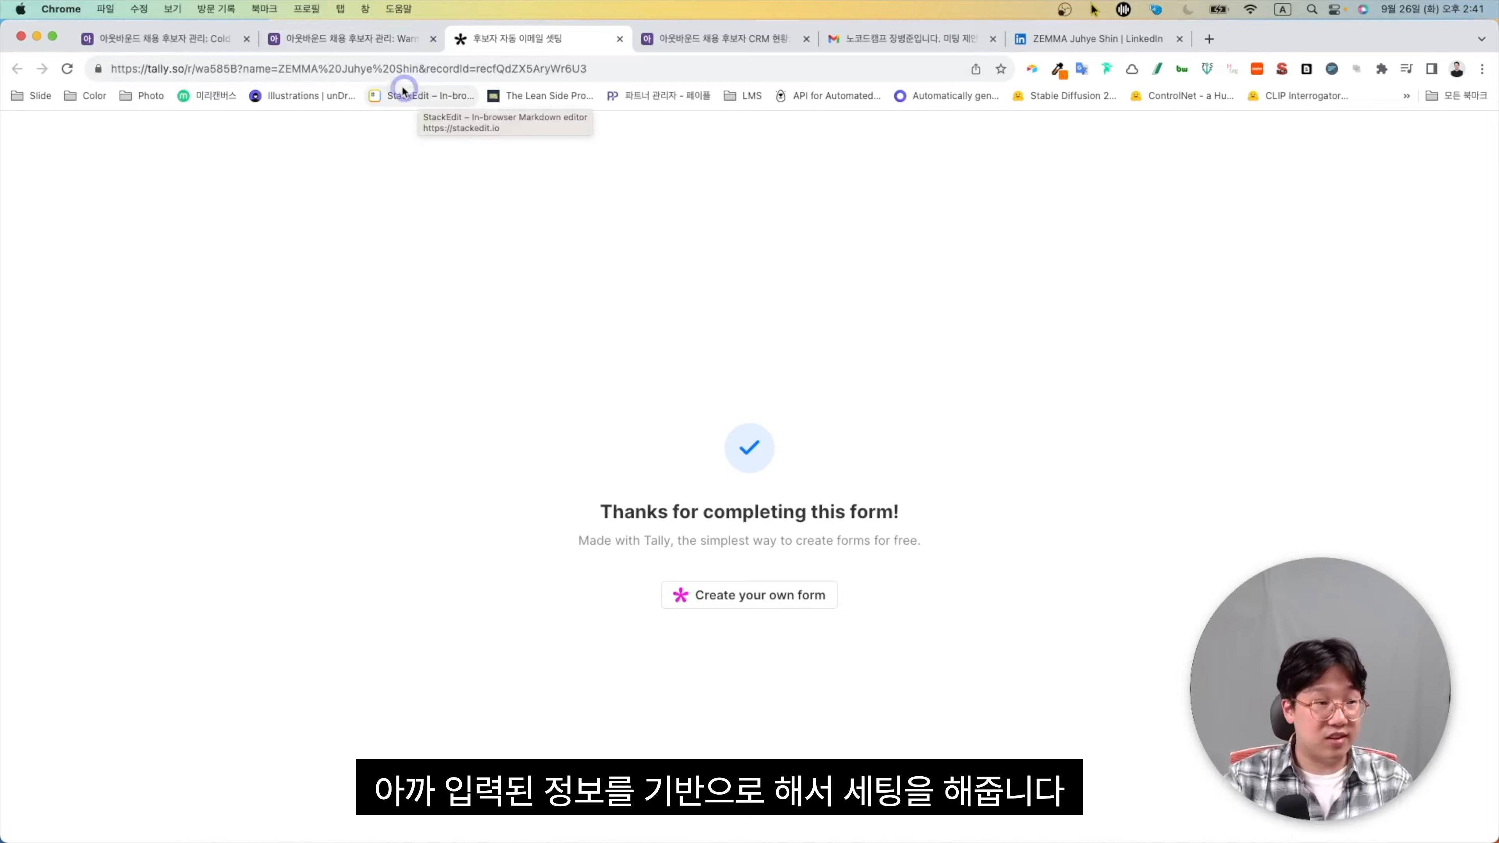
{"action": "left_click", "coordinate": [383, 39]}
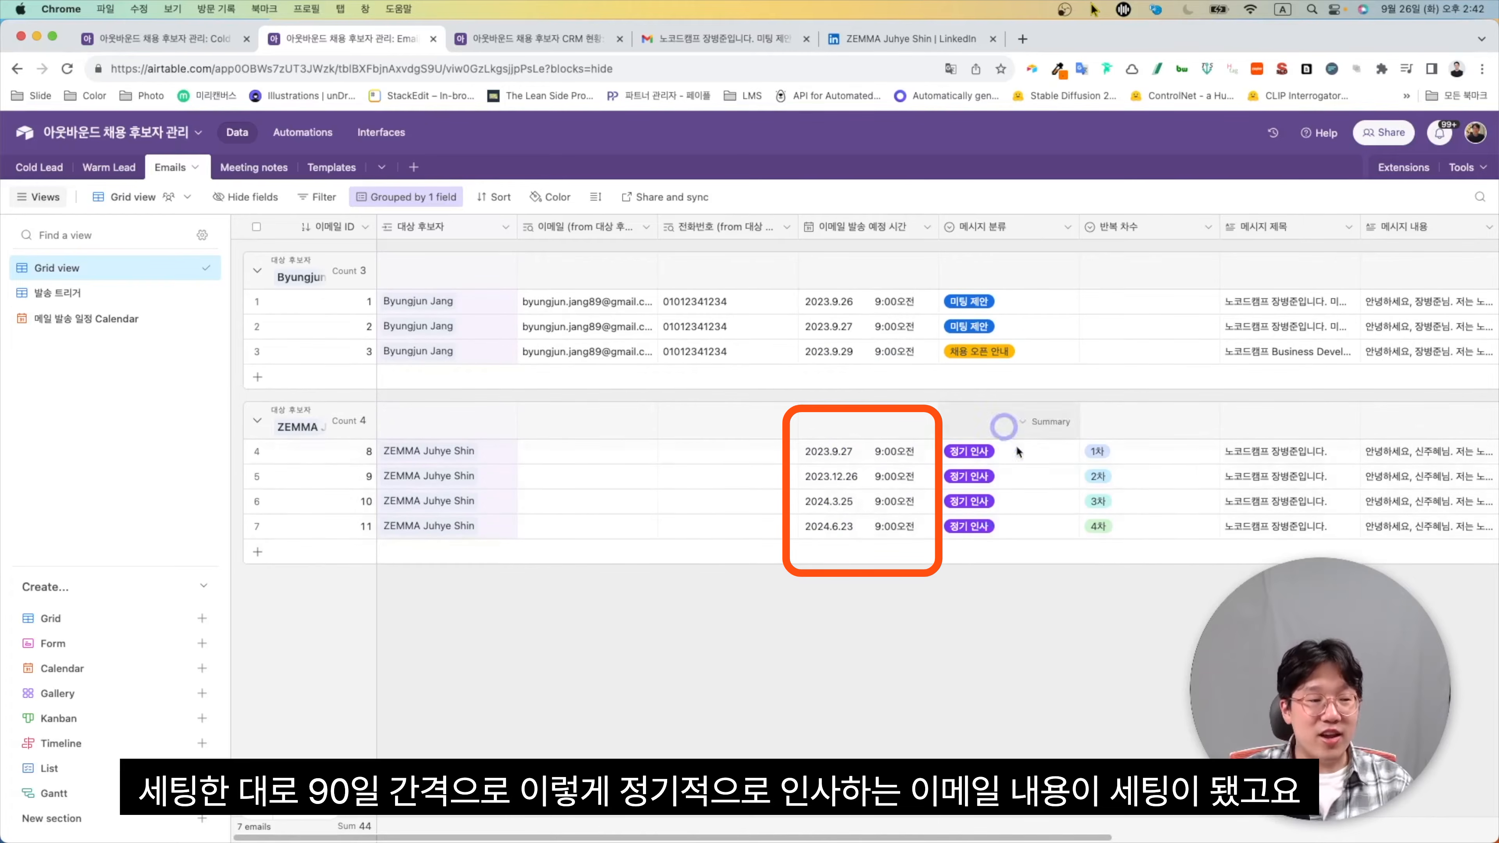
Read the full 정기 인사 messages: the first one, December 2023, March 2024 and June 2024
{"action": "scroll", "coordinate": [1092, 490], "scroll_direction": "right", "scroll_amount": 4}
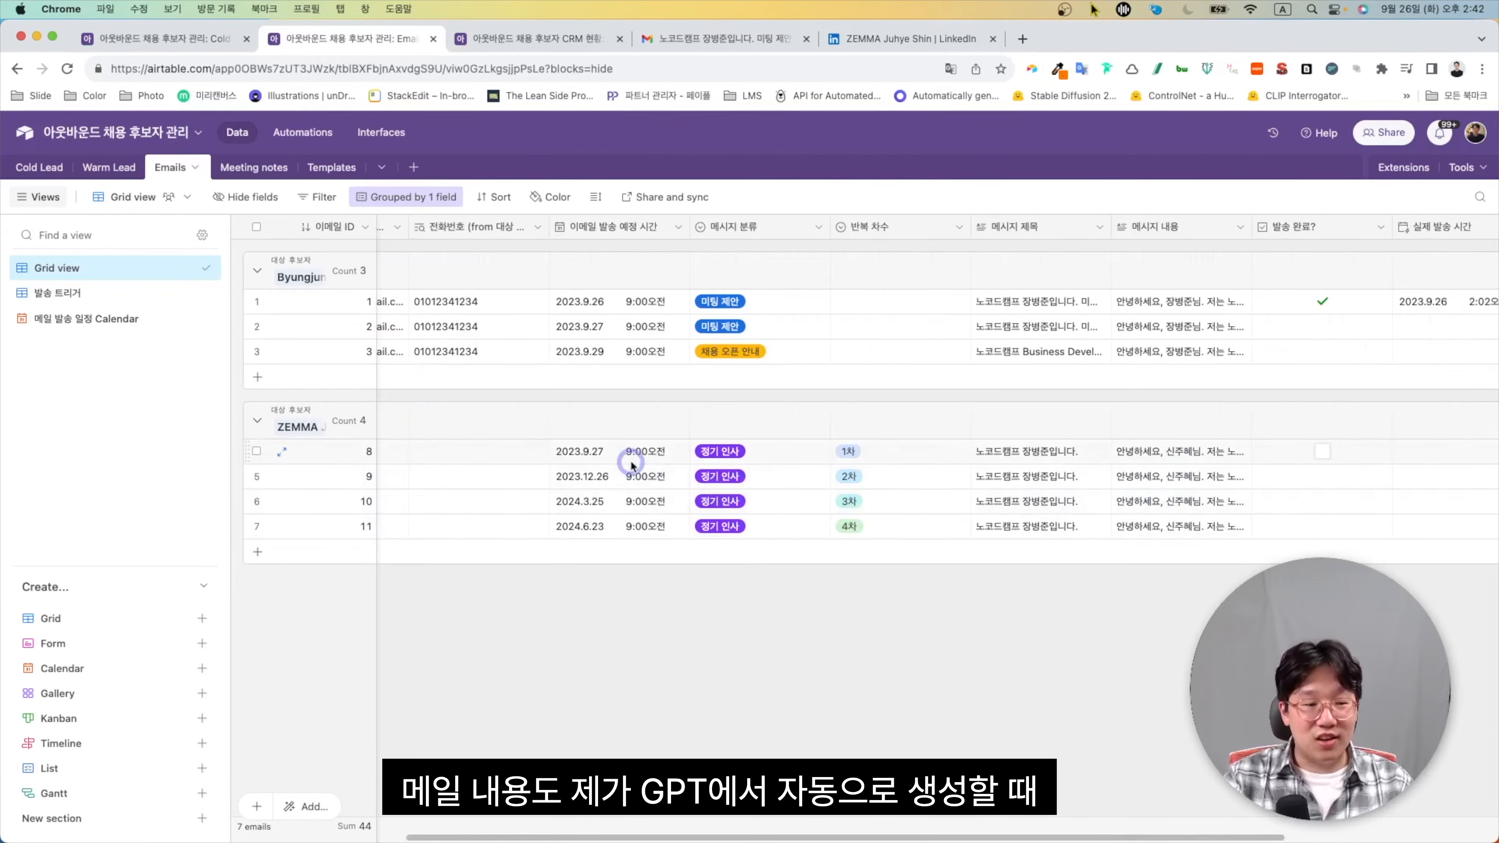
{"action": "left_click", "coordinate": [1195, 454]}
{"action": "left_click", "coordinate": [1239, 454]}
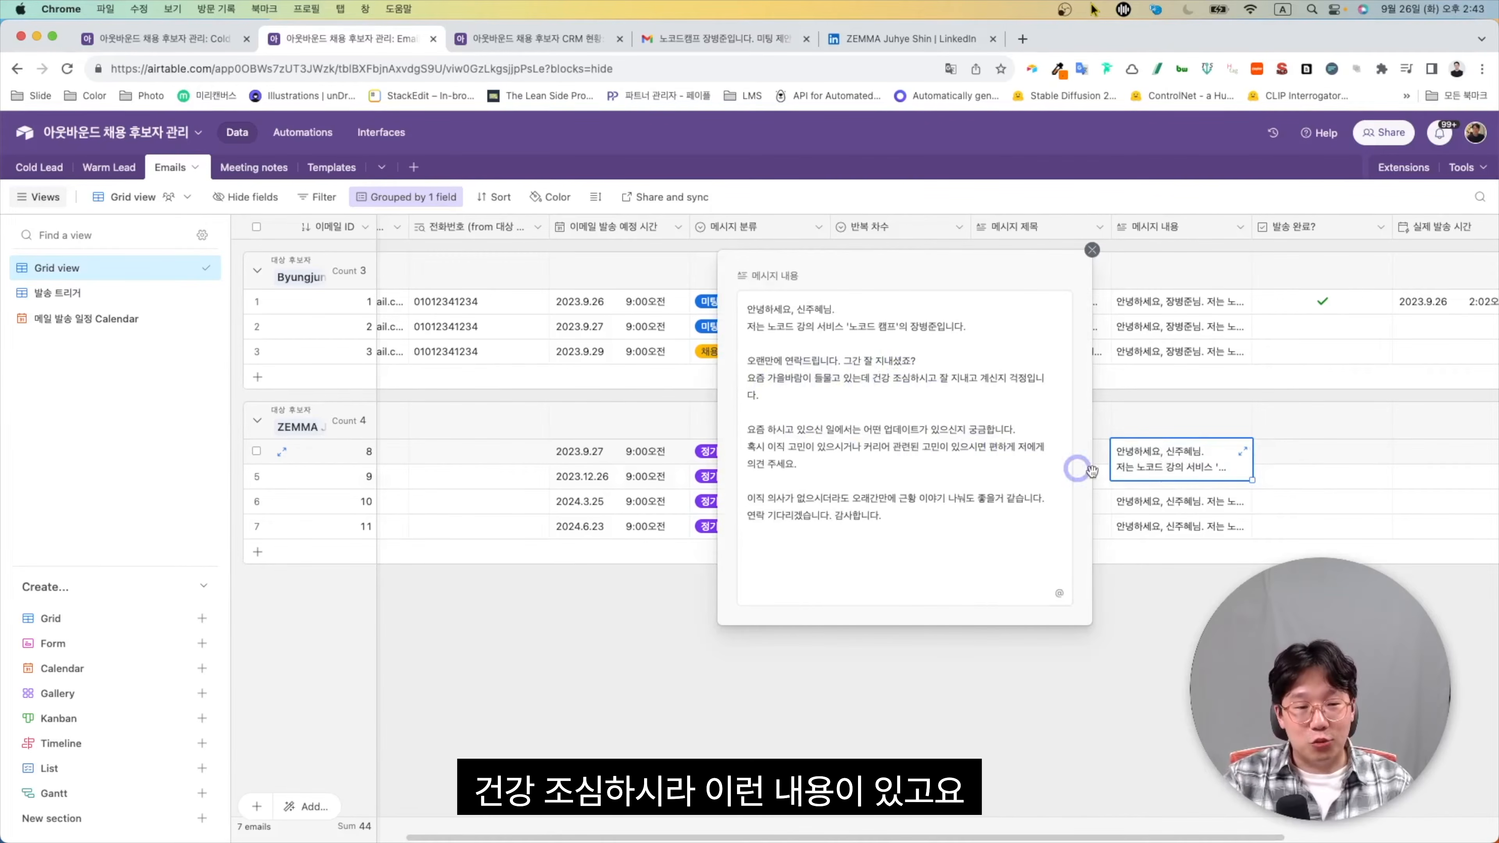
{"action": "left_click", "coordinate": [1218, 508]}
{"action": "left_click", "coordinate": [1232, 484]}
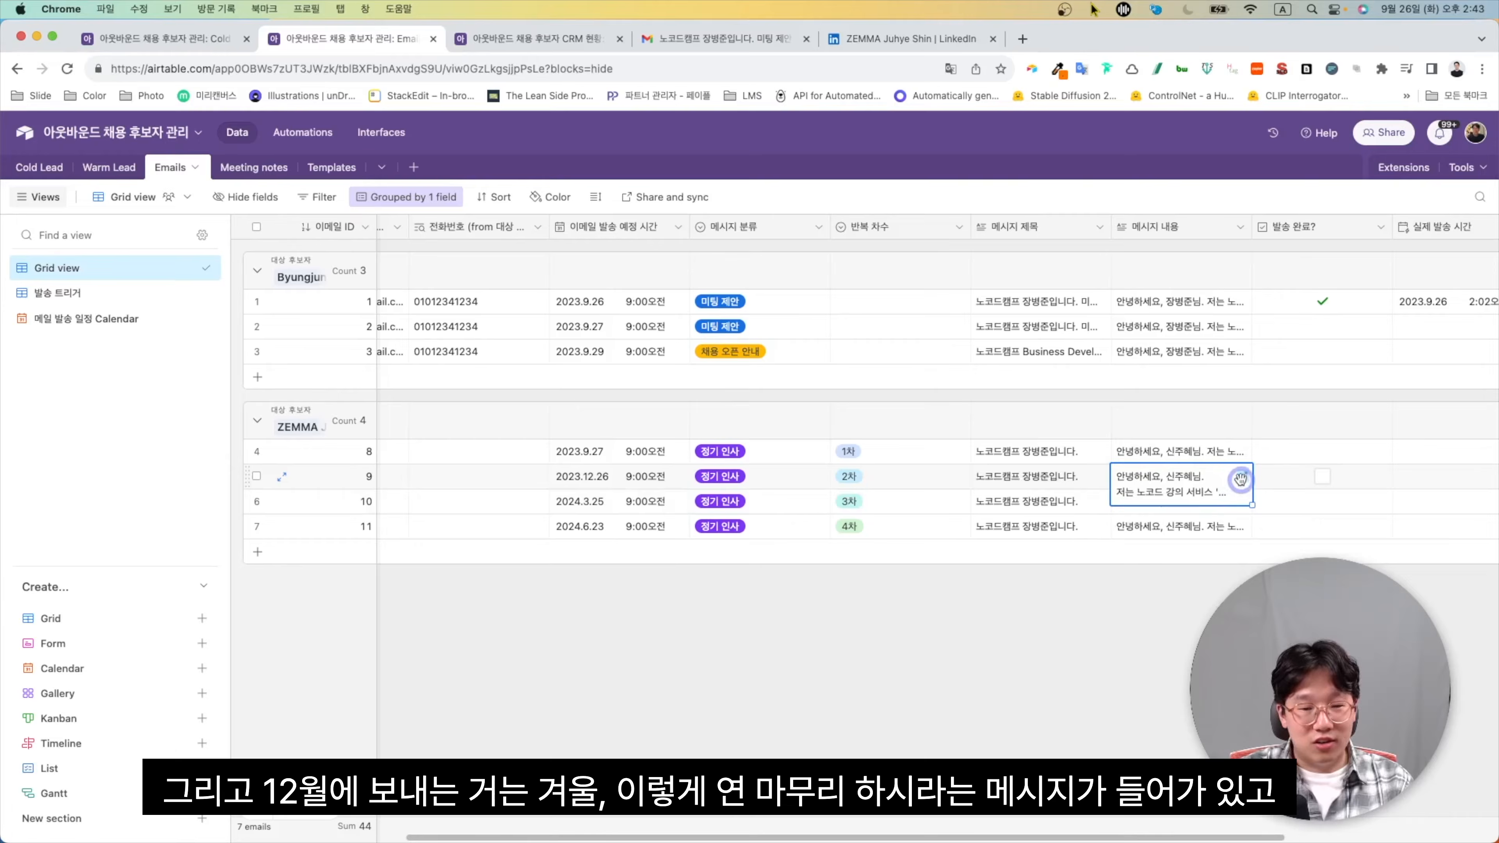
{"action": "left_click", "coordinate": [1241, 477]}
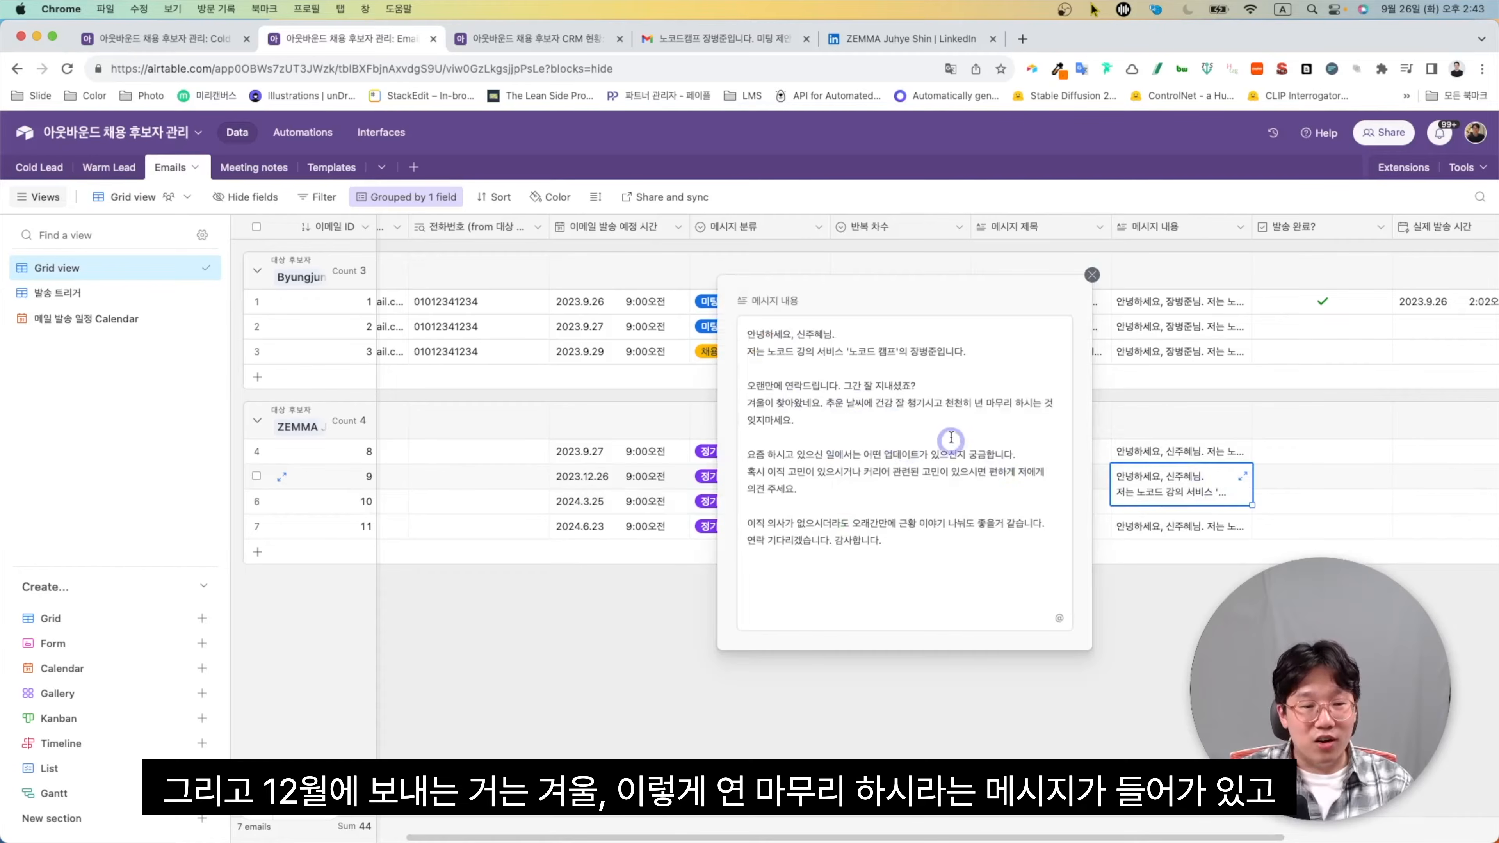
{"action": "left_click", "coordinate": [1209, 508]}
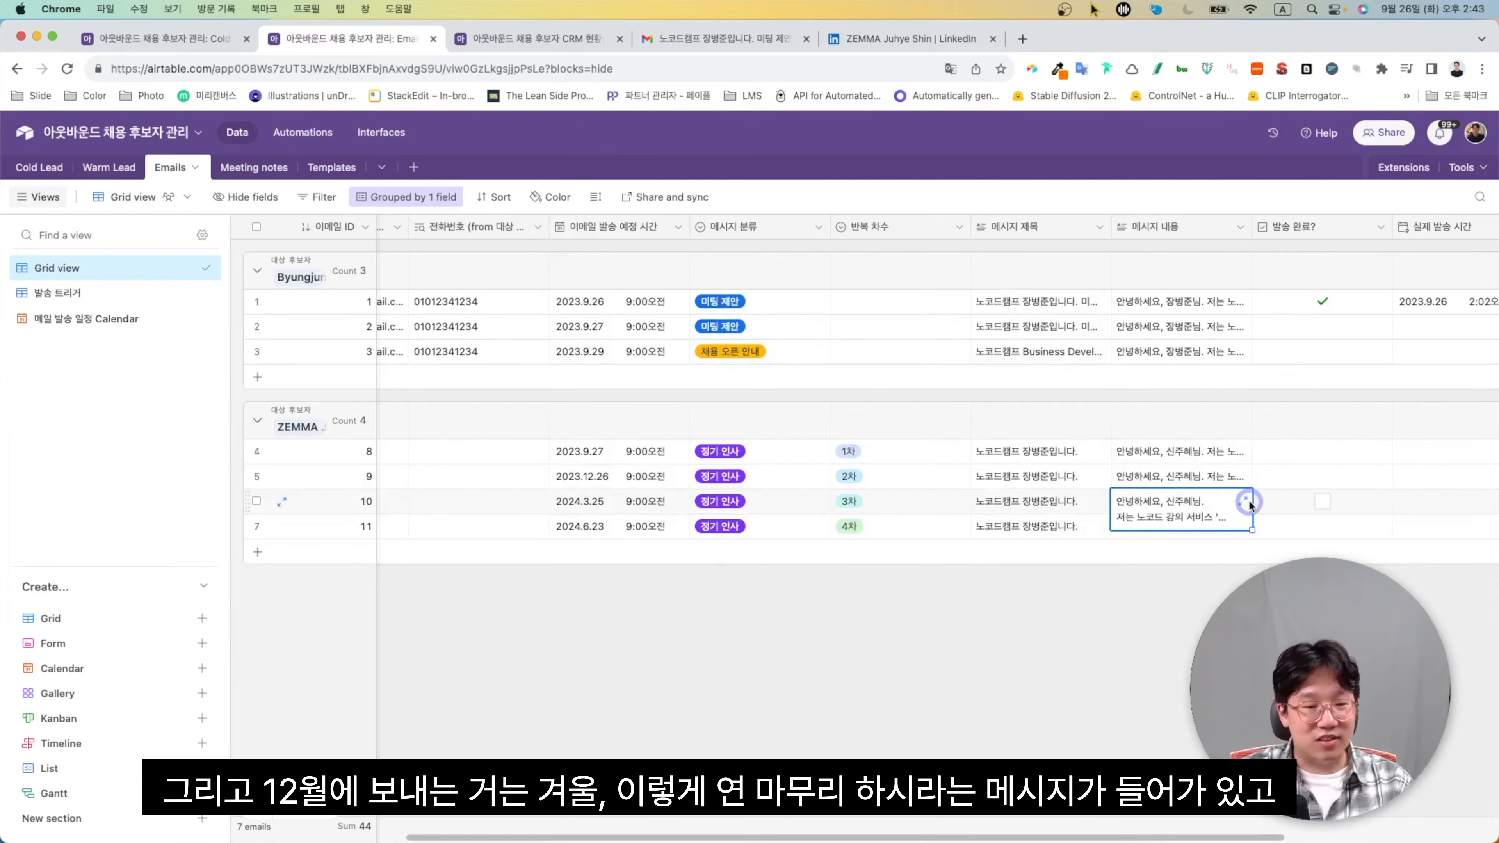
{"action": "left_click", "coordinate": [1245, 501]}
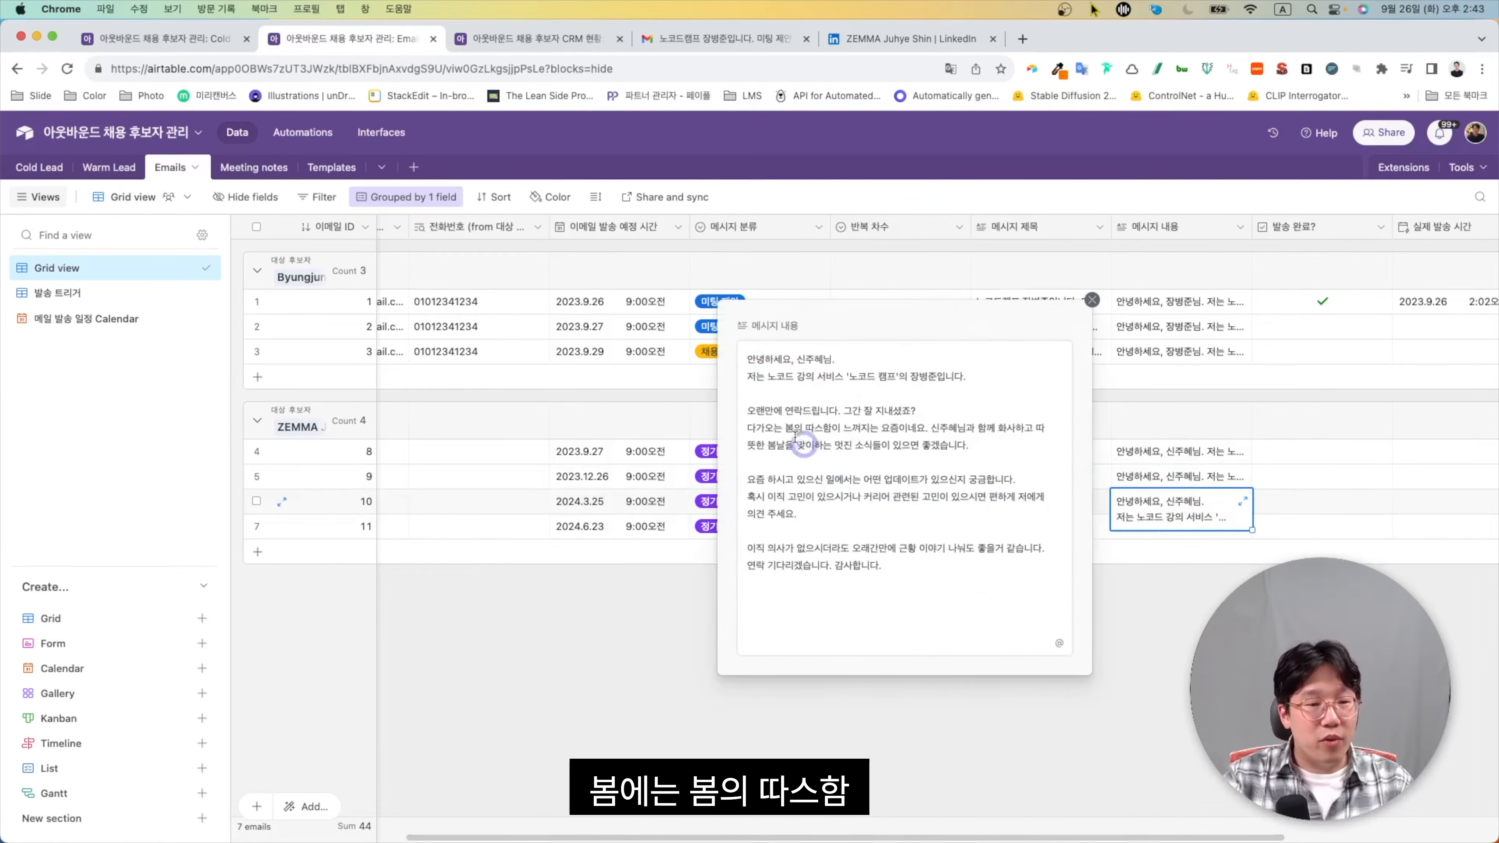
{"action": "left_click", "coordinate": [1233, 533]}
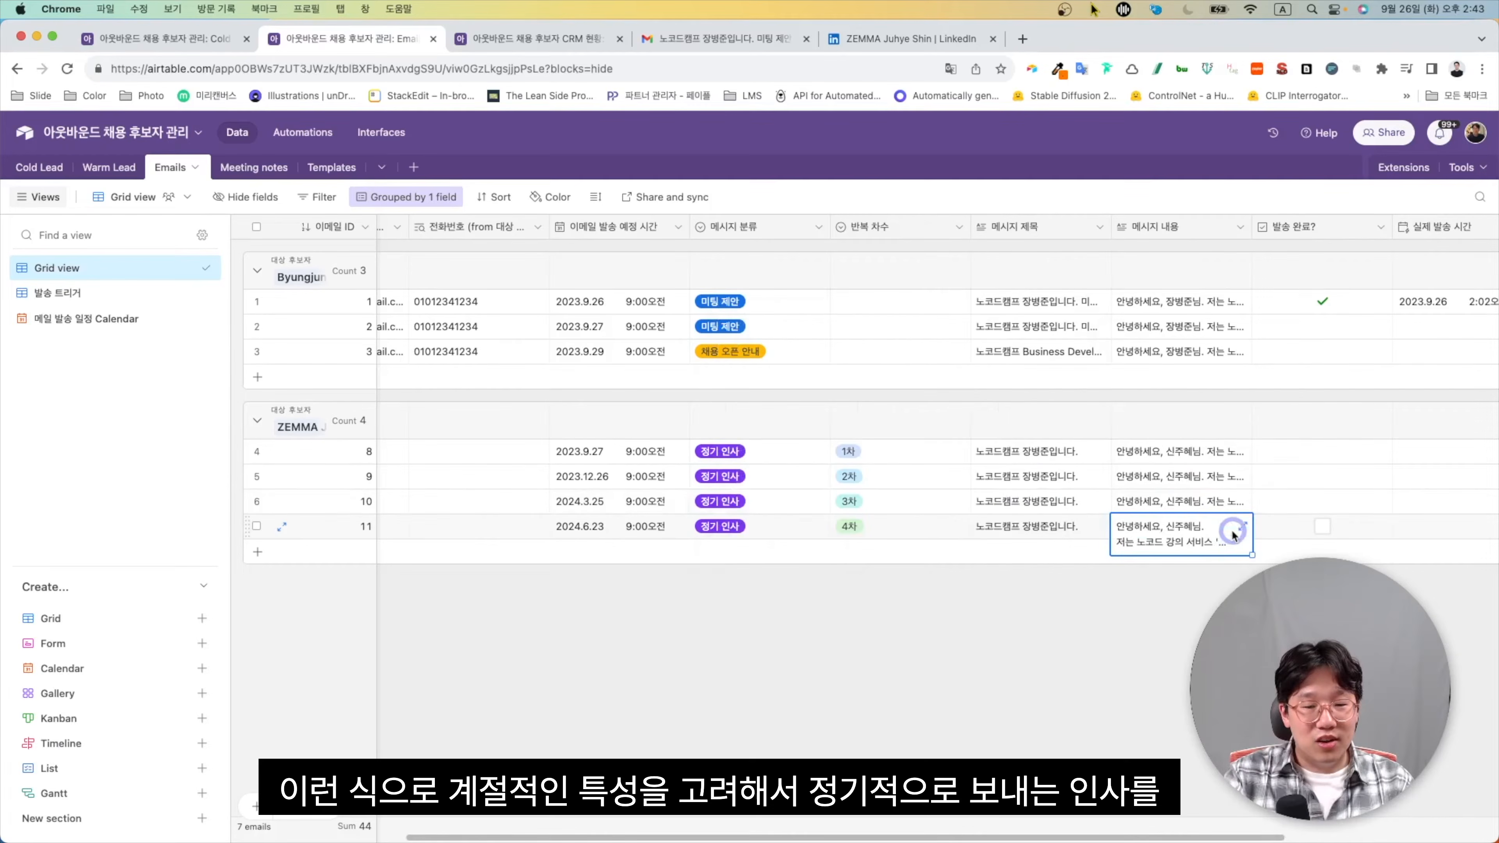
{"action": "left_click", "coordinate": [1238, 530]}
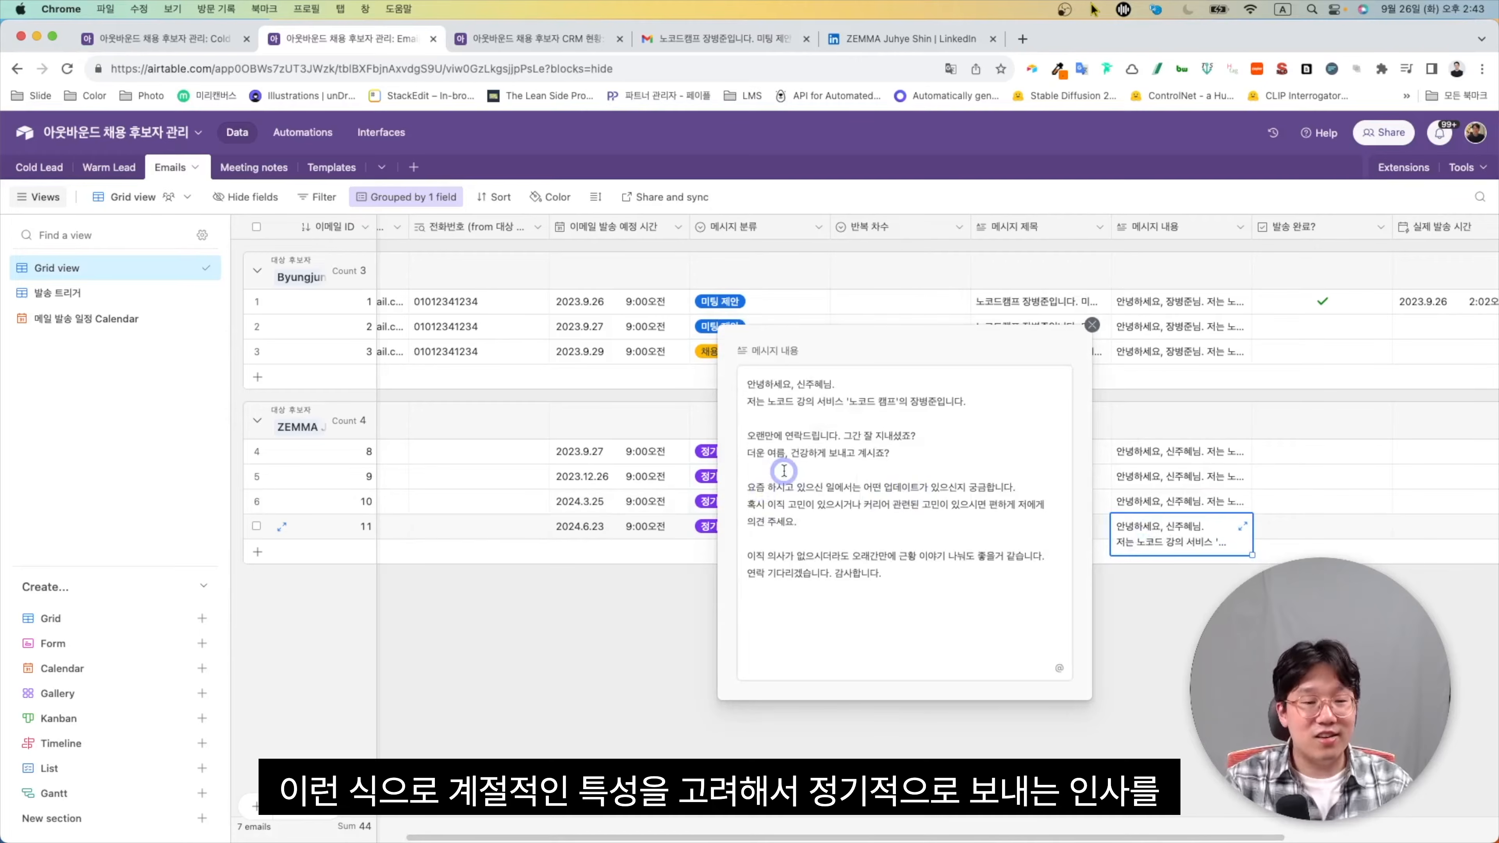
{"action": "left_click", "coordinate": [614, 678]}
View the email schedule in Calendar view, return to Grid, and open the candidate CRM dashboard
{"action": "scroll", "coordinate": [730, 499], "scroll_direction": "left", "scroll_amount": 3}
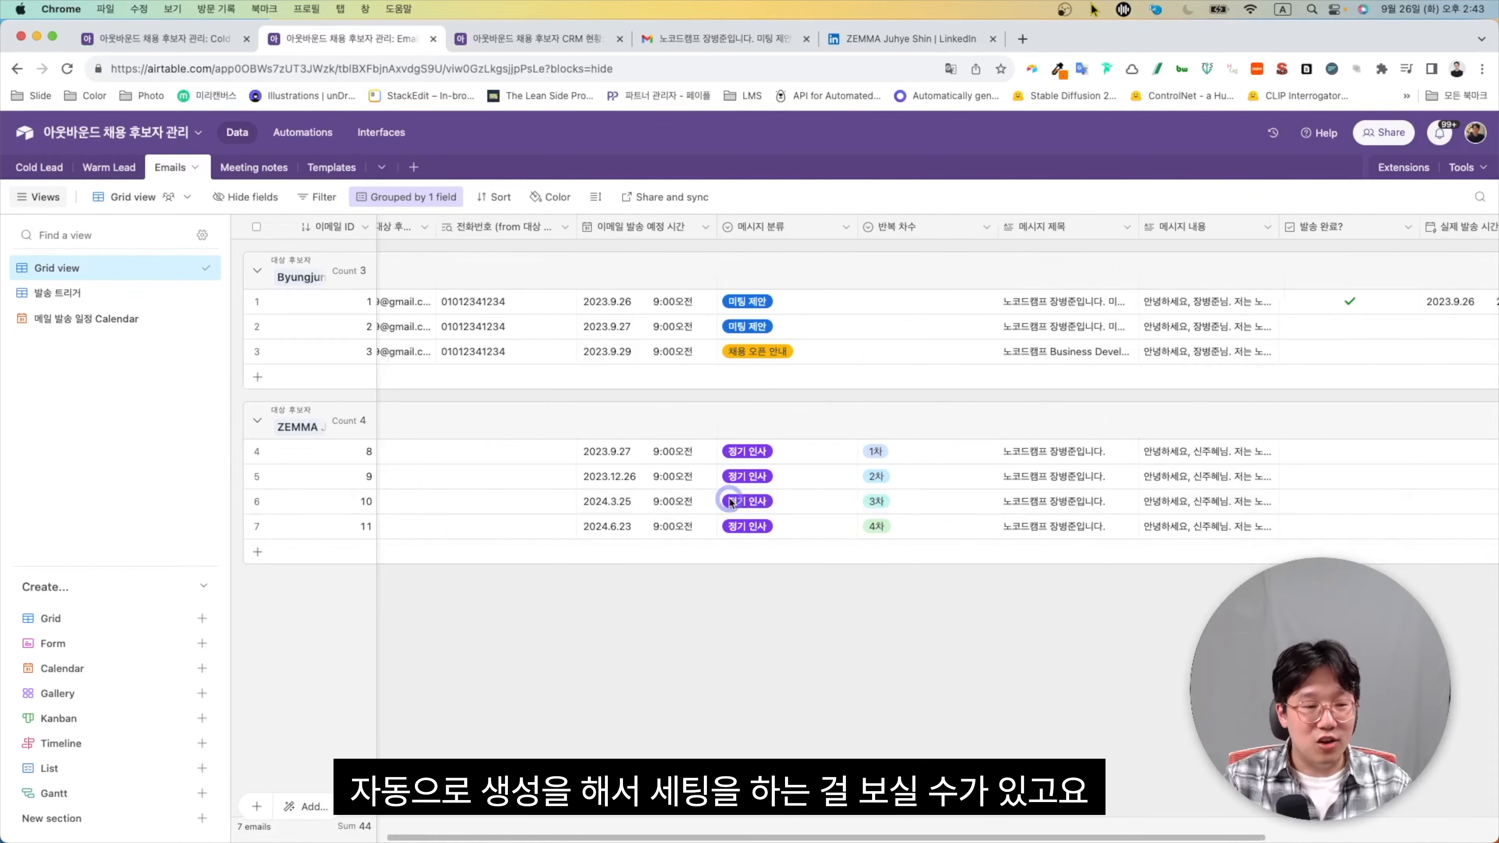
{"action": "left_click", "coordinate": [130, 321]}
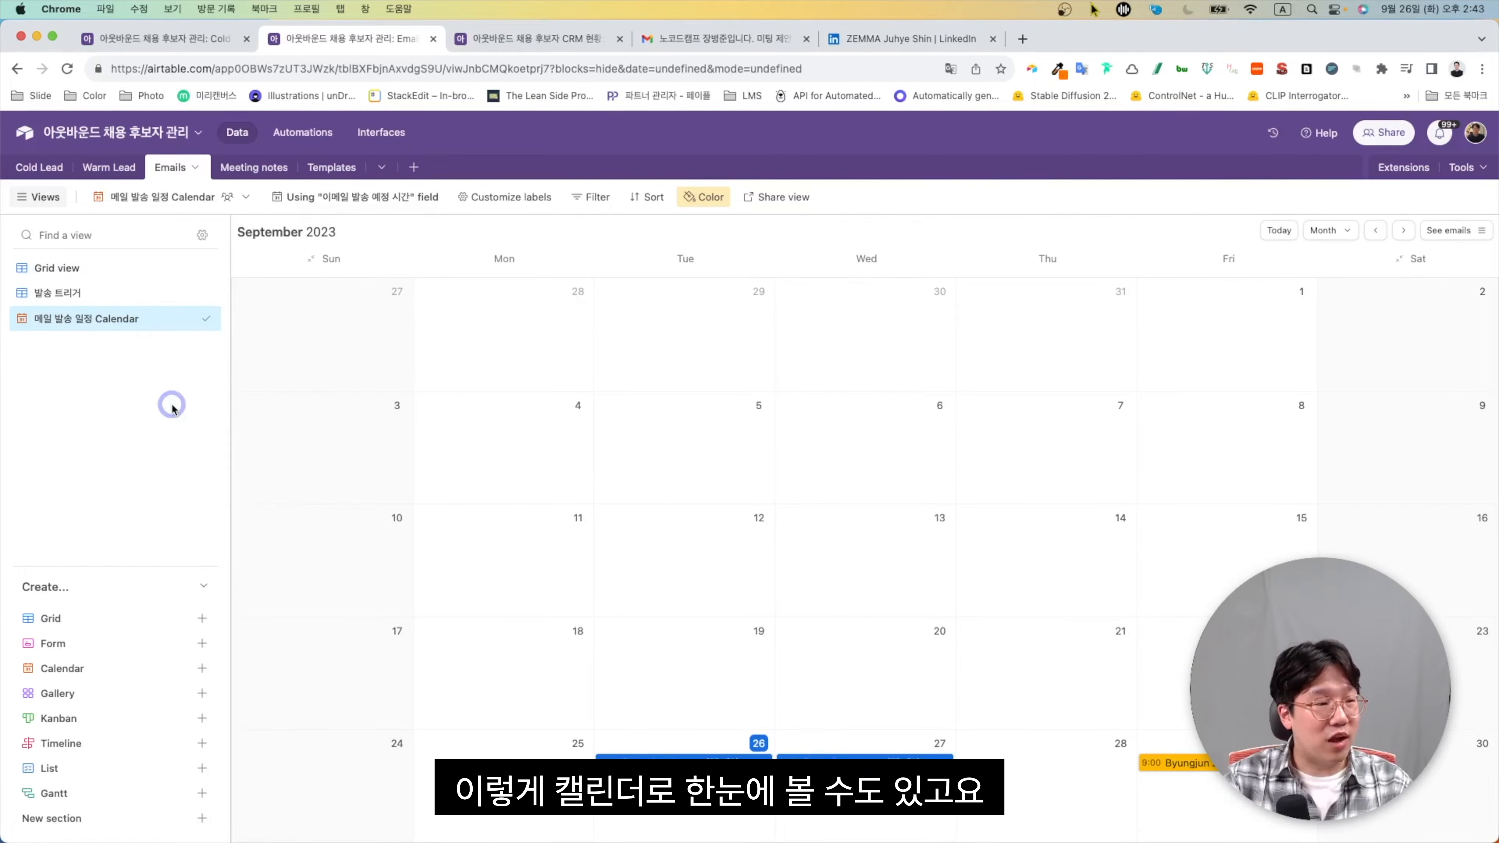
{"action": "left_click", "coordinate": [117, 268]}
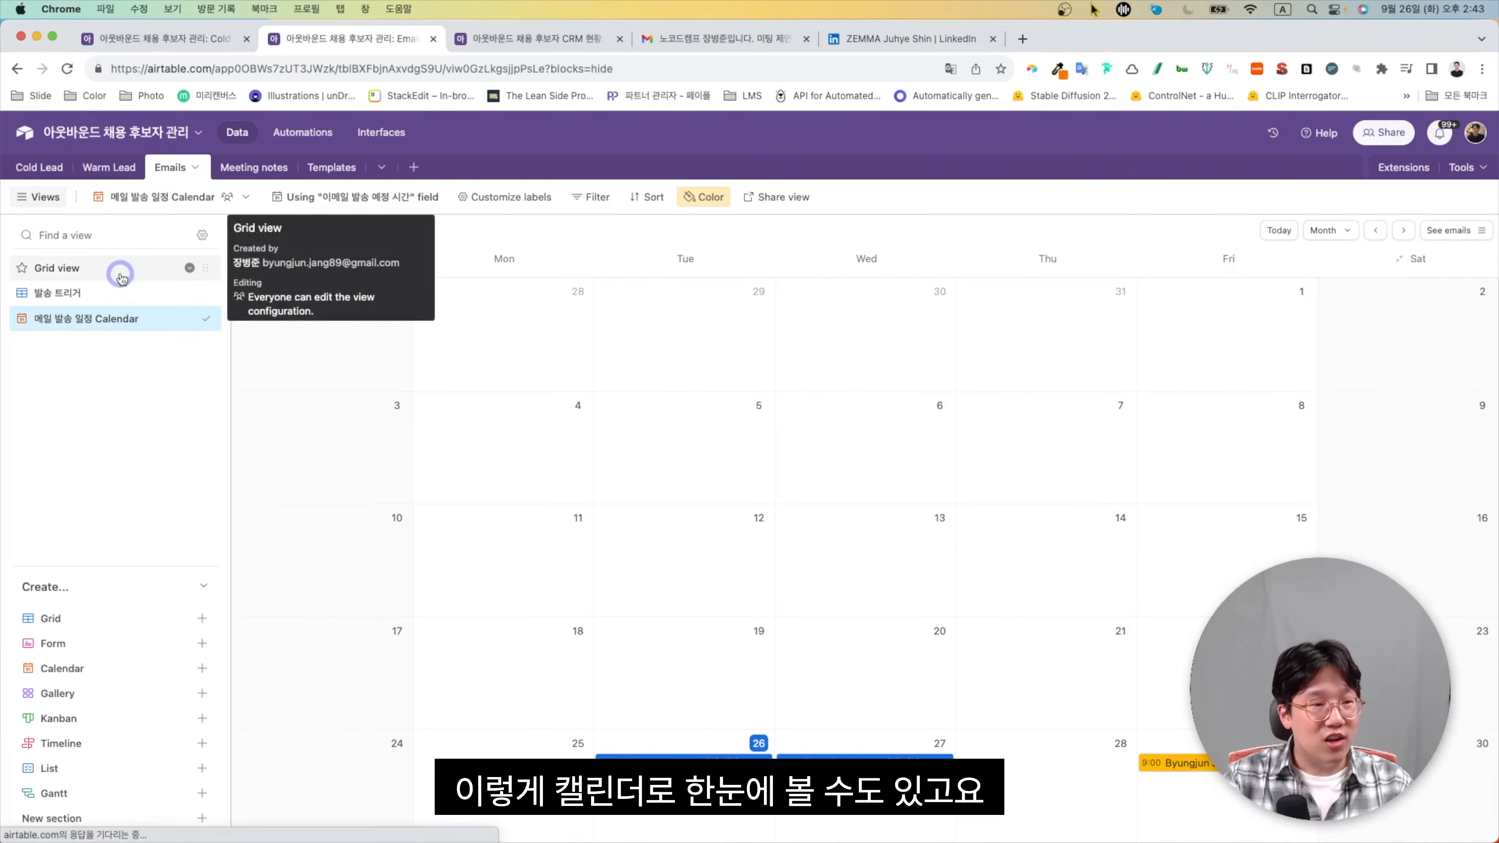
{"action": "left_click", "coordinate": [496, 42]}
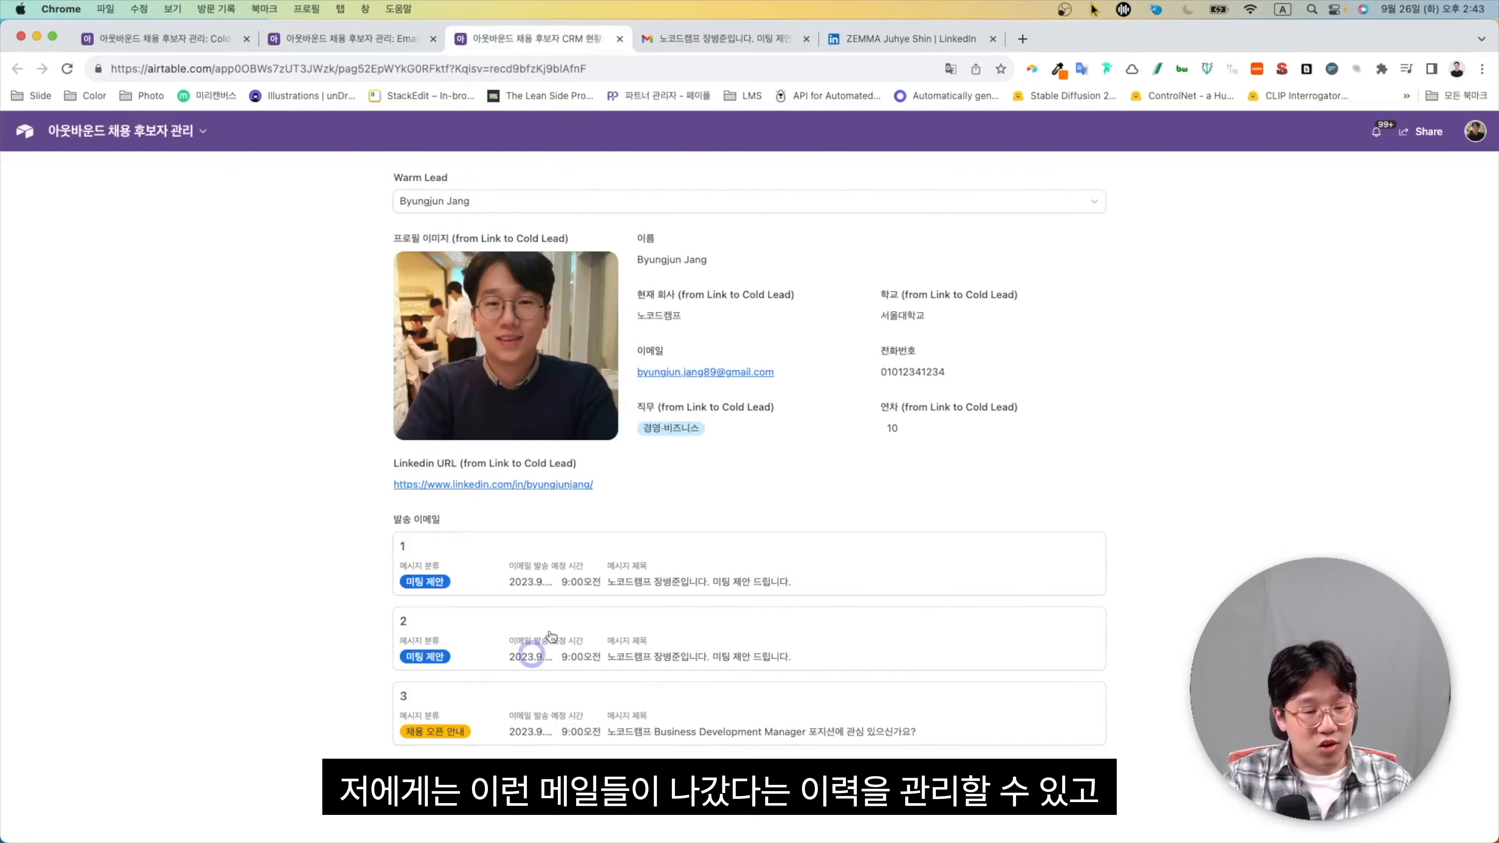
Pick the third Warm Lead from the dashboard's lead dropdown
{"action": "left_click", "coordinate": [698, 203]}
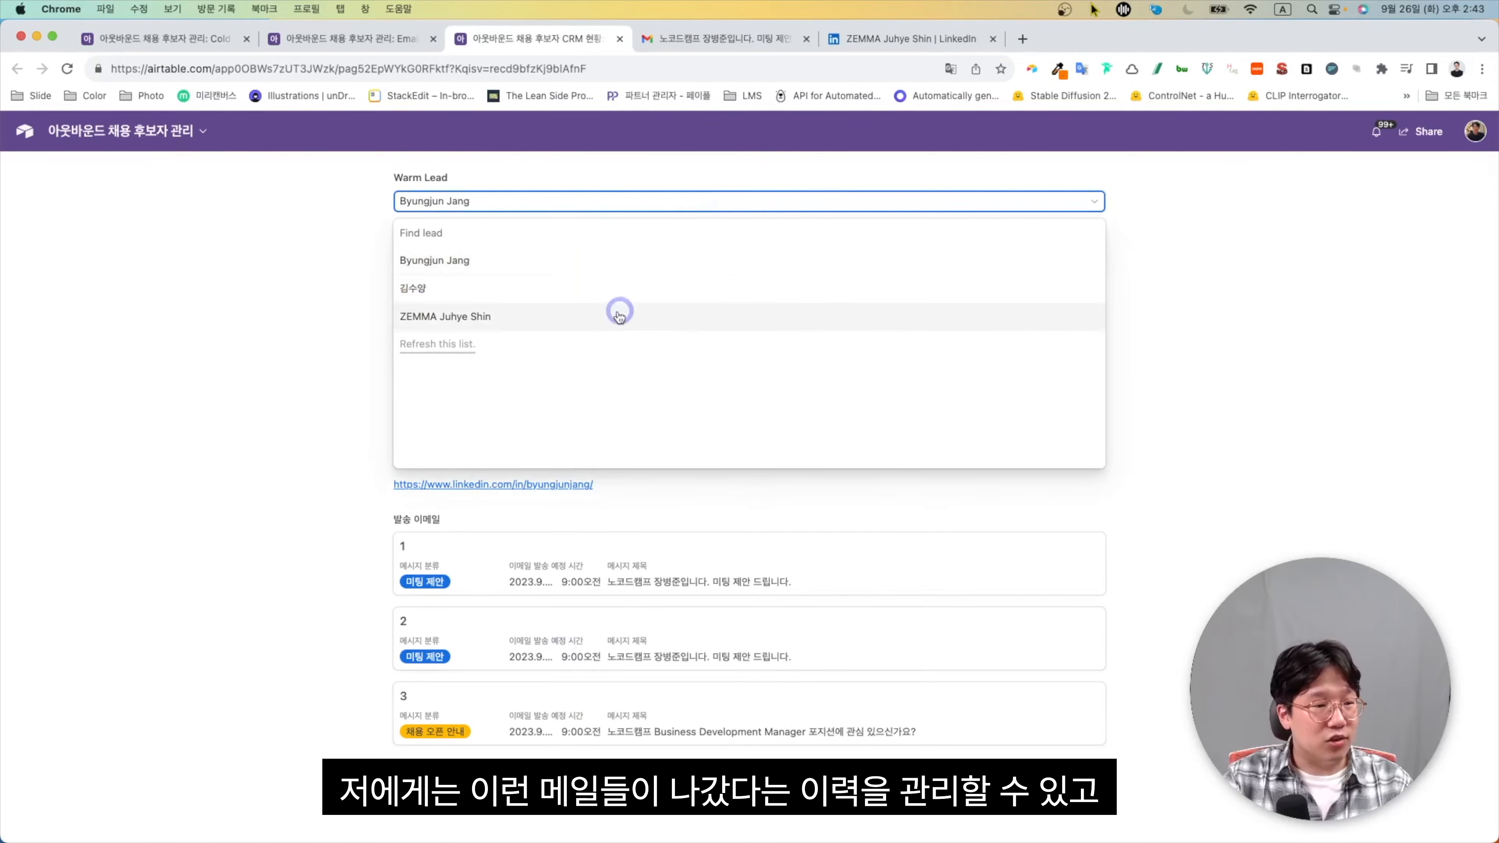
{"action": "left_click", "coordinate": [612, 317]}
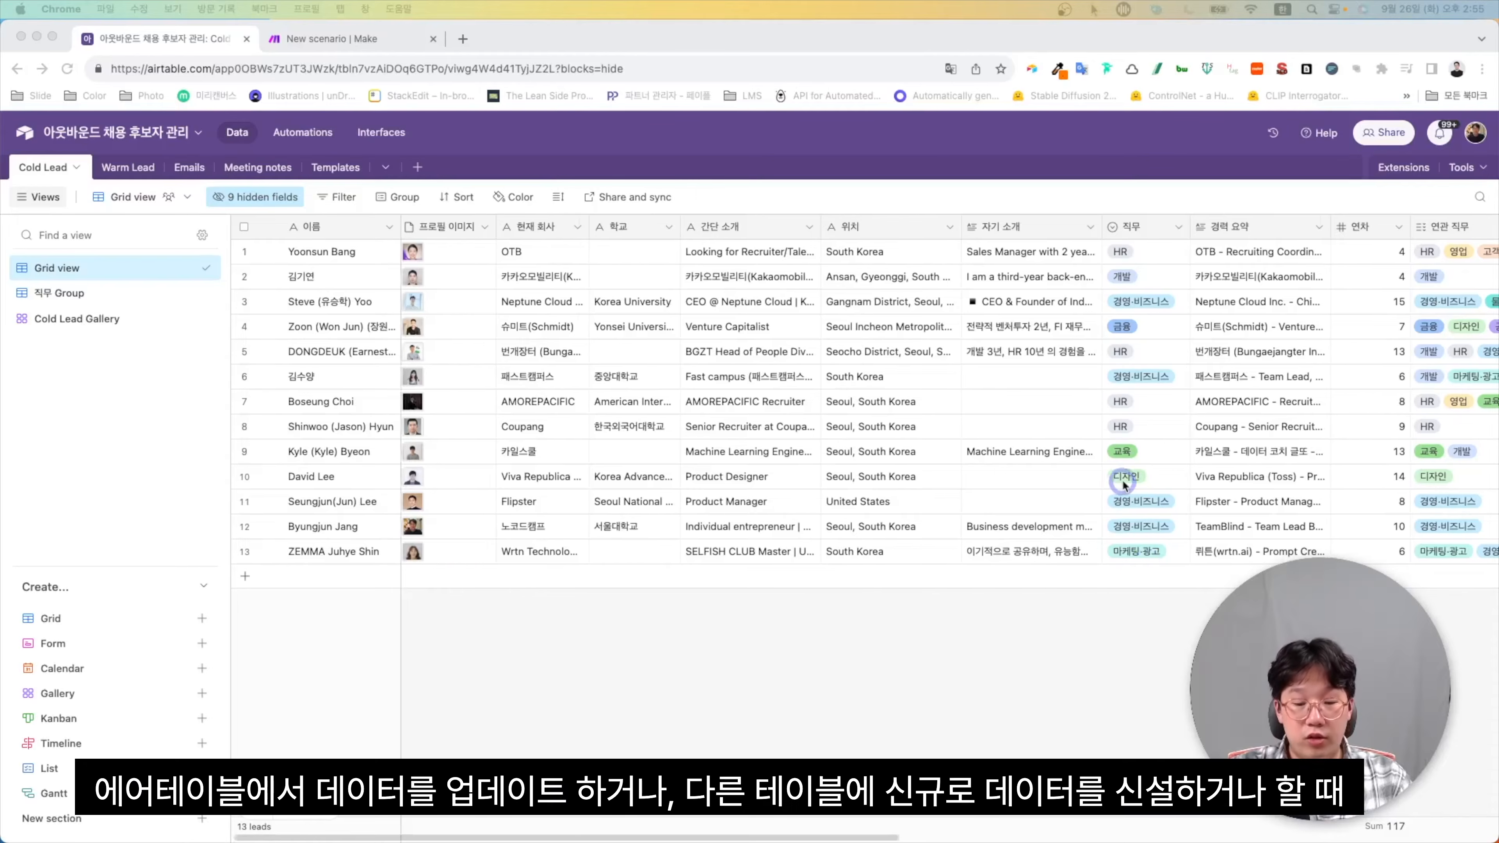
Add a new Button-type field named Warm Lead 전환 to the Cold Lead table
{"action": "scroll", "coordinate": [1124, 482], "scroll_direction": "right", "scroll_amount": 5}
{"action": "scroll", "coordinate": [1124, 483], "scroll_direction": "right", "scroll_amount": 1}
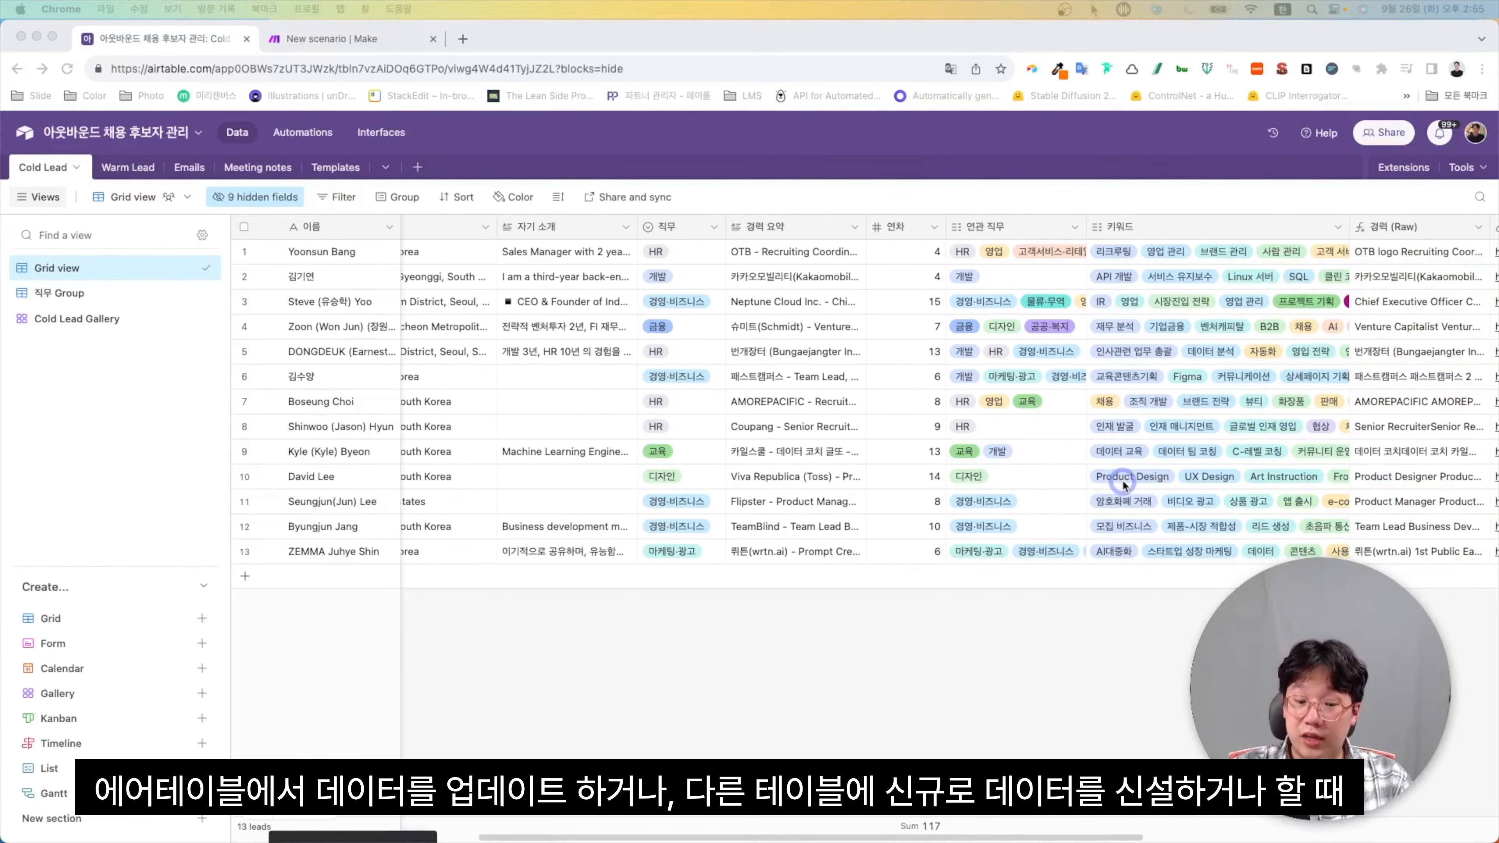
{"action": "scroll", "coordinate": [1124, 483], "scroll_direction": "right", "scroll_amount": 10}
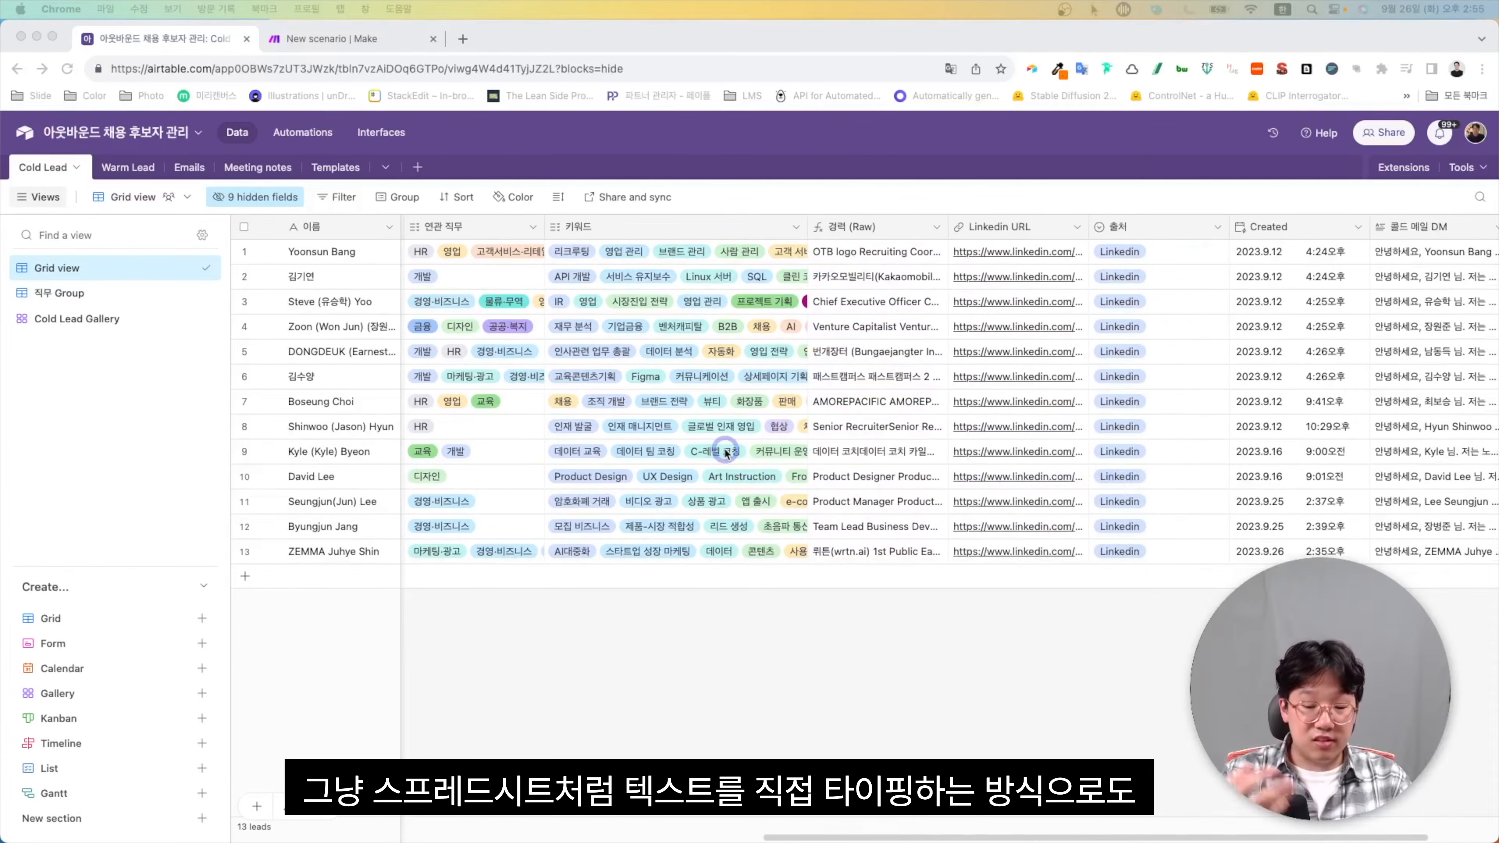
{"action": "scroll", "coordinate": [726, 454], "scroll_direction": "right", "scroll_amount": 5}
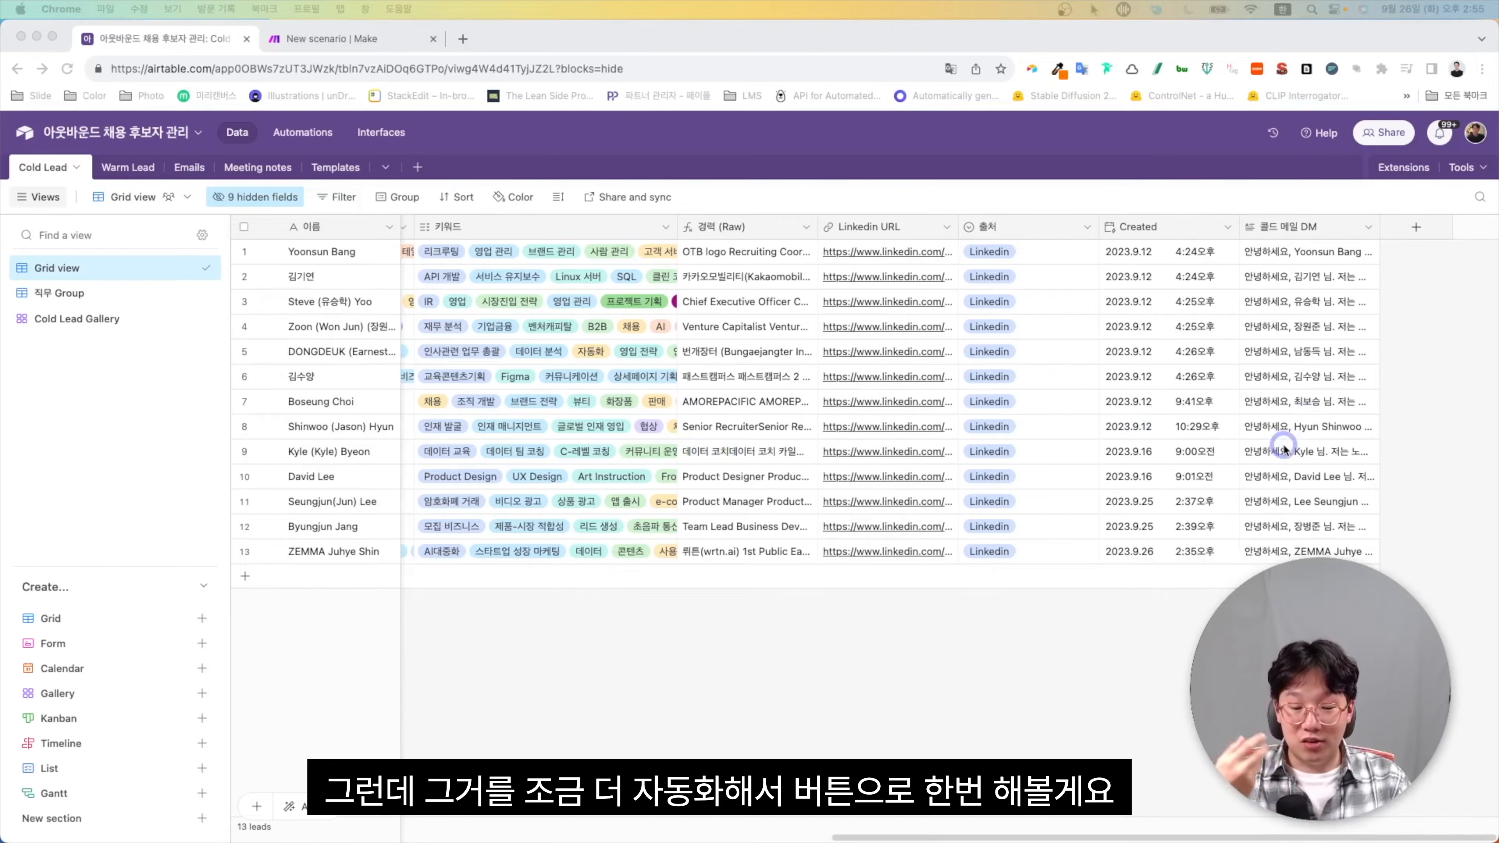
{"action": "left_click", "coordinate": [1414, 226]}
{"action": "left_click", "coordinate": [1298, 307]}
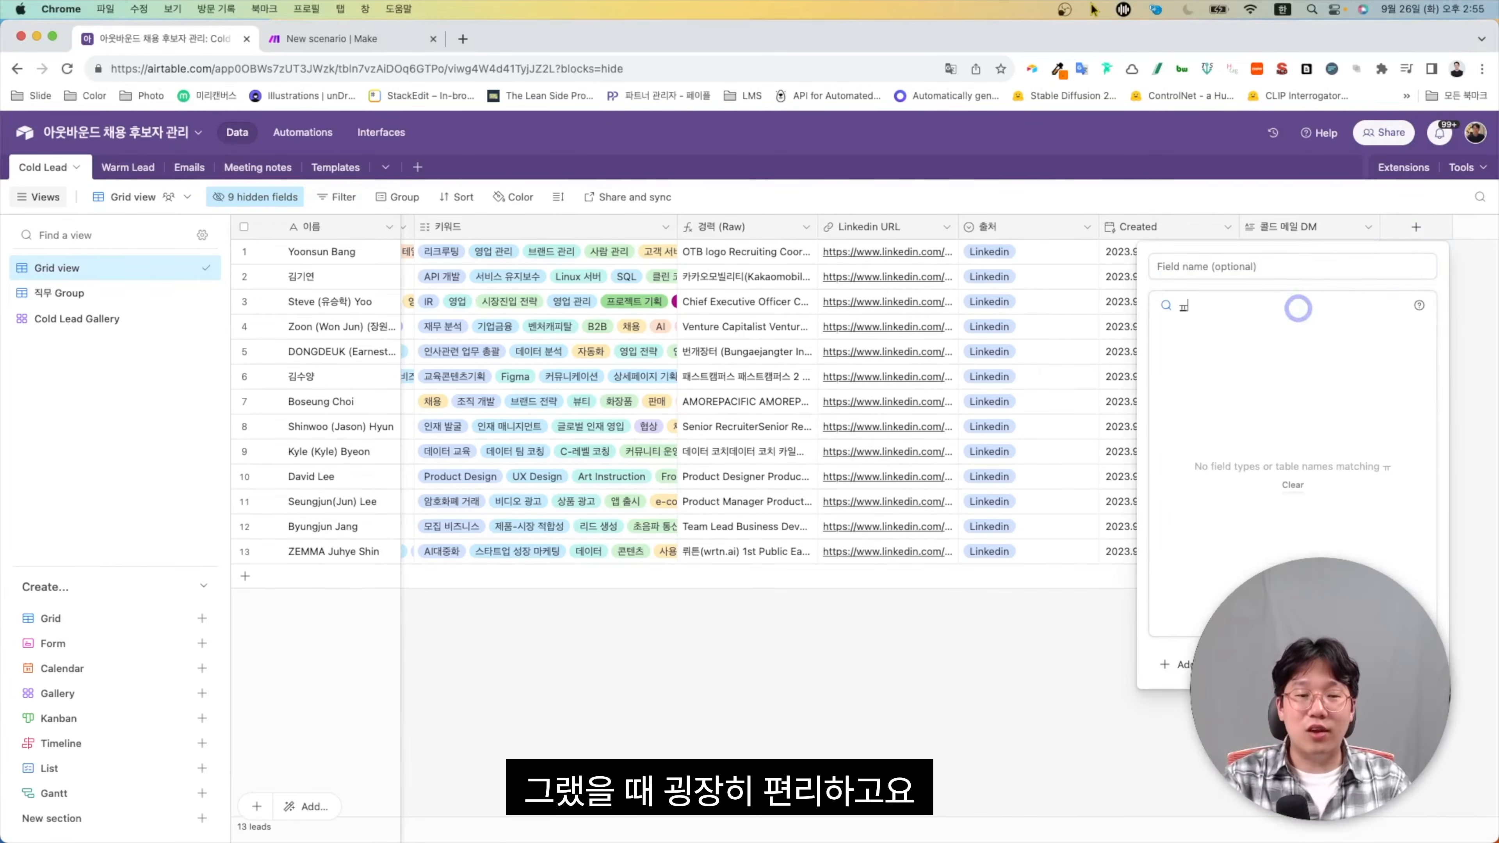
{"action": "type", "text": "button"}
{"action": "key", "text": "Return"}
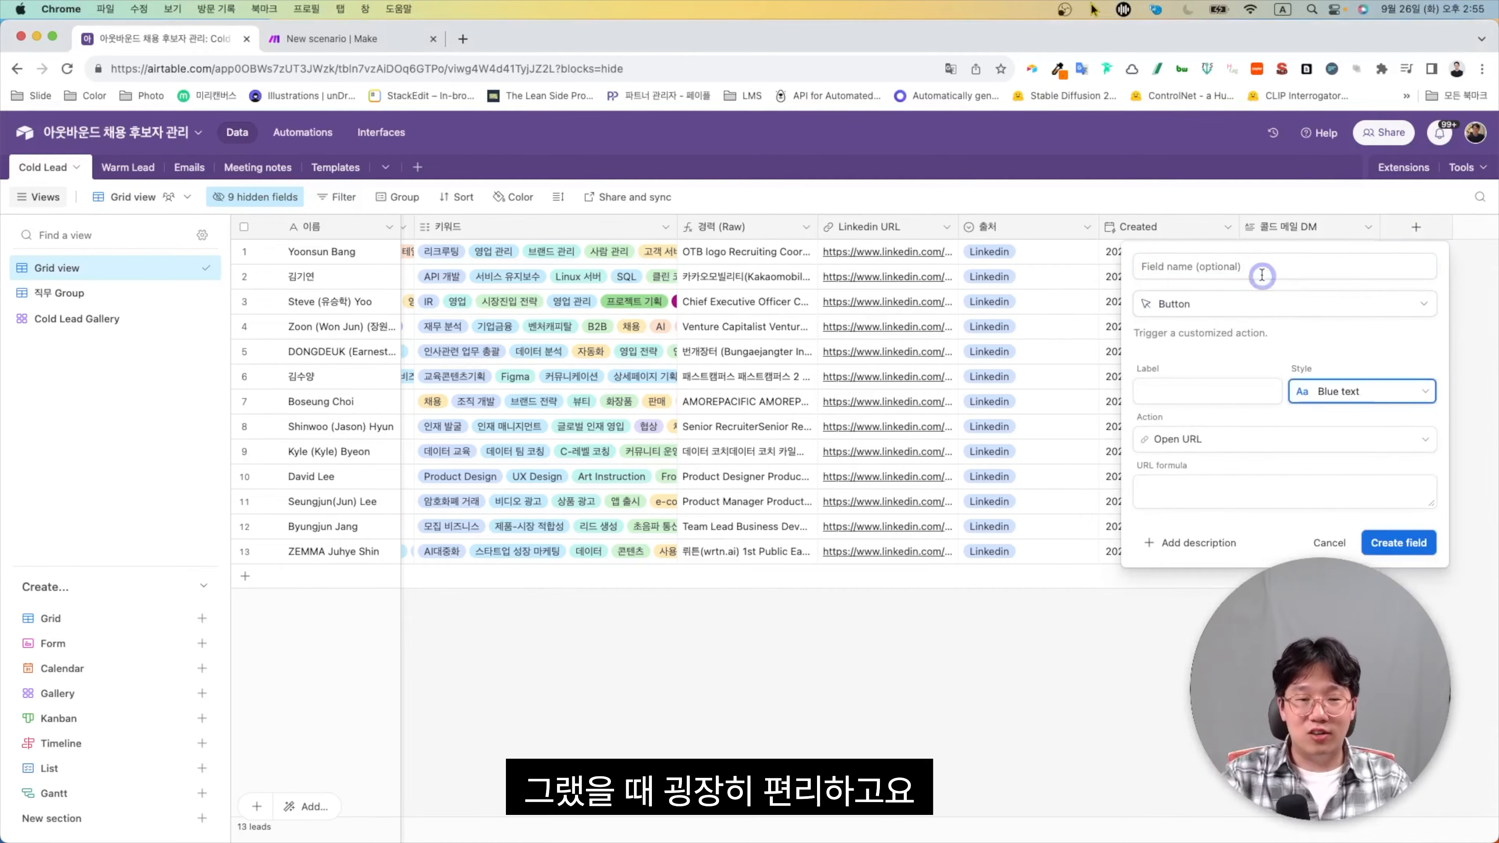
{"action": "left_click", "coordinate": [1261, 269]}
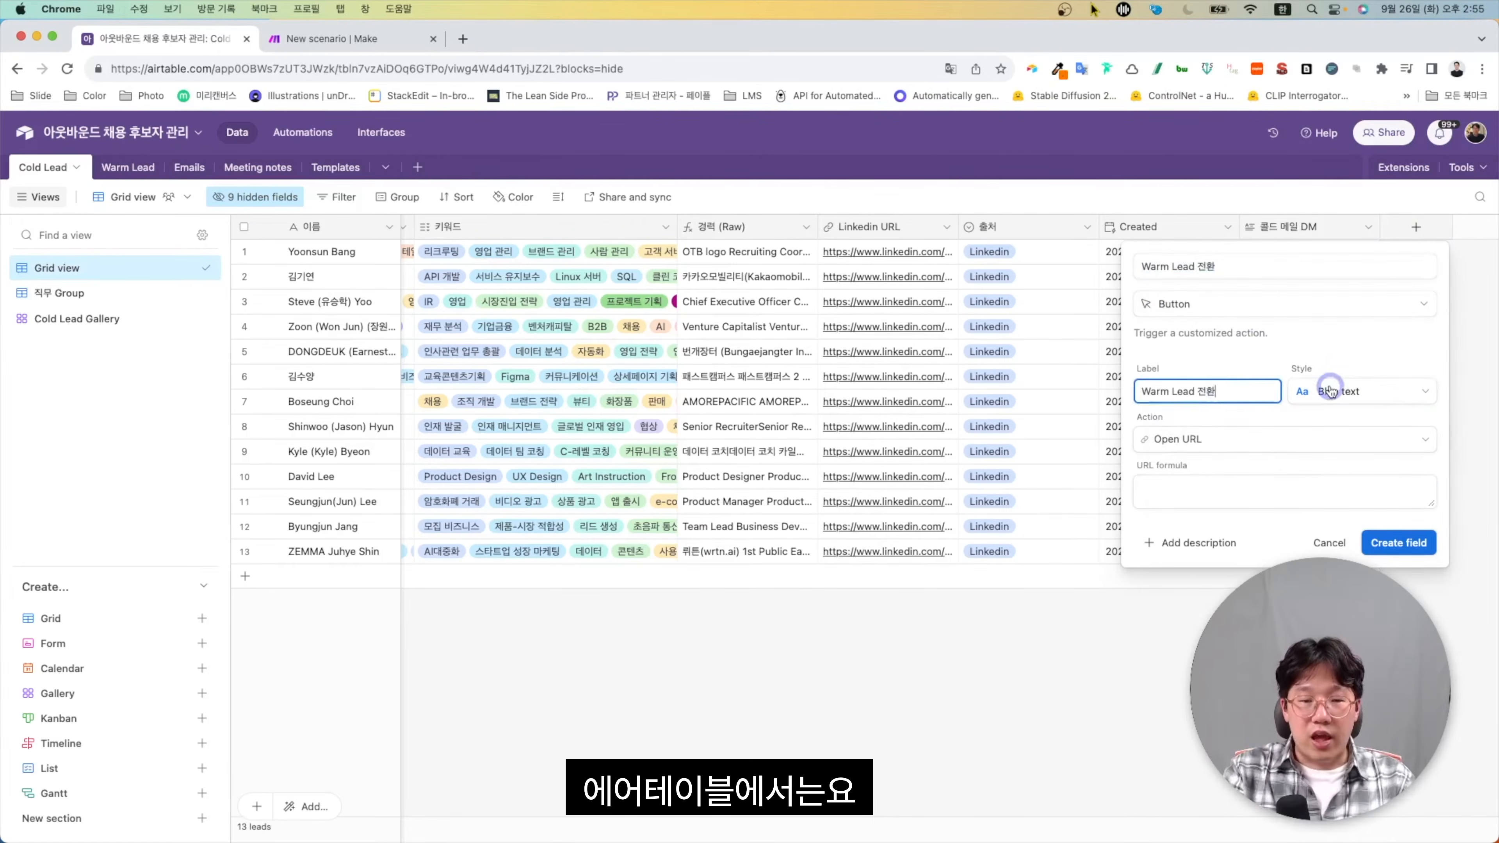
{"action": "left_click", "coordinate": [1328, 388]}
{"action": "left_click", "coordinate": [1170, 495]}
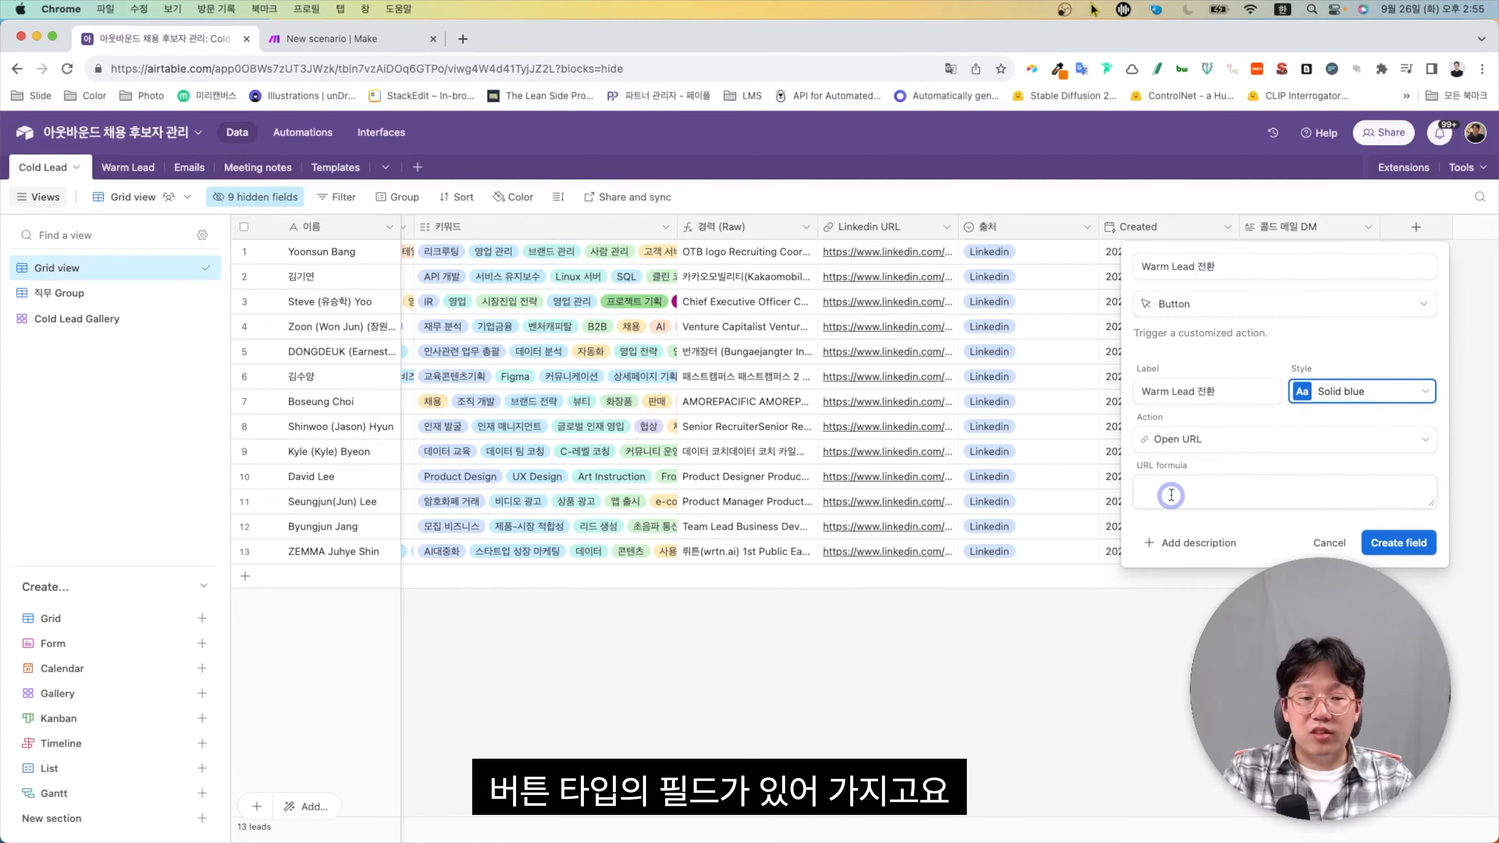
{"action": "left_click", "coordinate": [1200, 441]}
{"action": "scroll", "coordinate": [1244, 535], "scroll_direction": "down", "scroll_amount": 2}
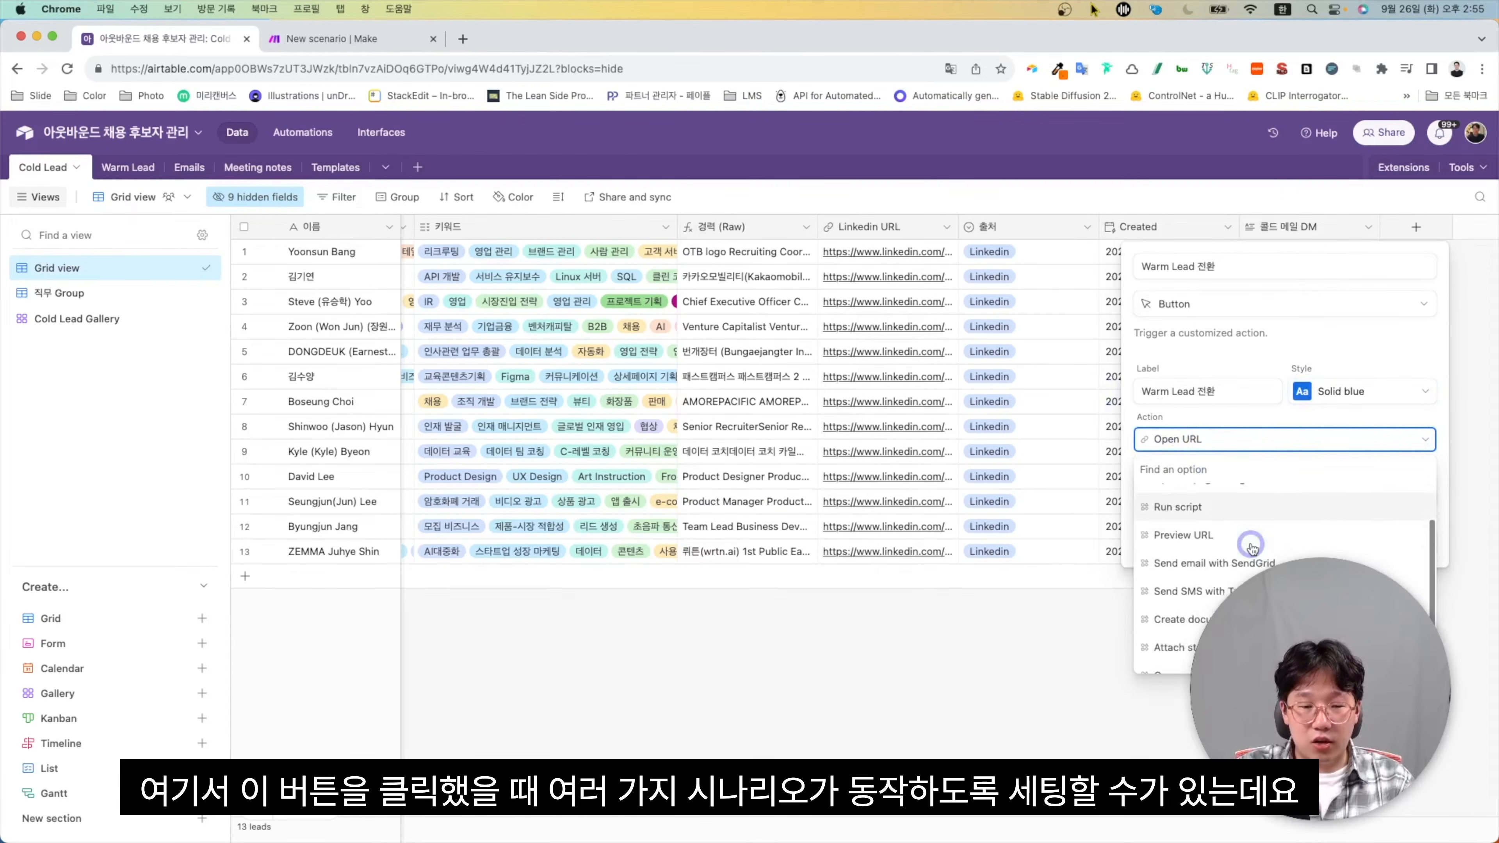
{"action": "scroll", "coordinate": [1229, 508], "scroll_direction": "up", "scroll_amount": 2}
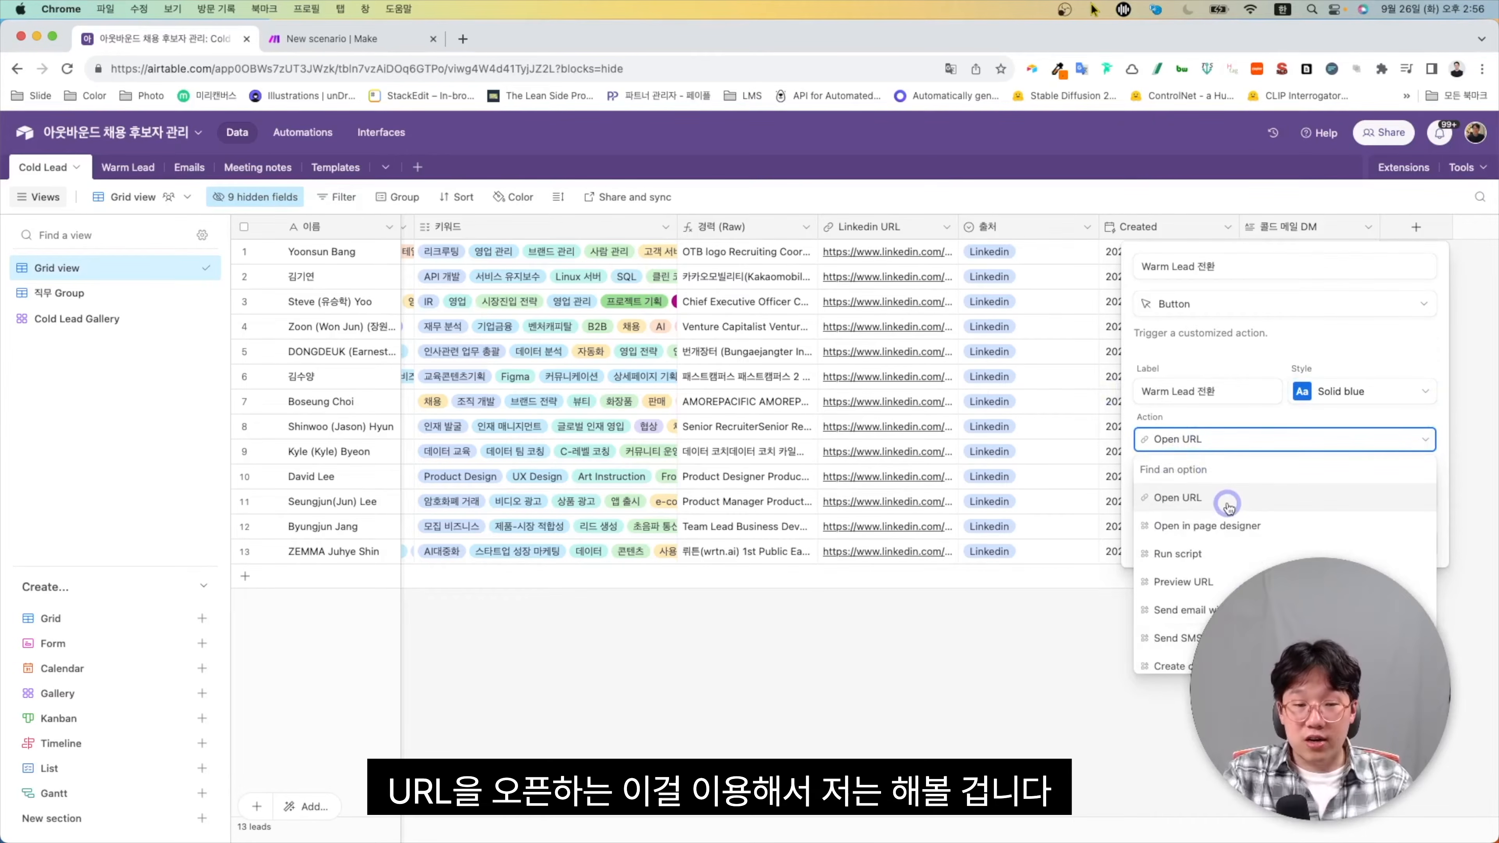
{"action": "left_click", "coordinate": [1228, 507]}
{"action": "left_click", "coordinate": [1227, 501]}
{"action": "type", "text": "\"\""}
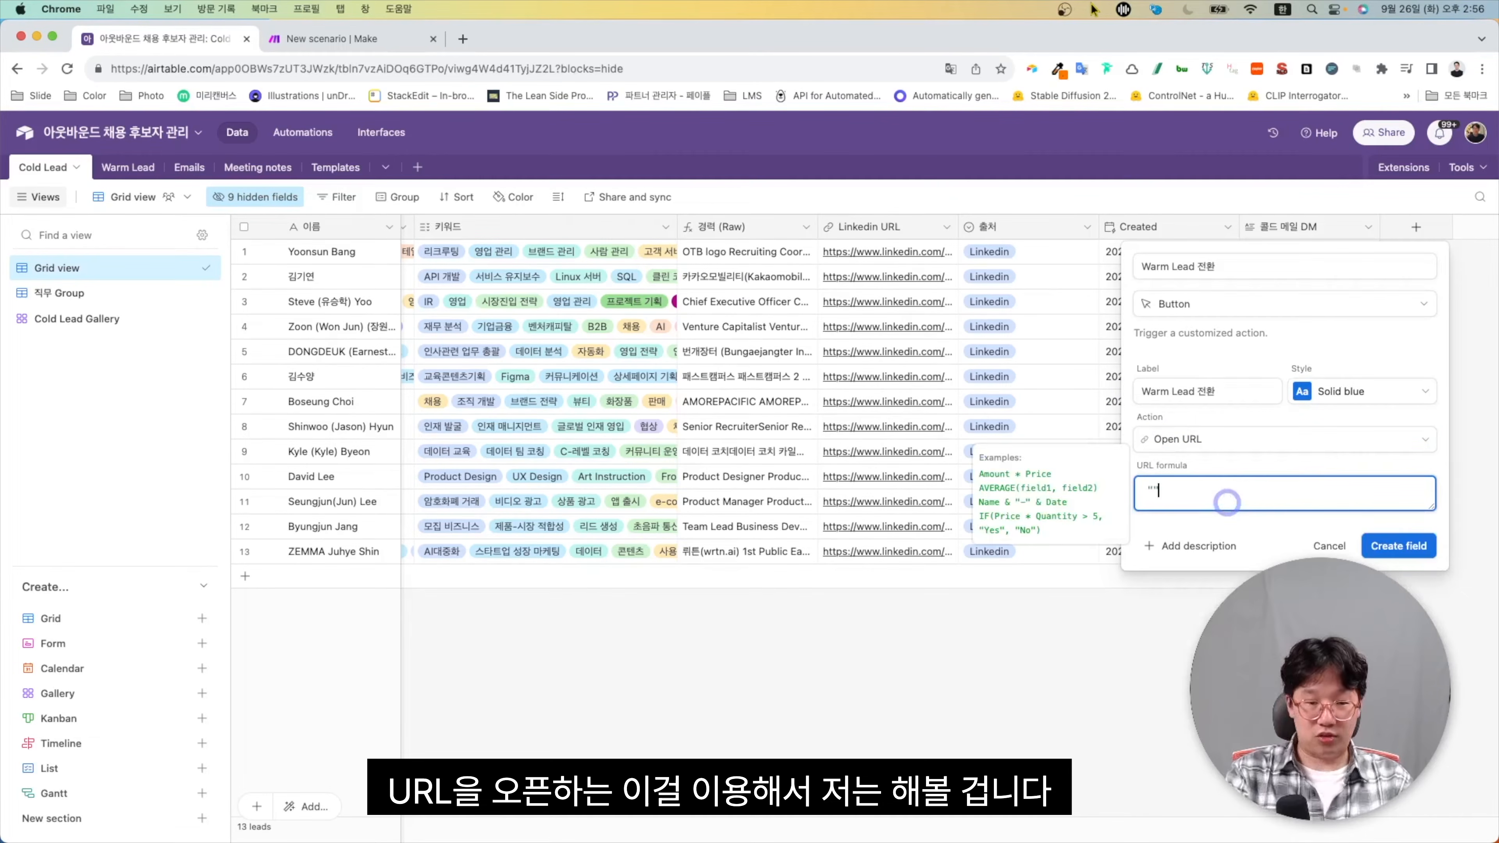
{"action": "type", "text": "https://www.naver.com"}
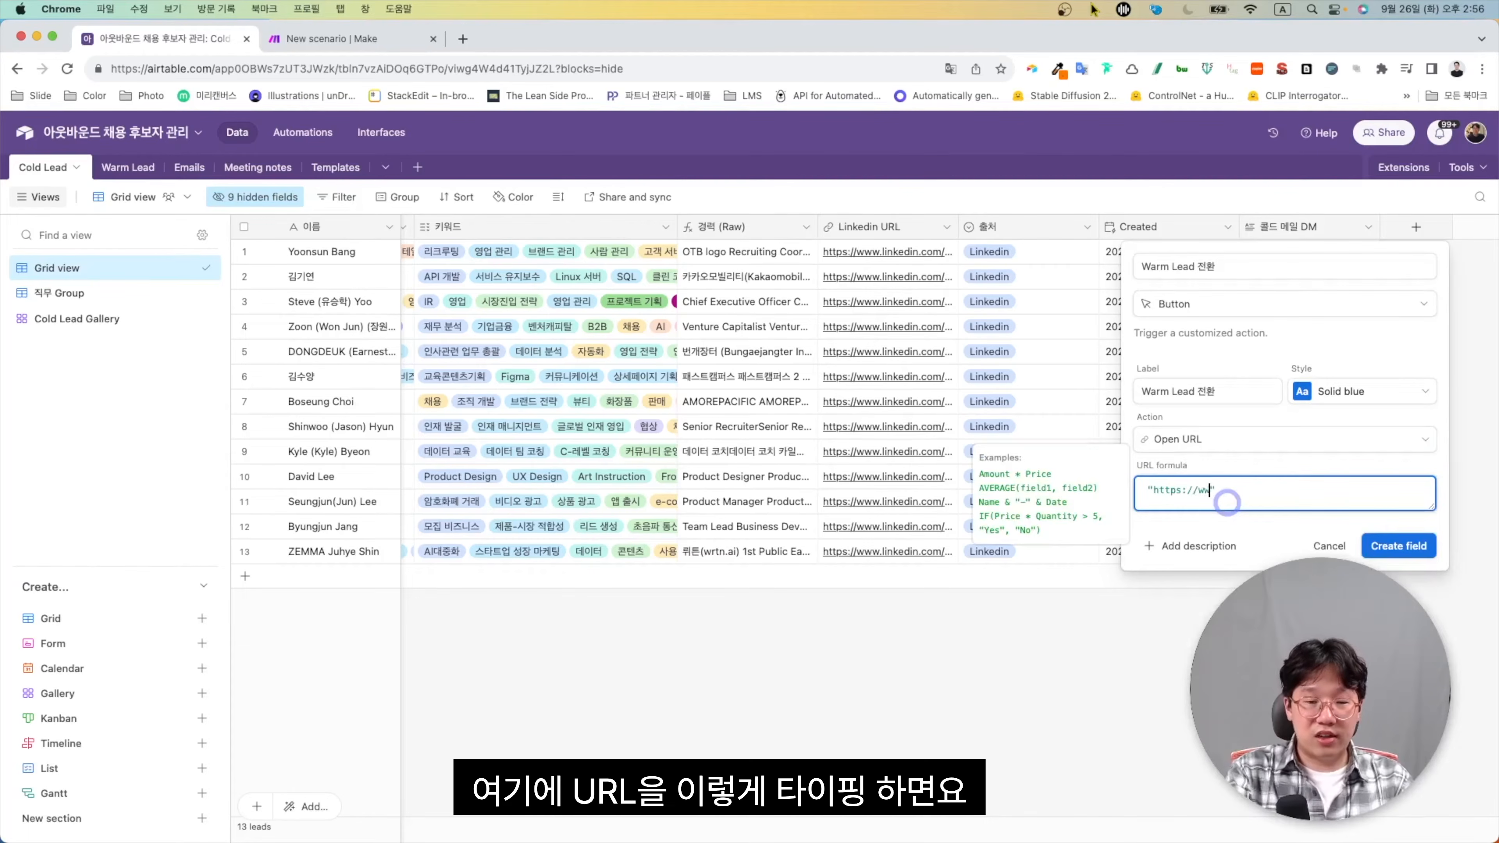
{"action": "left_click", "coordinate": [1398, 542]}
Test a Warm Lead 전환 button, close the opened NAVER tab, and go to the New scenario in Make
{"action": "left_click", "coordinate": [1403, 251]}
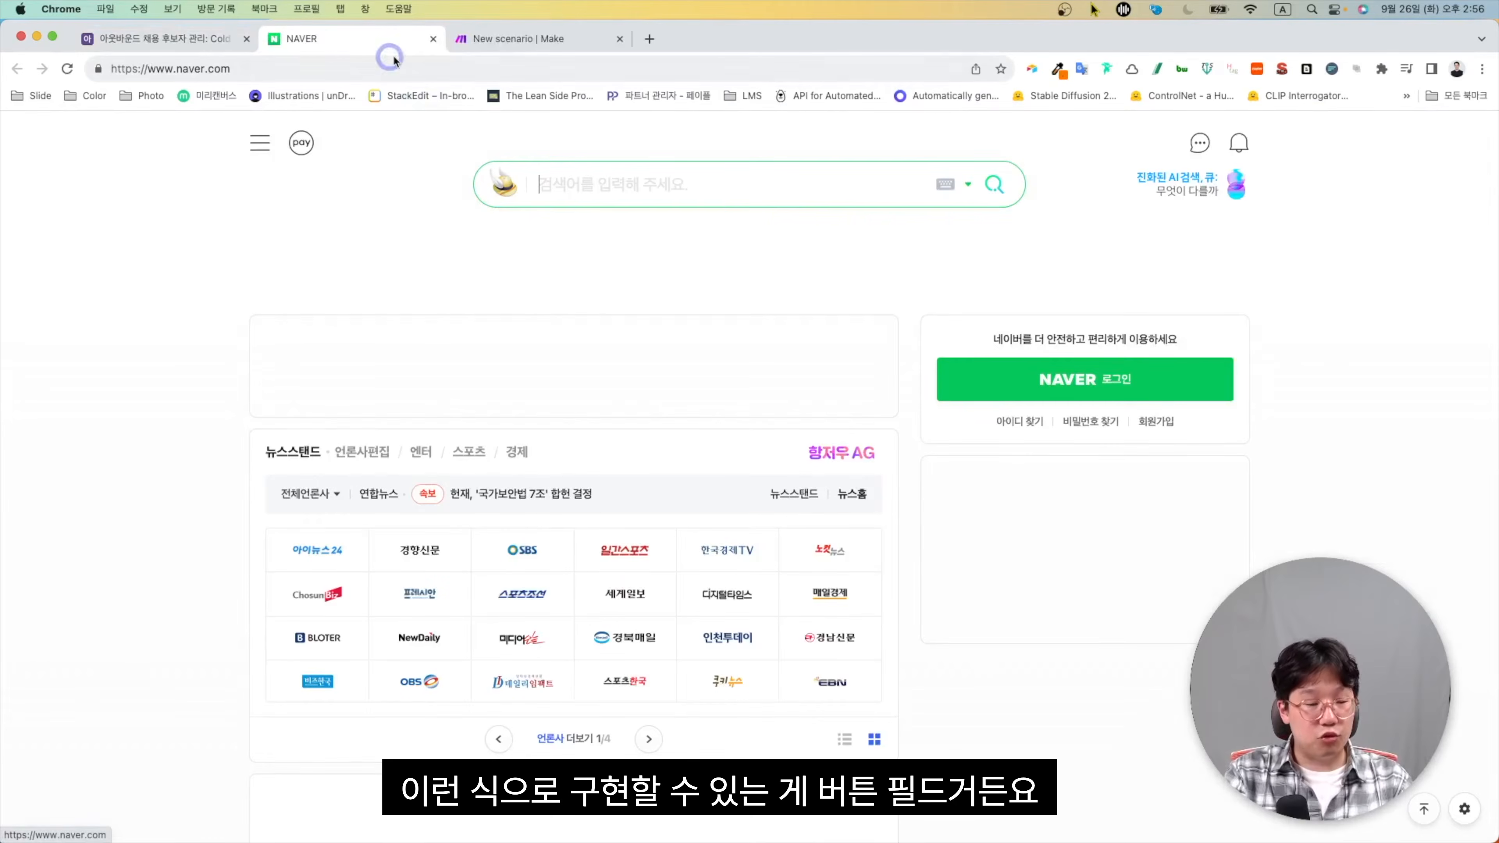
{"action": "left_click", "coordinate": [433, 39]}
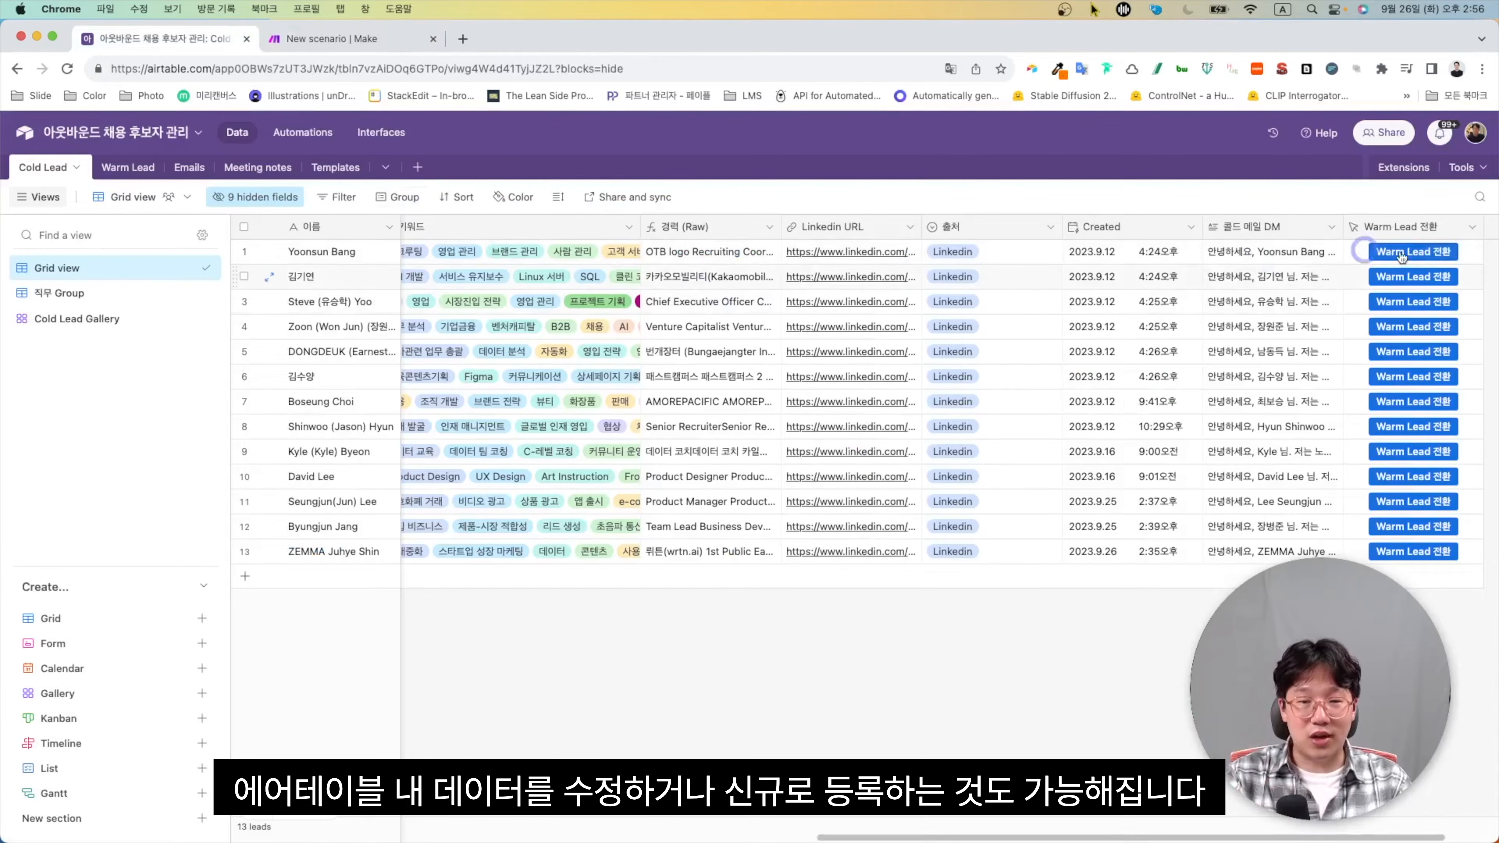
{"action": "left_click", "coordinate": [378, 39]}
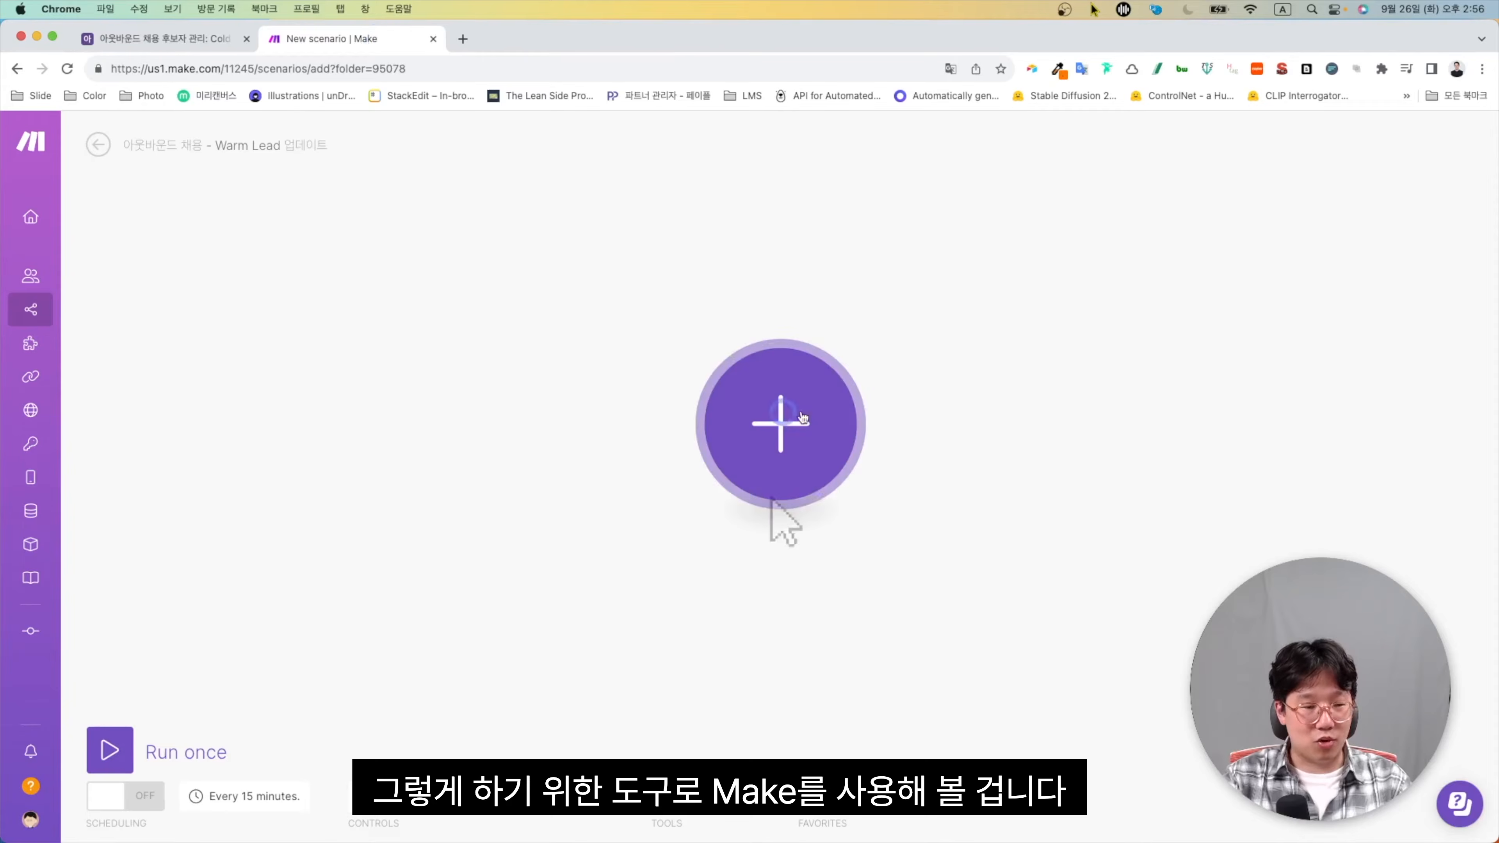
Add a Webhooks > Custom webhook module as the scenario's first trigger
{"action": "left_click", "coordinate": [782, 437]}
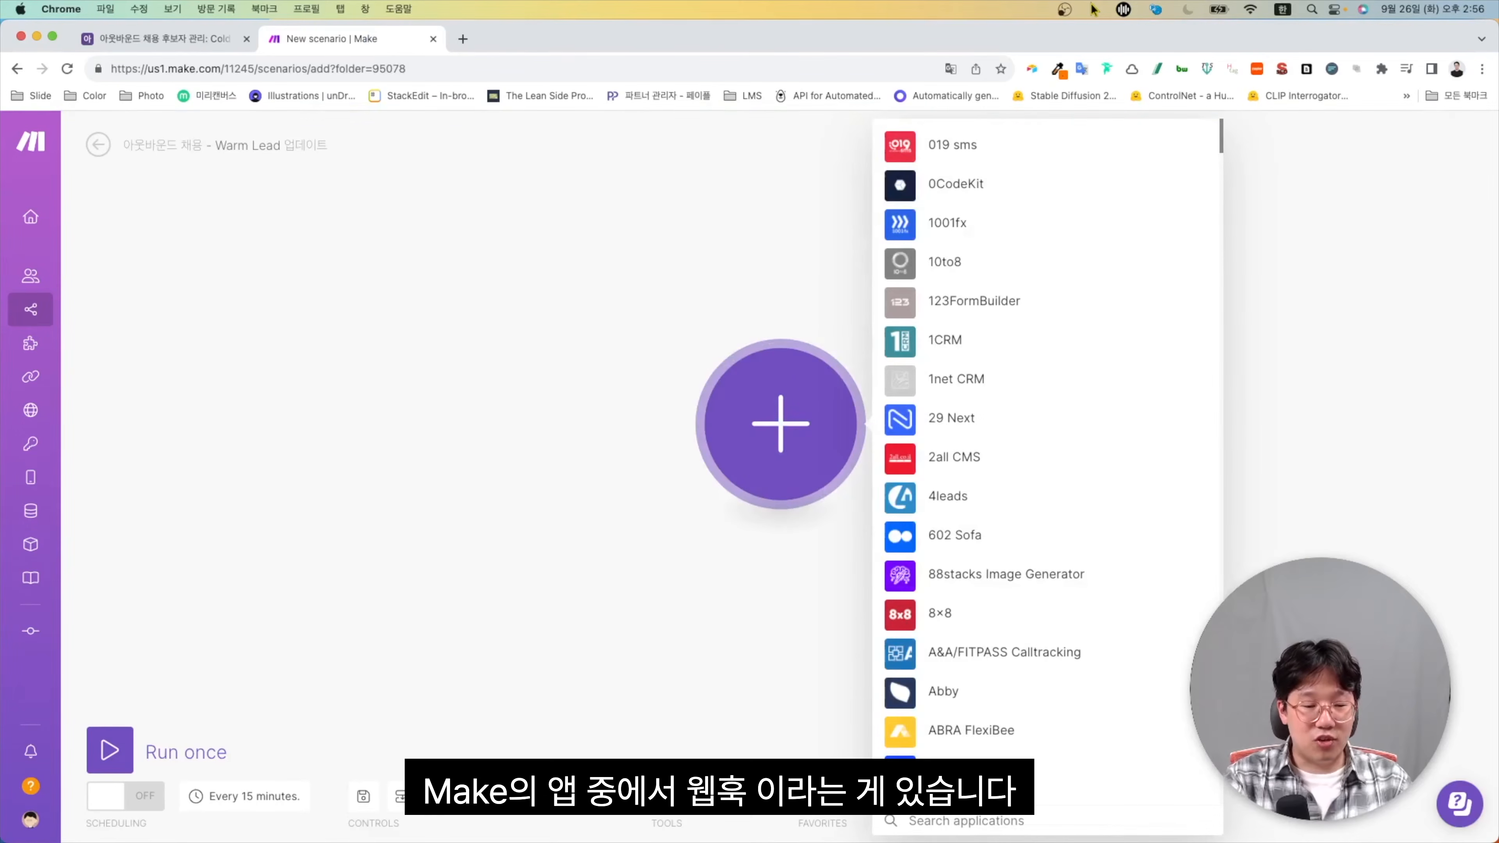
{"action": "type", "text": "ㅈㄷ"}
{"action": "key", "text": "BackSpace"}
{"action": "key", "text": "BackSpace"}
{"action": "key", "text": "ctrl+space"}
{"action": "type", "text": "we"}
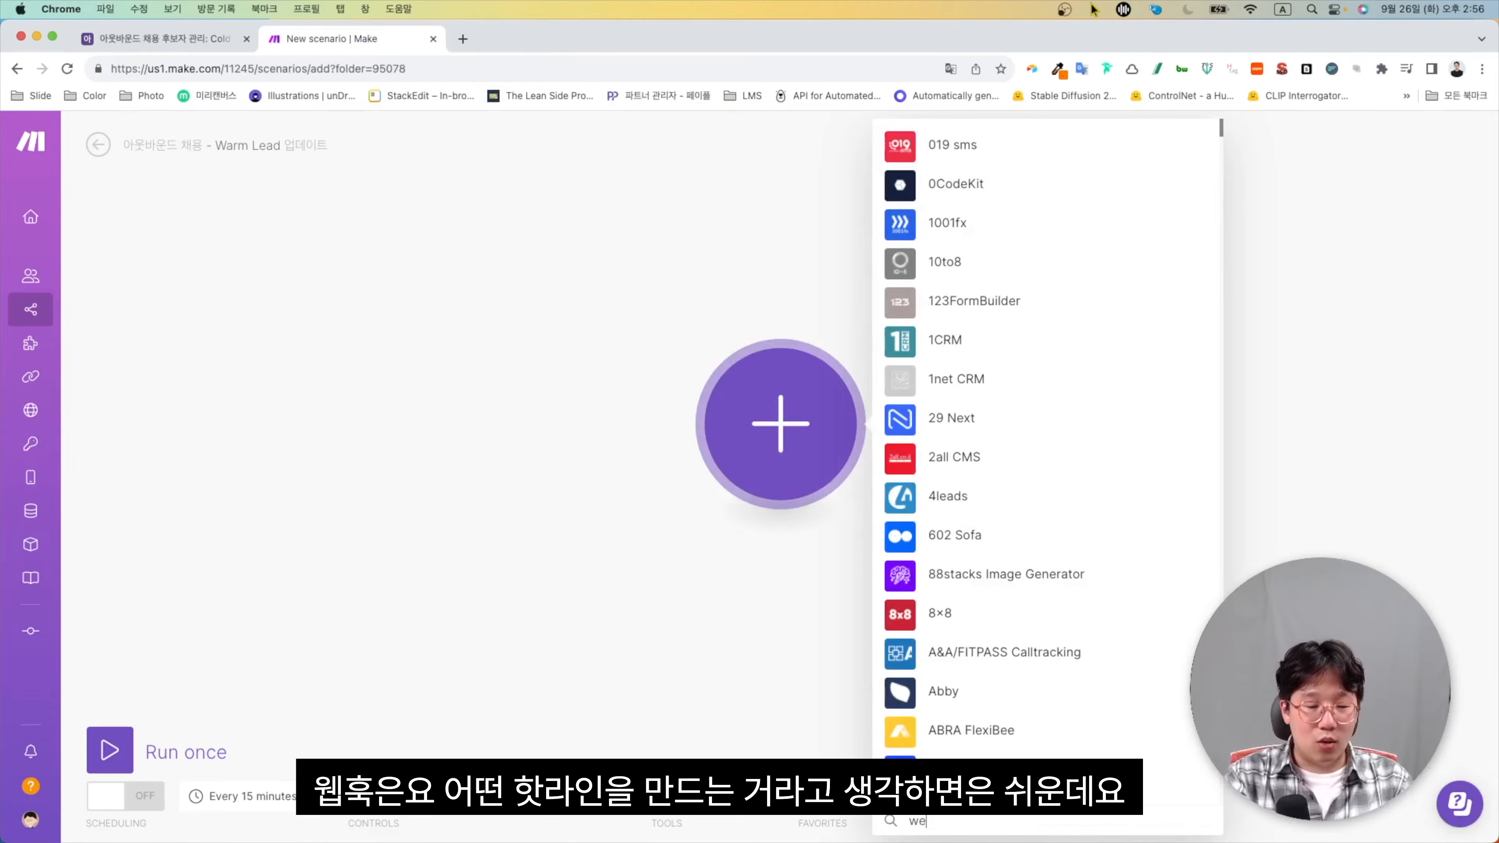
{"action": "type", "text": "bhook"}
{"action": "left_click", "coordinate": [905, 153]}
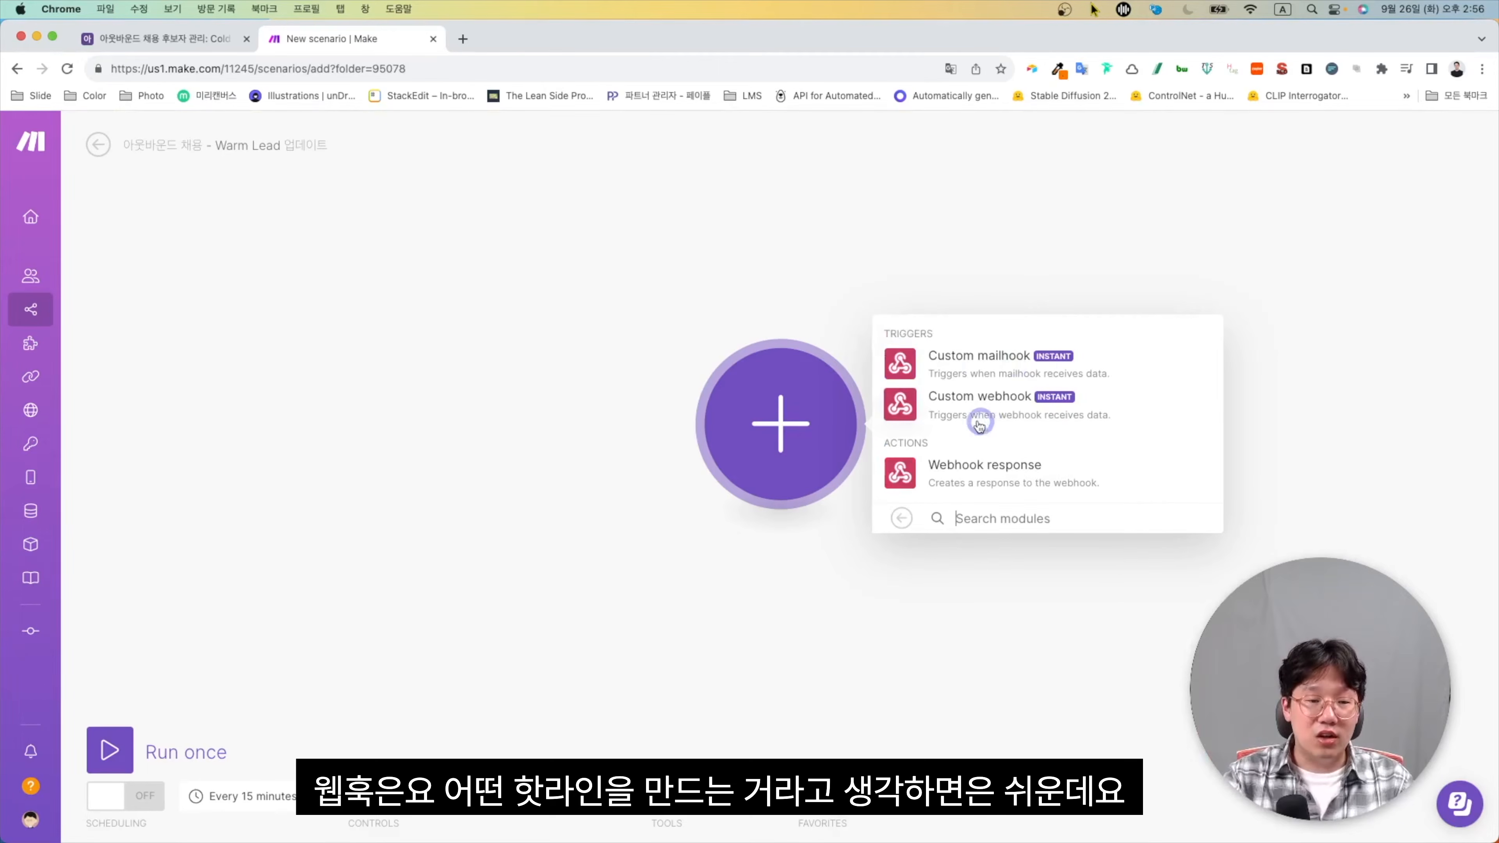
{"action": "left_click", "coordinate": [956, 415]}
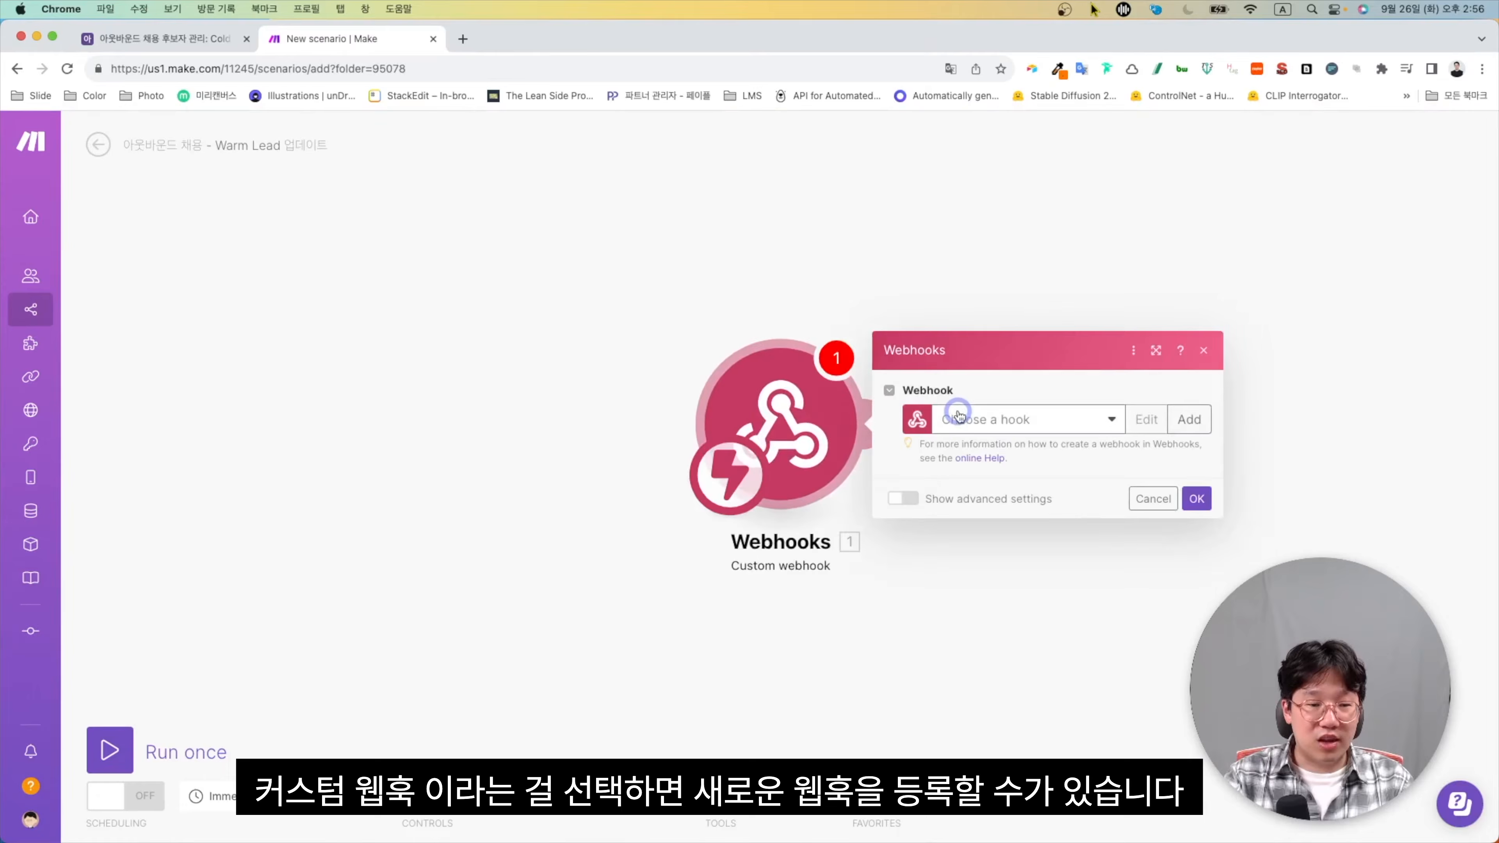
Create and rename a new webhook, save it, and copy its address
{"action": "left_click", "coordinate": [1188, 419]}
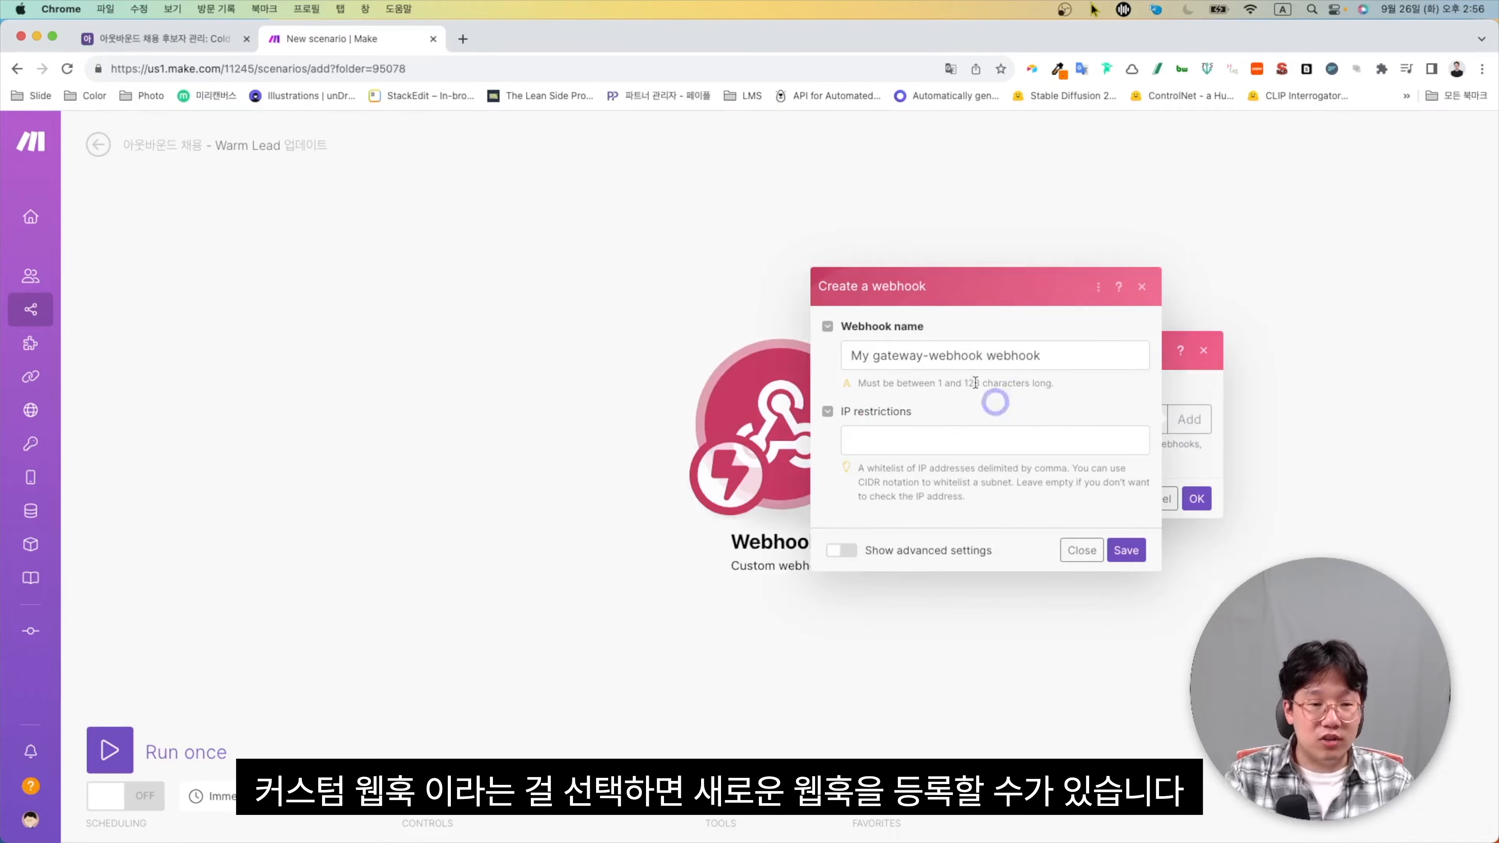
{"action": "triple_click", "coordinate": [962, 347]}
{"action": "key", "text": "super+v"}
{"action": "left_click", "coordinate": [1125, 549]}
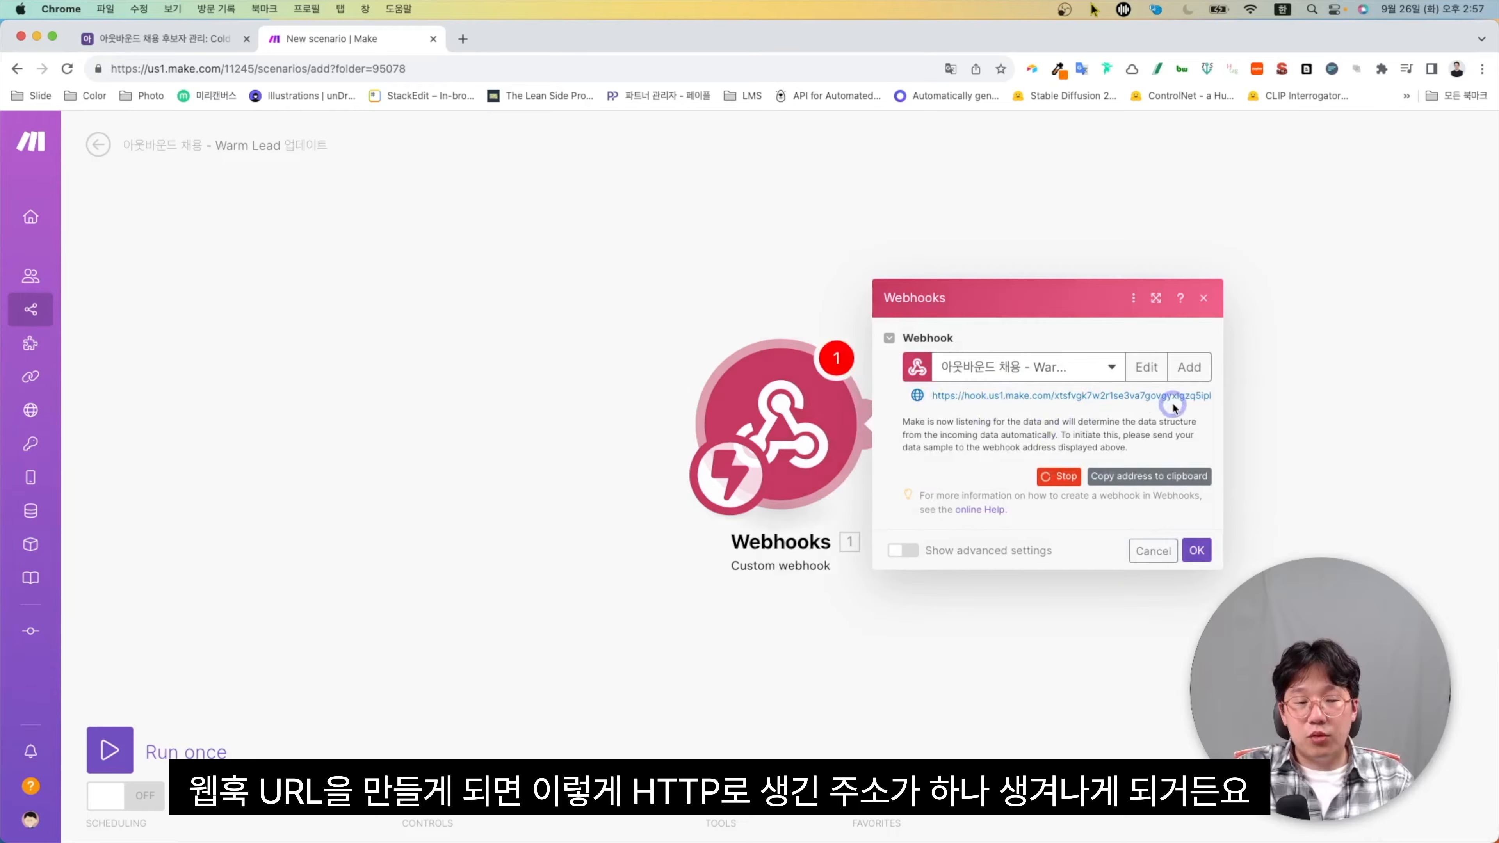
{"action": "left_click", "coordinate": [1123, 485]}
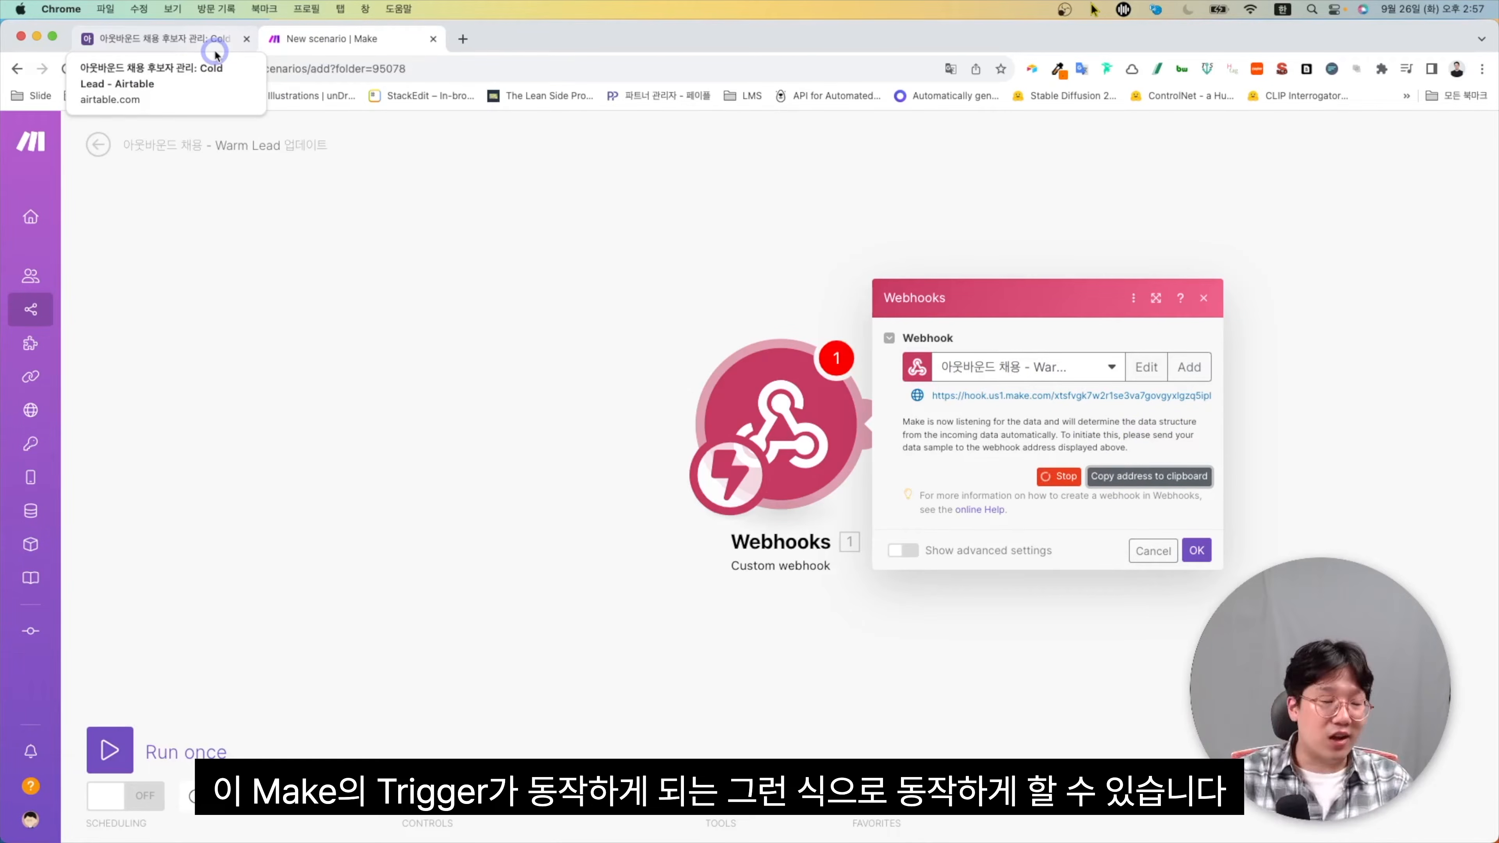
Replace the Naver URL in the button formula with the webhook address plus ?recordId=
{"action": "left_click", "coordinate": [204, 40]}
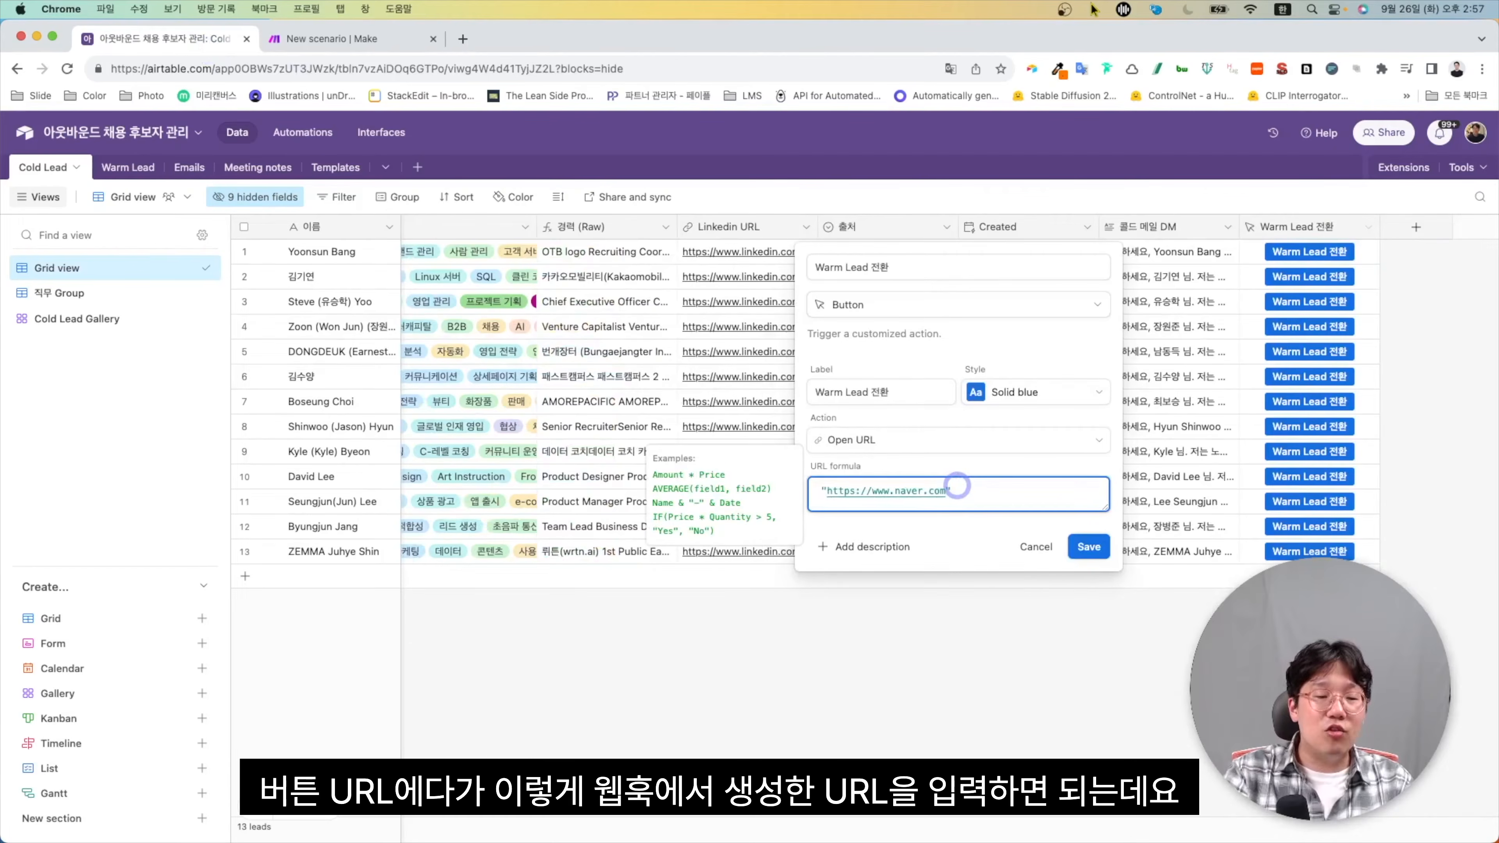
{"action": "left_click_drag", "start_coordinate": [947, 491], "coordinate": [827, 491]}
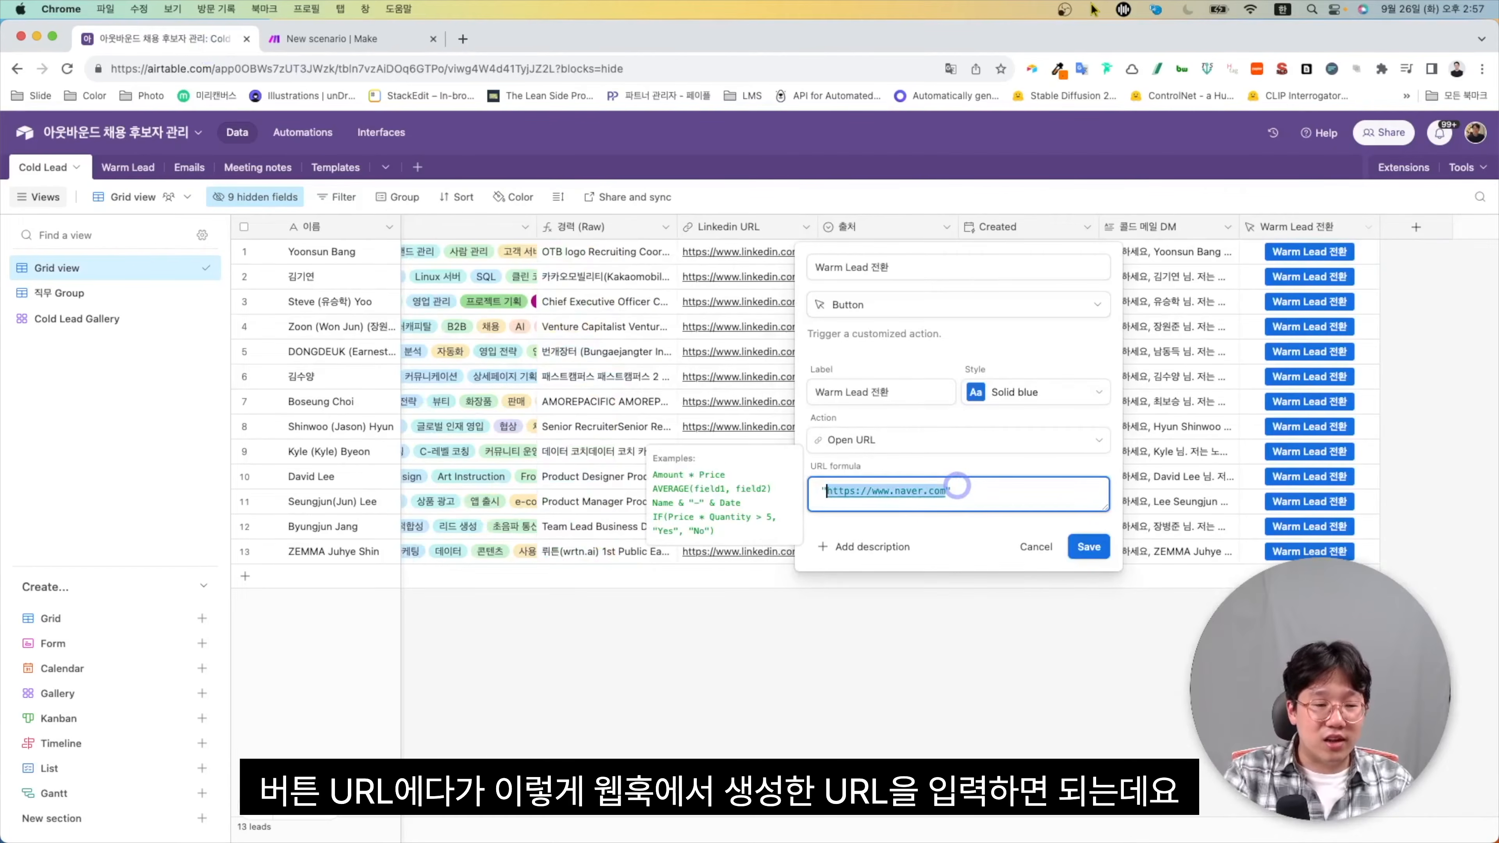
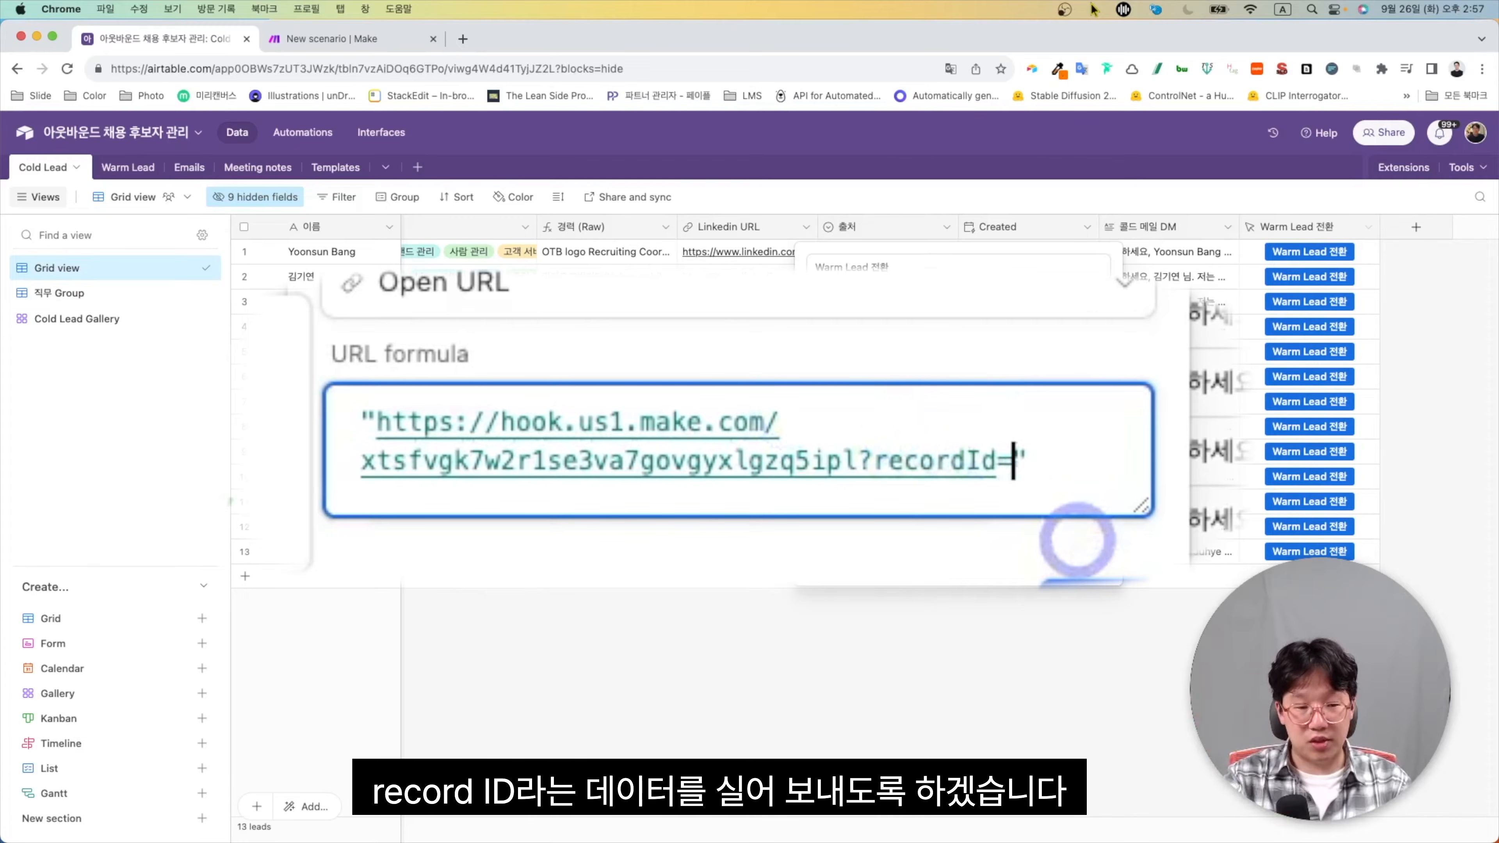
Try example parameters ddd&name=ddd after recordId=, then delete them again
{"action": "left_click_drag", "start_coordinate": [872, 460], "coordinate": [857, 461]}
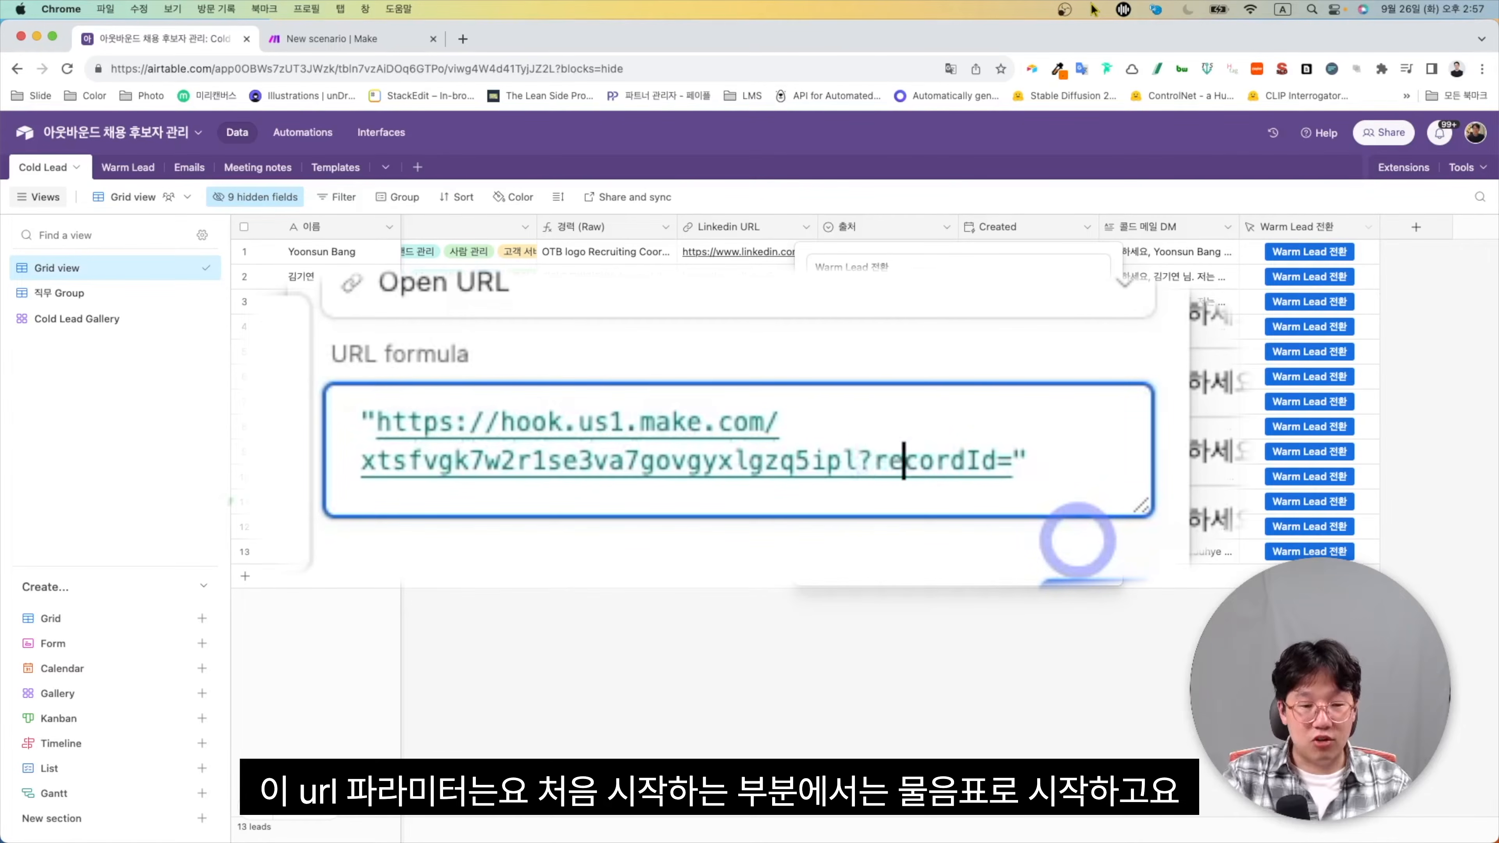
{"action": "key", "text": "Right"}
{"action": "key", "text": "Right"}
{"action": "key", "text": "Right"}
{"action": "key", "text": "Right"}
{"action": "key", "text": "Right"}
{"action": "type", "text": "ddd"}
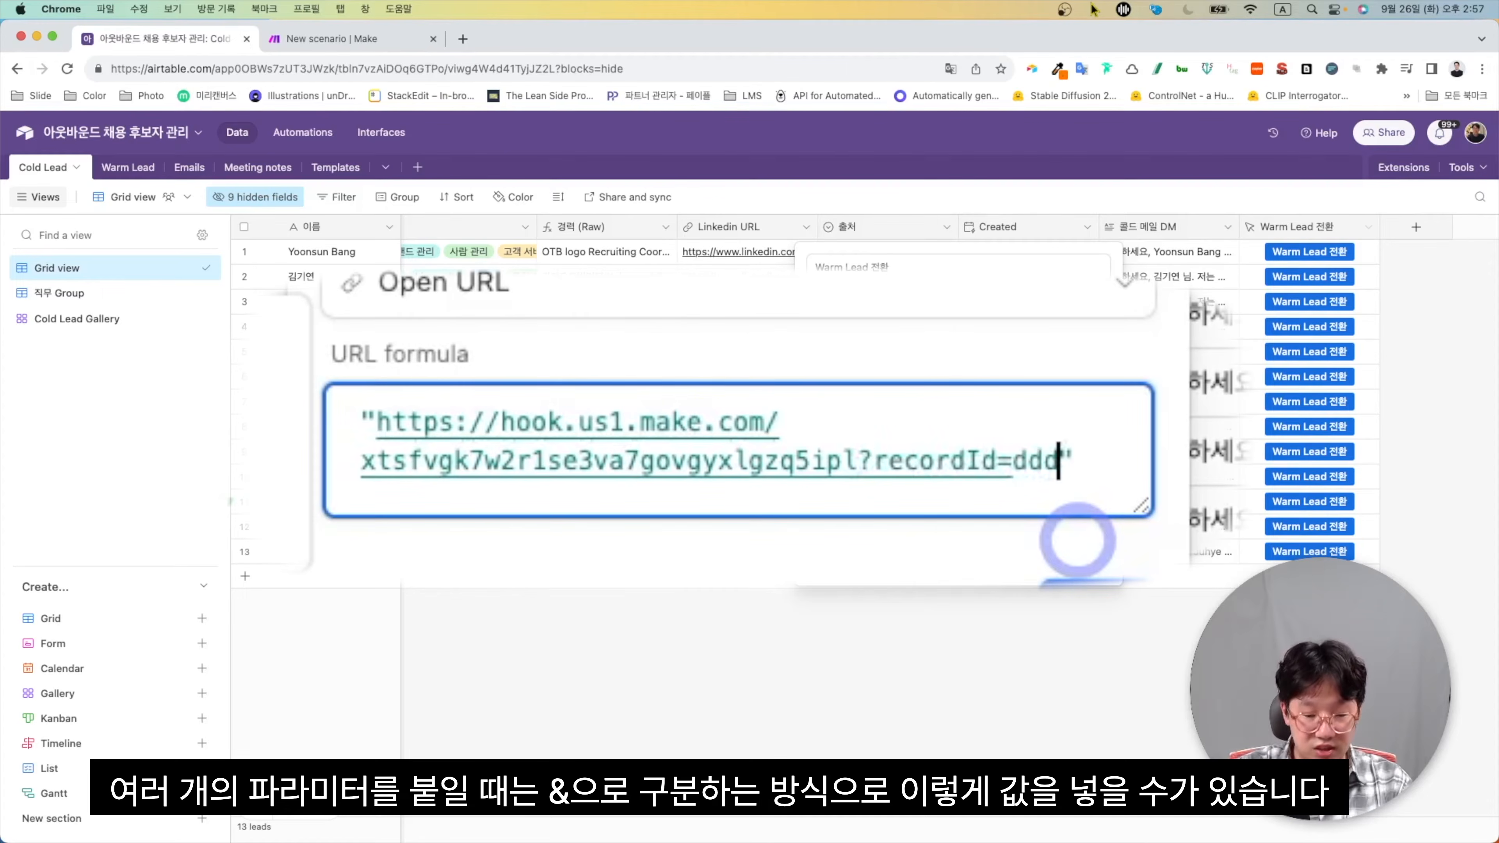
{"action": "type", "text": "&name=ddd"}
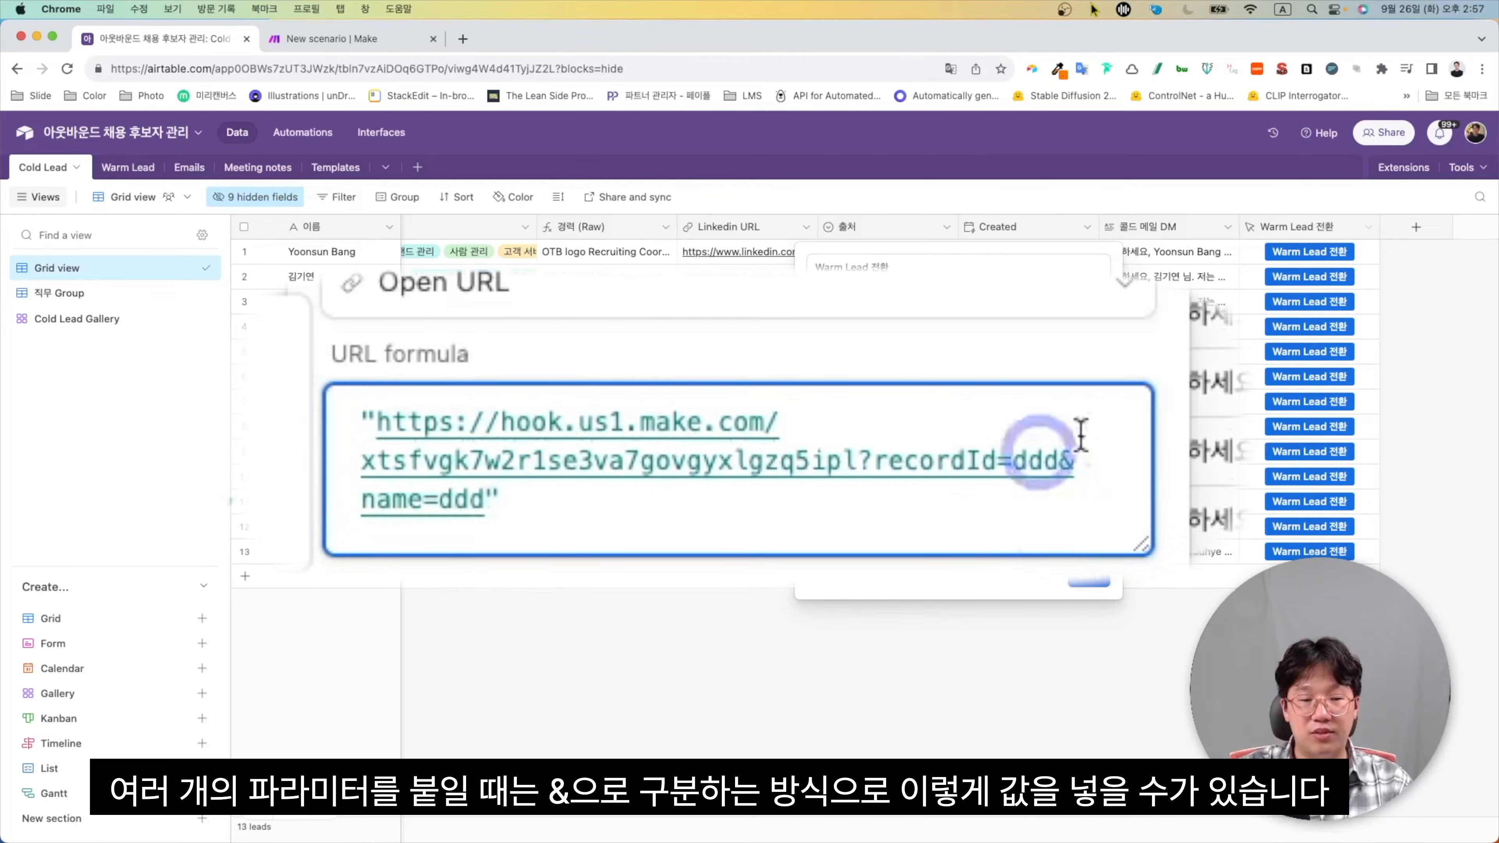
{"action": "key", "text": "shift+Left"}
{"action": "key", "text": "shift+Left"}
{"action": "key", "text": "shift+Left"}
{"action": "key", "text": "shift+Left"}
{"action": "key", "text": "shift+Left"}
{"action": "key", "text": "shift+Left"}
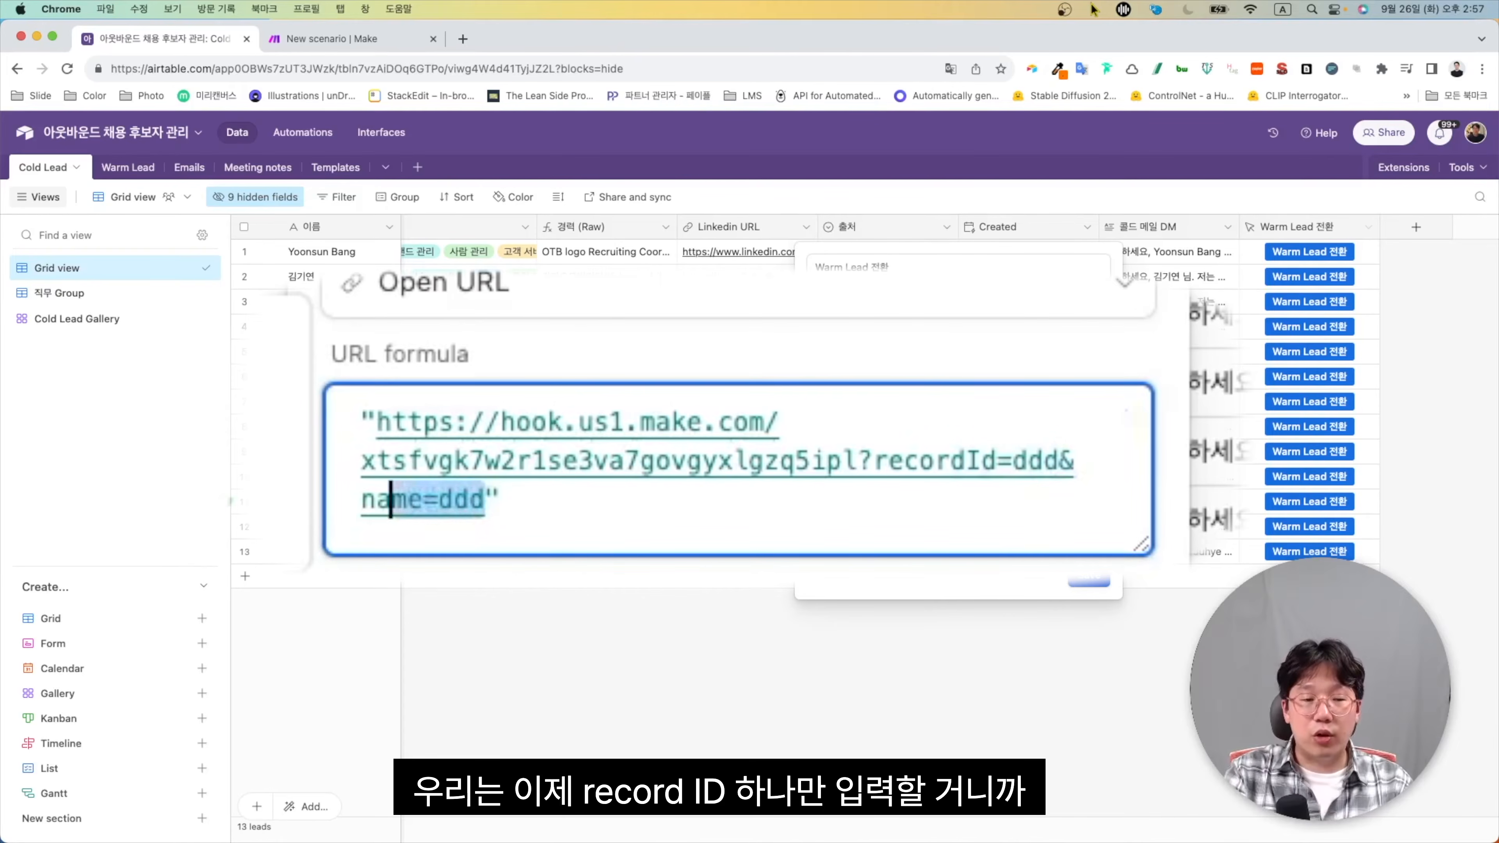
{"action": "key", "text": "Right"}
{"action": "key", "text": "Right"}
{"action": "key", "text": "Left"}
{"action": "key", "text": "shift+Left"}
{"action": "key", "text": "shift+Left"}
{"action": "key", "text": "shift+Left"}
{"action": "key", "text": "shift+Left"}
{"action": "key", "text": "shift+Left"}
{"action": "key", "text": "shift+Left"}
{"action": "key", "text": "shift+Left"}
{"action": "key", "text": "shift+Left"}
{"action": "key", "text": "shift+Left"}
{"action": "key", "text": "shift+Left"}
{"action": "key", "text": "shift+Left"}
{"action": "key", "text": "shift+Left"}
{"action": "key", "text": "BackSpace"}
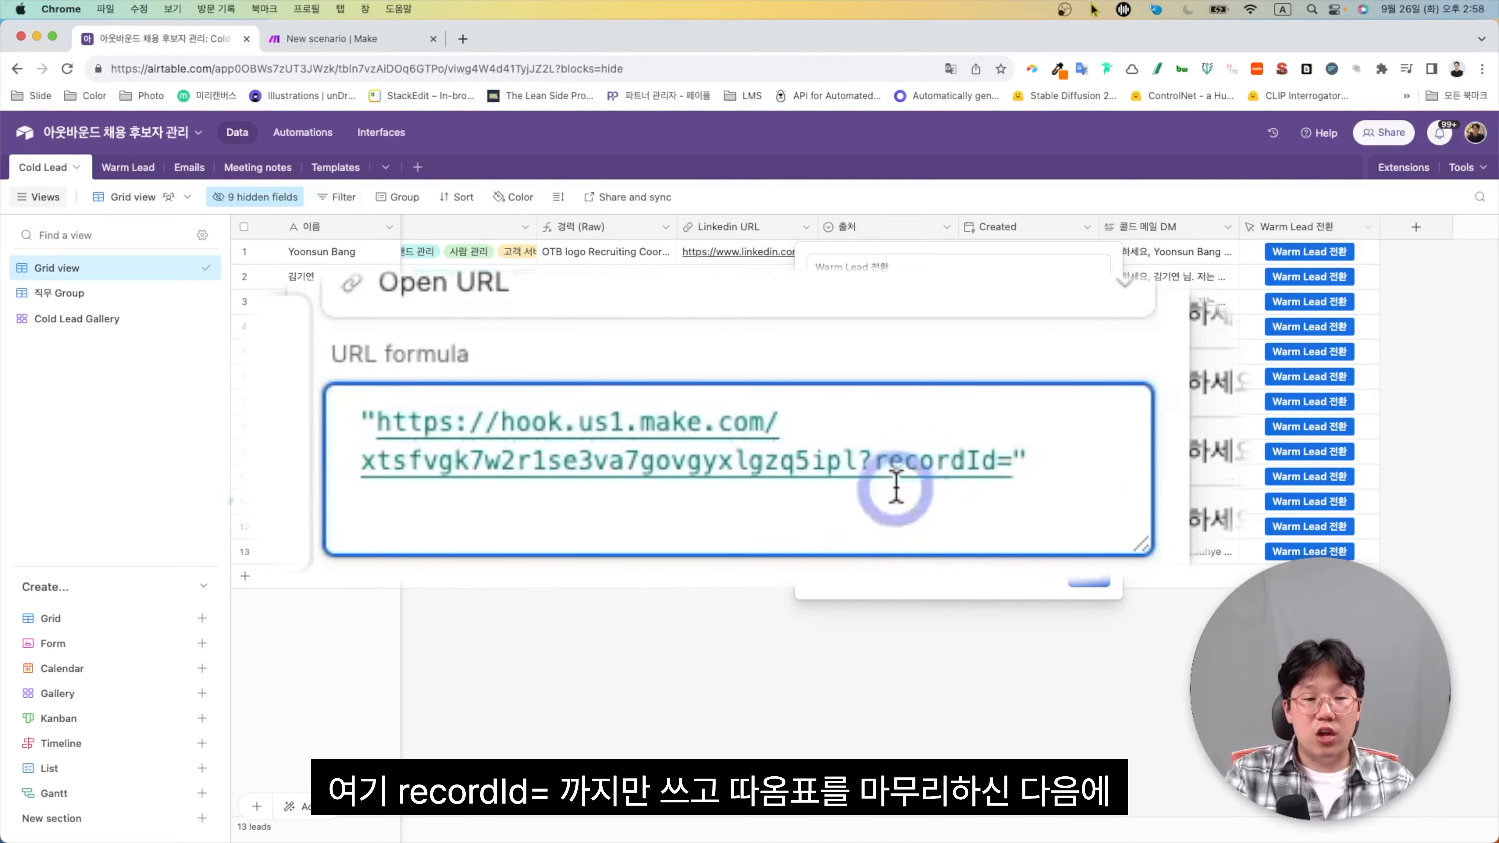
Append &RECORD_ID() after the quoted webhook URL and save the button field
{"action": "left_click", "coordinate": [1059, 463]}
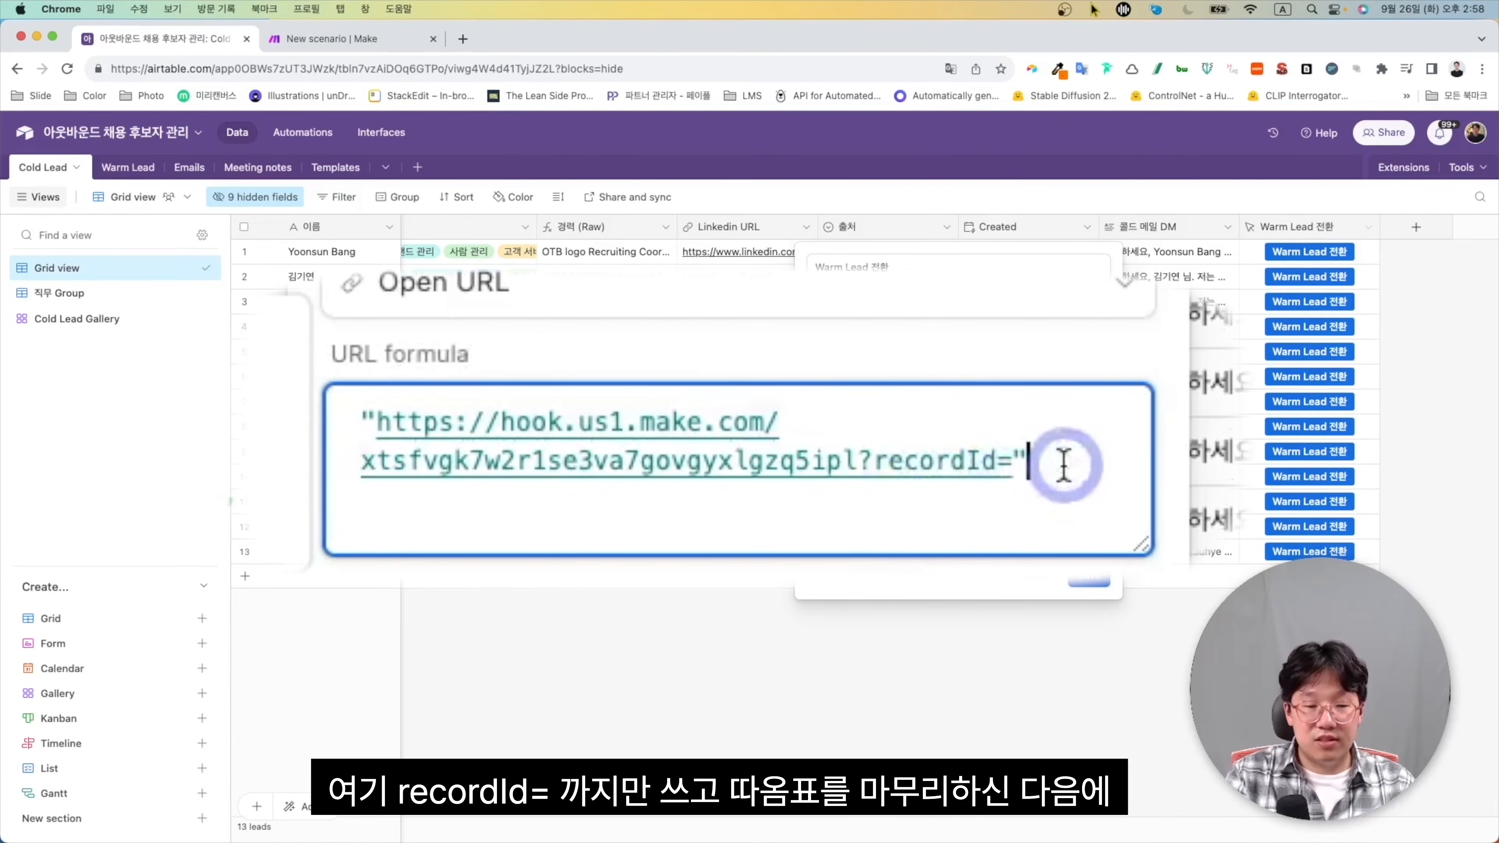
{"action": "type", "text": "&"}
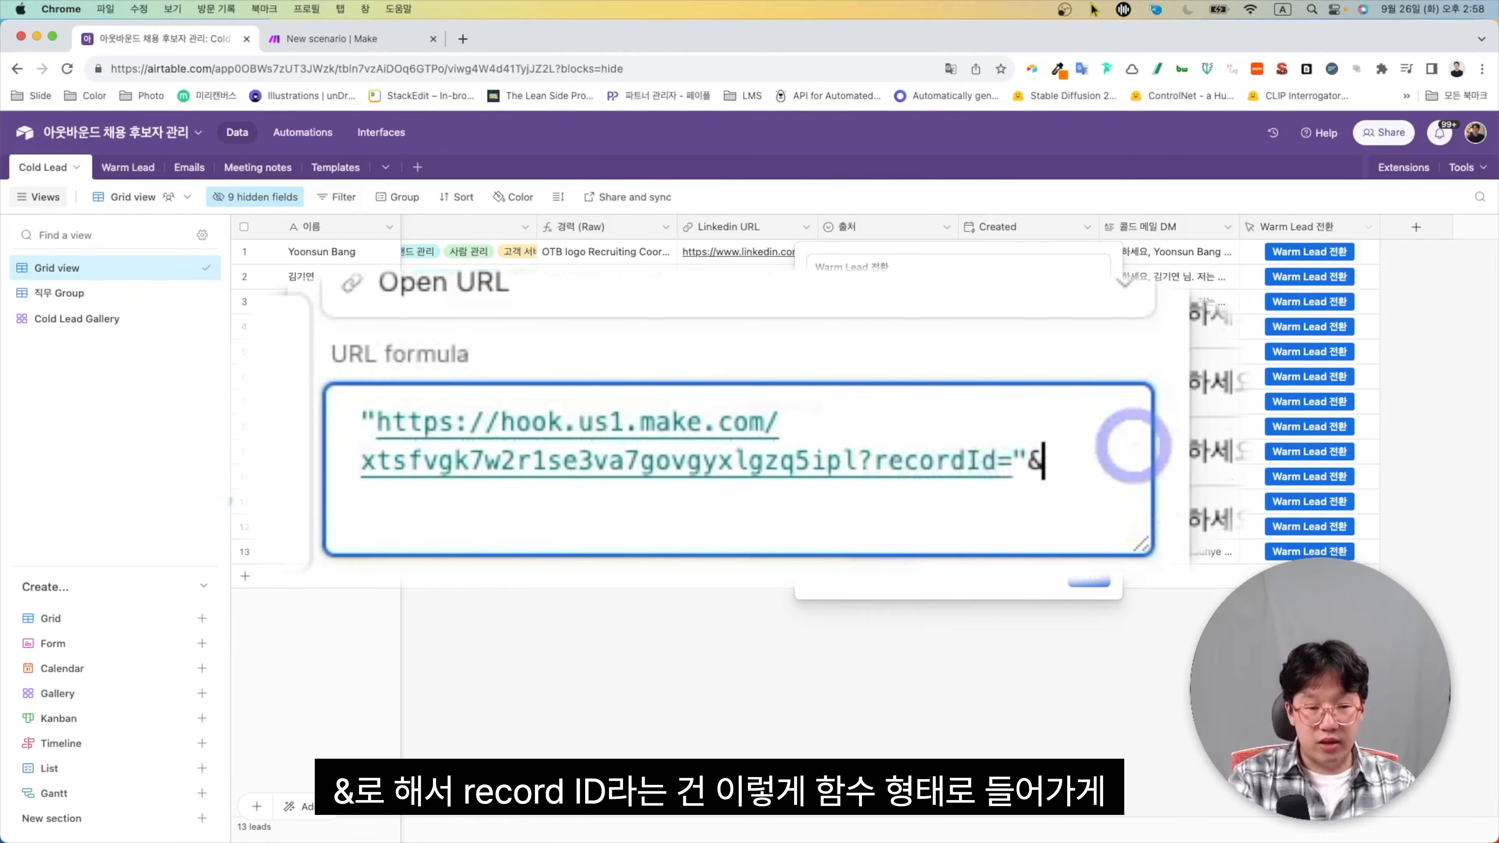
{"action": "type", "text": "recrod"}
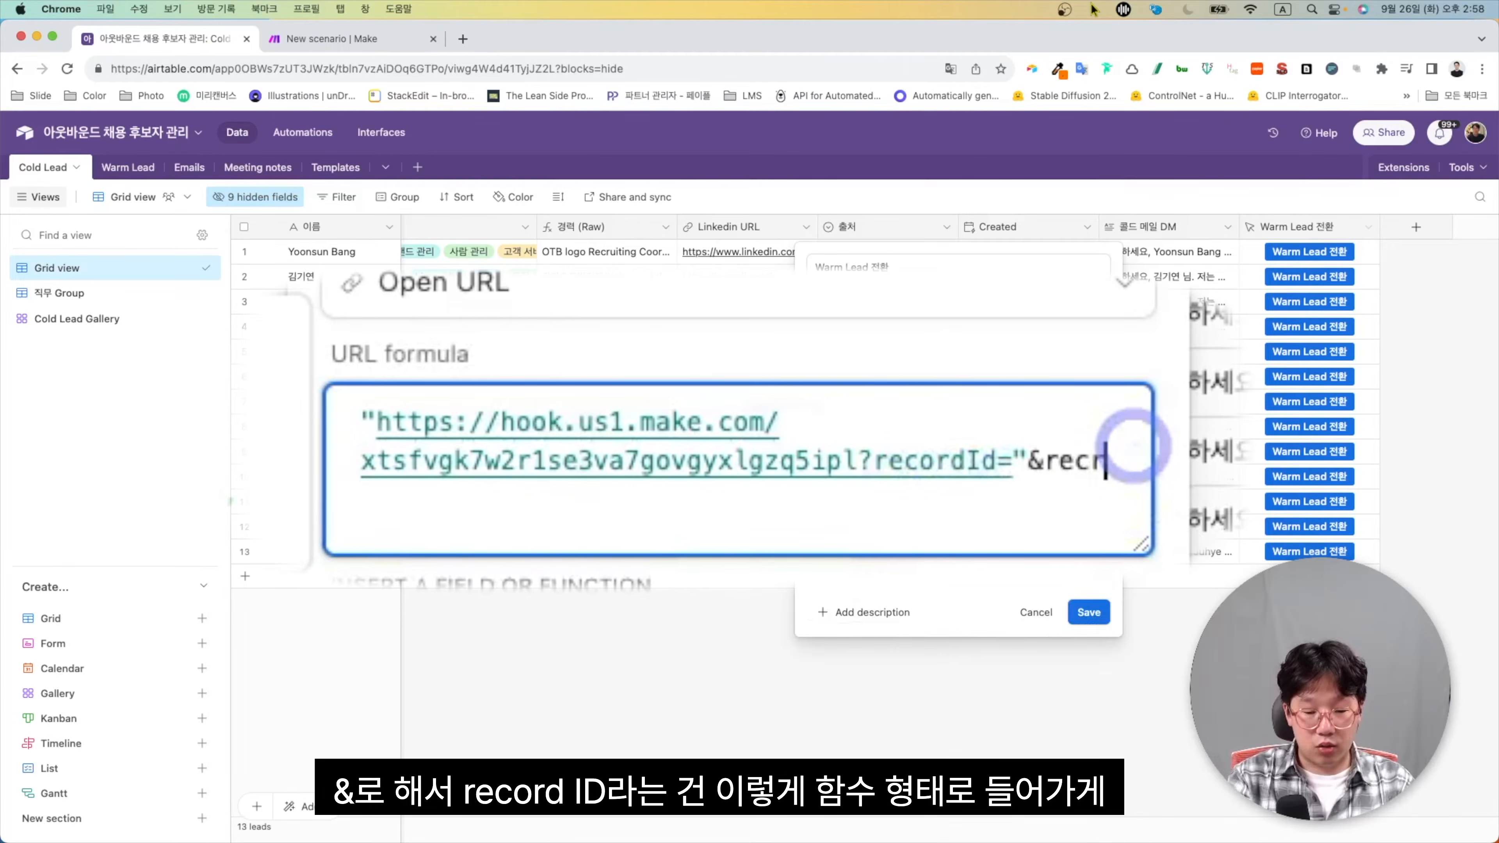
{"action": "key", "text": "BackSpace"}
{"action": "key", "text": "BackSpace"}
{"action": "key", "text": "BackSpace"}
{"action": "type", "text": "ord"}
{"action": "key", "text": "Return"}
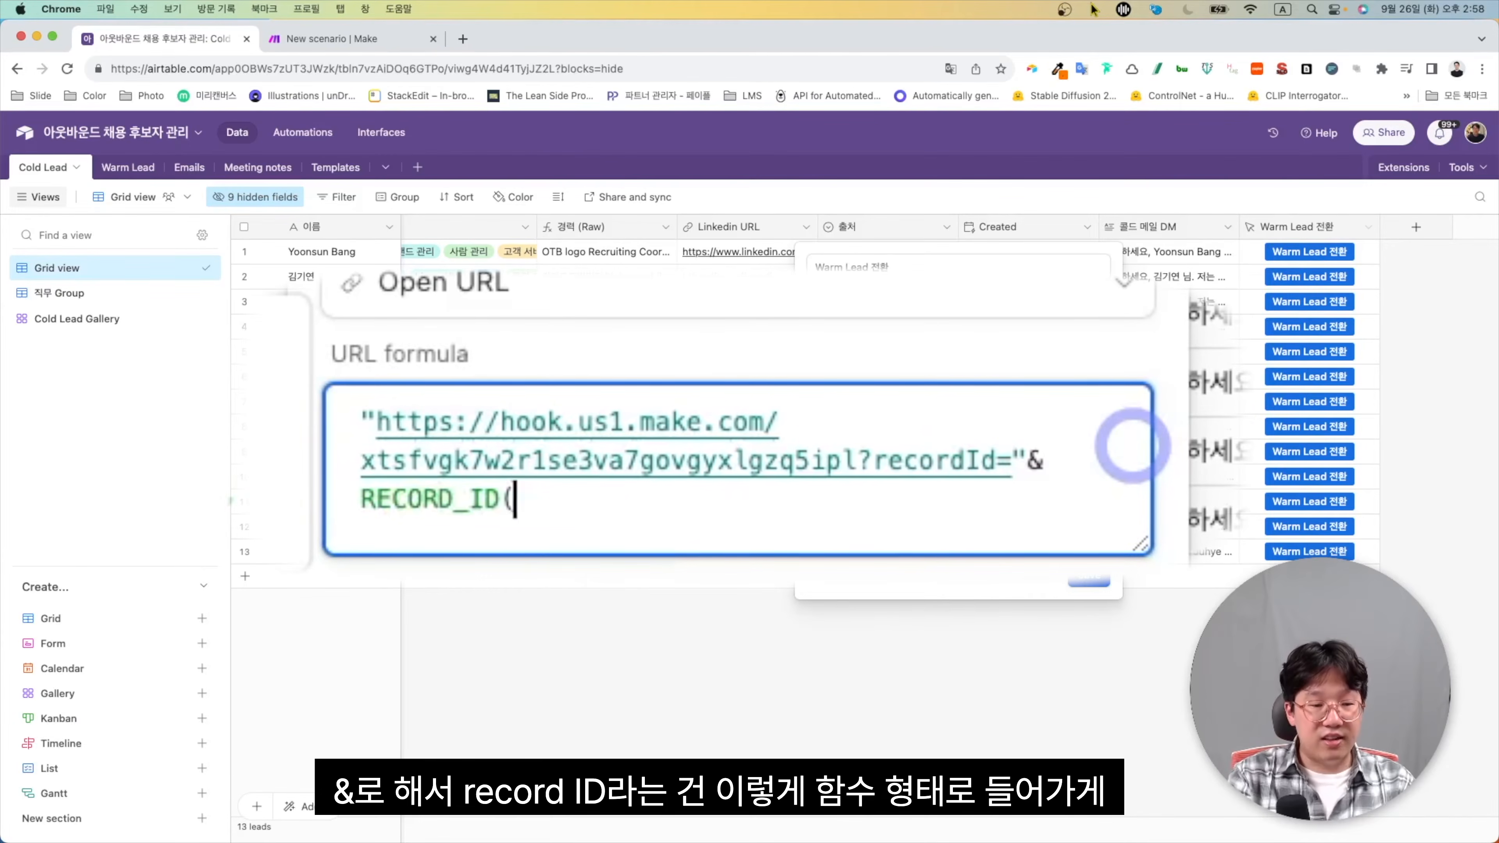
{"action": "type", "text": ")"}
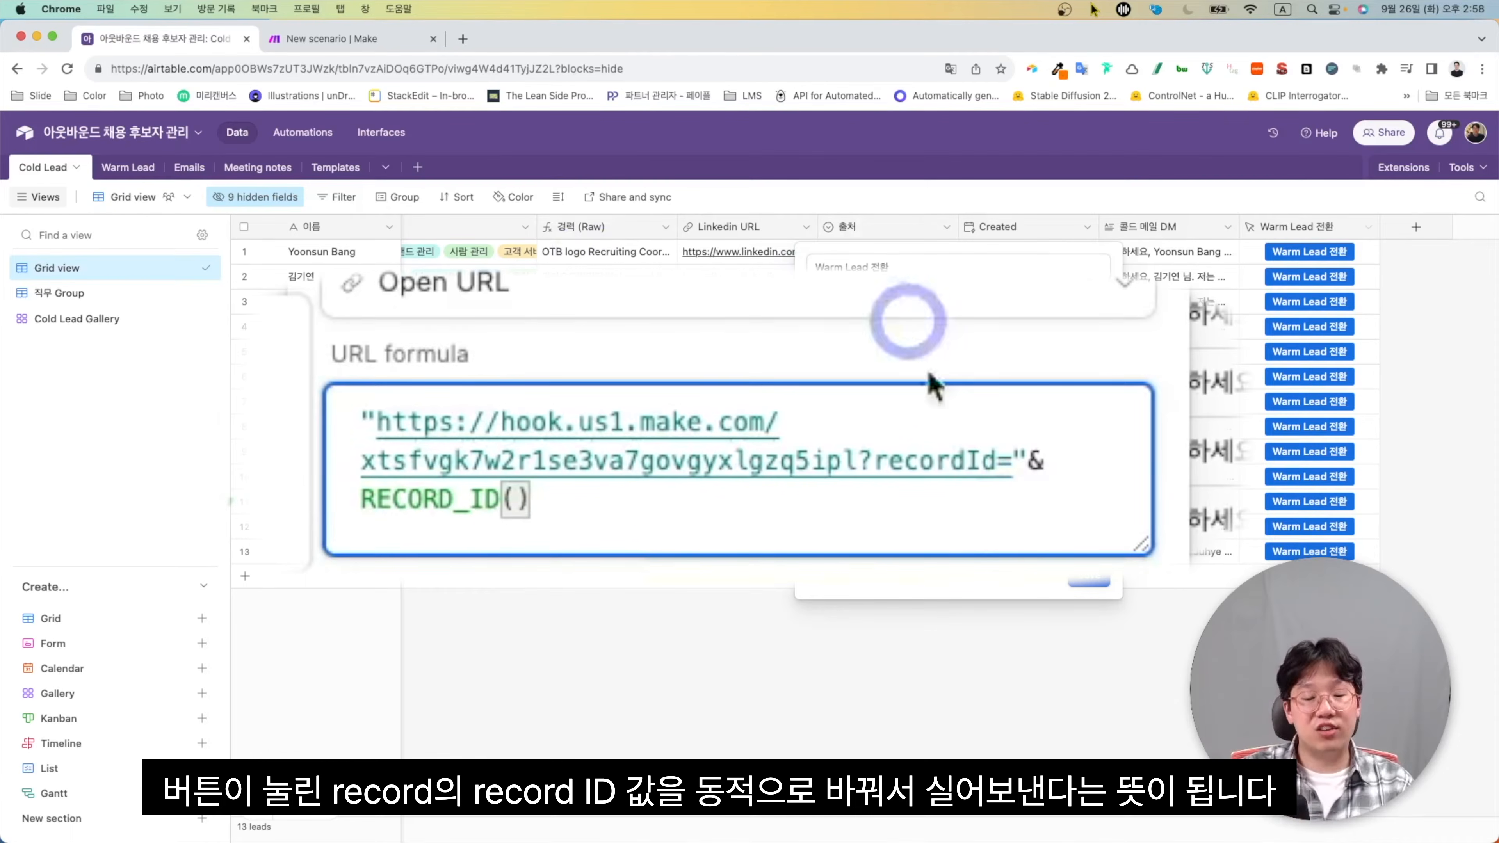
{"action": "left_click", "coordinate": [1088, 576]}
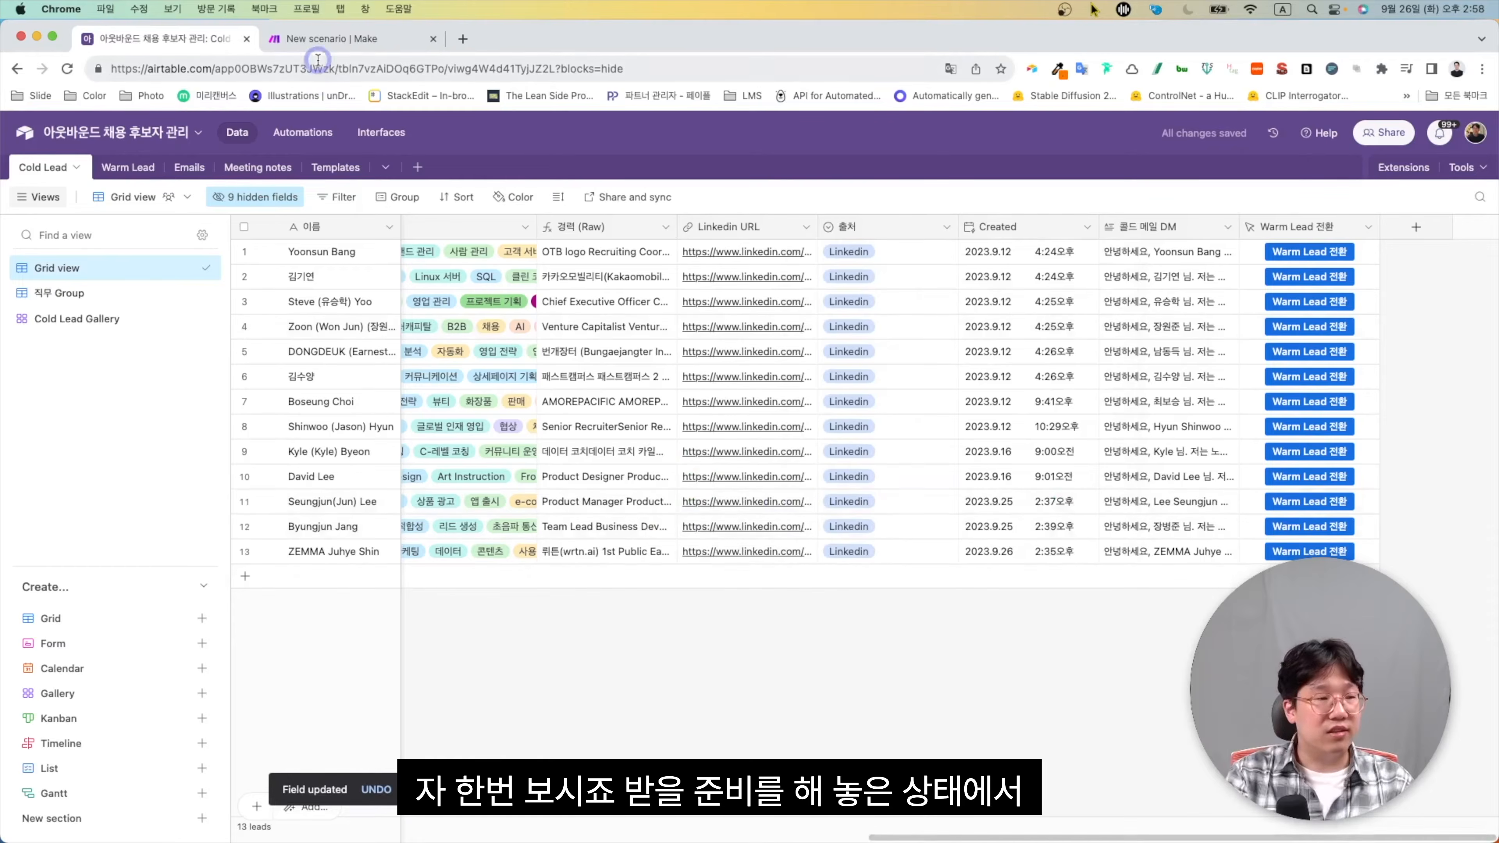
Trigger the webhook with row 11's Warm Lead 전환 button and return to the Make scenario
{"action": "left_click", "coordinate": [330, 38]}
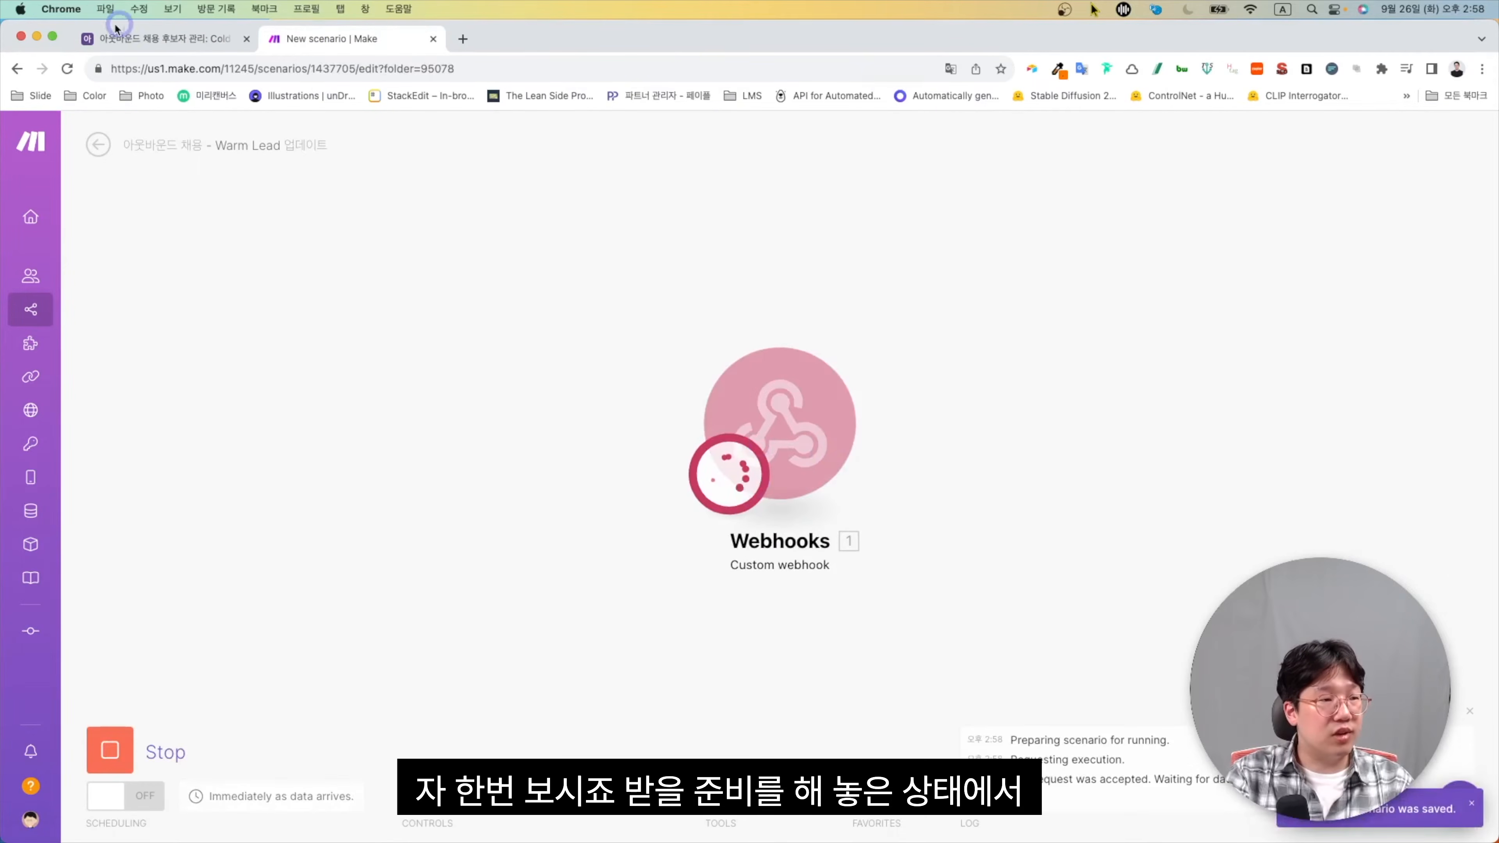
{"action": "left_click", "coordinate": [121, 37]}
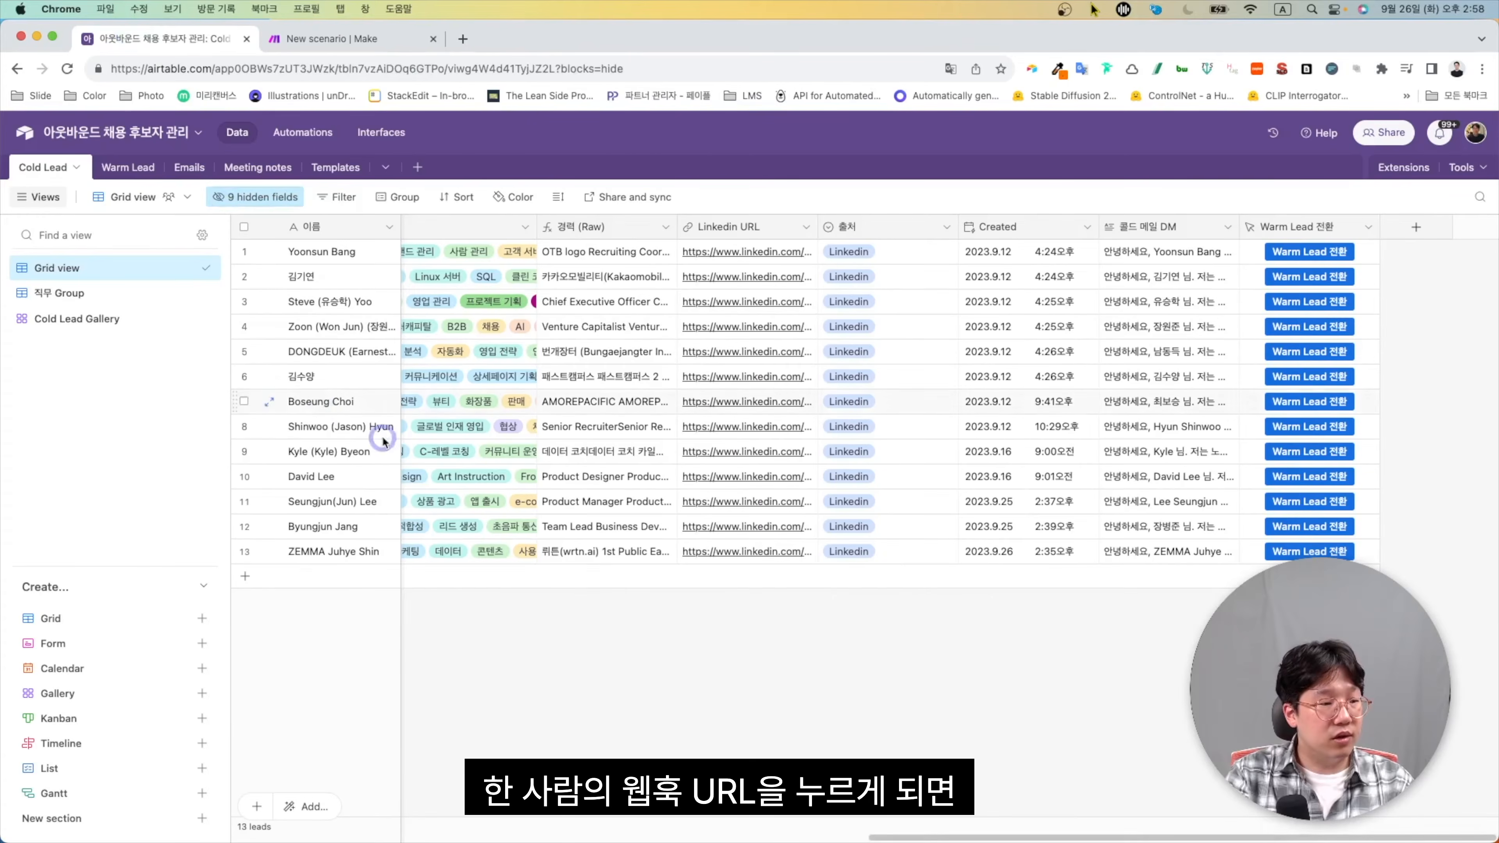
{"action": "left_click", "coordinate": [1336, 507]}
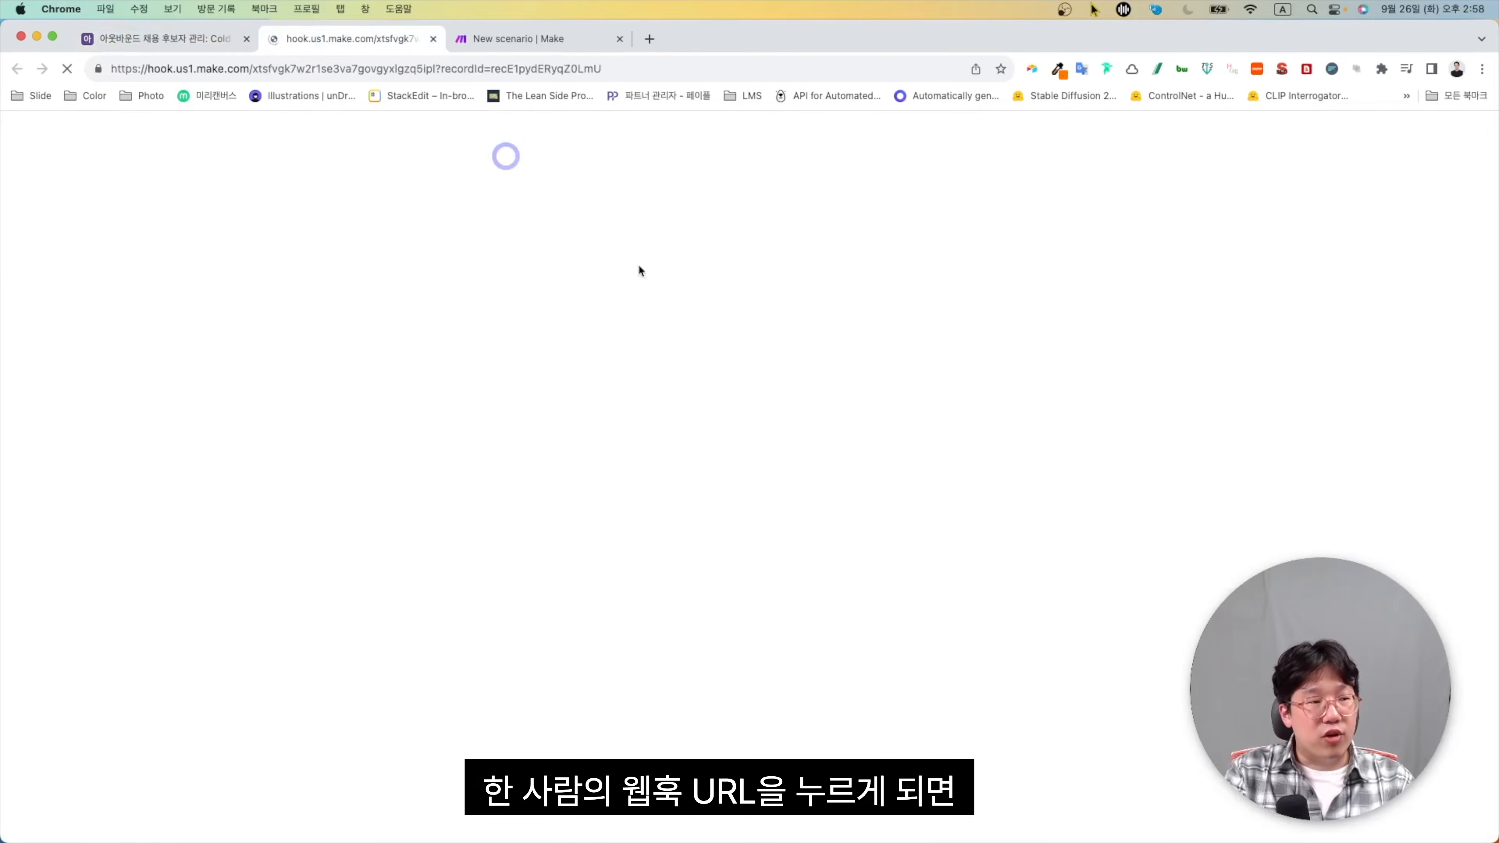
{"action": "left_click", "coordinate": [518, 38]}
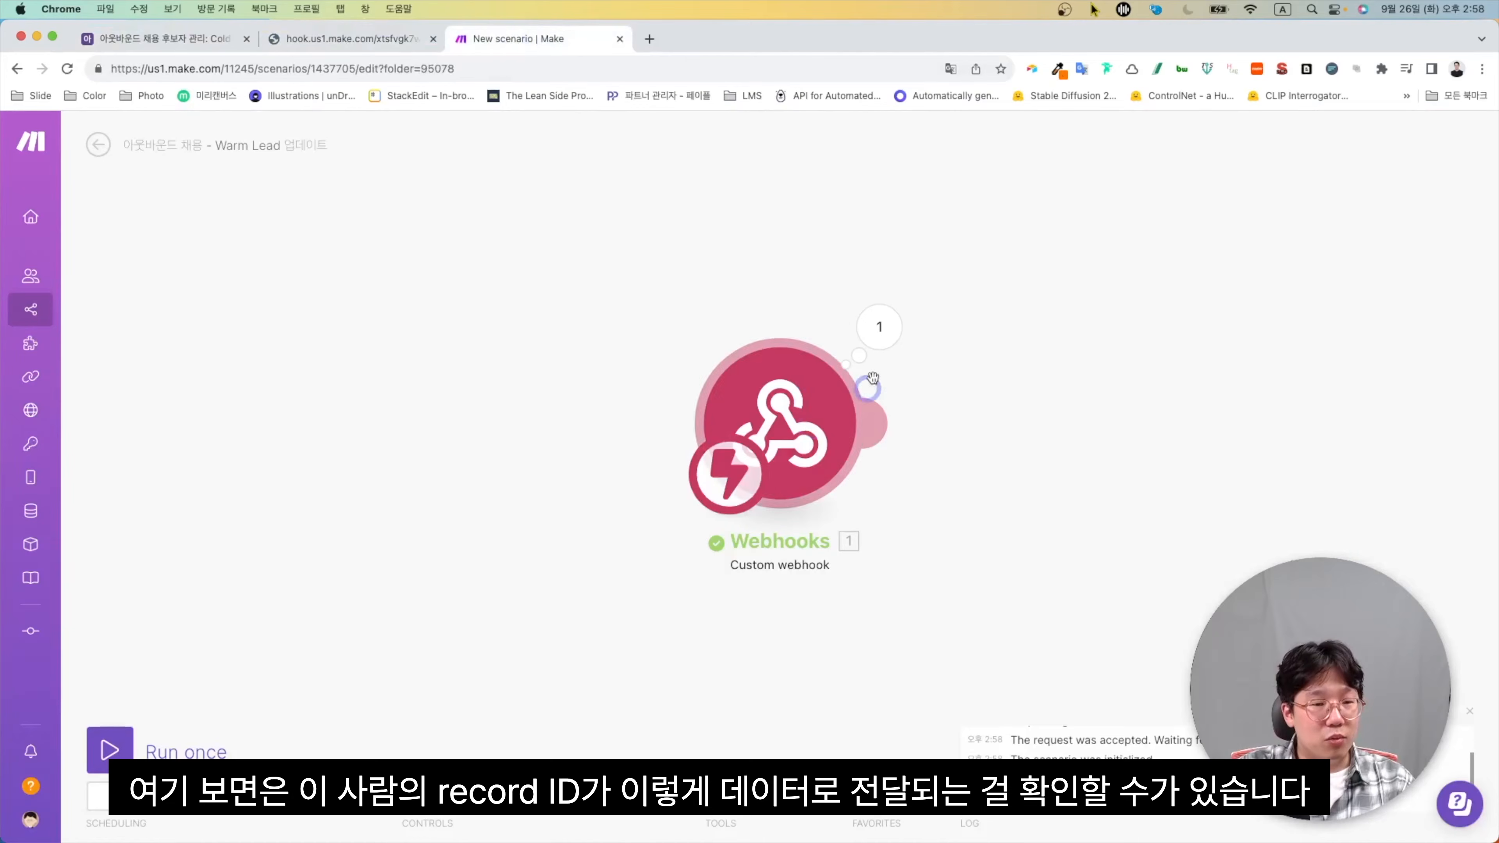
Check the received recordId in the webhook's output bundle, then start adding the next module
{"action": "left_click", "coordinate": [879, 326]}
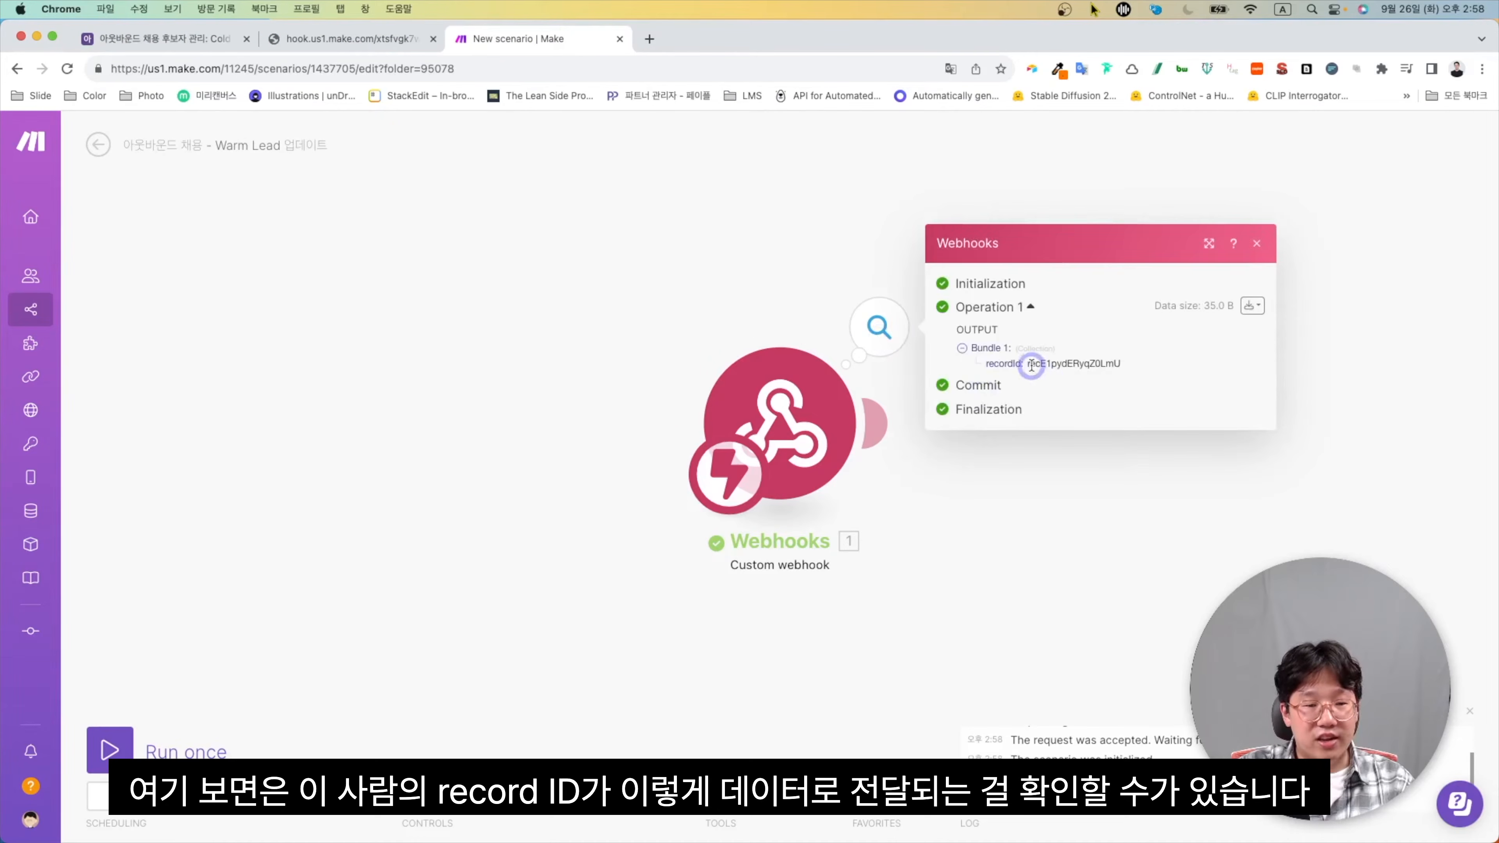
{"action": "left_click_drag", "start_coordinate": [1028, 363], "coordinate": [1119, 364]}
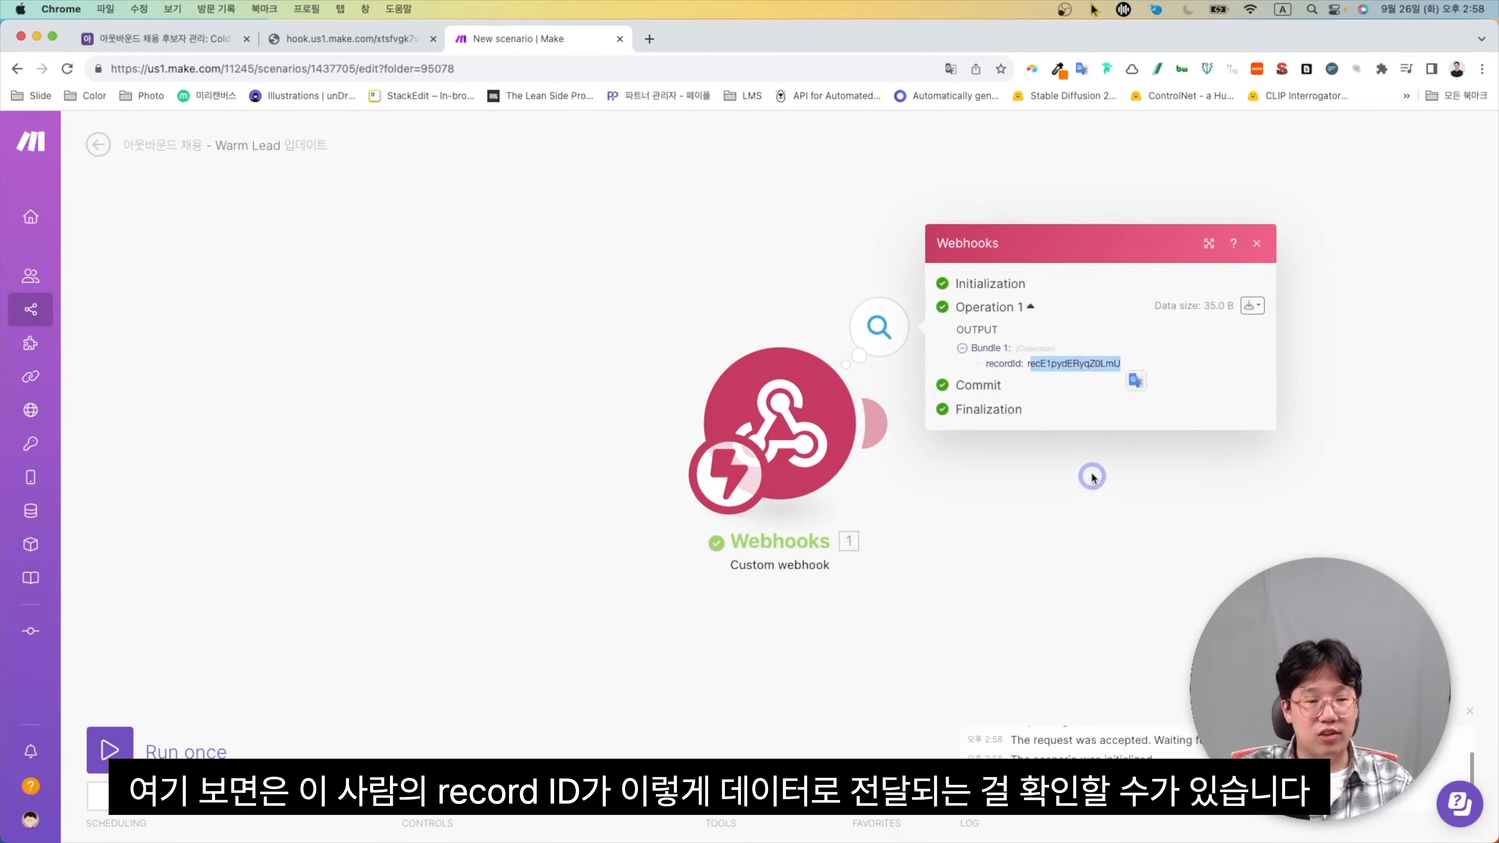
{"action": "left_click", "coordinate": [1090, 403]}
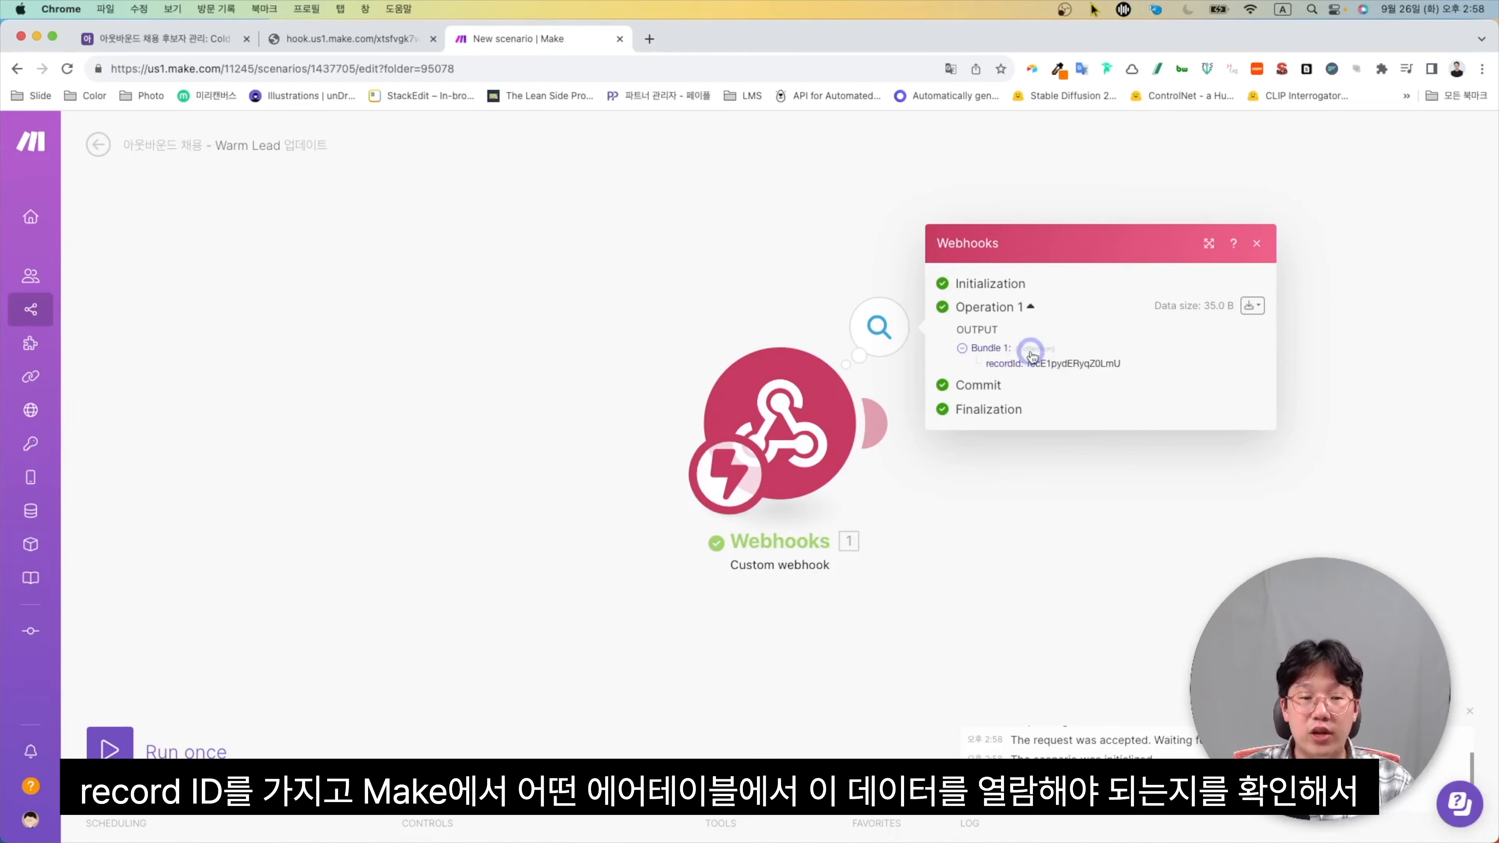
{"action": "left_click_drag", "start_coordinate": [1030, 361], "coordinate": [1127, 365]}
{"action": "left_click", "coordinate": [1134, 367]}
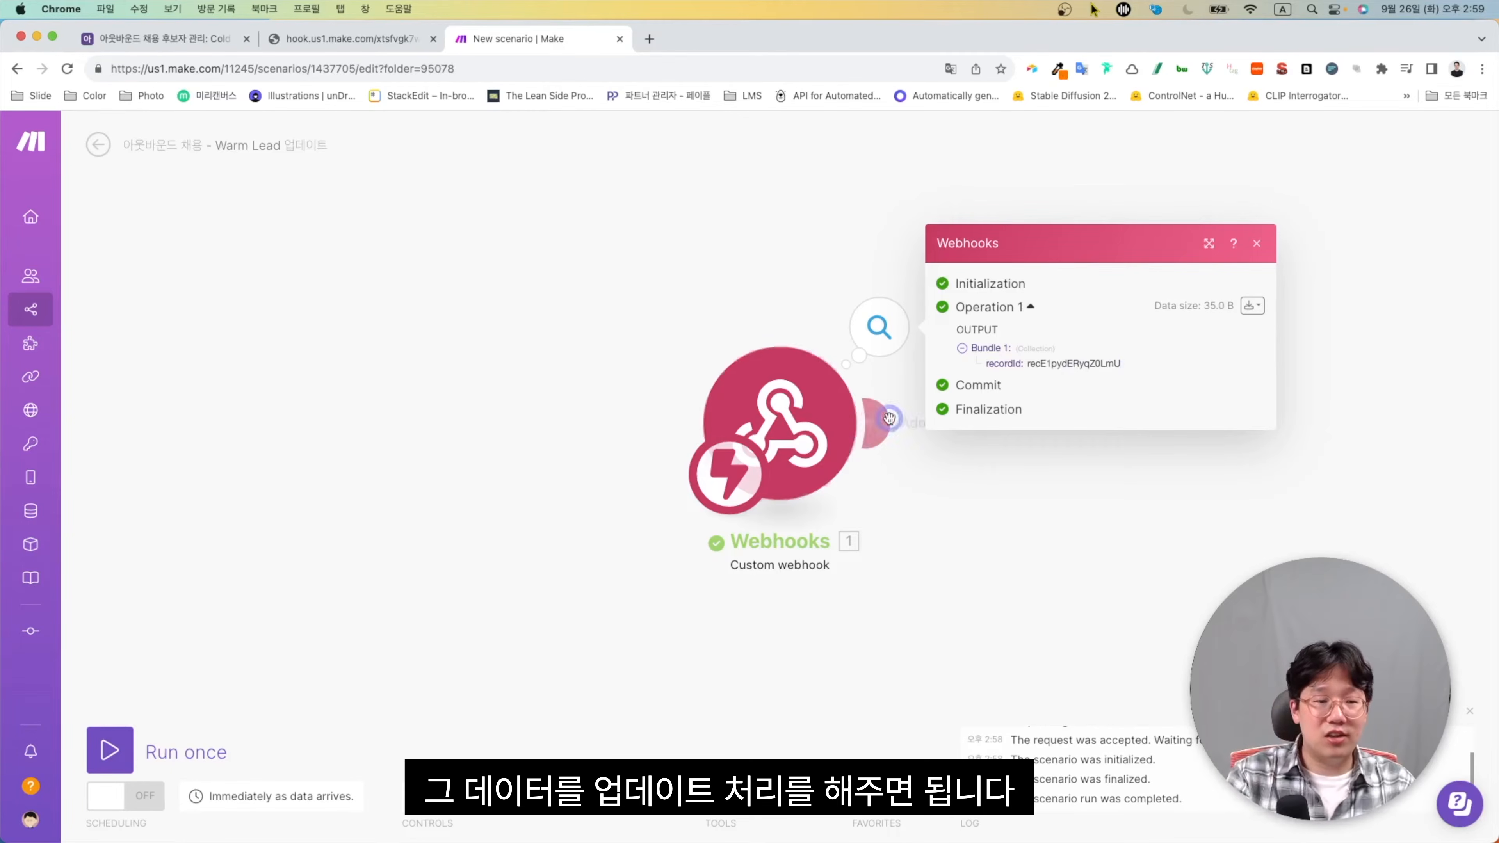
{"action": "left_click", "coordinate": [873, 423]}
Add an Airtable Get a Record module after the webhook trigger
{"action": "left_click", "coordinate": [1245, 427]}
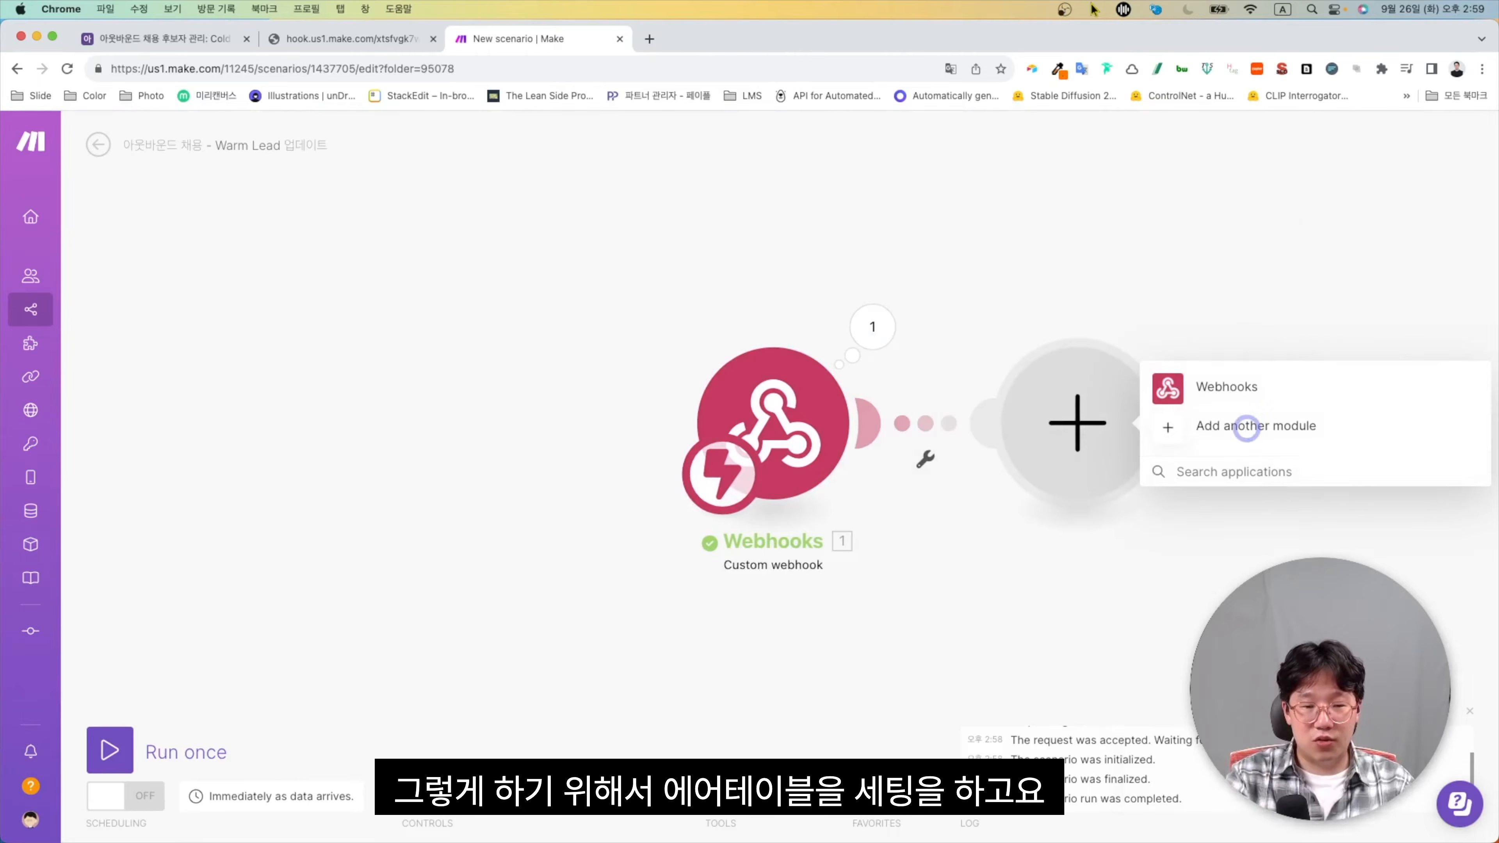
{"action": "type", "text": "airtable"}
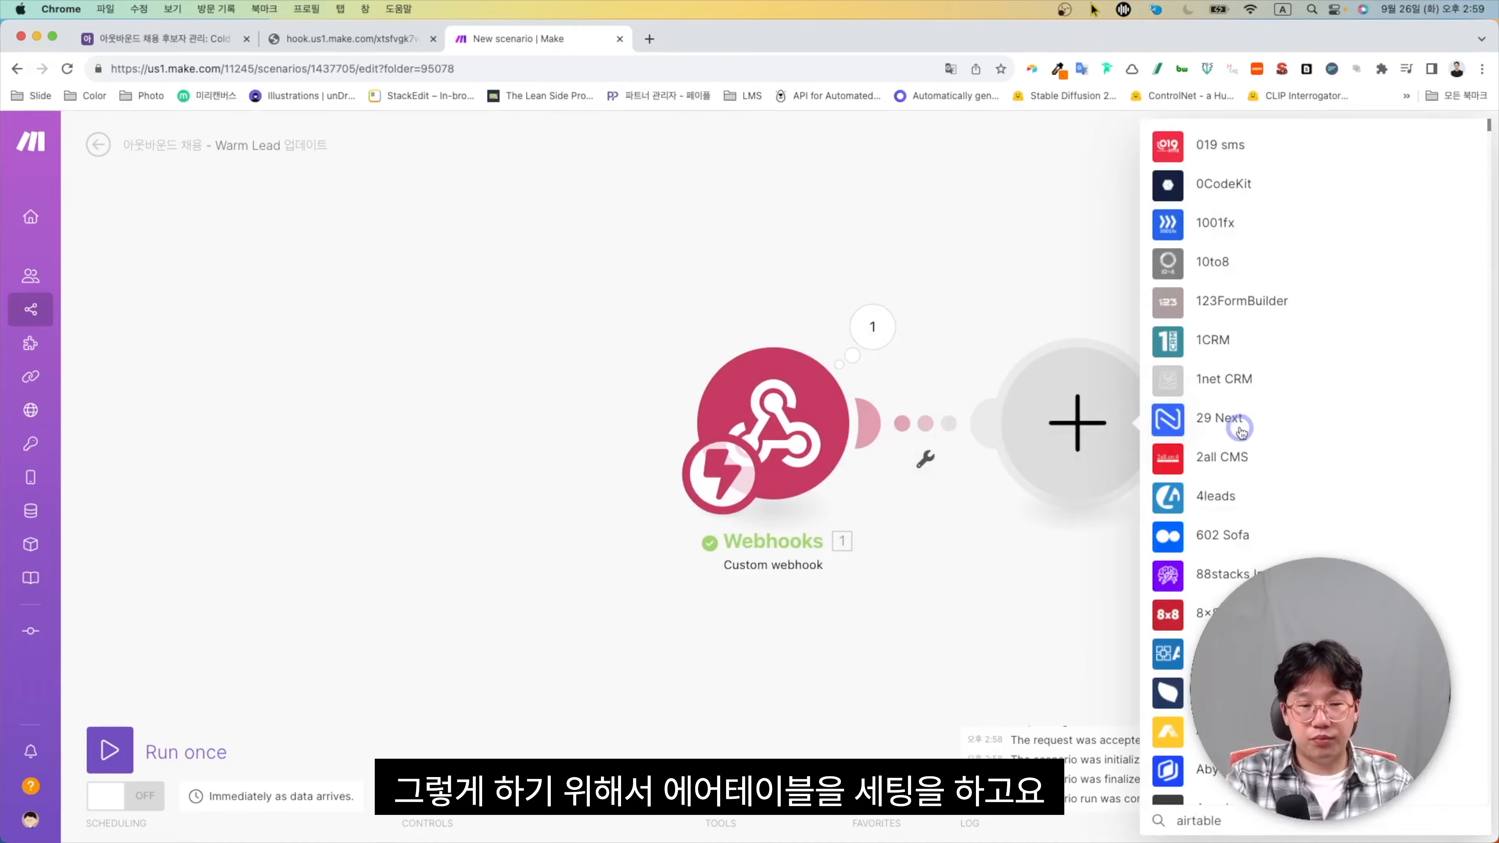
{"action": "left_click", "coordinate": [1210, 385]}
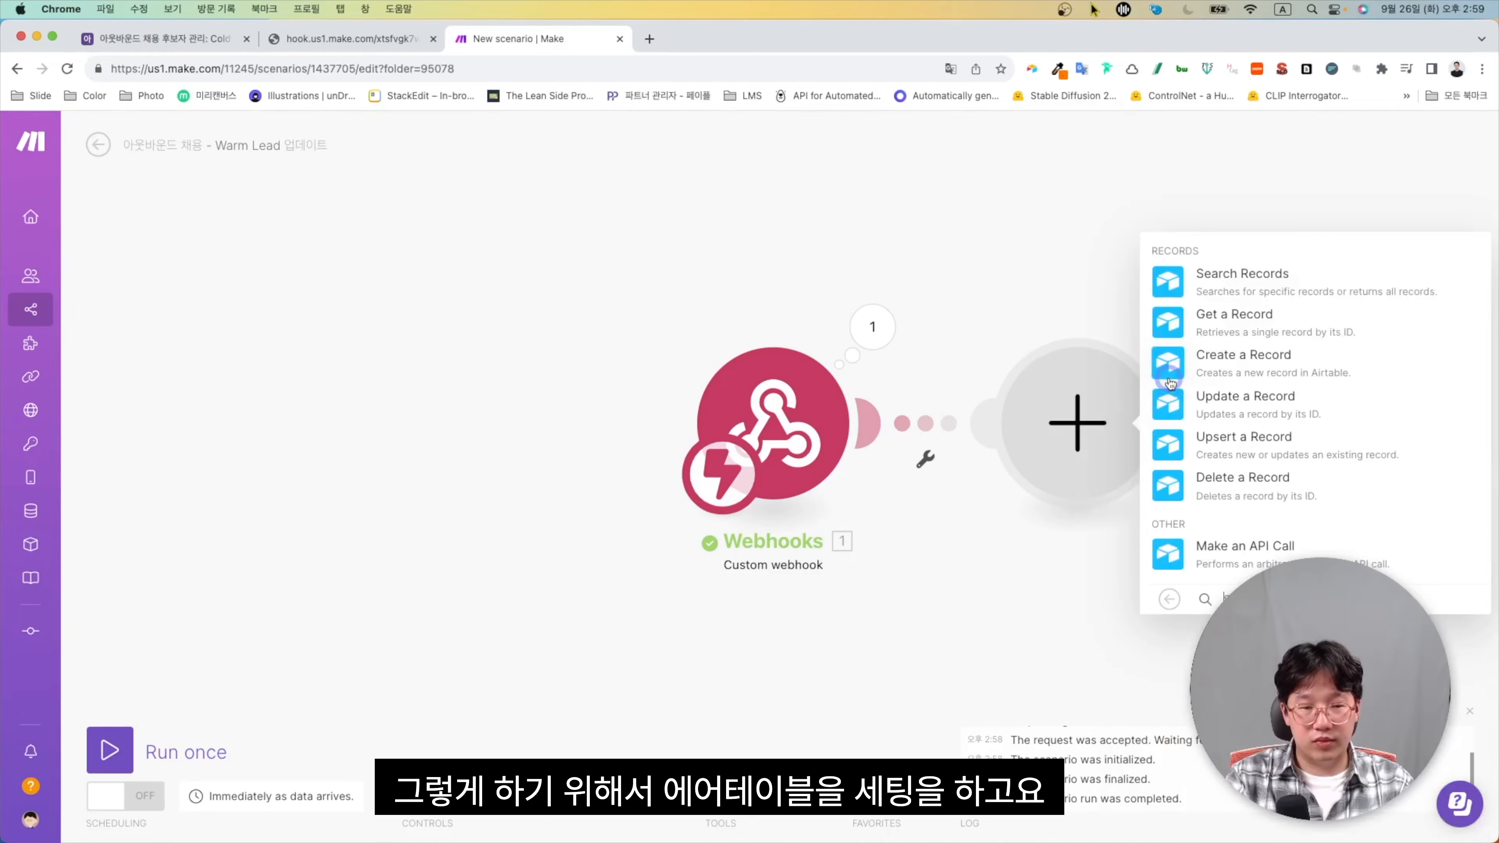
{"action": "left_click", "coordinate": [1171, 329]}
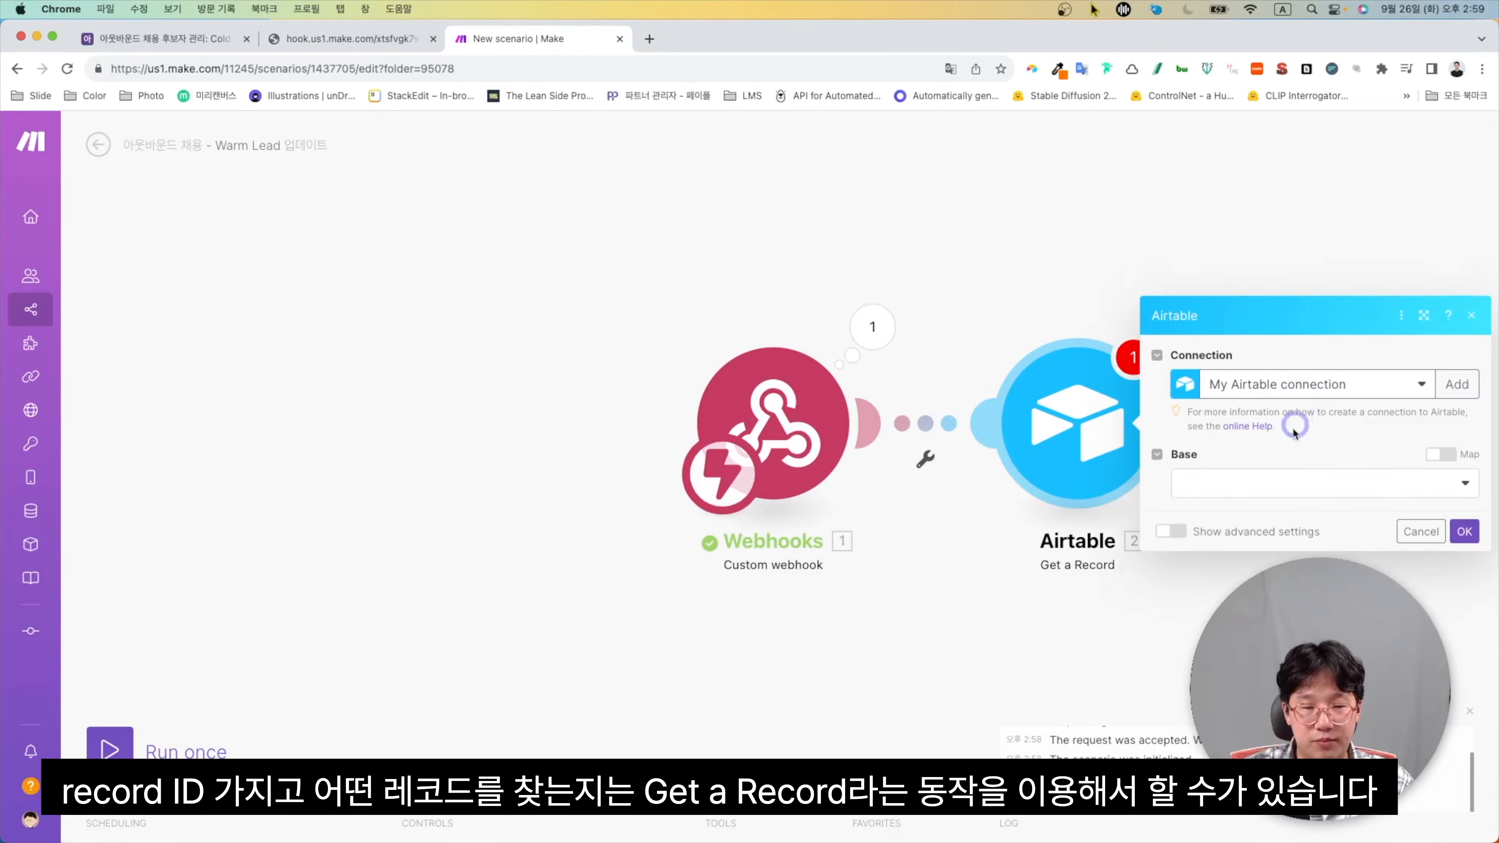
Point Get a Record at the Cold Lead table, with Record ID mapped from the webhook's recordId
{"action": "left_click", "coordinate": [1239, 509]}
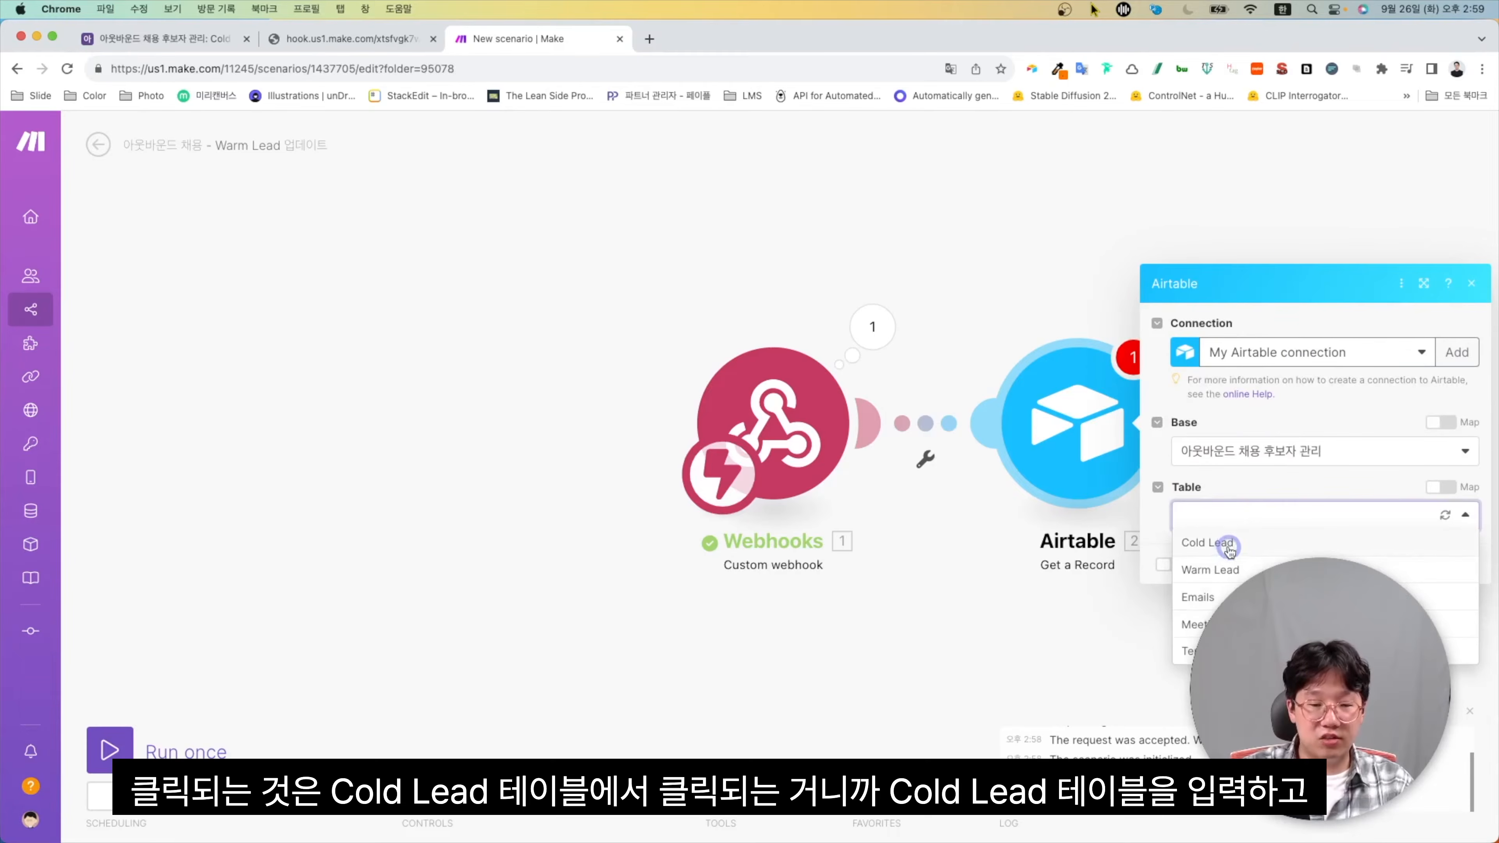
{"action": "left_click", "coordinate": [1229, 551]}
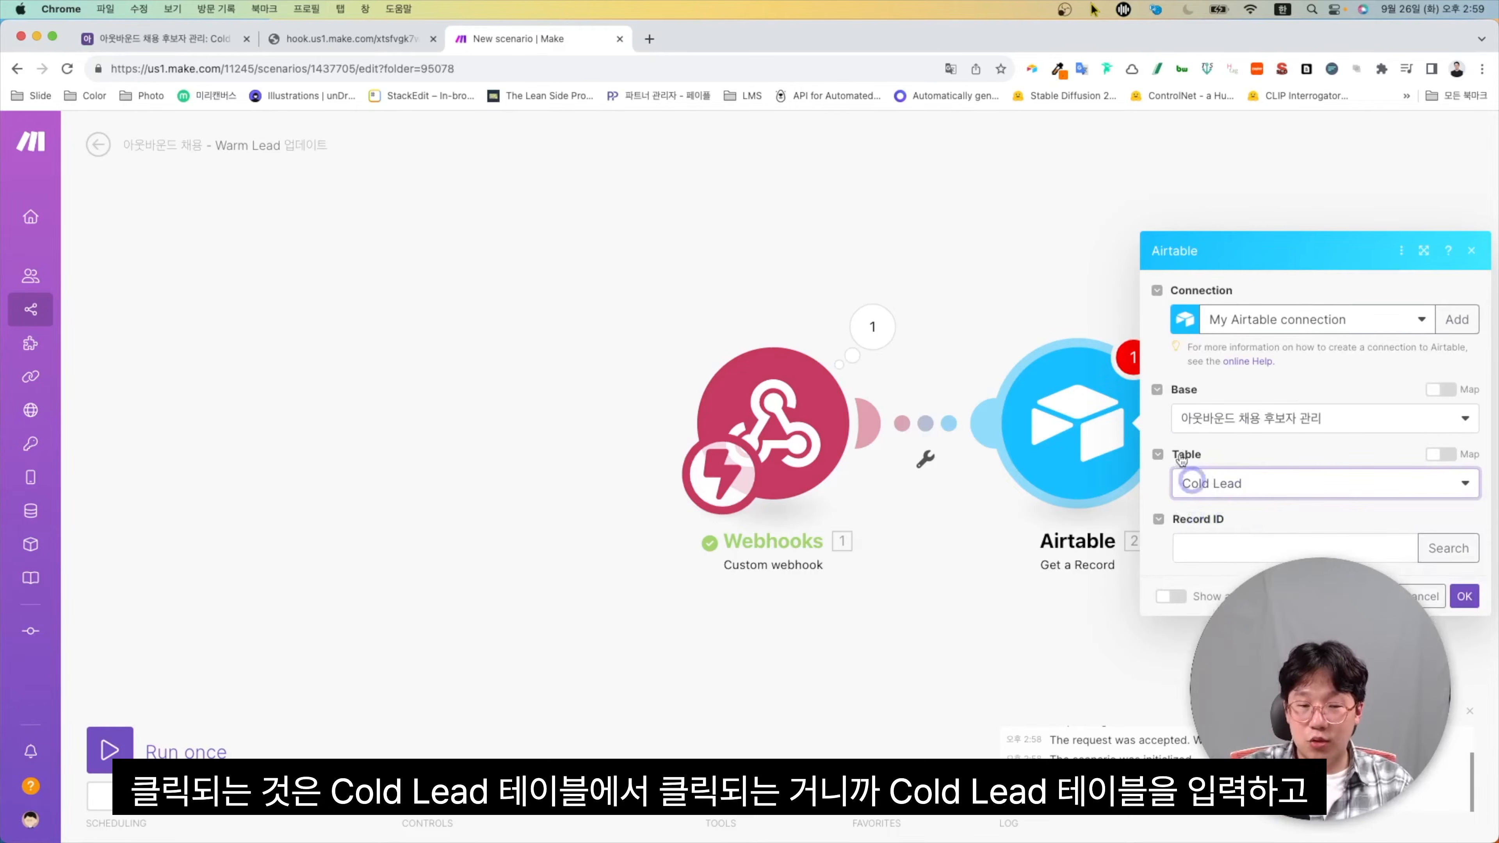
{"action": "left_click", "coordinate": [1236, 549]}
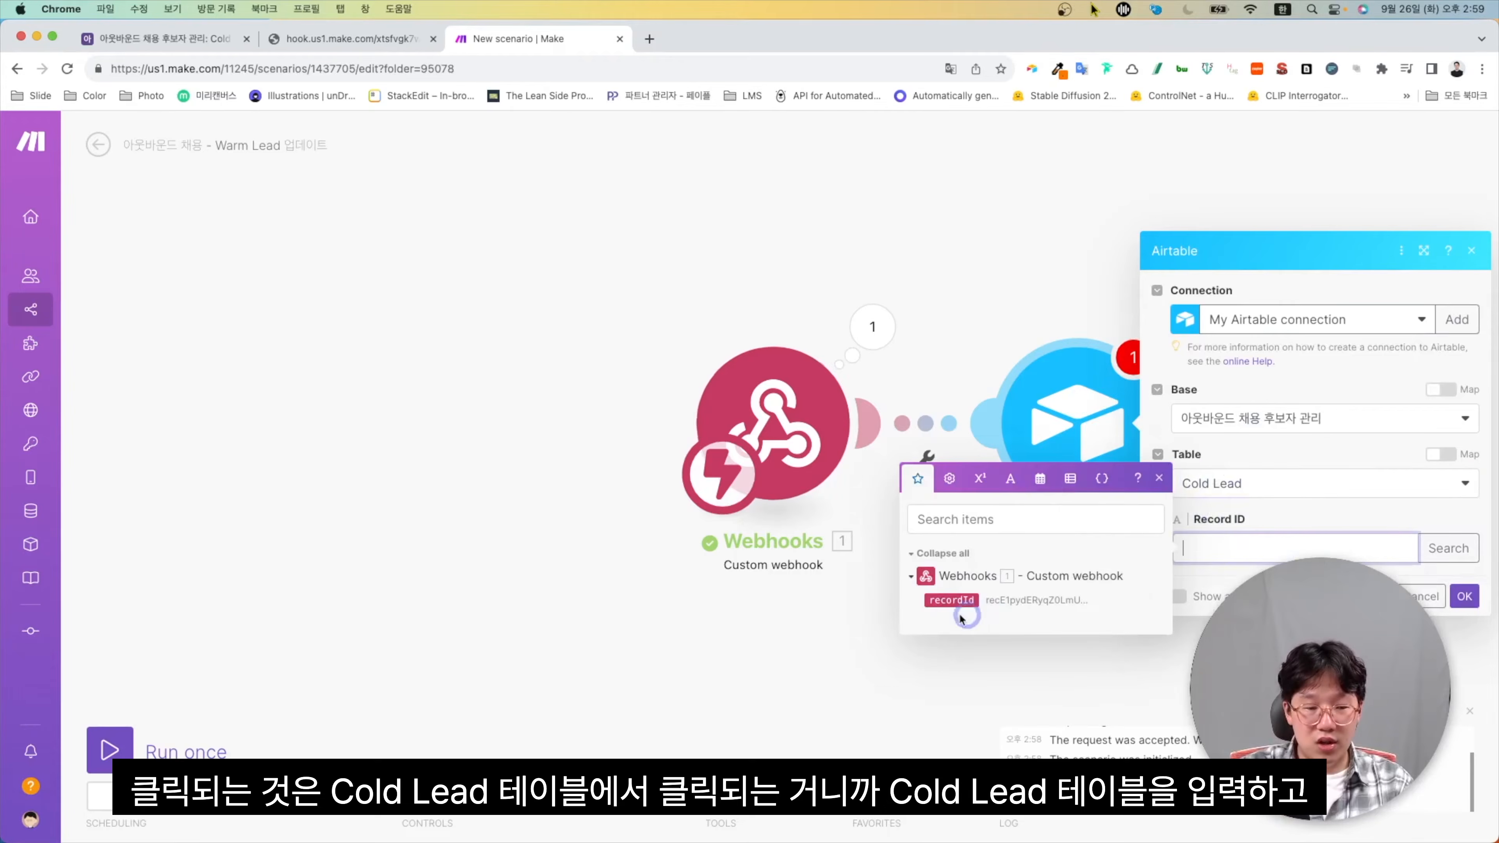
{"action": "left_click", "coordinate": [953, 603]}
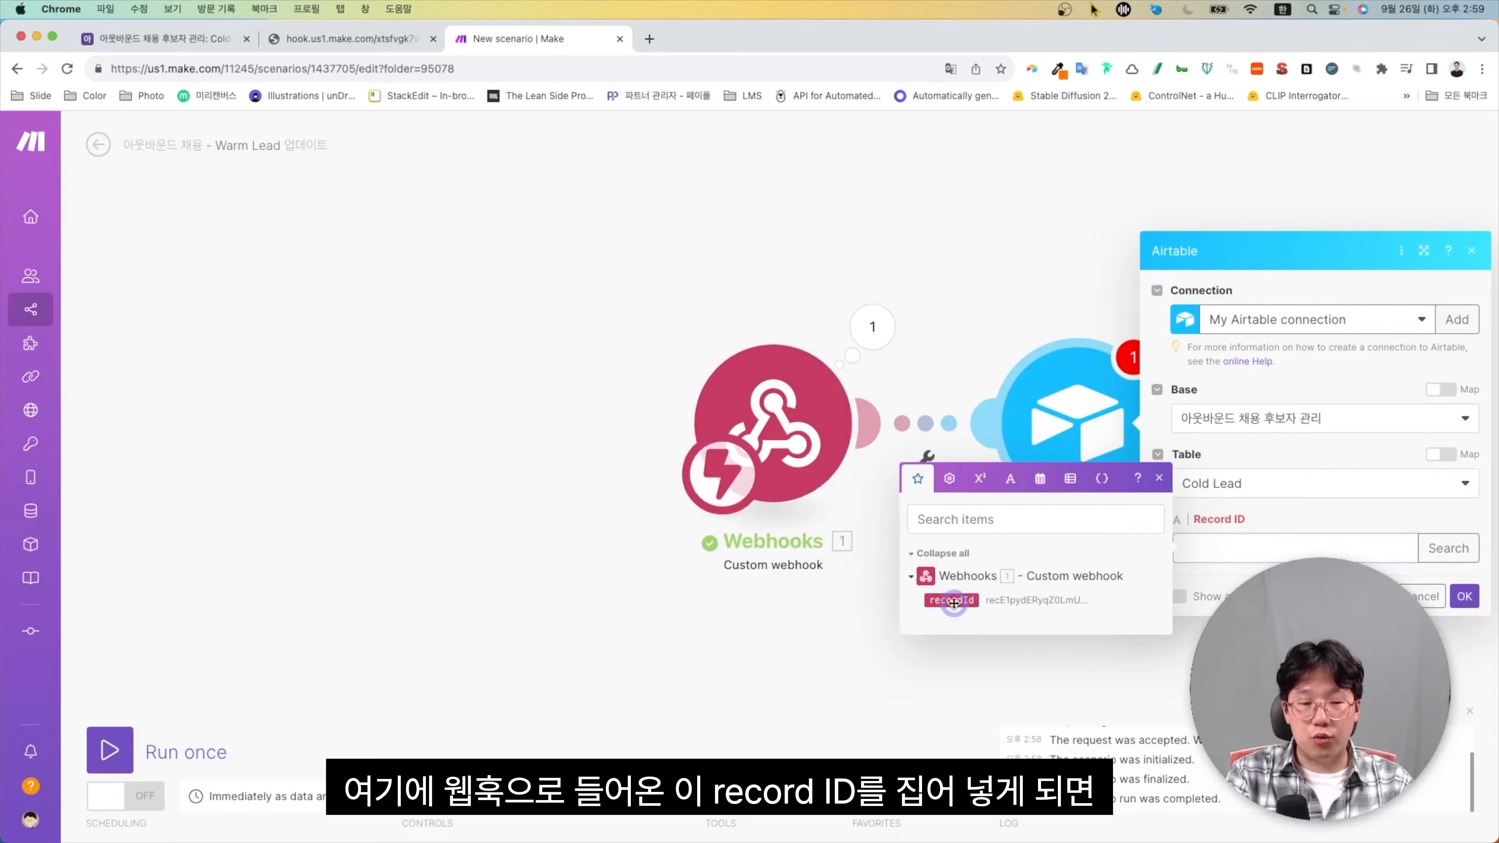
{"action": "left_click", "coordinate": [1466, 597]}
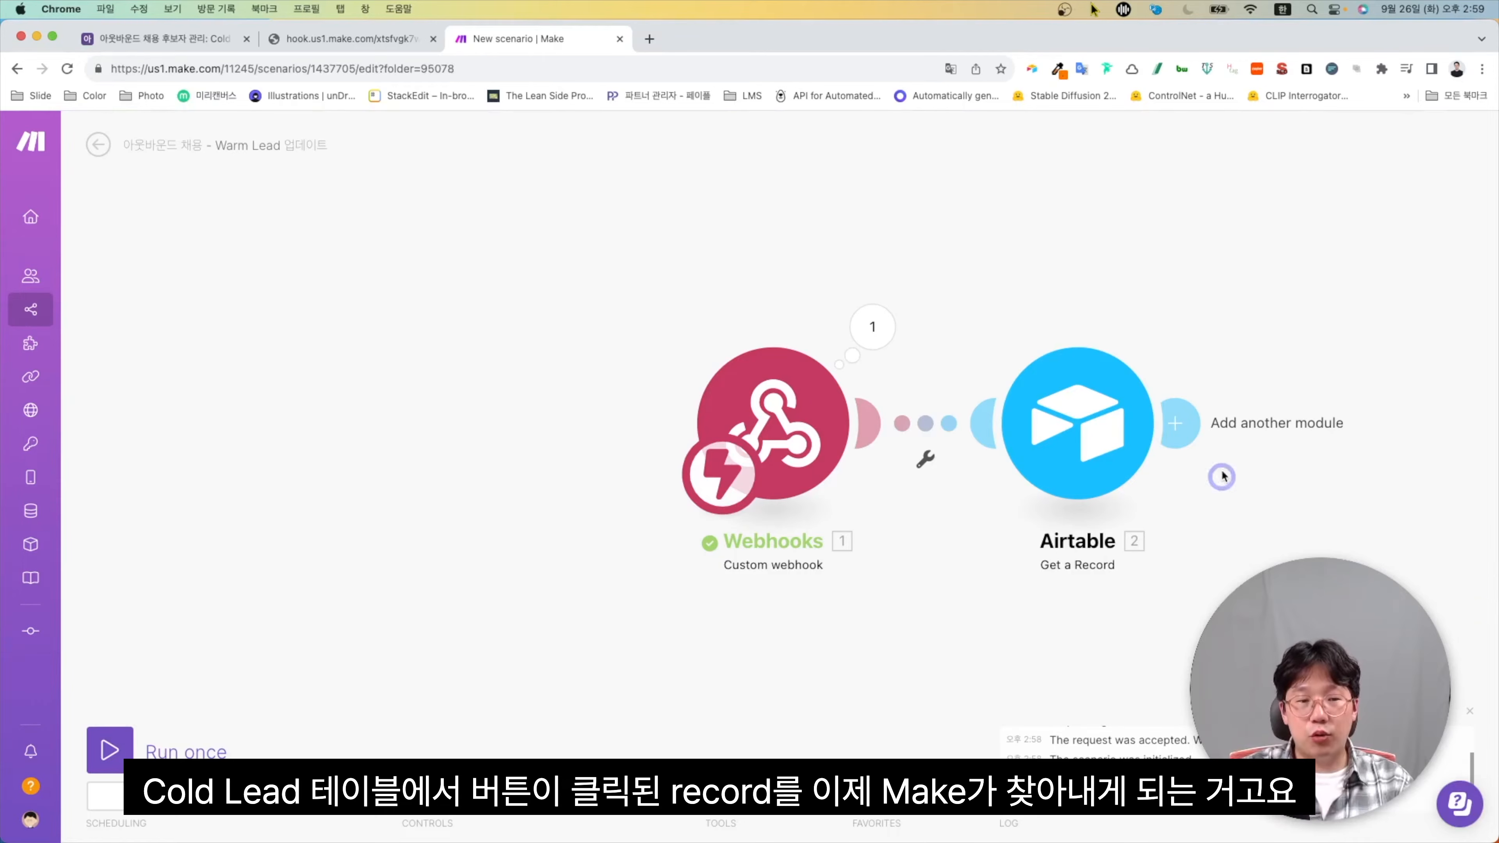
{"action": "left_click_drag", "start_coordinate": [1245, 517], "coordinate": [893, 512]}
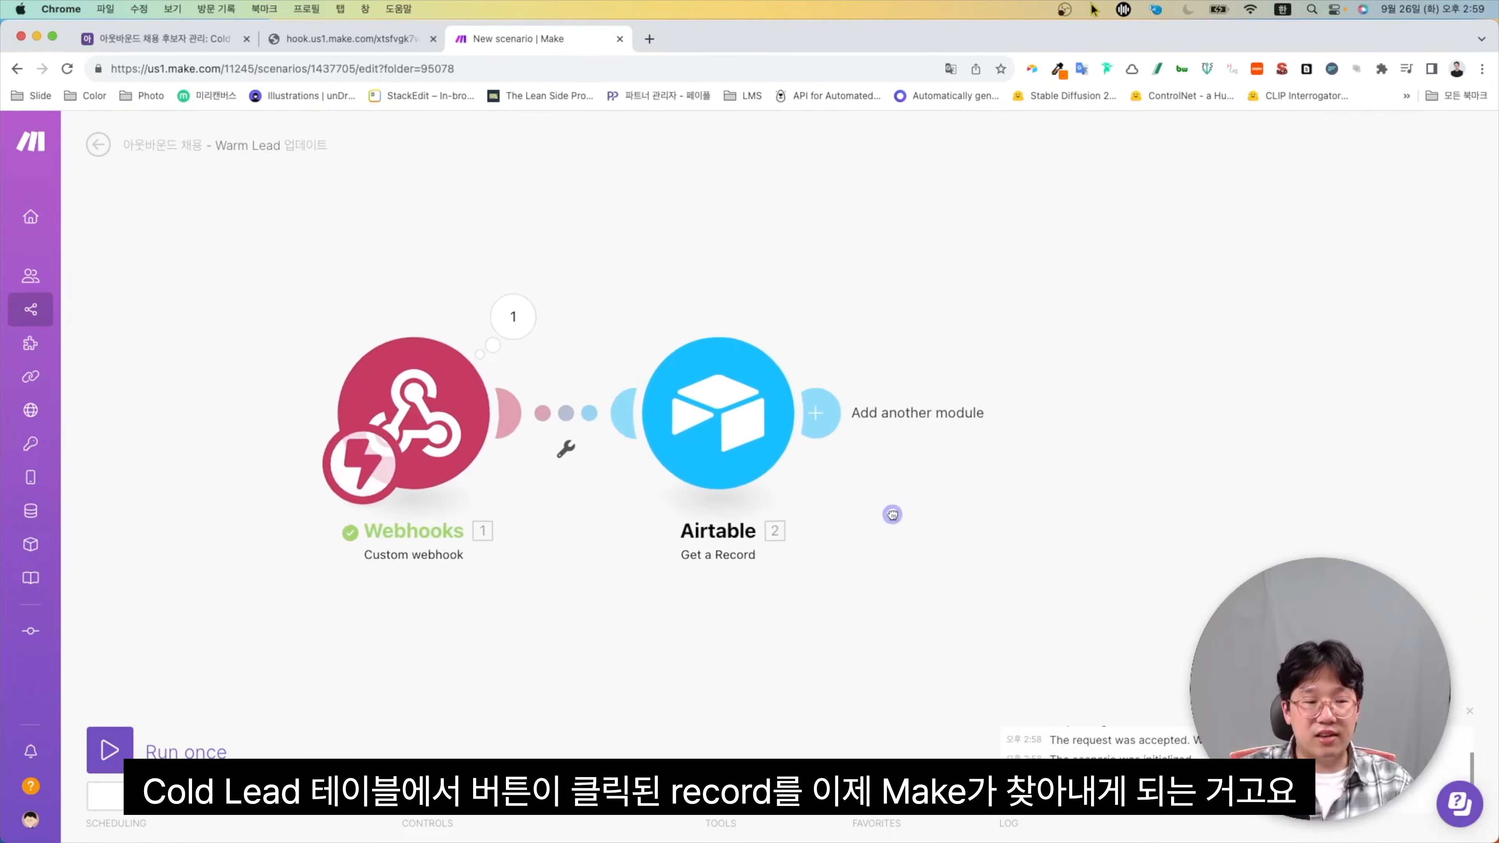
{"action": "left_click", "coordinate": [816, 411]}
Add an Airtable Create a Record module on the 아웃바운드 채용 후보자 관리 base's Warm Lead table
{"action": "left_click", "coordinate": [1141, 395]}
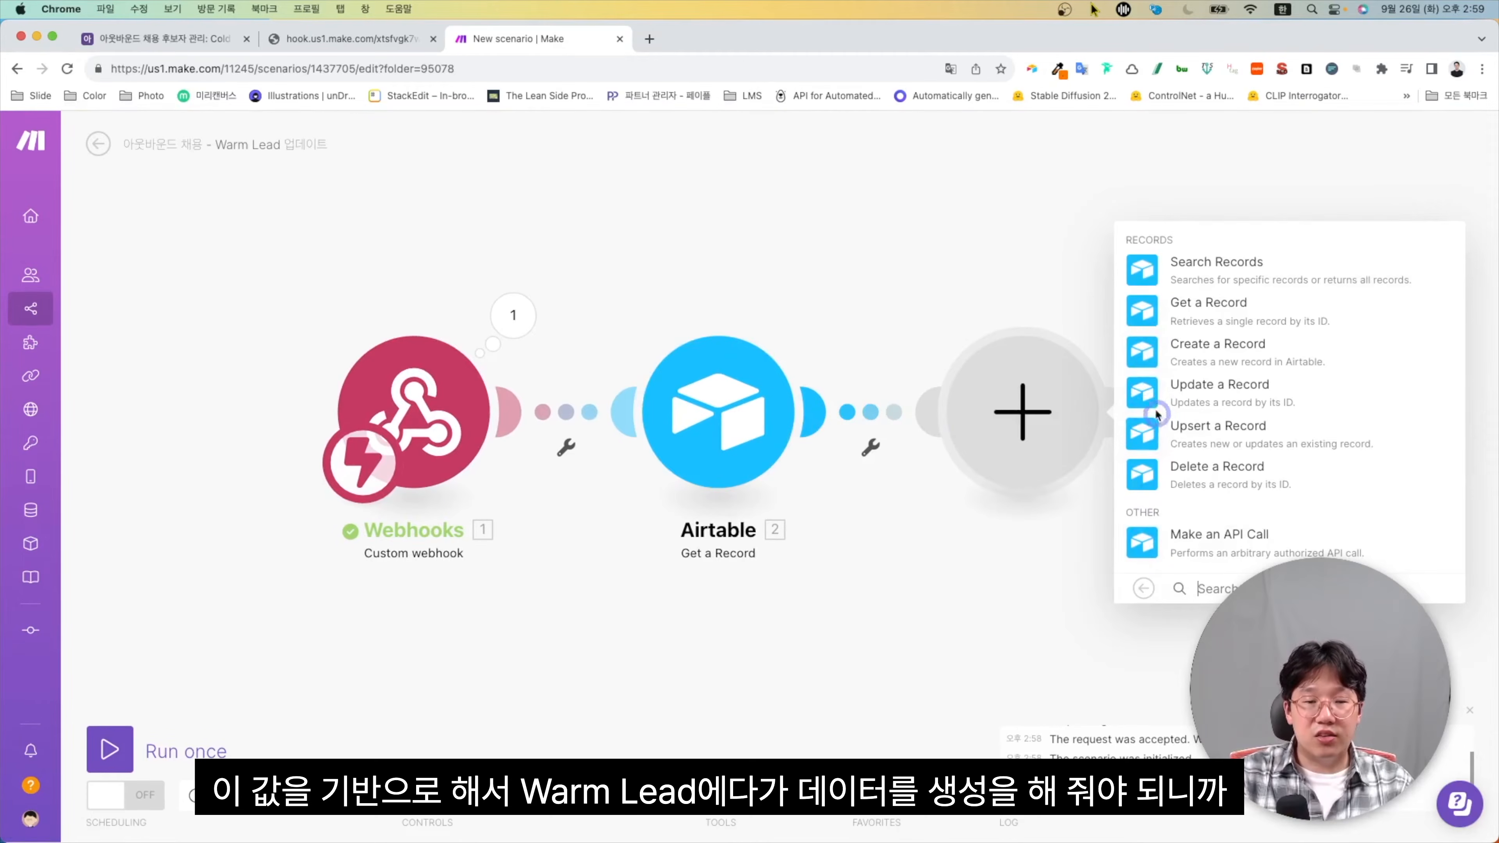
{"action": "left_click", "coordinate": [1144, 359]}
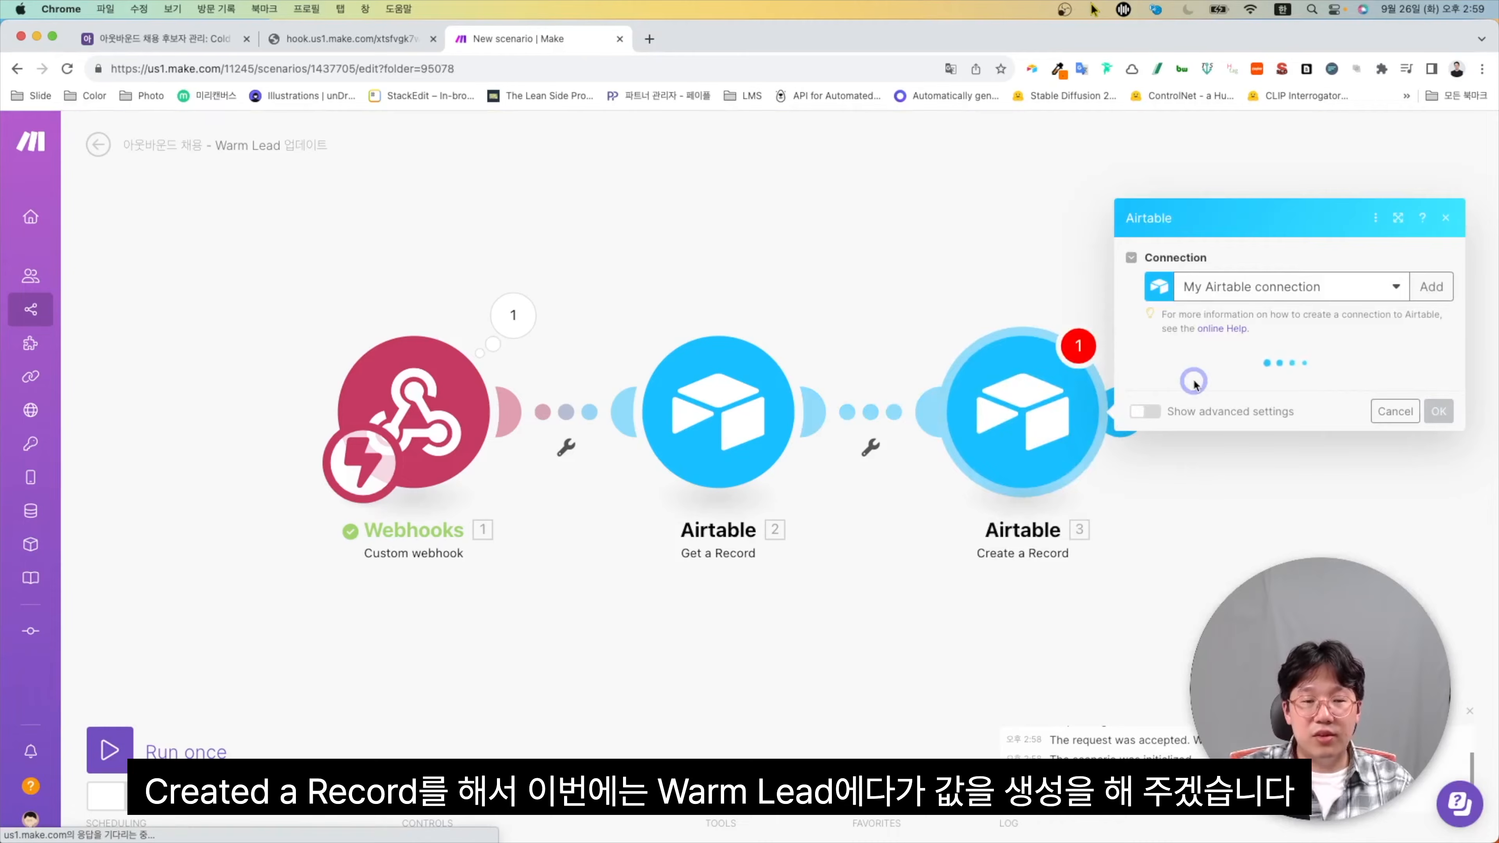
{"action": "left_click", "coordinate": [1213, 389]}
{"action": "type", "text": "아웃"}
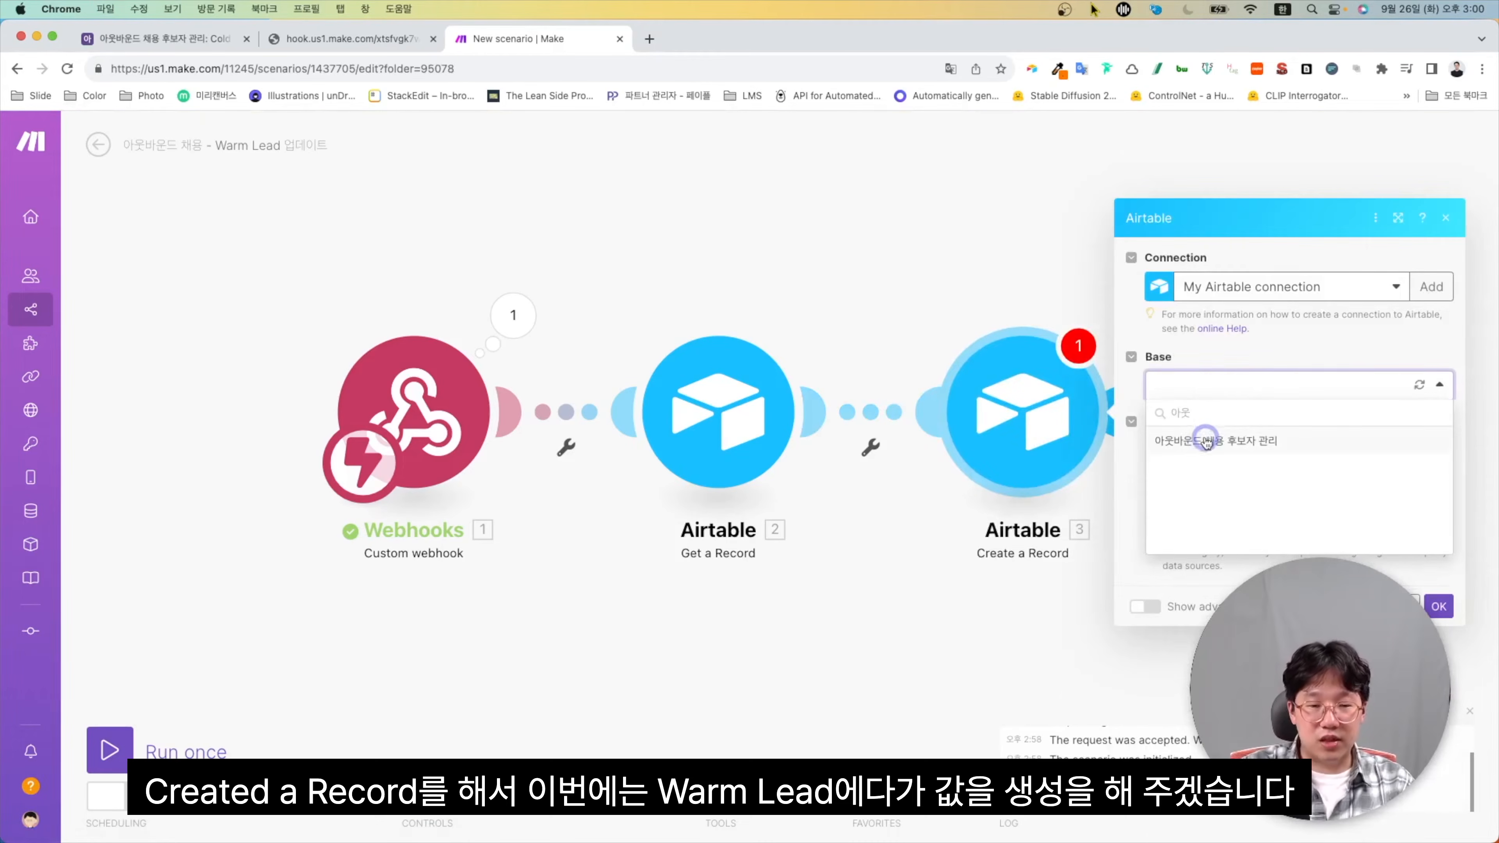
{"action": "left_click", "coordinate": [1209, 440]}
{"action": "left_click", "coordinate": [1209, 417]}
{"action": "left_click", "coordinate": [1186, 471]}
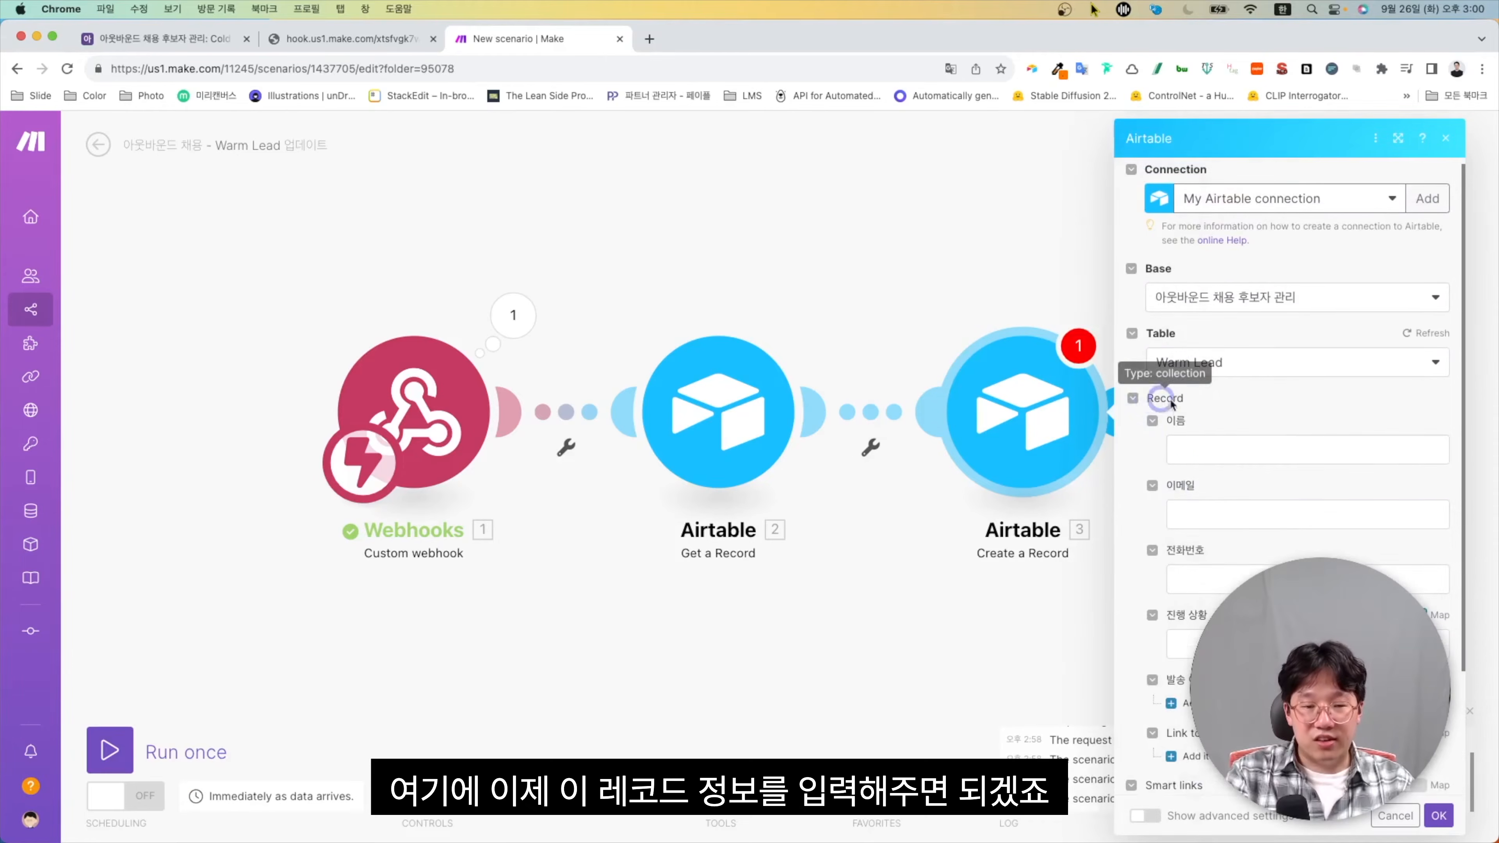
Map the fetched lead's 이름 into 이름 and its record ID into the Cold Lead link
{"action": "left_click", "coordinate": [1197, 454]}
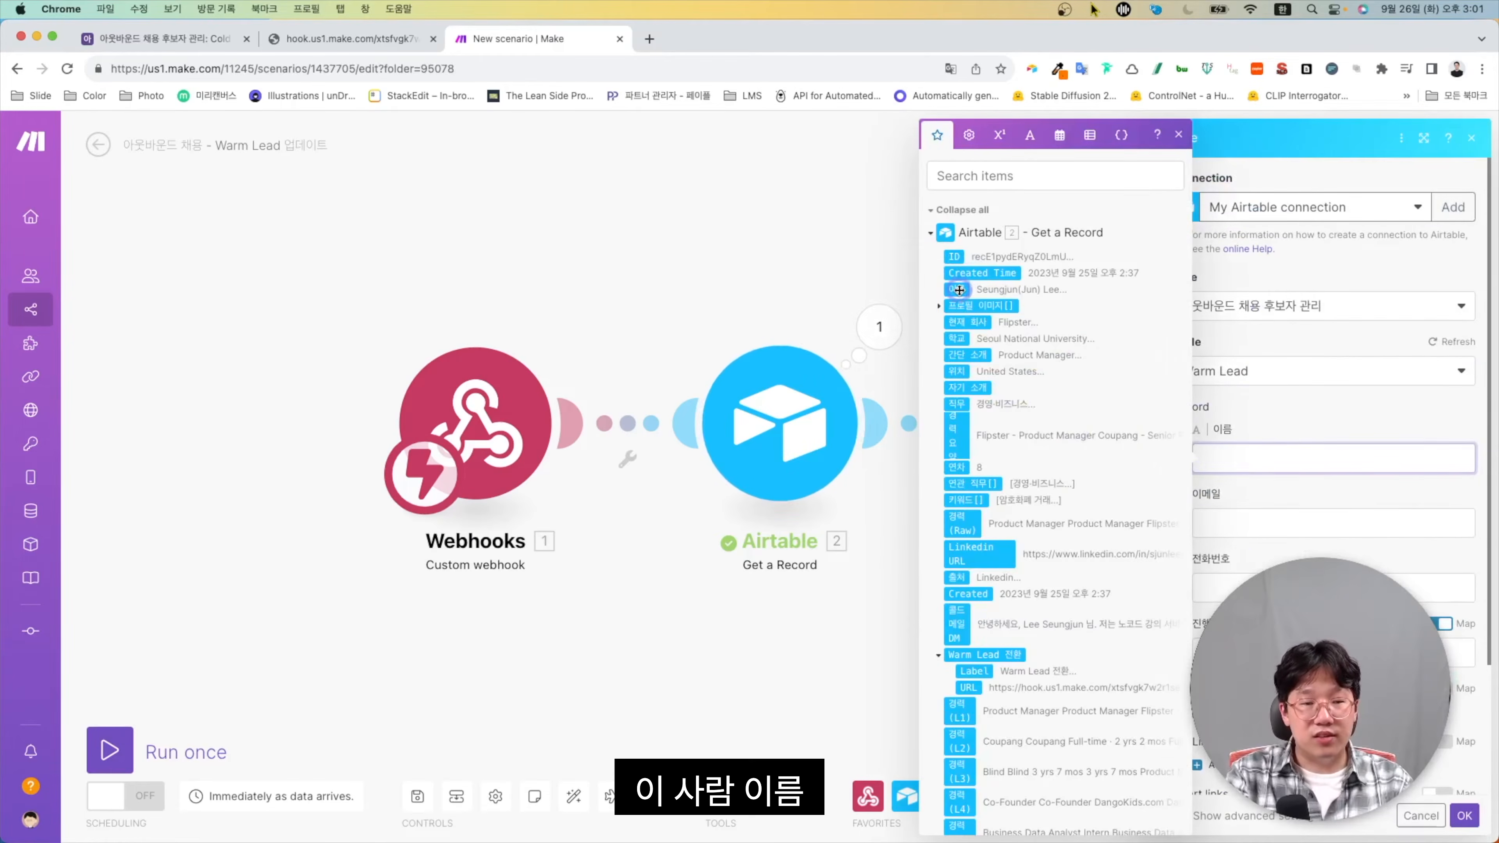
{"action": "left_click", "coordinate": [958, 290]}
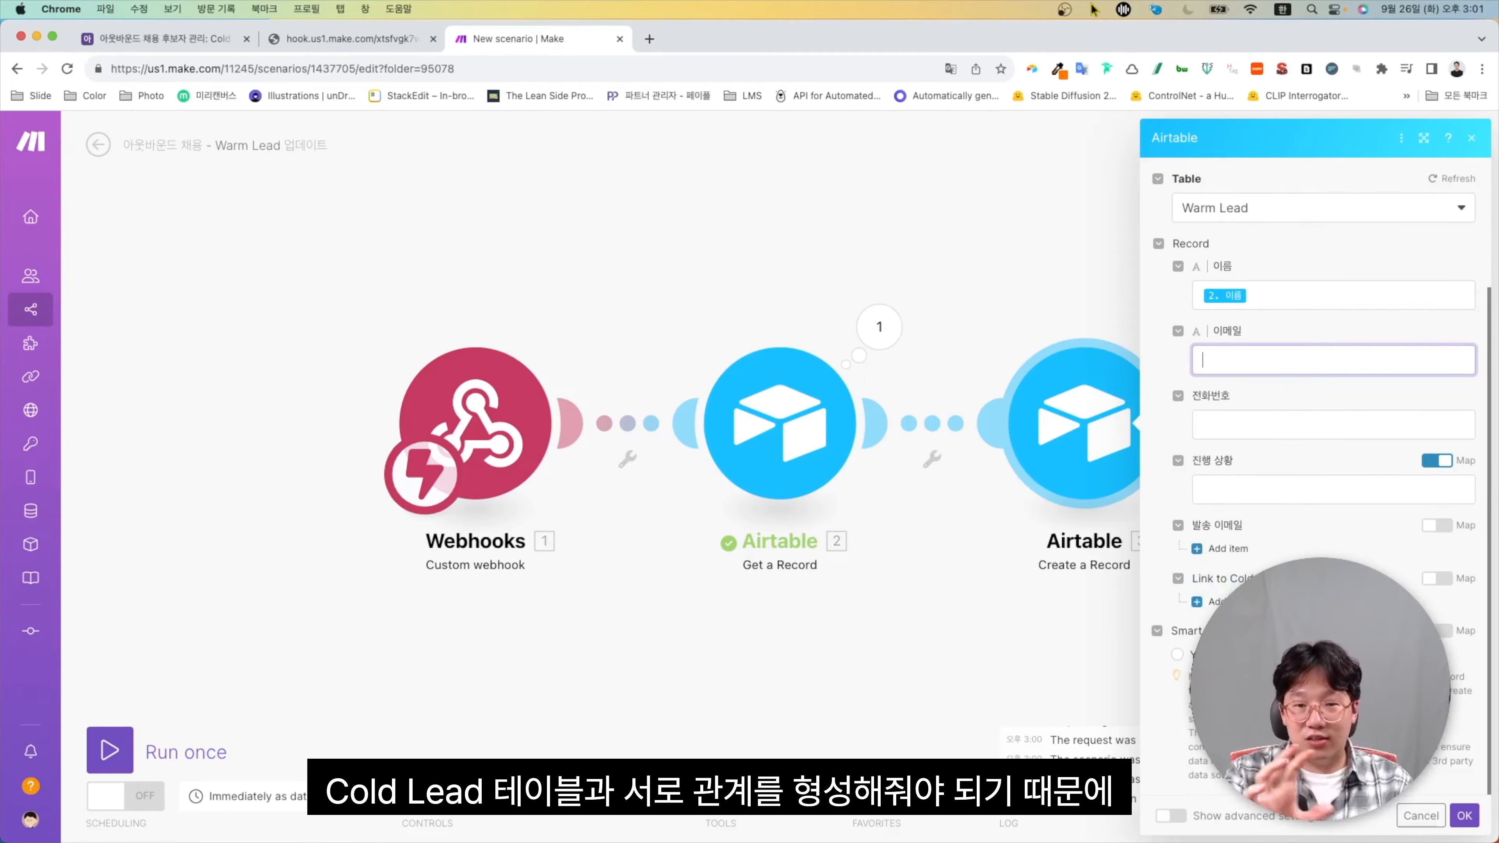
{"action": "left_click", "coordinate": [1440, 583]}
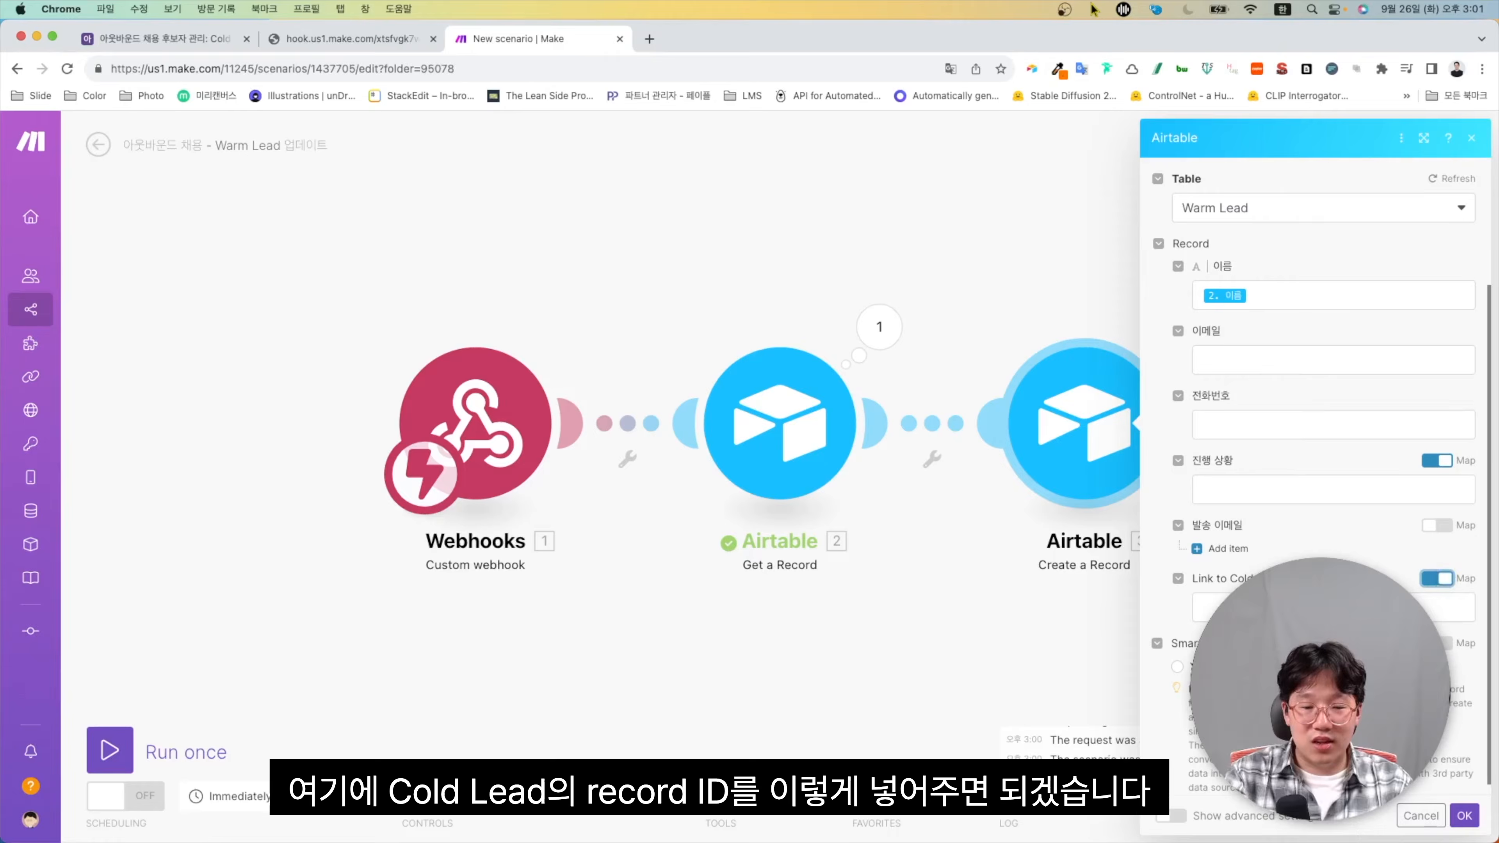
{"action": "left_click", "coordinate": [1228, 608]}
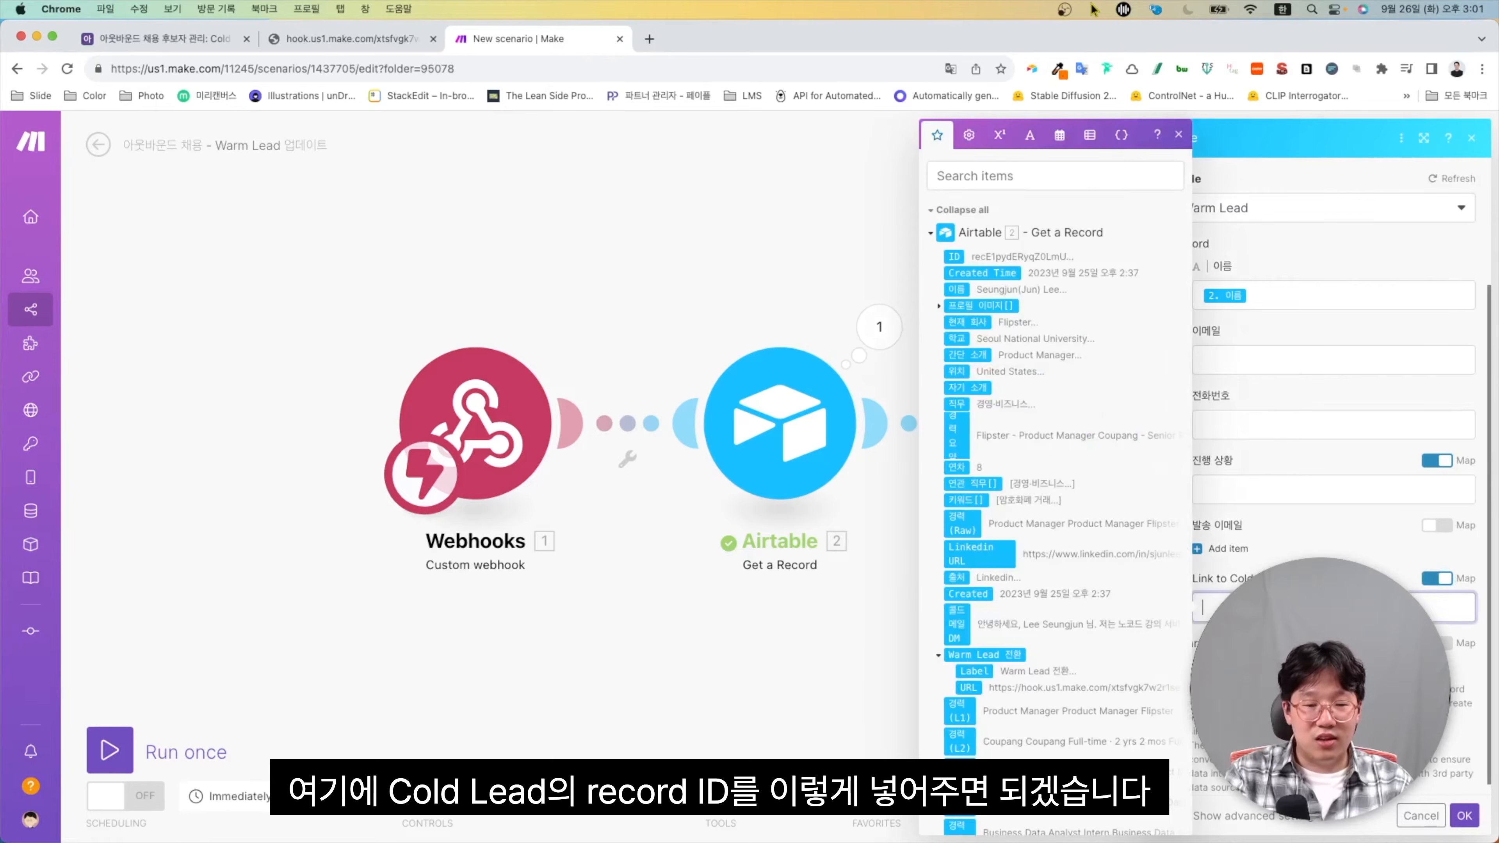
{"action": "left_click", "coordinate": [955, 257]}
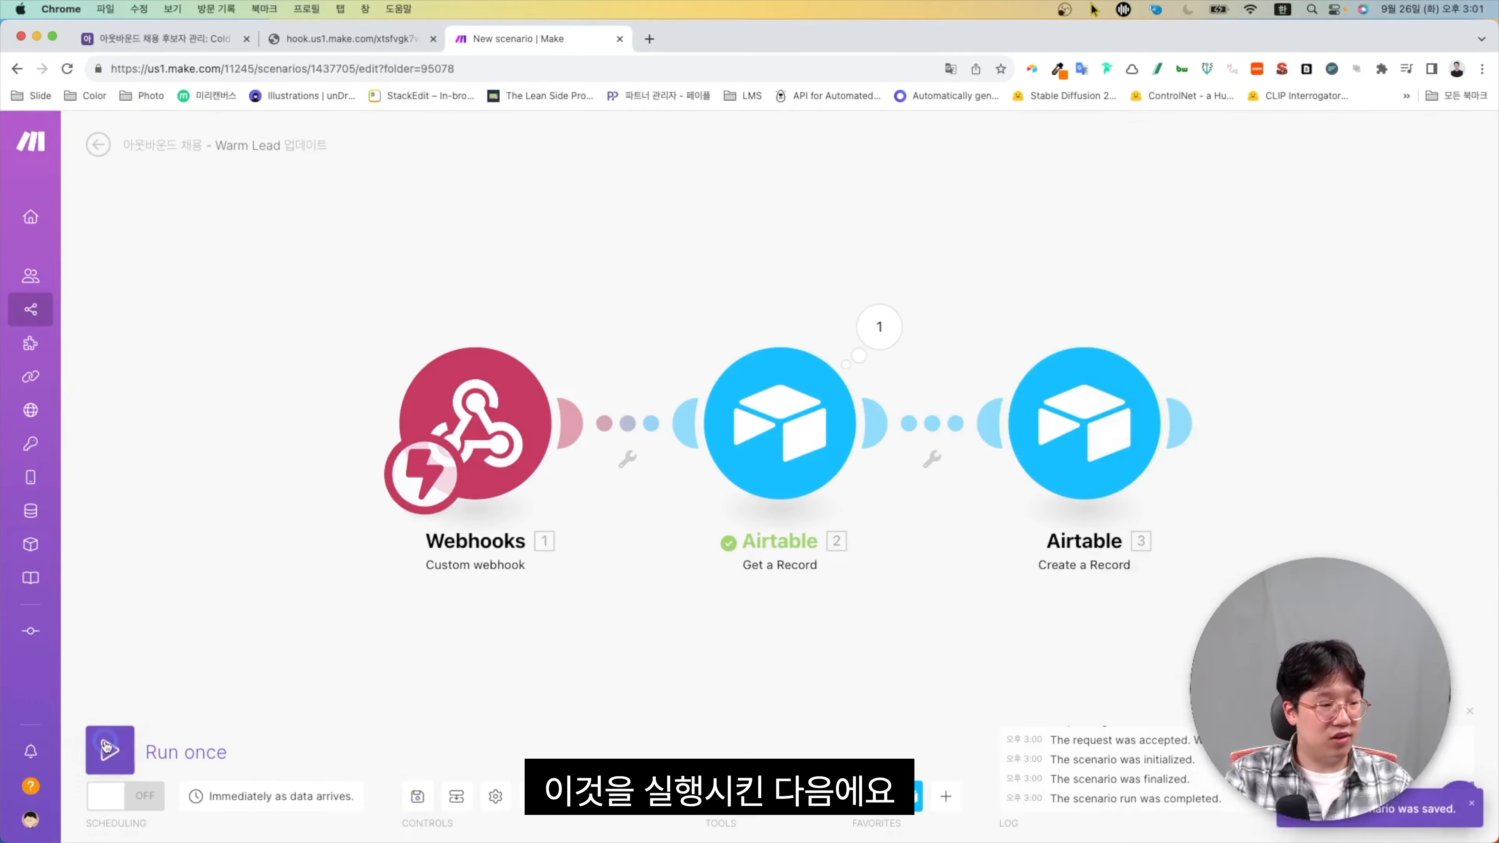
{"action": "left_click", "coordinate": [110, 749]}
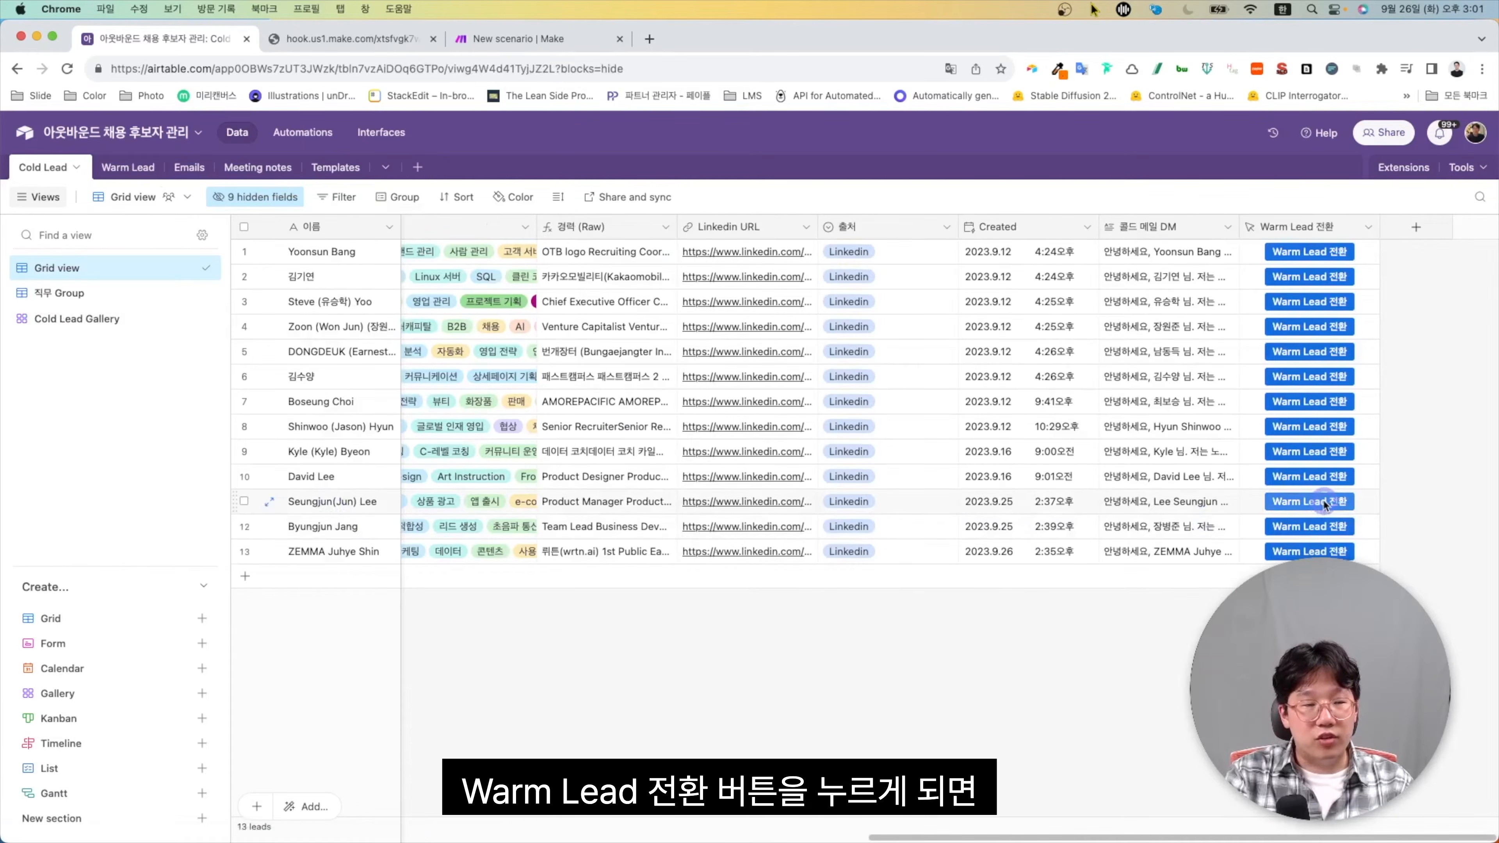
Convert row 11's lead via Warm Lead 전환, then check the new Warm Lead record and the webhook's Accepted response
{"action": "left_click", "coordinate": [1322, 502]}
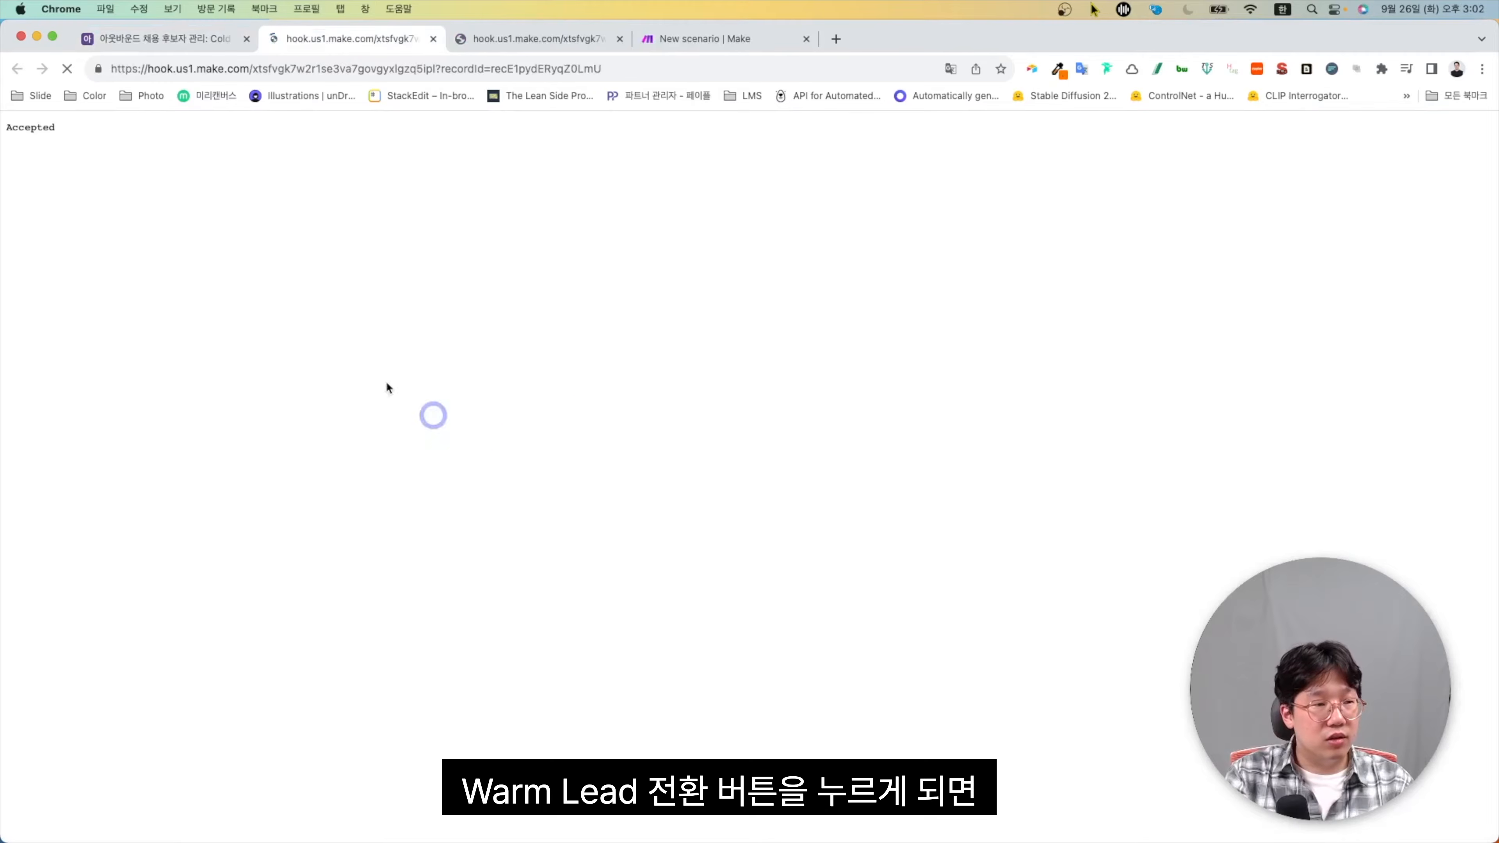
{"action": "key", "text": "ctrl+shift+Tab"}
{"action": "left_click", "coordinate": [150, 168]}
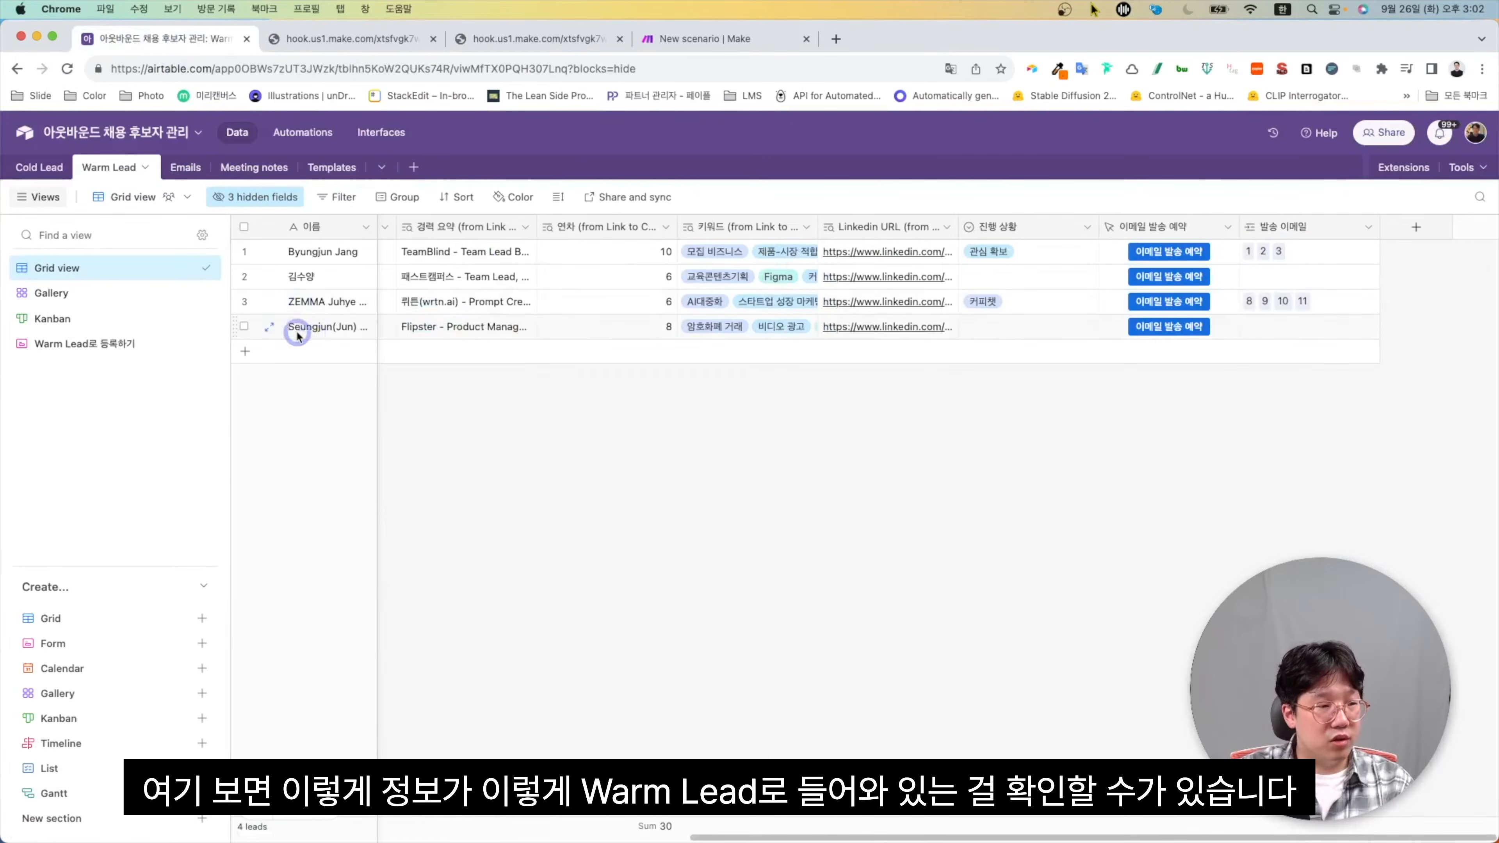
{"action": "key", "text": "Right"}
{"action": "key", "text": "Right"}
{"action": "key", "text": "Right"}
{"action": "key", "text": "Right"}
{"action": "key", "text": "Right"}
{"action": "key", "text": "Right"}
{"action": "key", "text": "Right"}
{"action": "key", "text": "Right"}
{"action": "key", "text": "Right"}
{"action": "key", "text": "Right"}
{"action": "key", "text": "Right"}
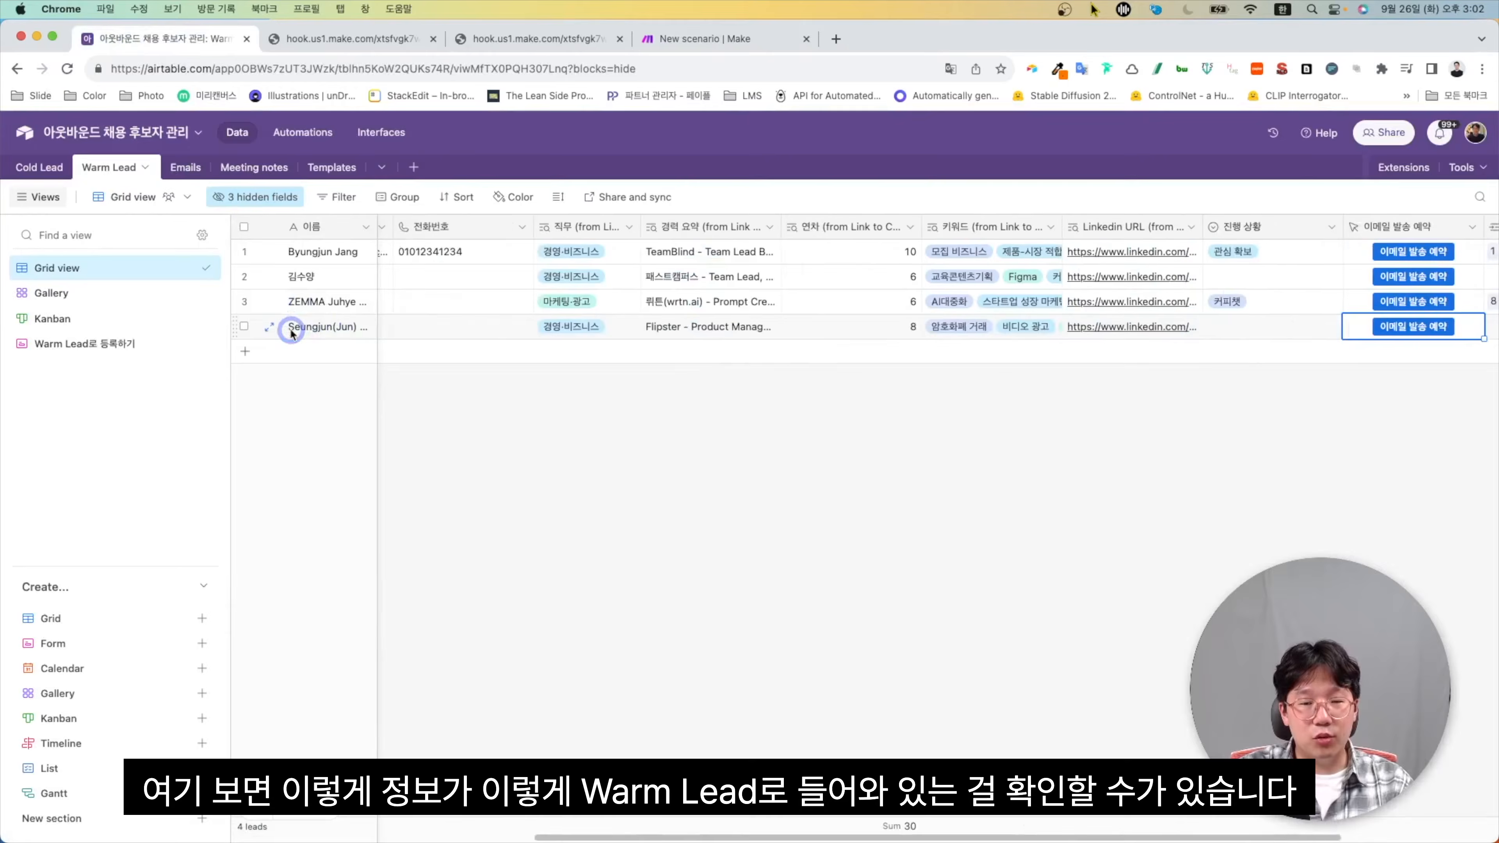
{"action": "left_click", "coordinate": [729, 36]}
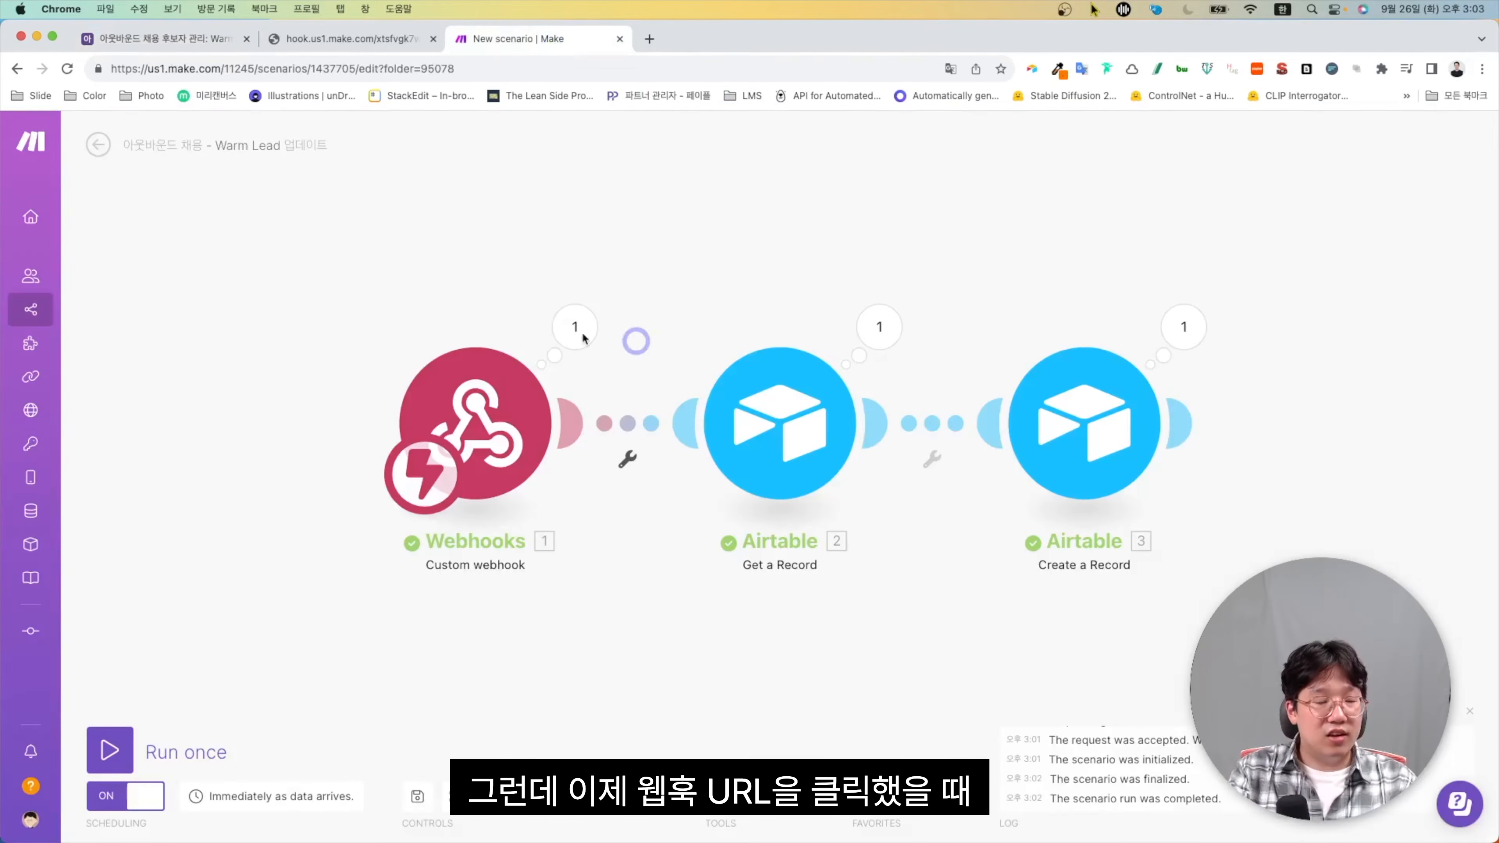
{"action": "left_click", "coordinate": [349, 42]}
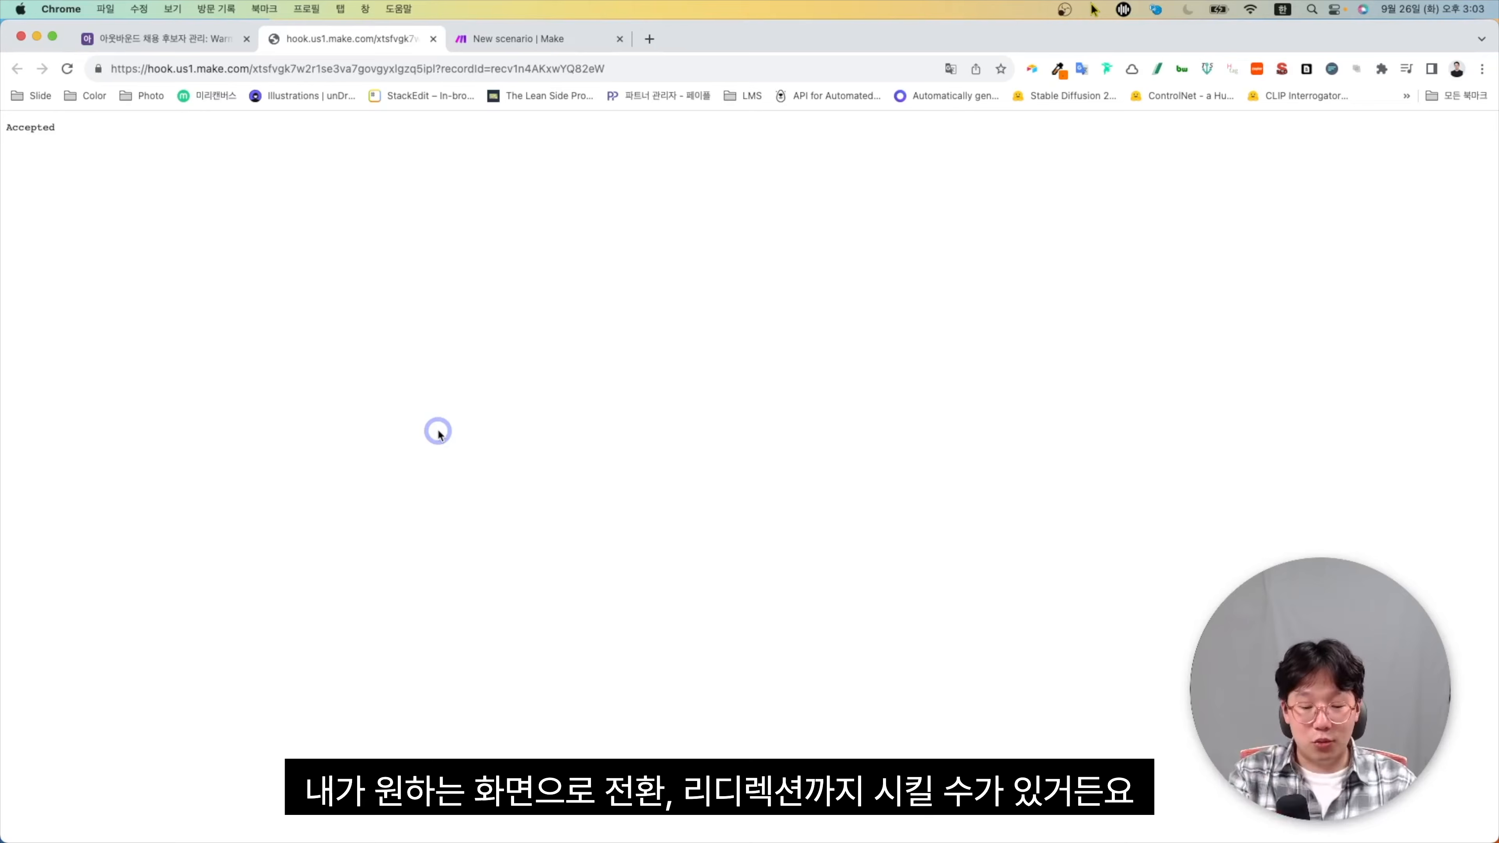
Add a Webhook response module after Create a Record with status 302
{"action": "left_click", "coordinate": [564, 41]}
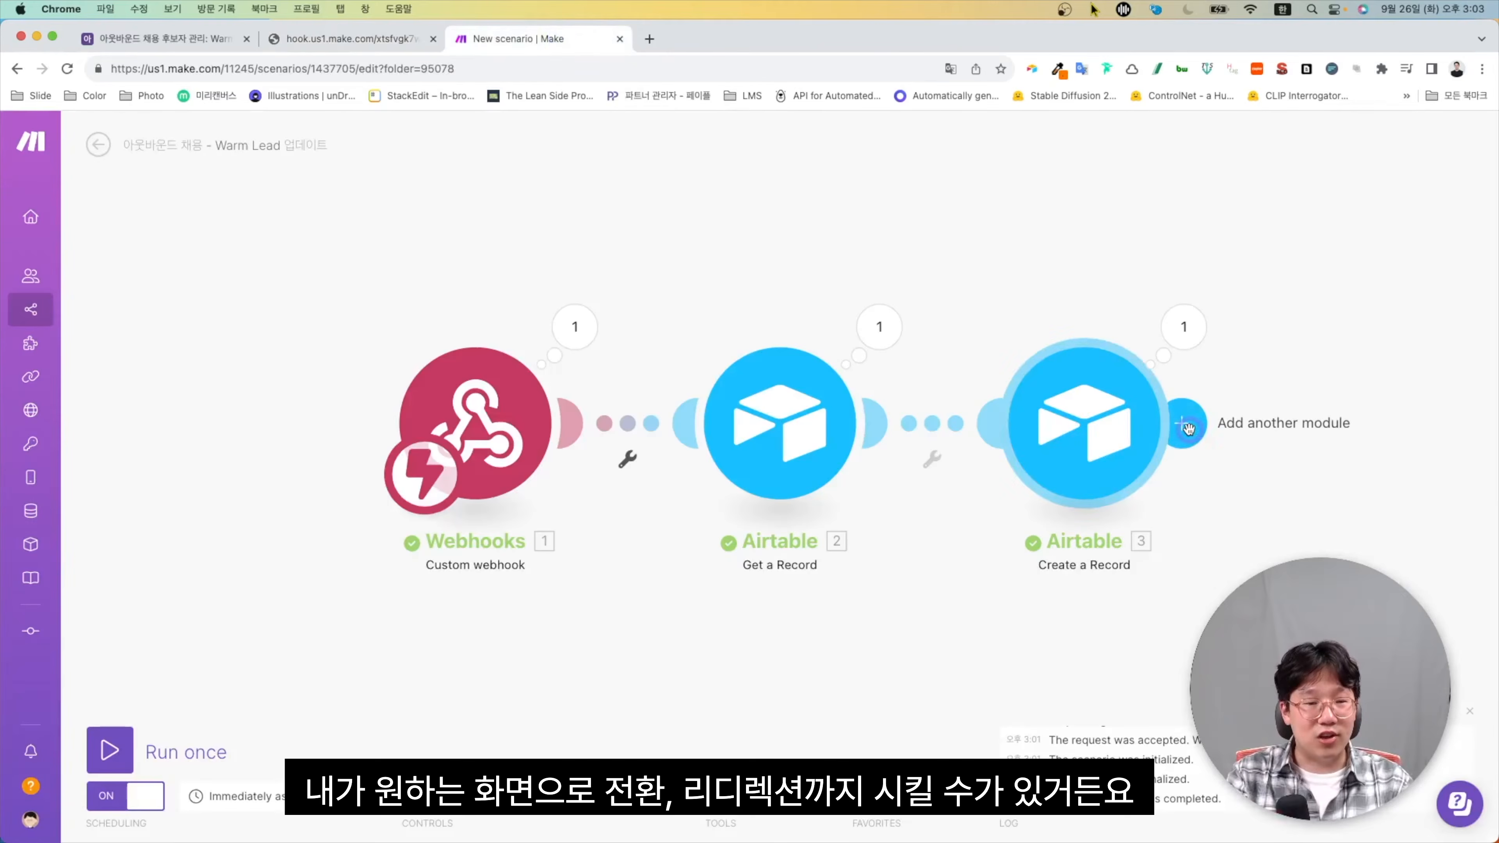
{"action": "left_click", "coordinate": [1188, 427]}
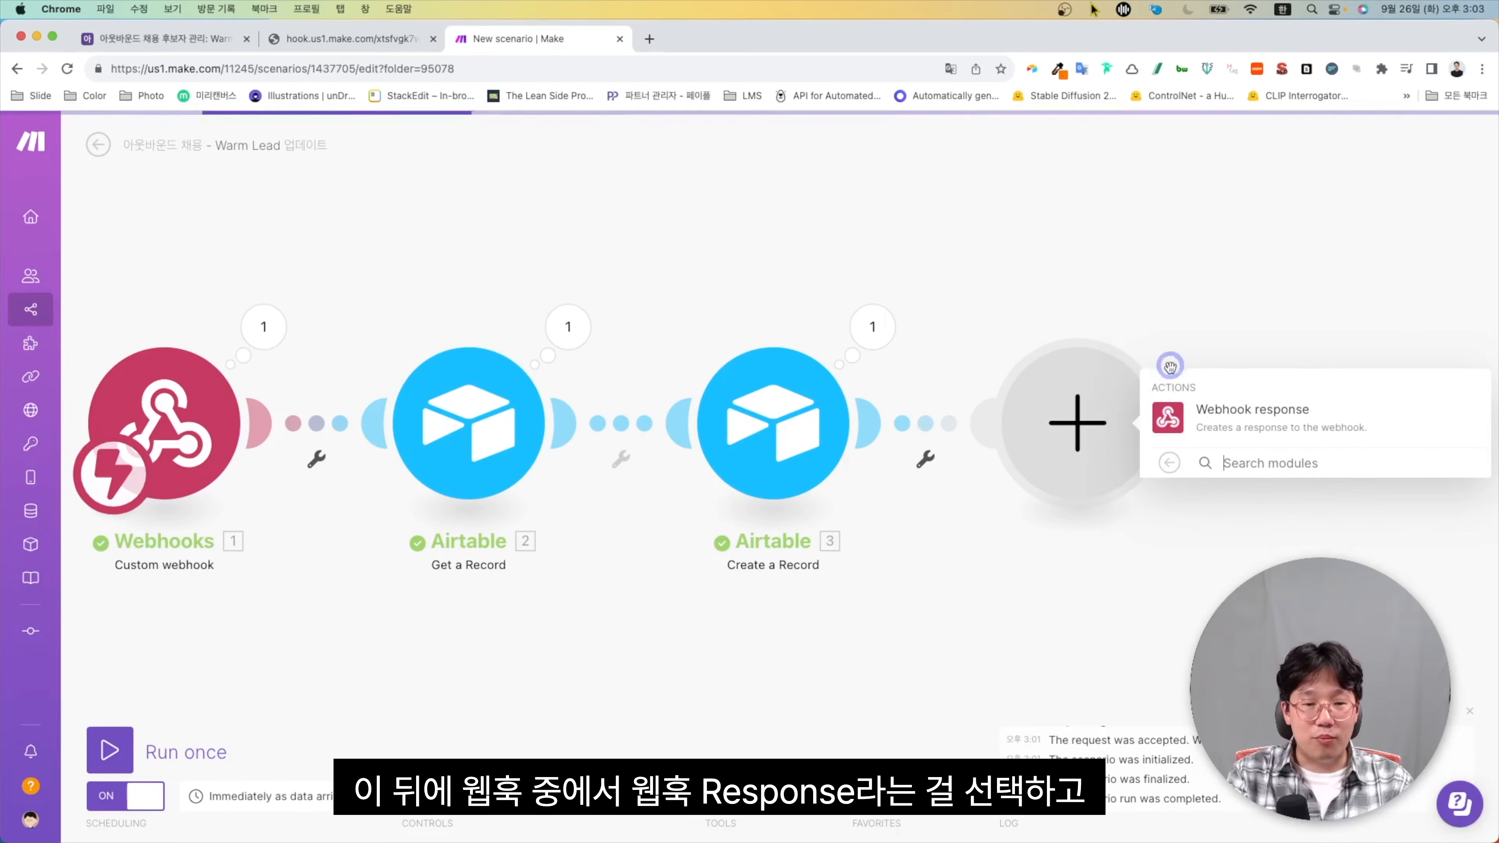
{"action": "left_click", "coordinate": [1207, 428]}
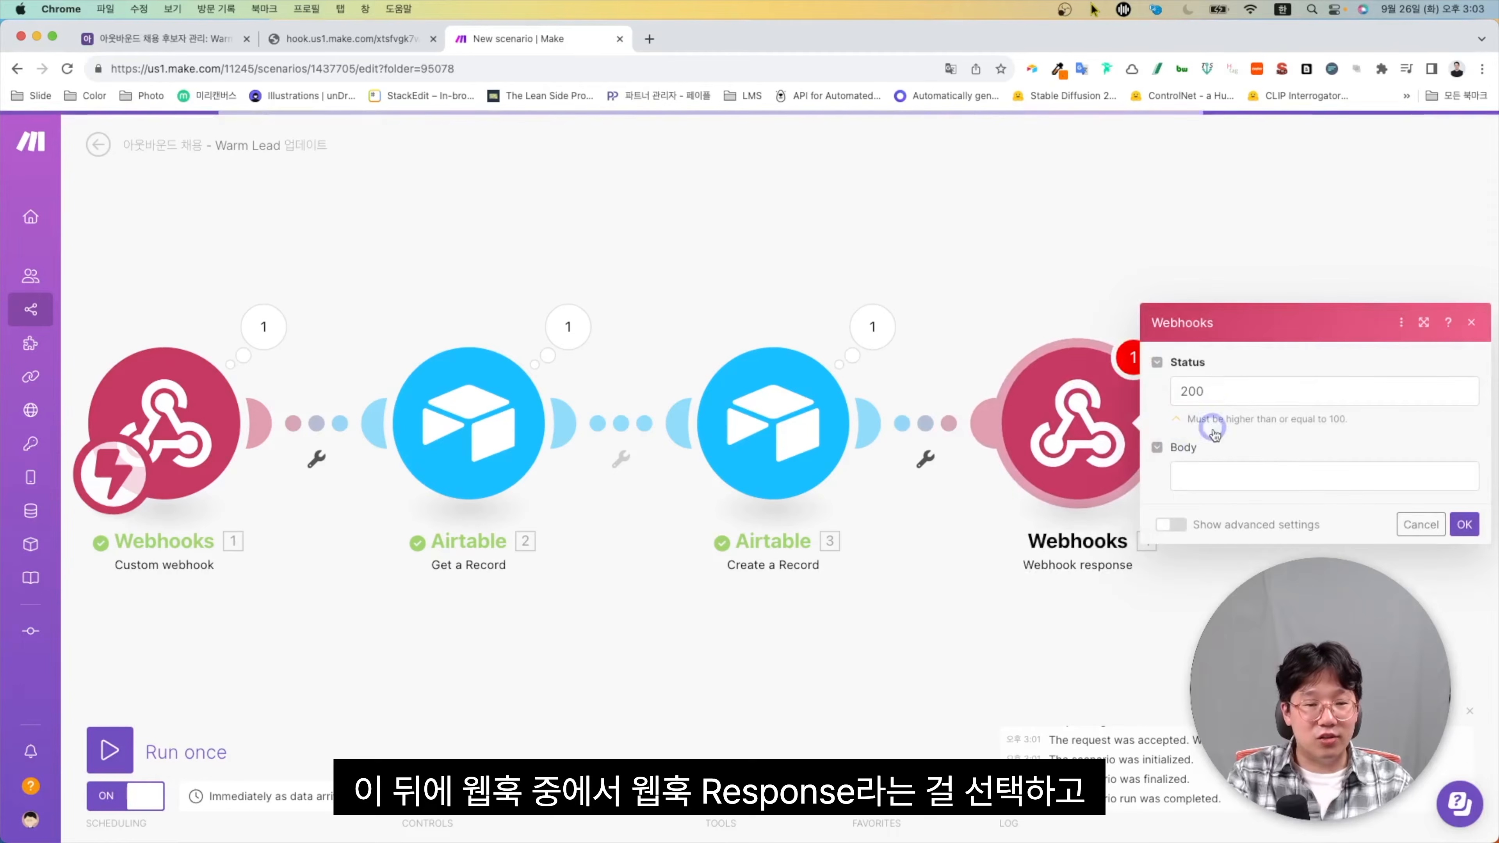
{"action": "left_click", "coordinate": [1217, 392]}
{"action": "type", "text": "302"}
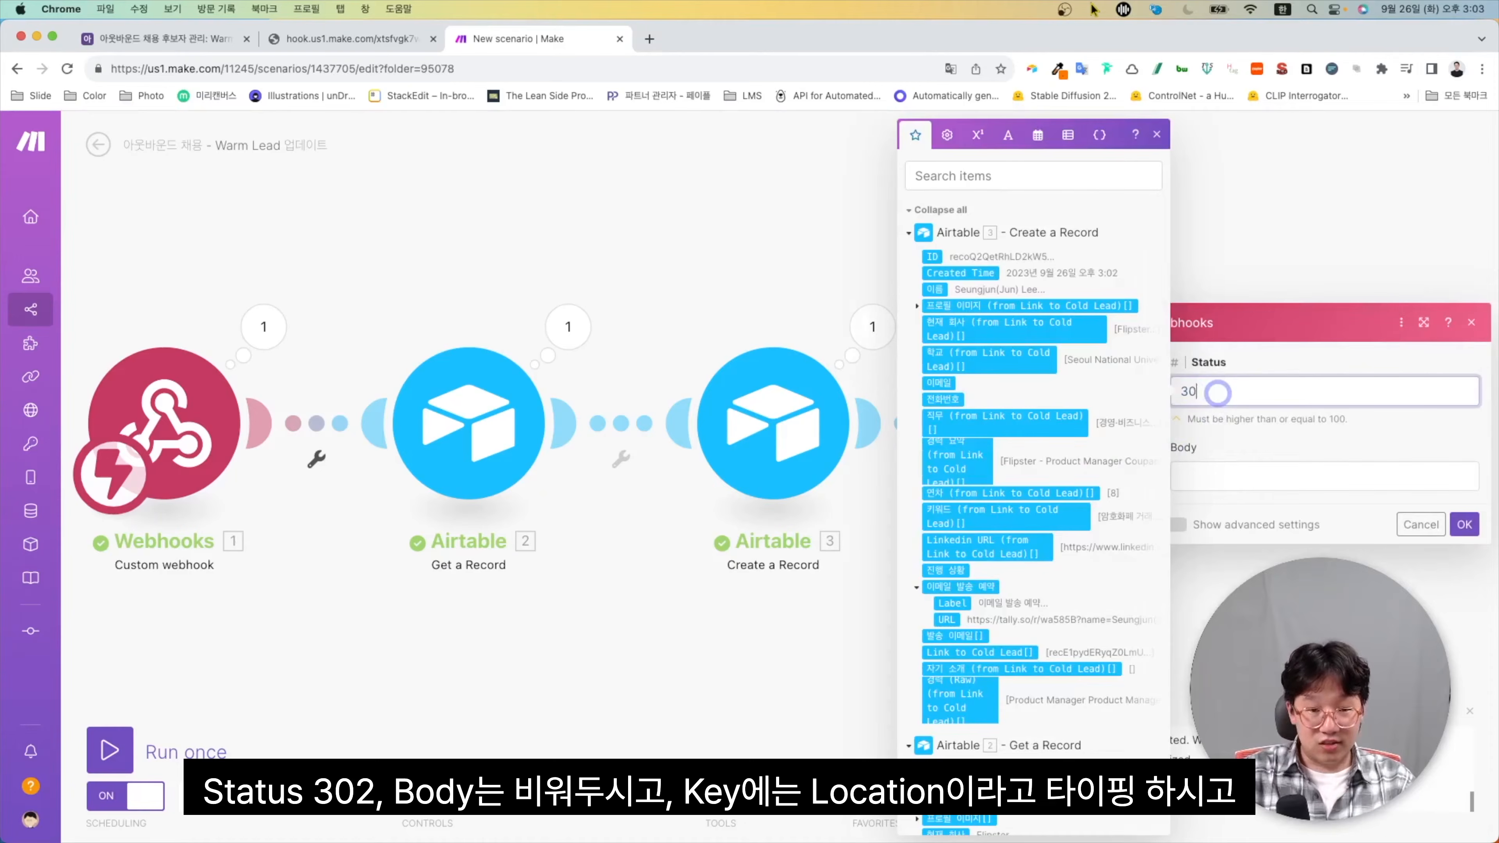
Add a Location response header whose value is the copied Airtable Warm Lead page URL
{"action": "left_click", "coordinate": [1179, 524]}
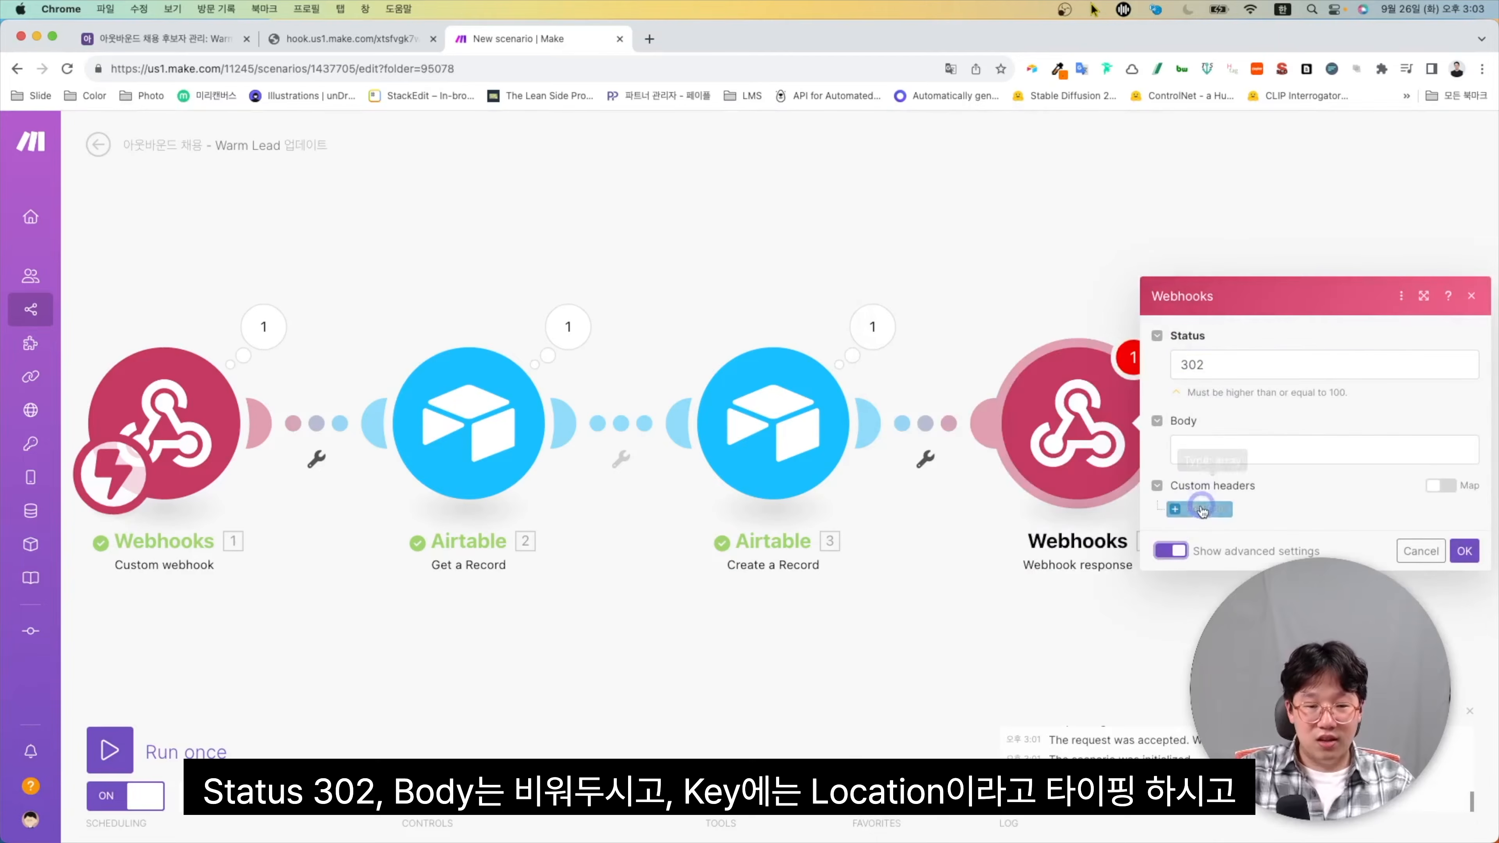
{"action": "left_click", "coordinate": [1188, 521]}
{"action": "left_click", "coordinate": [1235, 455]}
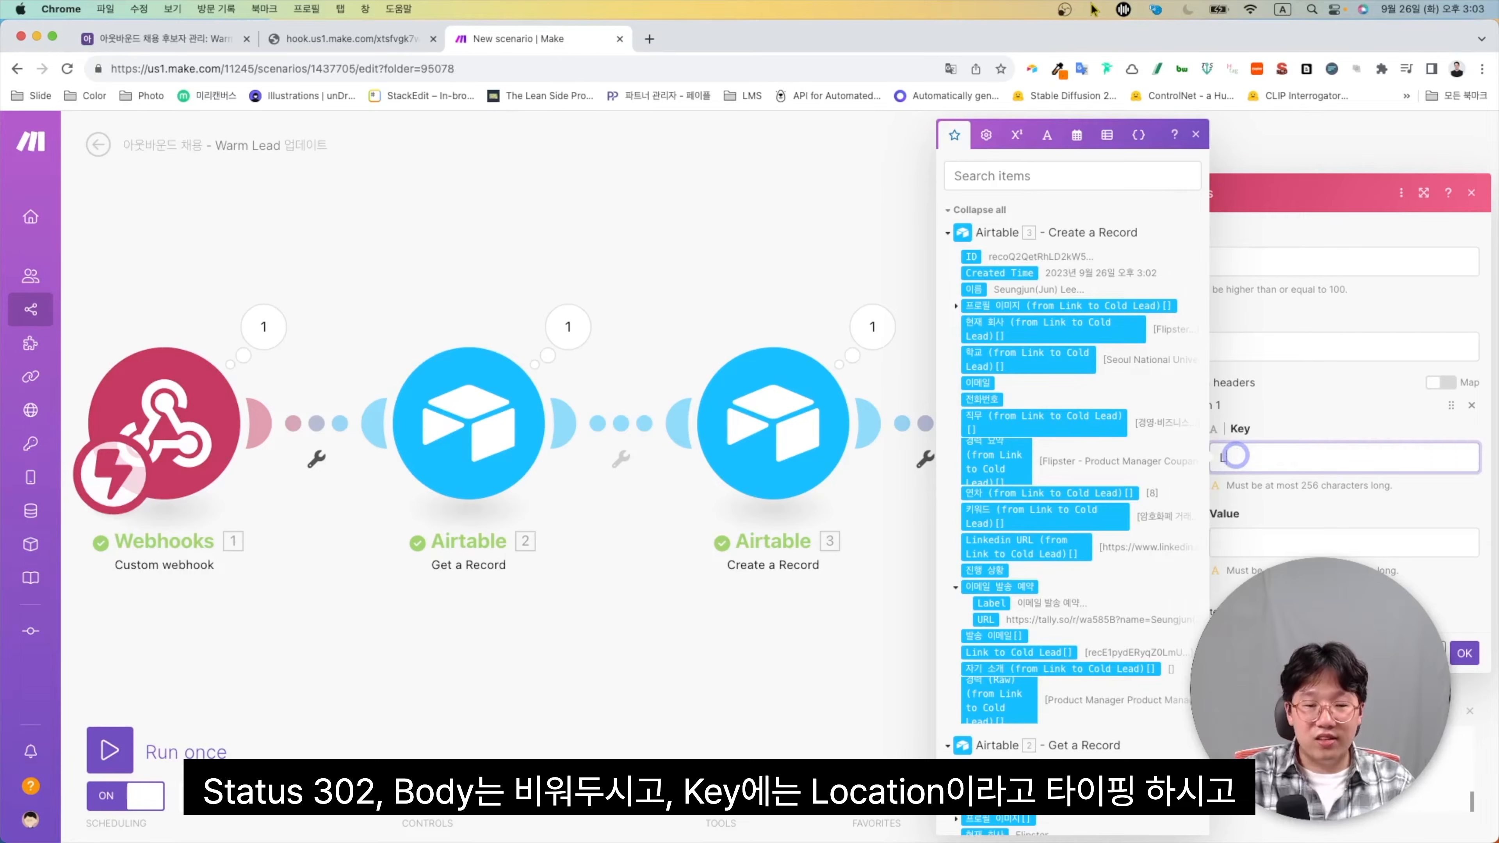
{"action": "type", "text": "Location"}
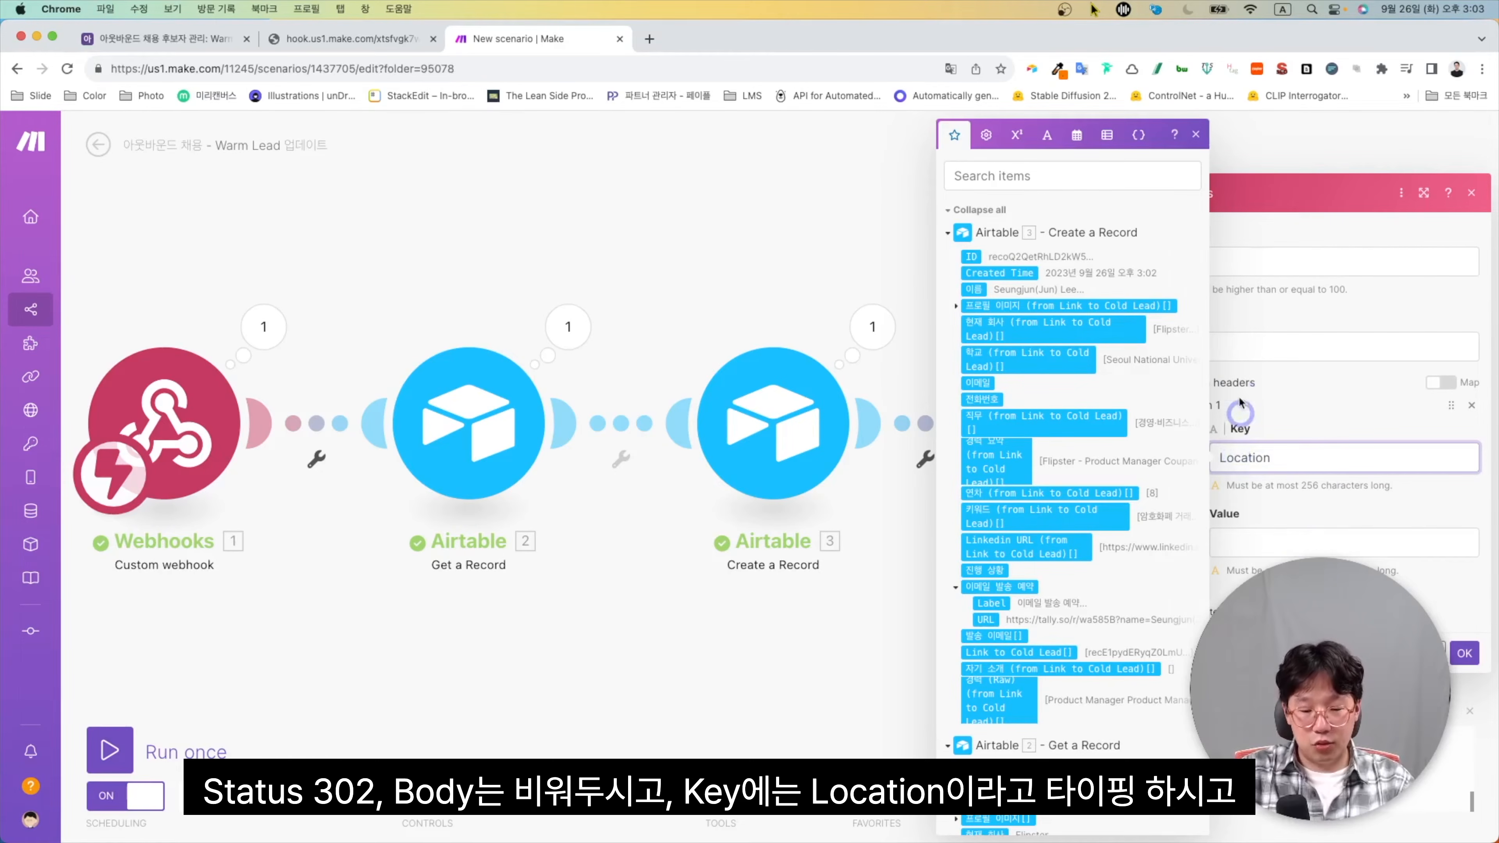
{"action": "left_click", "coordinate": [709, 663]}
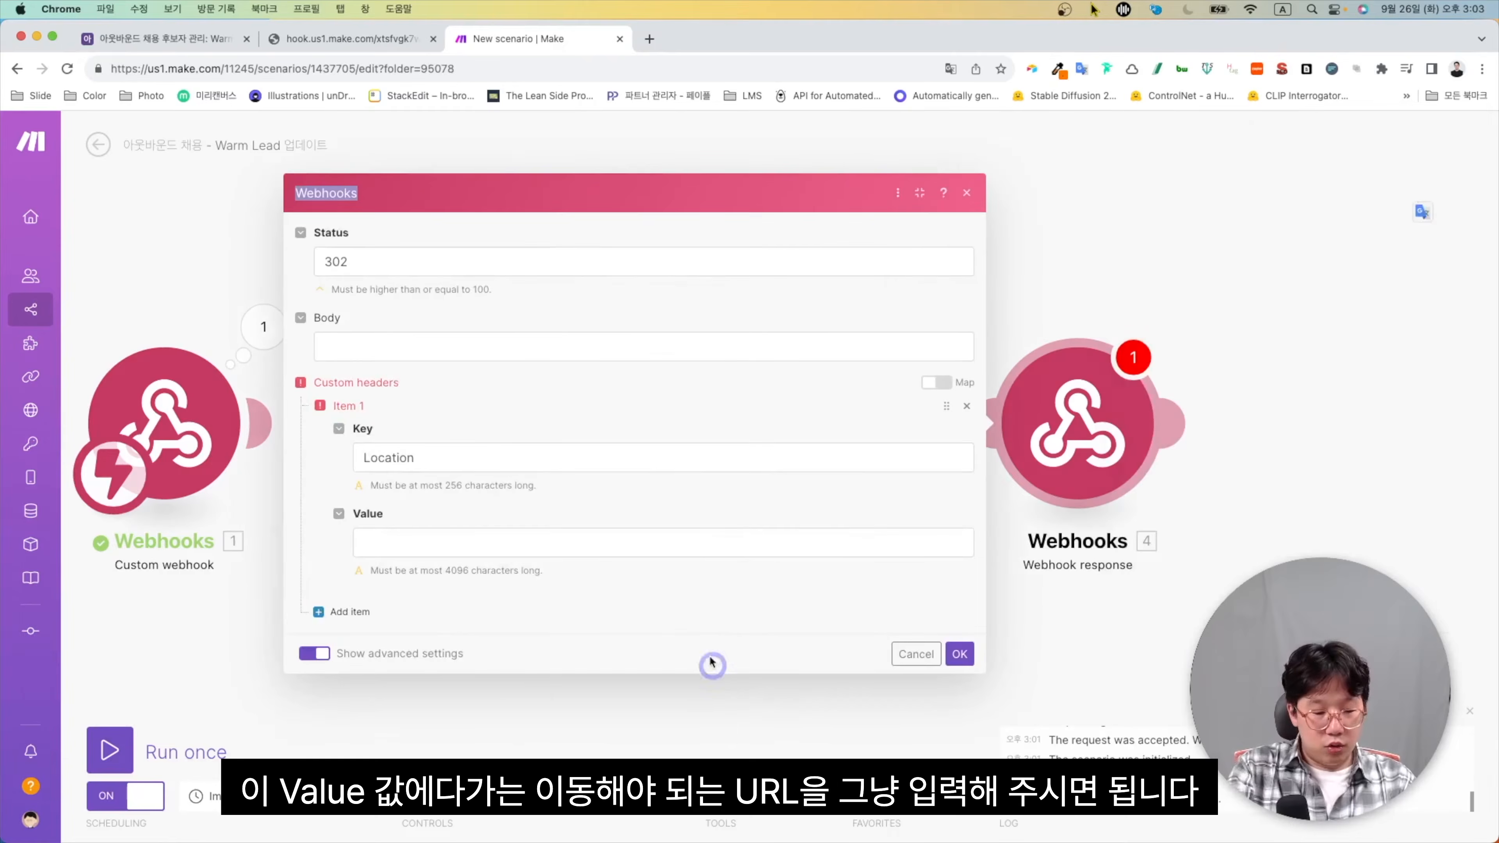
{"action": "left_click", "coordinate": [679, 540]}
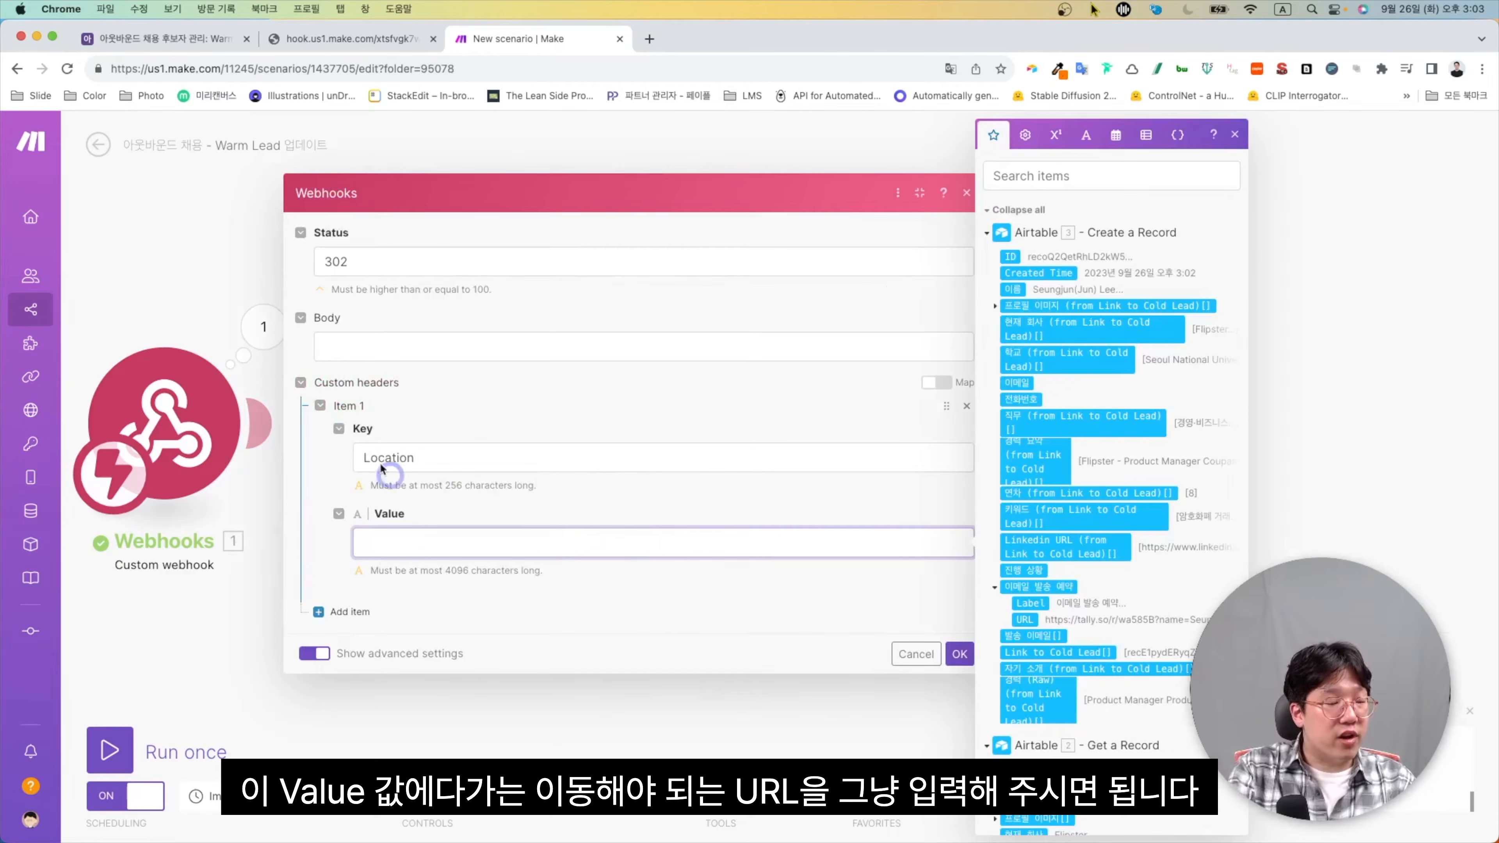
{"action": "left_click", "coordinate": [165, 45]}
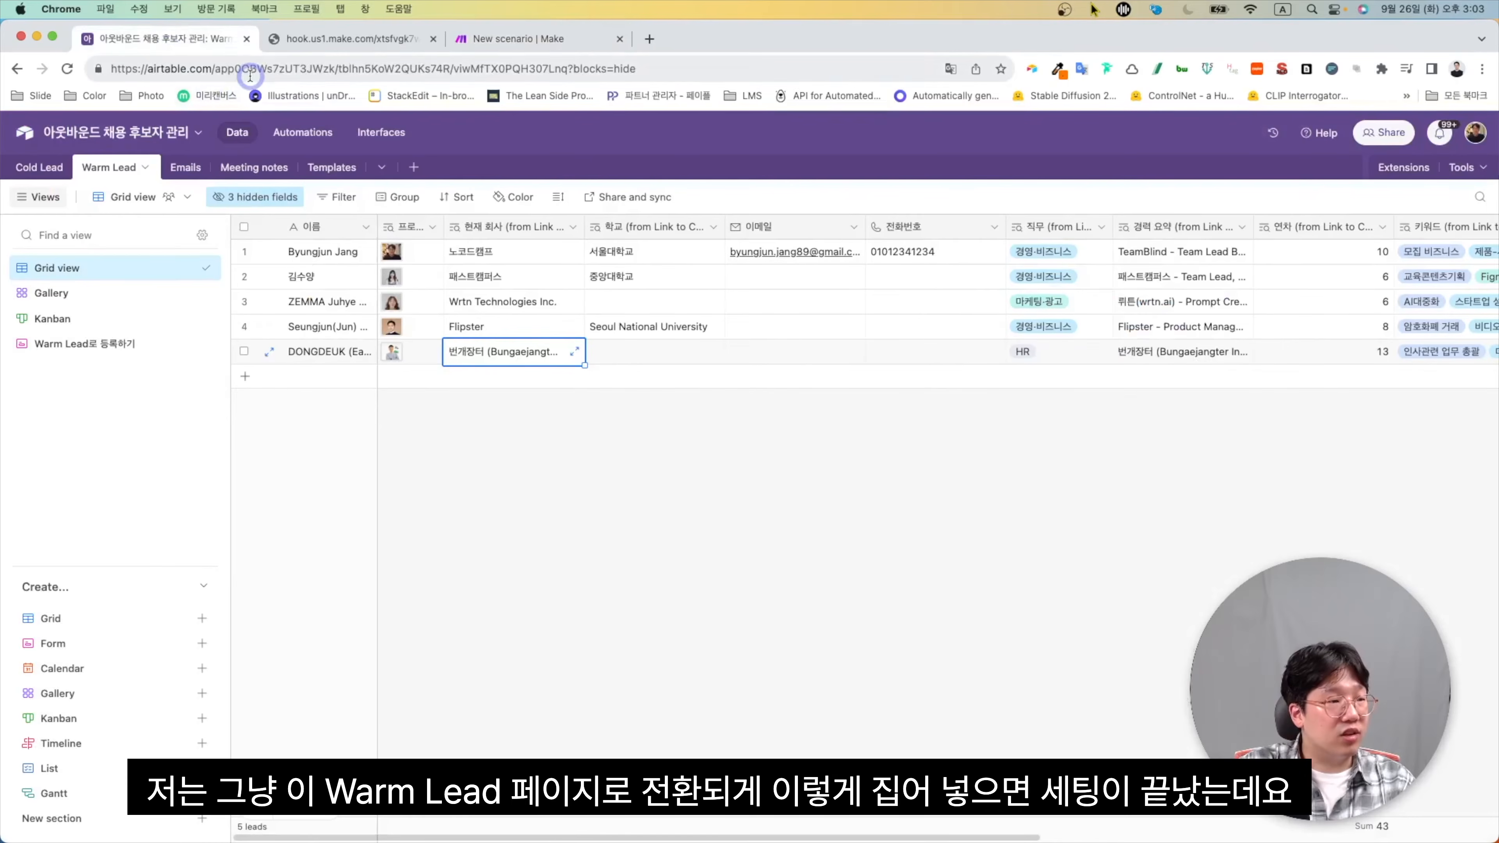
{"action": "left_click", "coordinate": [251, 68]}
{"action": "key", "text": "cmd+c"}
{"action": "left_click", "coordinate": [486, 43]}
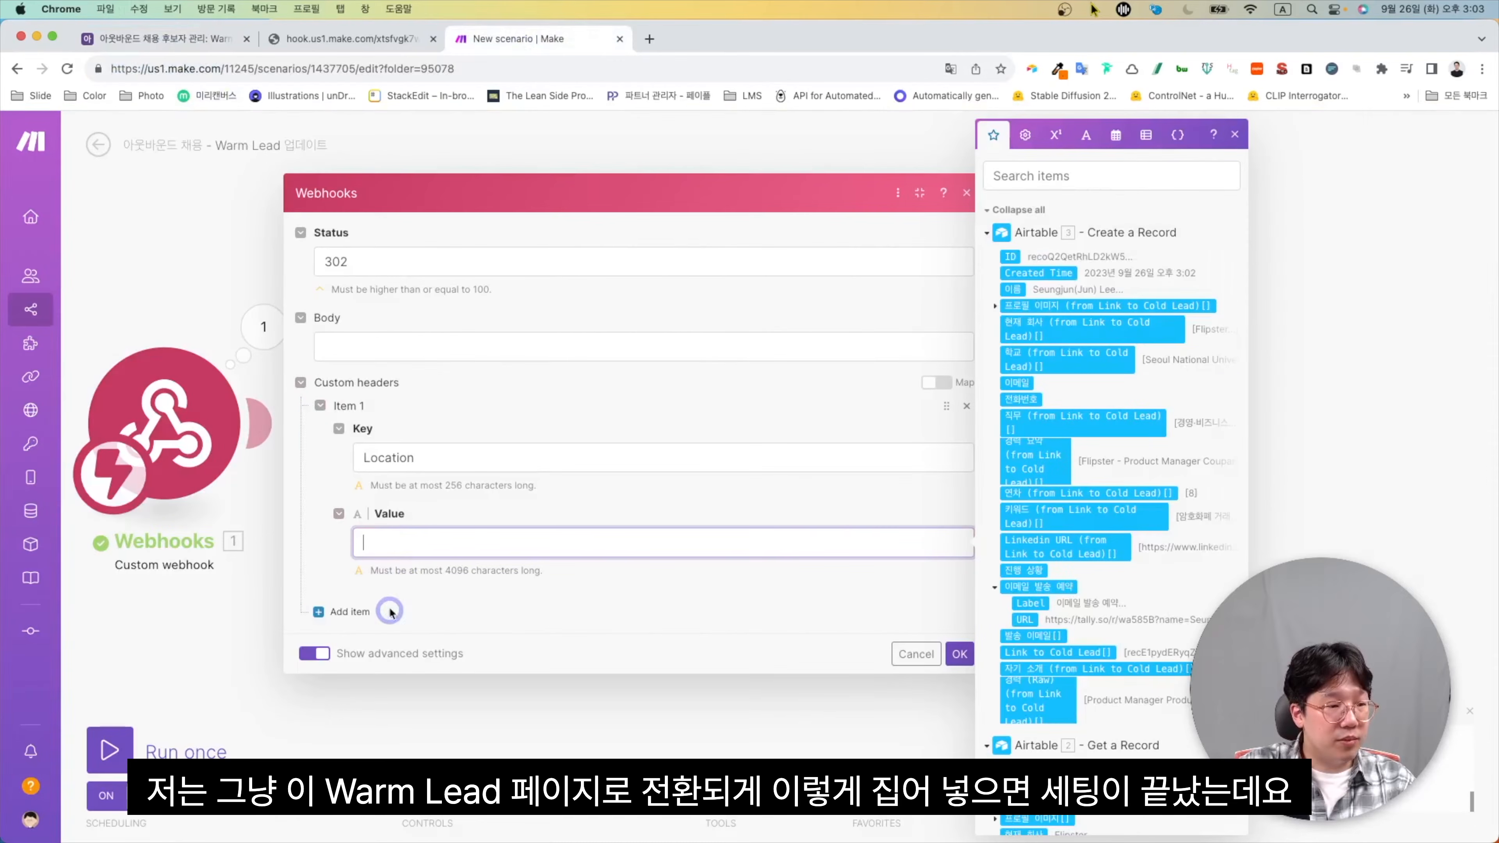
{"action": "key", "text": "cmd+v"}
{"action": "left_click", "coordinate": [958, 667]}
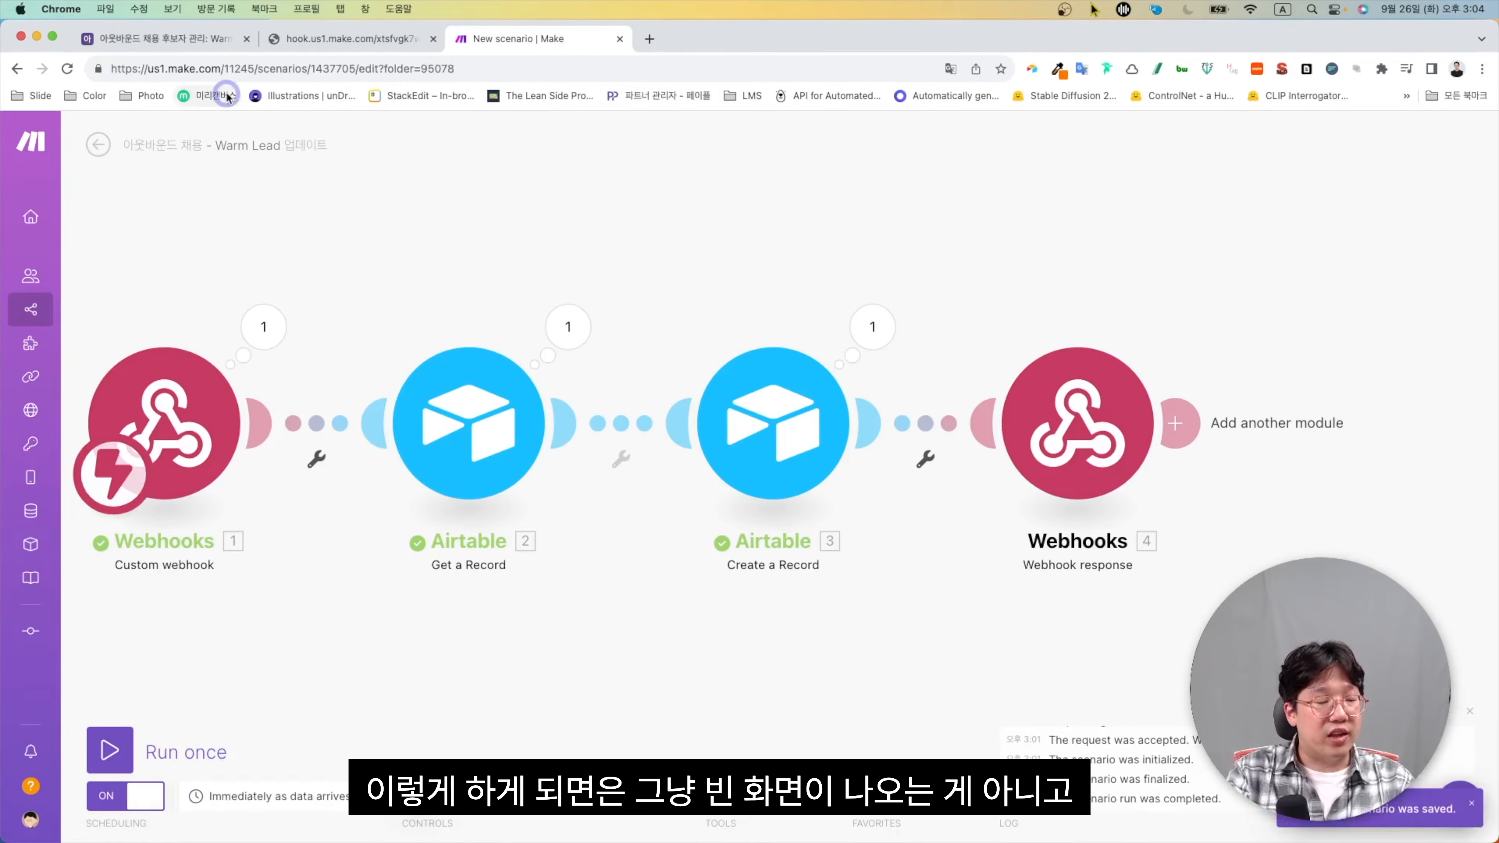
Convert row 7 of the Cold Lead table via Warm Lead 전환, review the redirected Warm Lead grid, and close extra tabs
{"action": "left_click", "coordinate": [216, 47]}
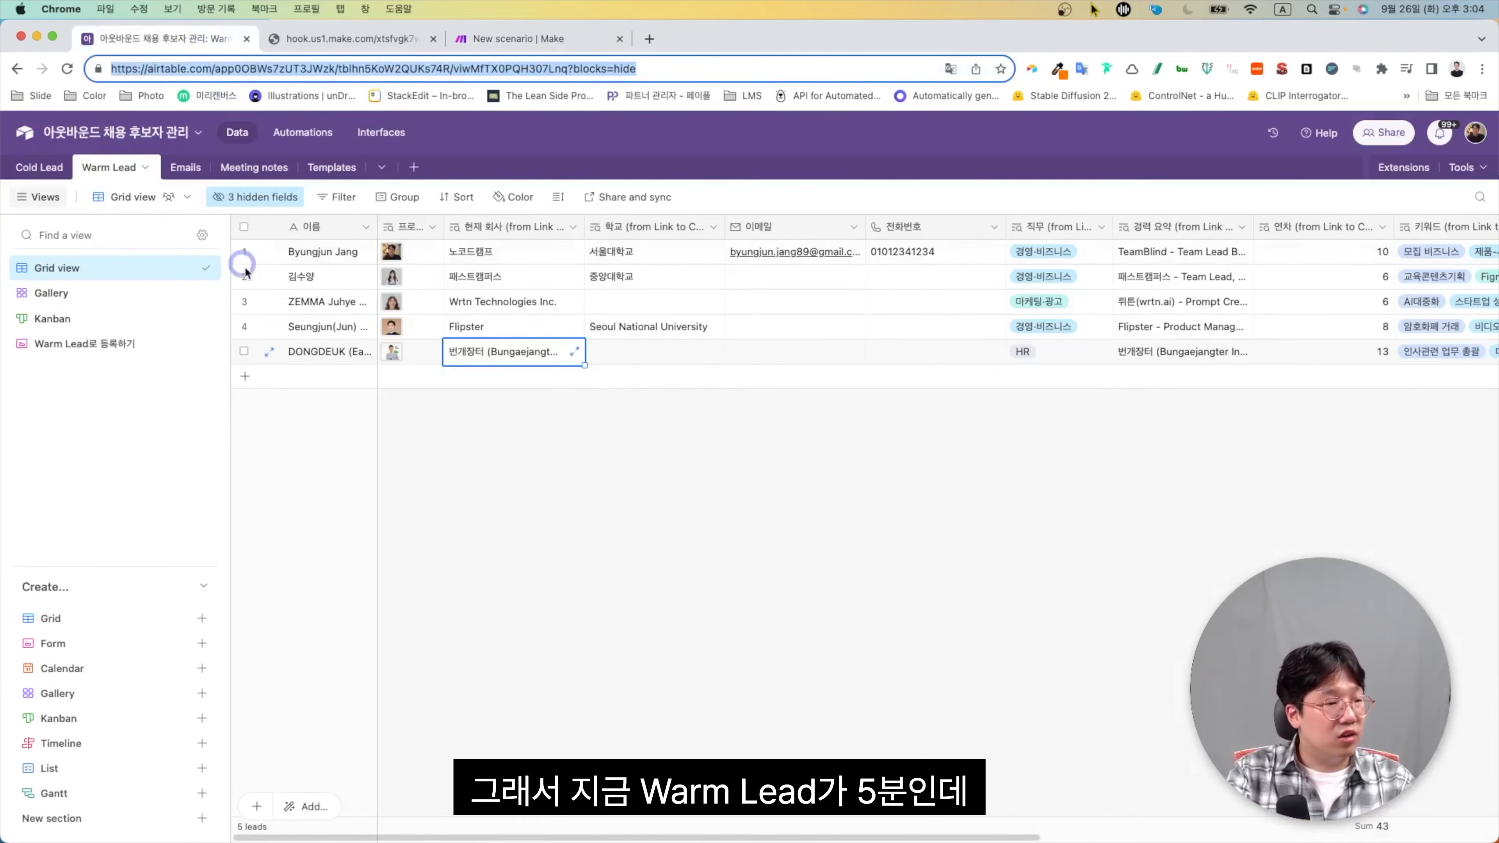
{"action": "left_click", "coordinate": [7, 166]}
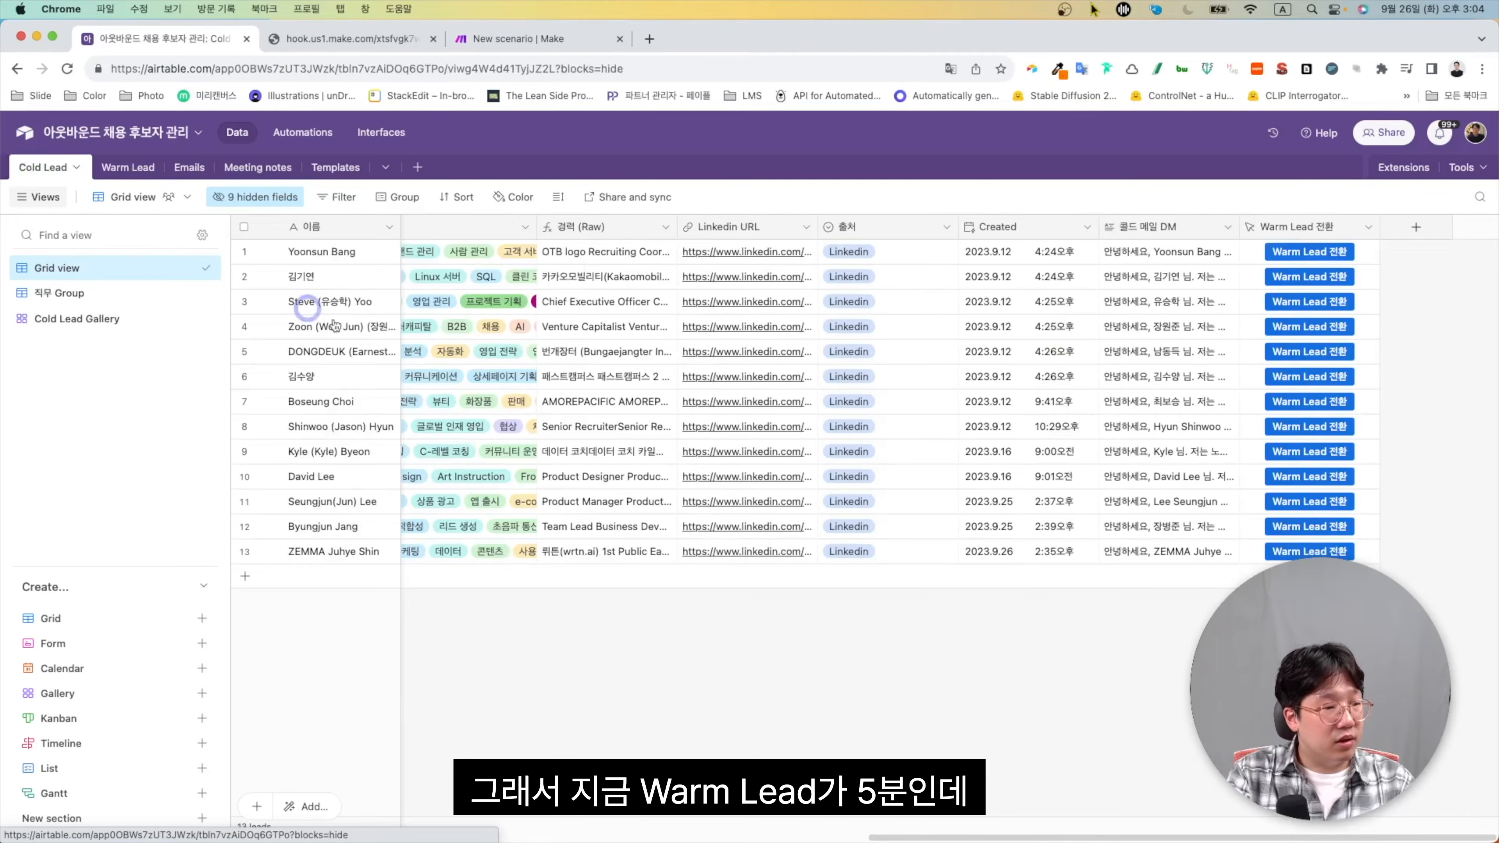
{"action": "left_click", "coordinate": [1314, 403]}
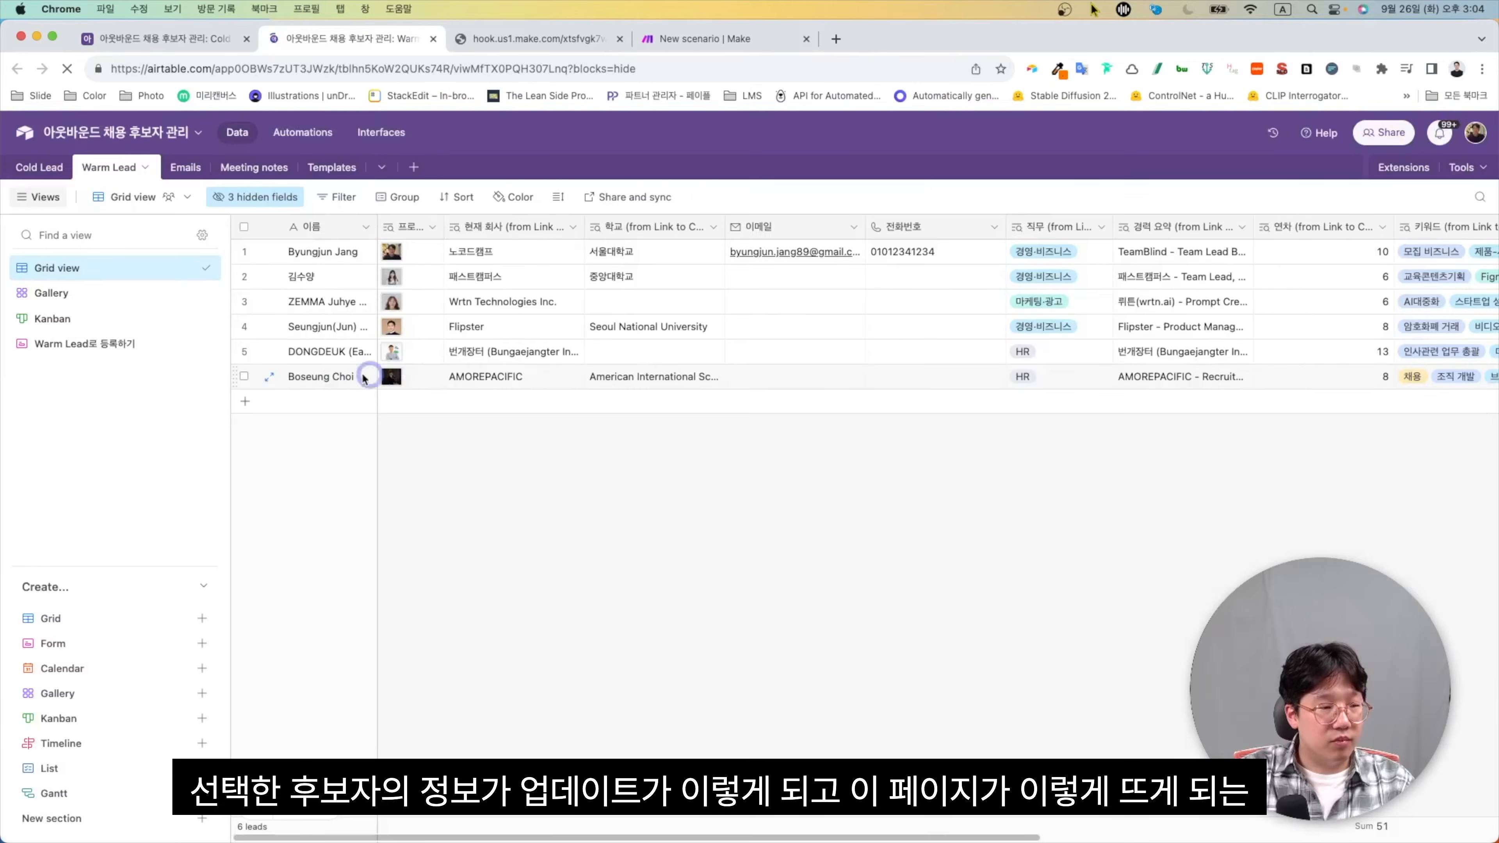
{"action": "scroll", "coordinate": [1157, 393], "scroll_direction": "right", "scroll_amount": 10}
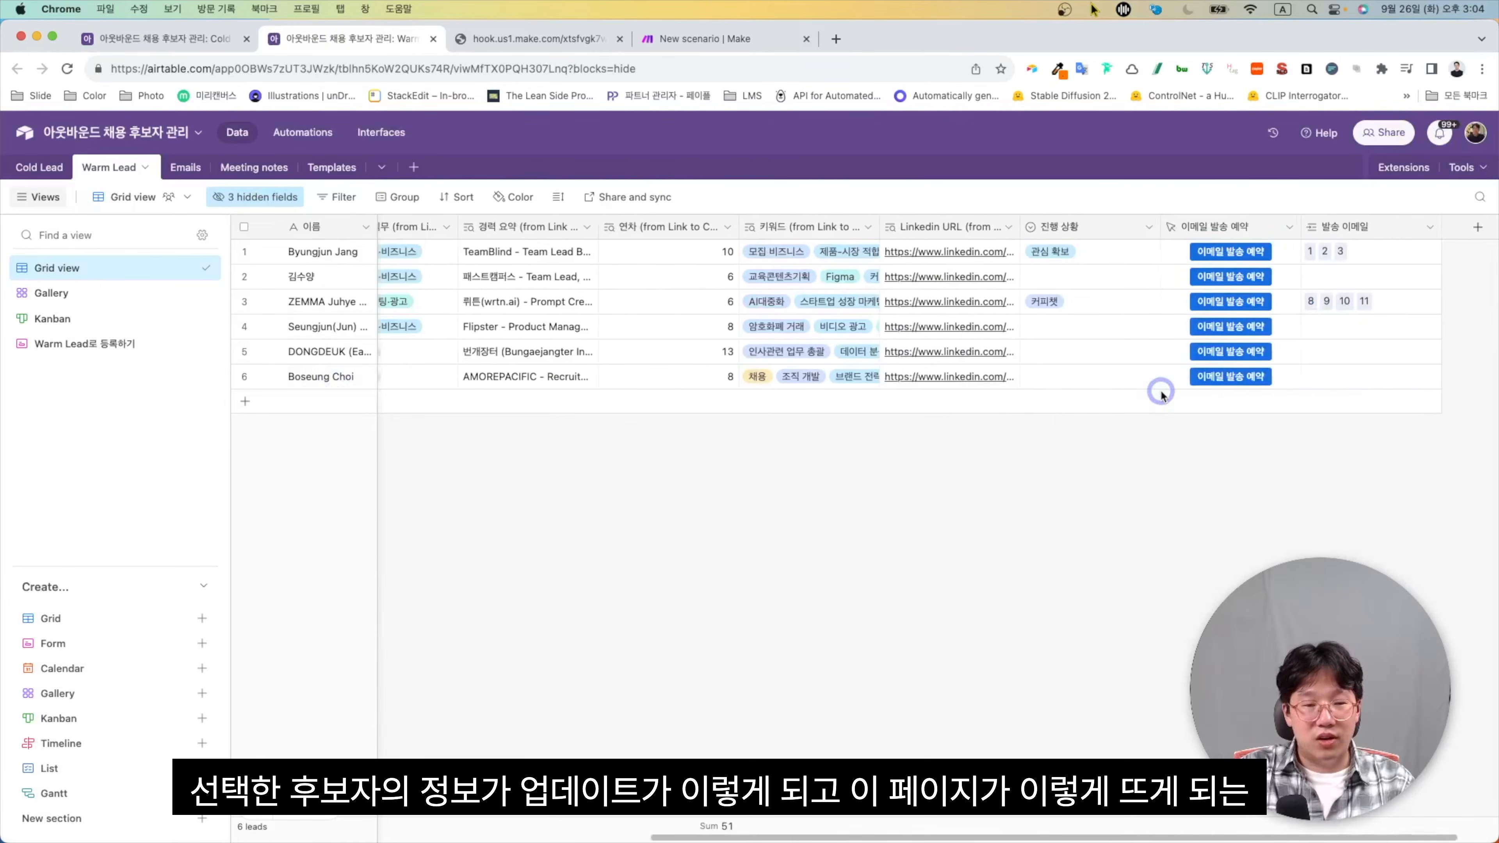
{"action": "scroll", "coordinate": [1161, 394], "scroll_direction": "right", "scroll_amount": 2}
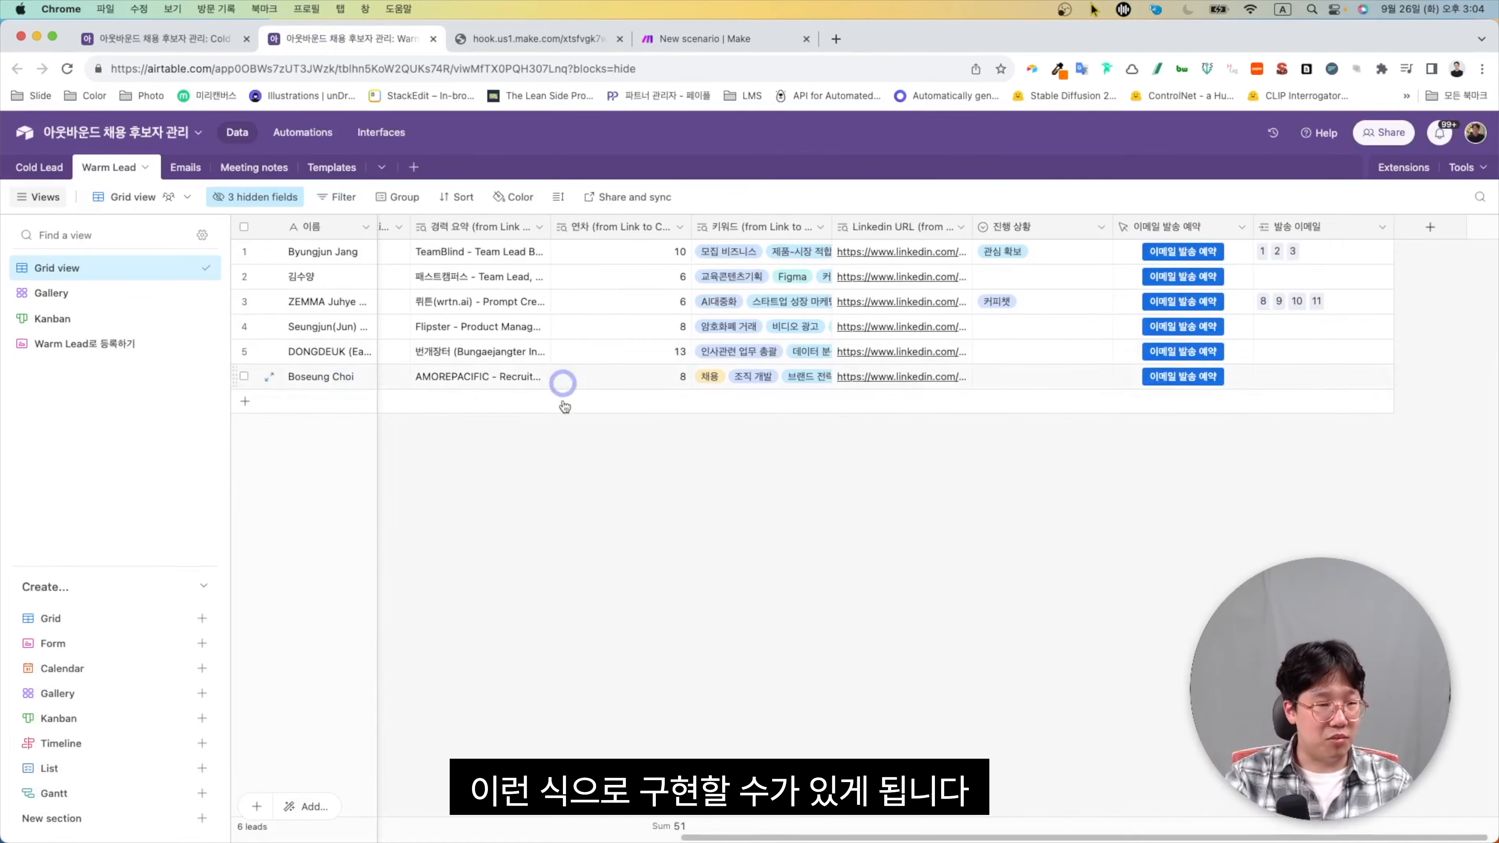
{"action": "key", "text": "super+w"}
{"action": "key", "text": "super+w"}
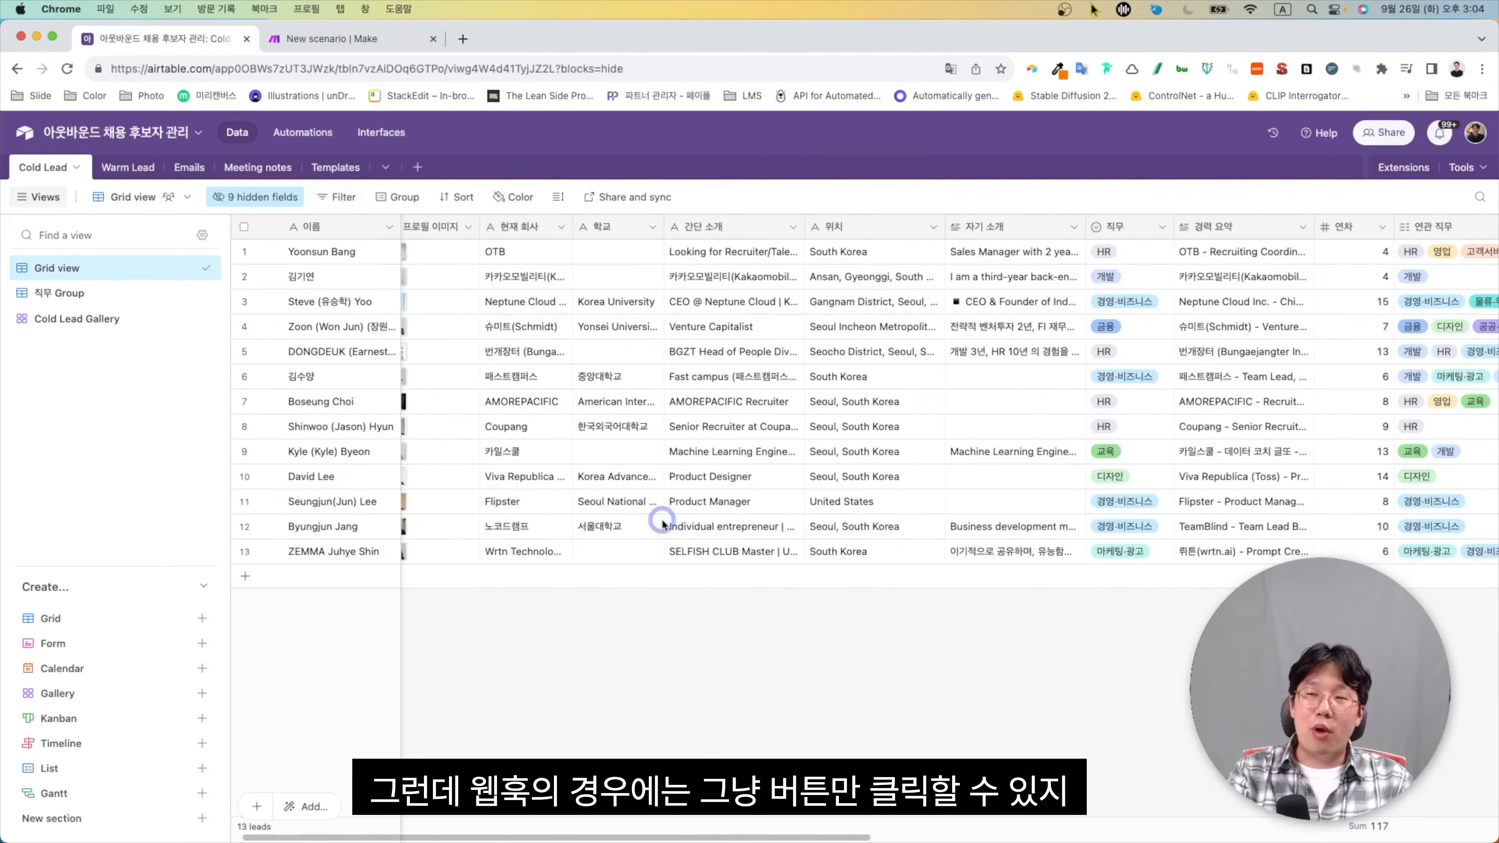
Show the Warm Lead table's six leads, scrolled back to the email and phone columns
{"action": "scroll", "coordinate": [662, 523], "scroll_direction": "right", "scroll_amount": 1}
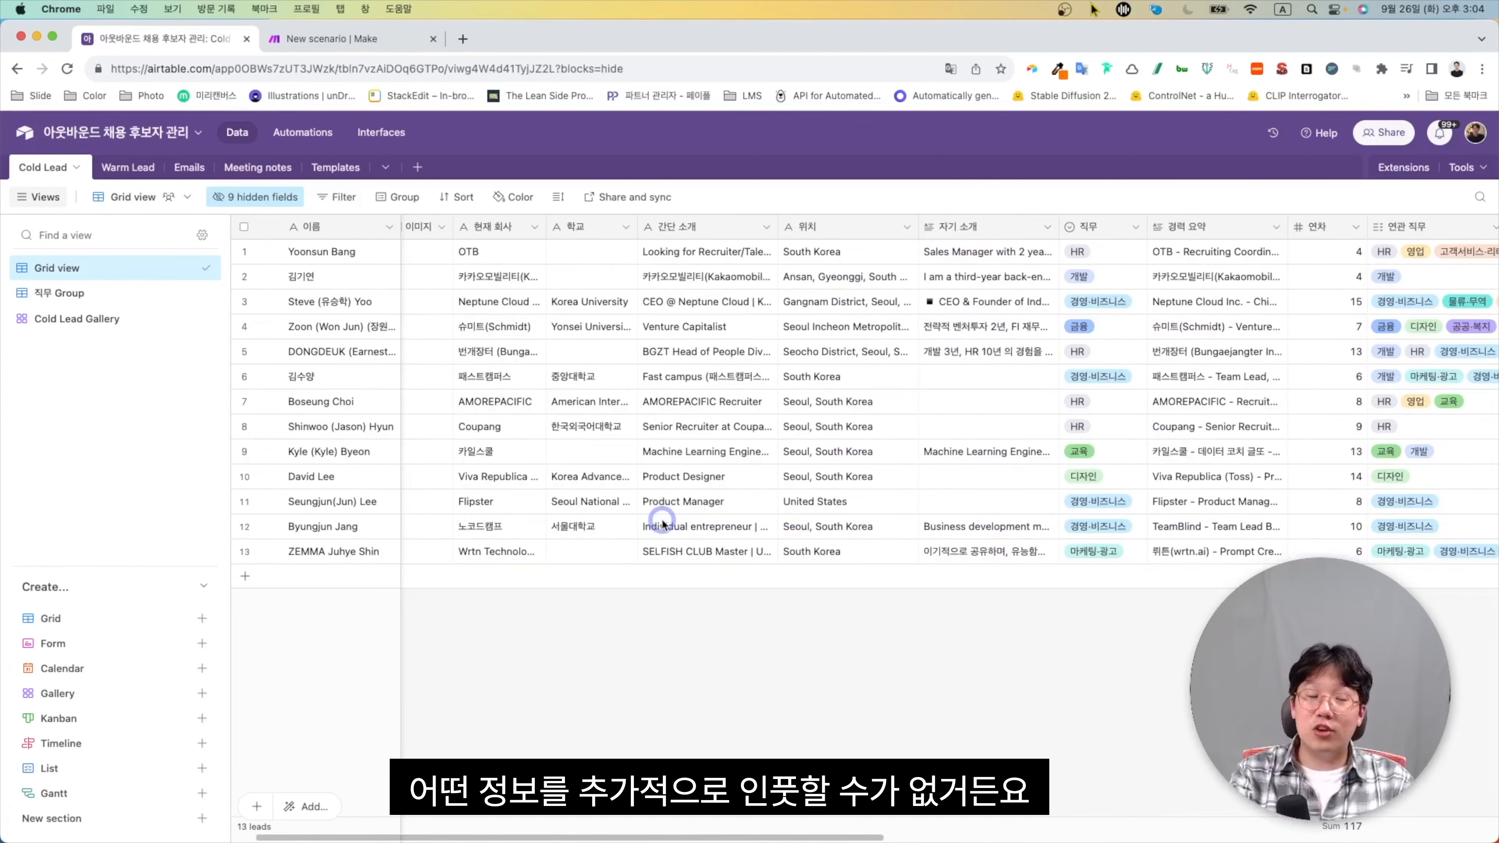
{"action": "scroll", "coordinate": [460, 444], "scroll_direction": "right", "scroll_amount": 5}
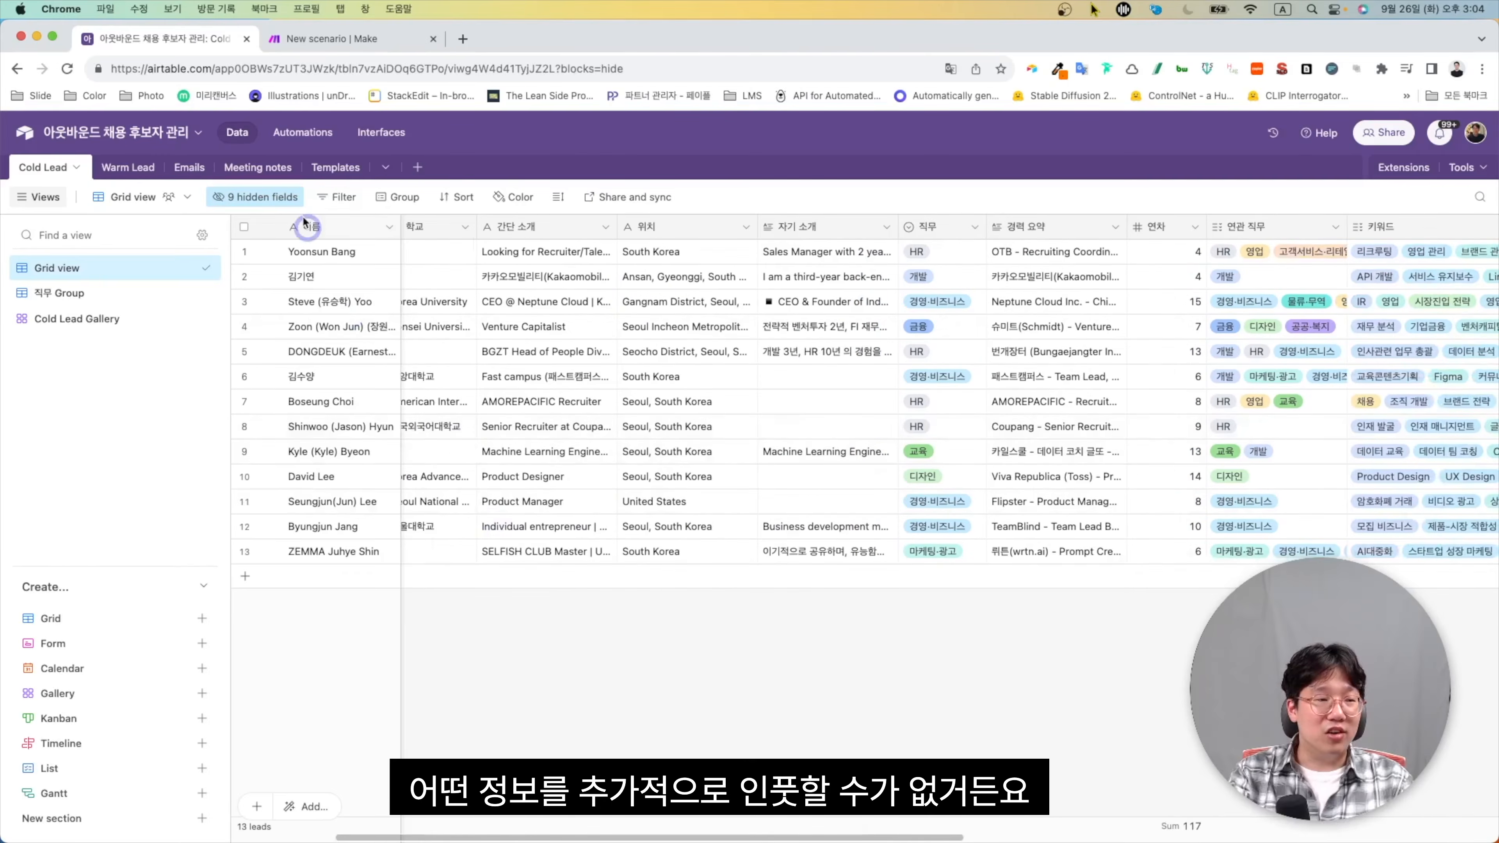
{"action": "left_click", "coordinate": [151, 176]}
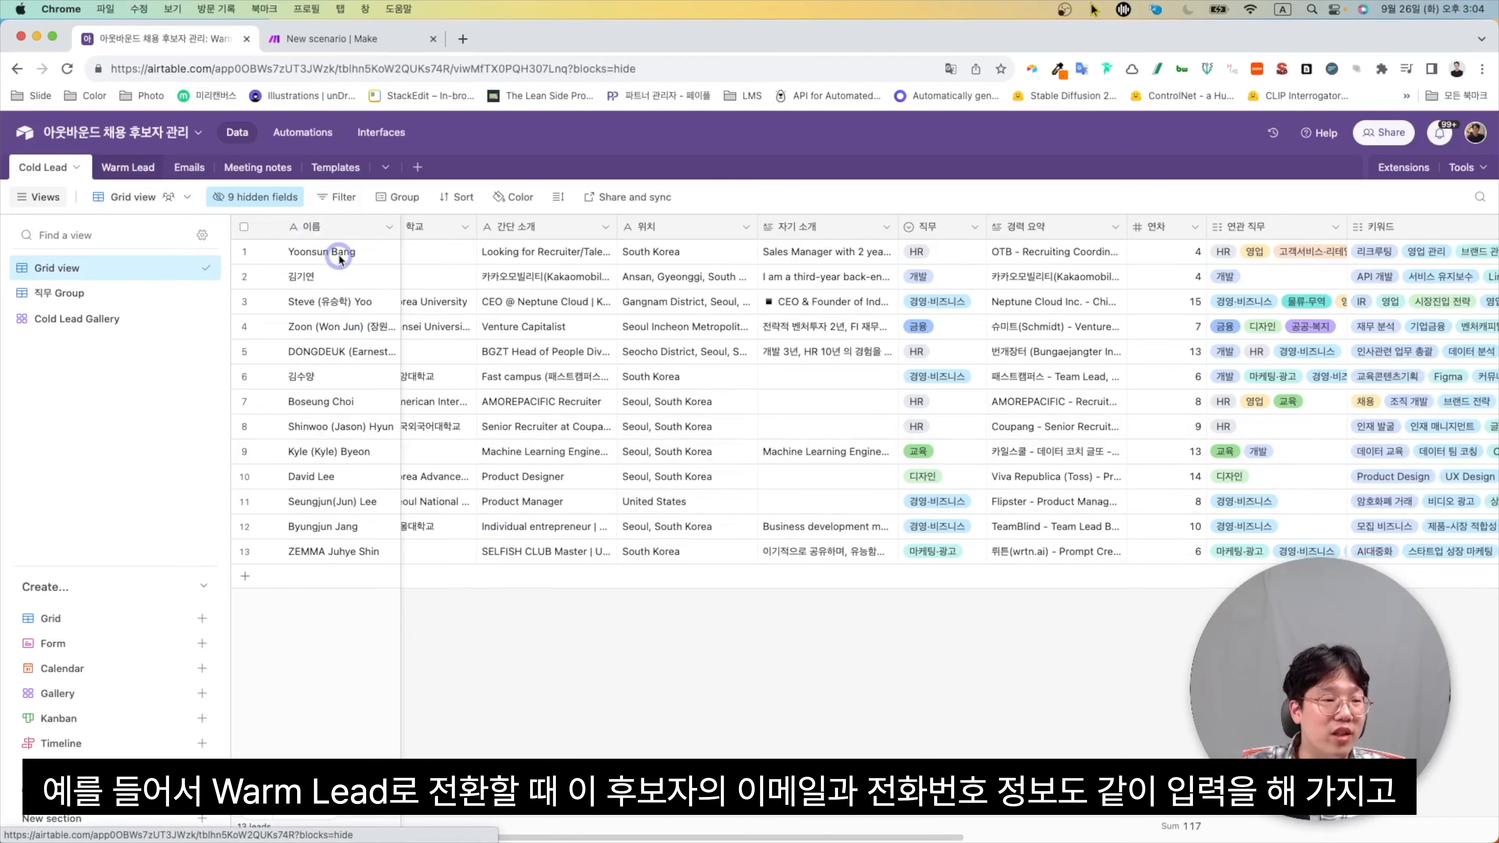
{"action": "scroll", "coordinate": [422, 308], "scroll_direction": "left", "scroll_amount": 10}
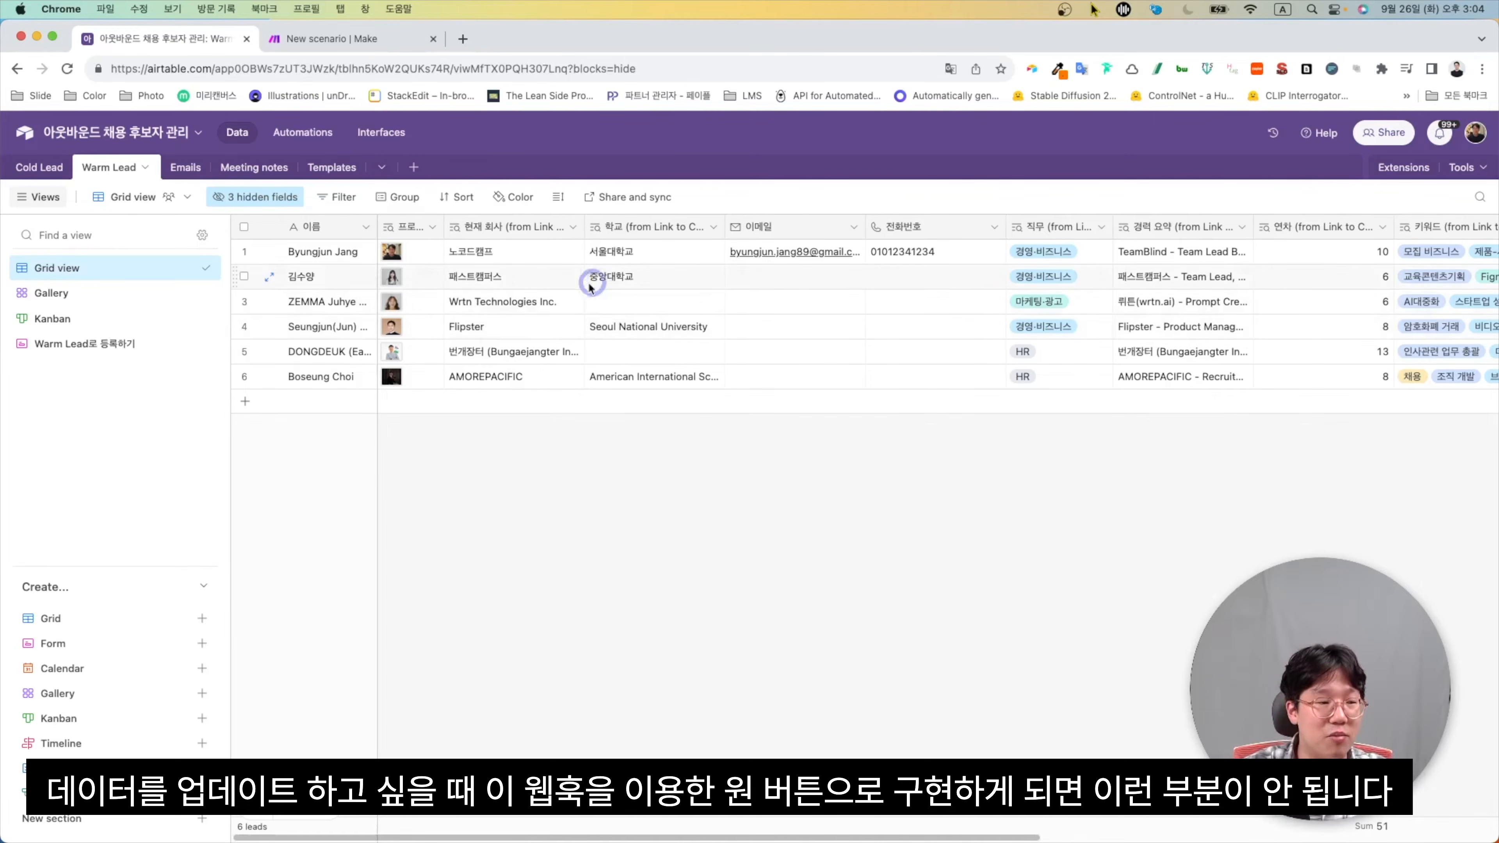
Select the Warm Lead로 등록하기 form view and open the live form in a new tab
{"action": "left_click", "coordinate": [137, 348]}
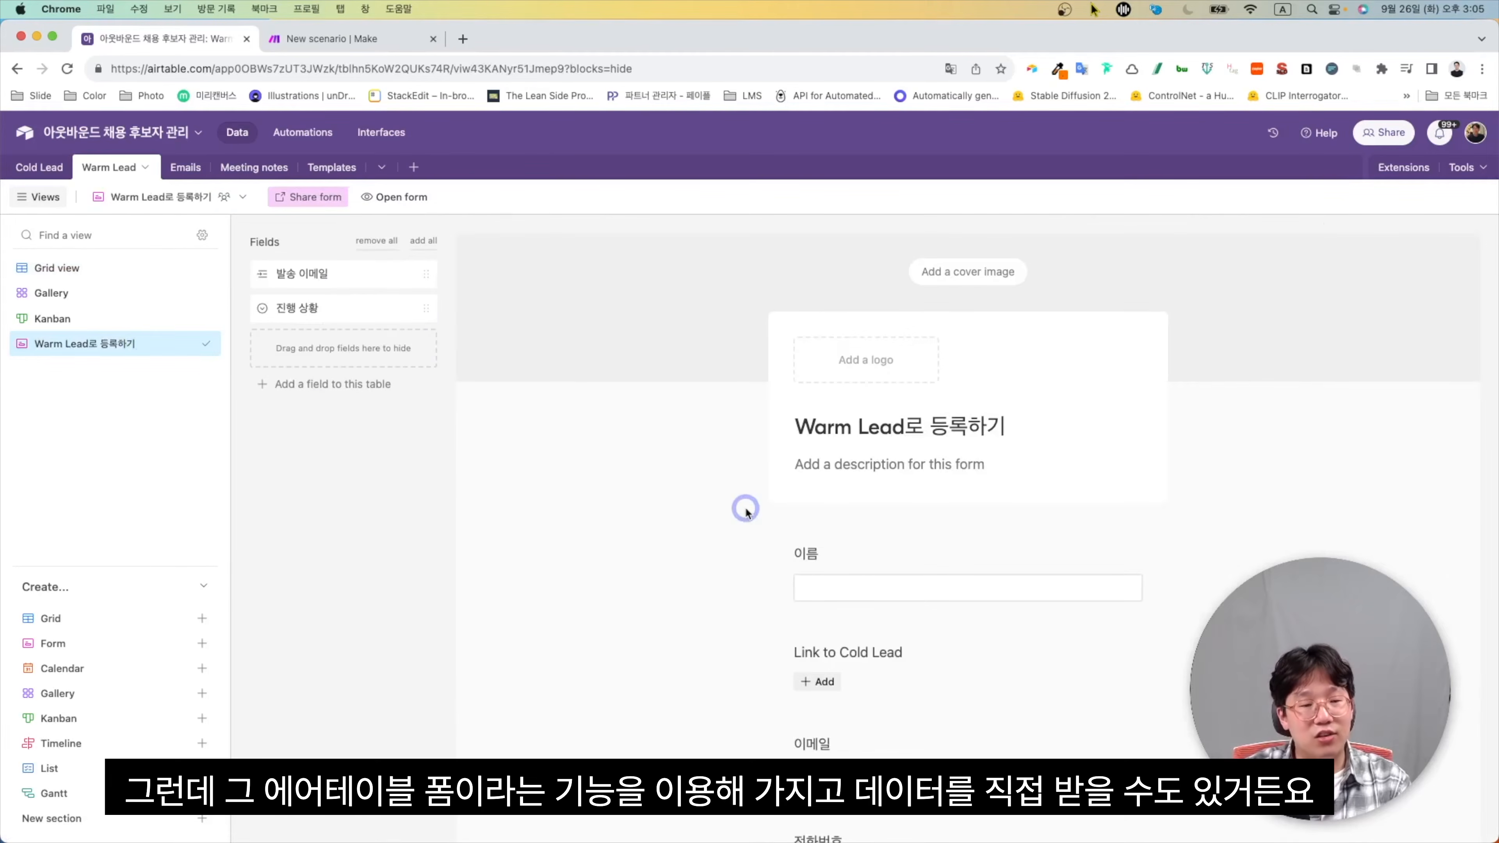
{"action": "scroll", "coordinate": [746, 510], "scroll_direction": "down", "scroll_amount": 3}
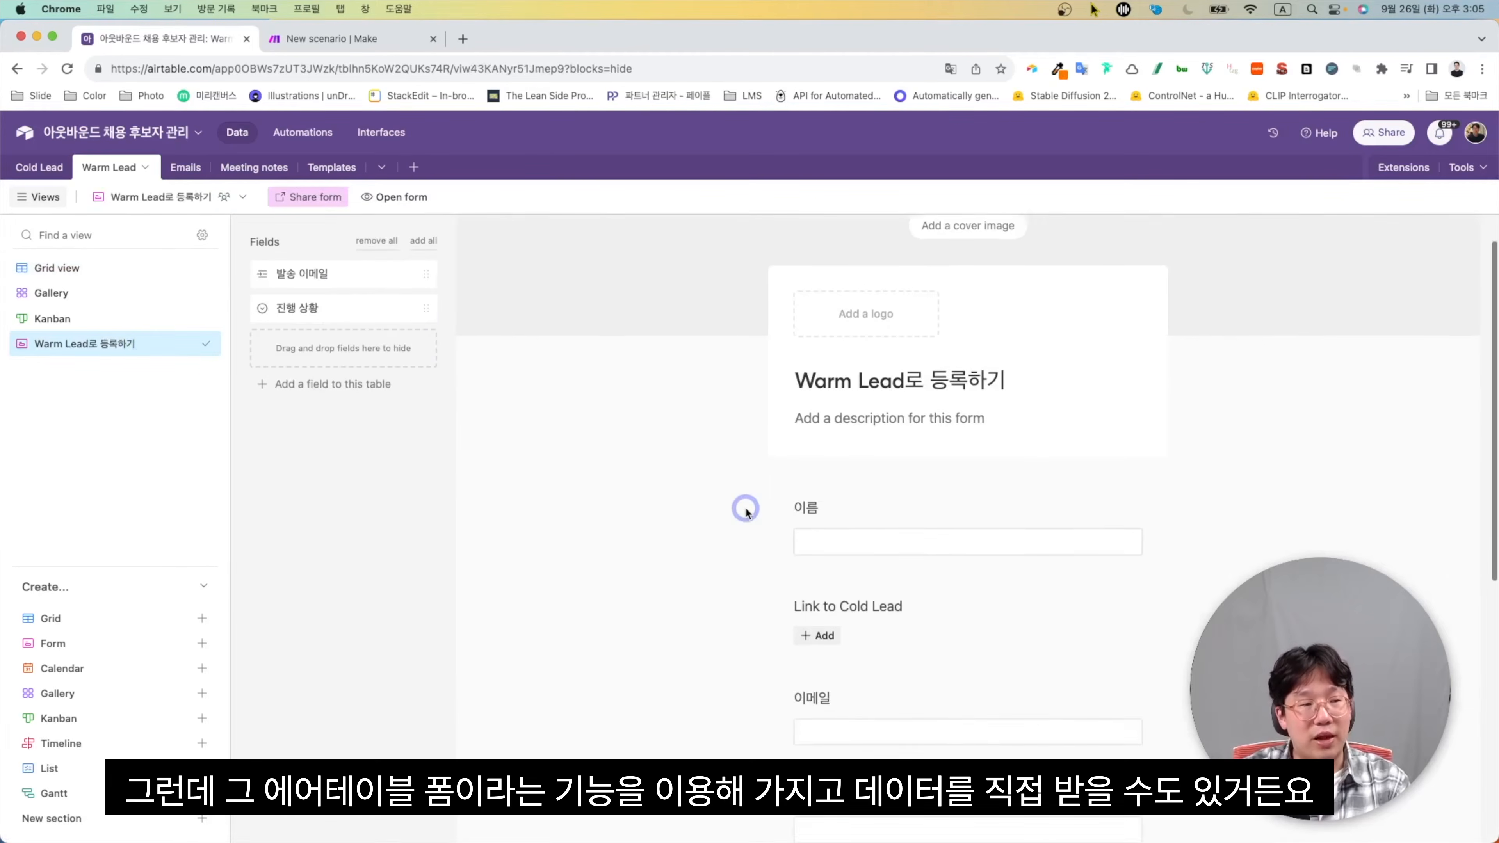
{"action": "left_click", "coordinate": [389, 198]}
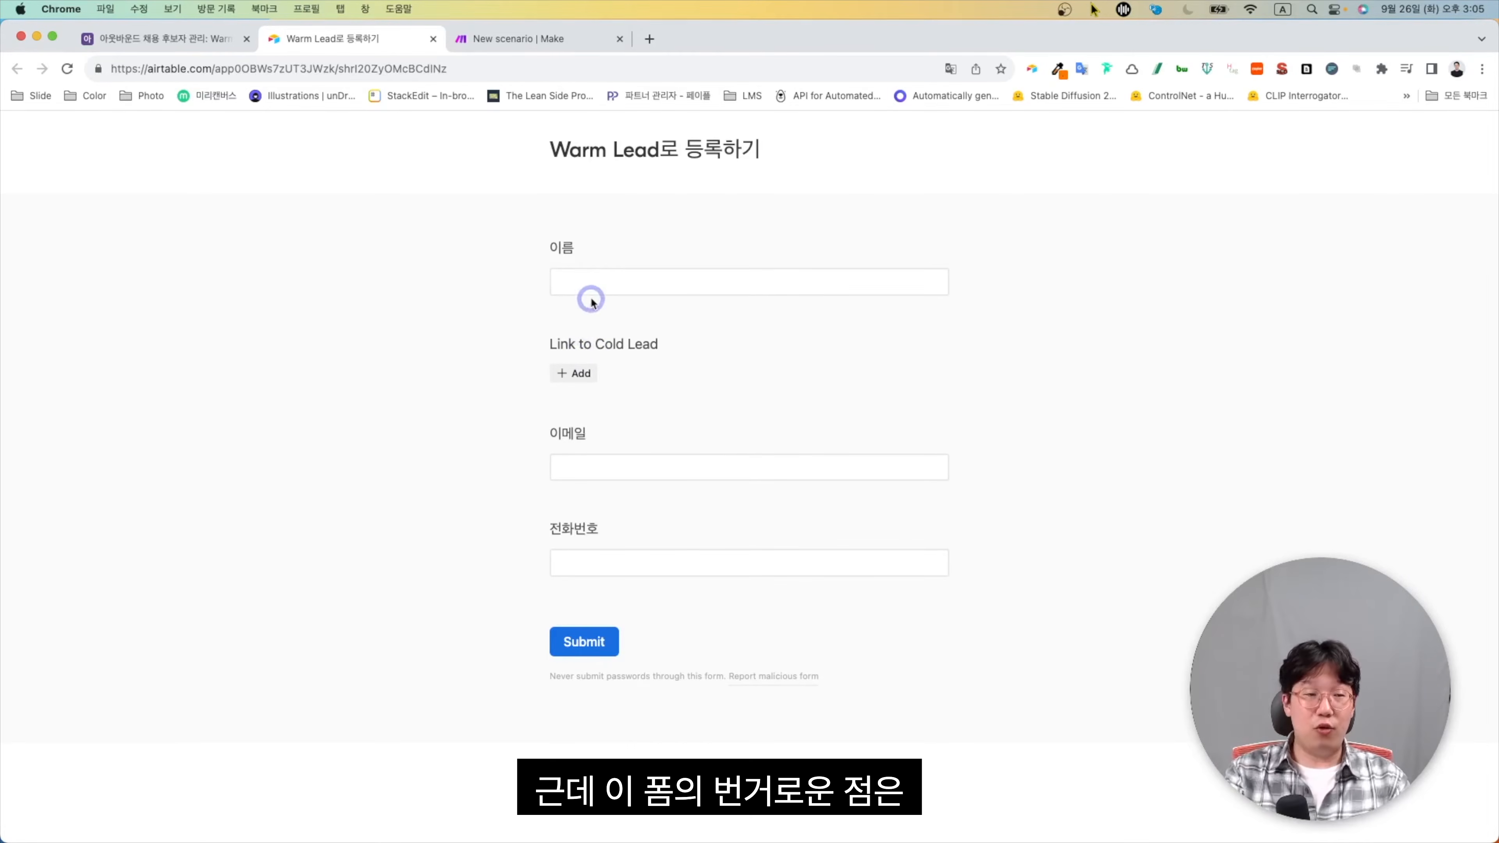
Focus the 이름 field on the live Warm Lead로 등록하기 form
{"action": "left_click", "coordinate": [595, 281]}
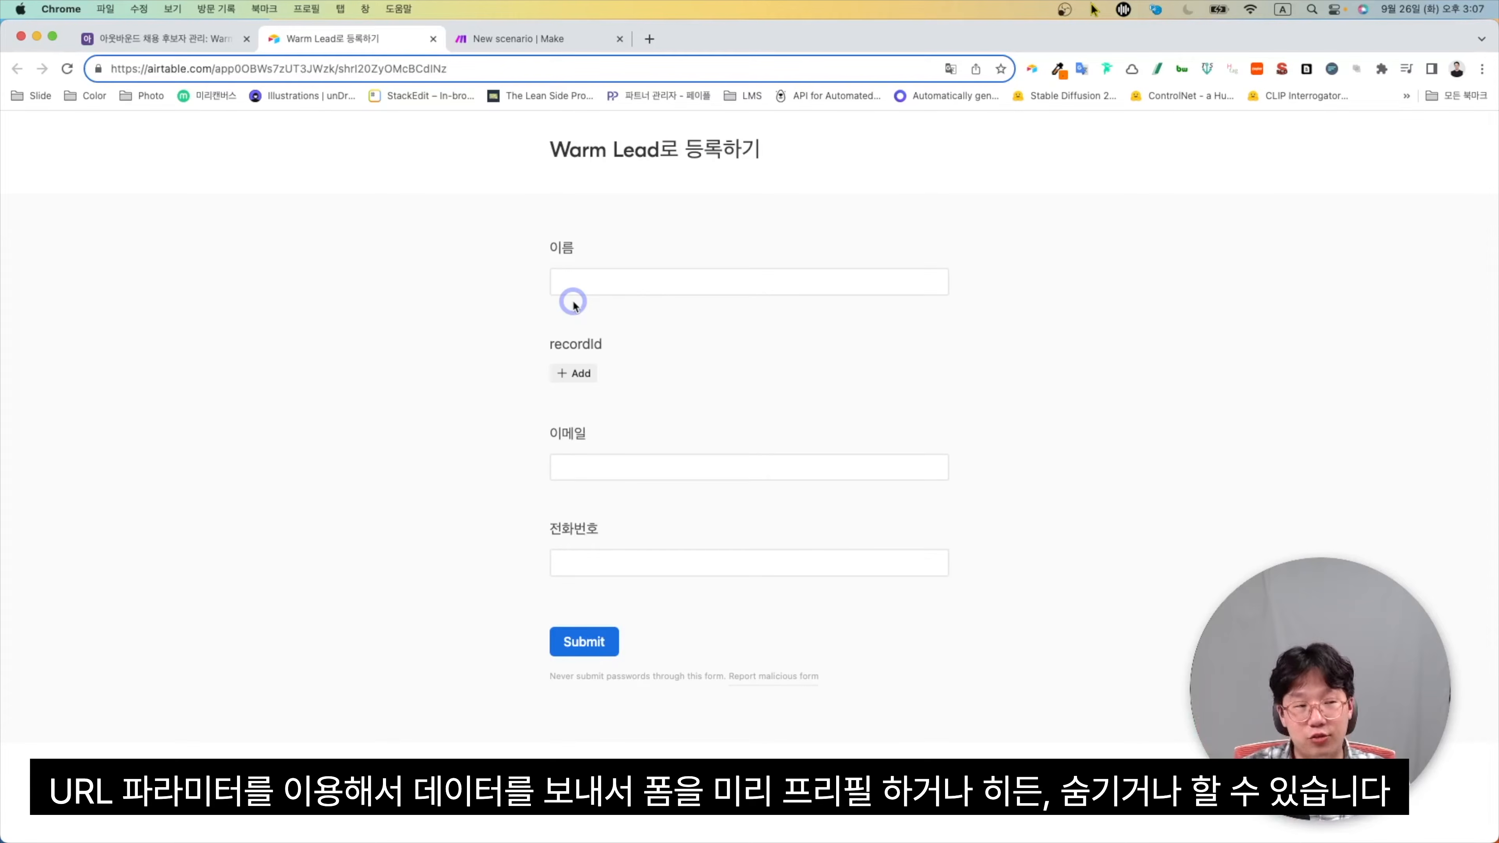
Append prefill_이름 with the lead's name and prefill_recordId with the copied record ID to the form URL
{"action": "type", "text": "?pre"}
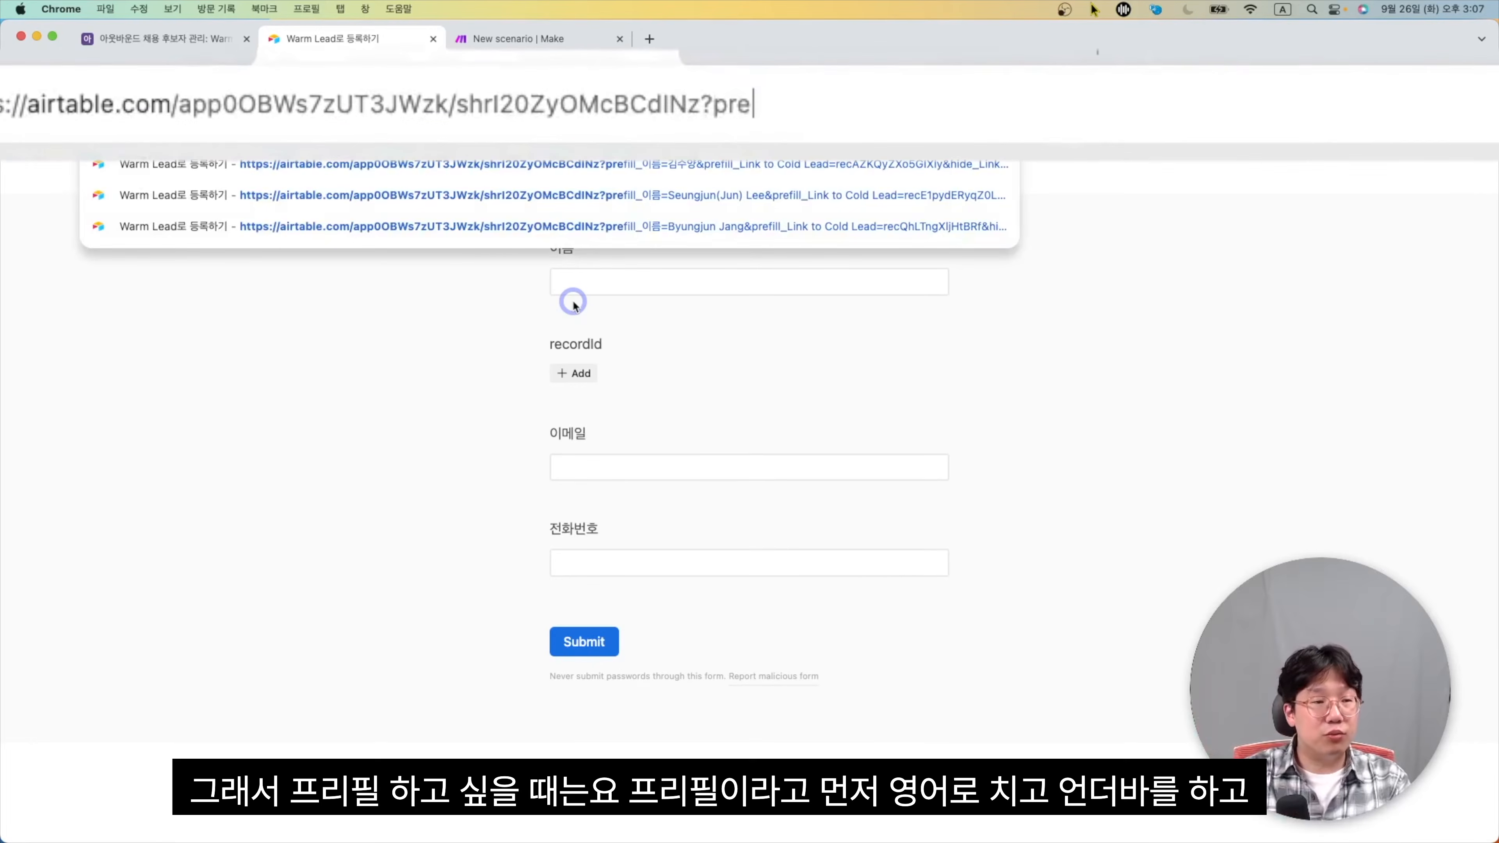
{"action": "type", "text": "fill"}
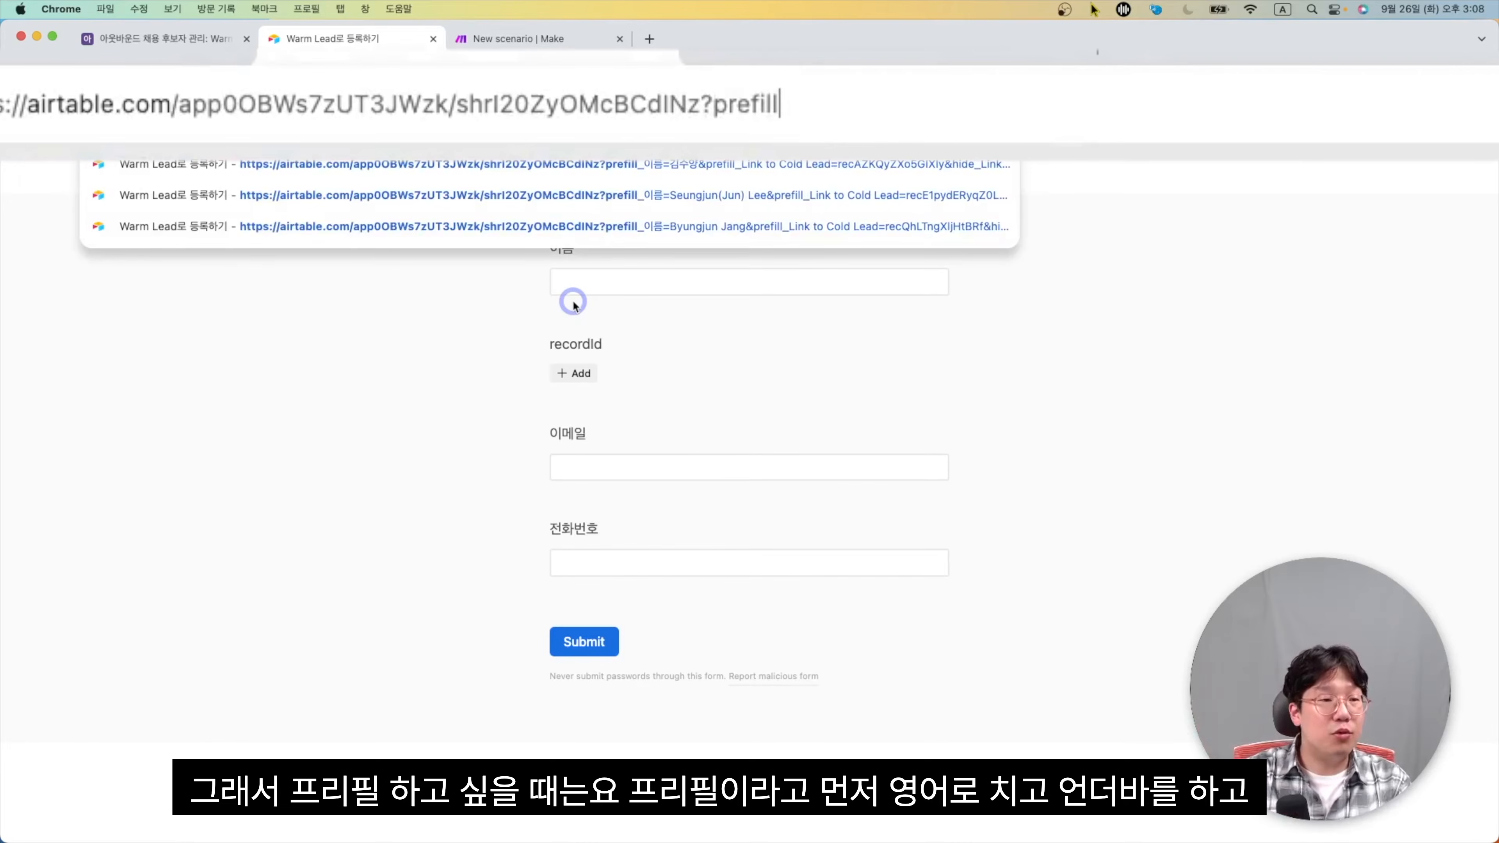
{"action": "type", "text": "_"}
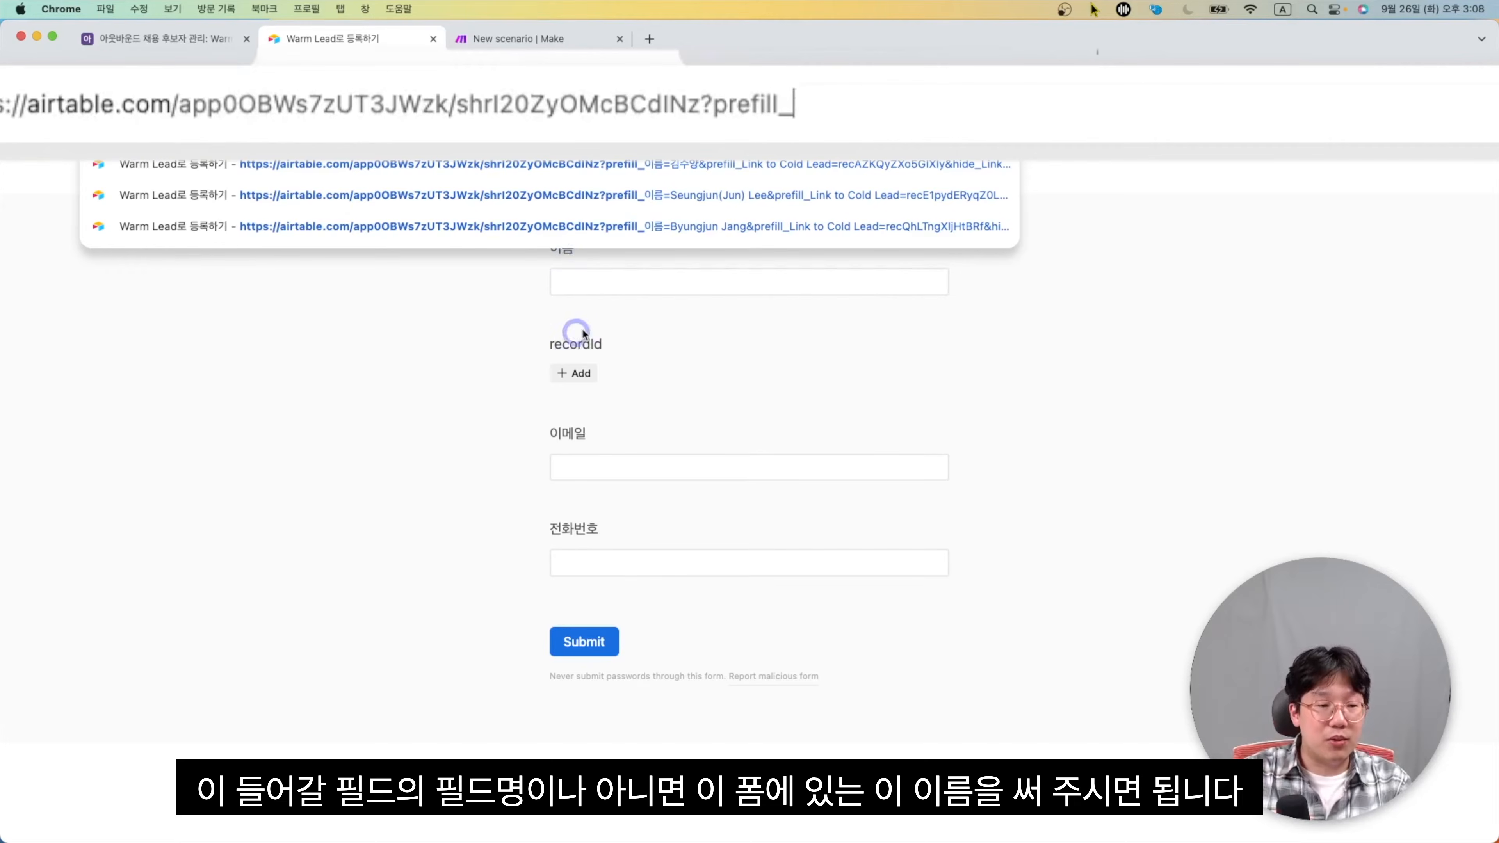
{"action": "type", "text": "d"}
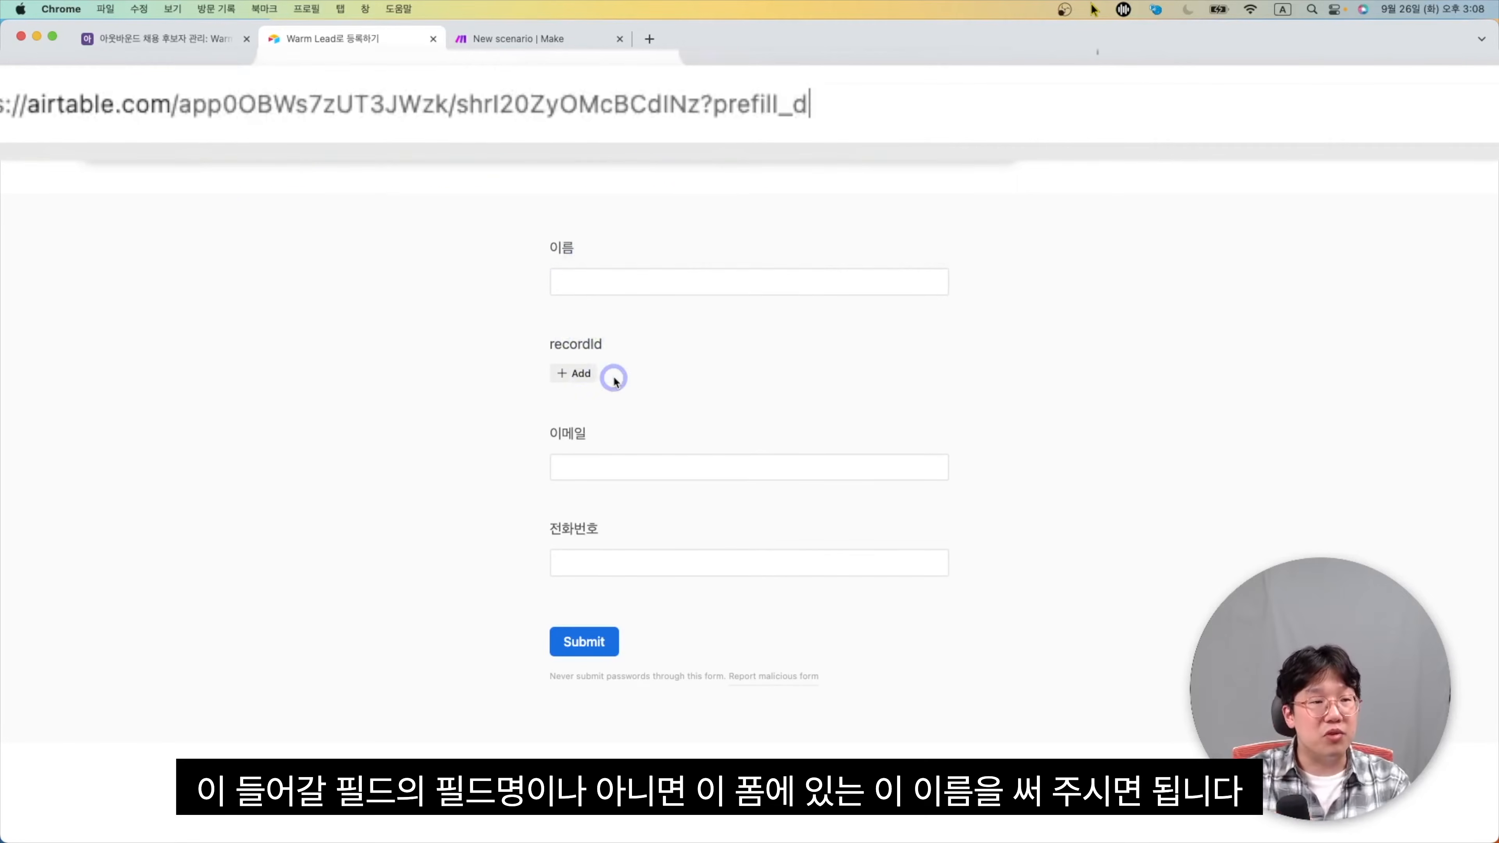
{"action": "key", "text": "BackSpace"}
{"action": "key", "text": "ctrl+space"}
{"action": "type", "text": "이름="}
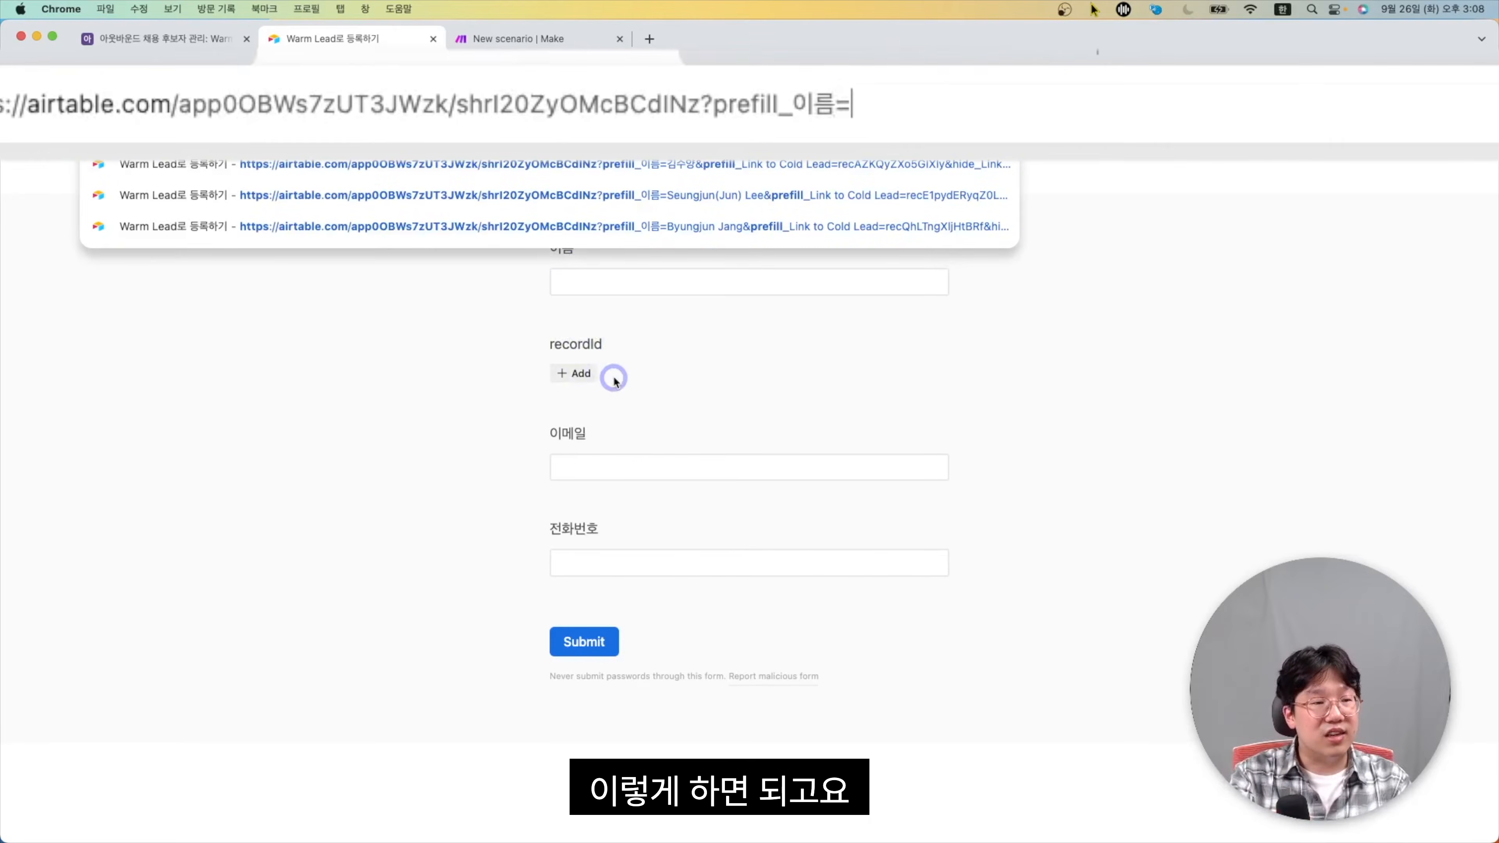
{"action": "key", "text": "ctrl+space"}
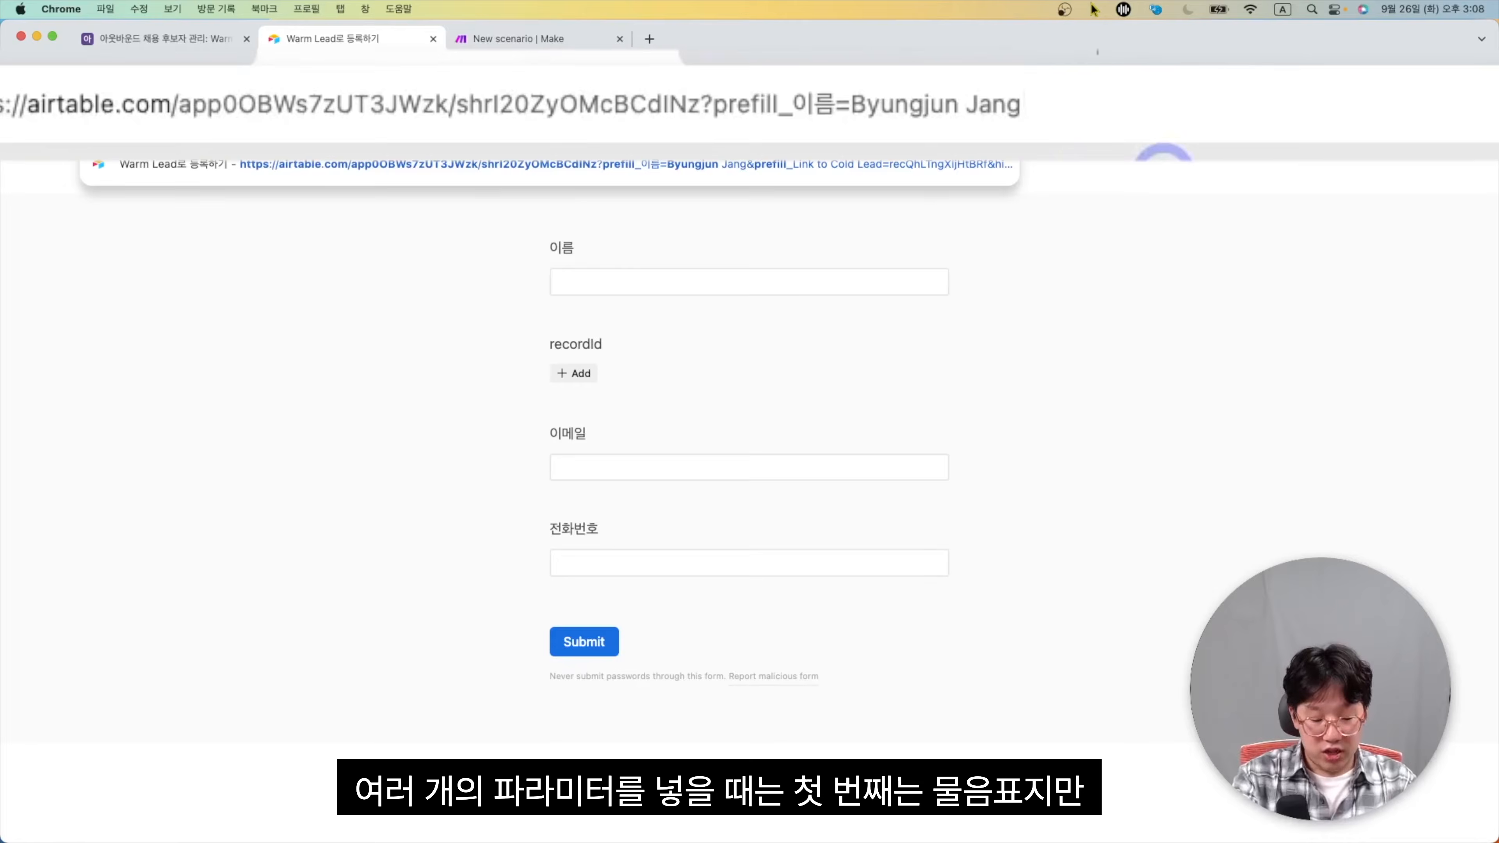
{"action": "type", "text": "&"}
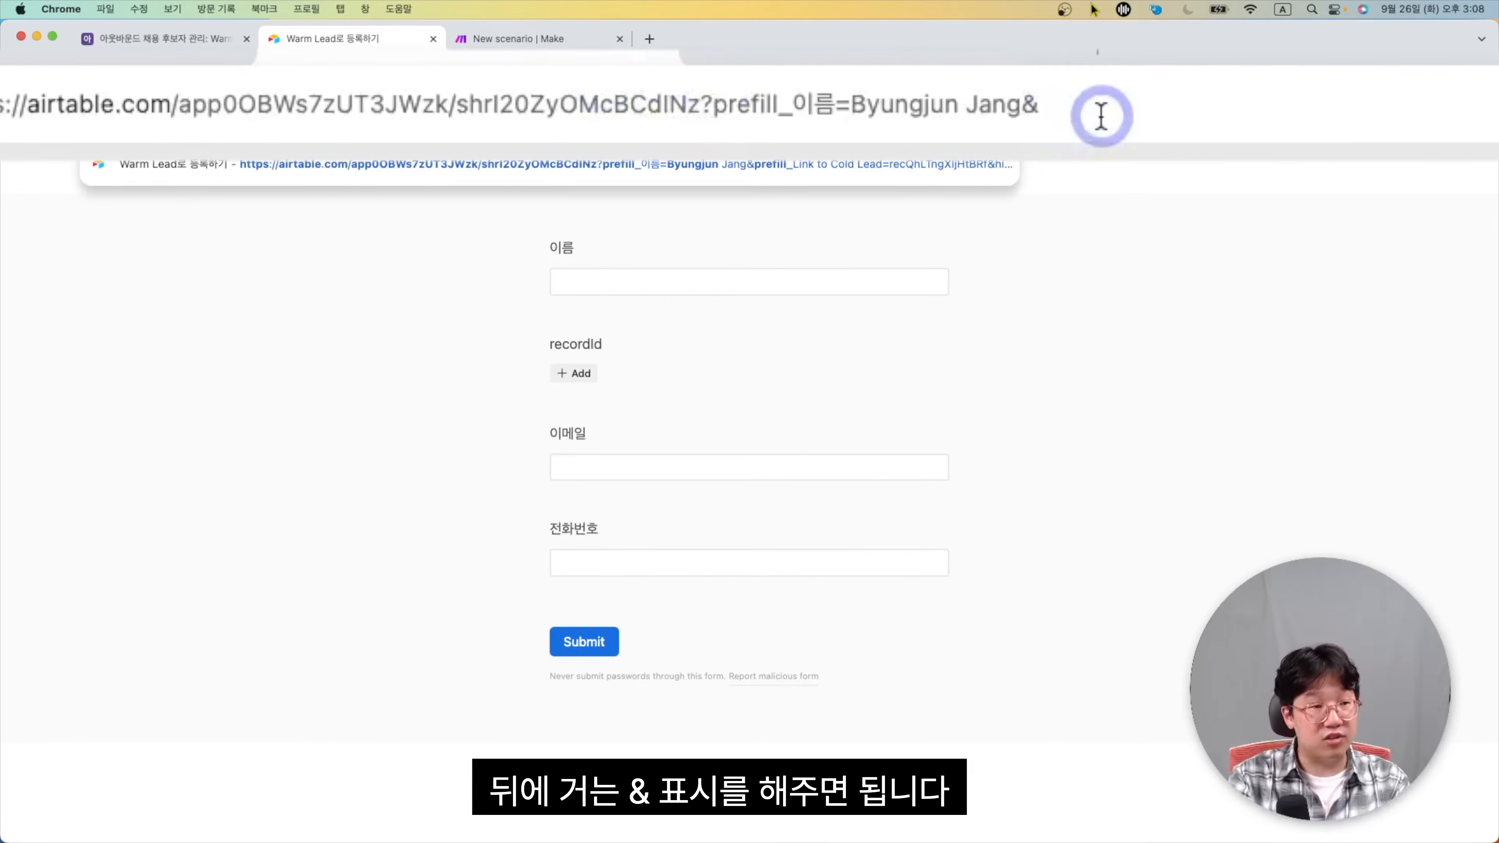
{"action": "type", "text": "prefill_"}
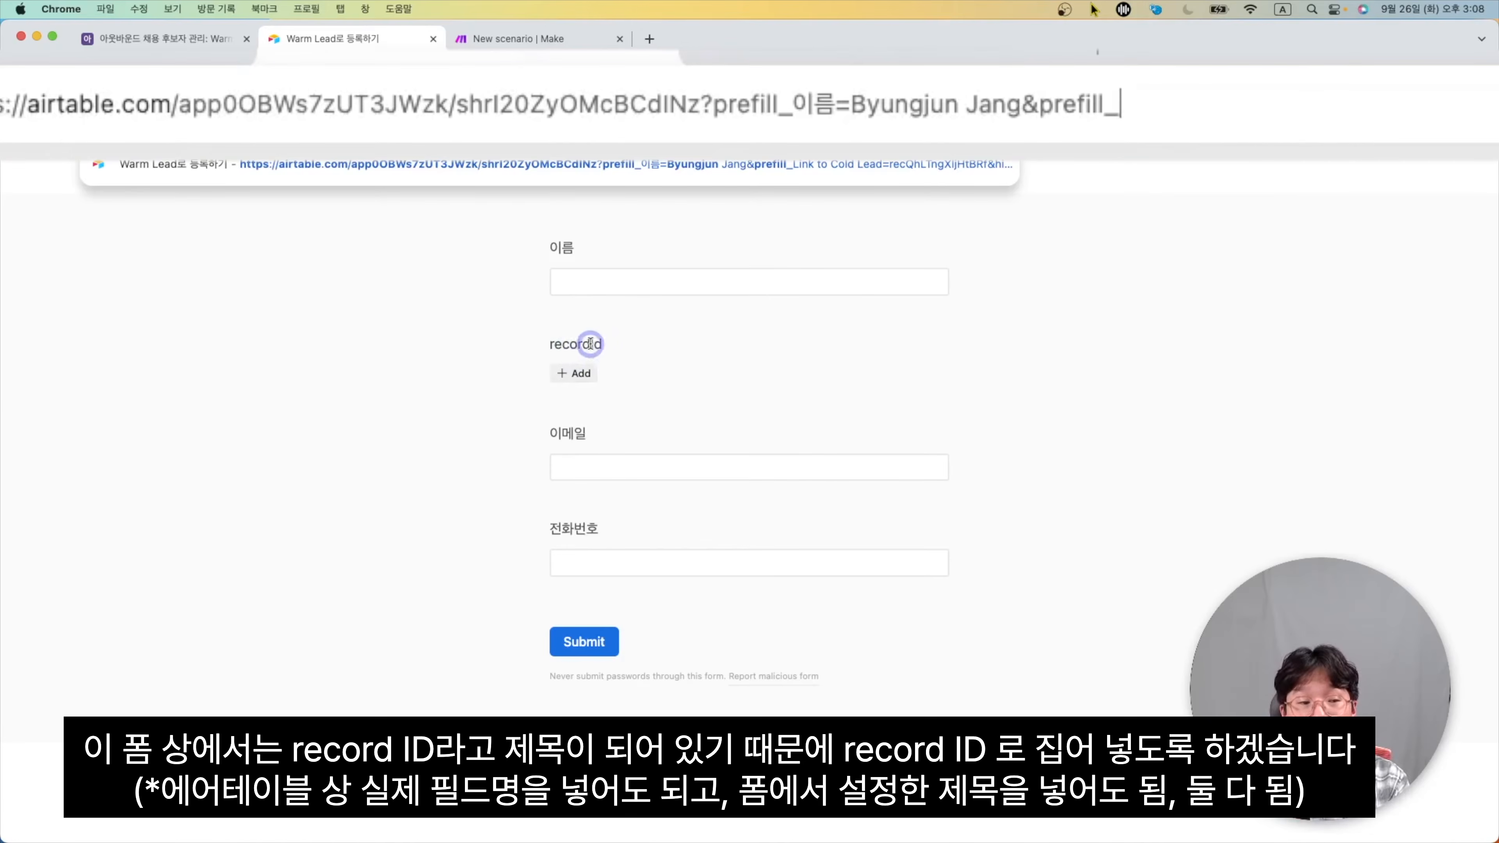
{"action": "type", "text": "recordId"}
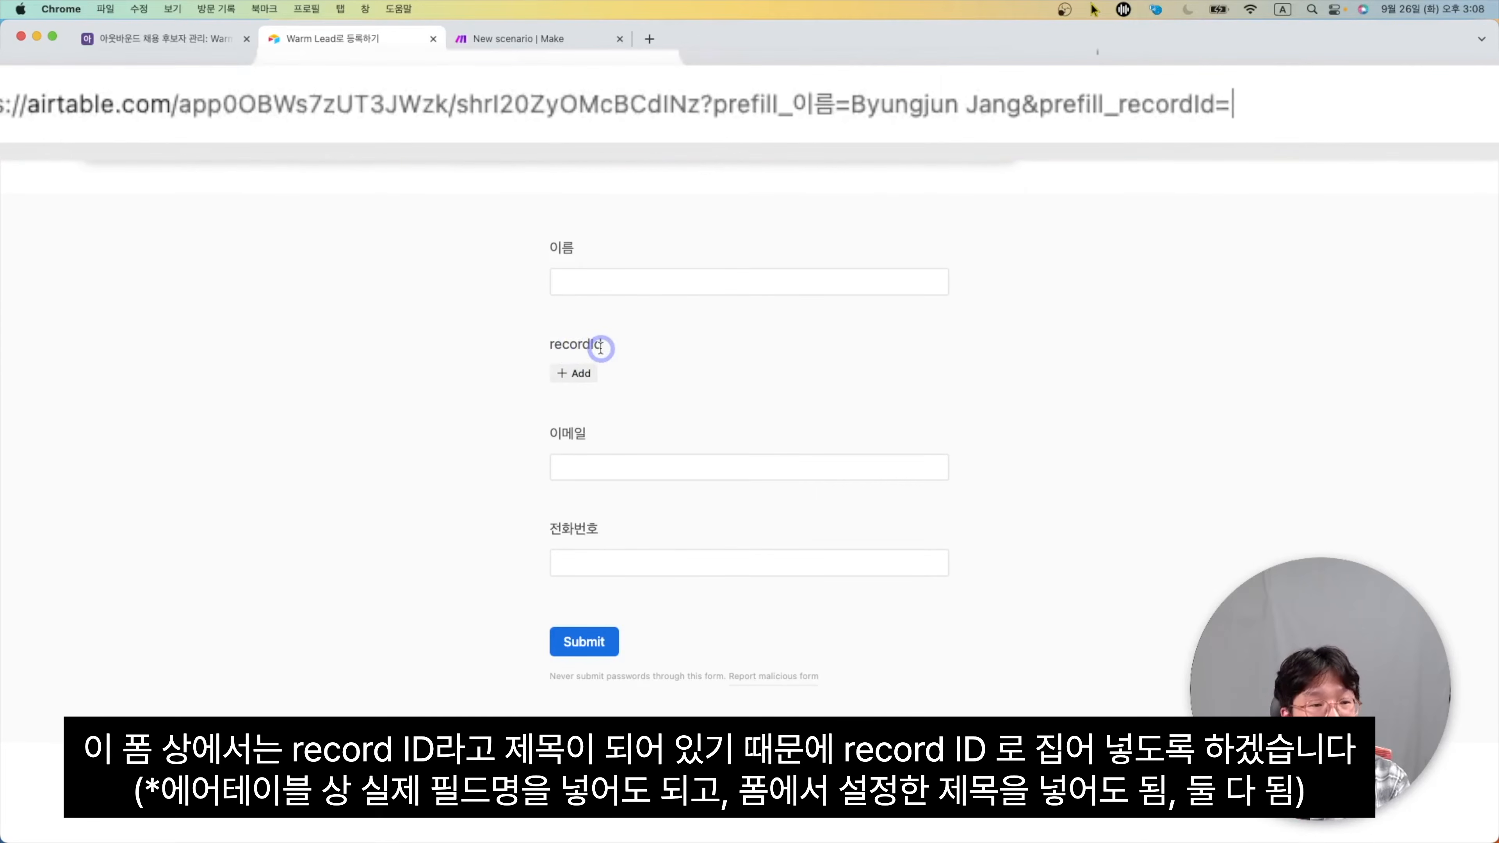
{"action": "type", "text": "="}
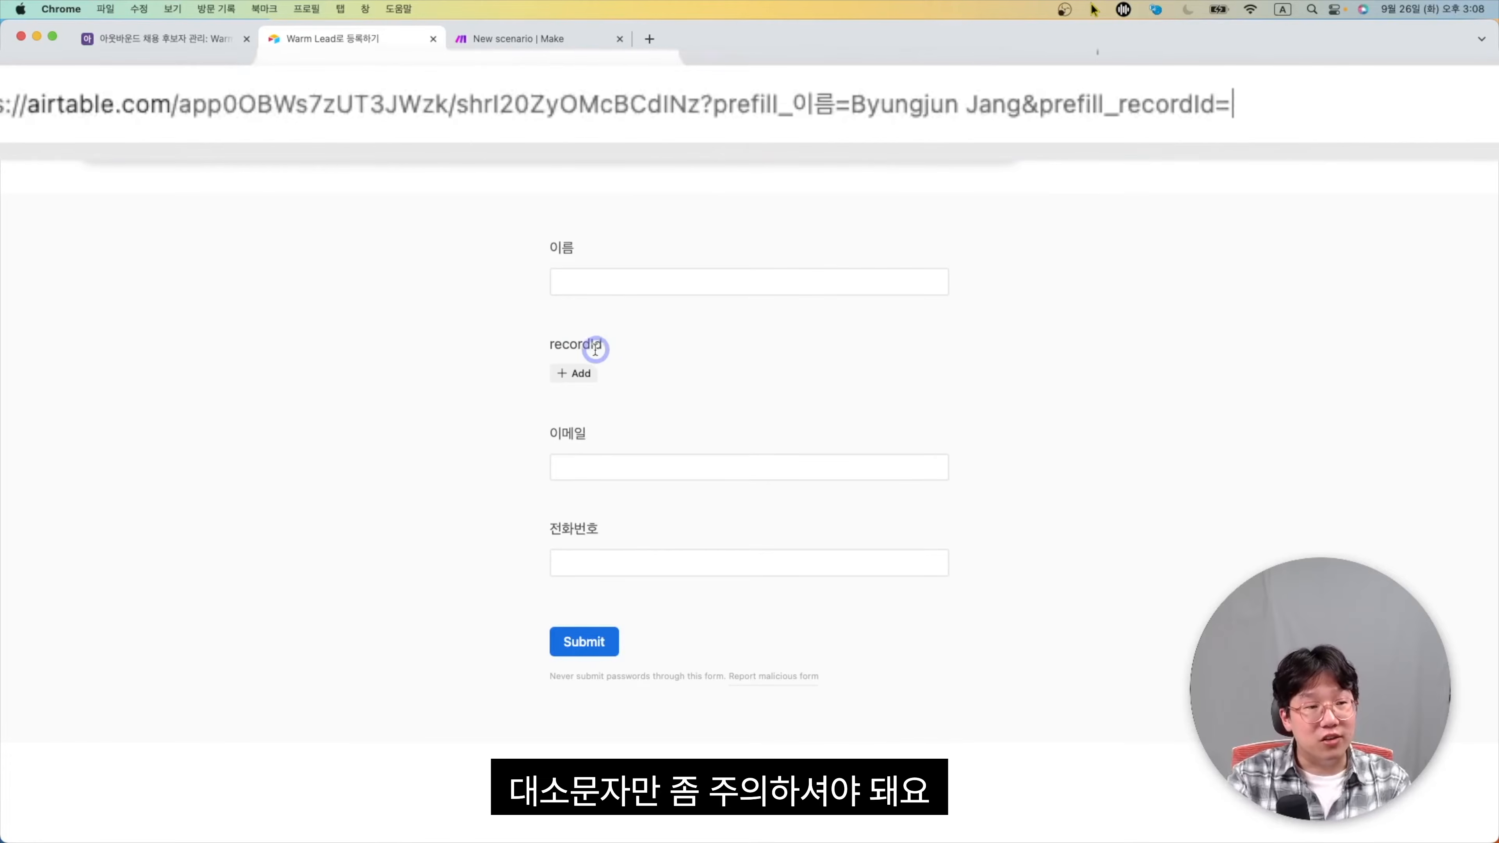
{"action": "type", "text": "recQhLTngXljHtBRf"}
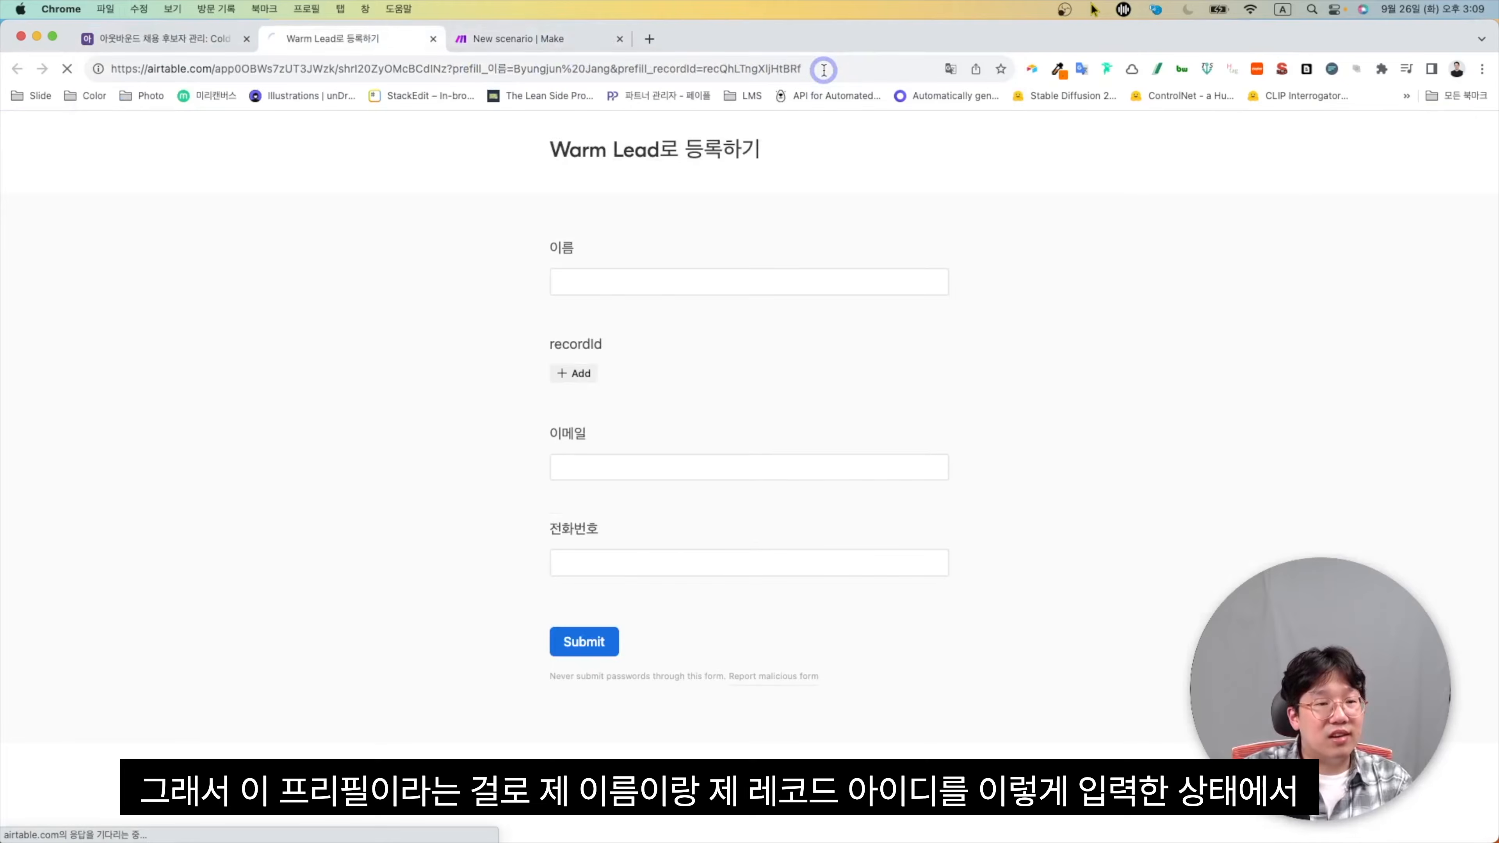
Load the form with 이름 and recordId prefilled, then append &hi to the end of its URL
{"action": "key", "text": "Return"}
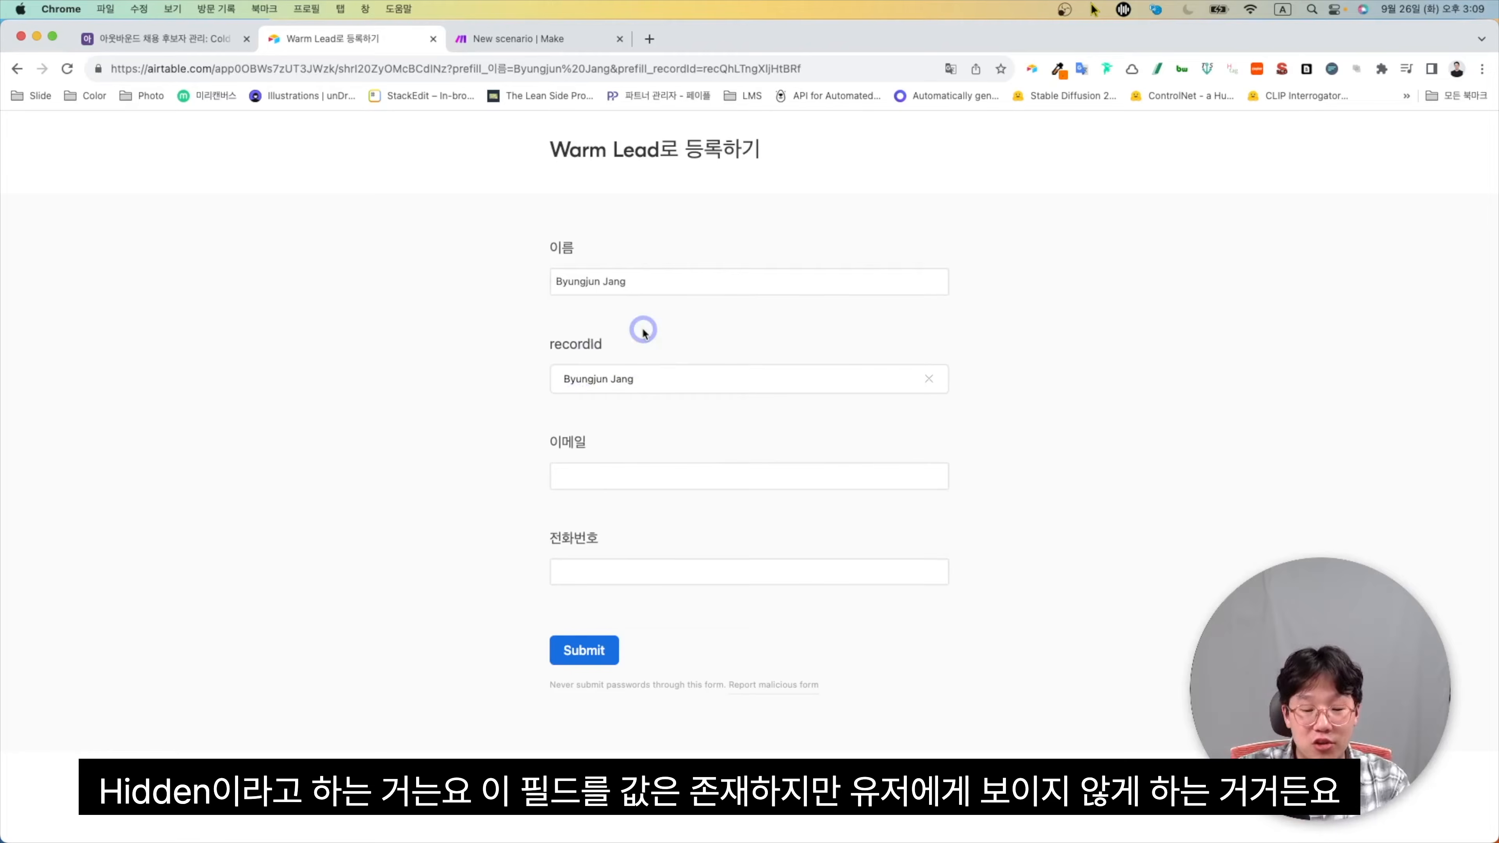
{"action": "left_click", "coordinate": [848, 69]}
{"action": "left_click", "coordinate": [857, 69]}
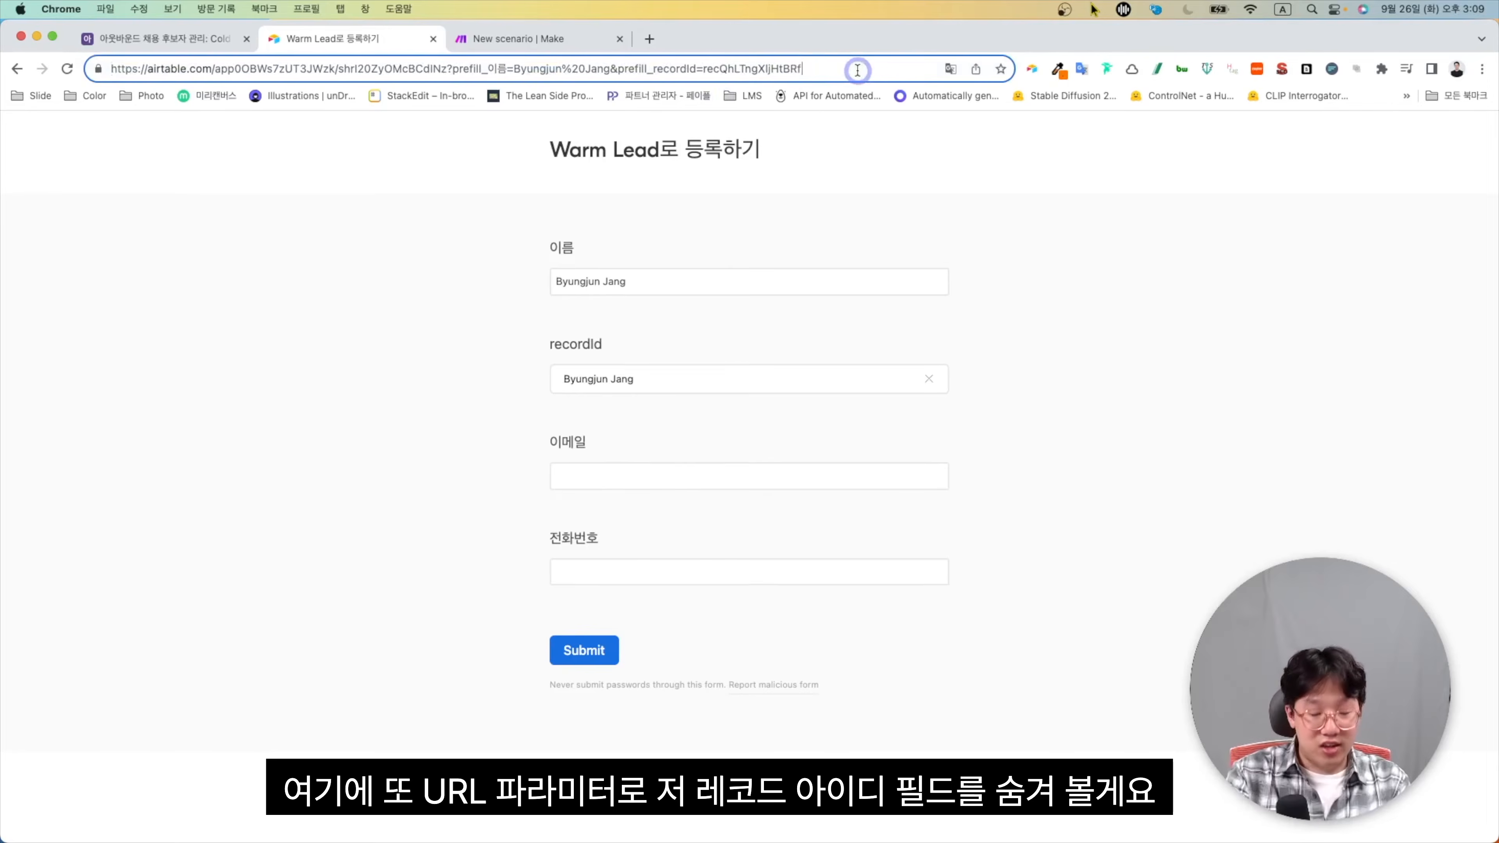
{"action": "type", "text": "&"}
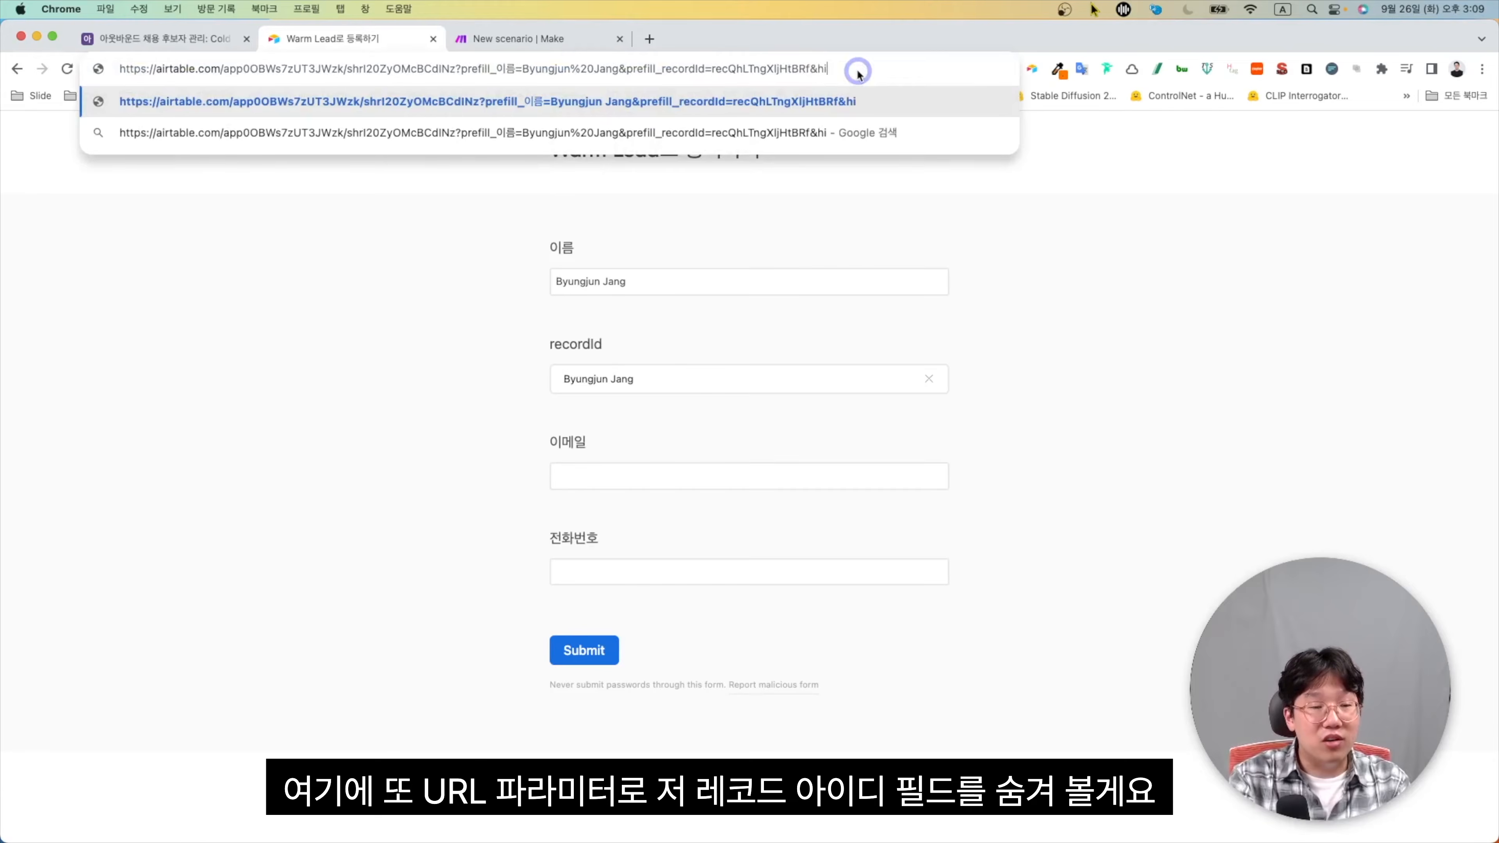
{"action": "type", "text": "hi"}
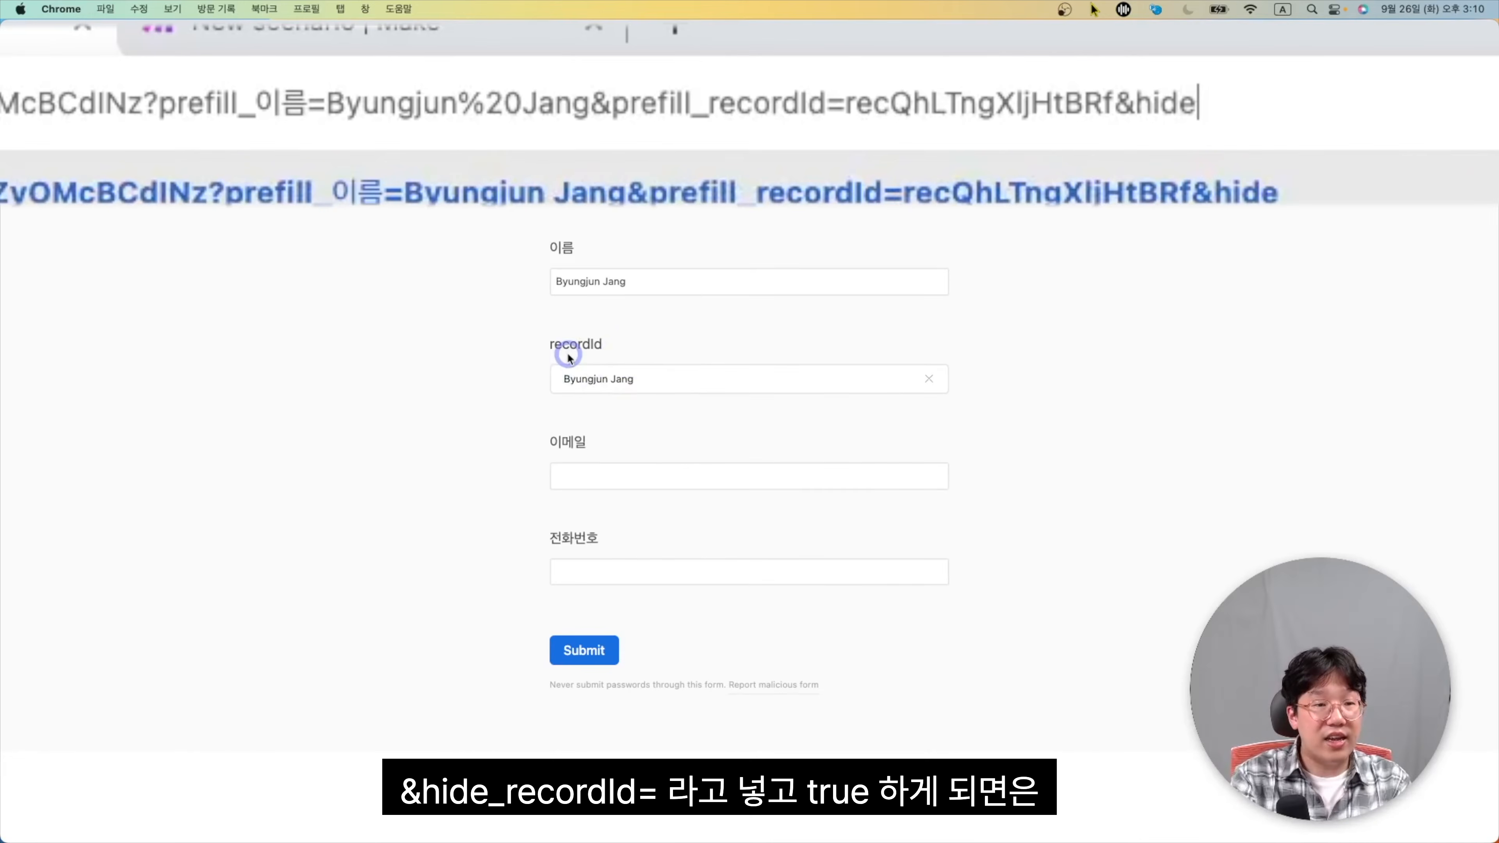
Add hide_recordId=true to the Warm Lead form link, copy it, and return to Cold Lead
{"action": "type", "text": "_"}
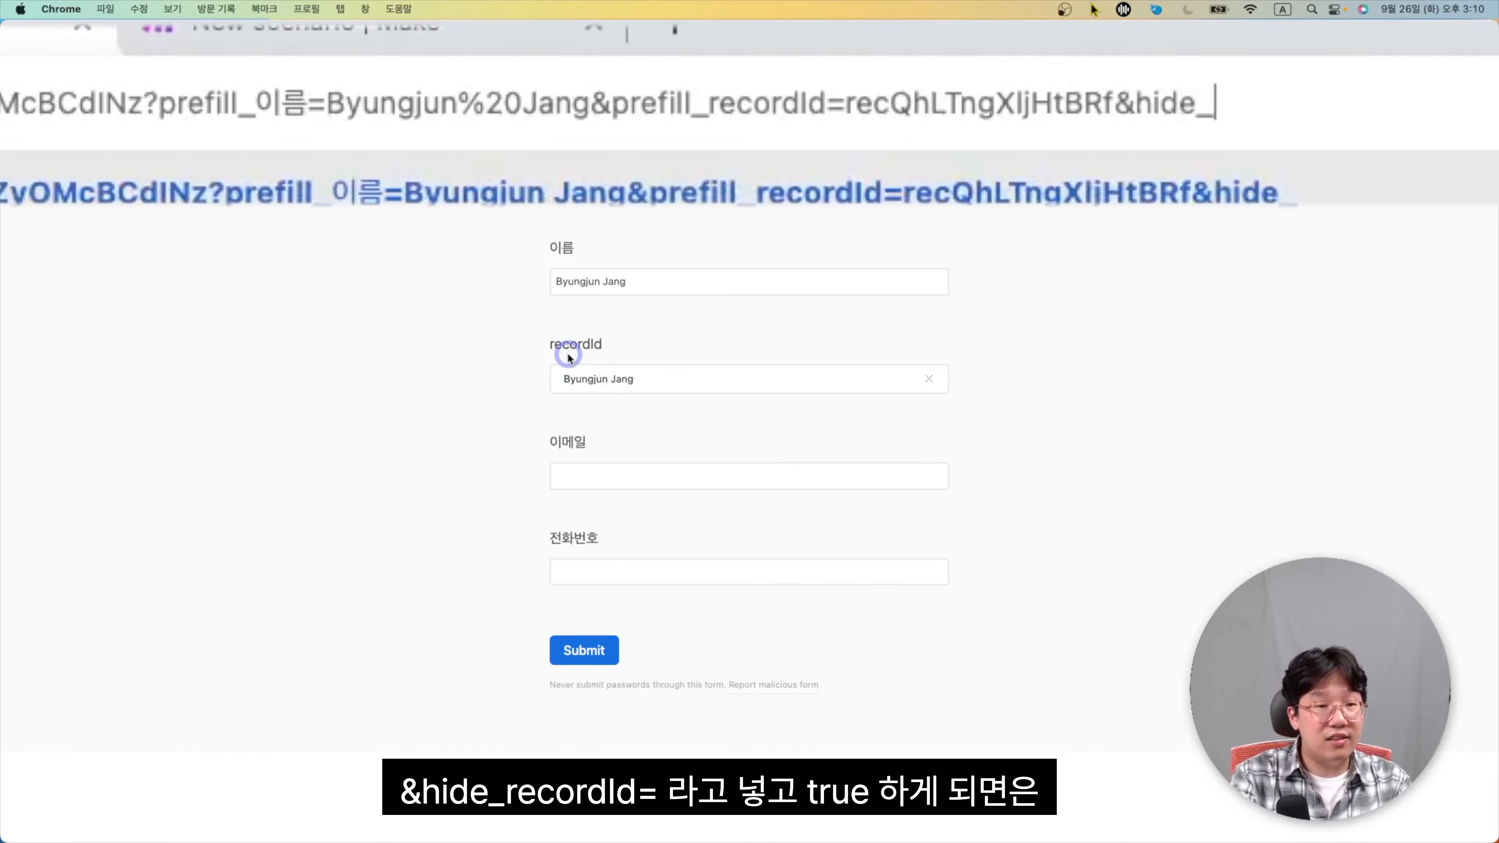
{"action": "type", "text": "recordId"}
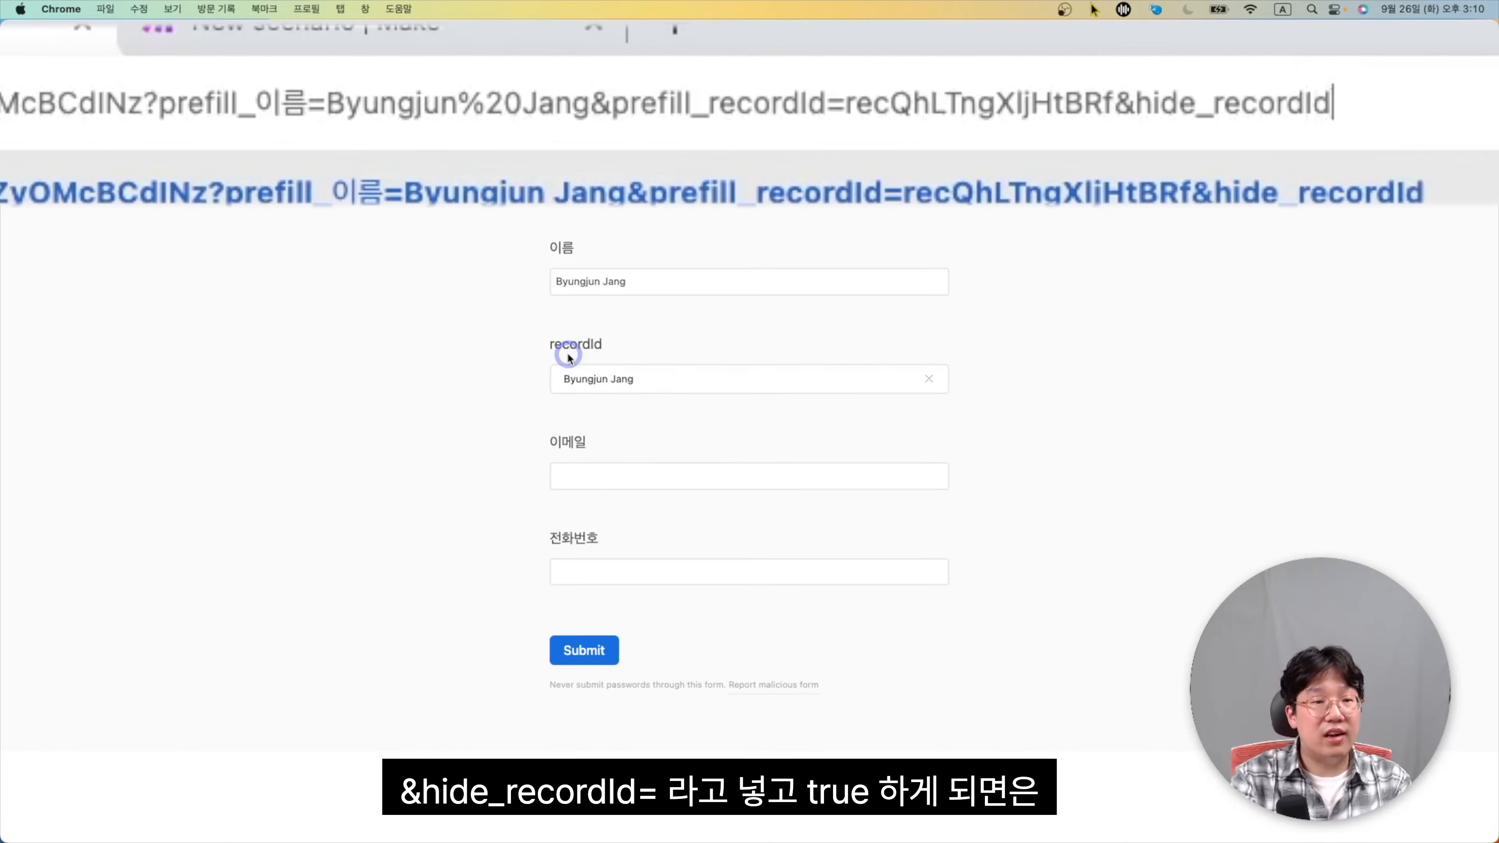
{"action": "type", "text": "=true"}
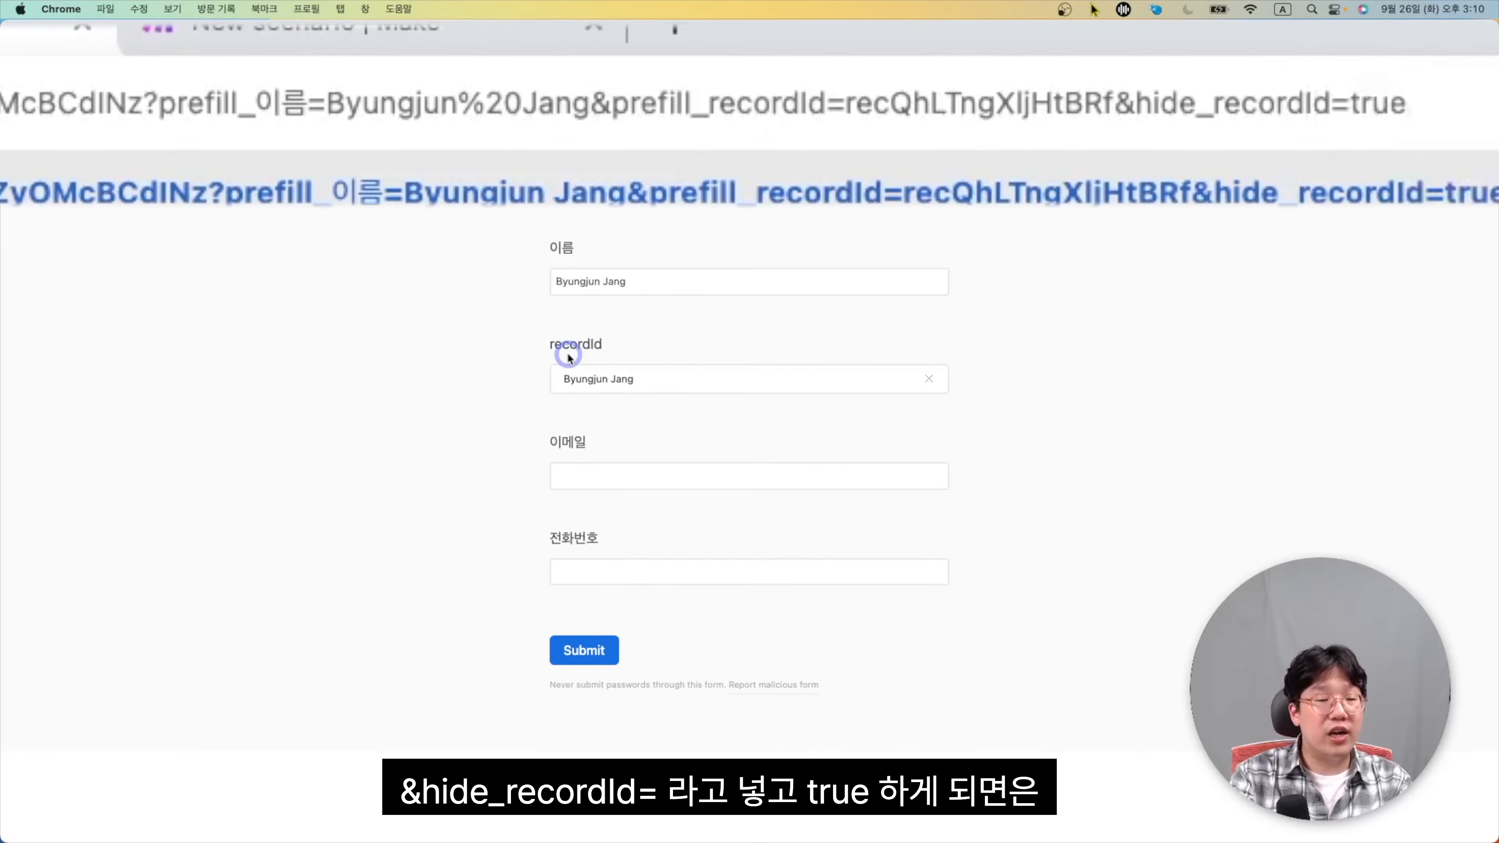
{"action": "key", "text": "Return"}
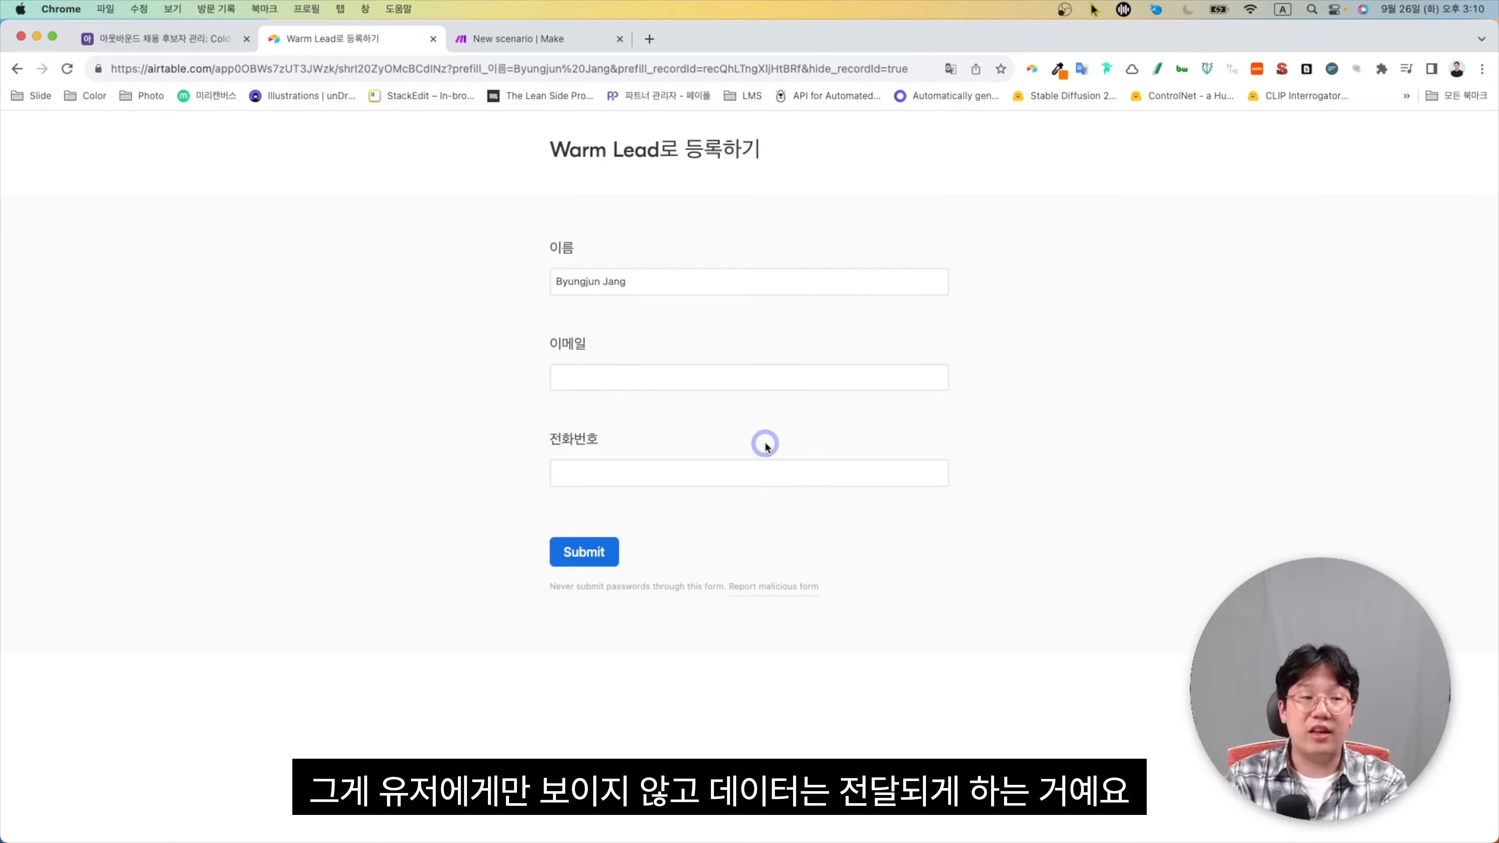
{"action": "left_click", "coordinate": [702, 75]}
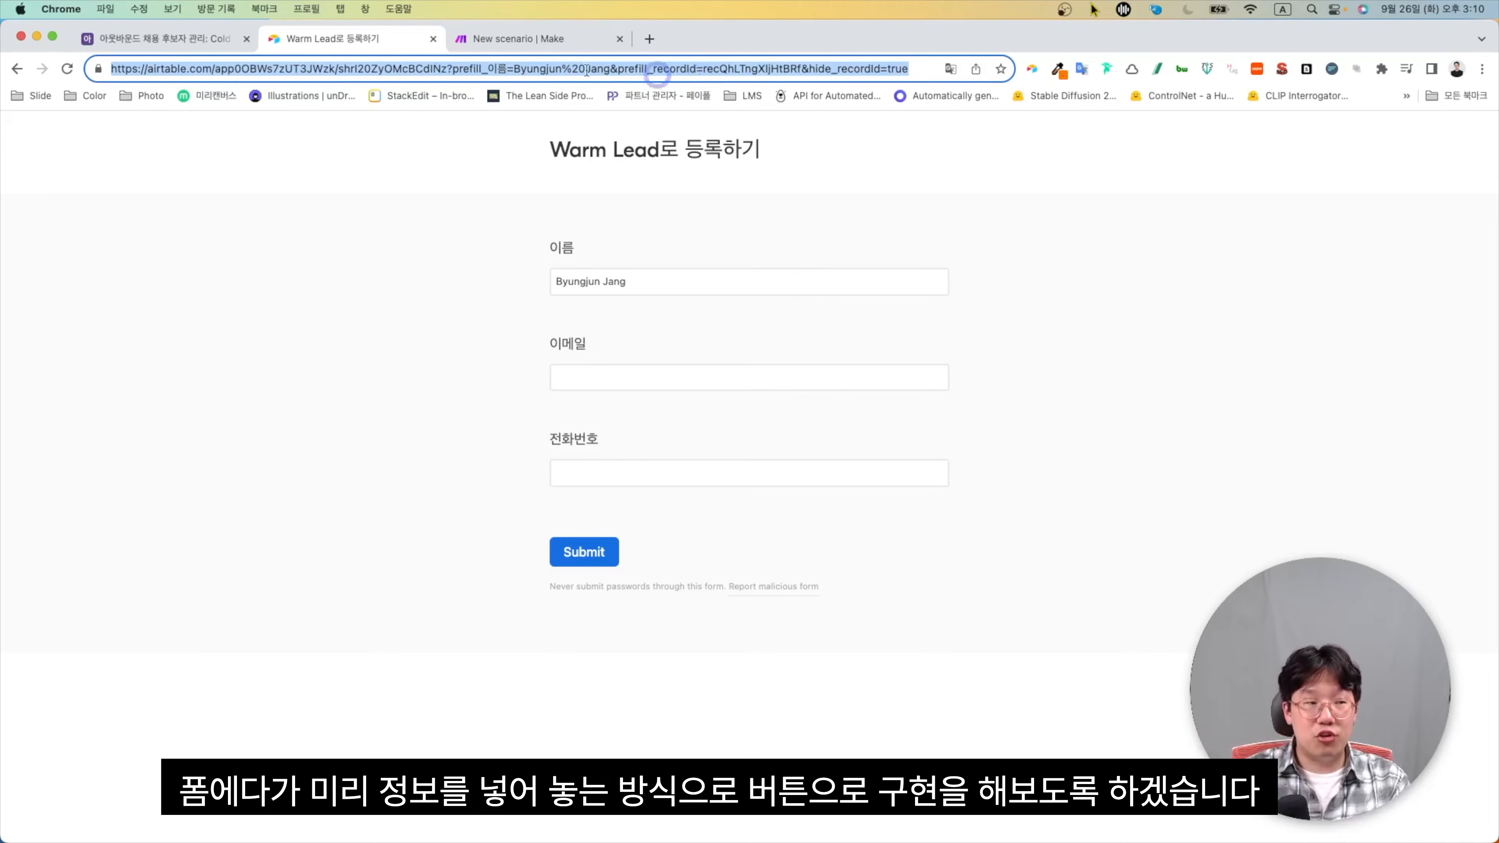
{"action": "left_click", "coordinate": [200, 39]}
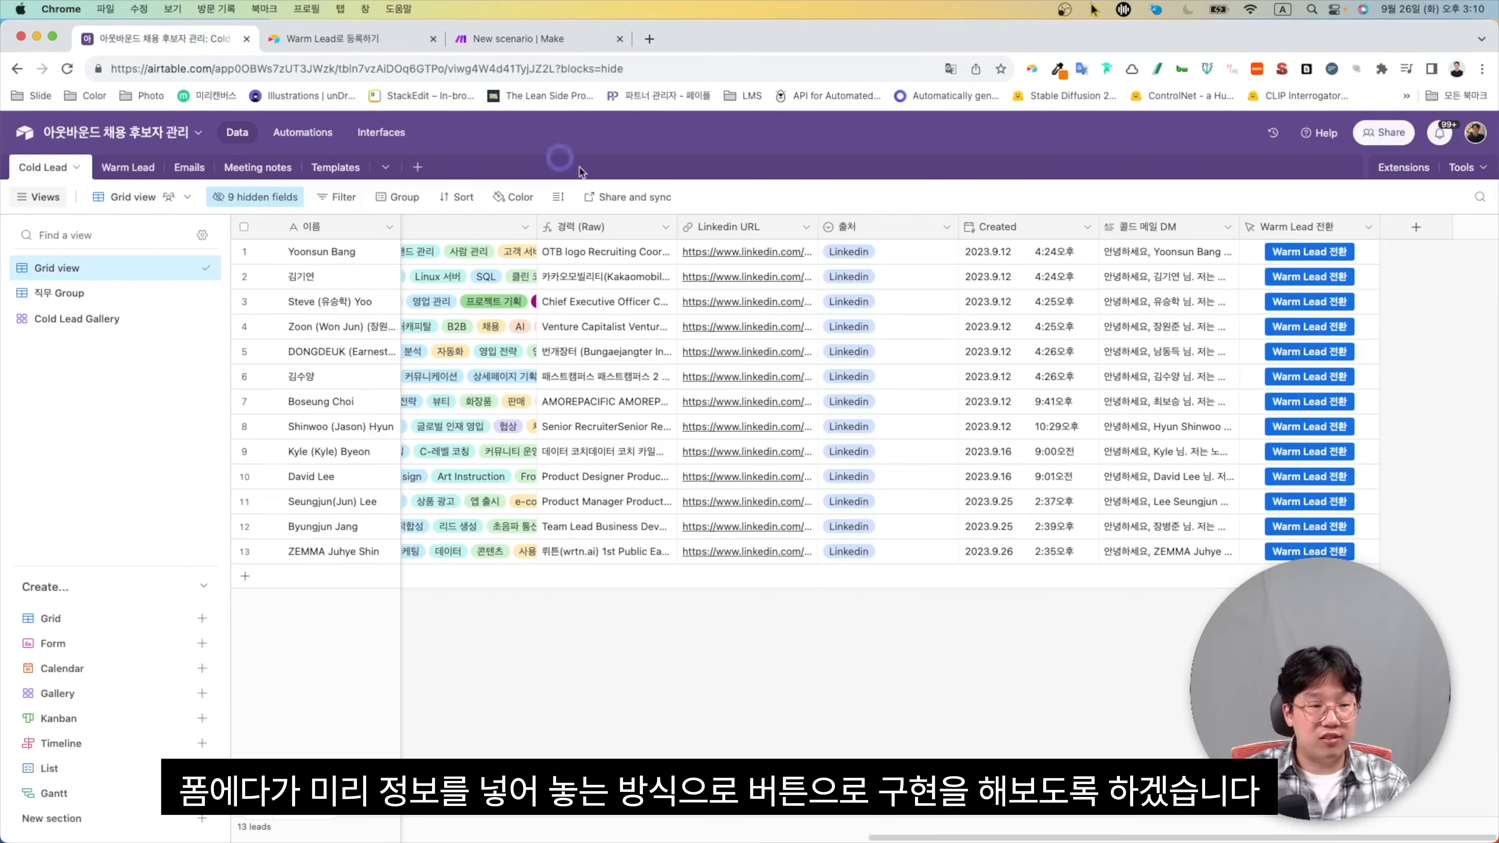
Replace the Warm Lead 전환 button's webhook formula with the pasted form prefill link
{"action": "left_click", "coordinate": [1368, 229]}
{"action": "left_click", "coordinate": [1327, 259]}
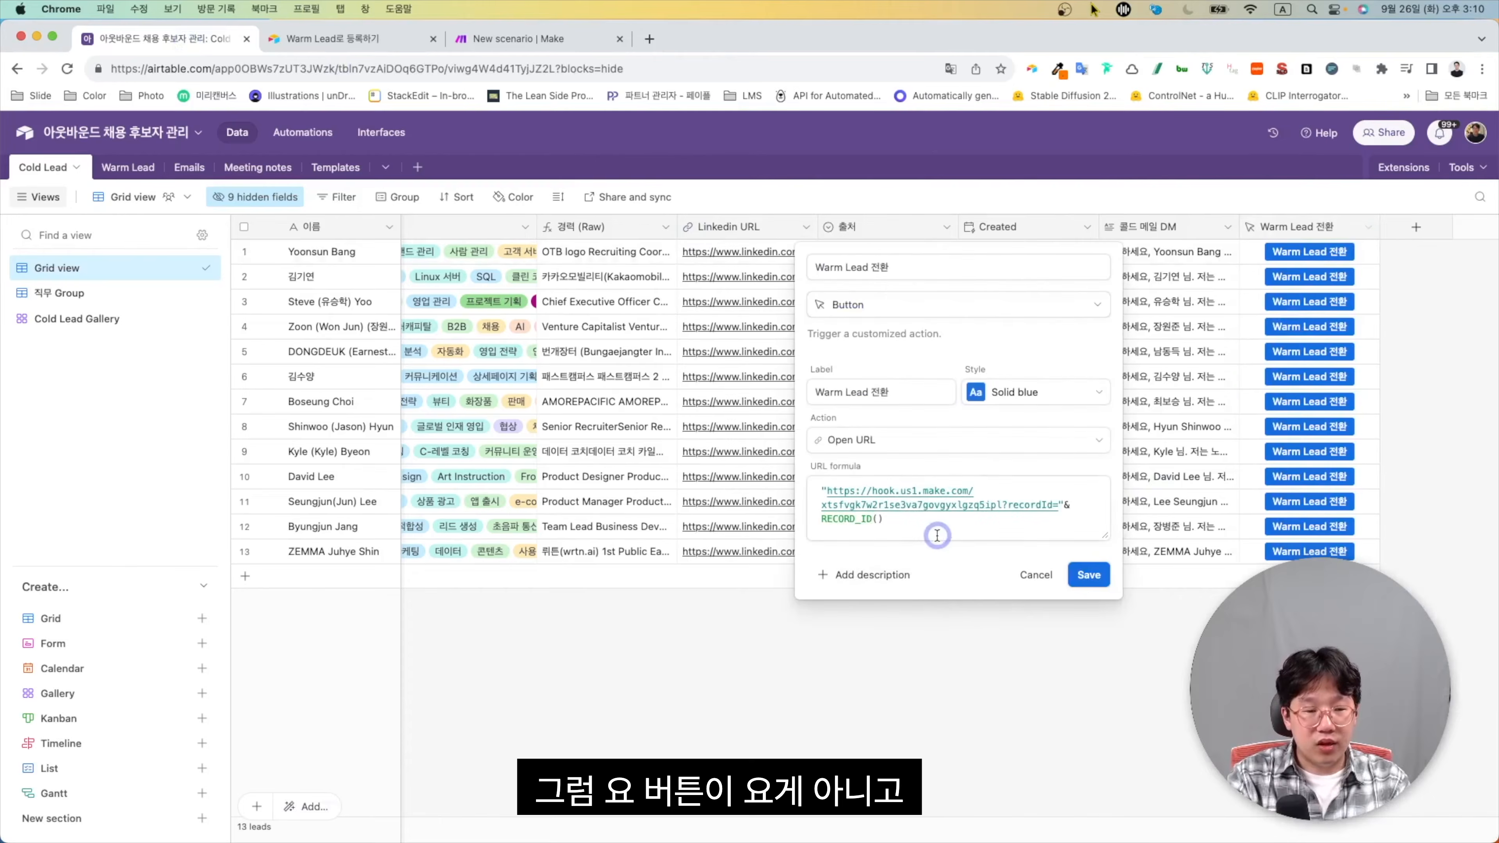
{"action": "left_click_drag", "start_coordinate": [884, 519], "coordinate": [731, 435]}
{"action": "key", "text": "BackSpace"}
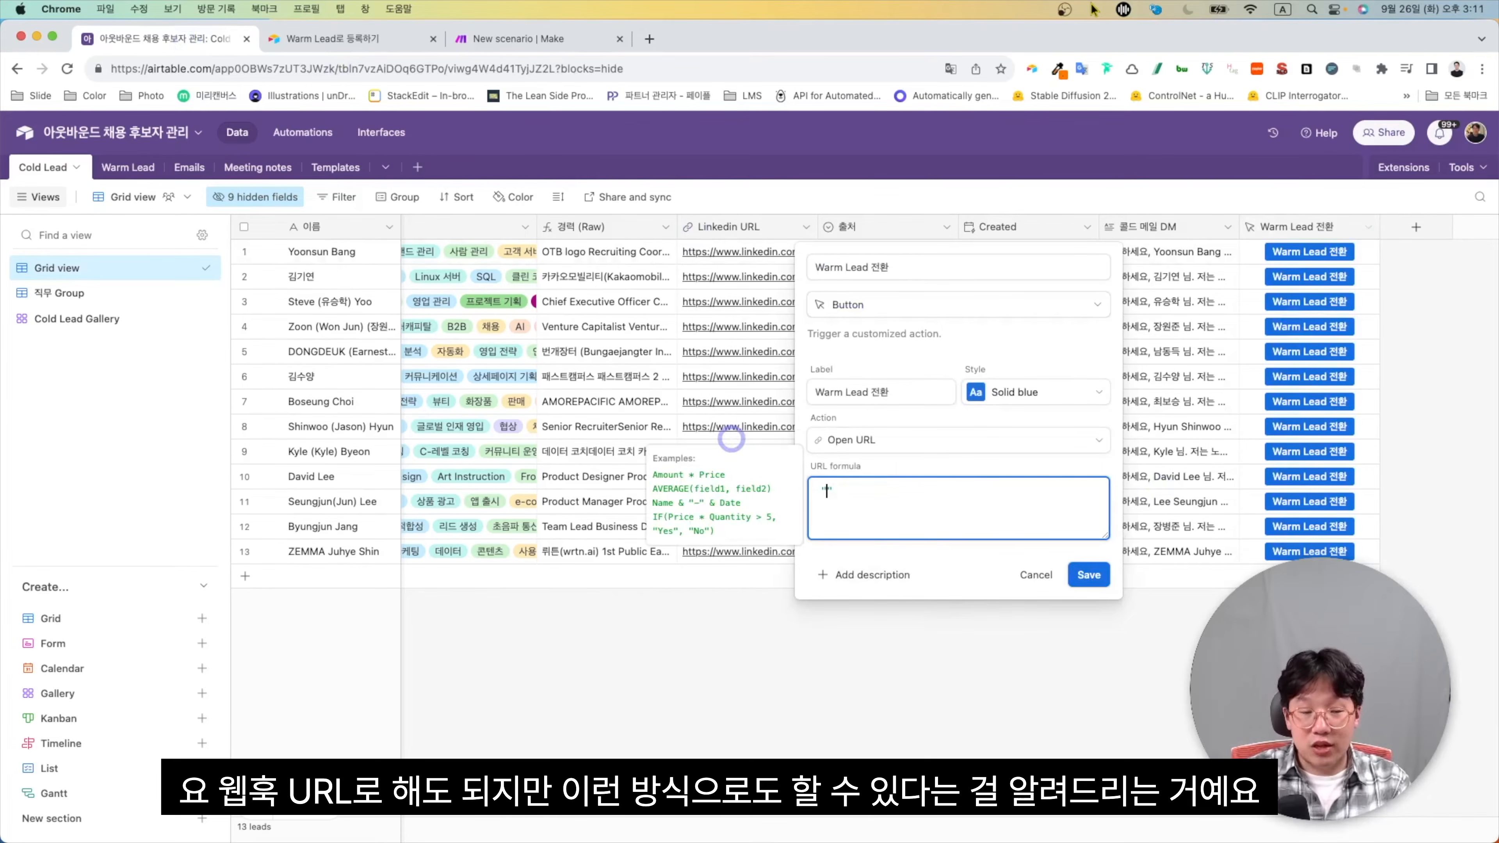
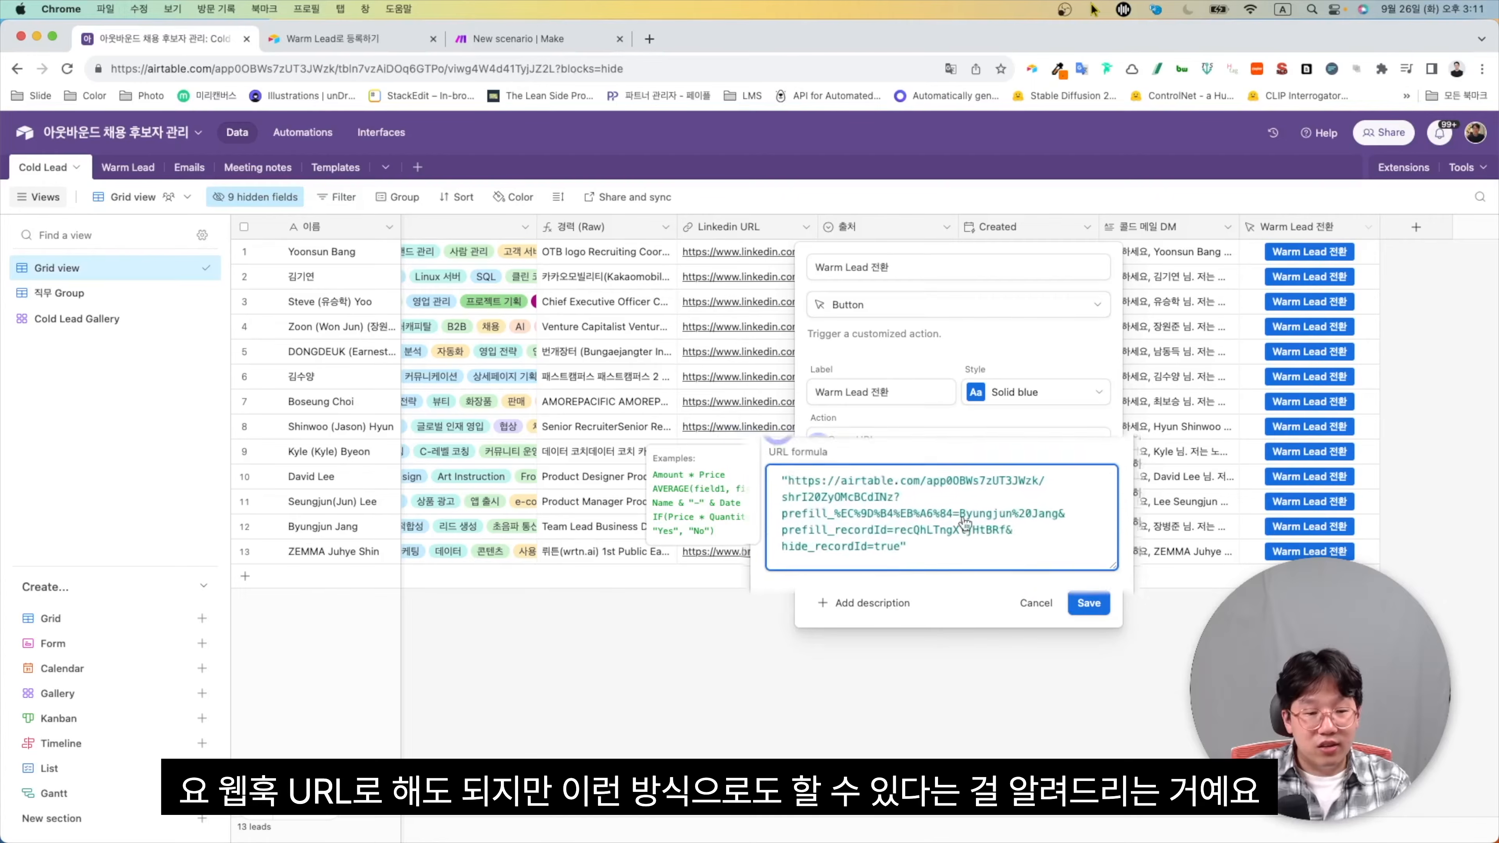
Make the link prefill 이름 from the {이름} field instead of hardcoded values
{"action": "left_click", "coordinate": [567, 470]}
{"action": "key", "text": "super+shift+Down"}
{"action": "key", "text": "BackSpace"}
{"action": "key", "text": "Caps_Lock"}
{"action": "type", "text": "이름"}
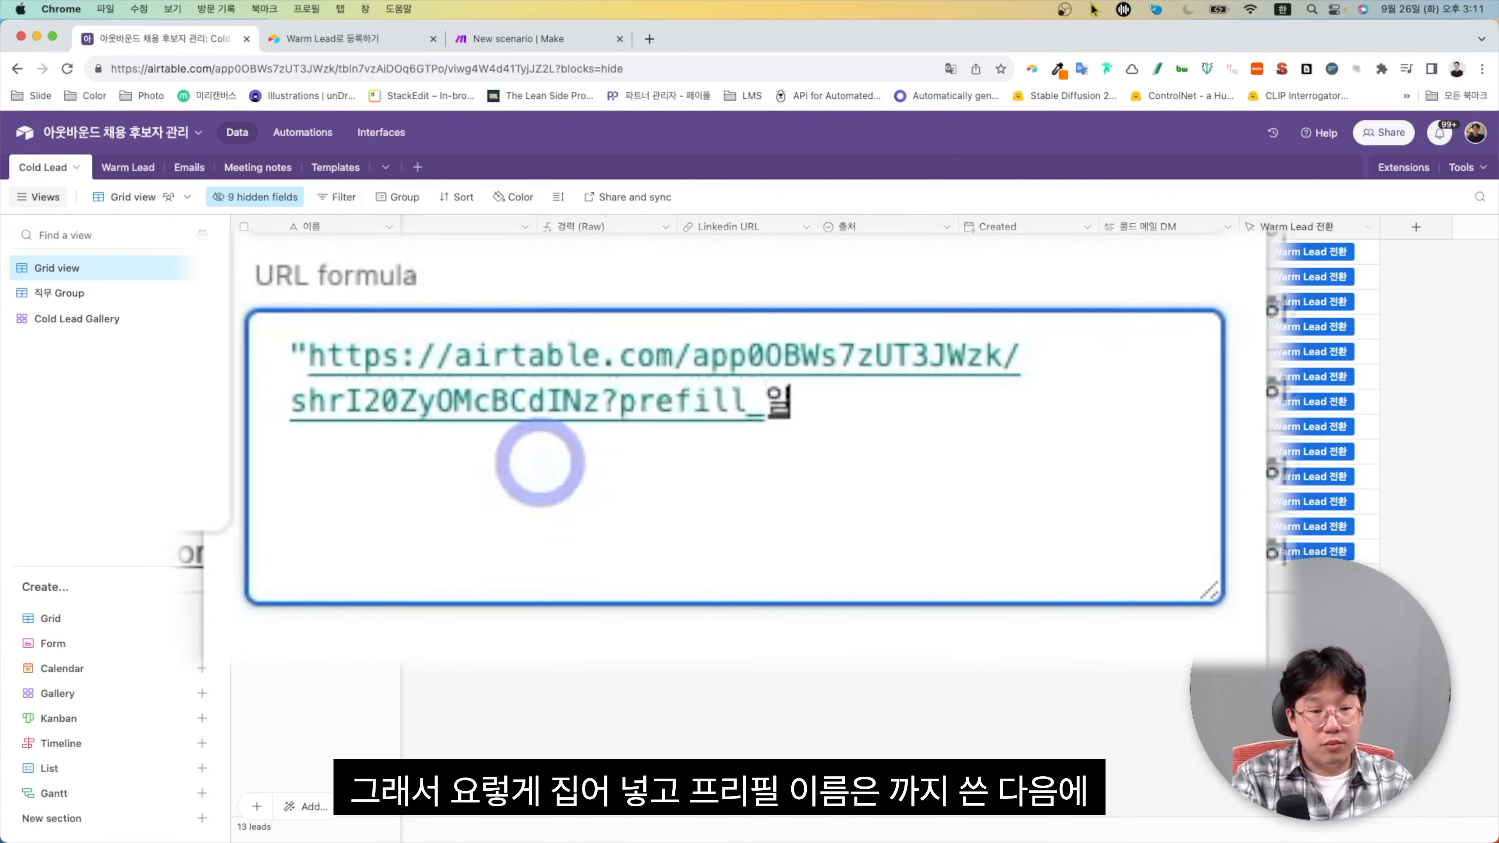
{"action": "type", "text": "=\""}
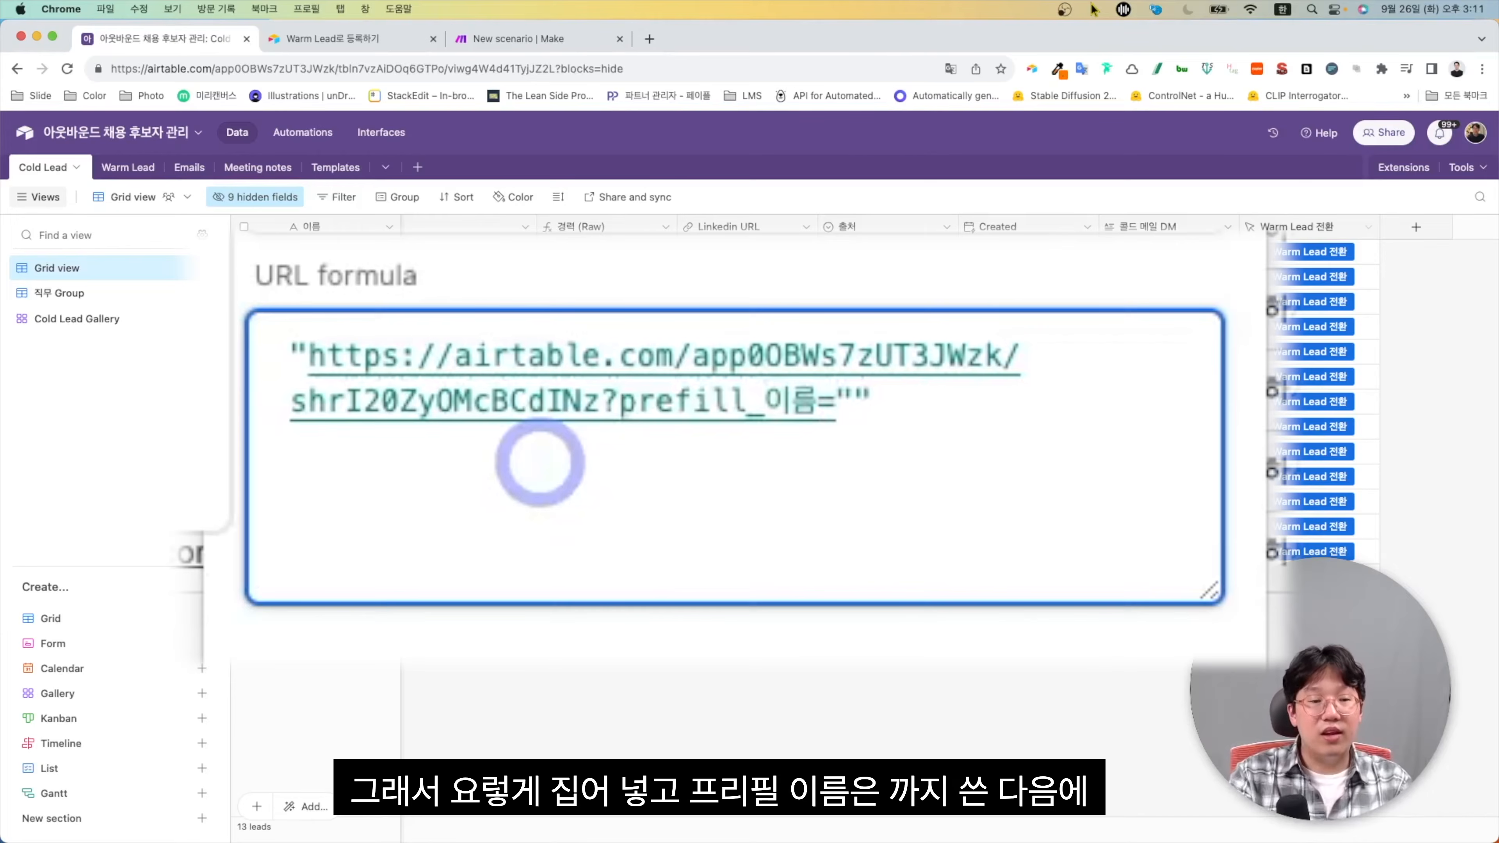
{"action": "key", "text": "BackSpace"}
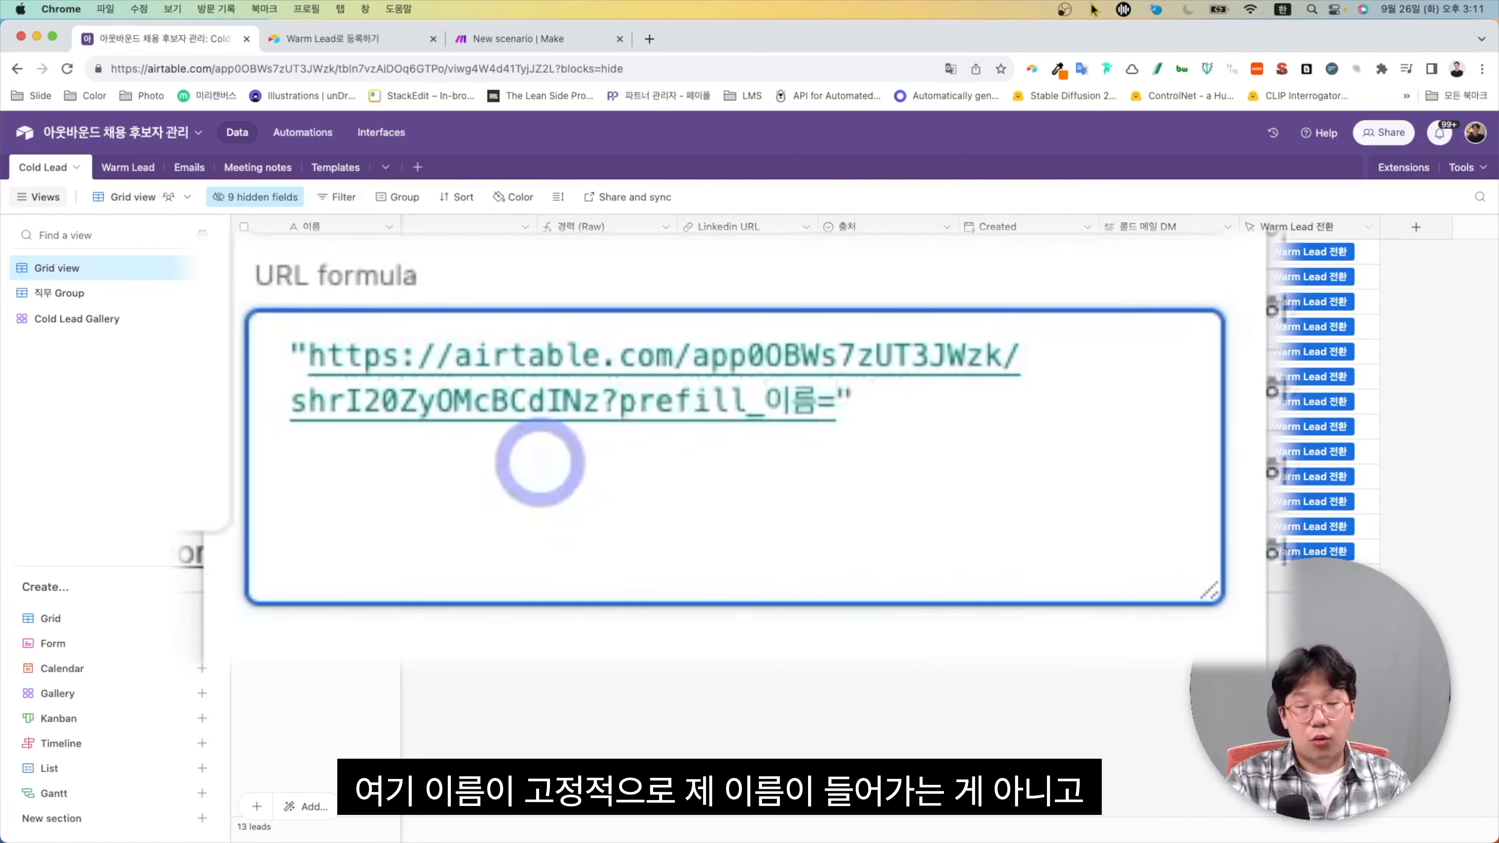
{"action": "type", "text": "&"}
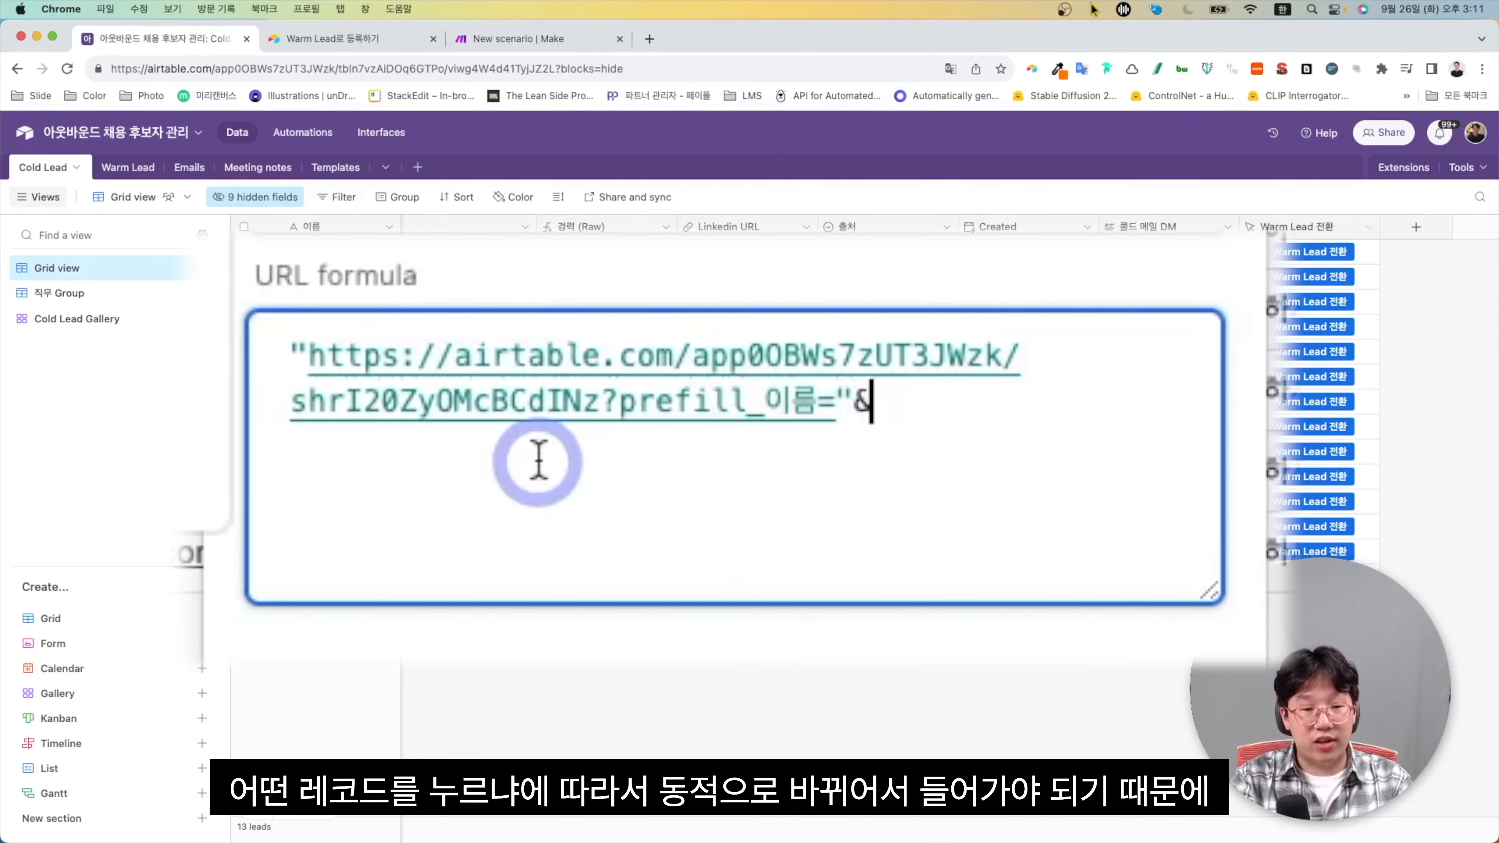
{"action": "type", "text": "{"}
{"action": "key", "text": "Return"}
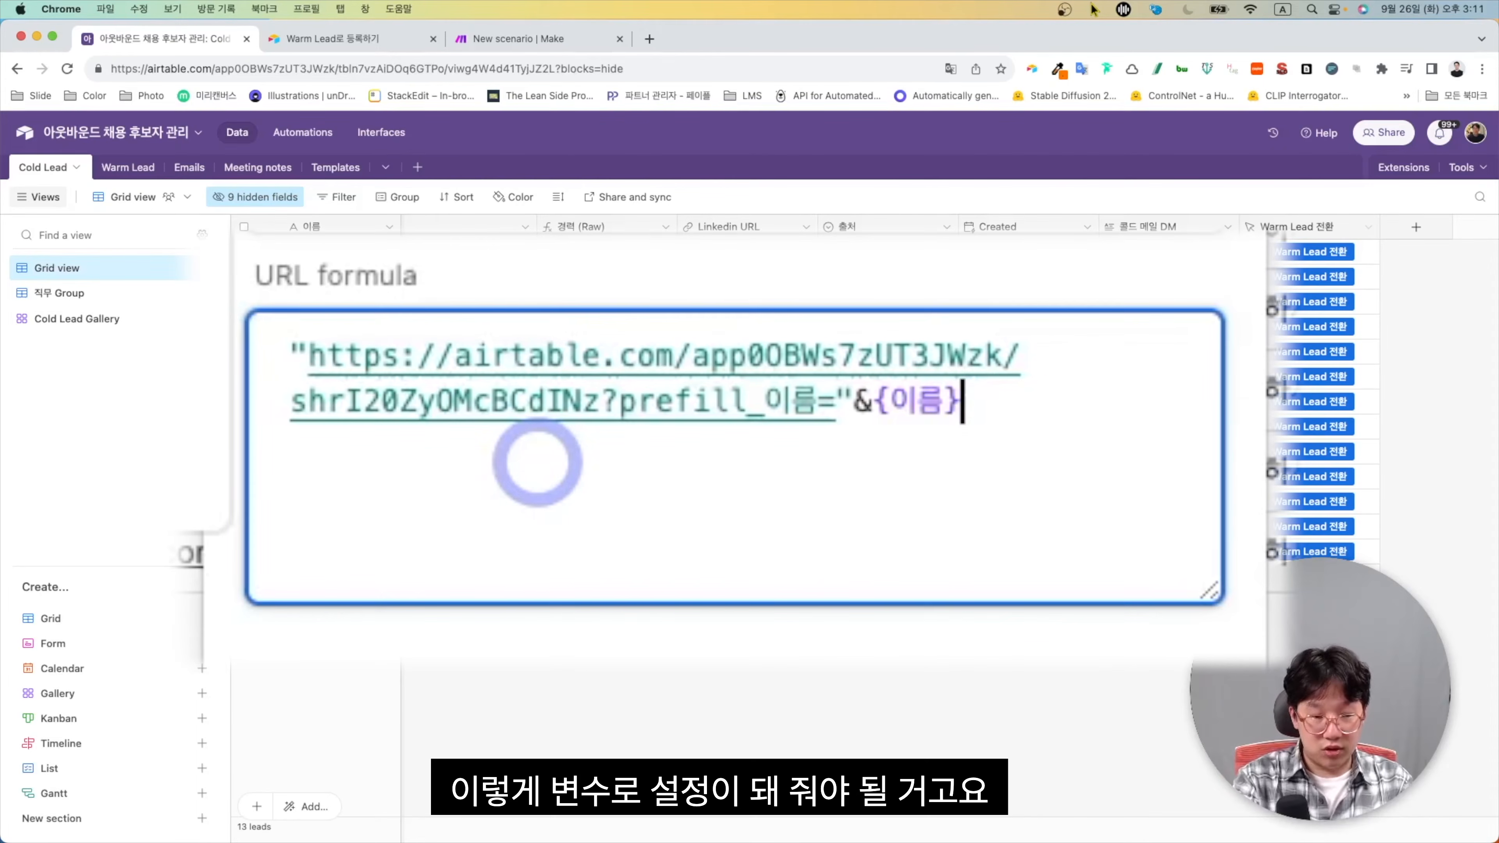
Append &prefill_recordId= with RECORD_ID() and &hide_recordId=true to the URL formula
{"action": "type", "text": "&\""}
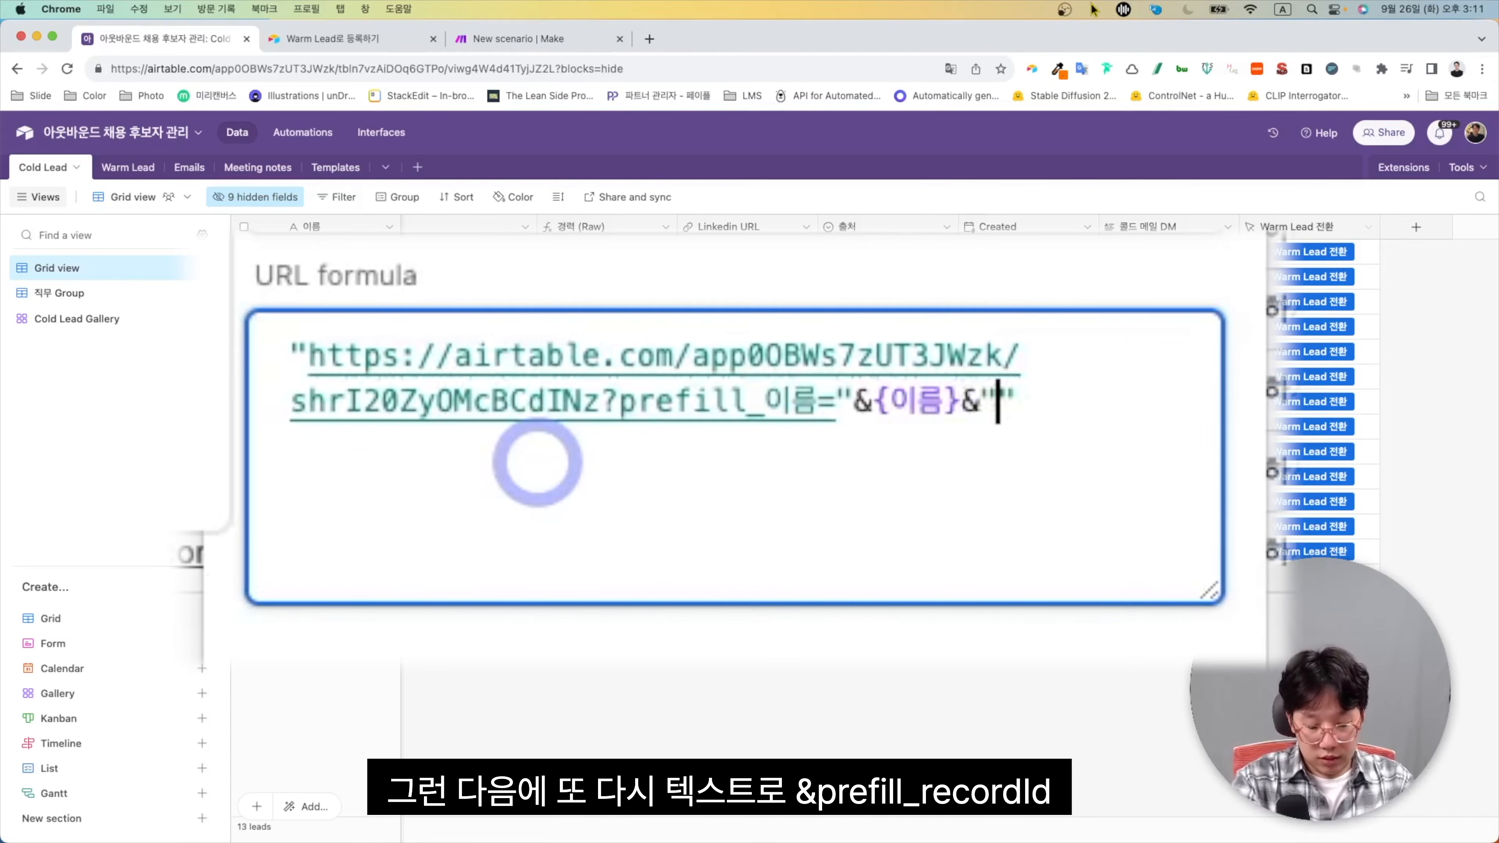
{"action": "type", "text": "&"}
{"action": "type", "text": "prefill_re"}
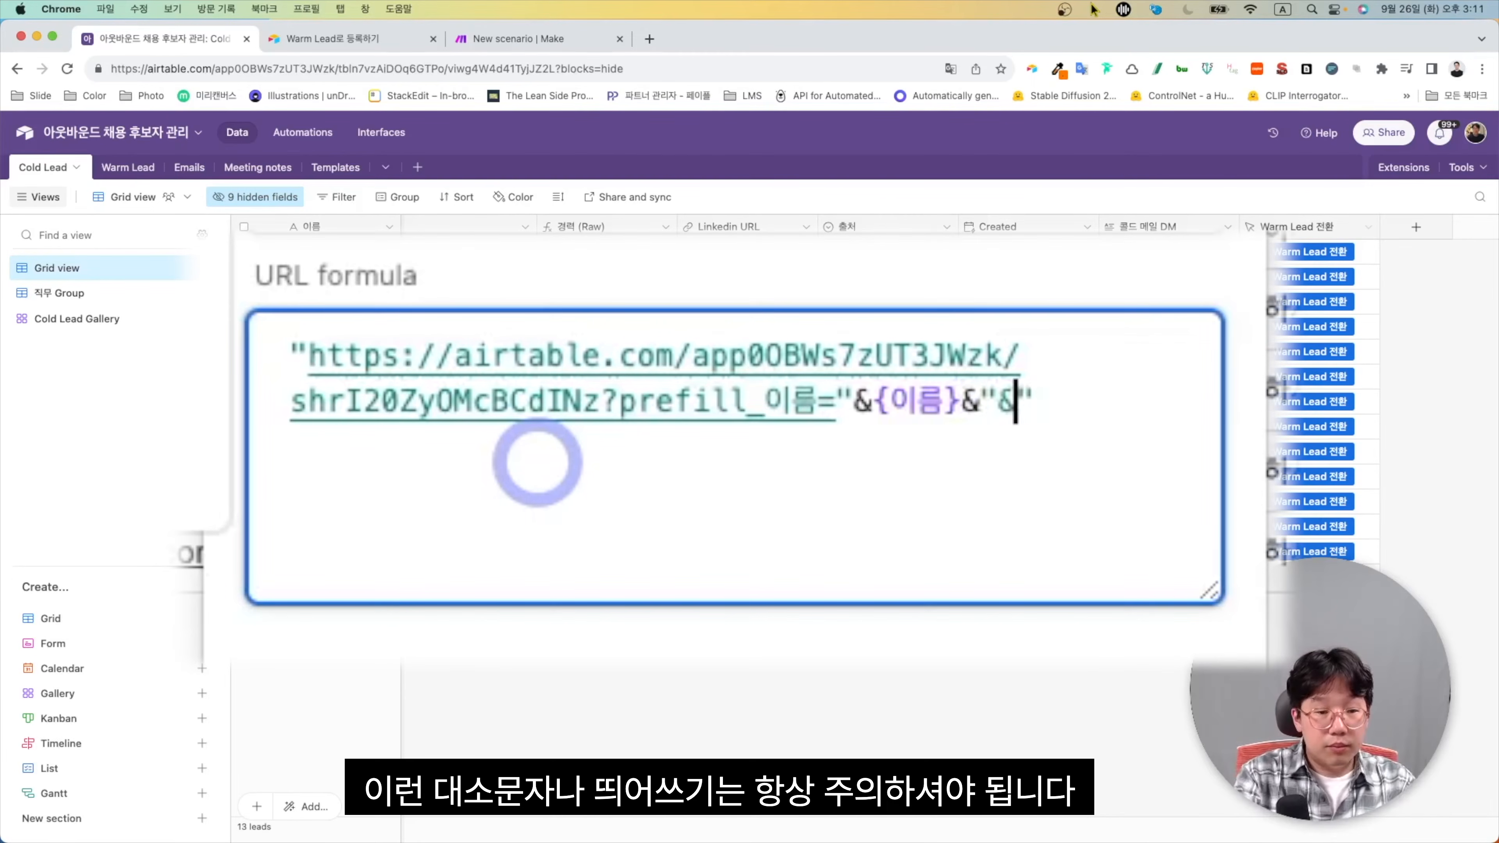
{"action": "type", "text": "cordId"}
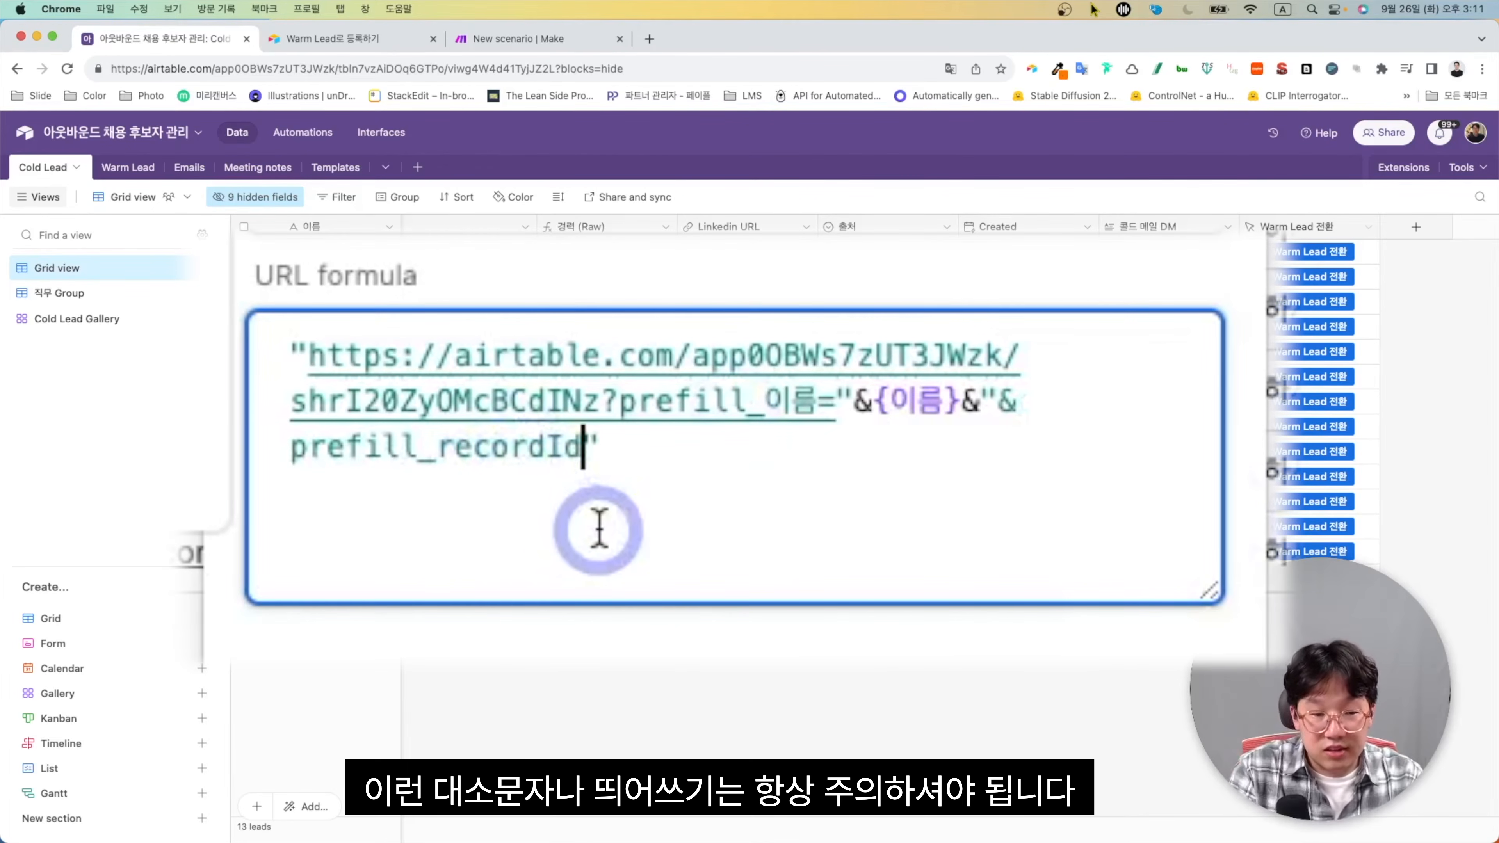
{"action": "type", "text": "=\"&"}
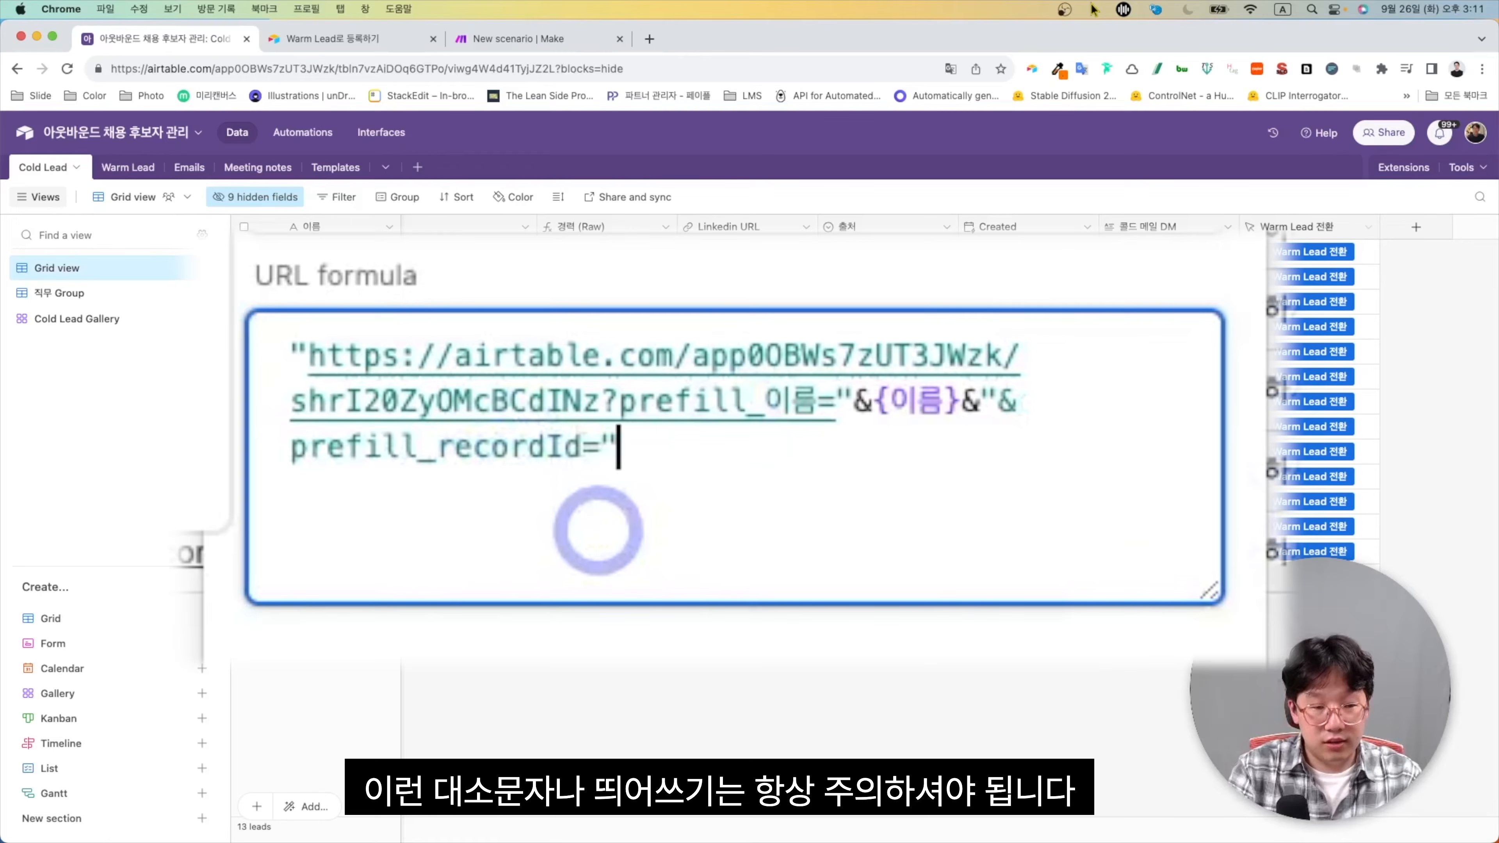
{"action": "type", "text": "rec"}
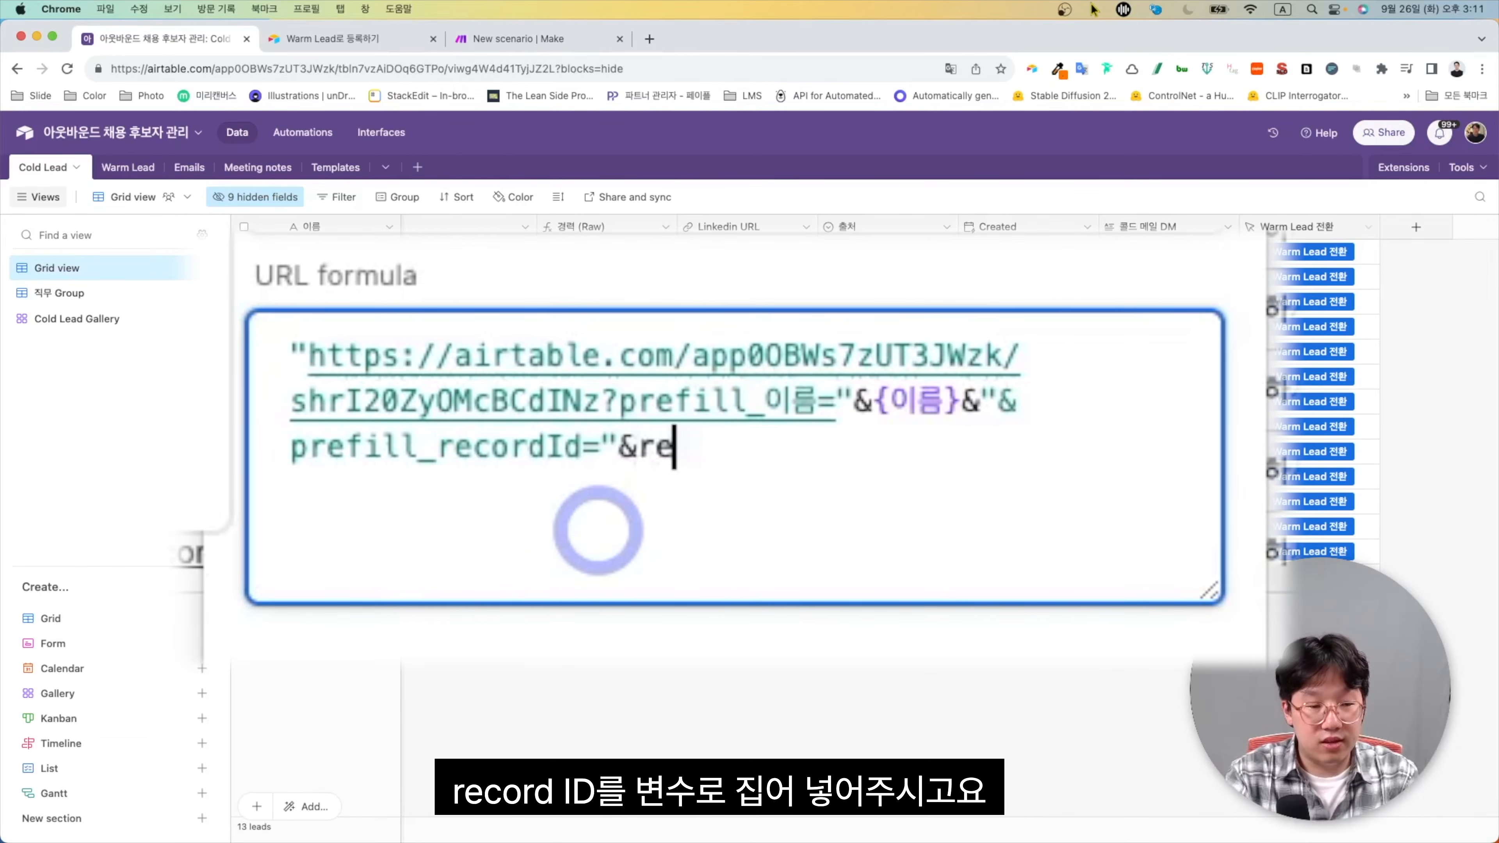
{"action": "key", "text": "Tab"}
{"action": "type", "text": ")"}
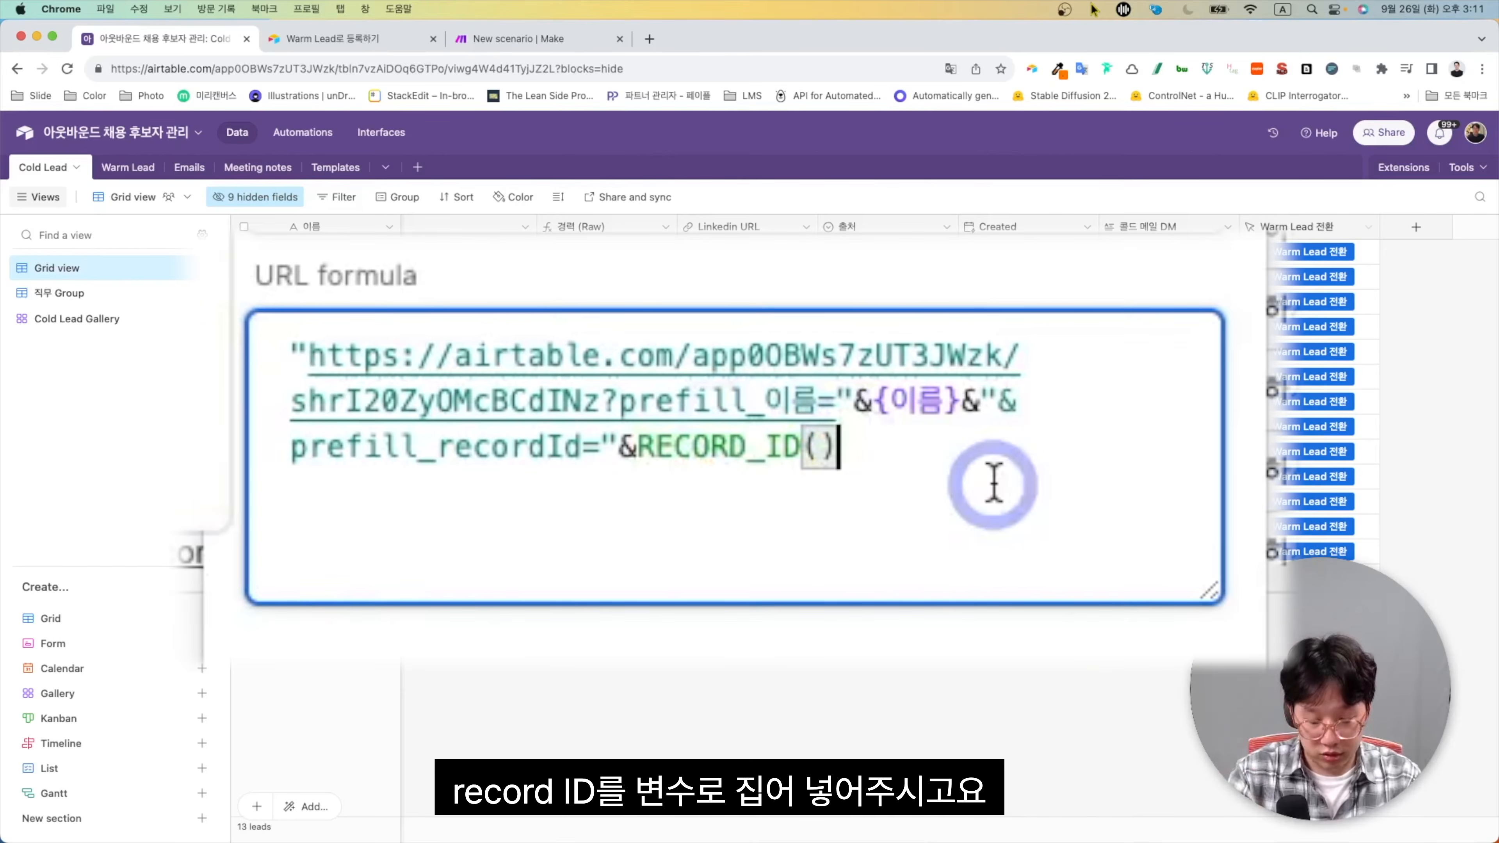
{"action": "type", "text": "&"}
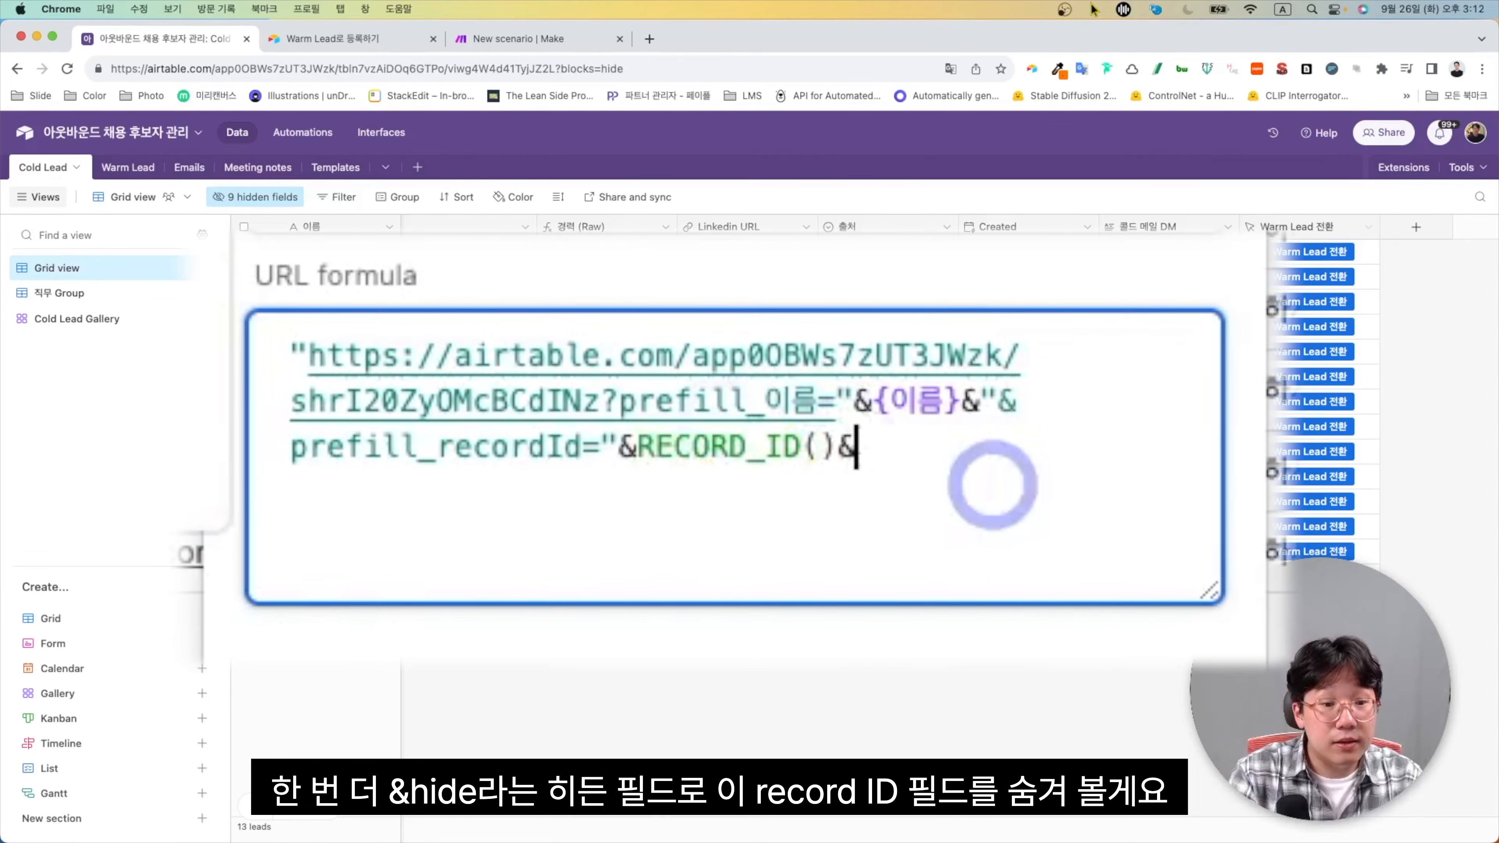
{"action": "type", "text": "\"\""}
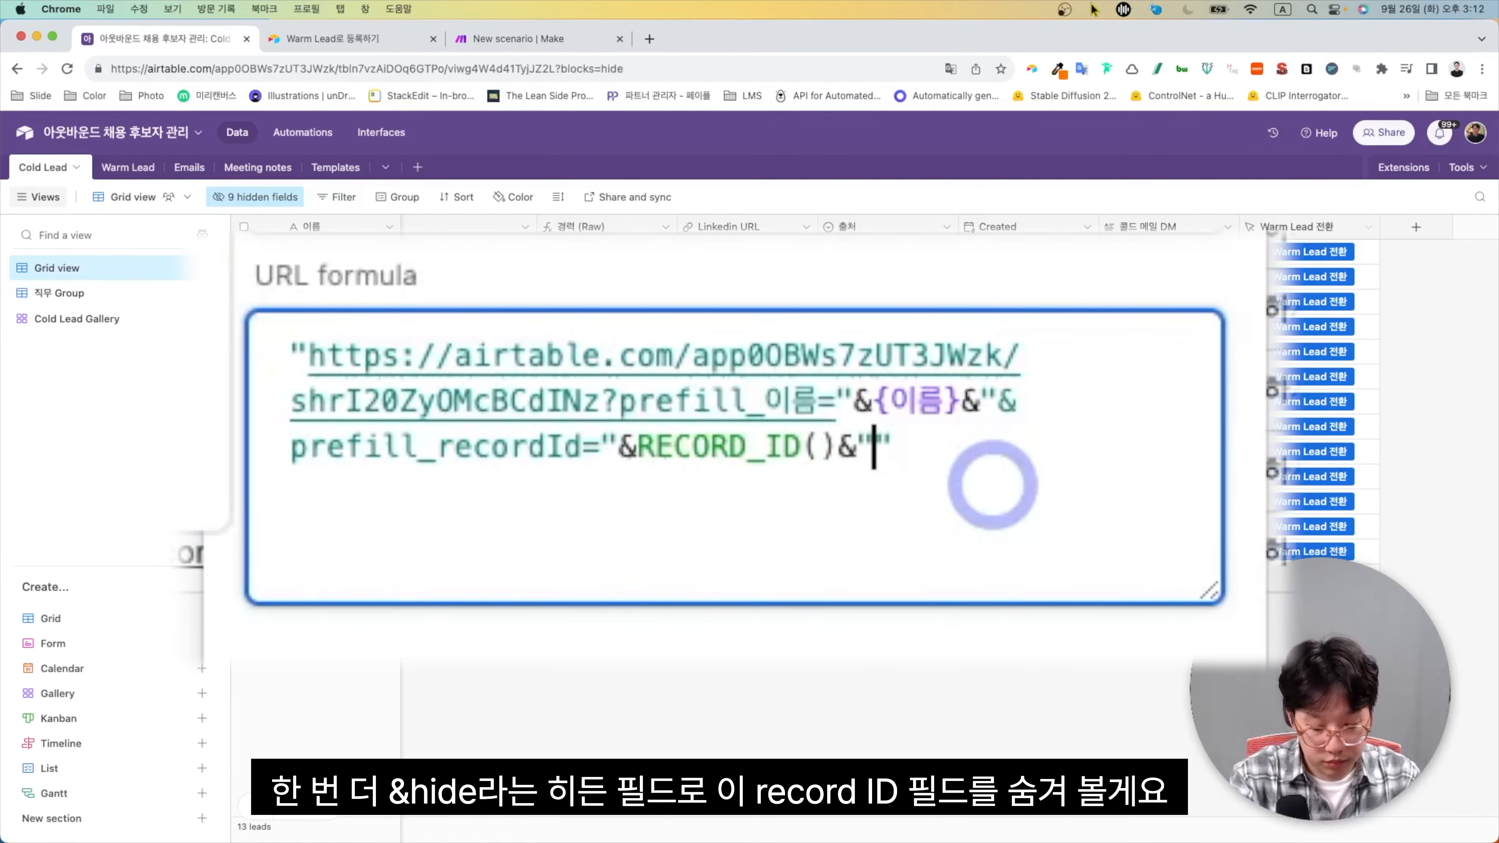
{"action": "type", "text": "&"}
{"action": "type", "text": "hide"}
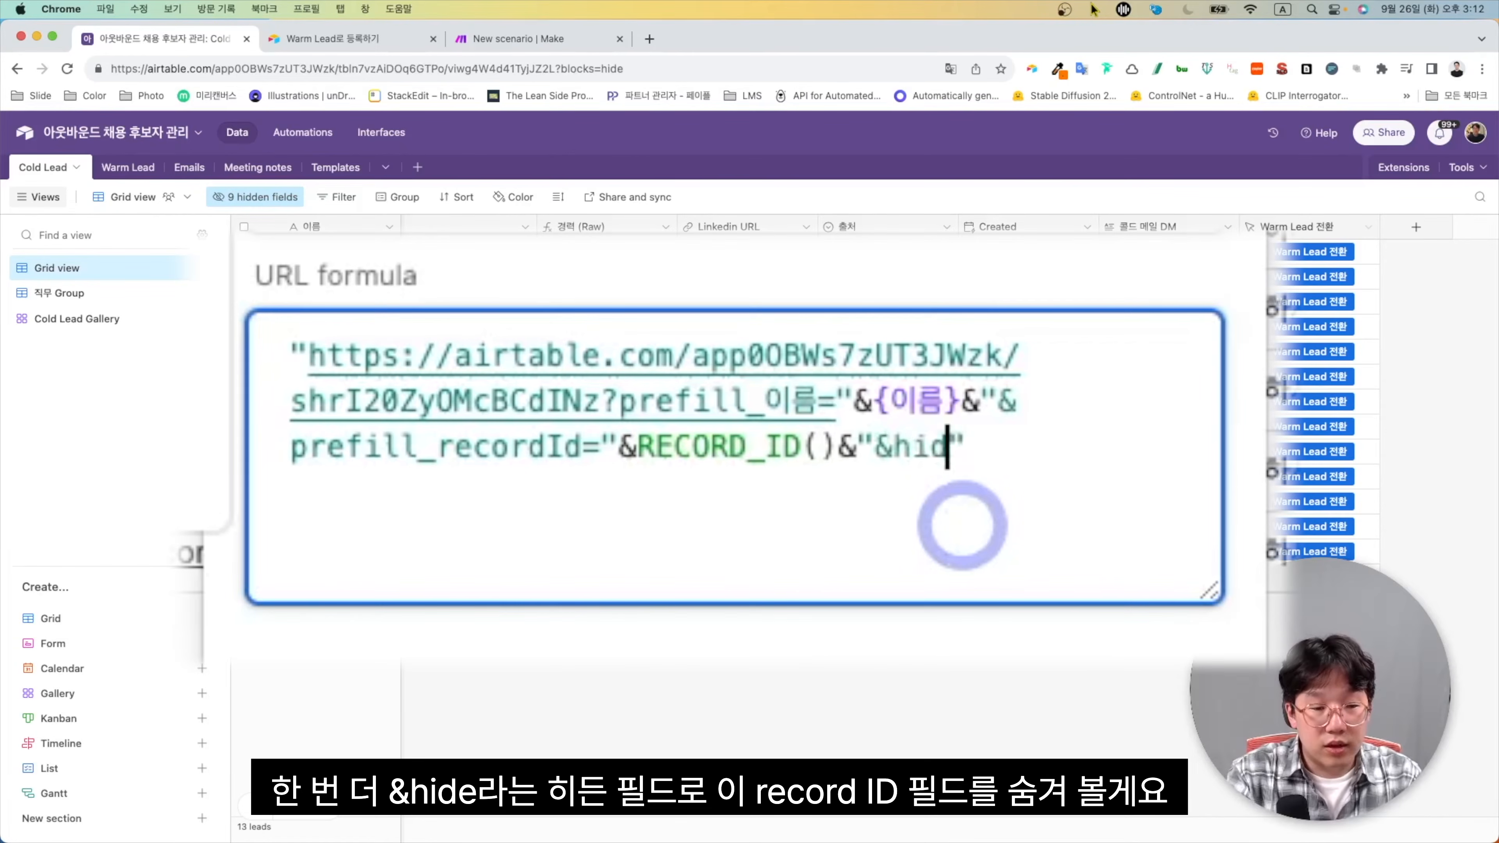
{"action": "type", "text": "_"}
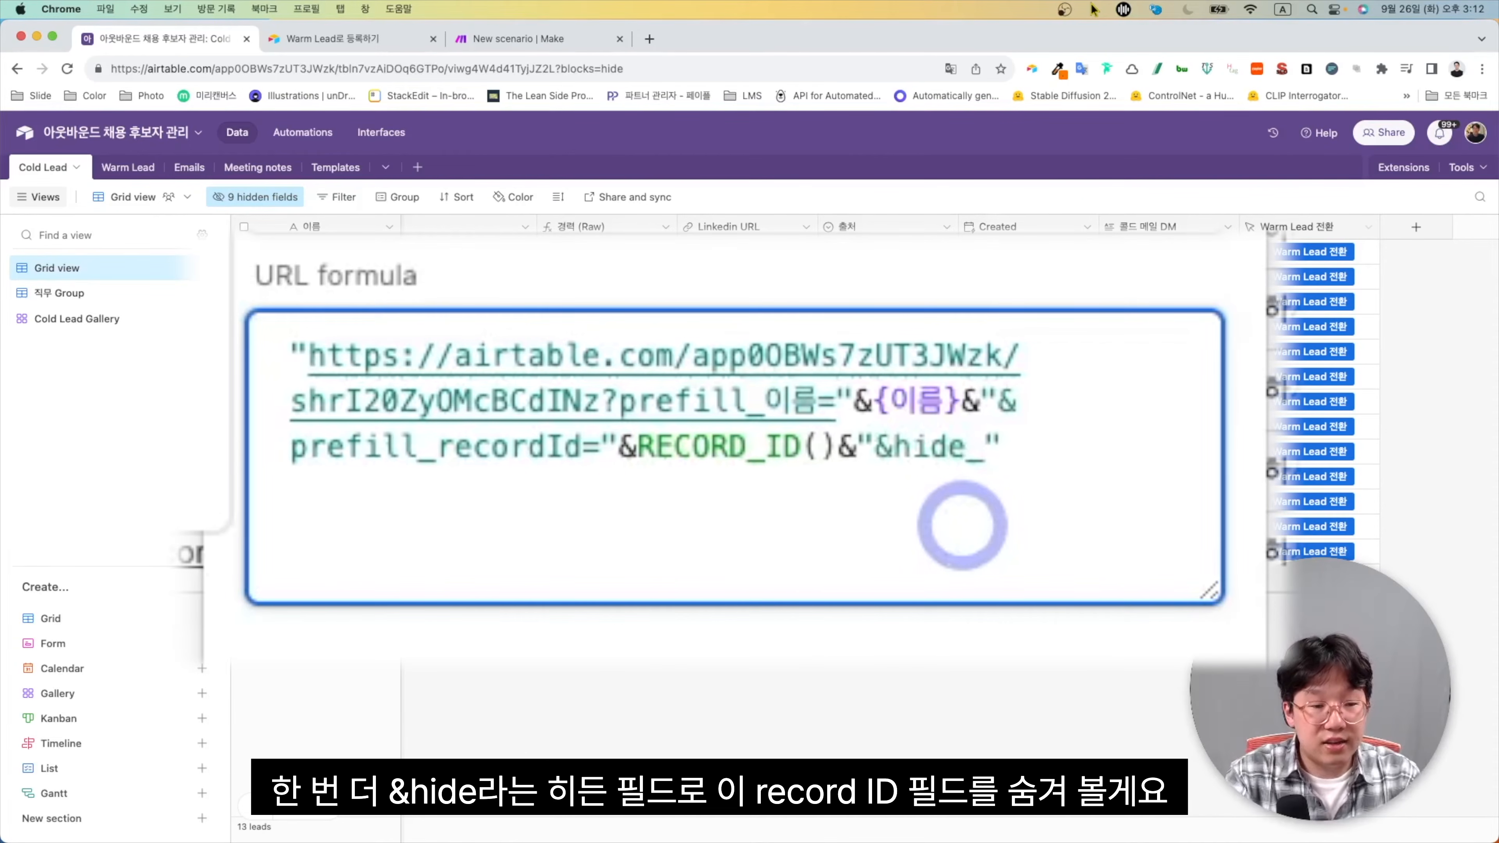
{"action": "type", "text": "recordId="}
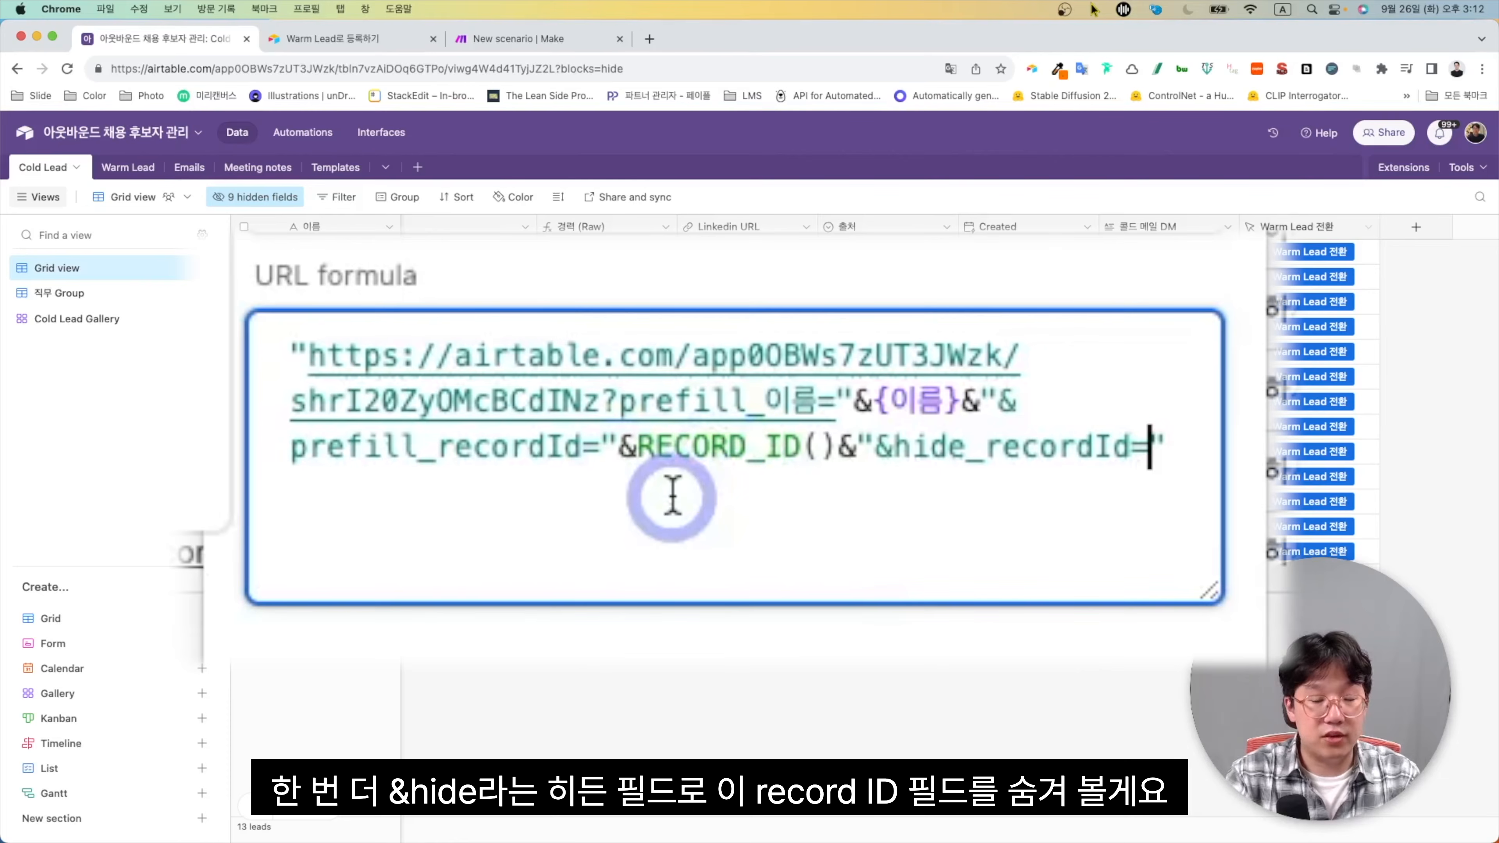
{"action": "type", "text": "true"}
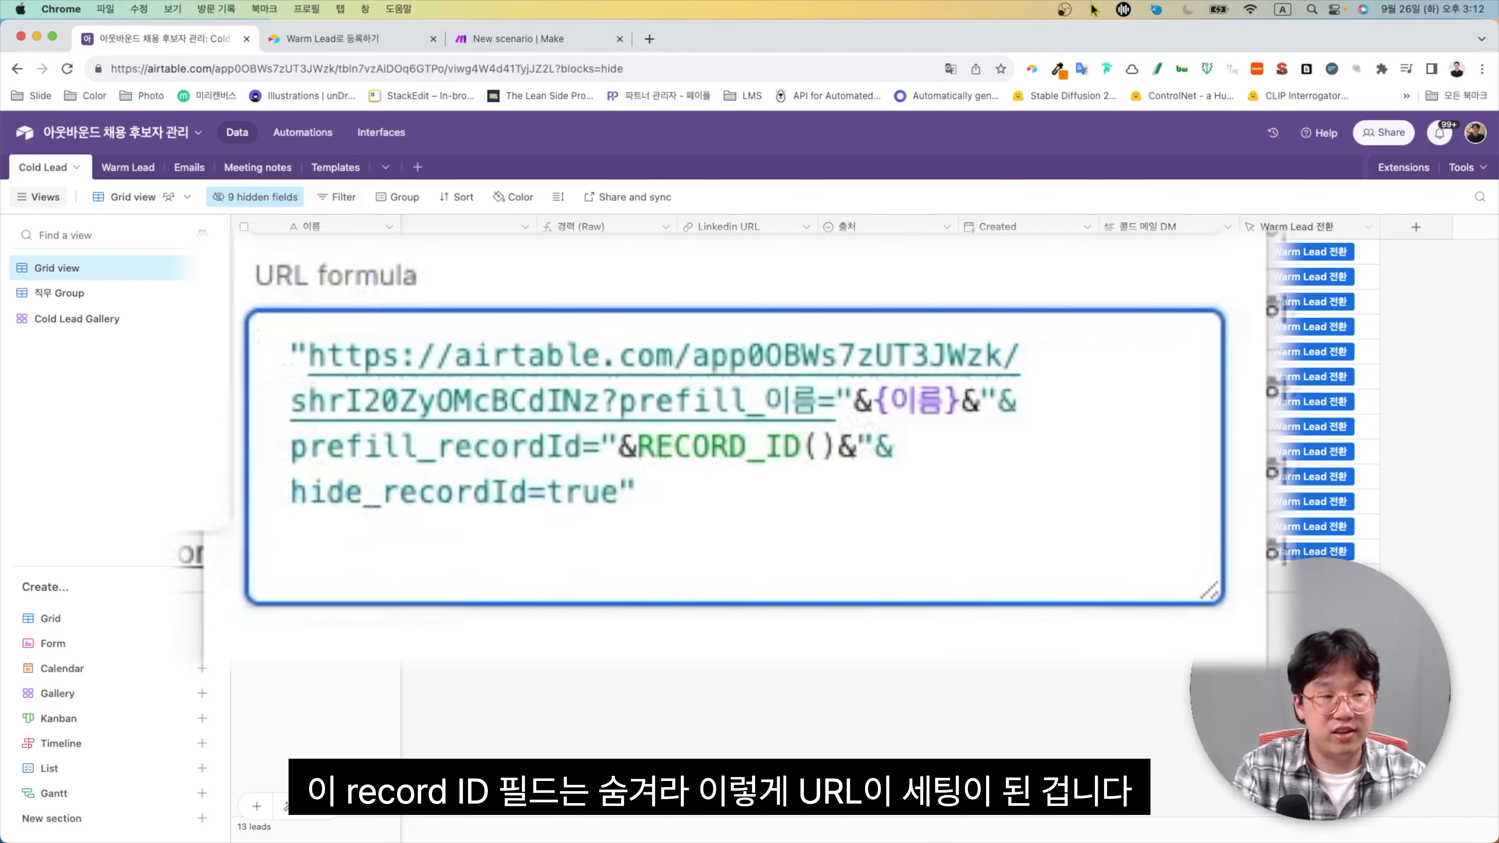
Save the button formula, close the old form tab, and open row 12's prefilled Warm Lead form
{"action": "left_click", "coordinate": [1086, 603]}
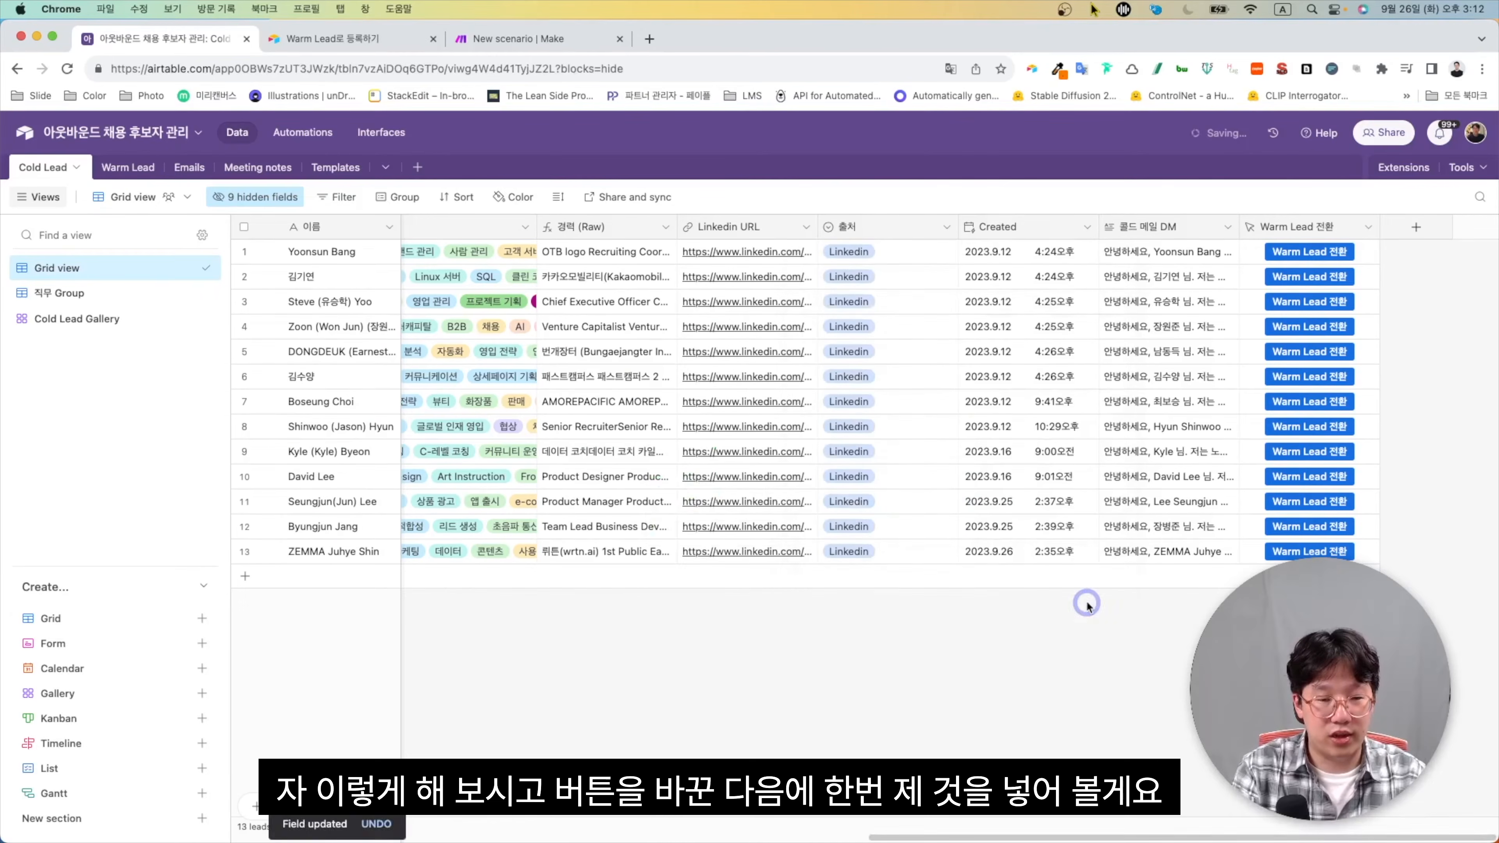
{"action": "left_click", "coordinate": [433, 38]}
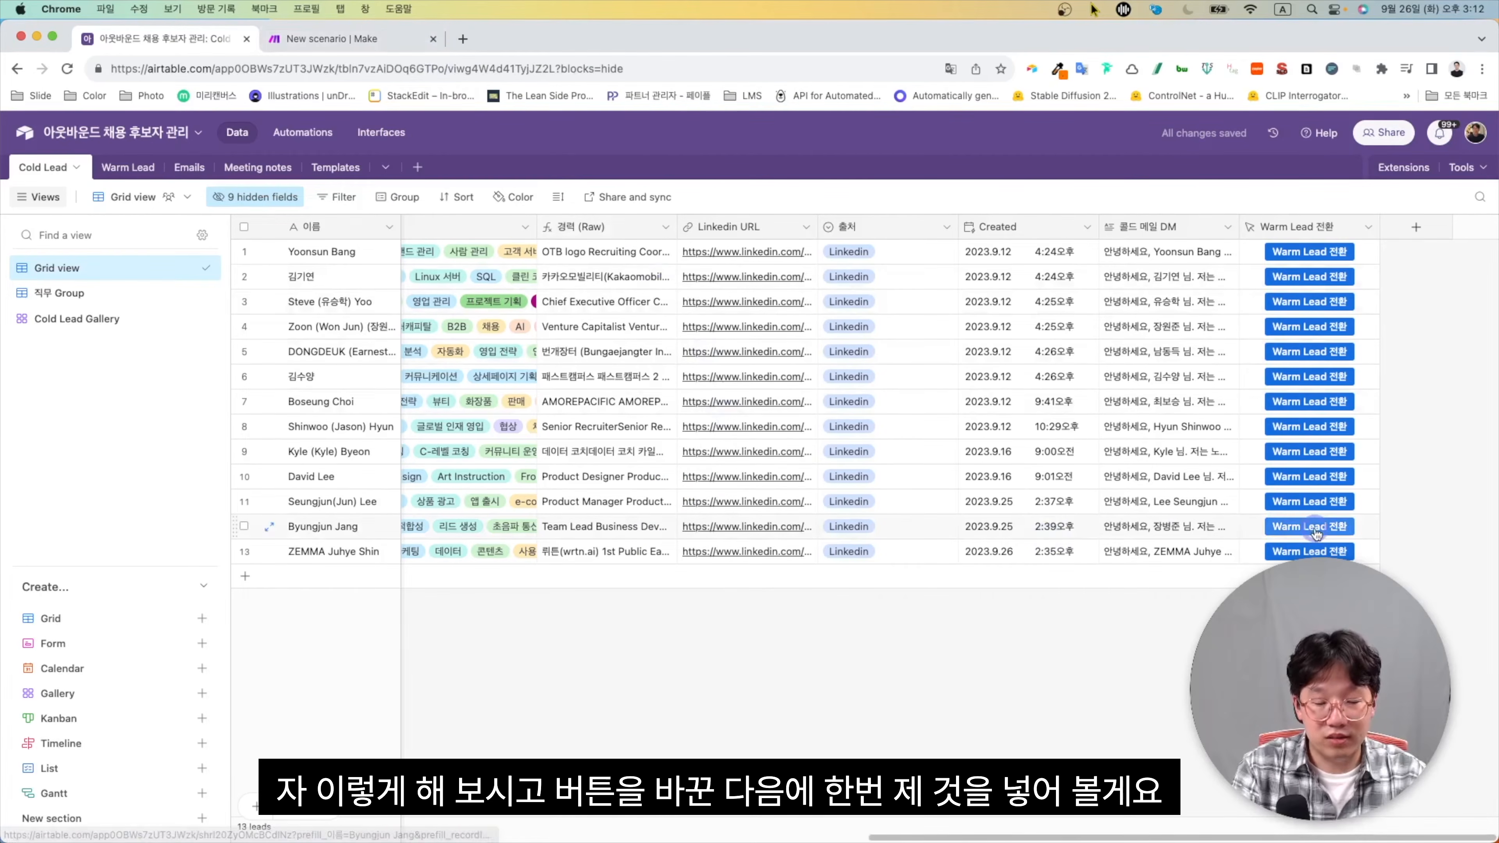
{"action": "left_click", "coordinate": [1309, 533]}
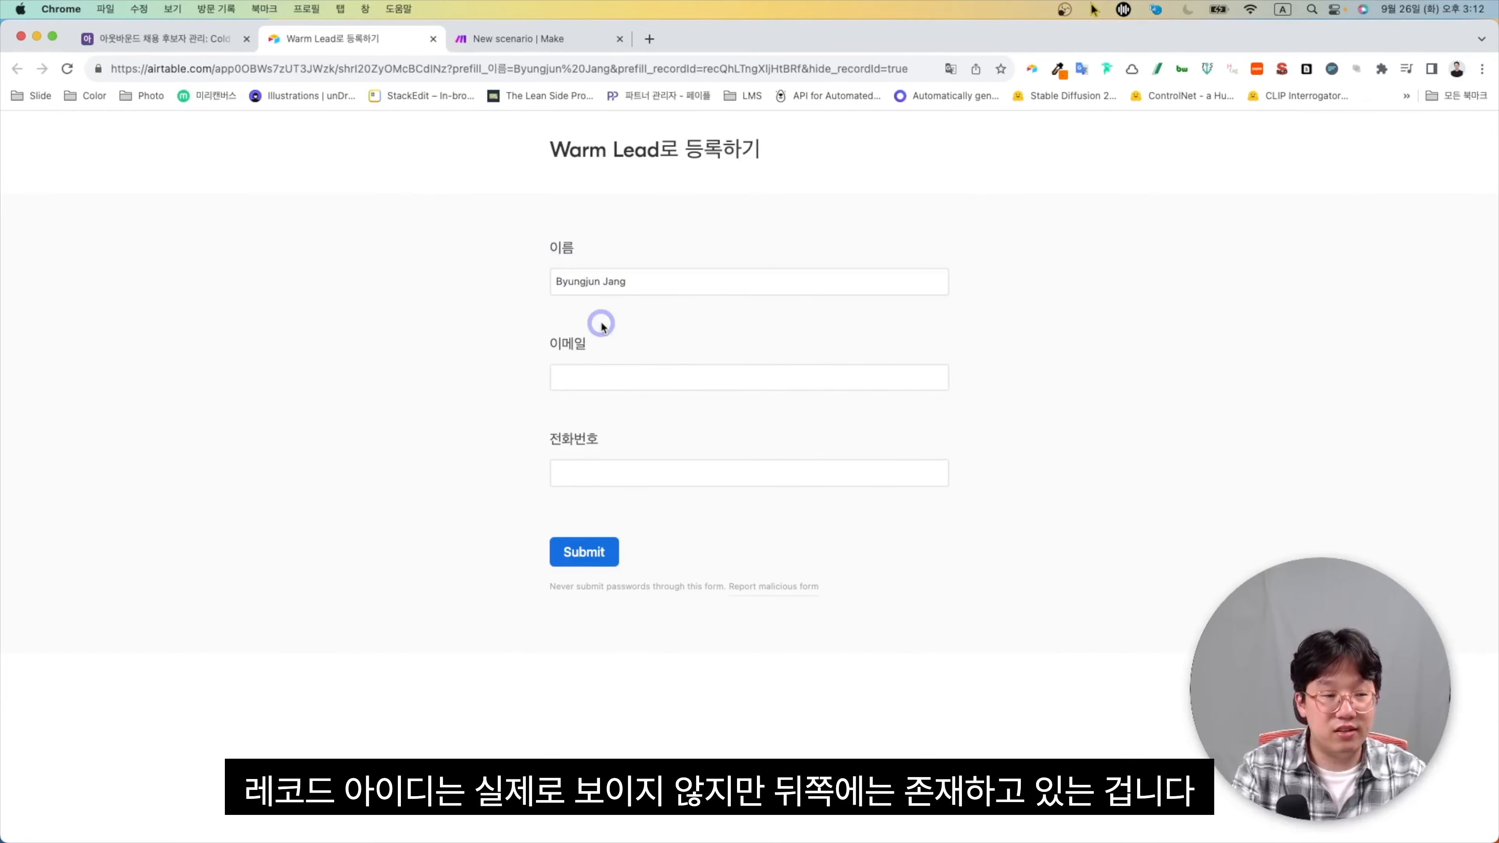
Fill in the e-mail and phone number fields, submit the form, and return to Airtable
{"action": "left_click", "coordinate": [666, 379]}
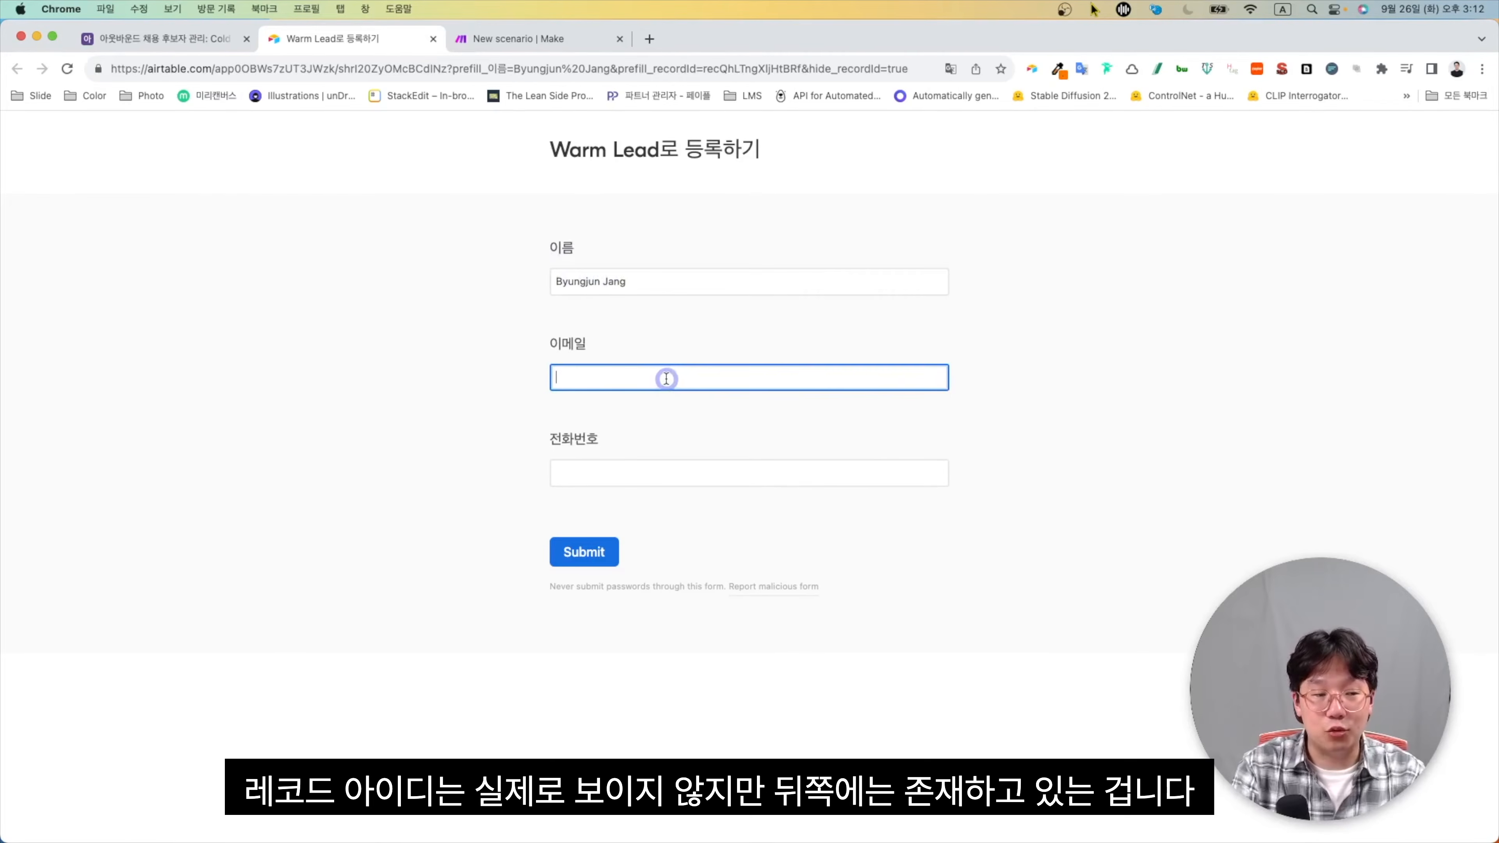
{"action": "key", "text": "ctrl+space"}
{"action": "type", "text": "ㅍ"}
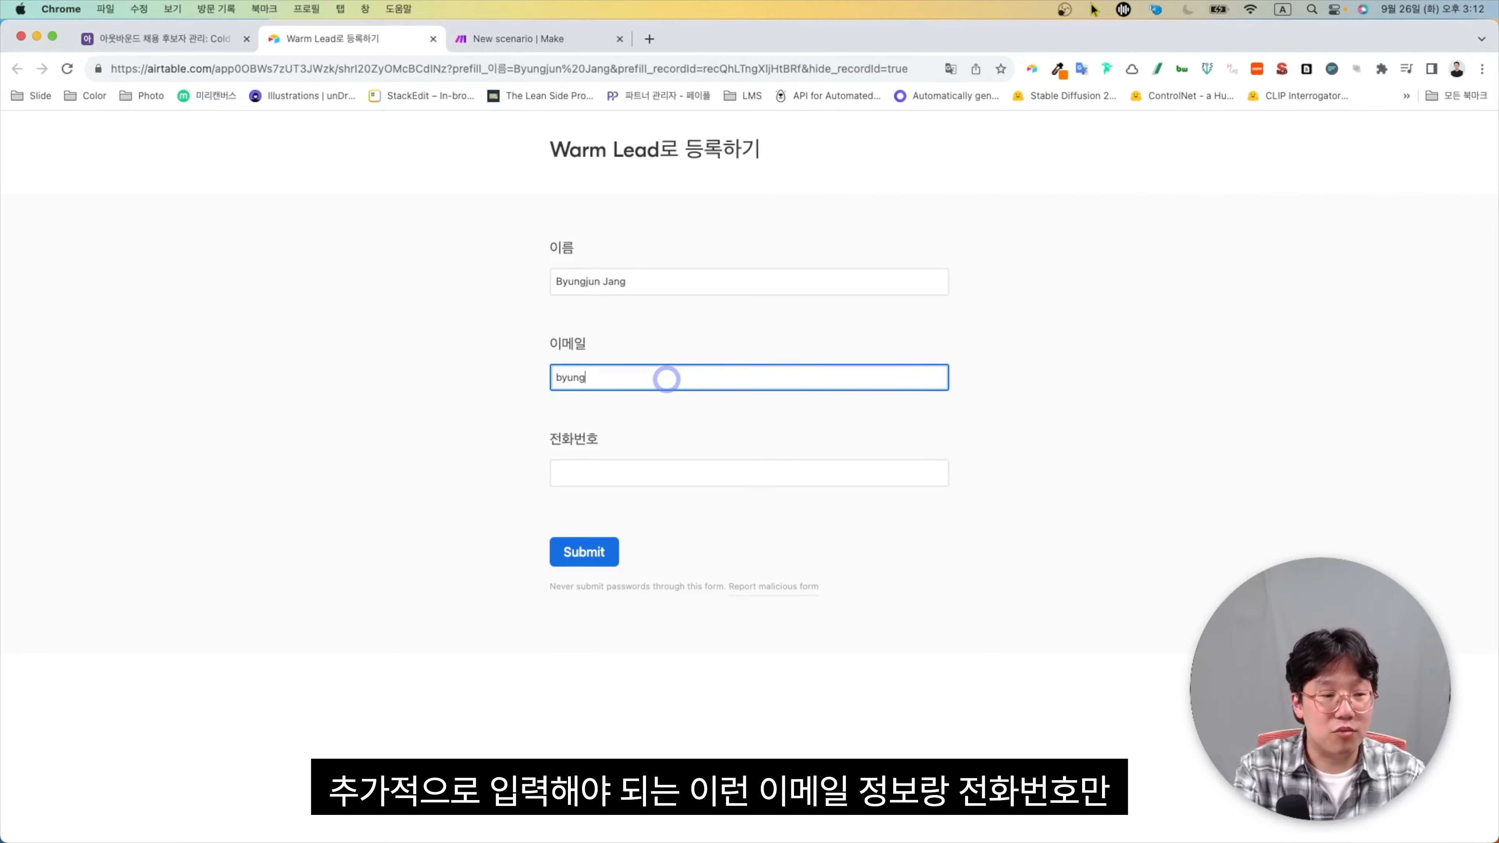
{"action": "type", "text": ".com"}
{"action": "key", "text": "Tab"}
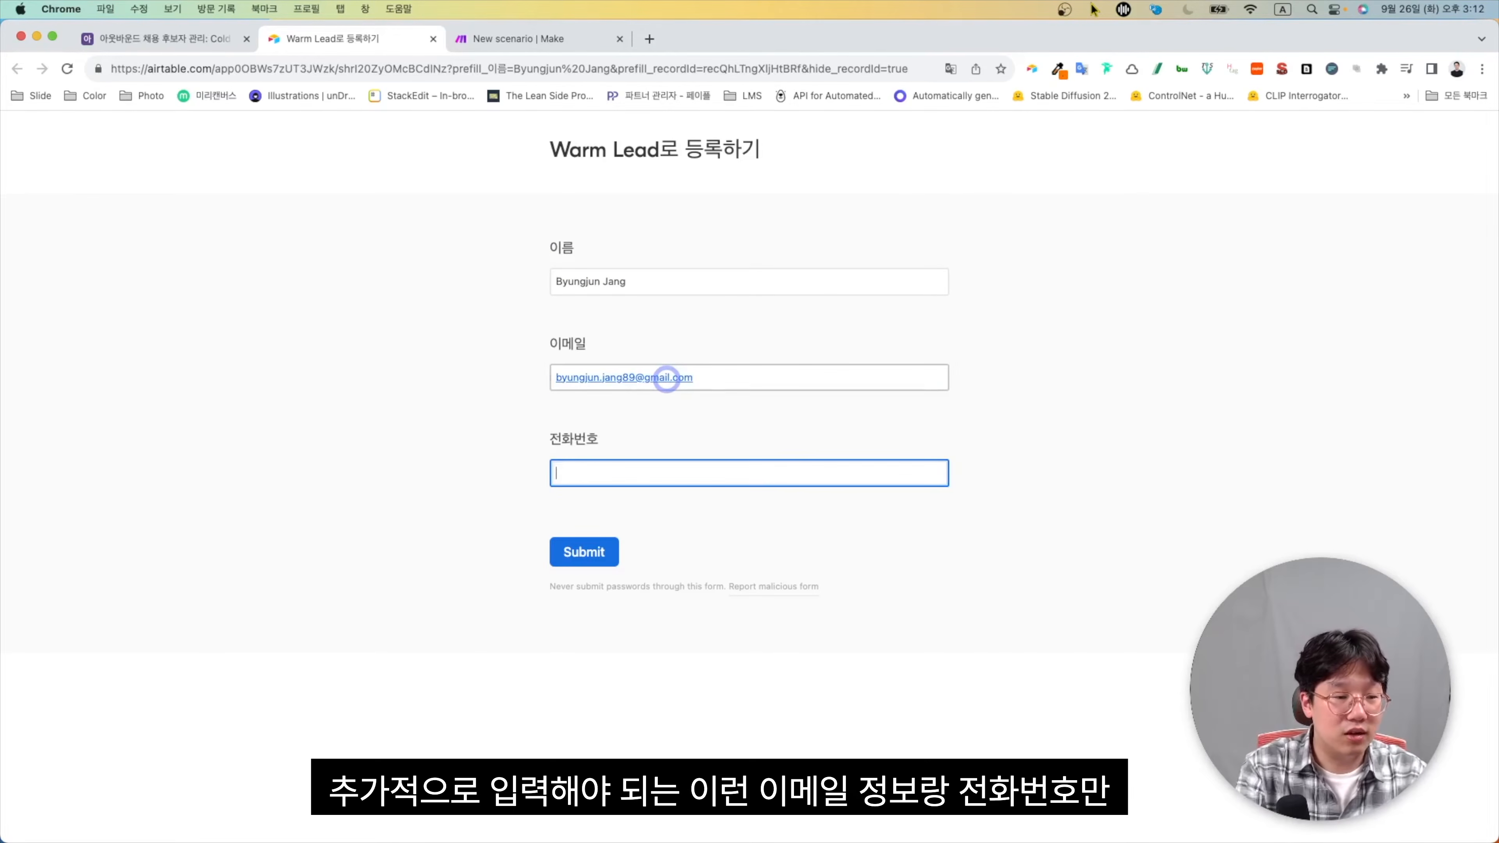
{"action": "type", "text": "010000"}
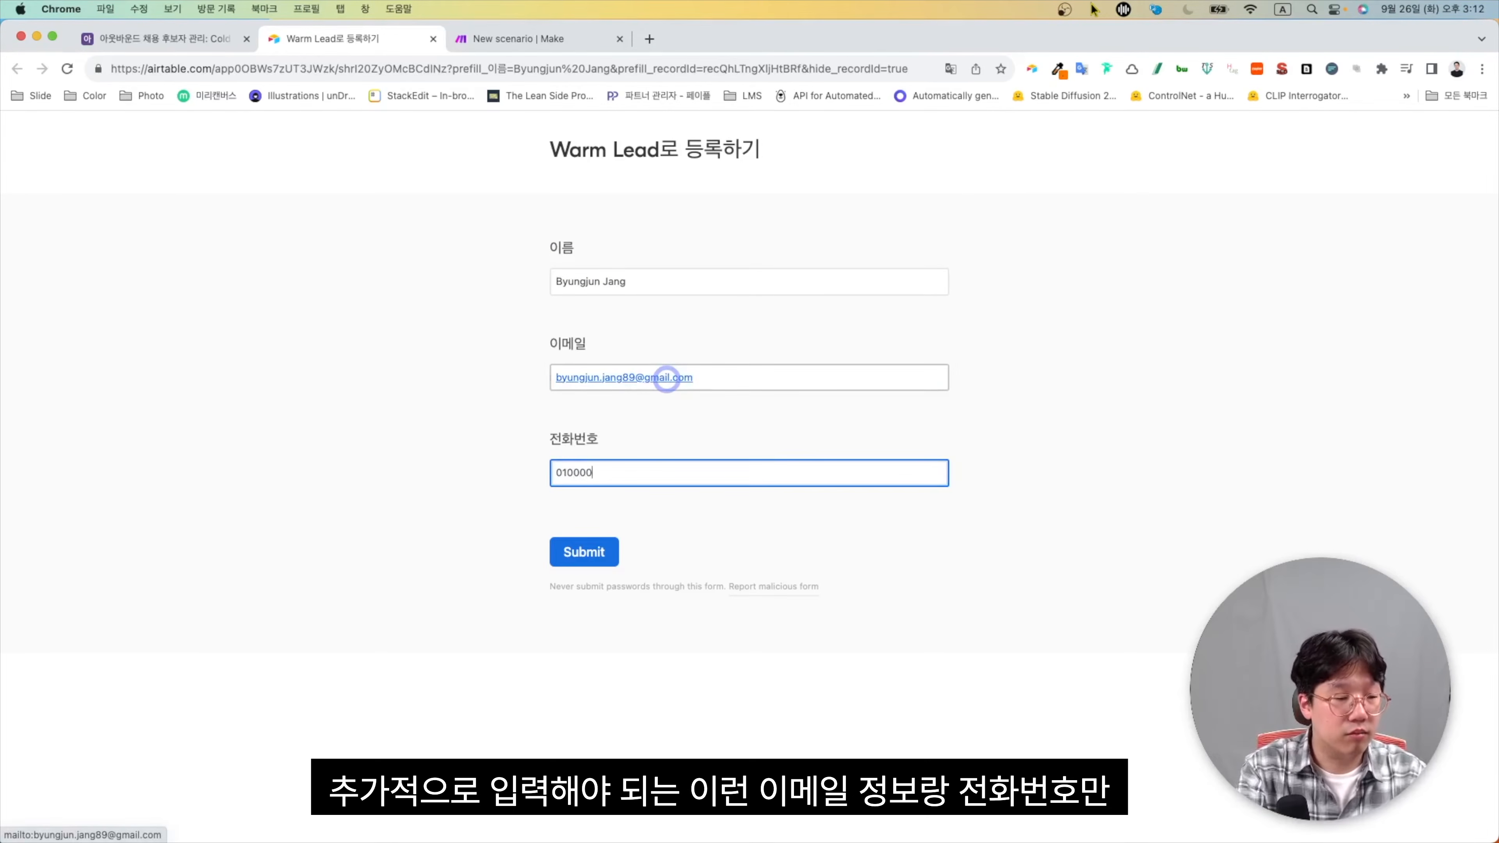
{"action": "type", "text": "00000"}
{"action": "left_click", "coordinate": [584, 552]}
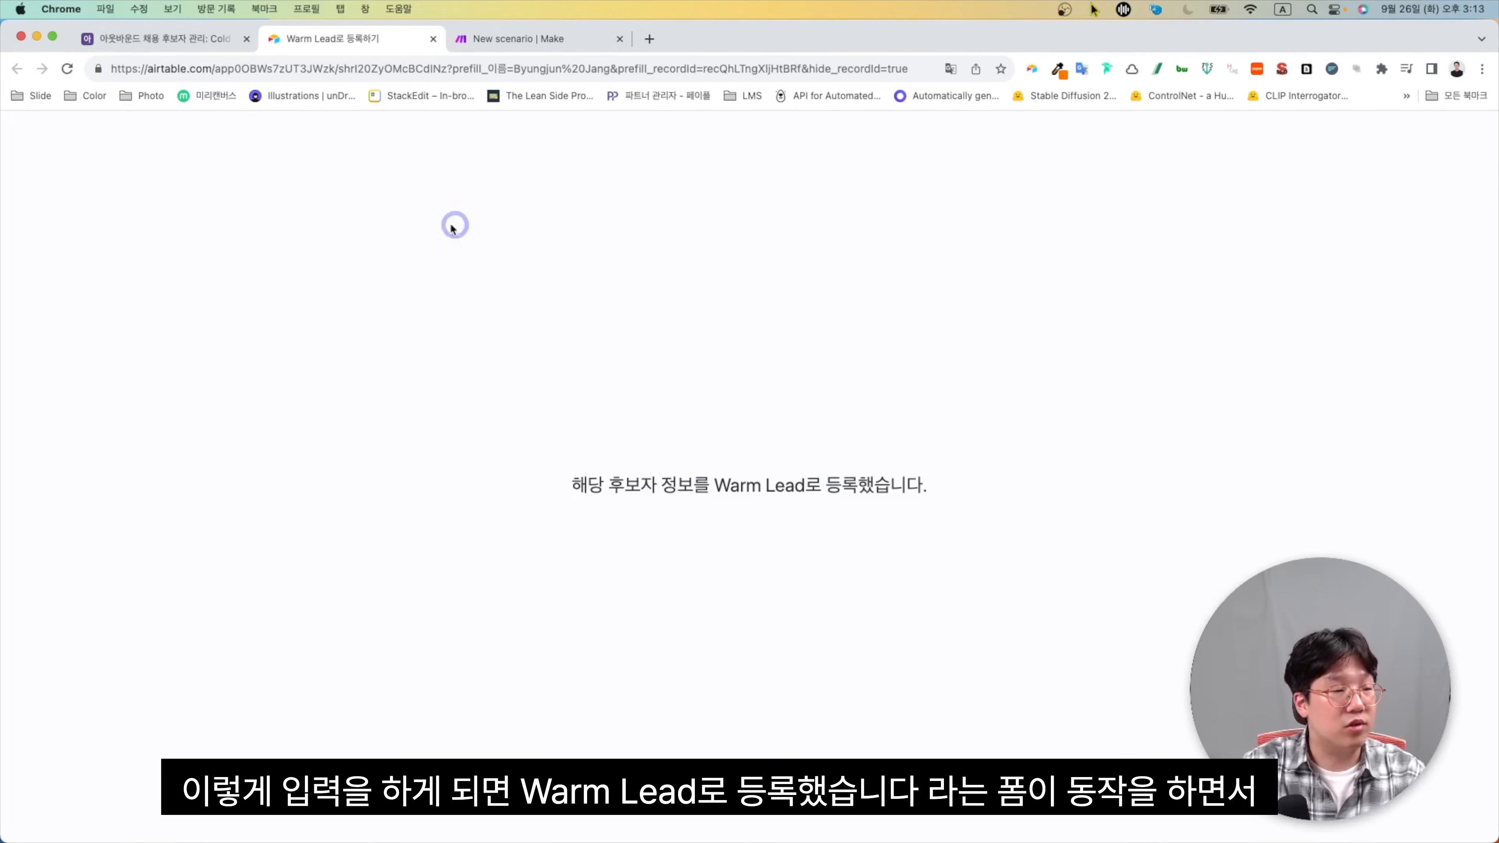
{"action": "left_click", "coordinate": [178, 40]}
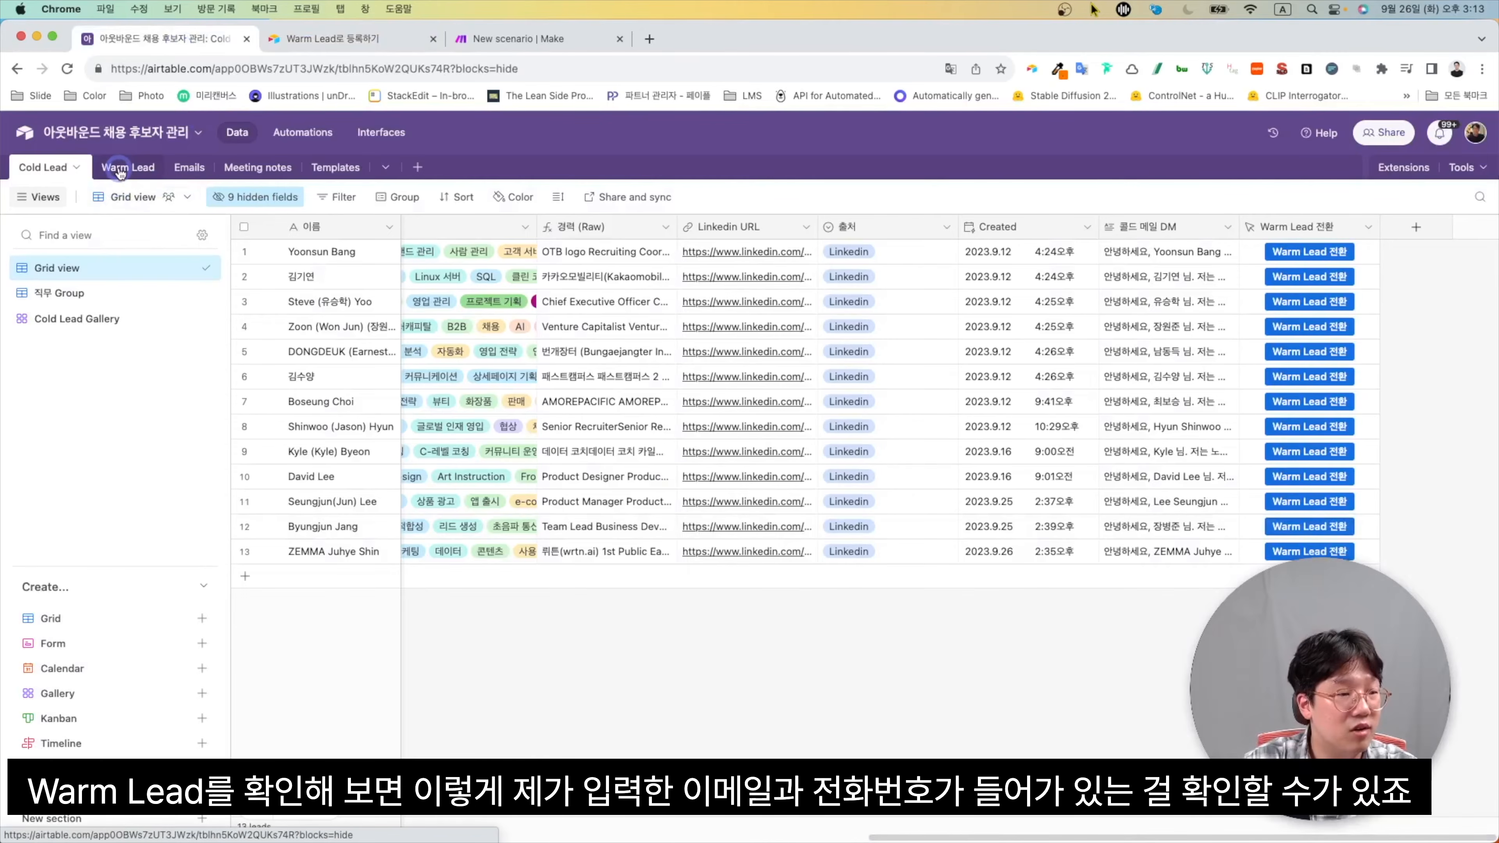
Open the Warm Lead table and select the new row 7 lead, scrolling right through its columns
{"action": "left_click", "coordinate": [57, 268]}
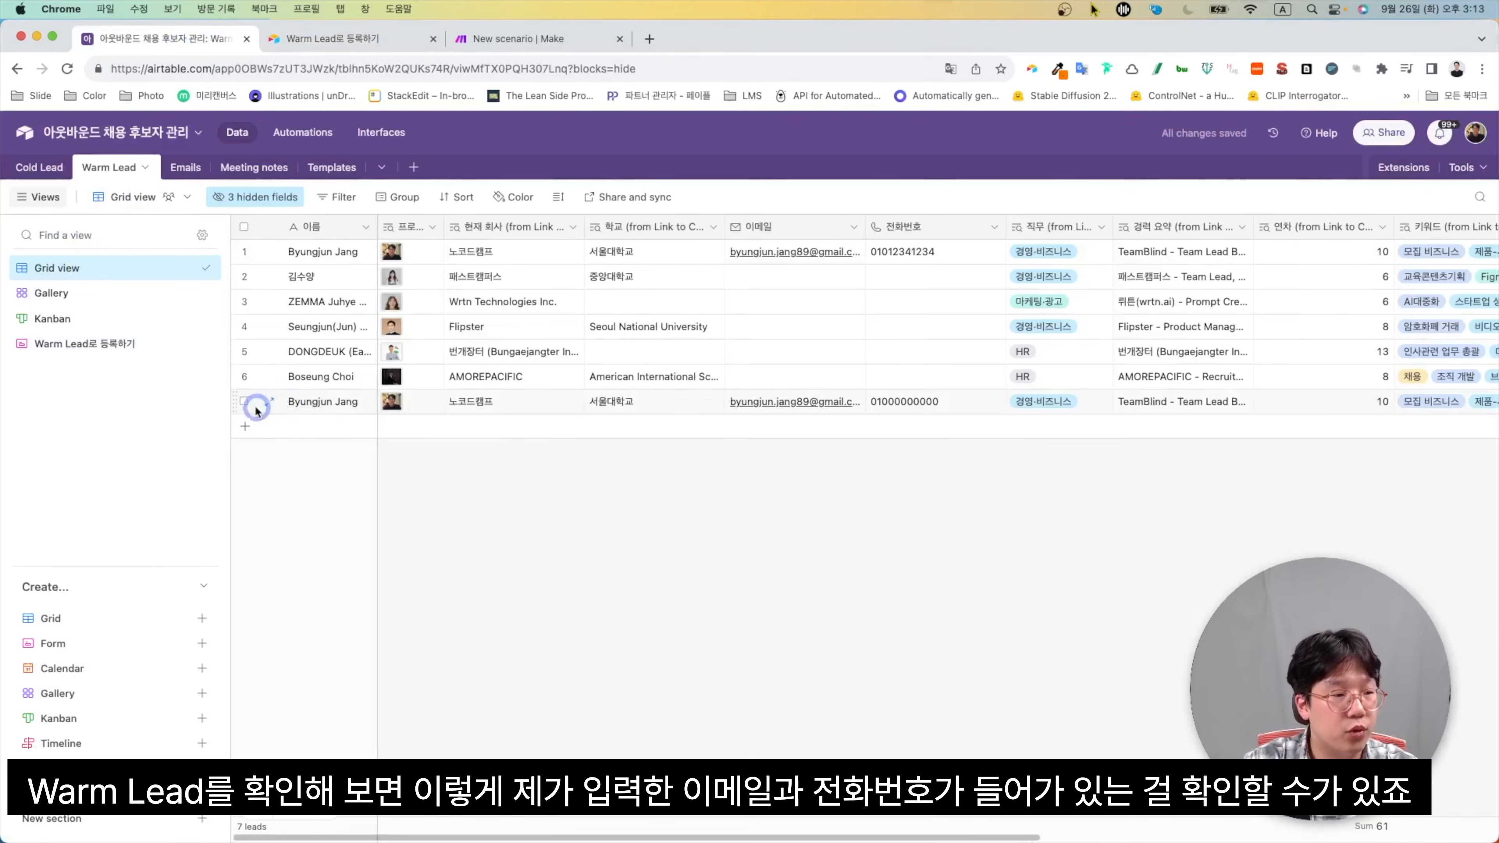
{"action": "left_click", "coordinate": [244, 401]}
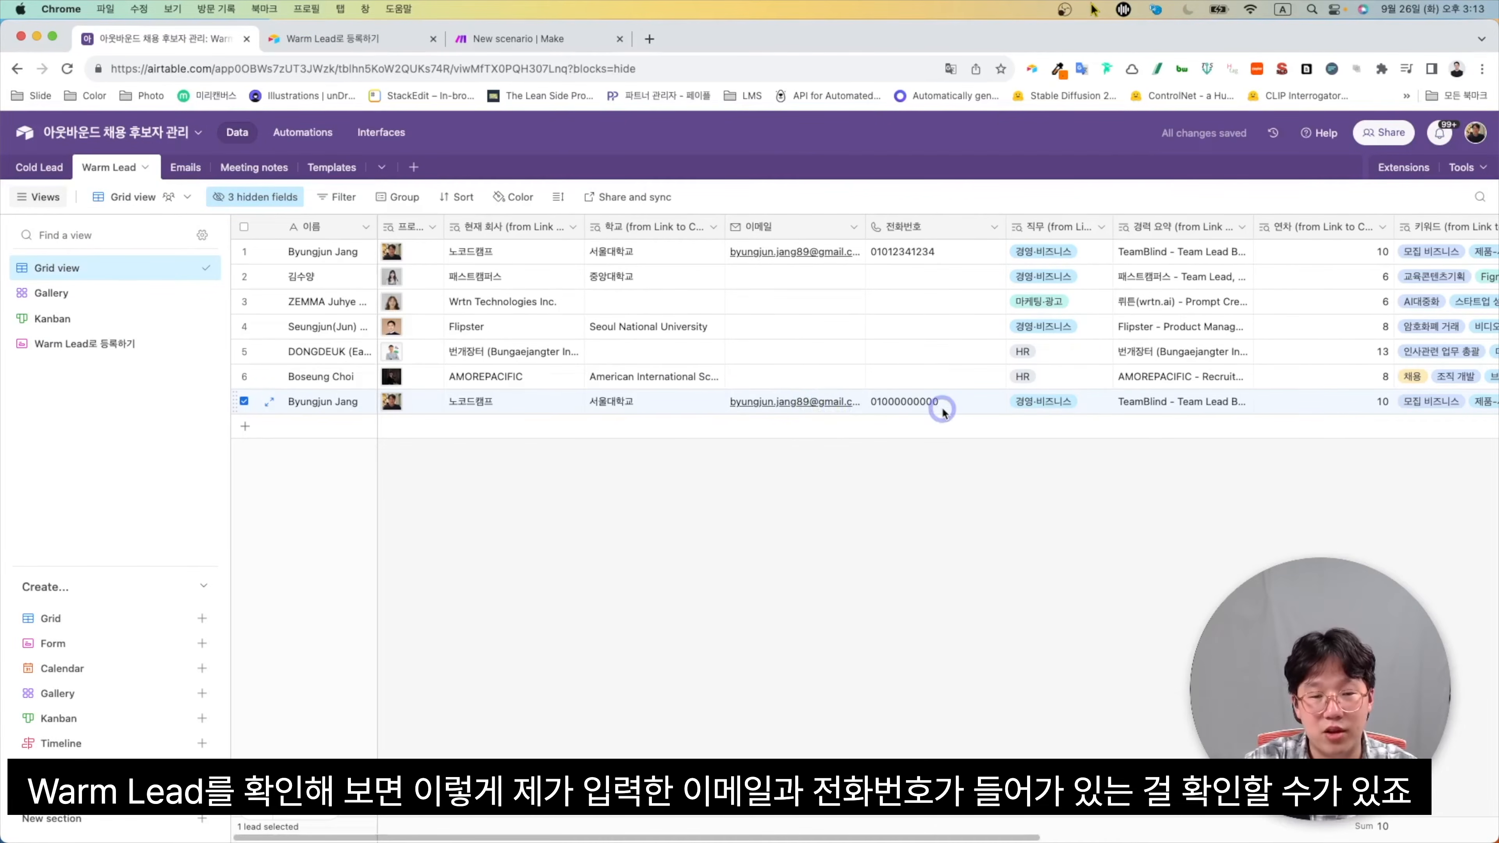
{"action": "scroll", "coordinate": [942, 411], "scroll_direction": "right", "scroll_amount": 2}
{"action": "scroll", "coordinate": [943, 412], "scroll_direction": "right", "scroll_amount": 10}
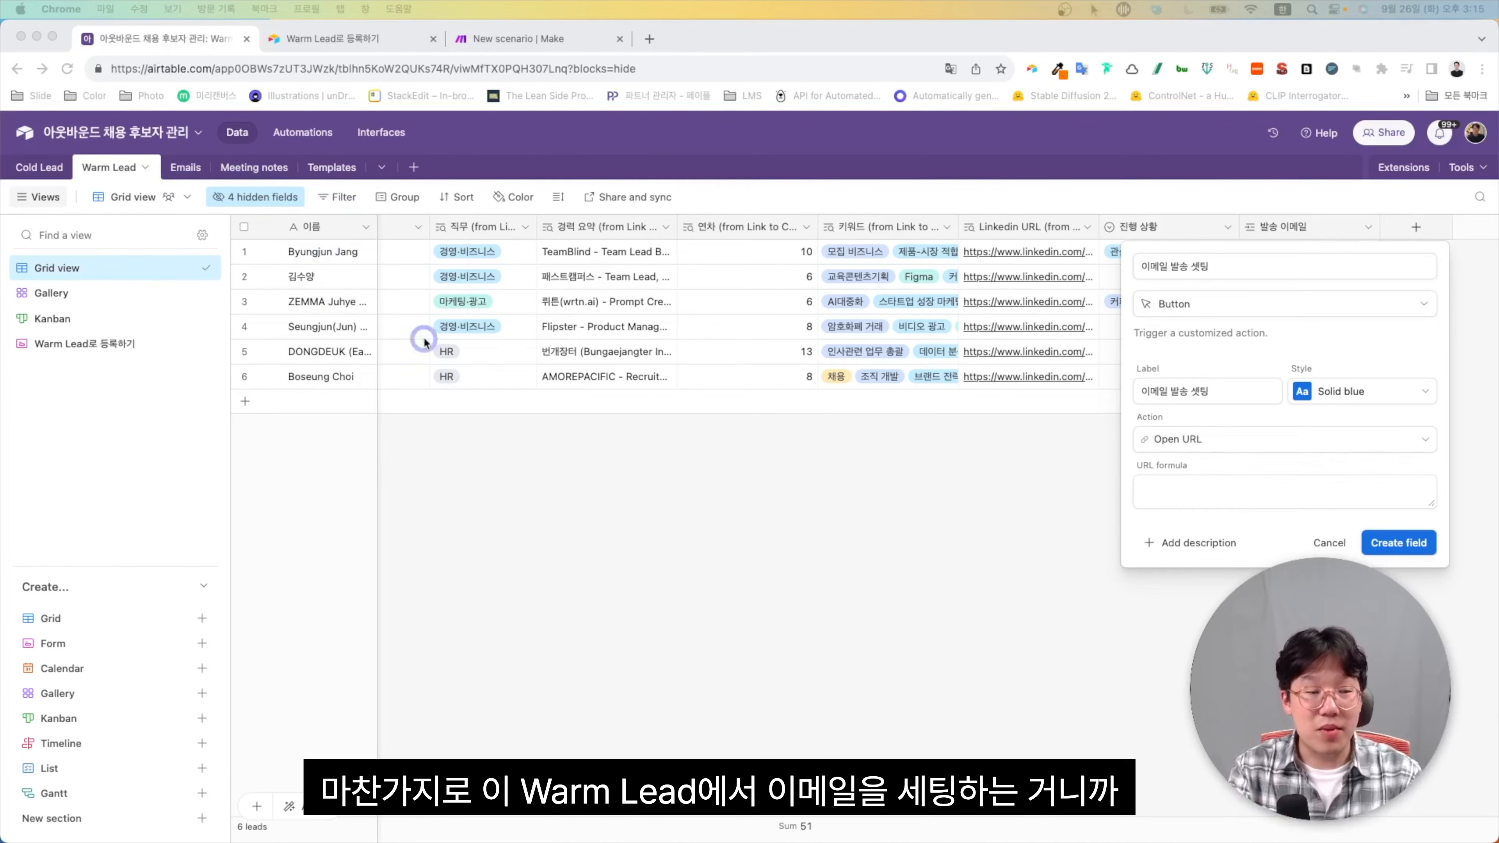
Cancel the new field, view the Emails table's 예약 이메일 셋팅 form, then return to Warm Lead
{"action": "left_click", "coordinate": [170, 167]}
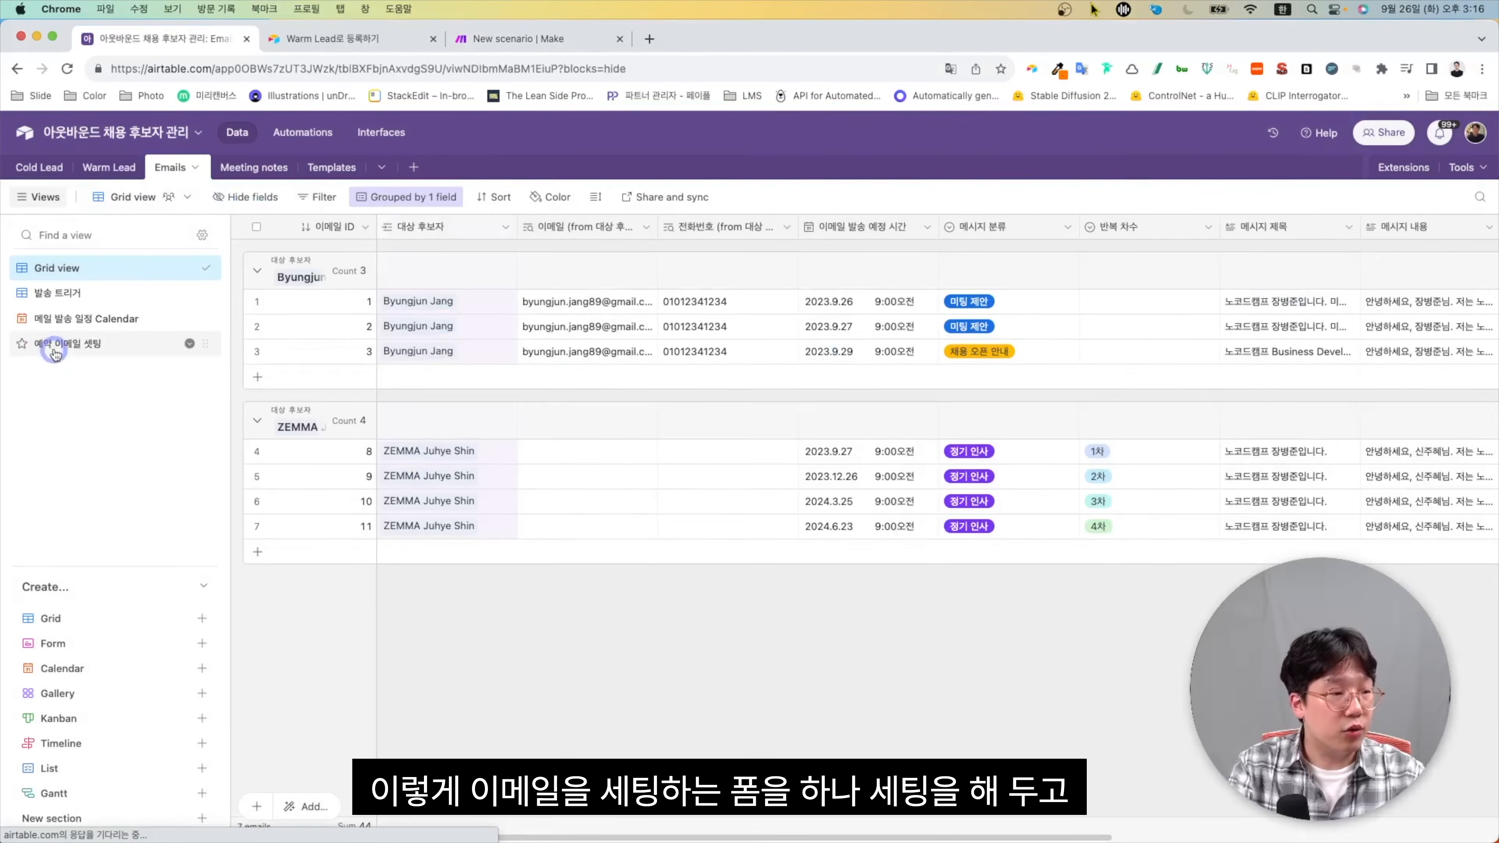
{"action": "left_click", "coordinate": [67, 343]}
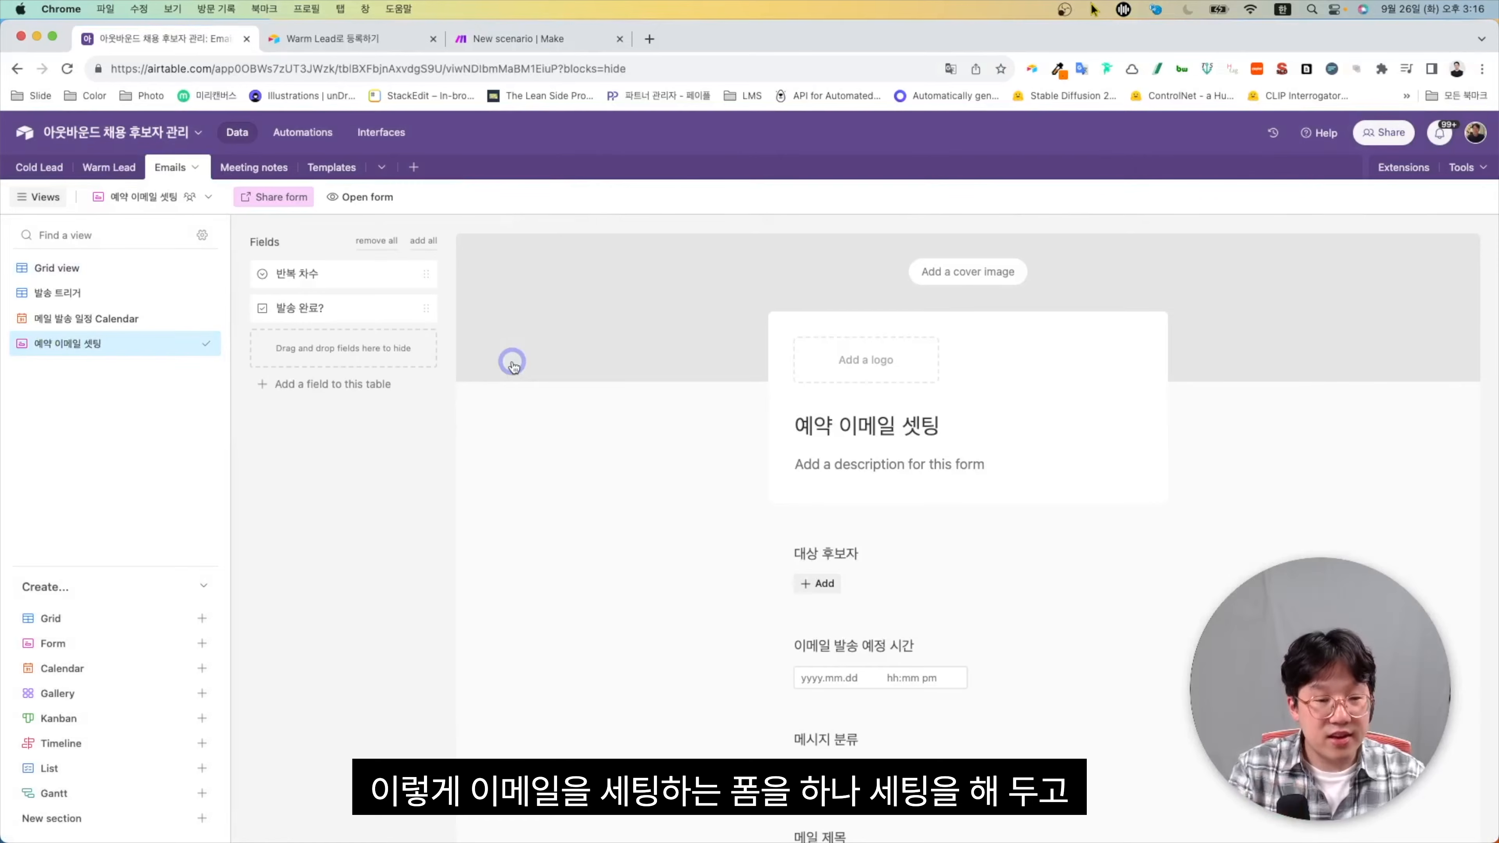
{"action": "scroll", "coordinate": [646, 686], "scroll_direction": "down", "scroll_amount": 5}
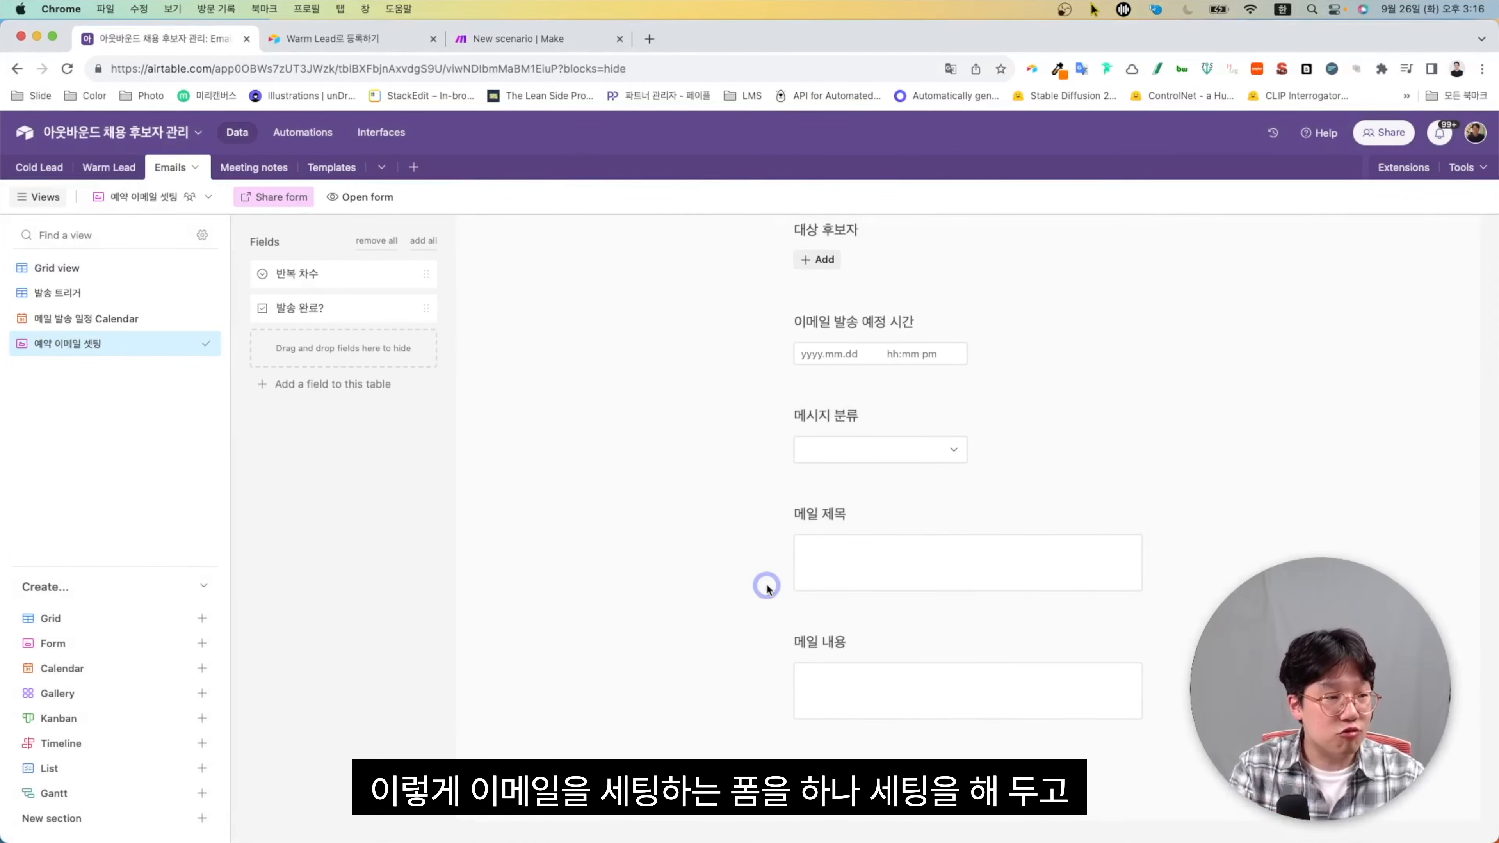
{"action": "scroll", "coordinate": [767, 589], "scroll_direction": "up", "scroll_amount": 5}
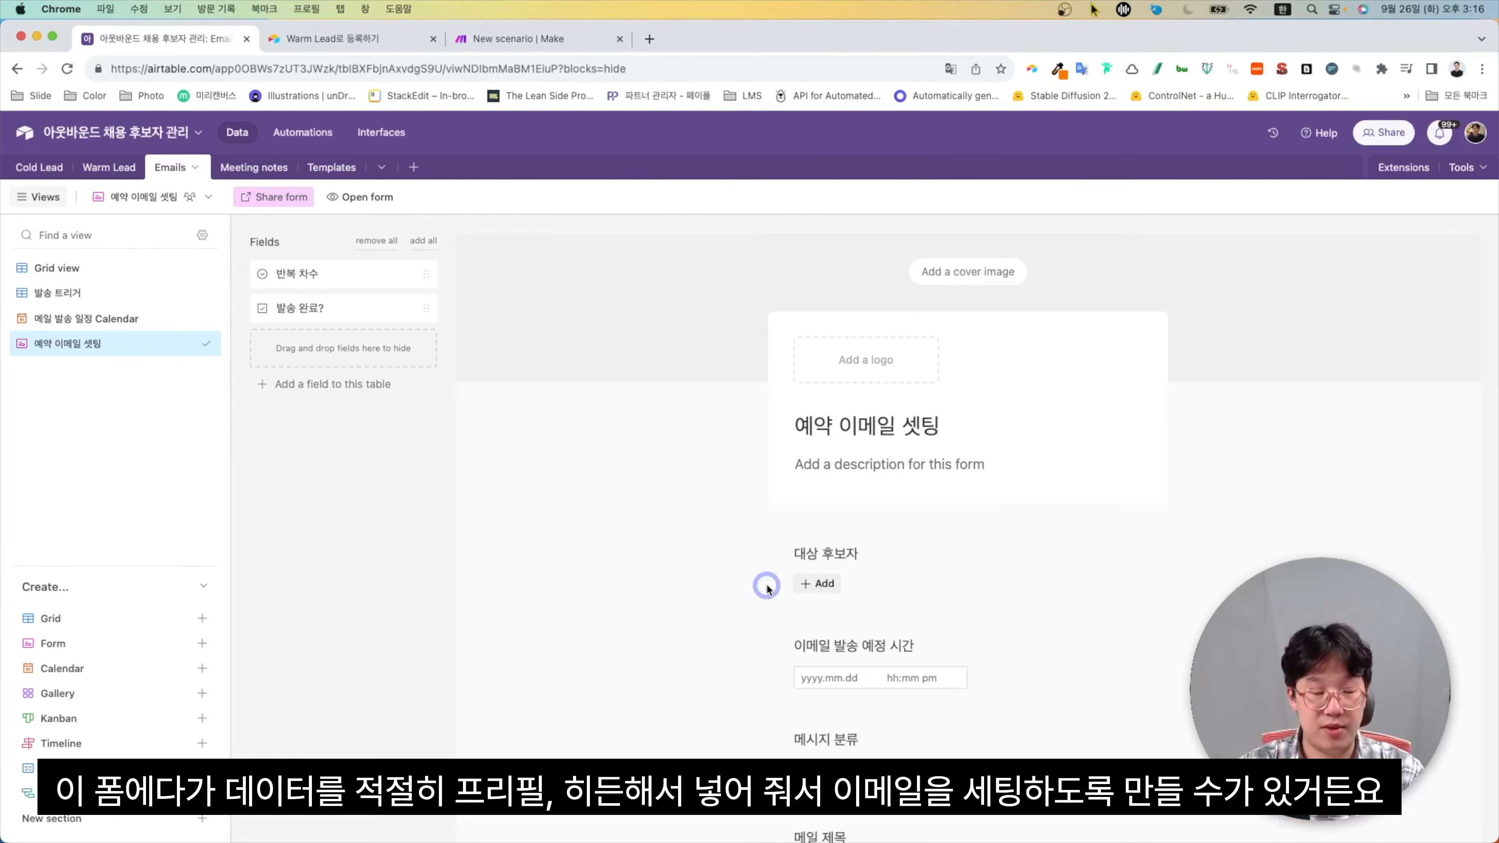
{"action": "left_click", "coordinate": [120, 171]}
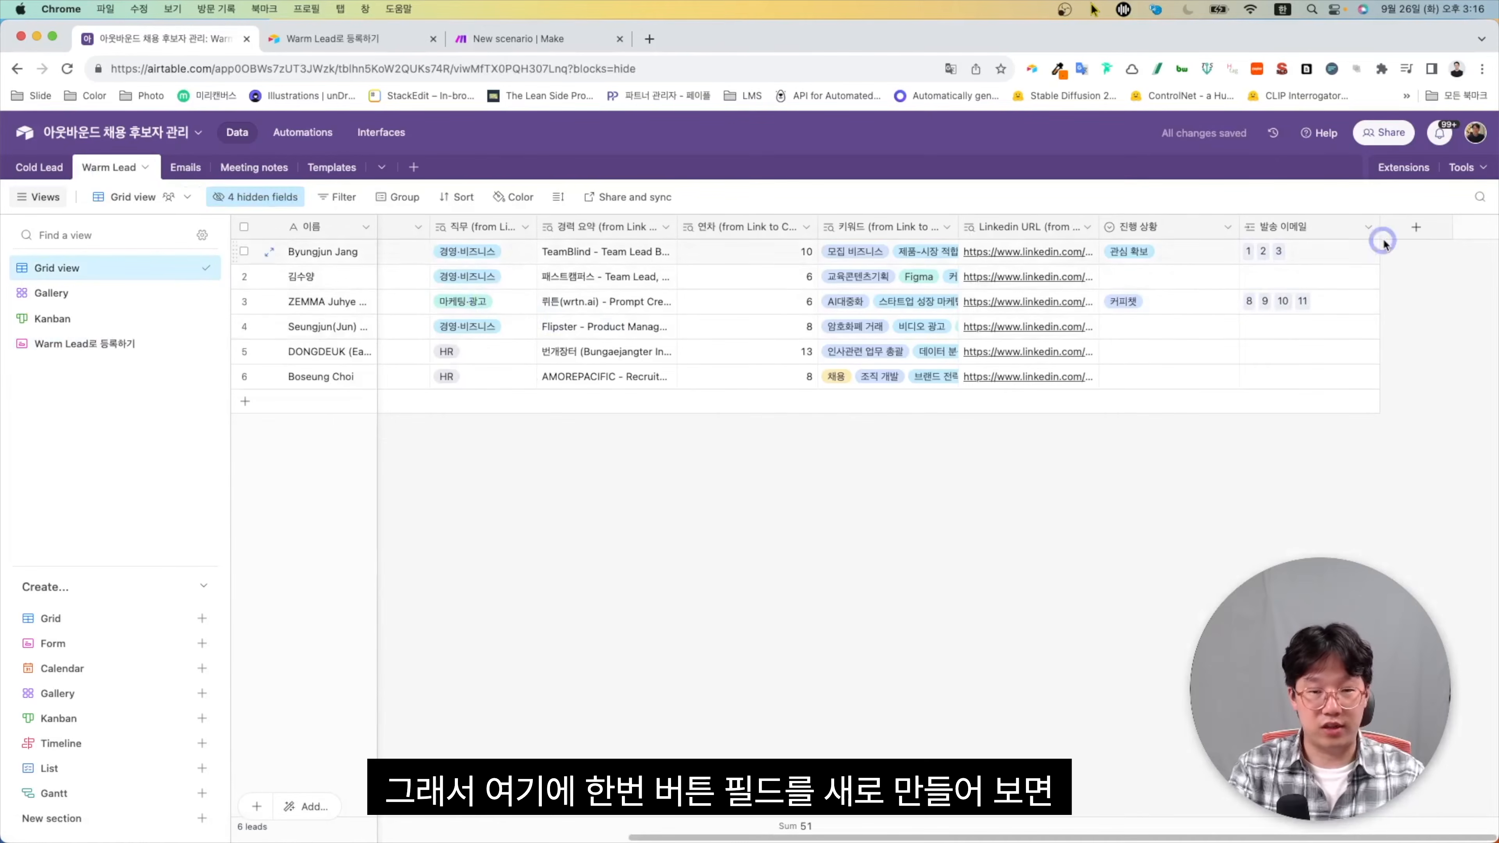
Create the 예약 이메일 셋팅 button field prefilling hidden 대상 후보자 via RECORD_ID(), and open it for row 1
{"action": "left_click", "coordinate": [1415, 227]}
{"action": "type", "text": "ㅠ"}
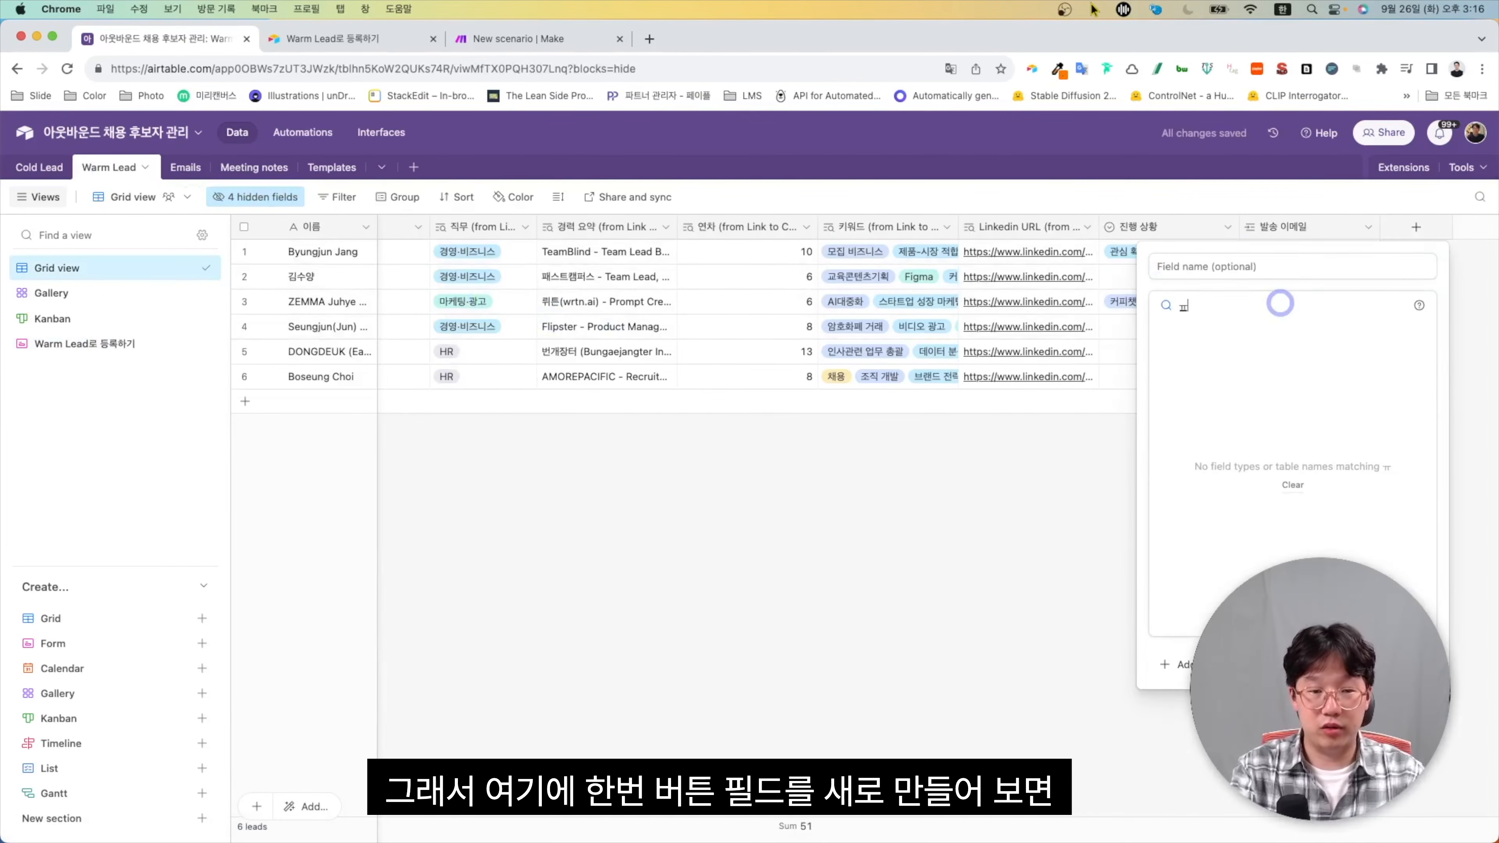
{"action": "key", "text": "BackSpace"}
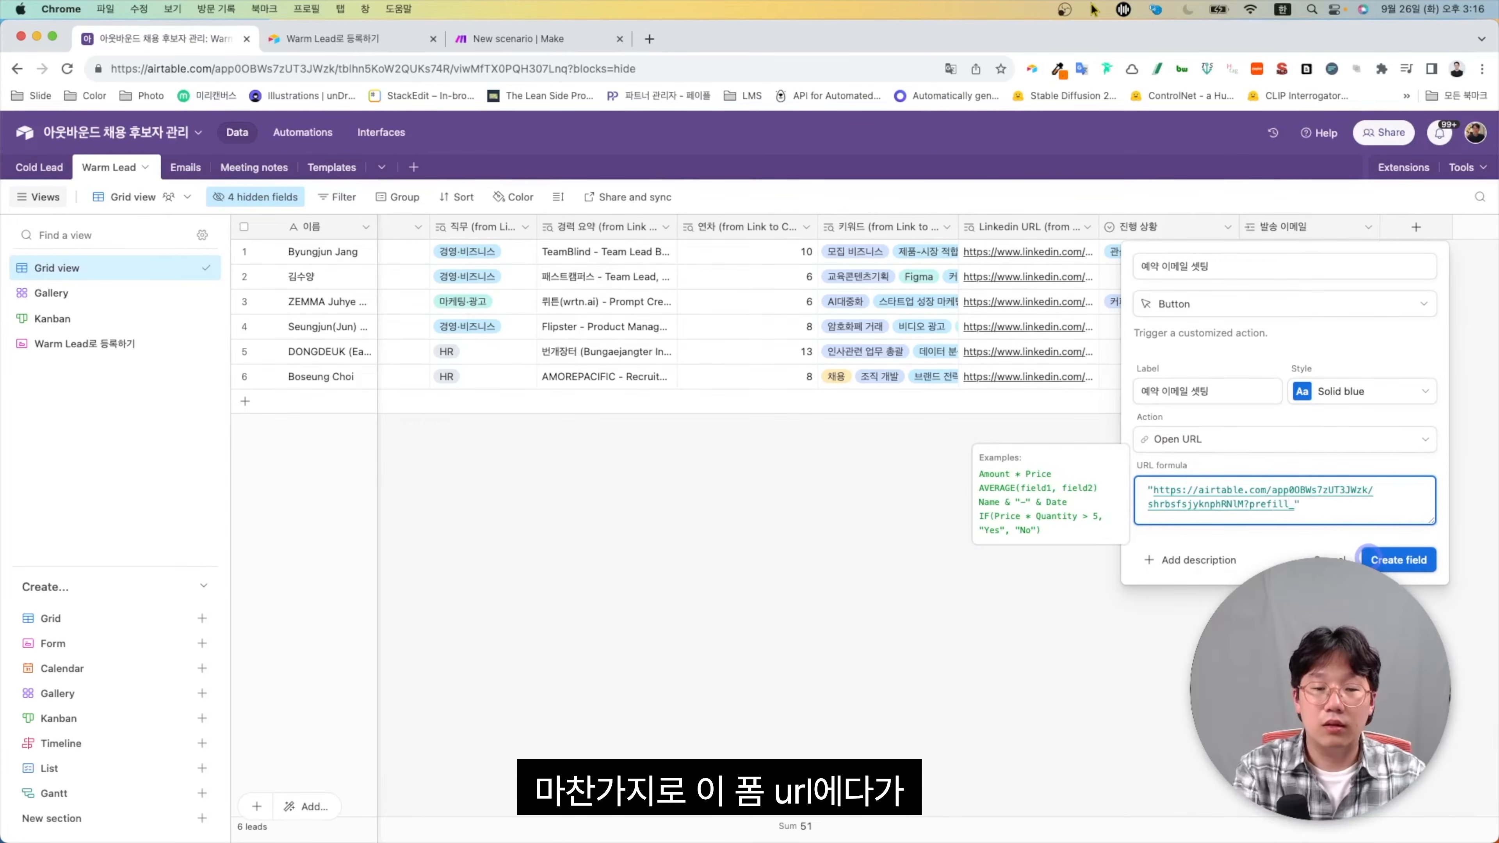
{"action": "type", "text": "대상 후보자="}
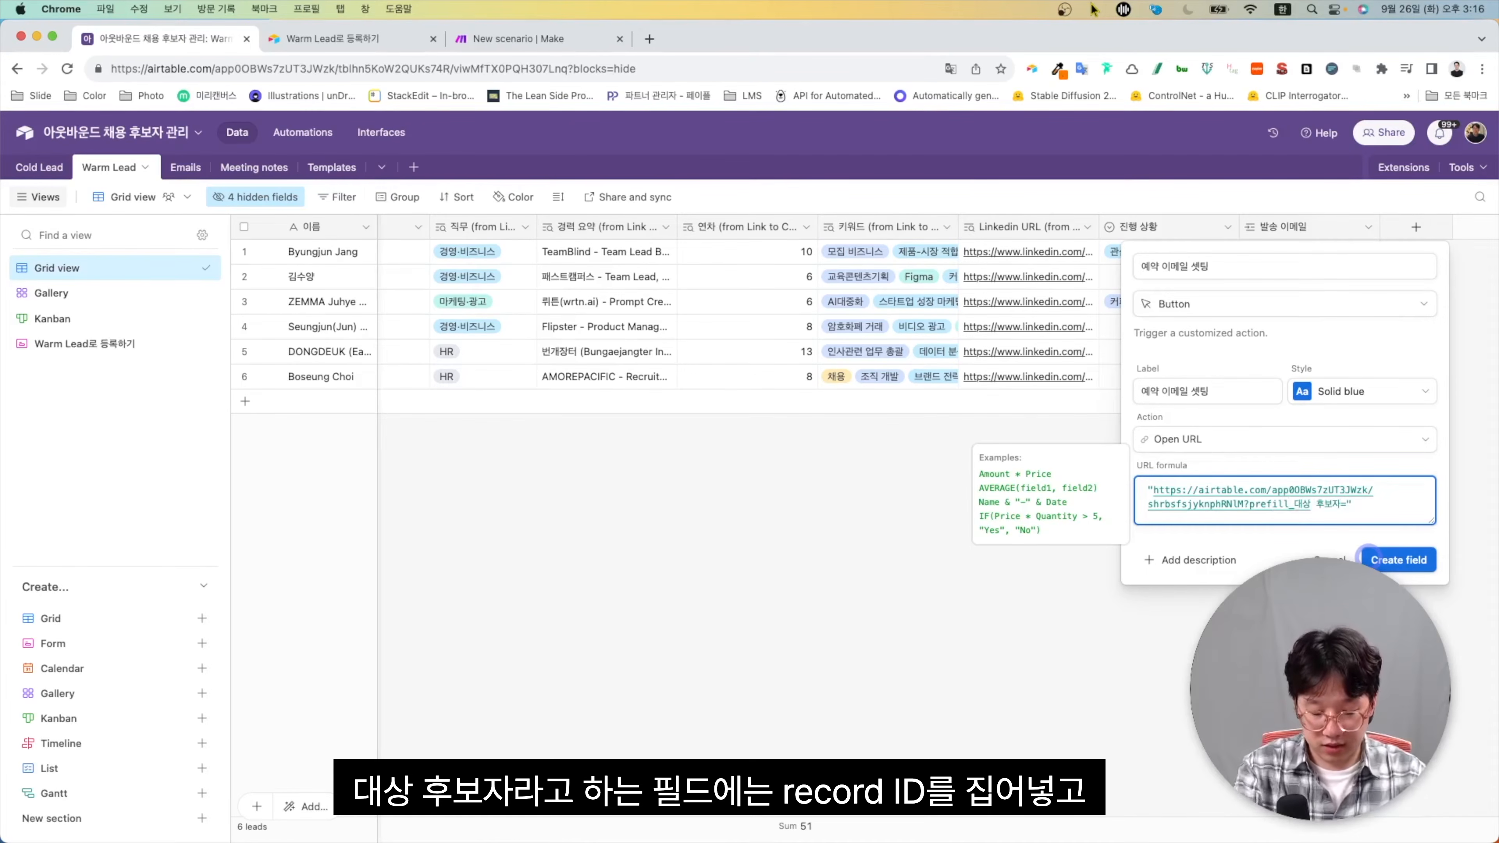
{"action": "type", "text": "\"&RECORD_ID()&\"&hide_대상 후보자=true\""}
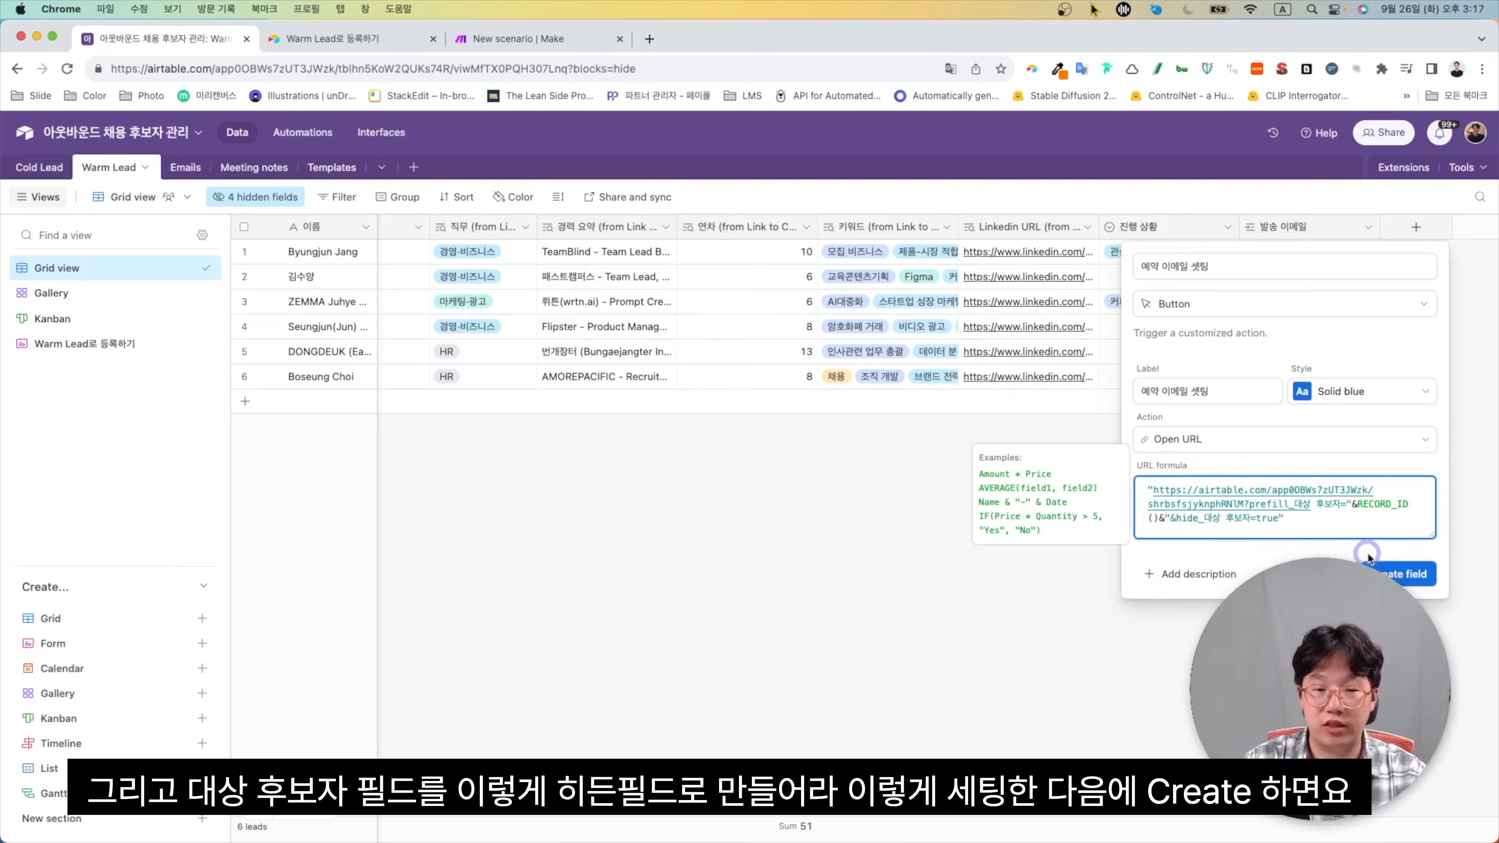
{"action": "left_click", "coordinate": [1393, 576]}
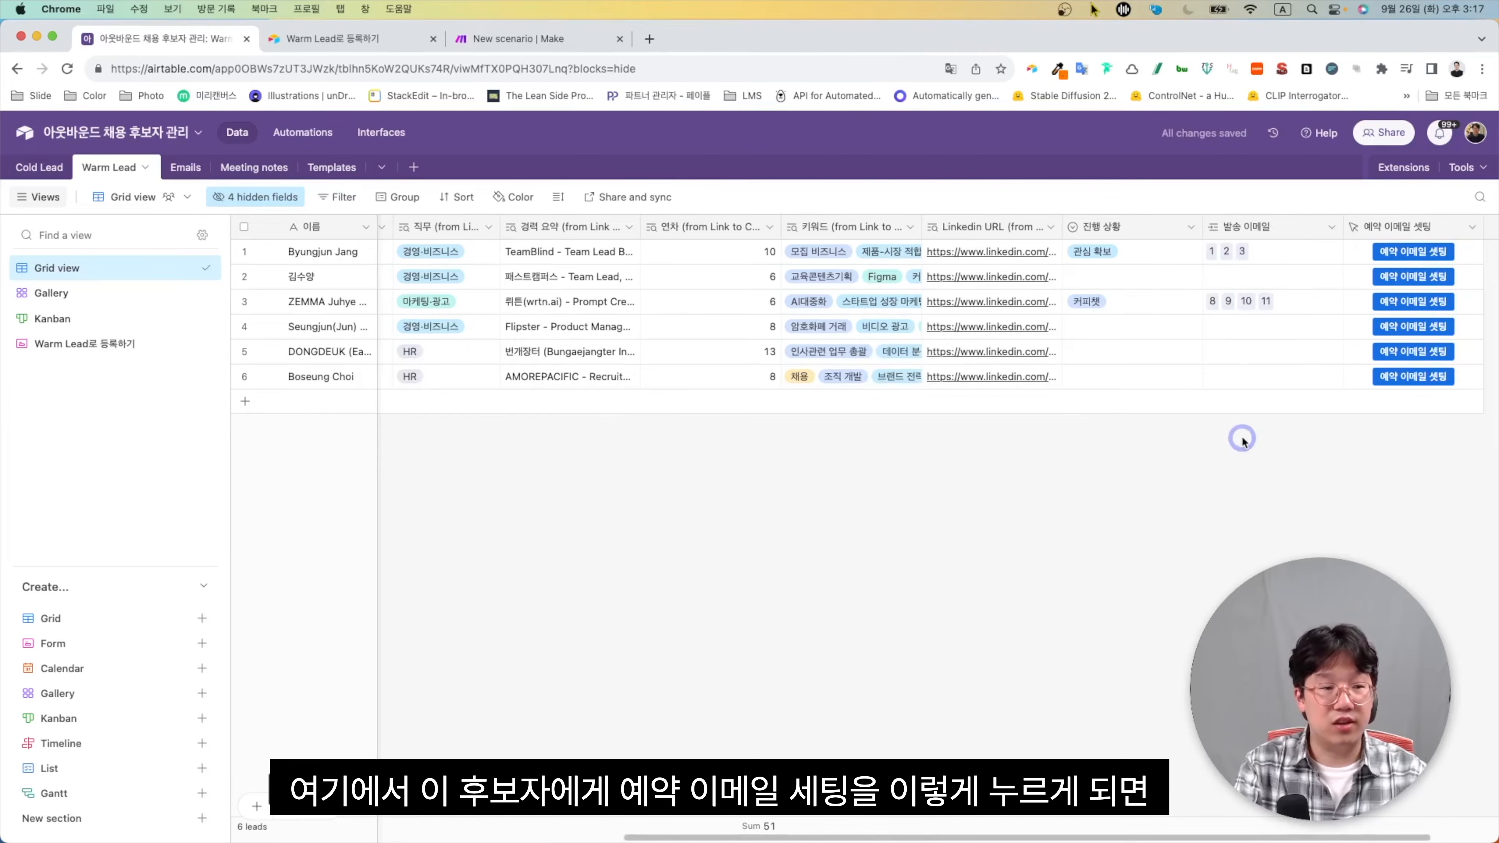
{"action": "left_click", "coordinate": [1405, 252]}
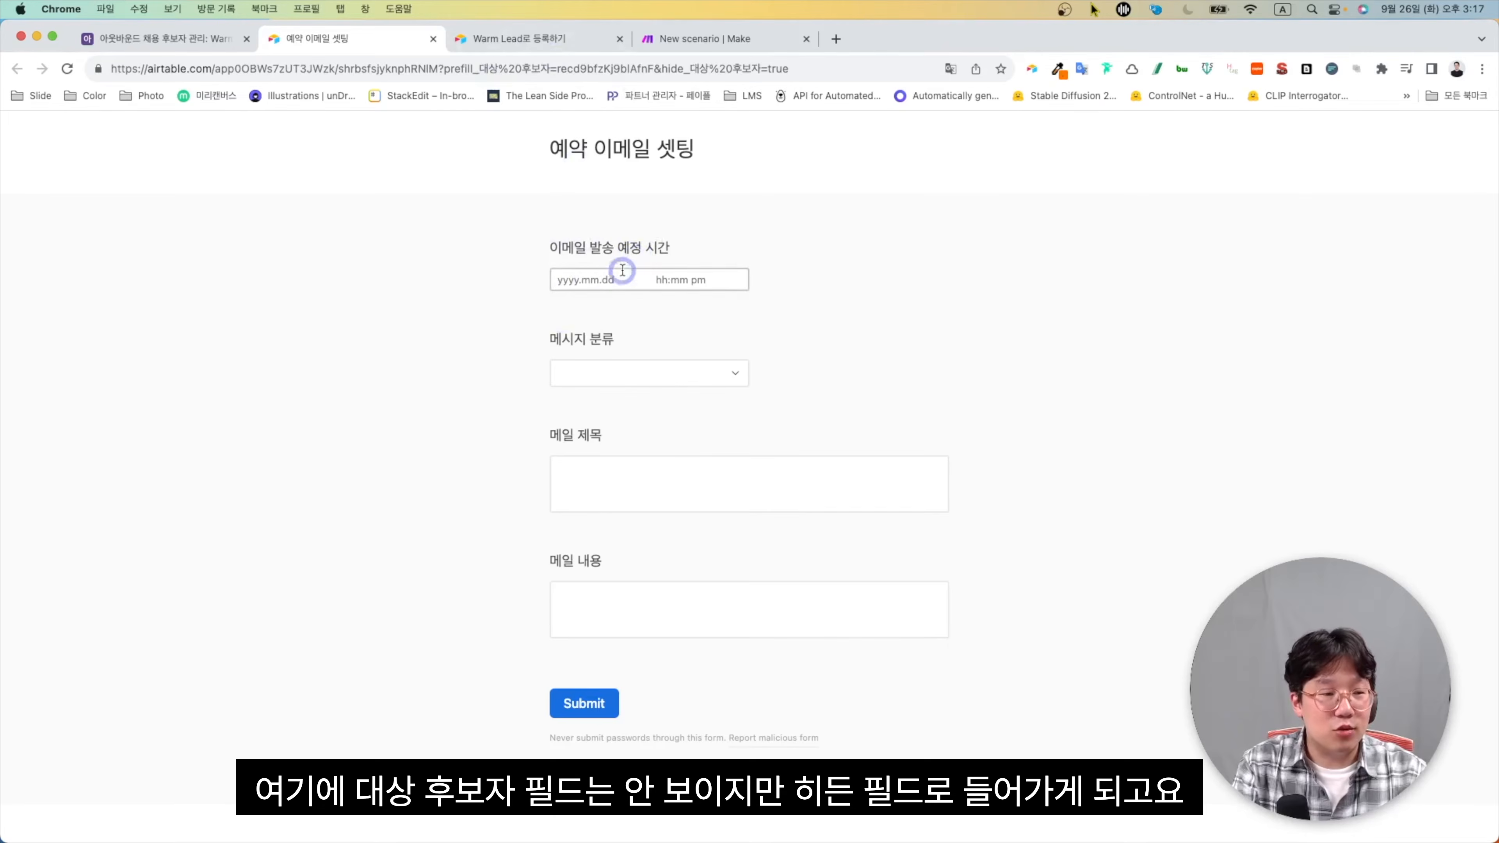
Set the scheduled send to 2023.9.27 at 9:00오전
{"action": "left_click", "coordinate": [605, 279]}
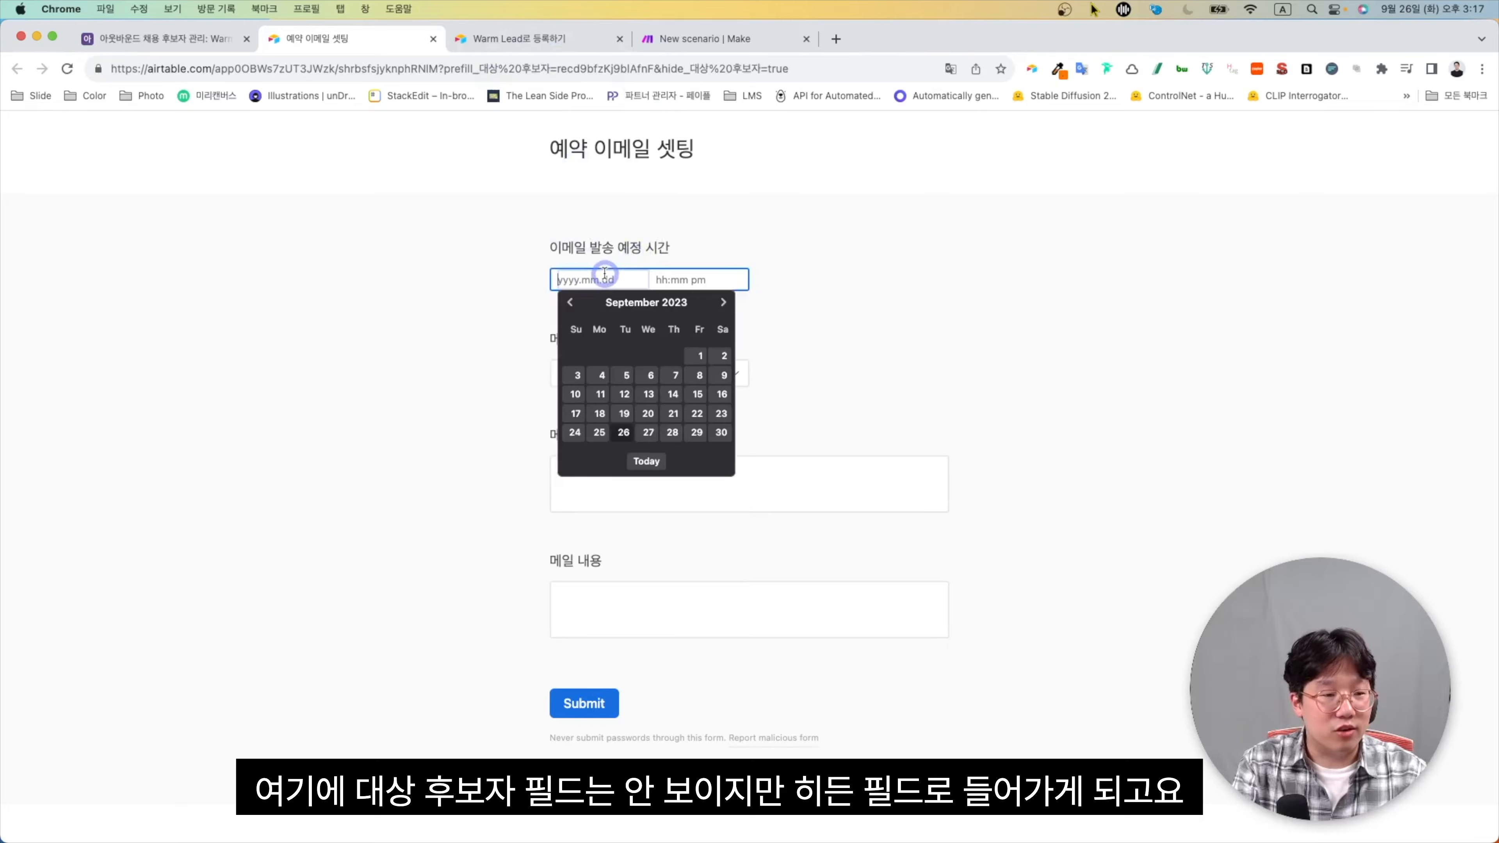
{"action": "left_click", "coordinate": [646, 432]}
{"action": "left_click", "coordinate": [671, 282]}
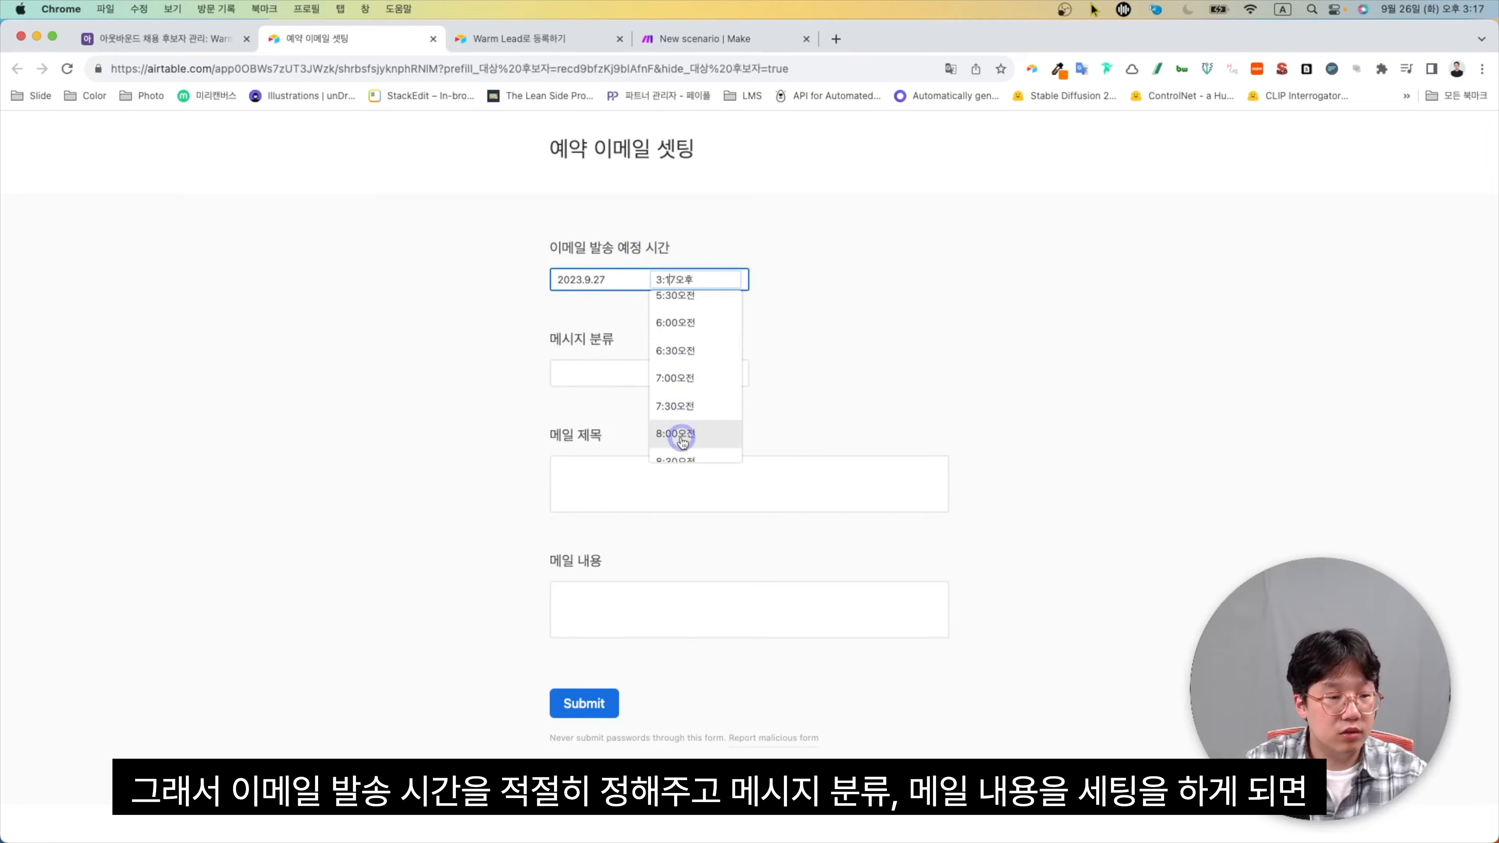
{"action": "scroll", "coordinate": [673, 434], "scroll_direction": "down", "scroll_amount": 8}
{"action": "left_click", "coordinate": [677, 429]}
Choose 미팅 제안, title '미팅 제안 드립니다.', body '미팅 합시다.', submit, and return to Warm Lead
{"action": "left_click", "coordinate": [681, 375]}
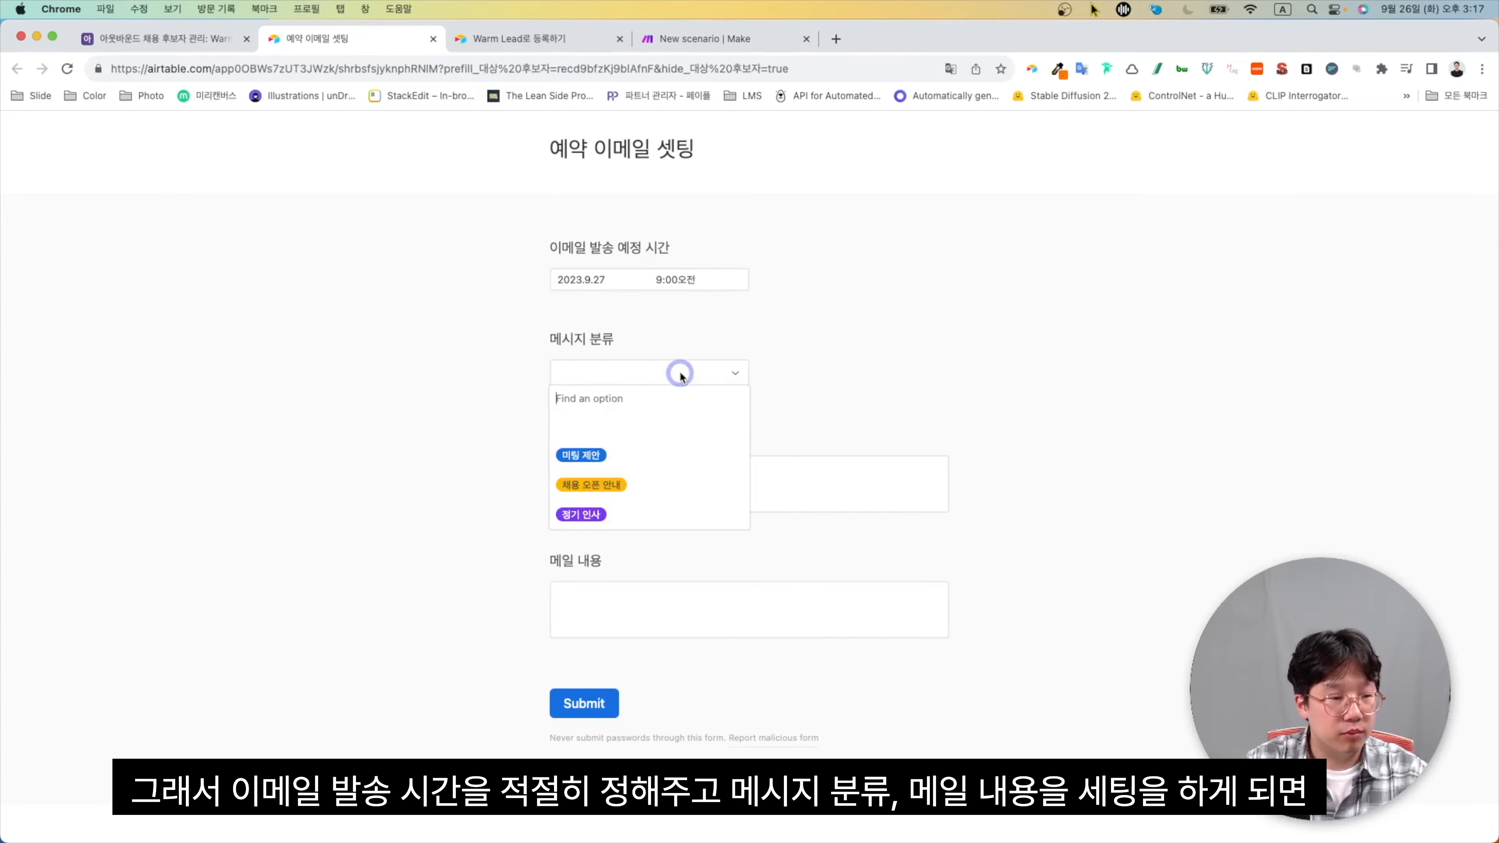
{"action": "left_click", "coordinate": [659, 450]}
{"action": "left_click", "coordinate": [663, 477]}
{"action": "type", "text": "미팅 제안 드립니다."}
{"action": "left_click", "coordinate": [647, 605]}
{"action": "type", "text": "미팅 합시다."}
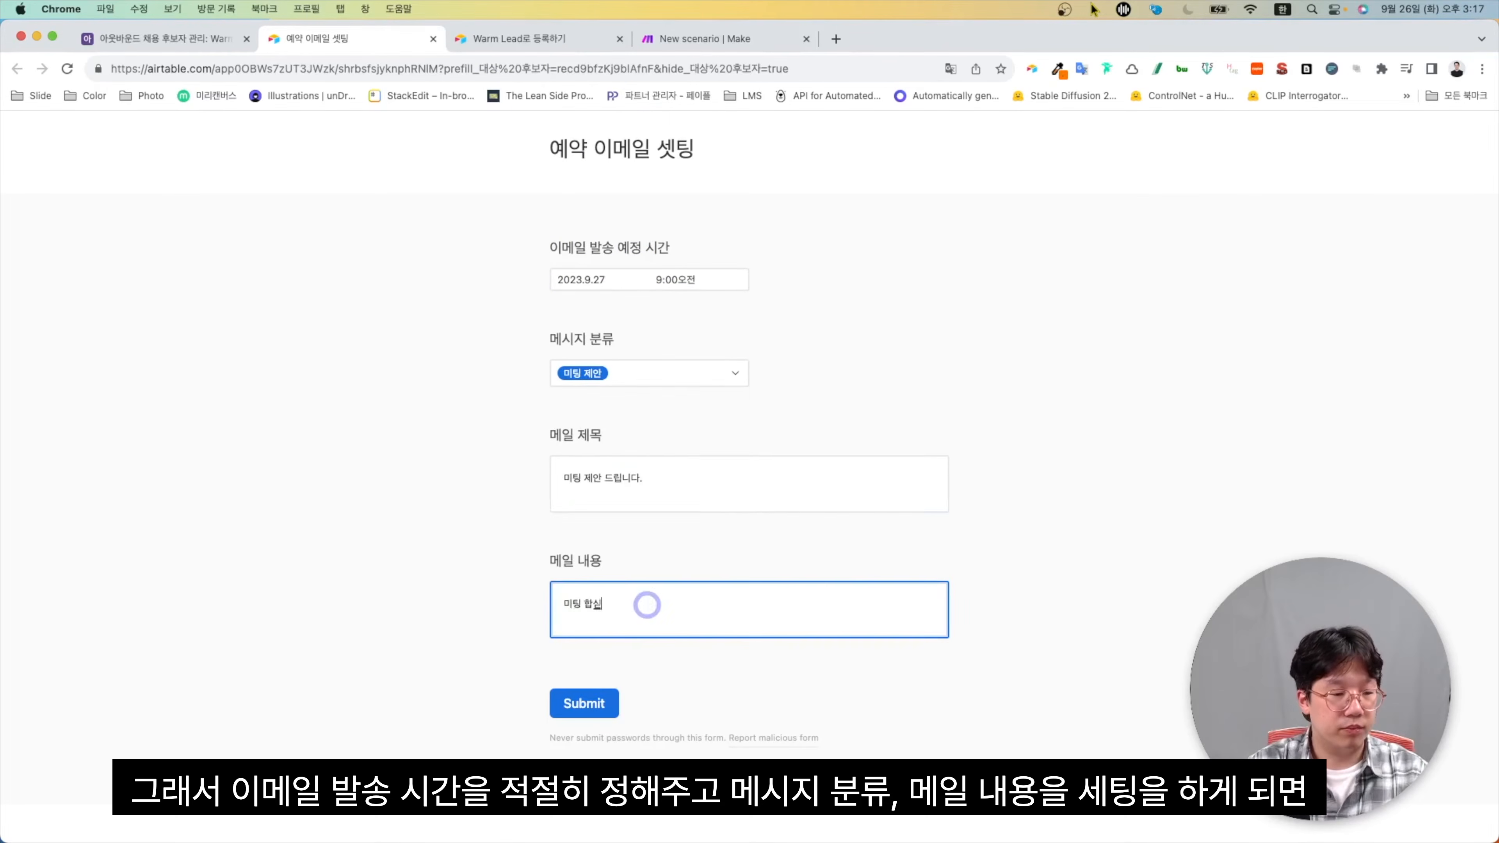
{"action": "left_click", "coordinate": [584, 703]}
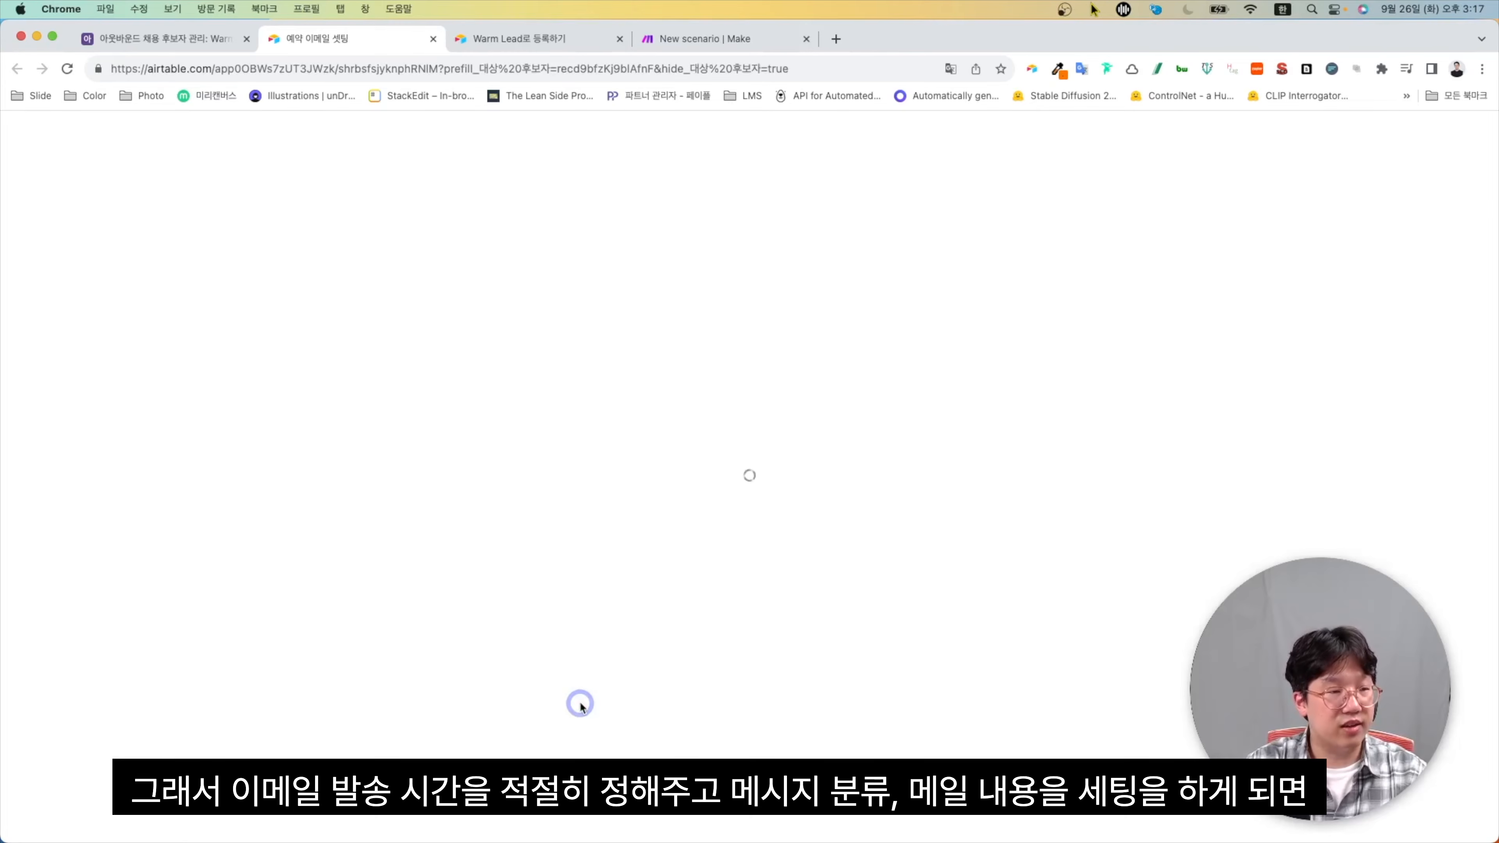
{"action": "key", "text": "super+1"}
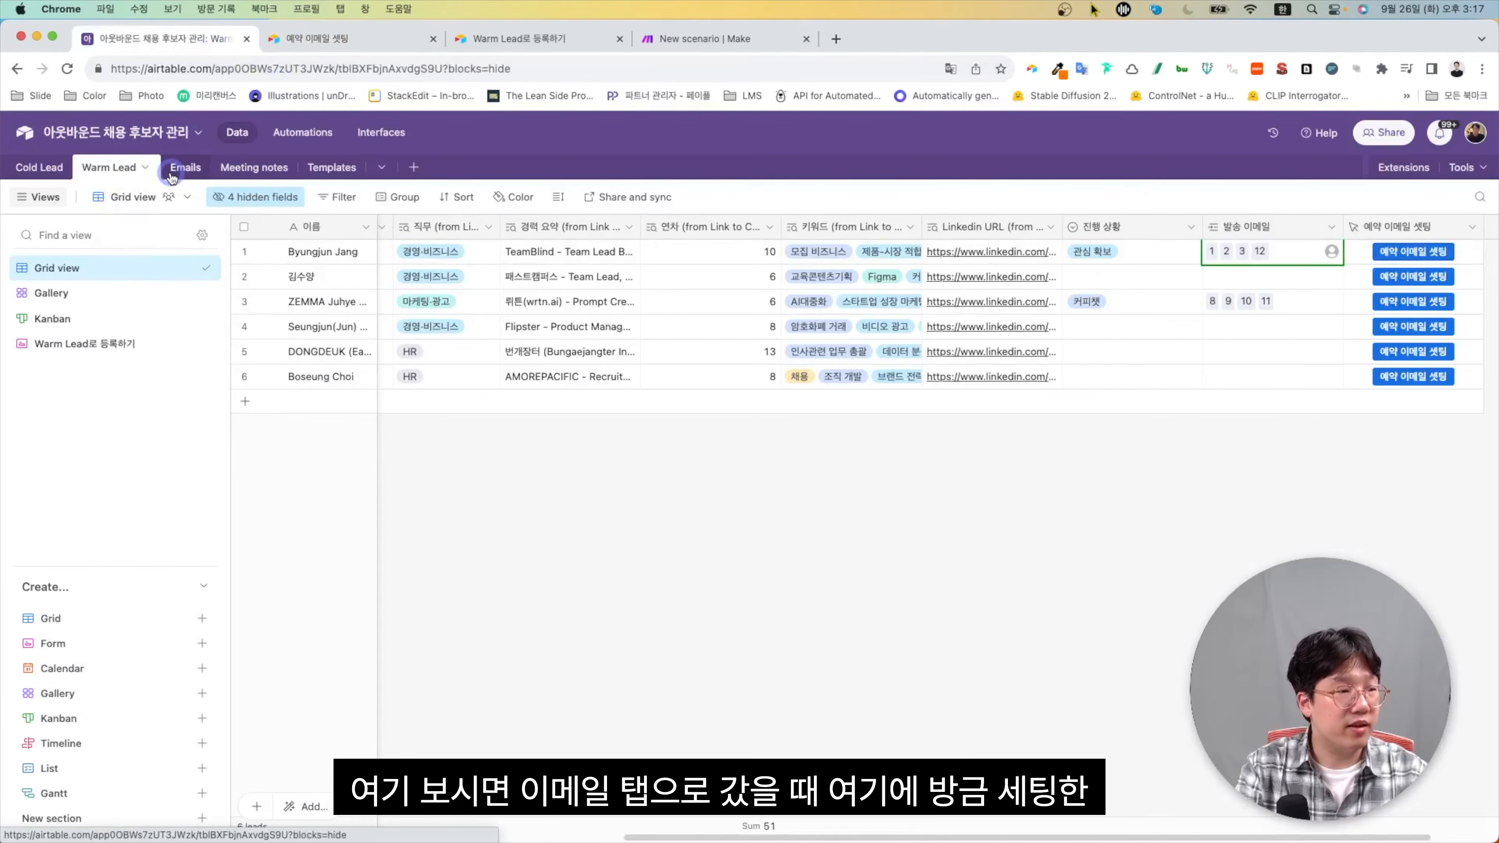
Open the Emails table and inspect the new row 12 meeting-proposal email across its columns
{"action": "left_click", "coordinate": [184, 169]}
{"action": "left_click", "coordinate": [257, 376]}
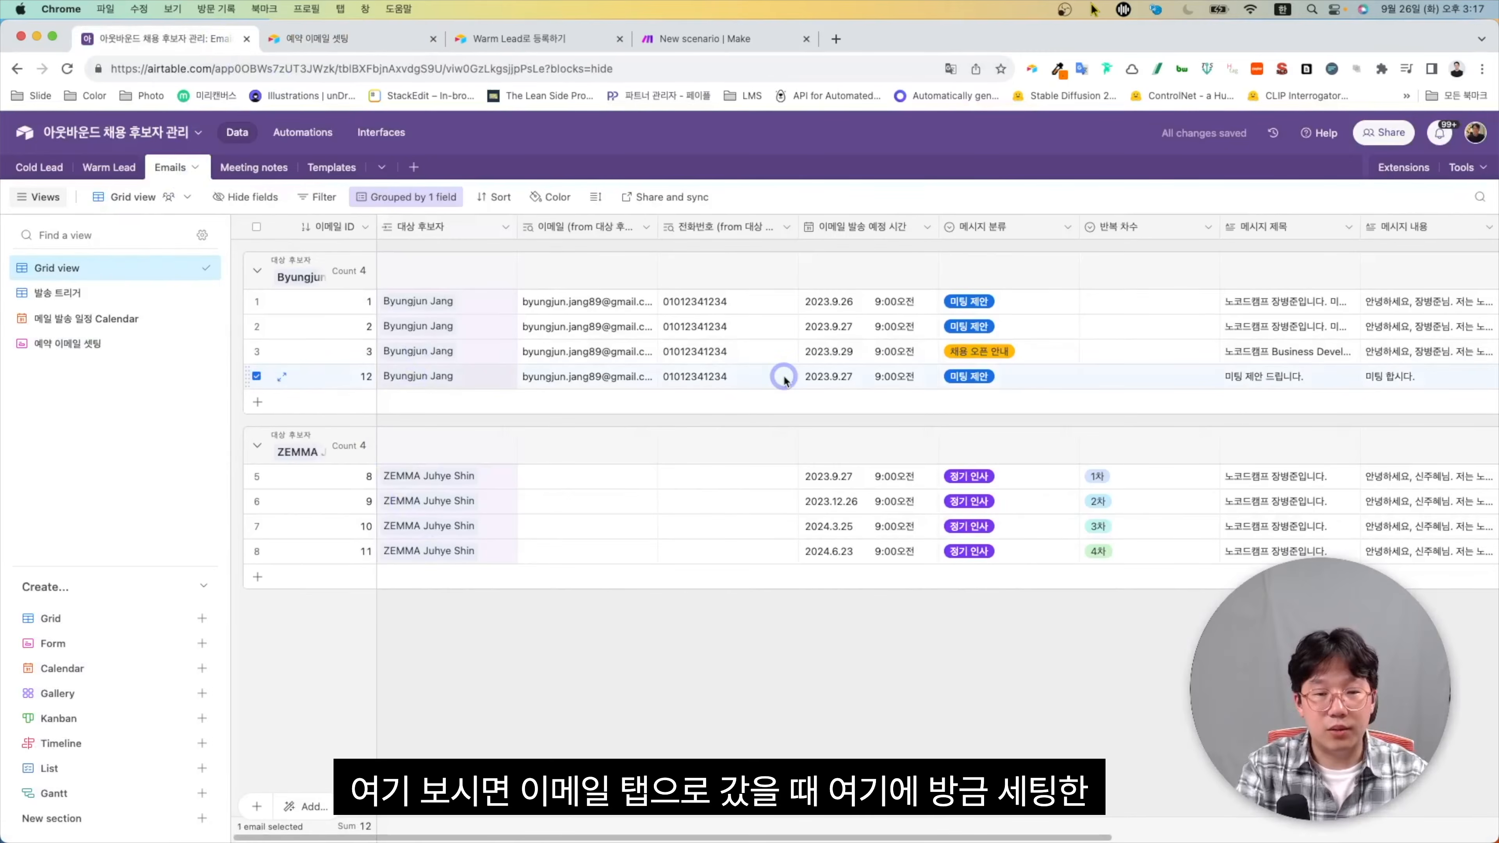
{"action": "scroll", "coordinate": [782, 376], "scroll_direction": "right", "scroll_amount": 5}
{"action": "scroll", "coordinate": [973, 377], "scroll_direction": "left", "scroll_amount": 2}
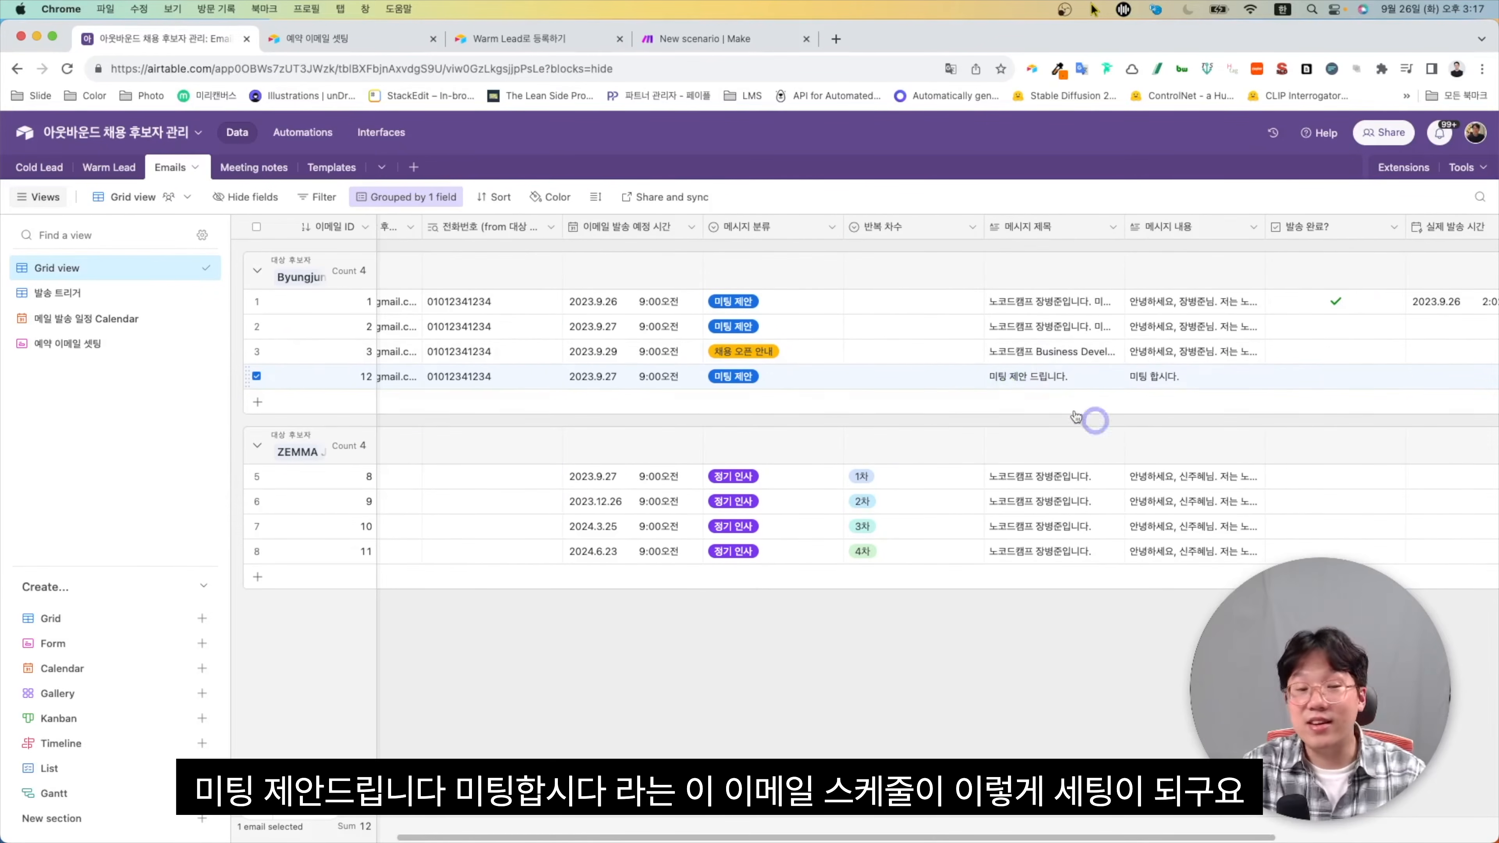
{"action": "scroll", "coordinate": [799, 355], "scroll_direction": "left", "scroll_amount": 6}
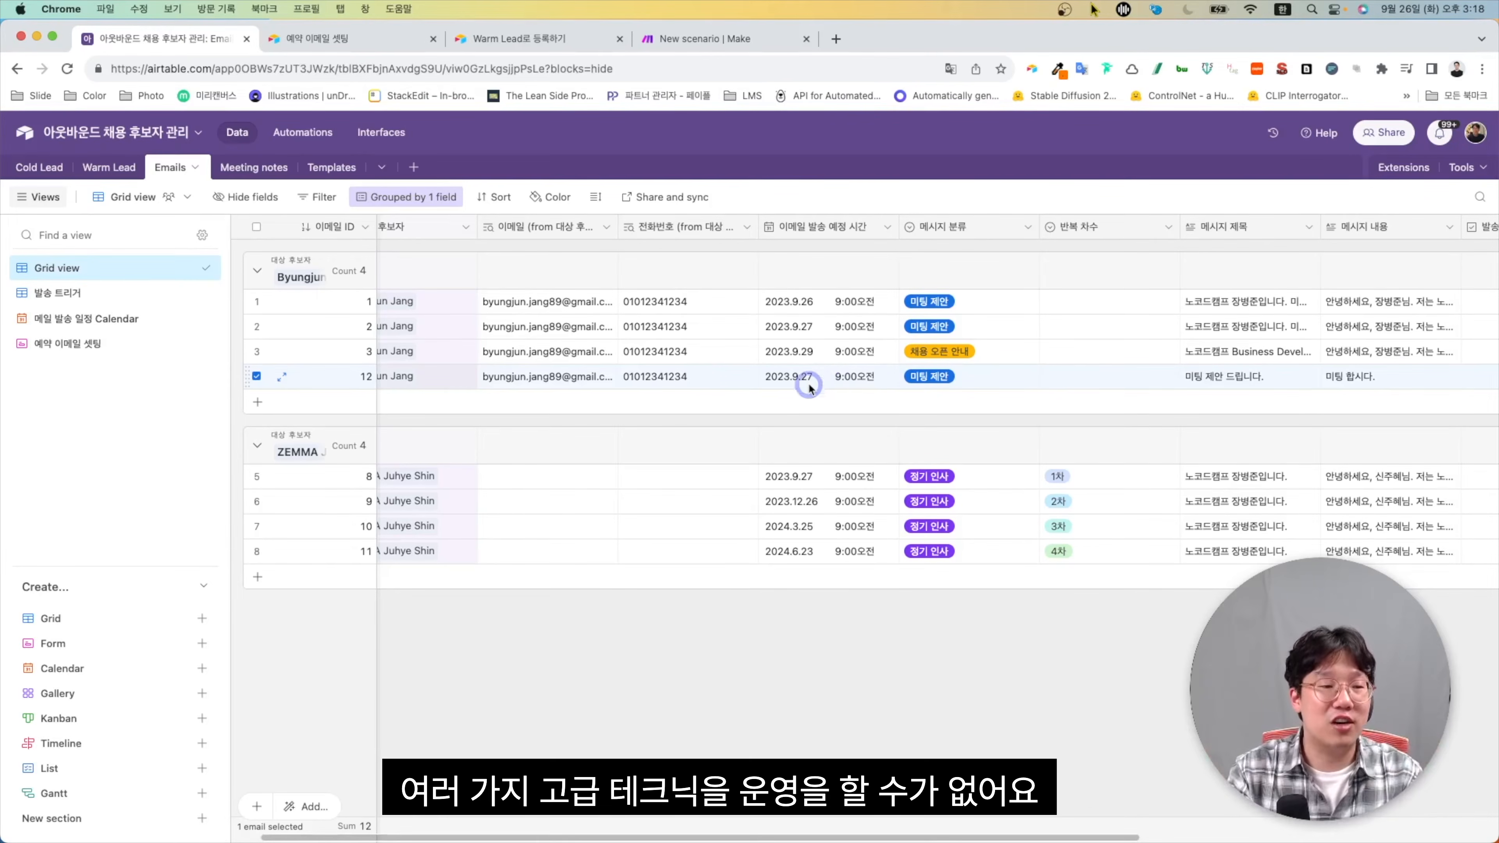
Delete test email record 12 from the Emails table
{"action": "right_click", "coordinate": [264, 376]}
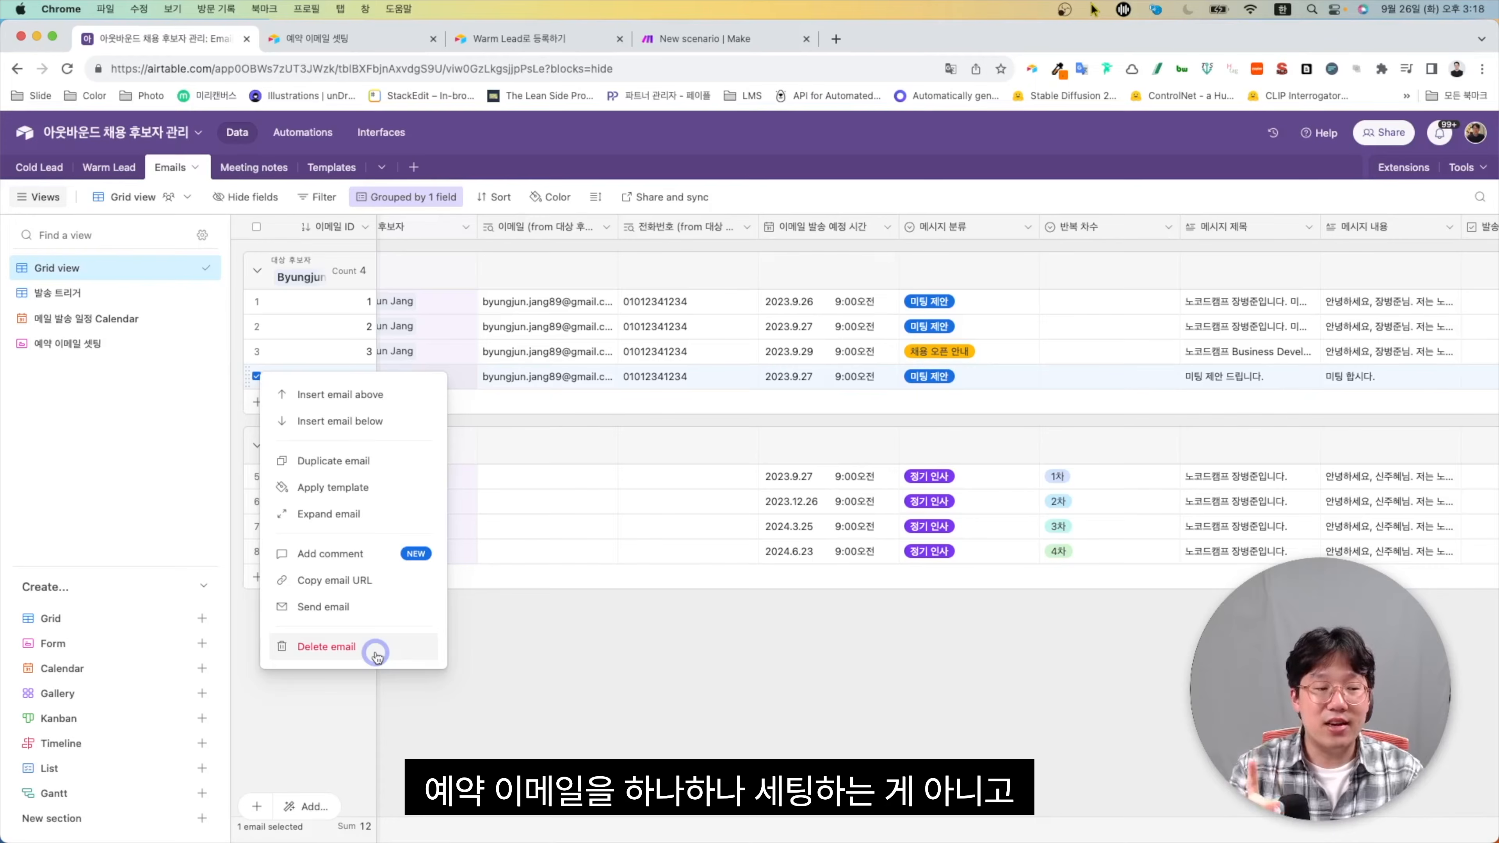
{"action": "left_click", "coordinate": [376, 649]}
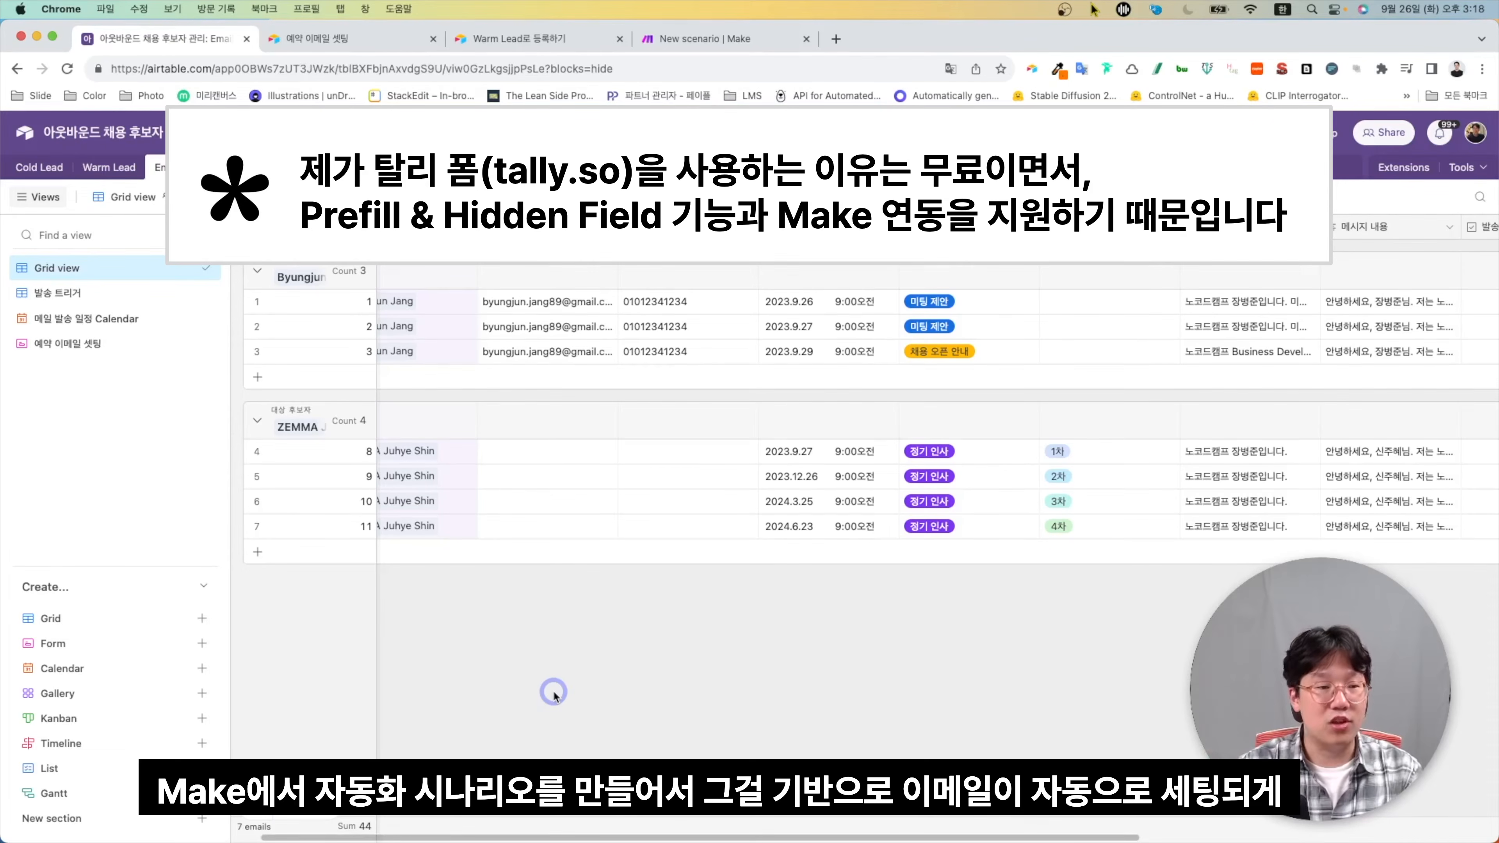
{"action": "scroll", "coordinate": [612, 497], "scroll_direction": "left", "scroll_amount": 2}
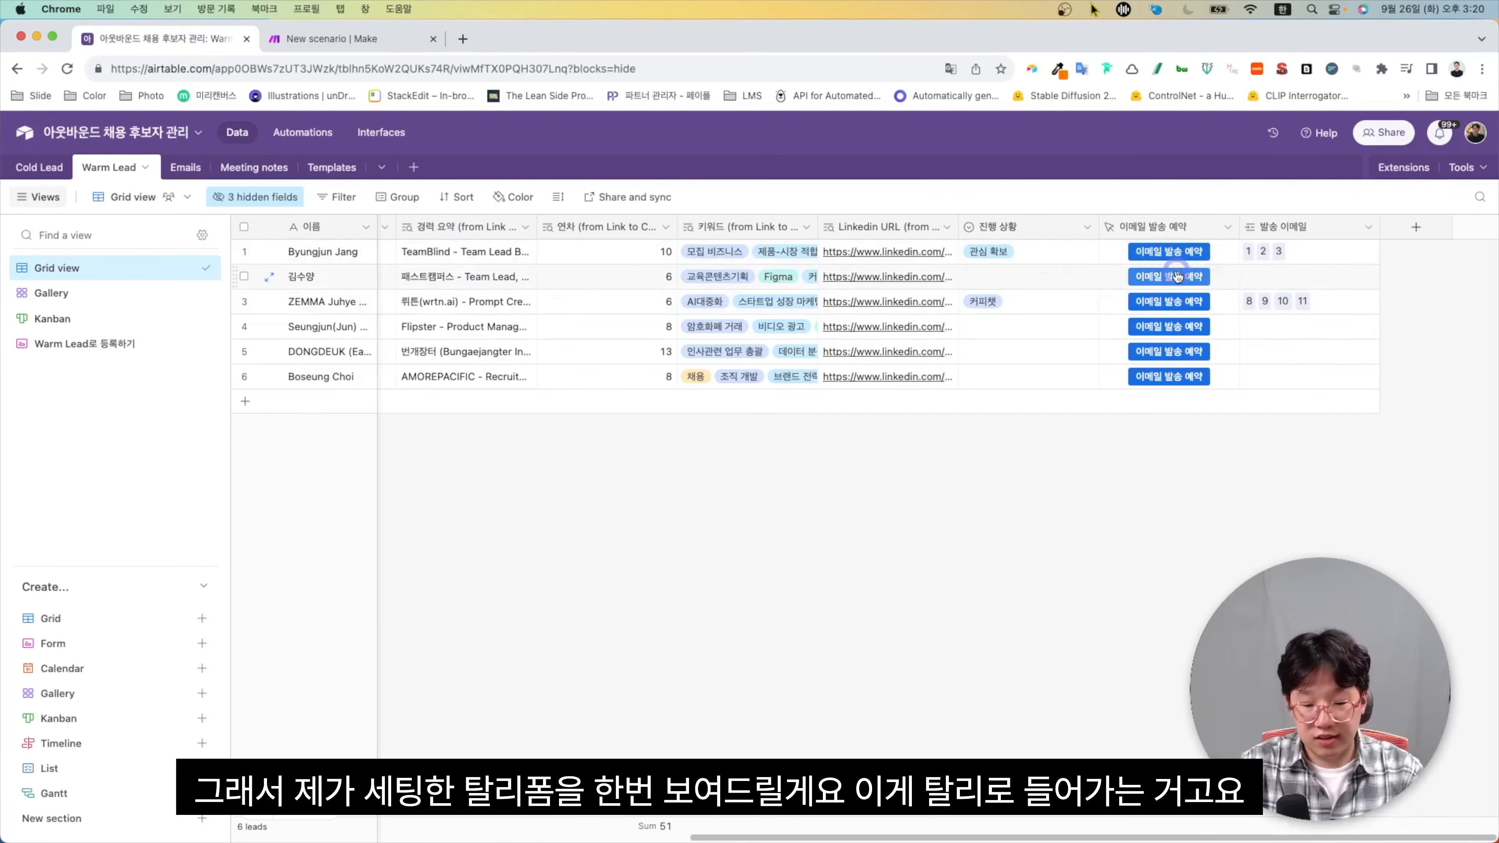
Open row 2's prefilled 후보자 자동 이메일 셋팅 form, check the recordId in its link, and expand the template options
{"action": "left_click", "coordinate": [1176, 276]}
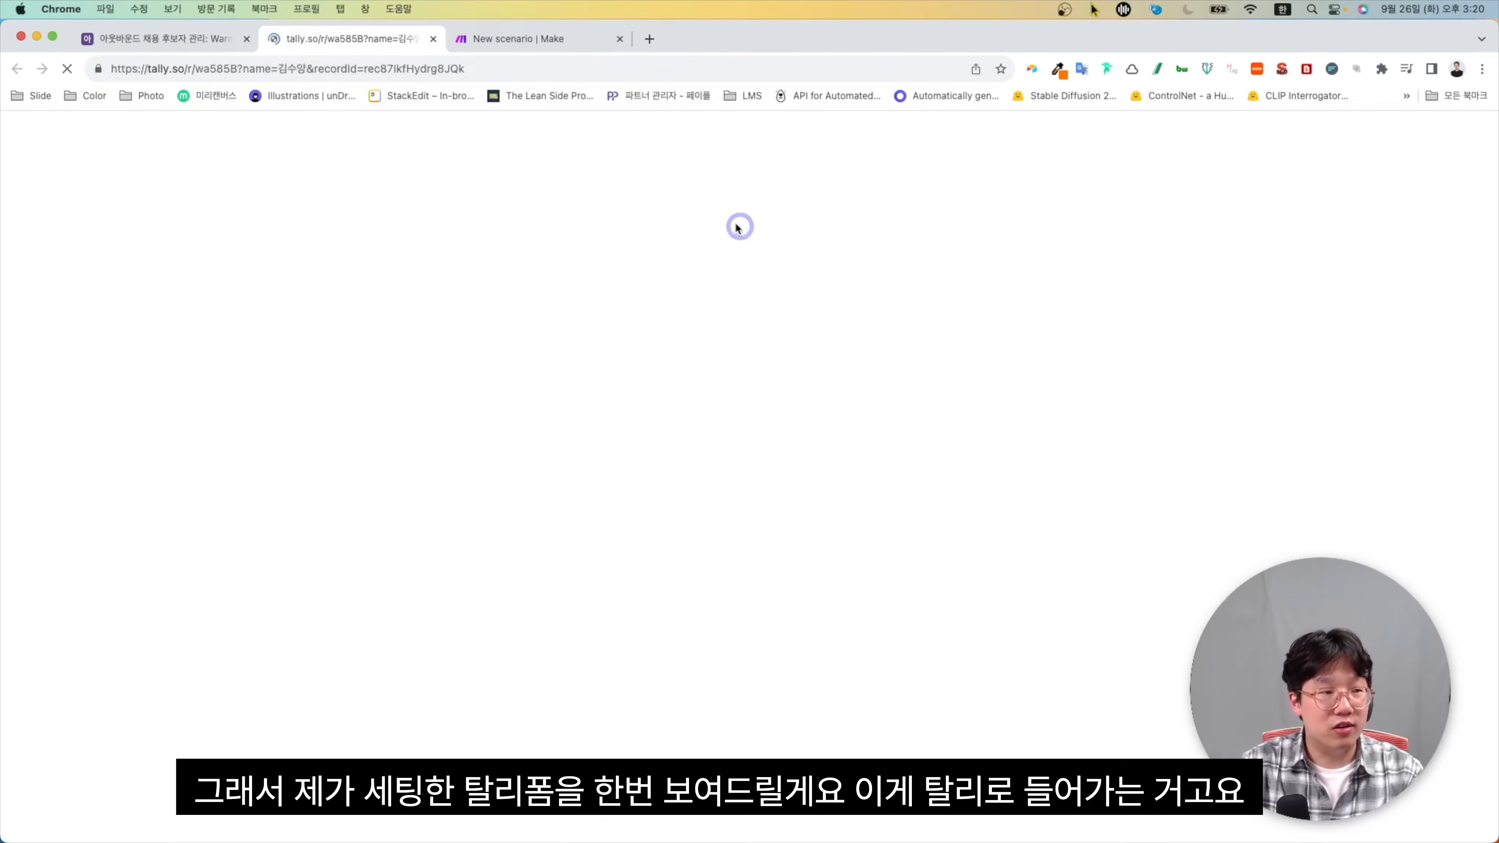
{"action": "left_click", "coordinate": [241, 63]}
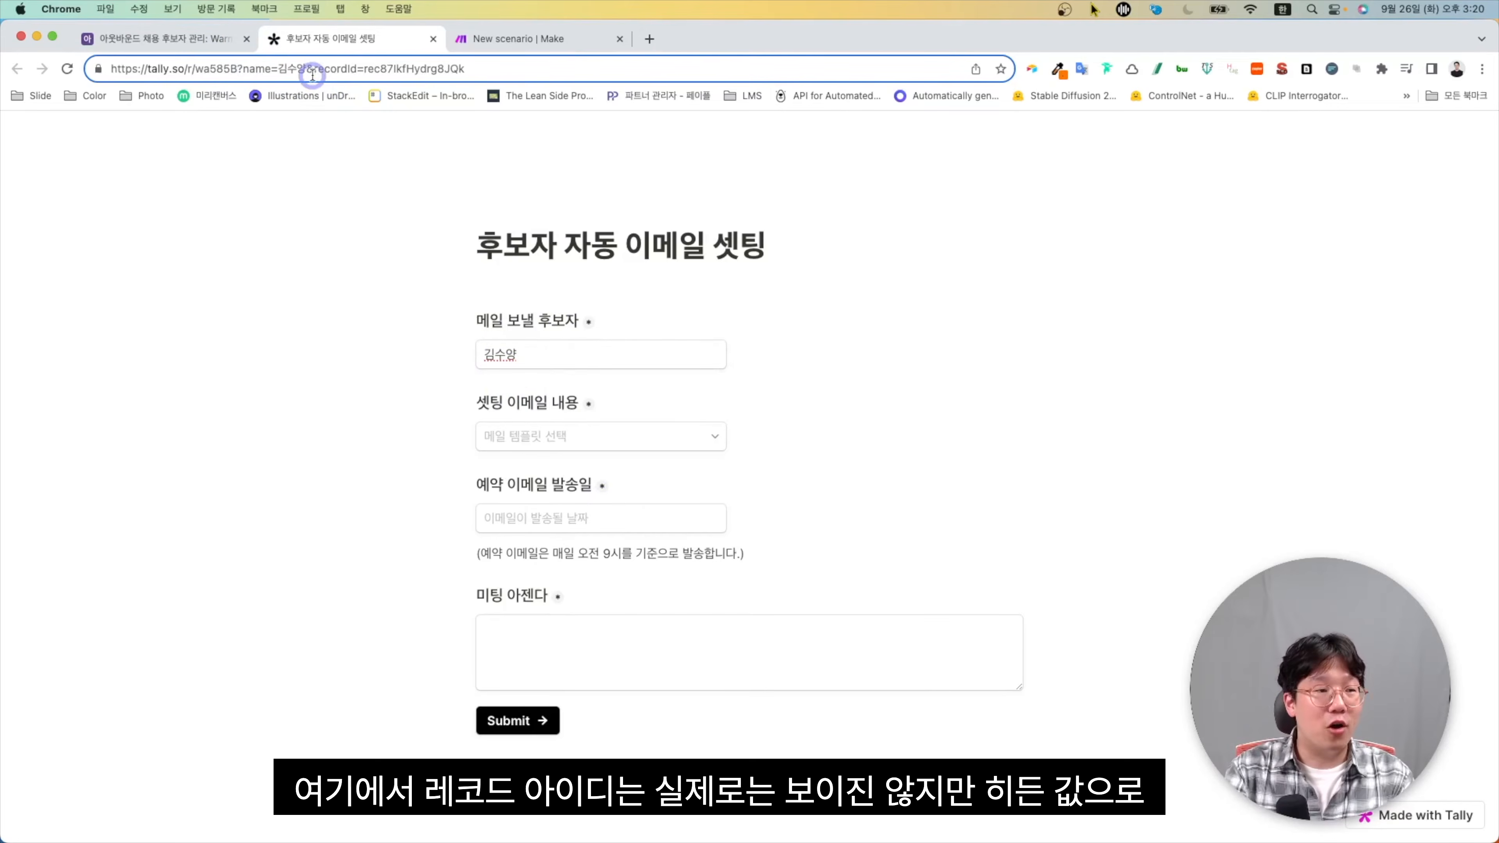
{"action": "left_click_drag", "start_coordinate": [485, 66], "coordinate": [317, 68]}
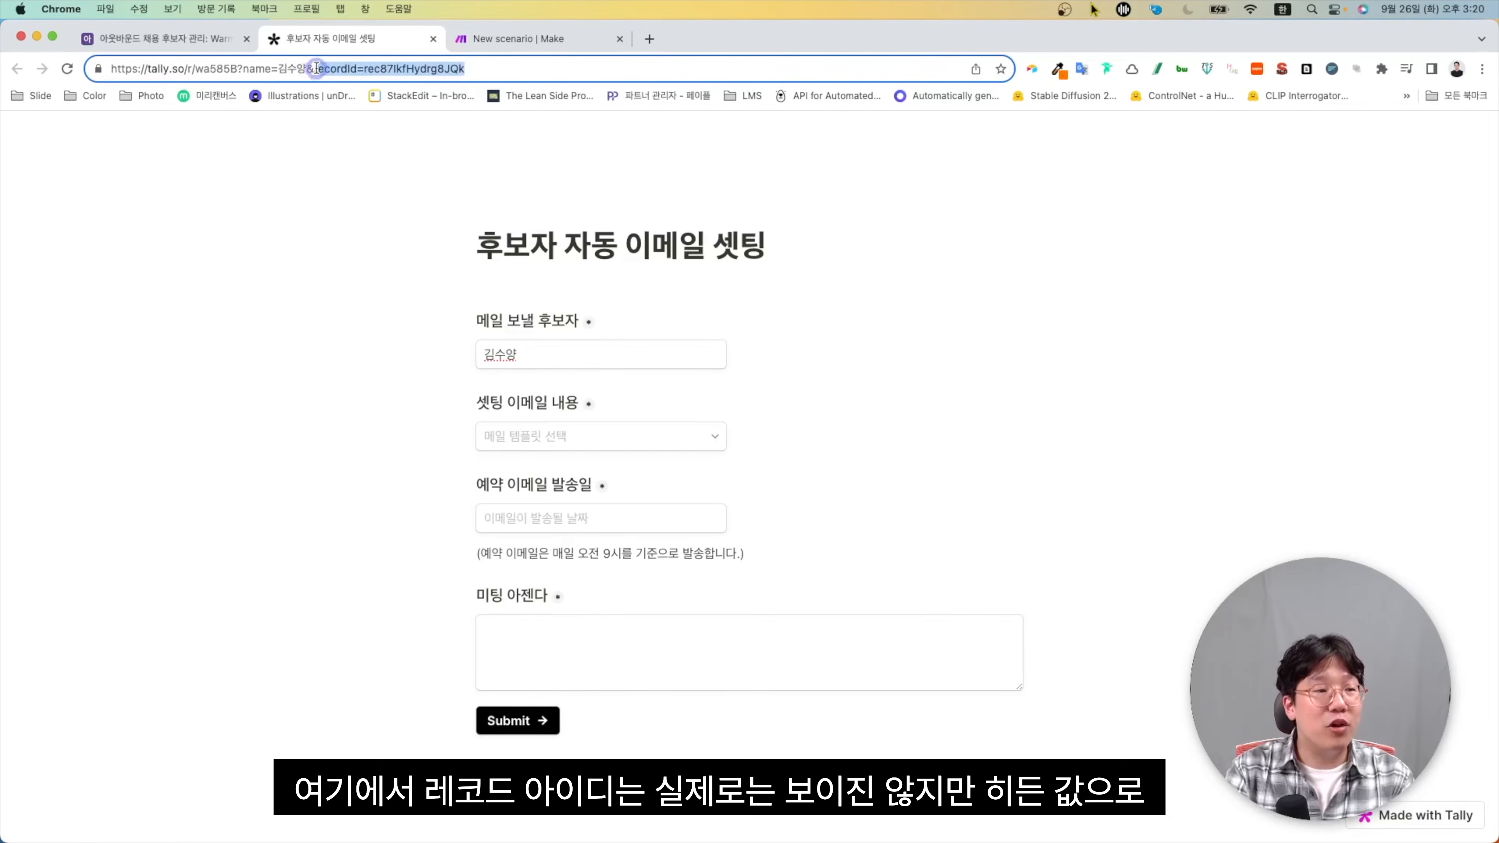
{"action": "left_click", "coordinate": [579, 355]}
{"action": "left_click", "coordinate": [576, 435]}
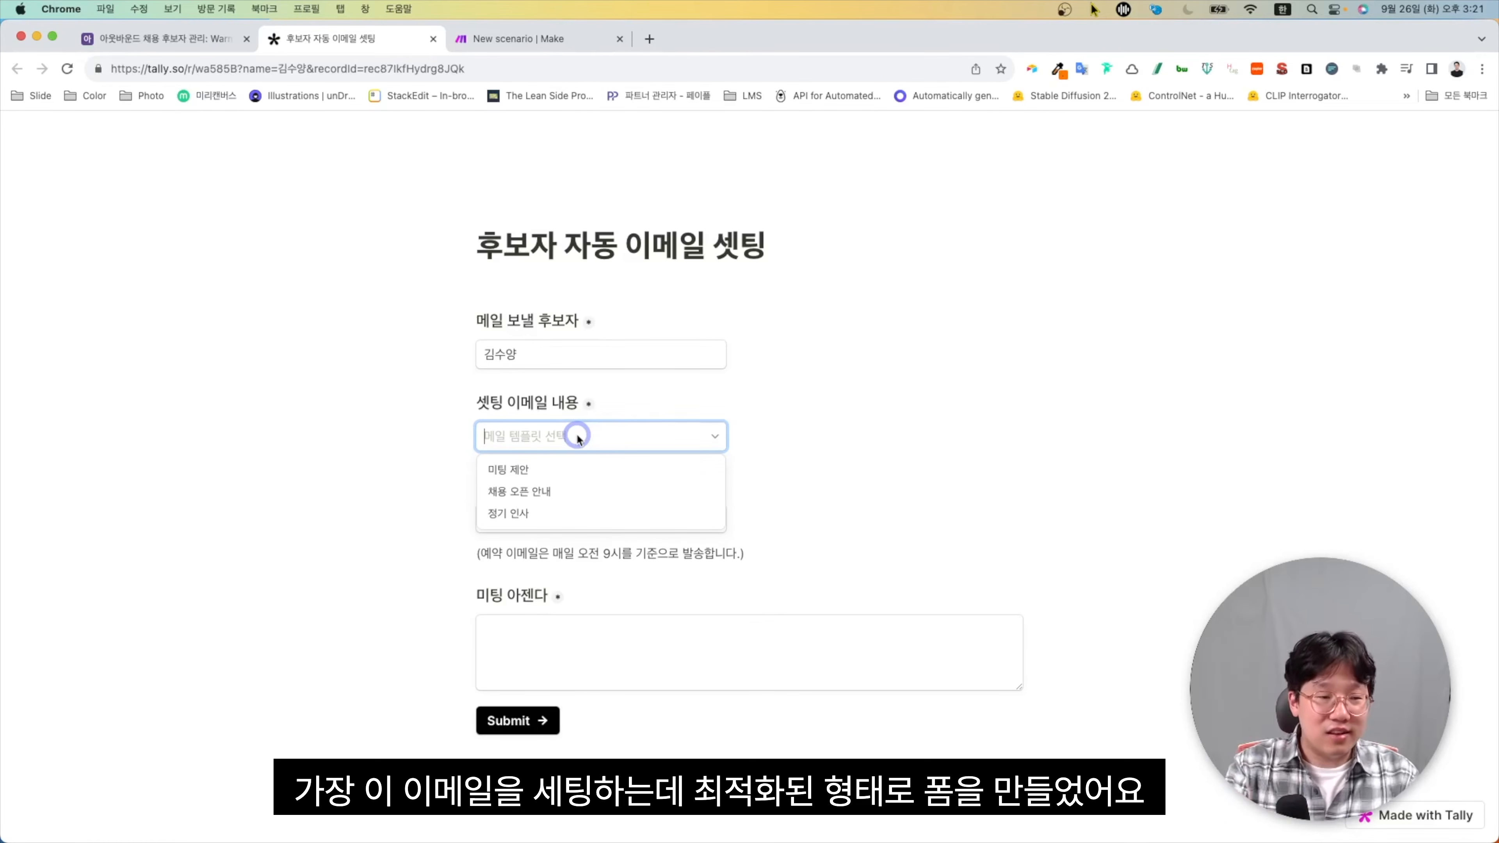
Switch the 셋팅 이메일 내용 dropdown through 미팅 제안, 채용 오픈 안내 and 정기 인사 to see each one's fields
{"action": "left_click", "coordinate": [564, 478]}
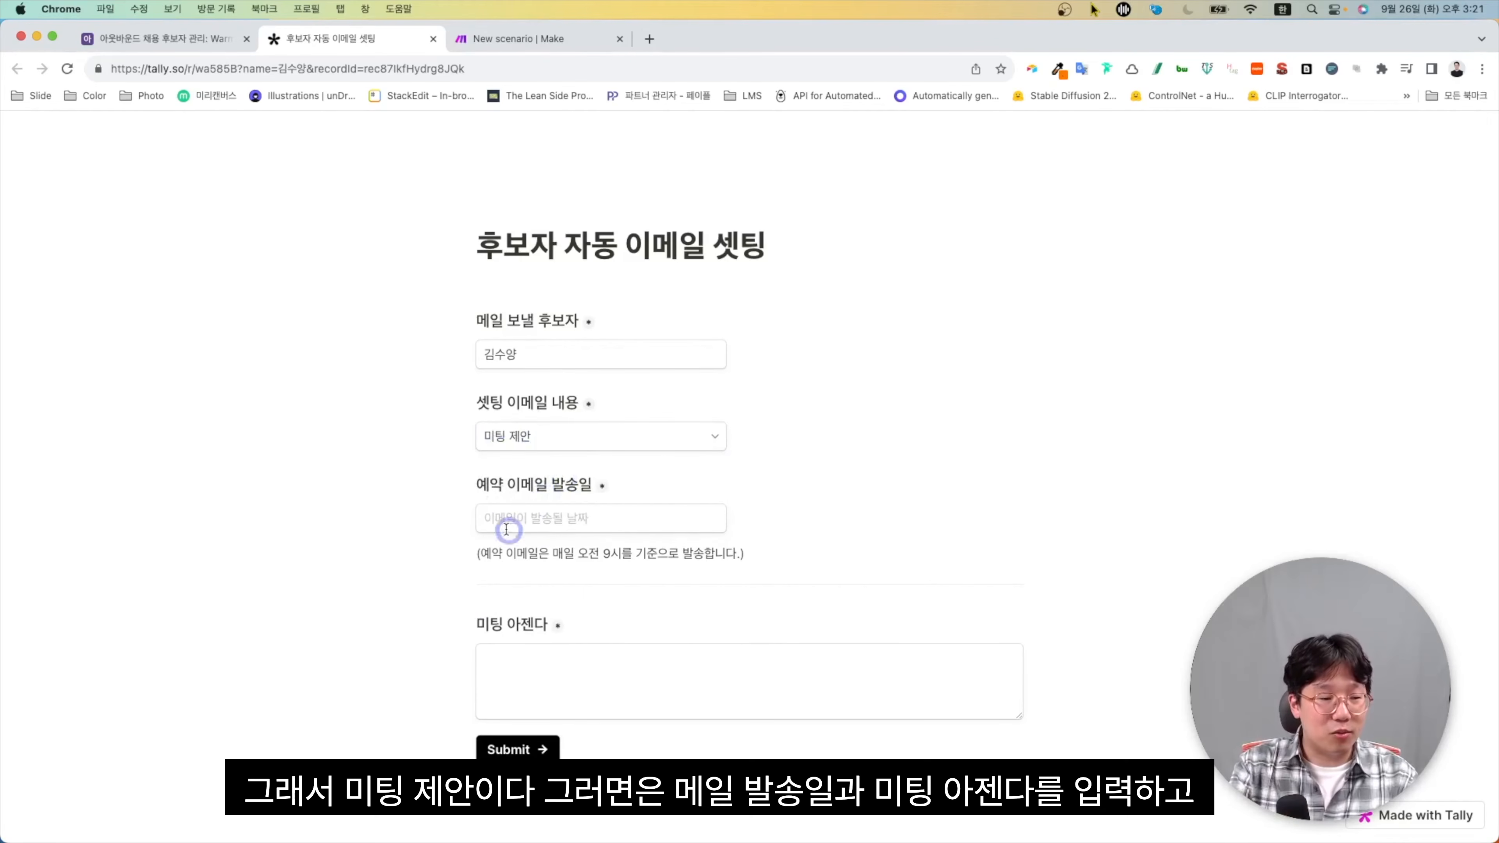
{"action": "left_click", "coordinate": [568, 437]}
{"action": "left_click", "coordinate": [572, 699]}
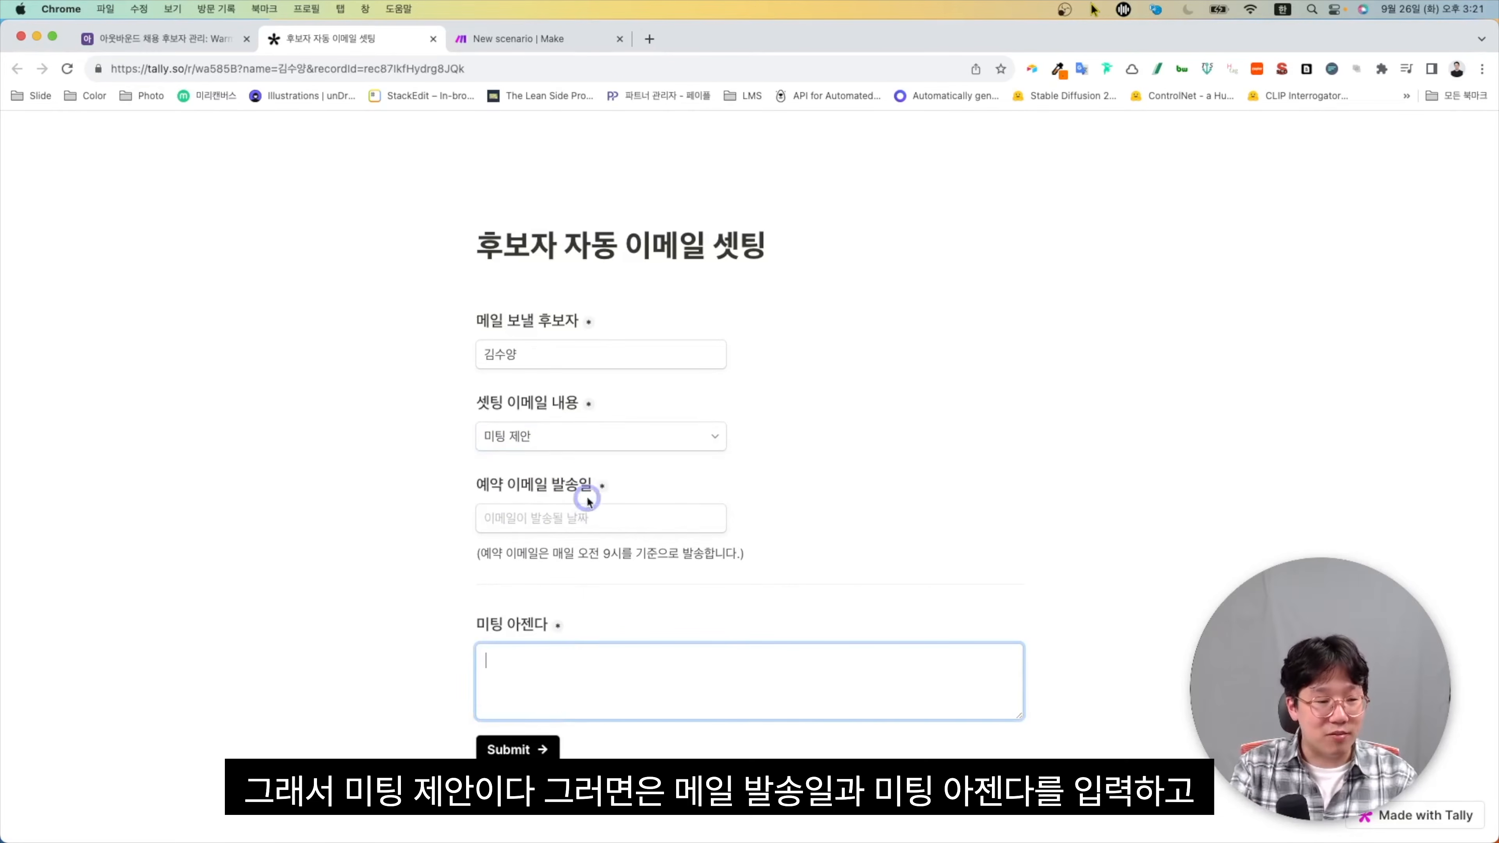
{"action": "left_click", "coordinate": [597, 443]}
{"action": "left_click", "coordinate": [578, 487]}
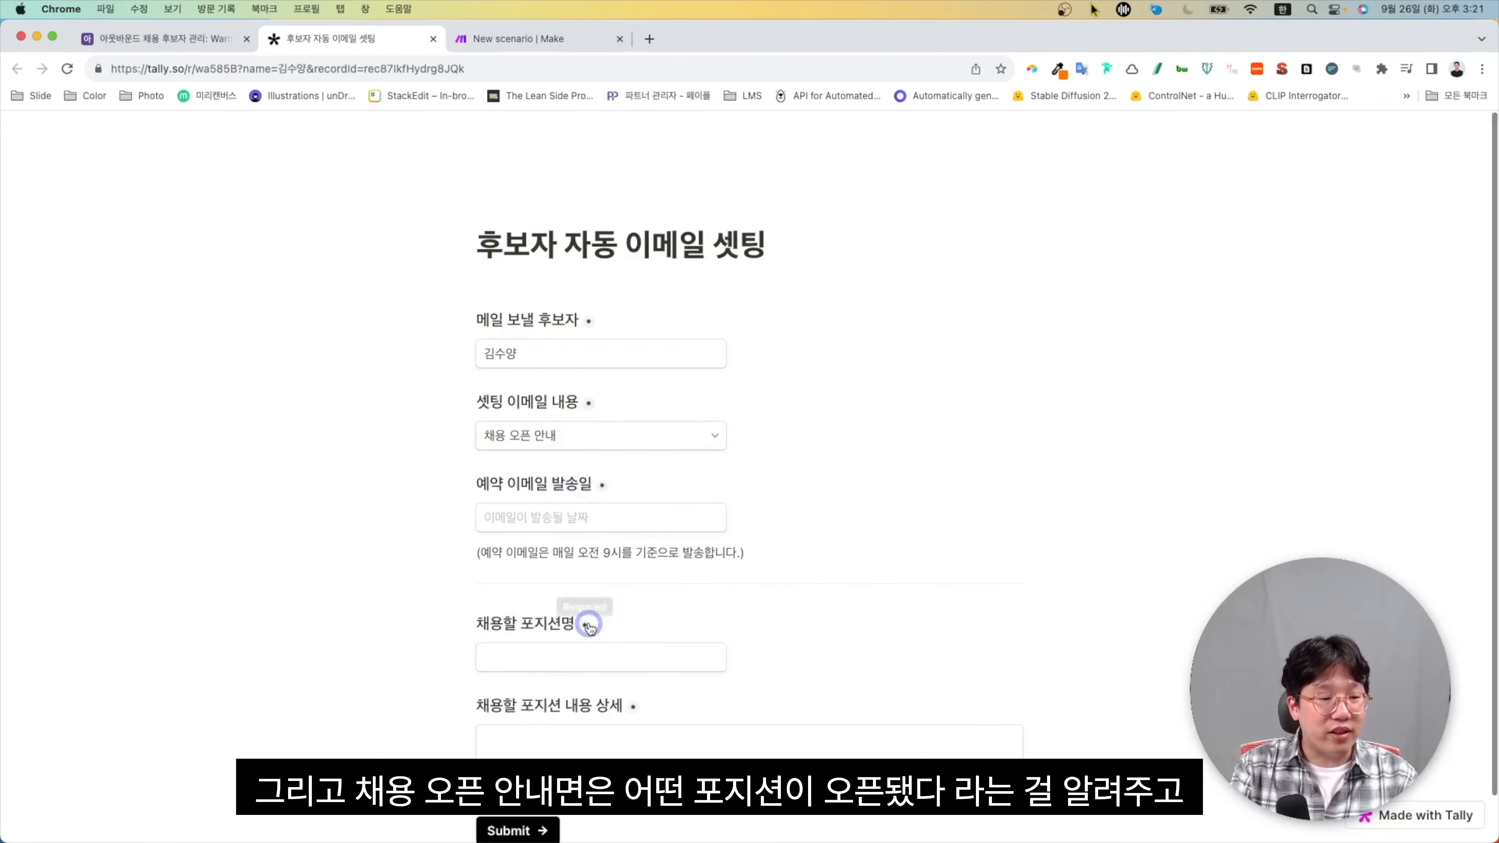
{"action": "scroll", "coordinate": [566, 532], "scroll_direction": "down", "scroll_amount": 2}
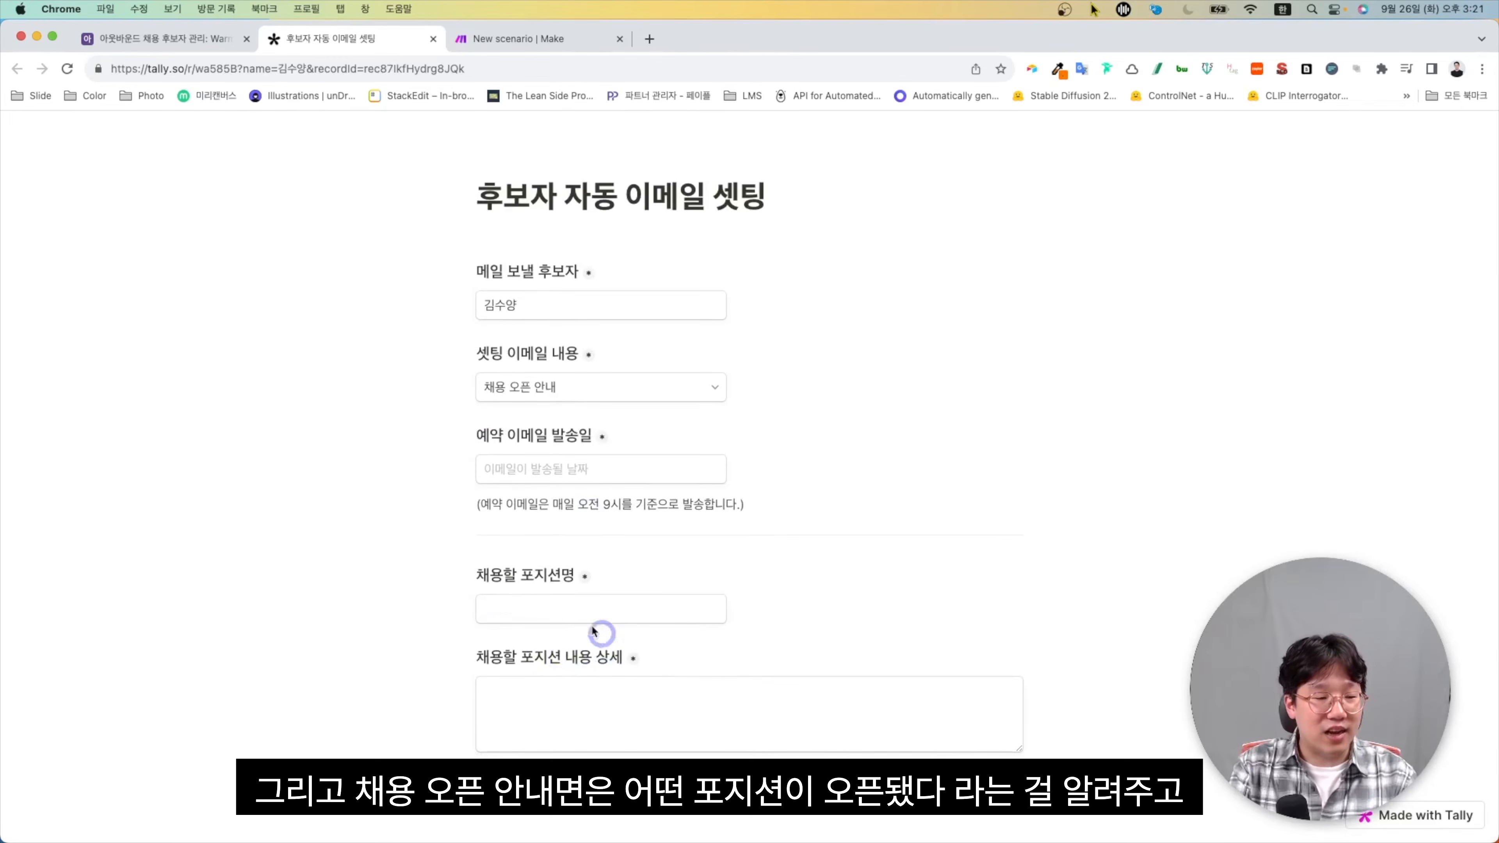
{"action": "left_click", "coordinate": [613, 393]}
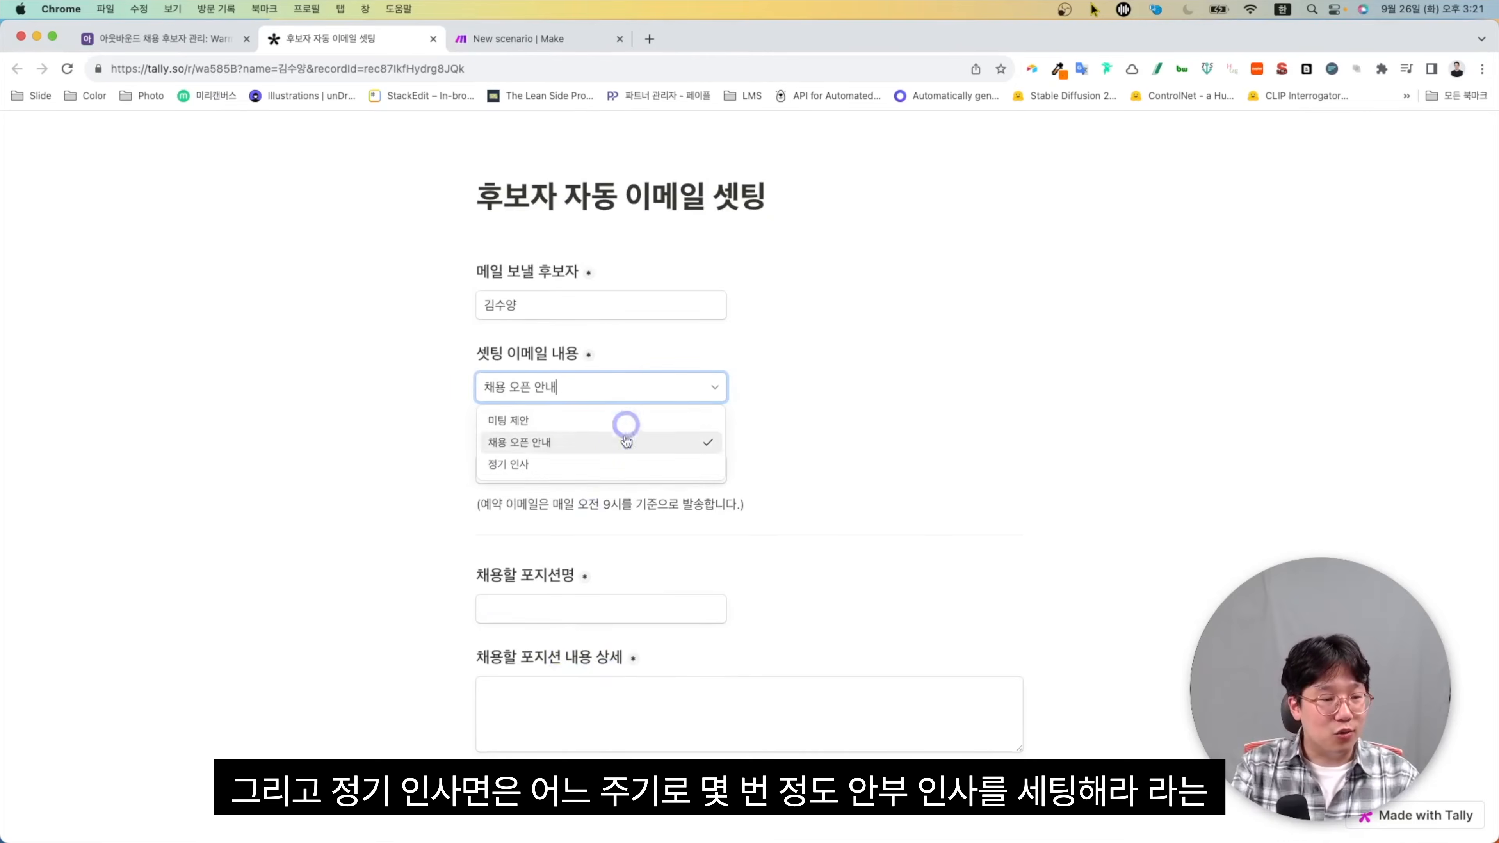
{"action": "left_click", "coordinate": [600, 475]}
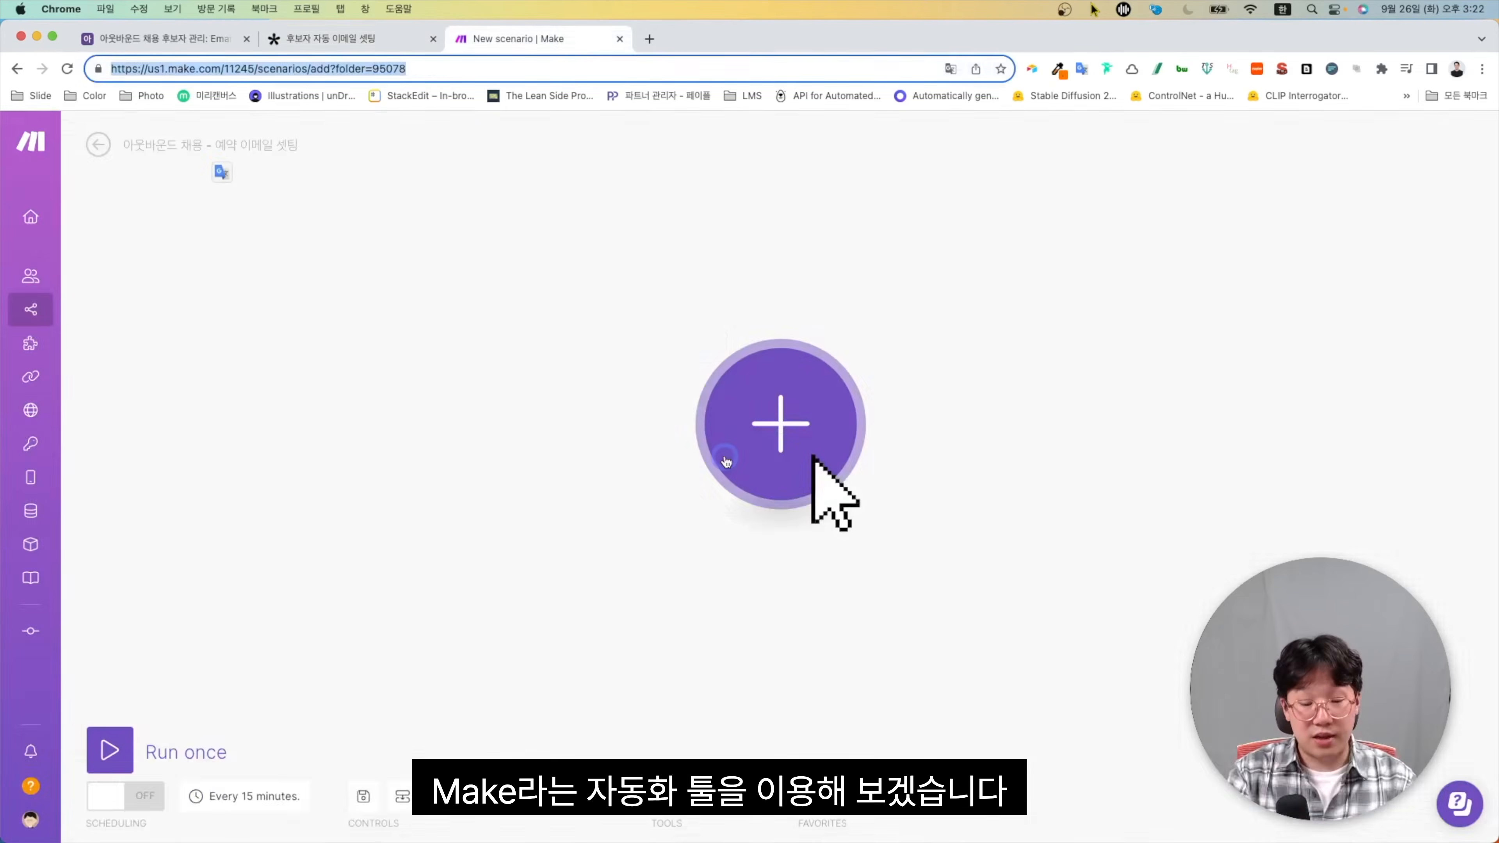
Add a Tally Watch New Responses trigger using a newly created webhook
{"action": "left_click", "coordinate": [748, 468]}
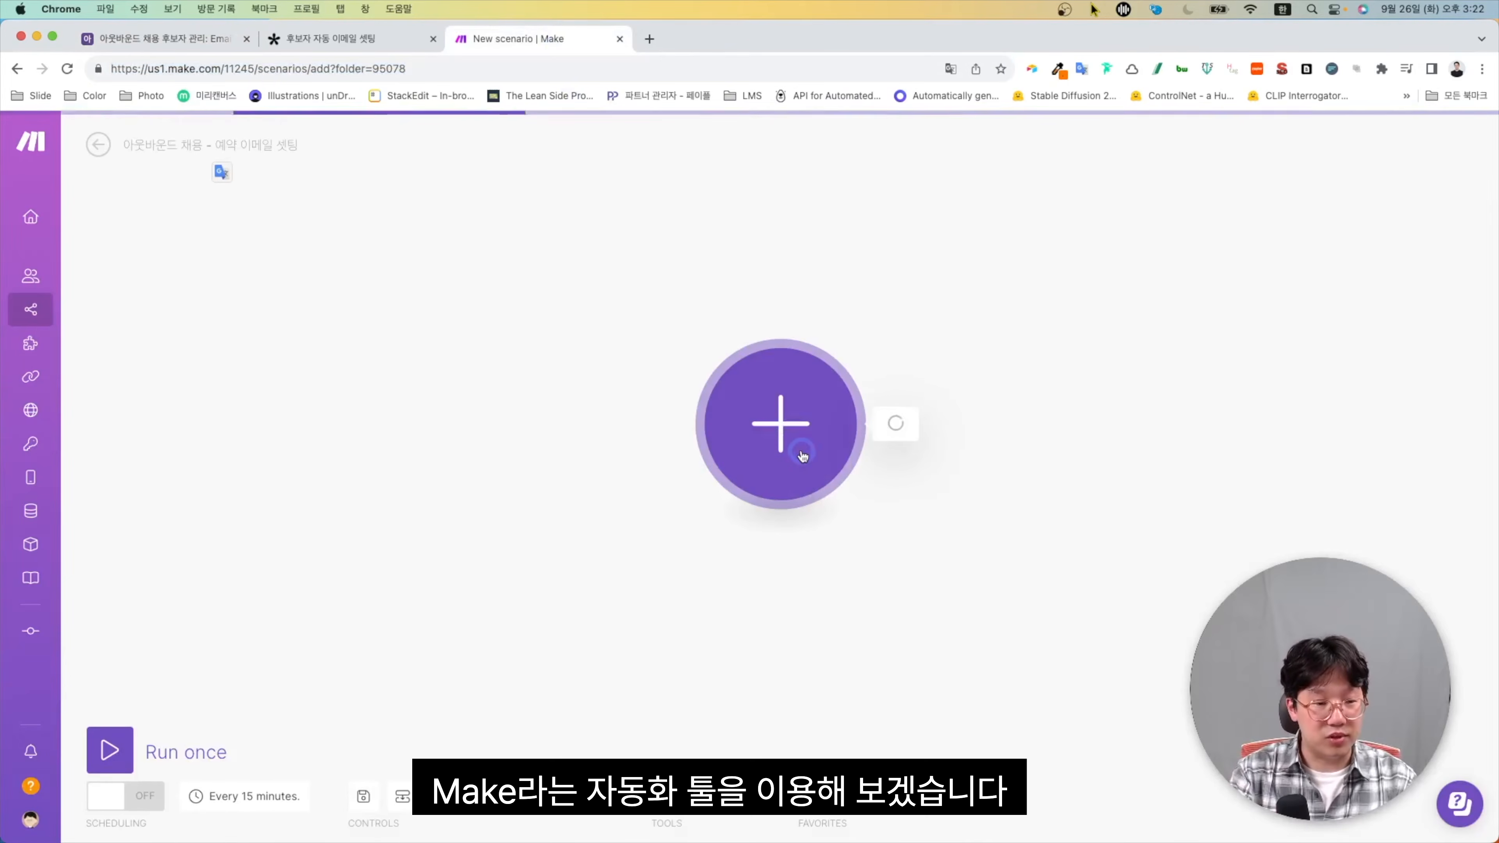
{"action": "type", "text": "tally"}
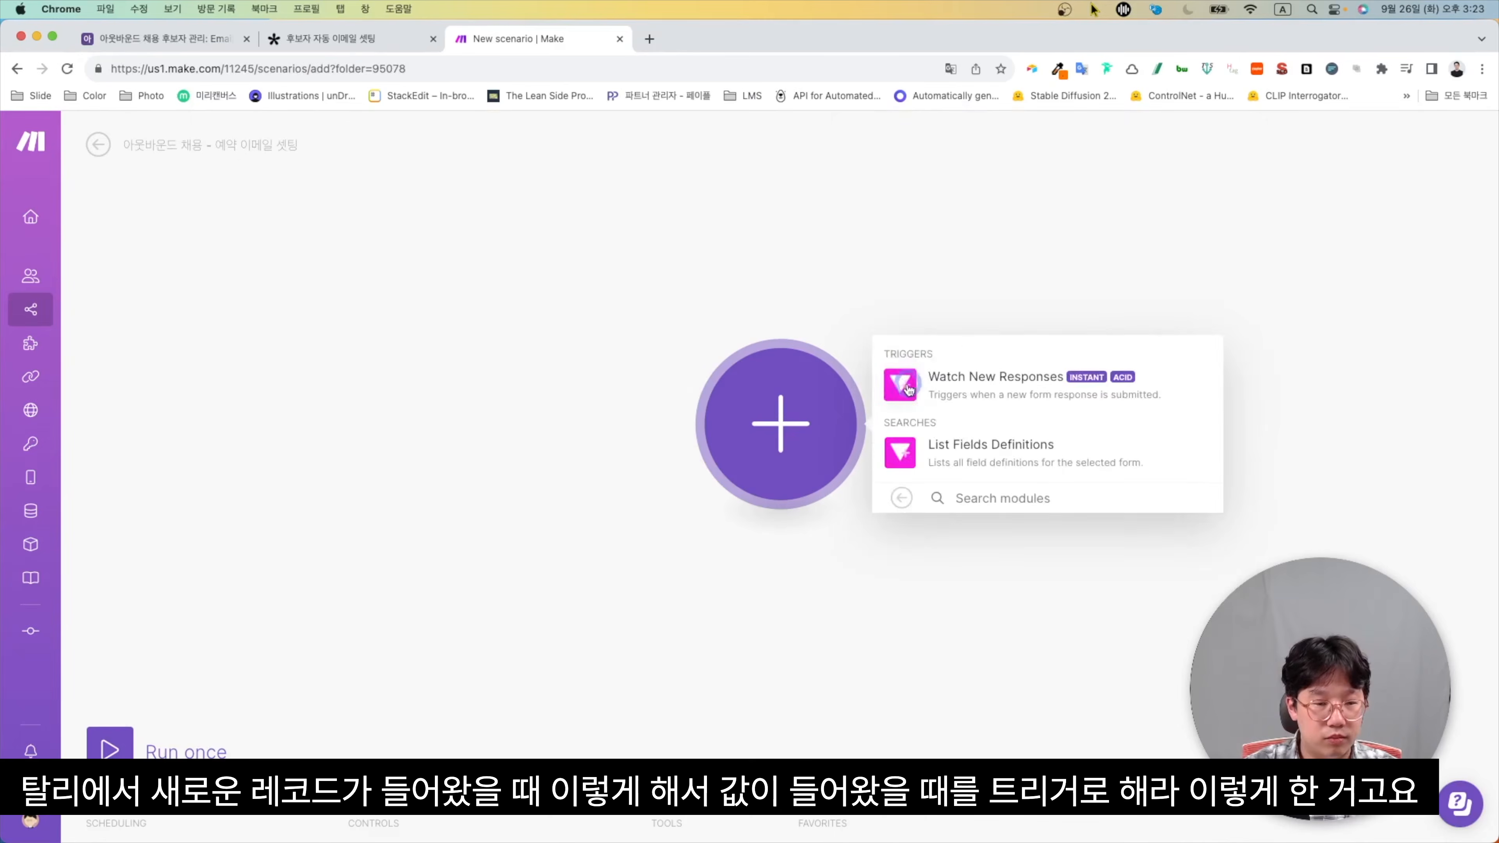
{"action": "left_click", "coordinate": [905, 387]}
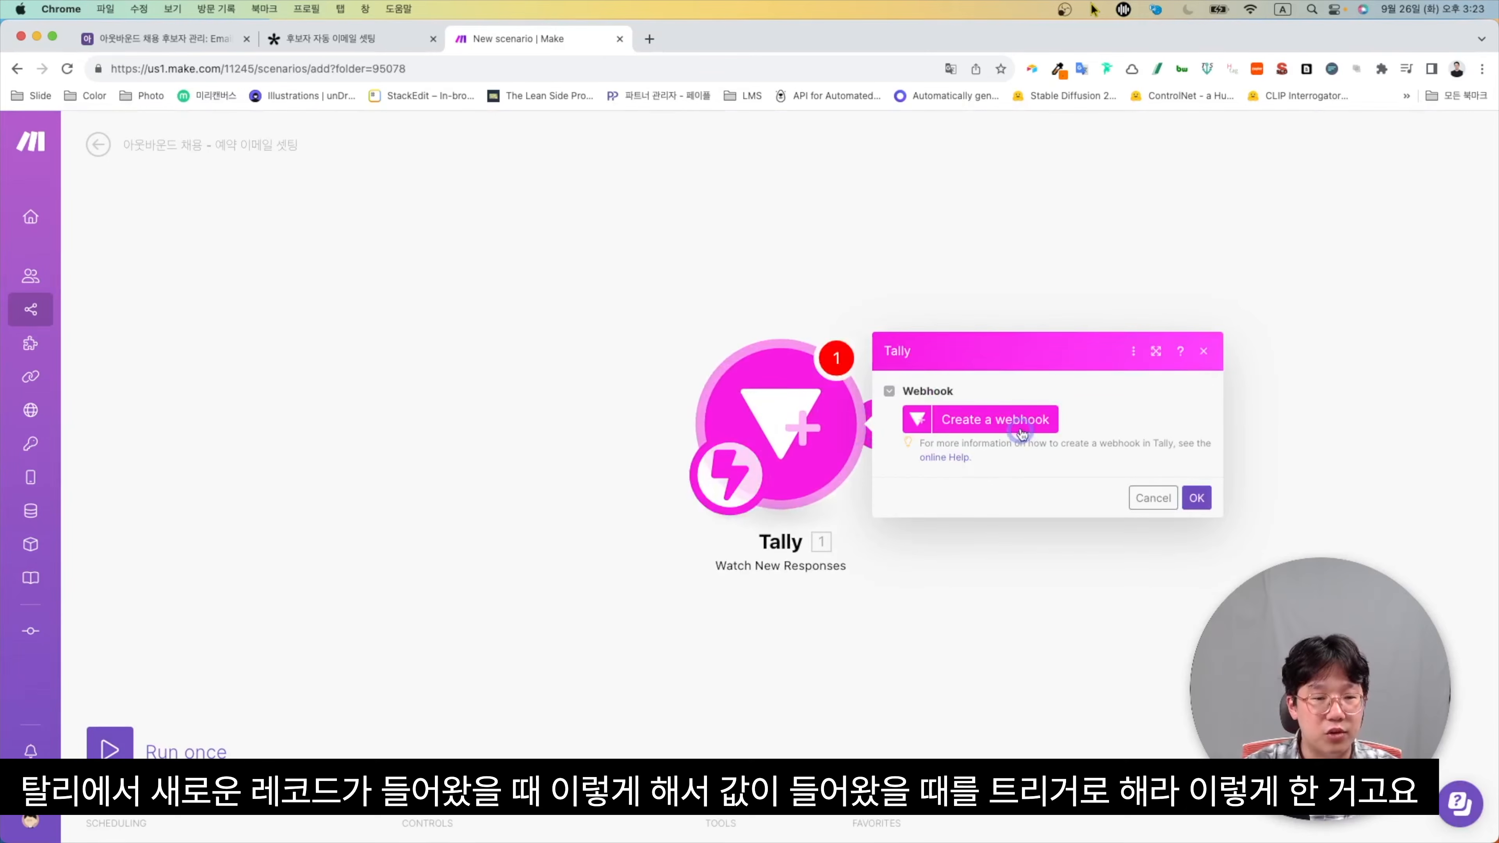
{"action": "left_click", "coordinate": [1020, 428]}
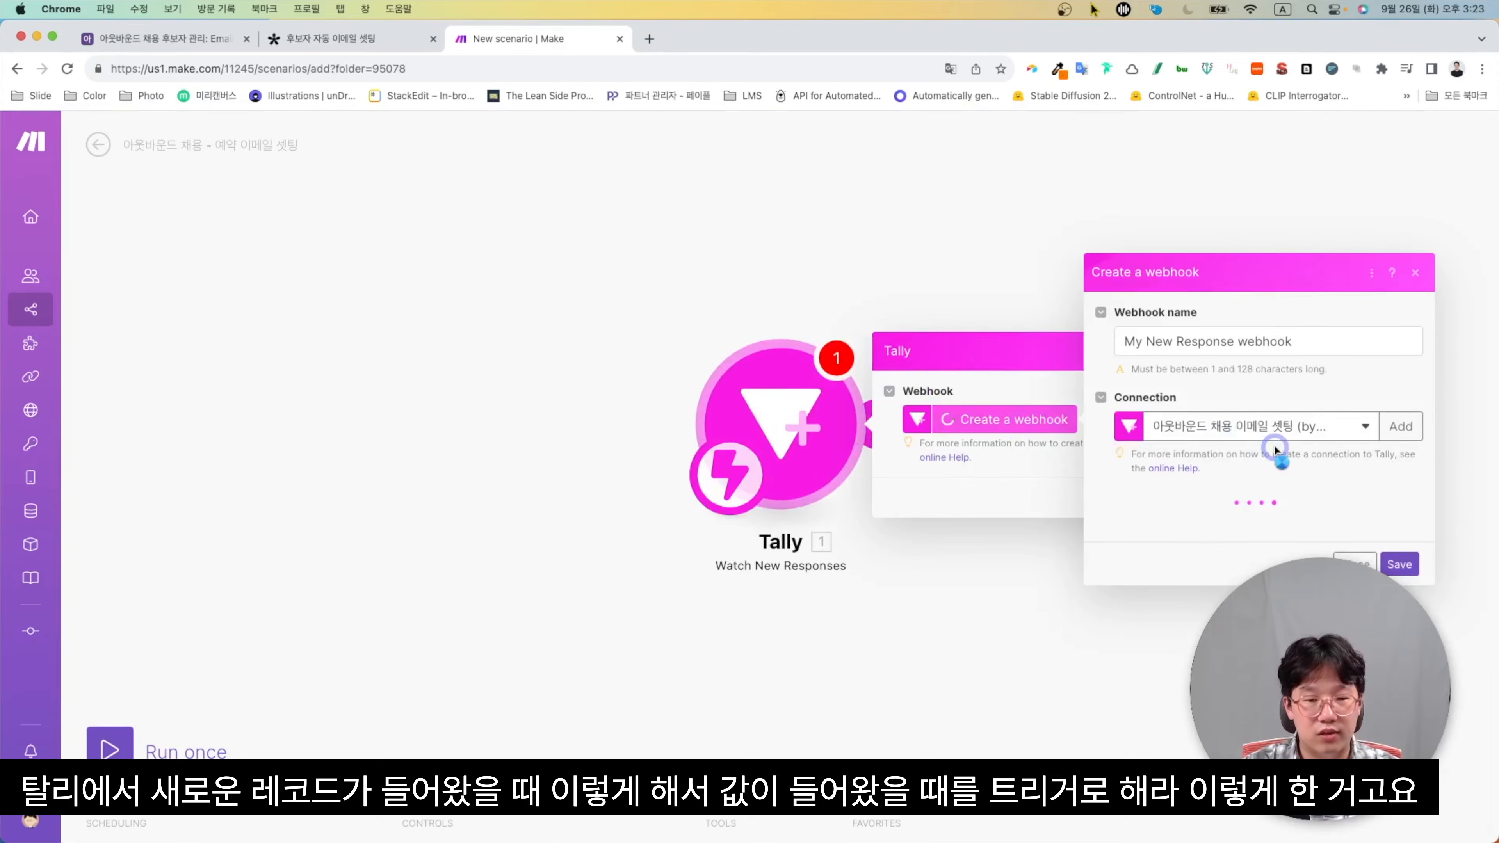
{"action": "left_click", "coordinate": [1410, 580]}
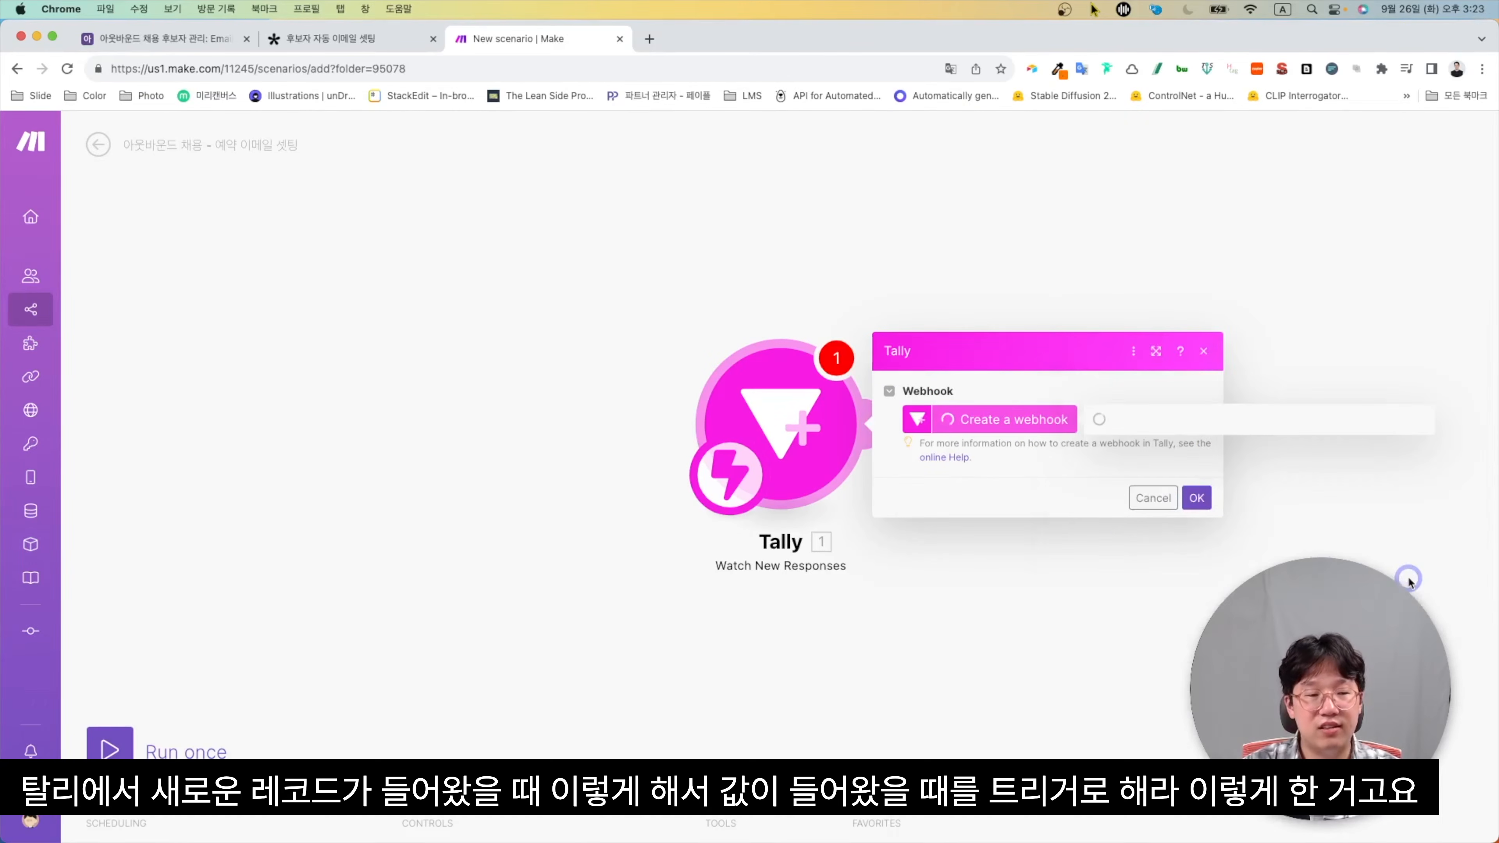
{"action": "left_click", "coordinate": [1195, 498]}
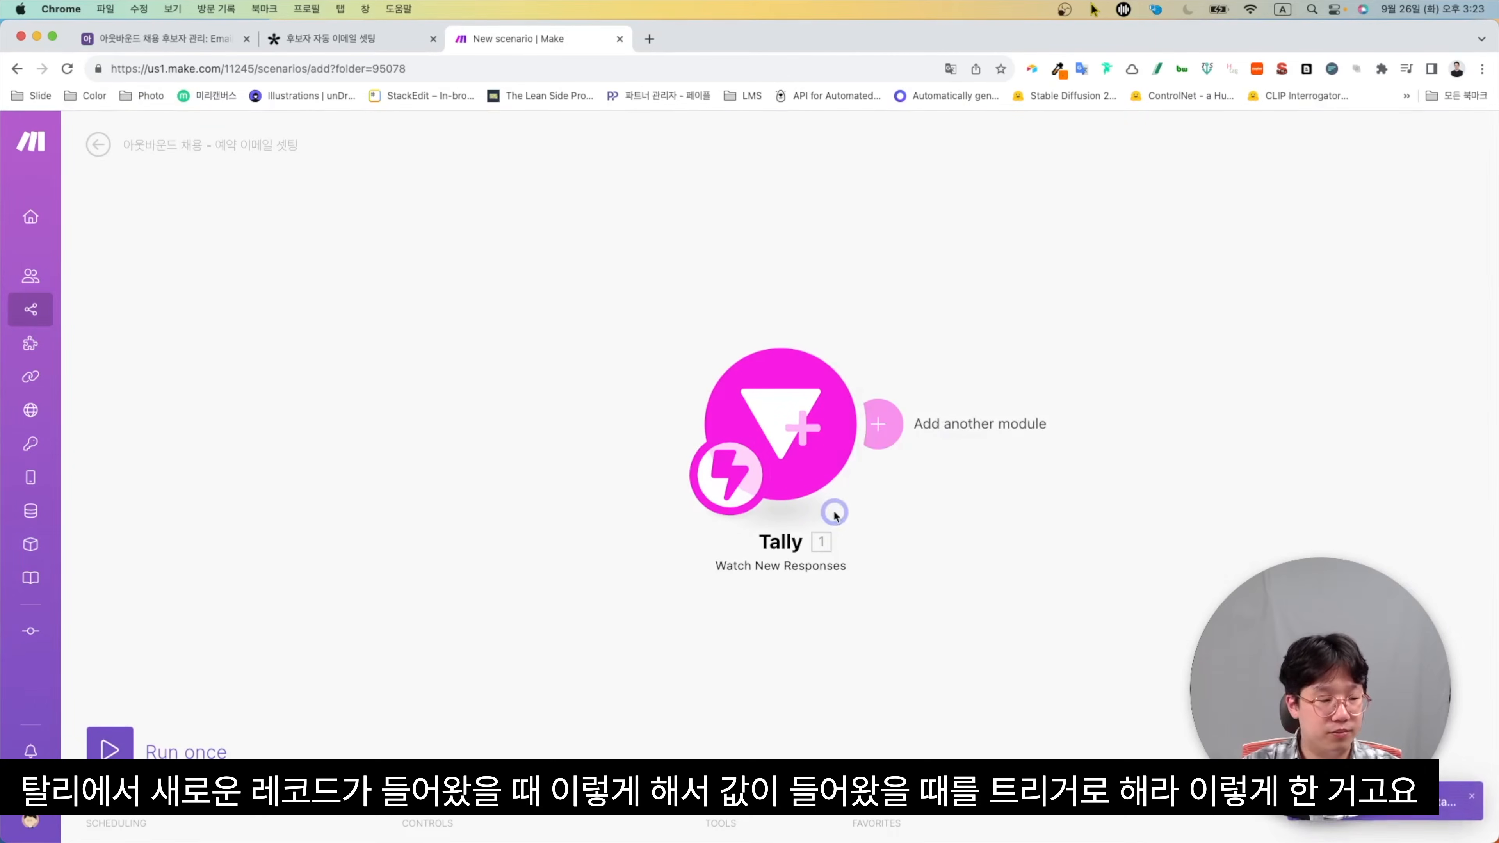
Run the scenario once so it waits for form data
{"action": "right_click", "coordinate": [113, 740]}
{"action": "left_click", "coordinate": [92, 747]}
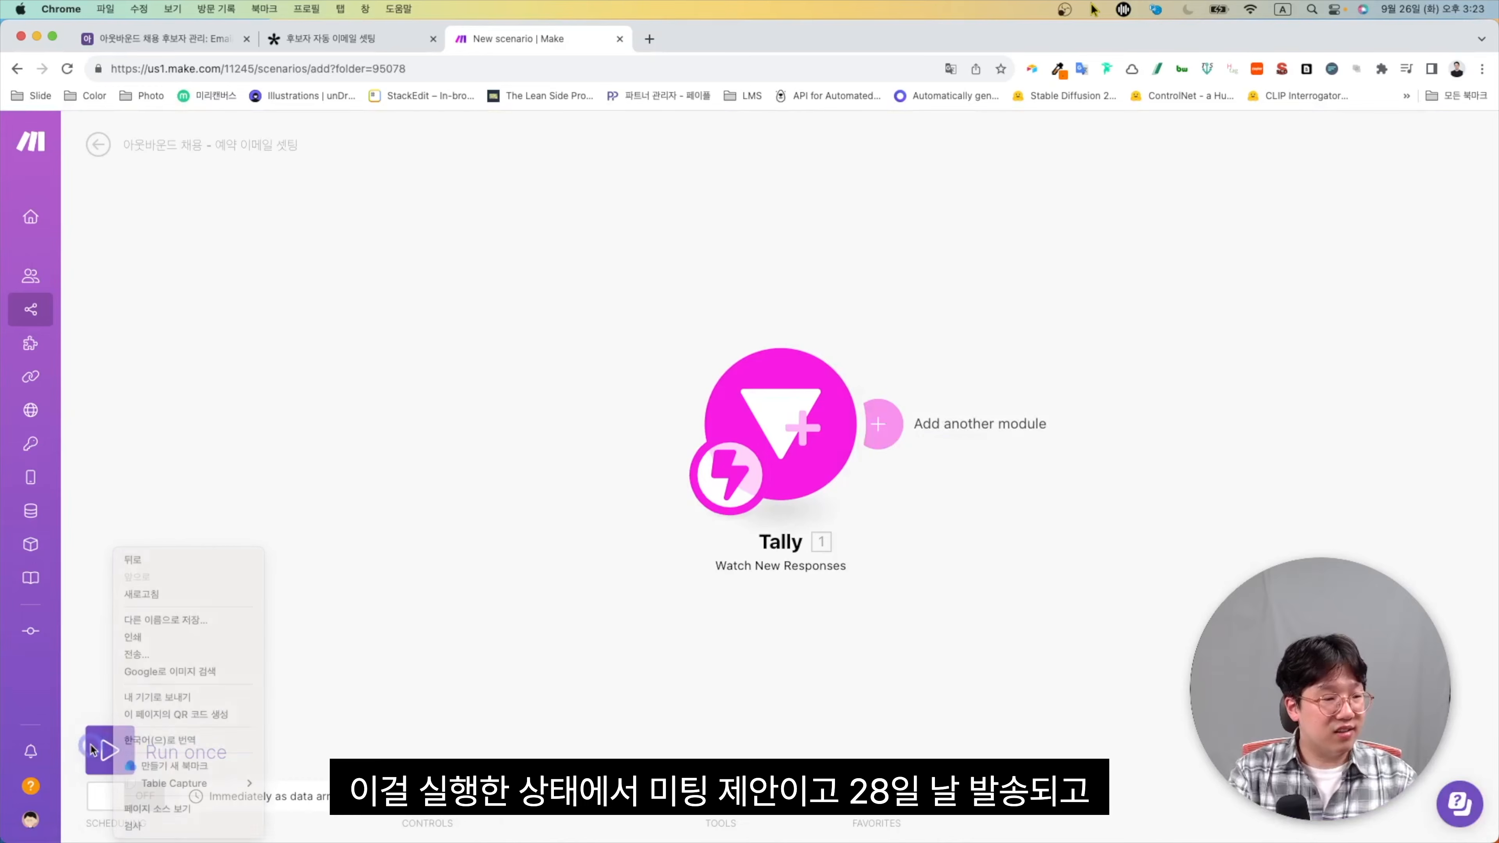
{"action": "left_click", "coordinate": [103, 752]}
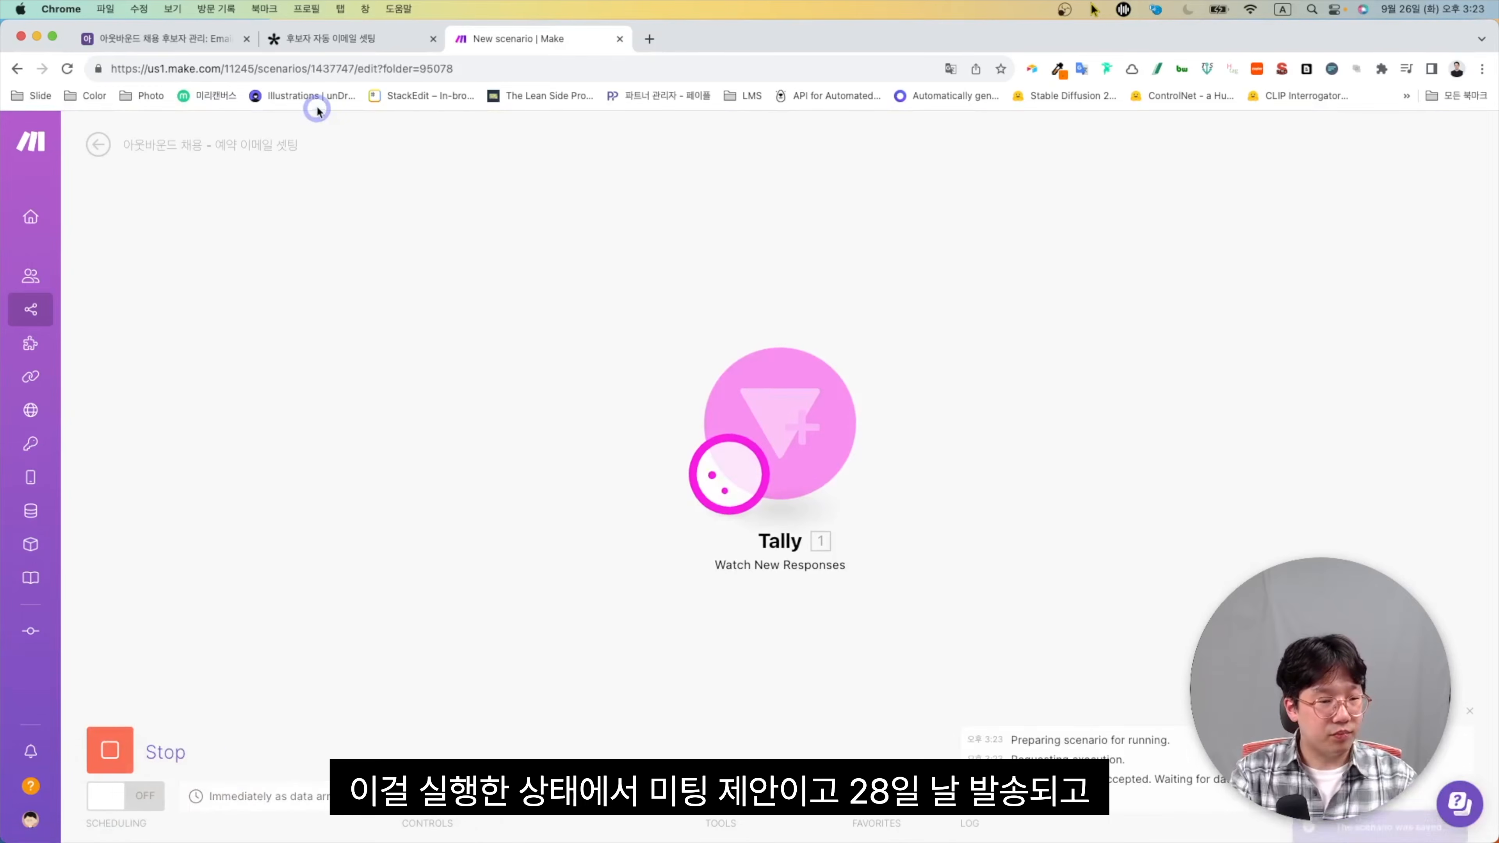
Submit the Tally form with send date Sep 28, 2023 and agenda '- tjd'
{"action": "left_click", "coordinate": [295, 43]}
{"action": "left_click", "coordinate": [583, 512]}
{"action": "left_click", "coordinate": [593, 727]}
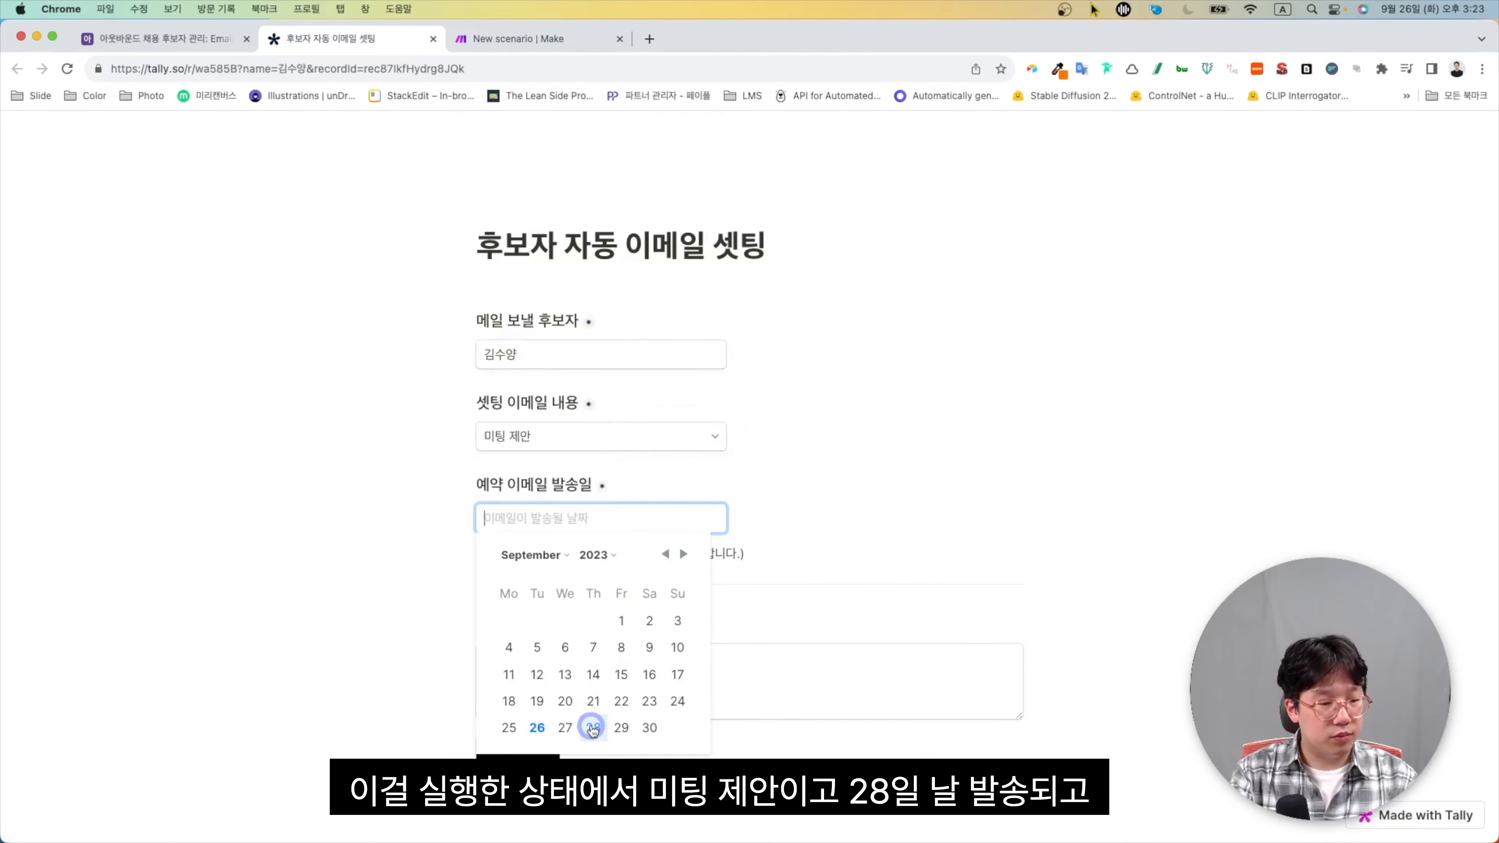
{"action": "left_click", "coordinate": [615, 665]}
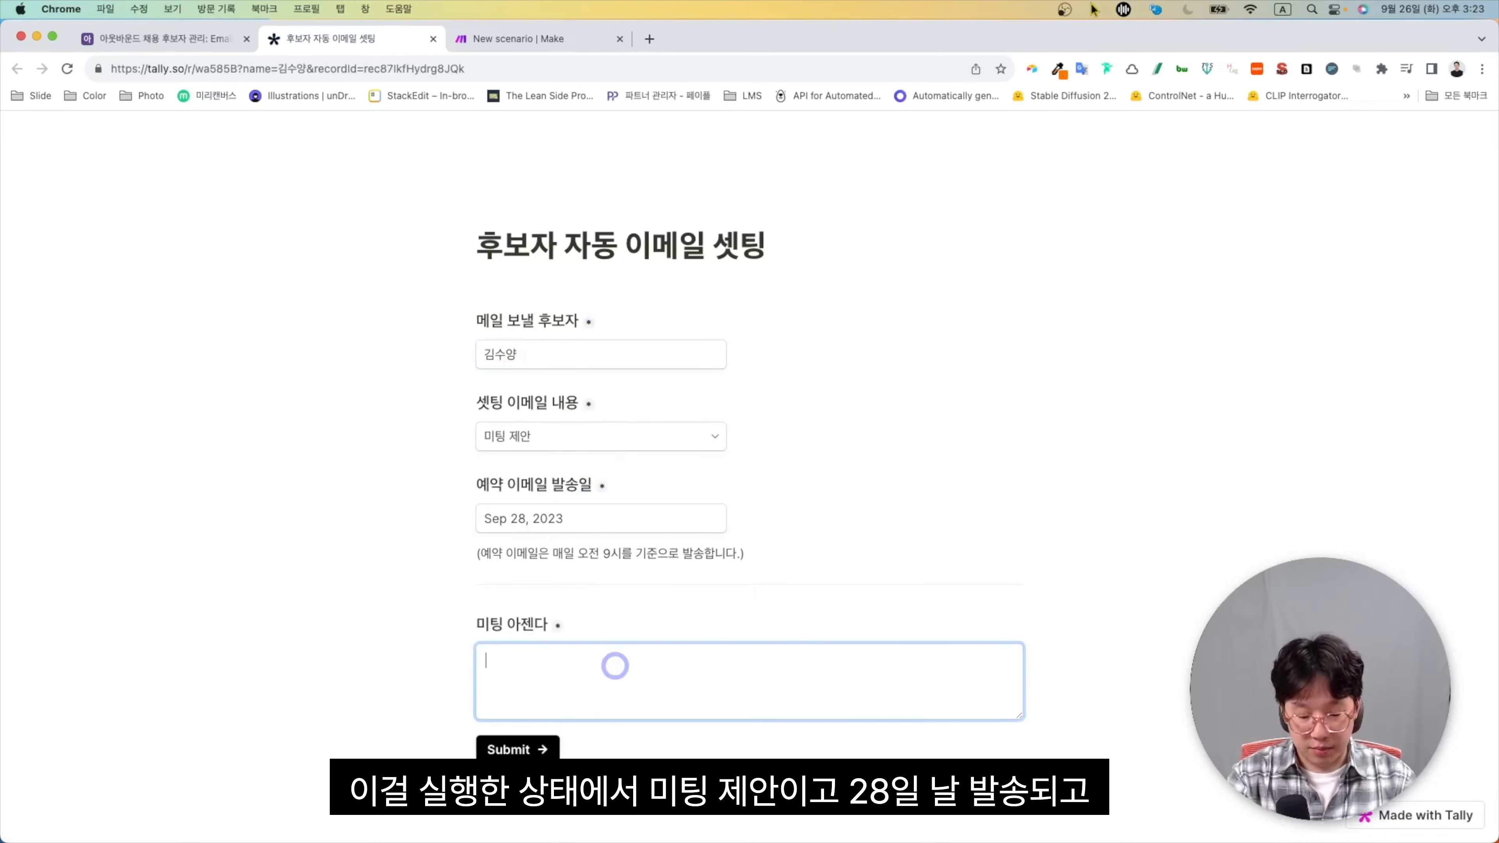
{"action": "type", "text": "- tjd"}
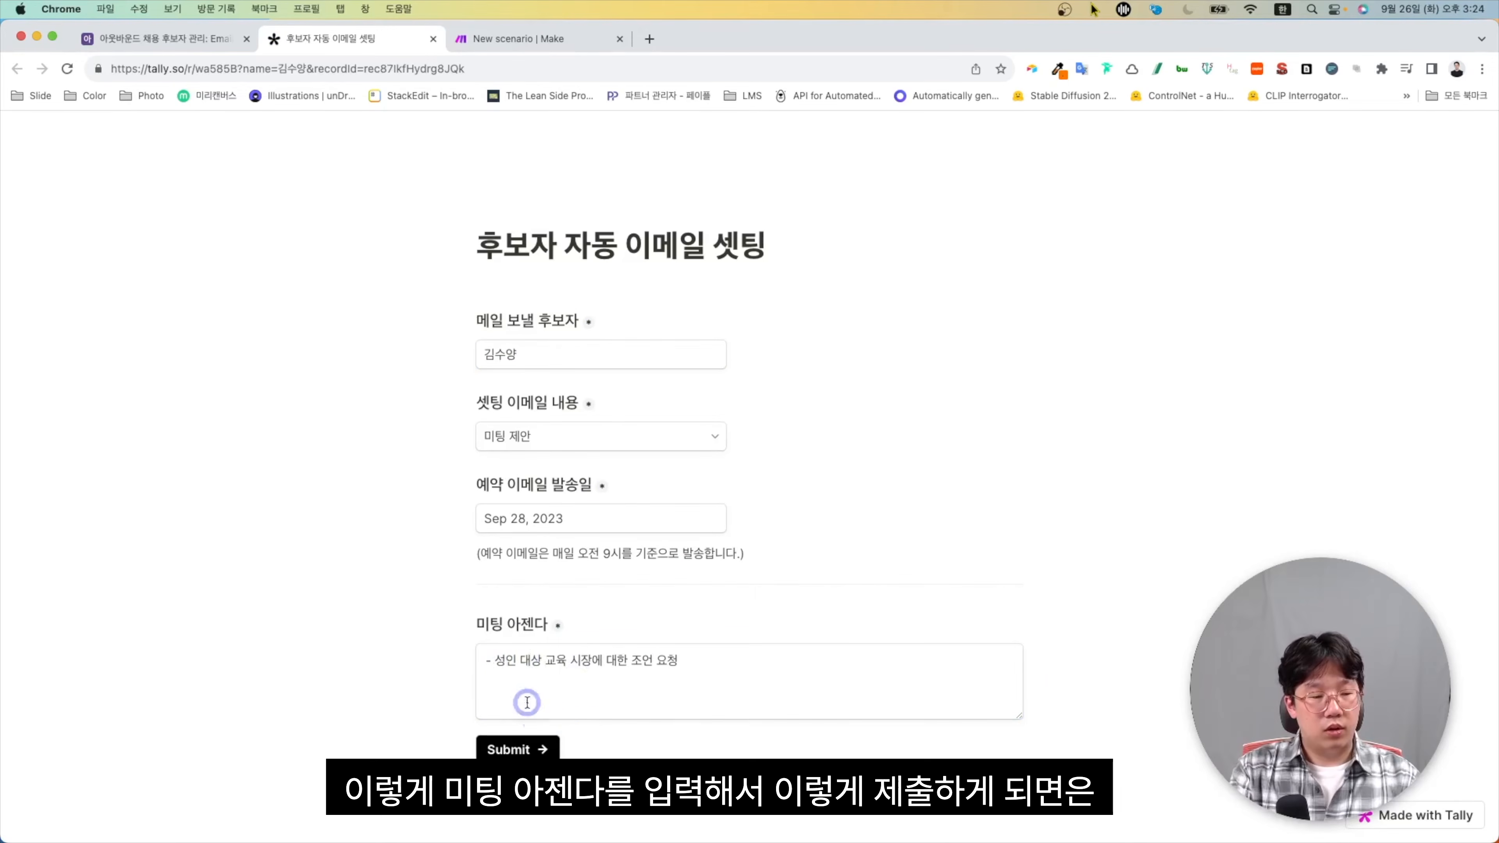
{"action": "left_click", "coordinate": [509, 750]}
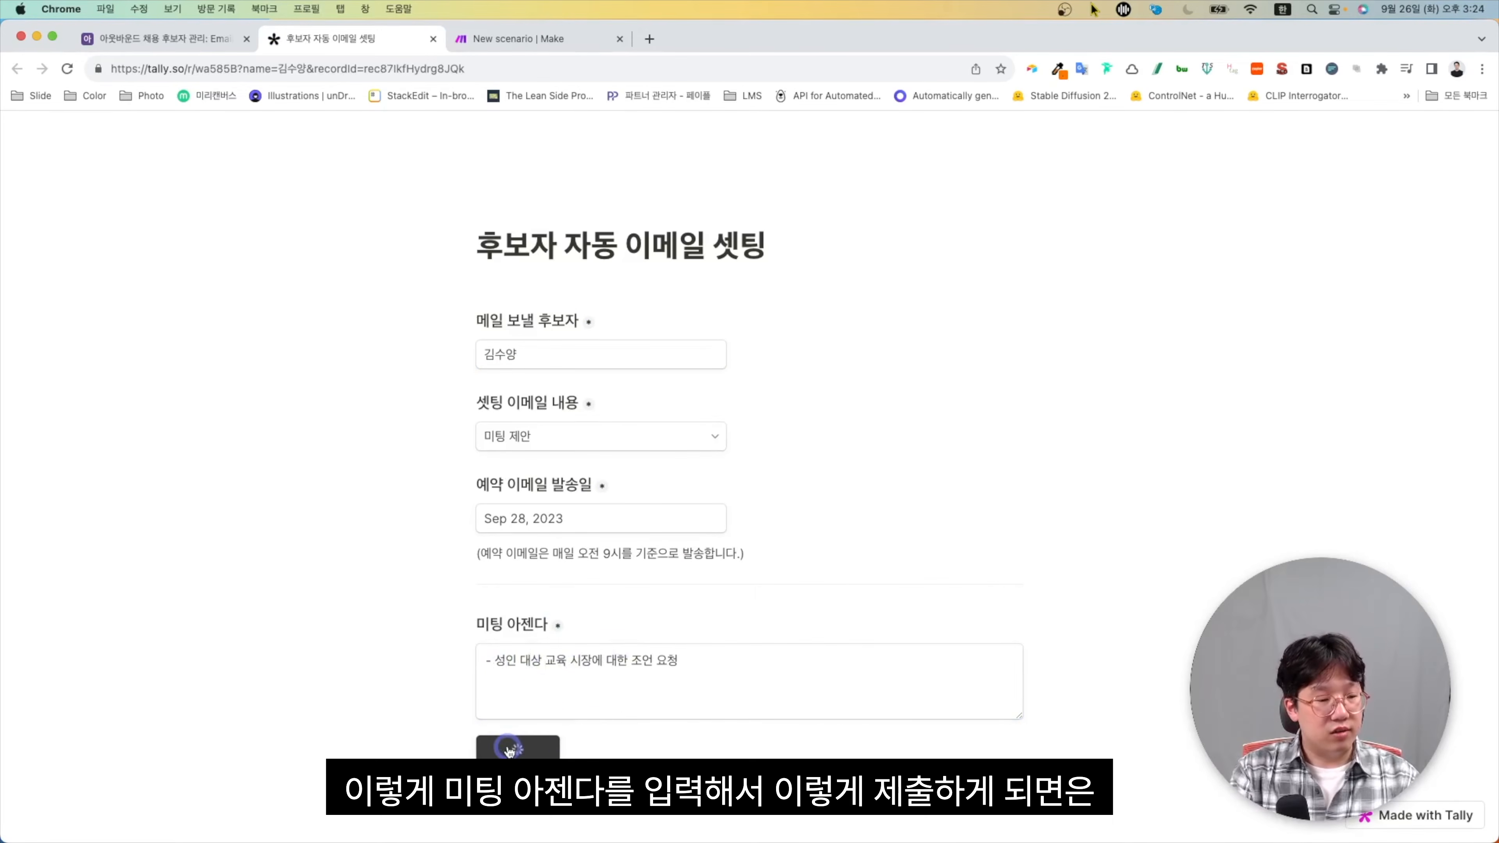
{"action": "left_click", "coordinate": [484, 29]}
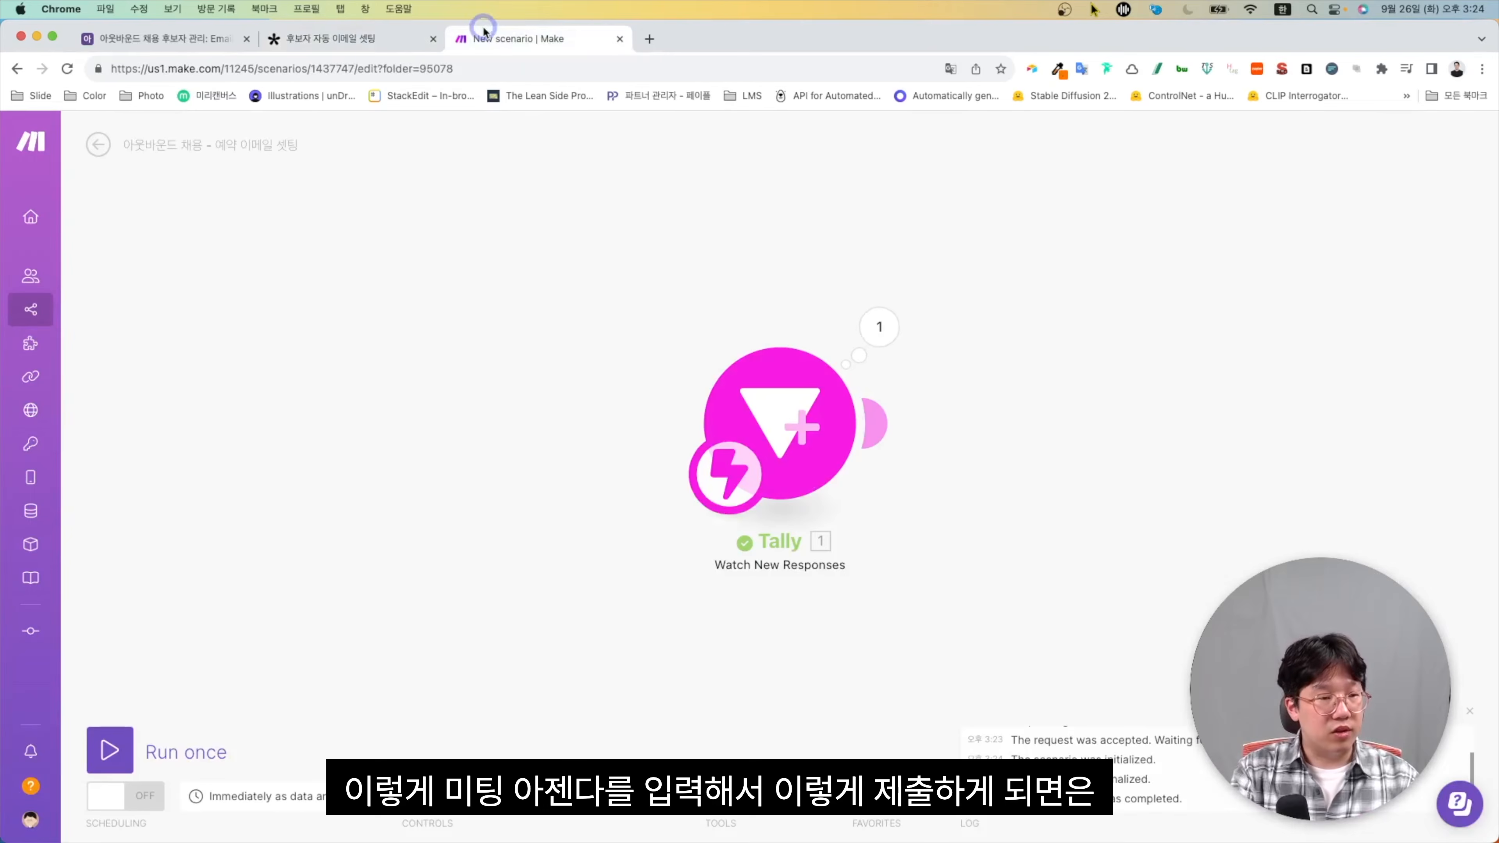
Inspect the Tally trigger's received bundle, expanding Fields and the 셋팅 이메일 내용 answer
{"action": "left_click", "coordinate": [878, 326]}
{"action": "left_click", "coordinate": [976, 404]}
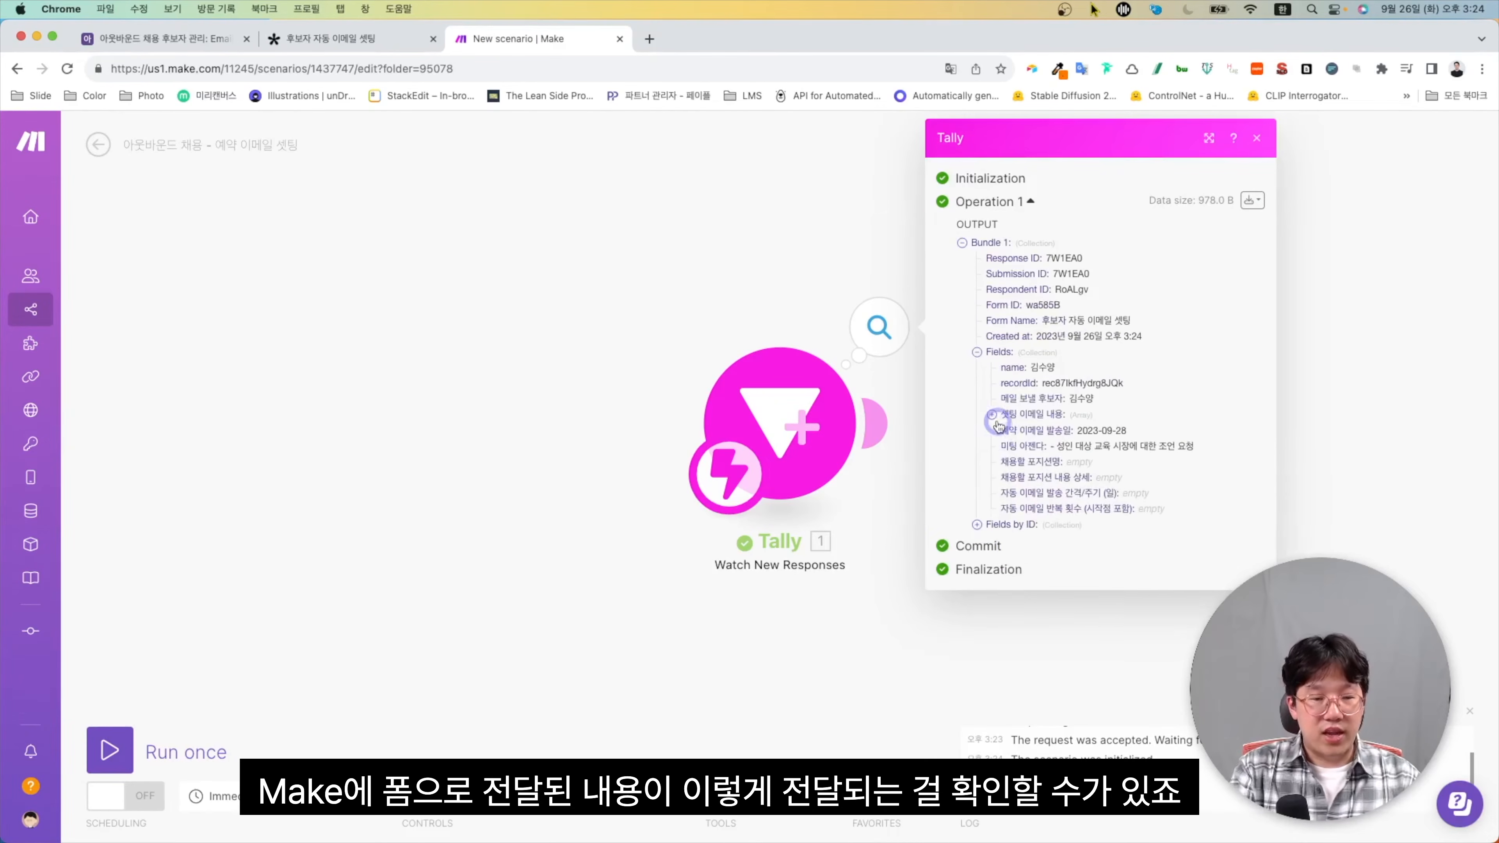
{"action": "left_click", "coordinate": [994, 419]}
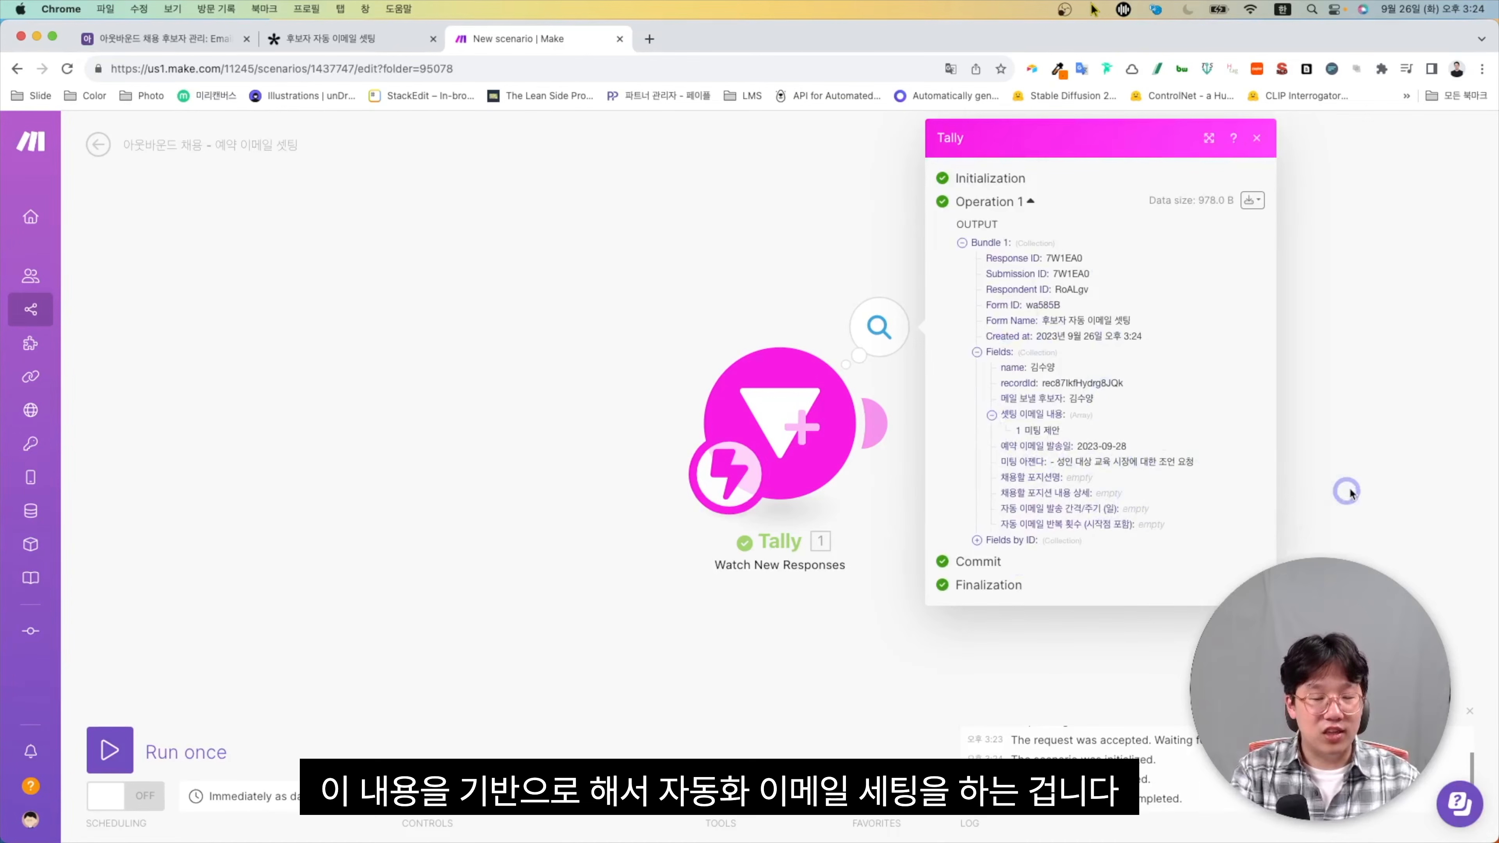
{"action": "left_click", "coordinate": [1396, 471]}
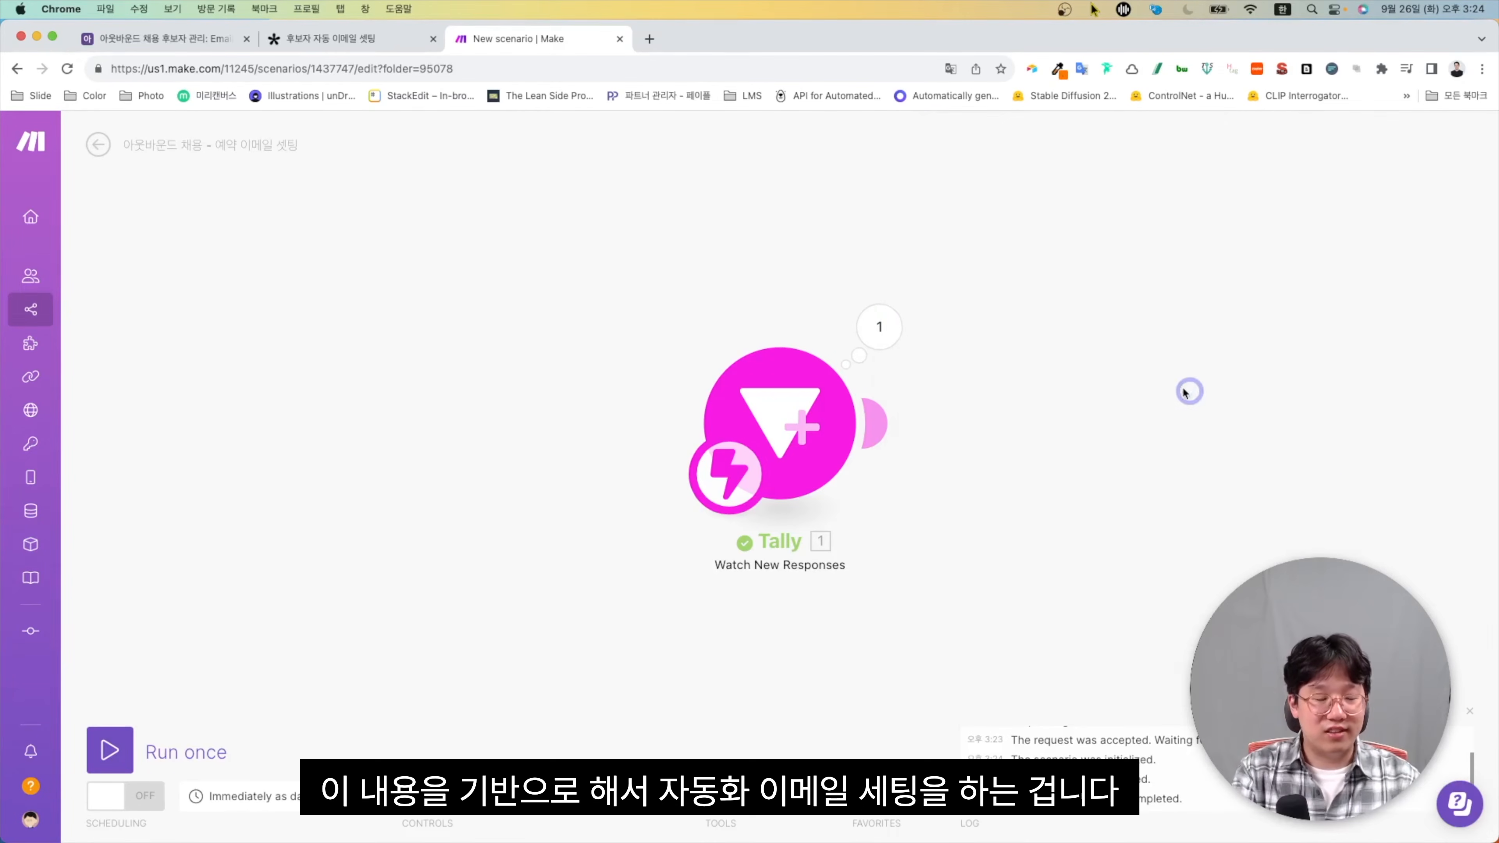
{"action": "left_click_drag", "start_coordinate": [1187, 391], "coordinate": [826, 375]}
{"action": "left_click", "coordinate": [194, 39]}
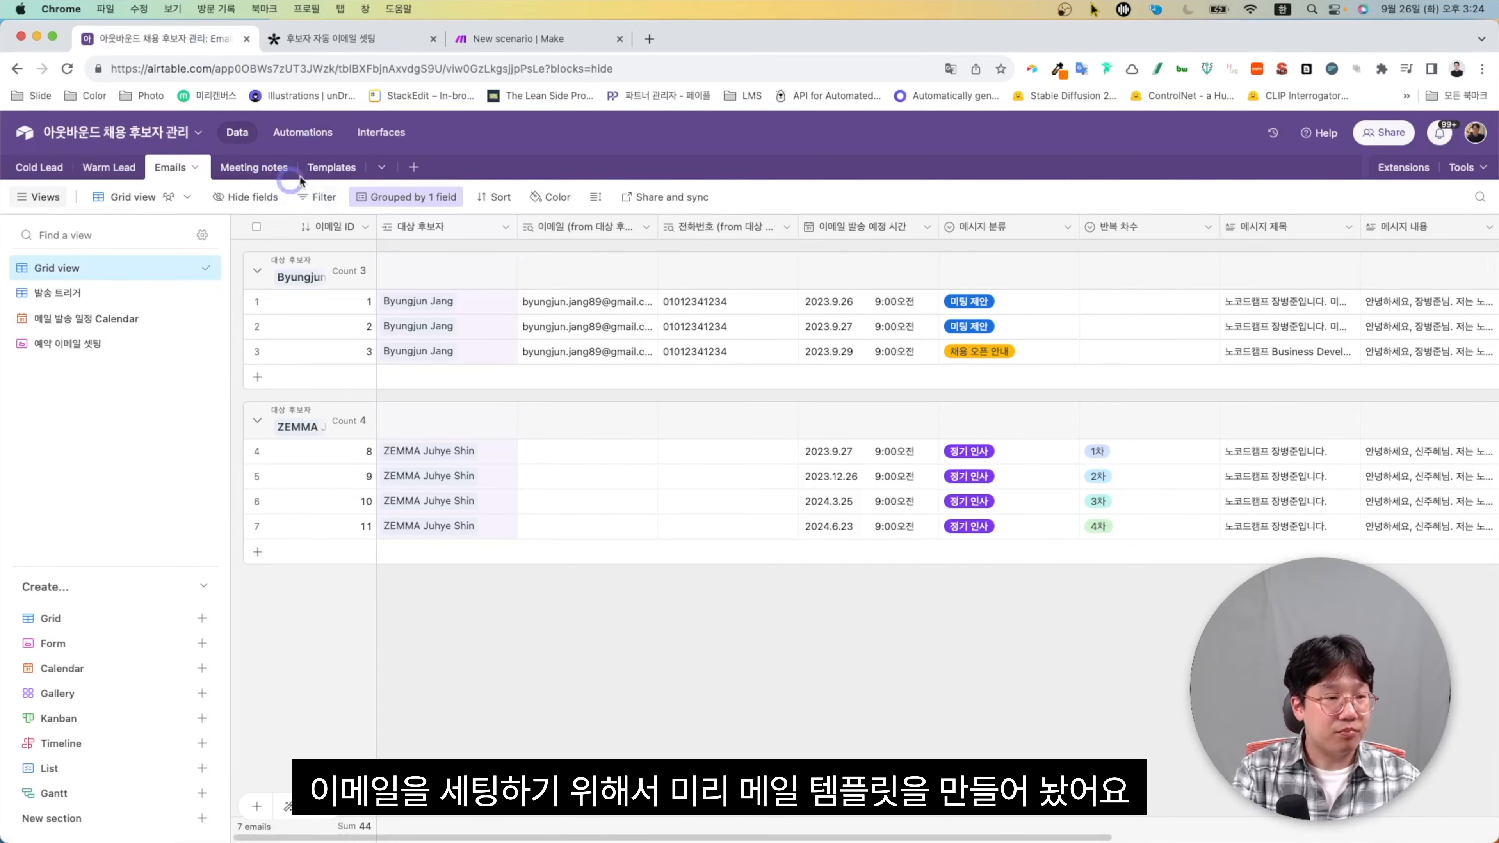
Look over the four email templates in Airtable's Templates table
{"action": "left_click", "coordinate": [332, 167]}
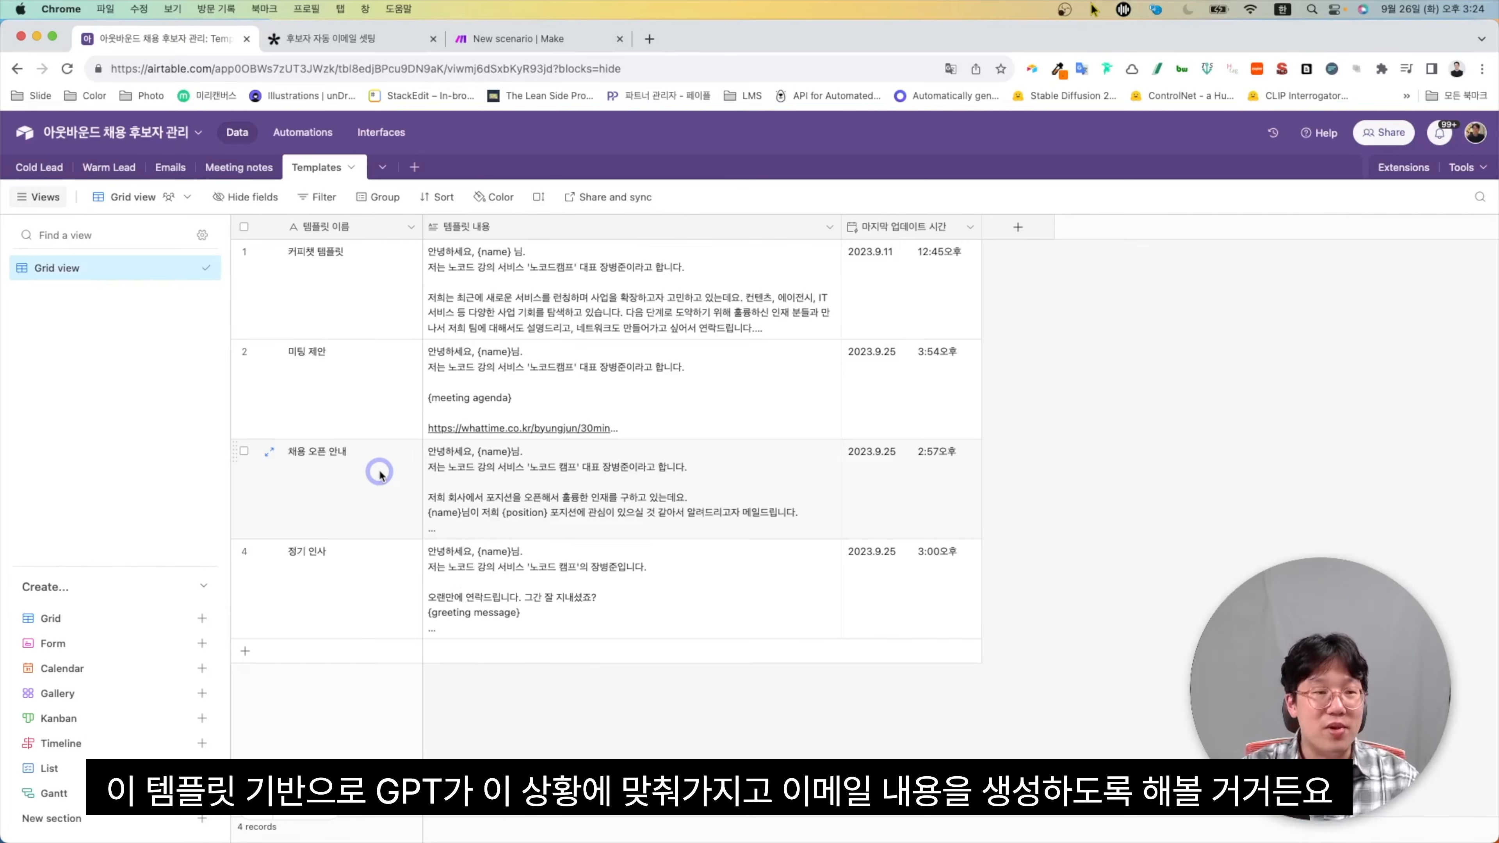
{"action": "left_click", "coordinate": [513, 38]}
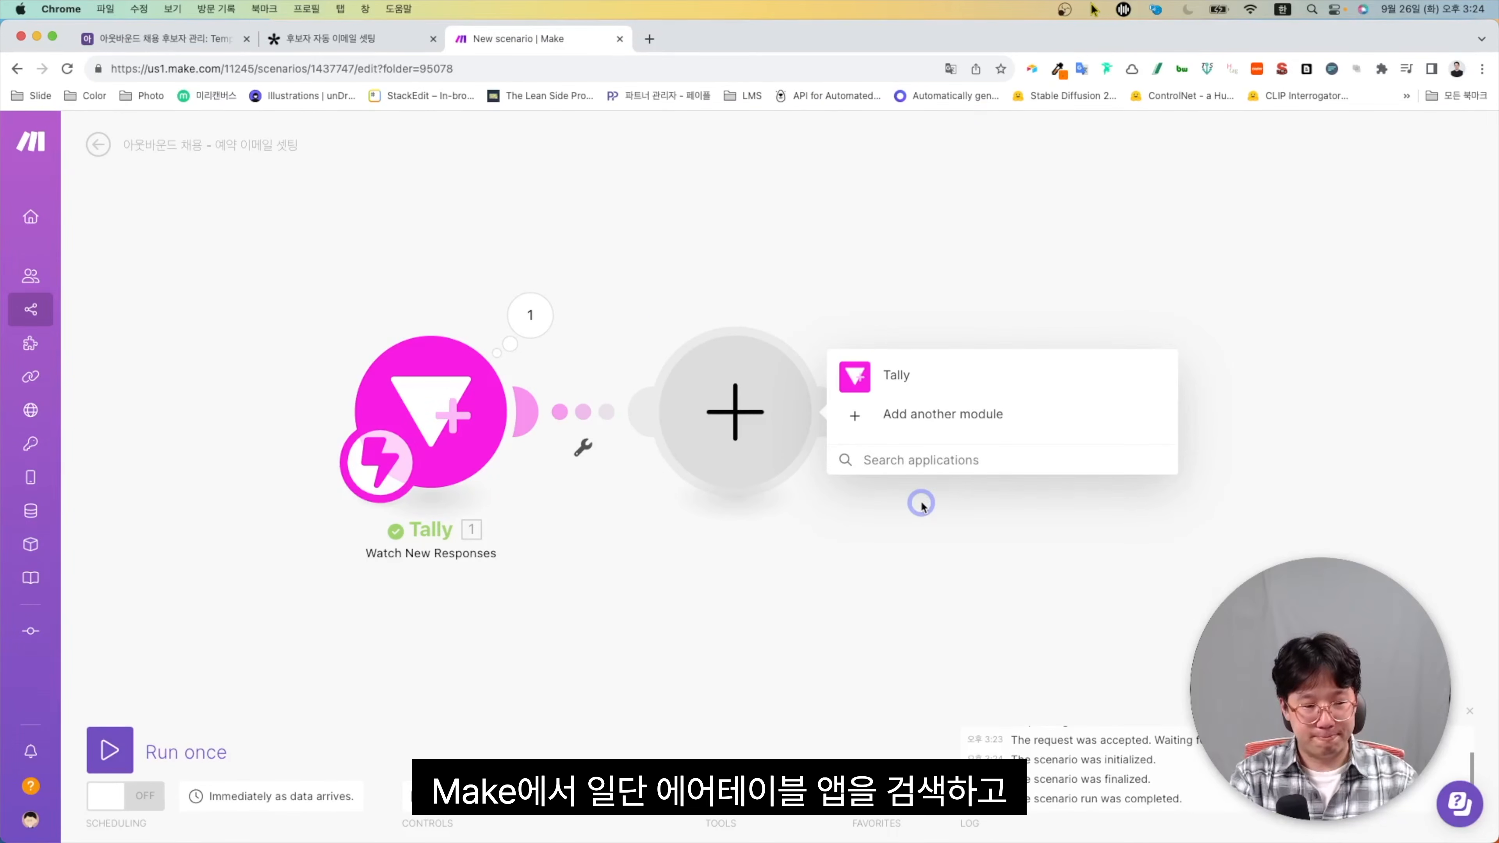
Add an Airtable Get a Record step on Warm Lead, mapping Tally's recordId into Record ID
{"action": "left_click", "coordinate": [866, 460]}
{"action": "type", "text": "airtable"}
{"action": "left_click", "coordinate": [856, 378]}
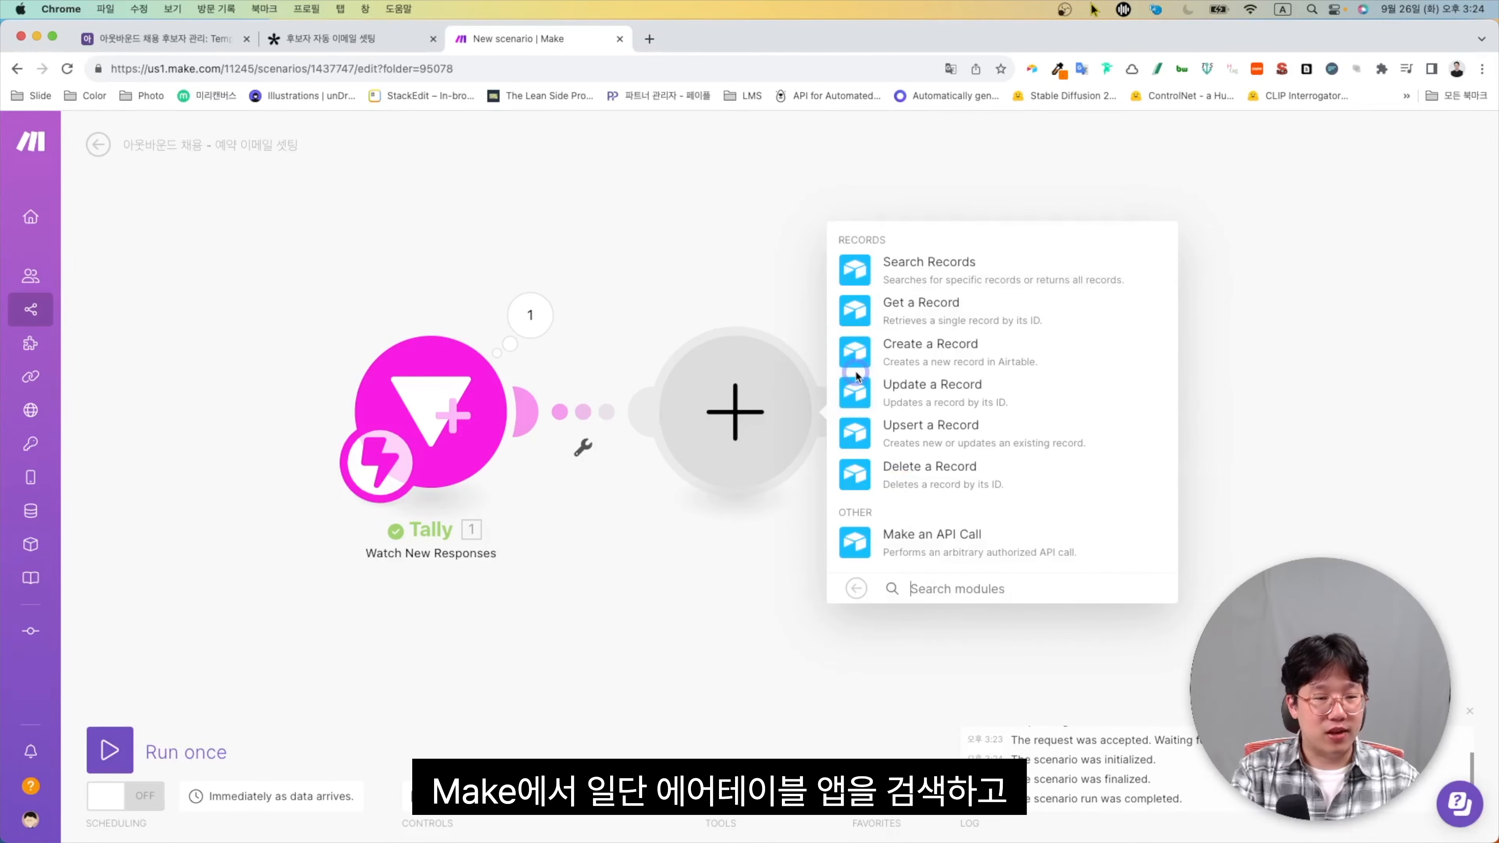
{"action": "left_click", "coordinate": [867, 303]}
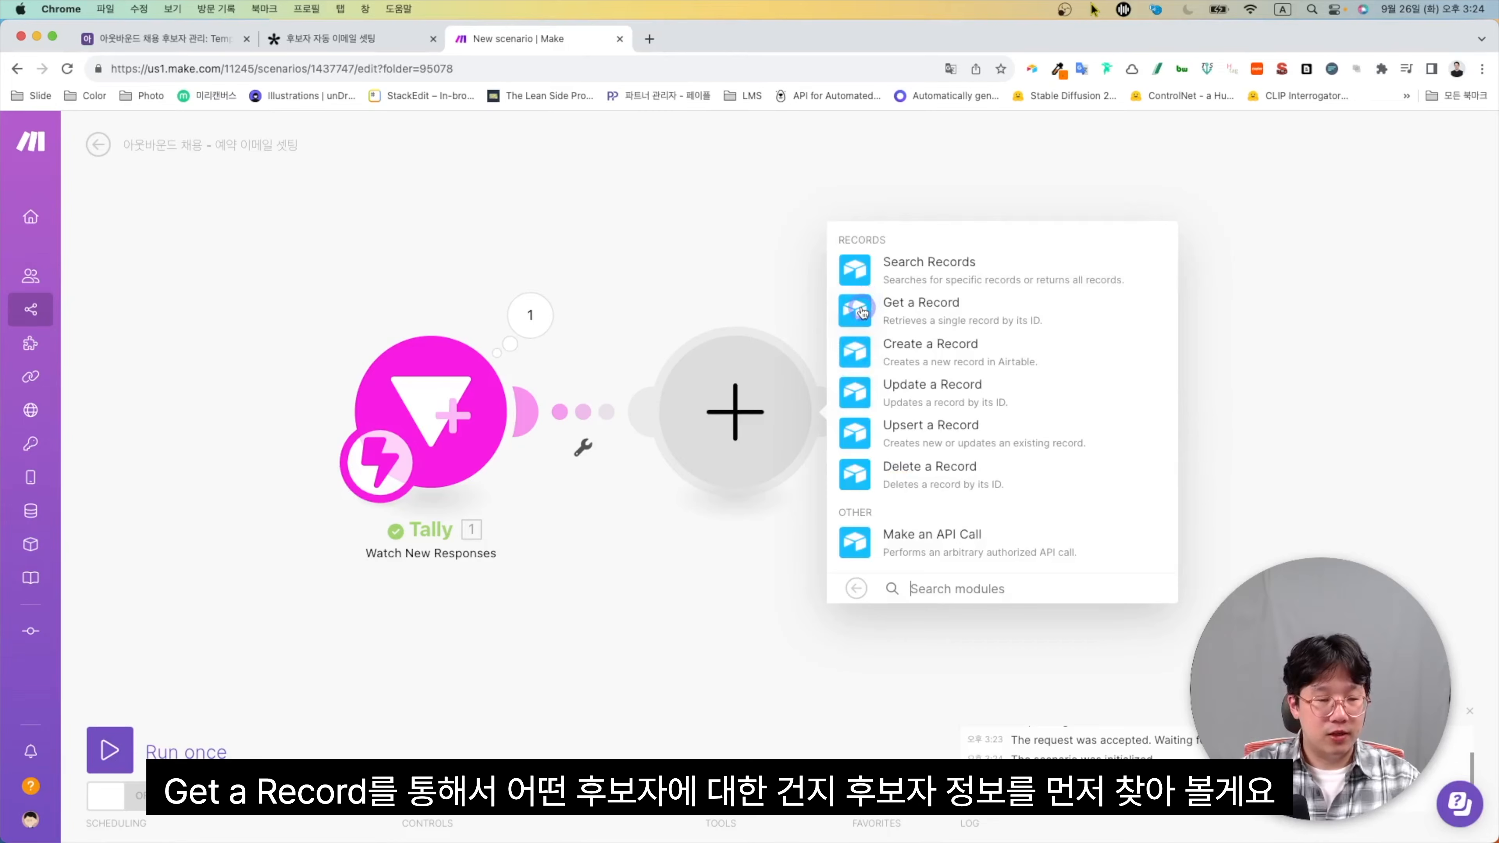
{"action": "left_click", "coordinate": [754, 422]}
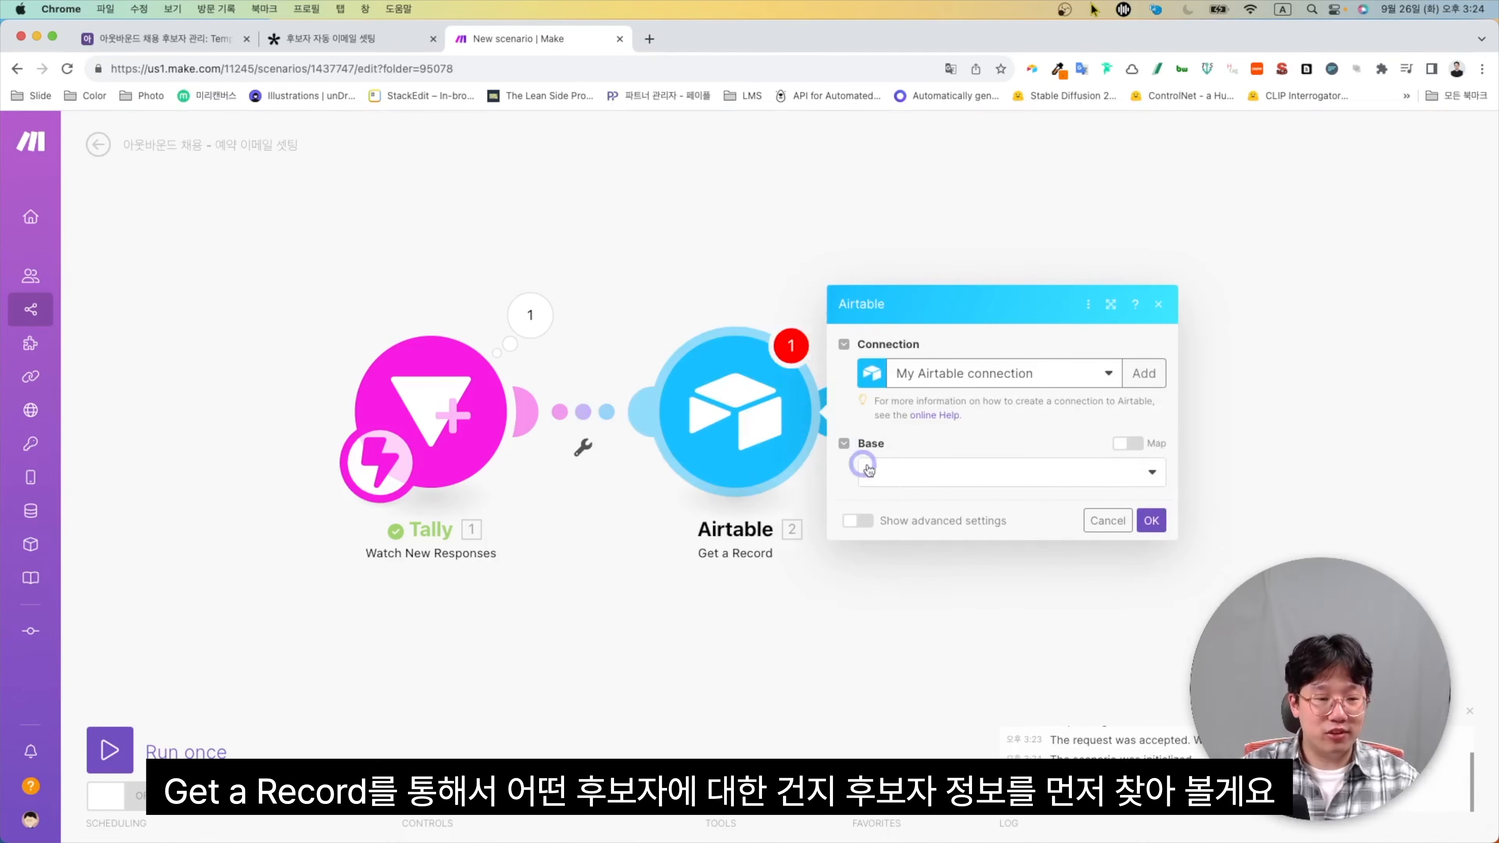
{"action": "left_click", "coordinate": [911, 470]}
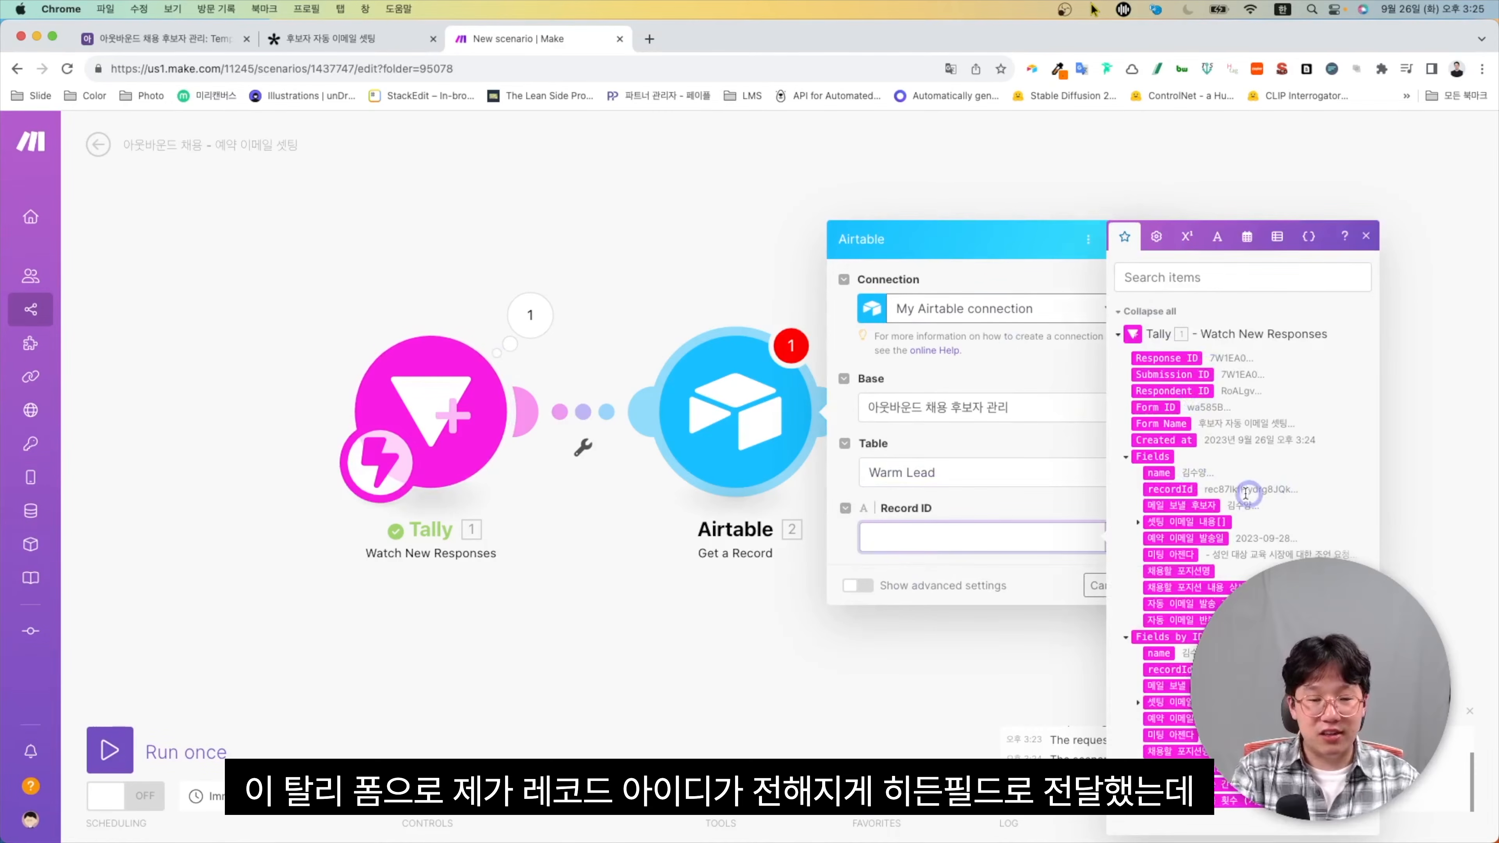
{"action": "left_click", "coordinate": [1172, 489]}
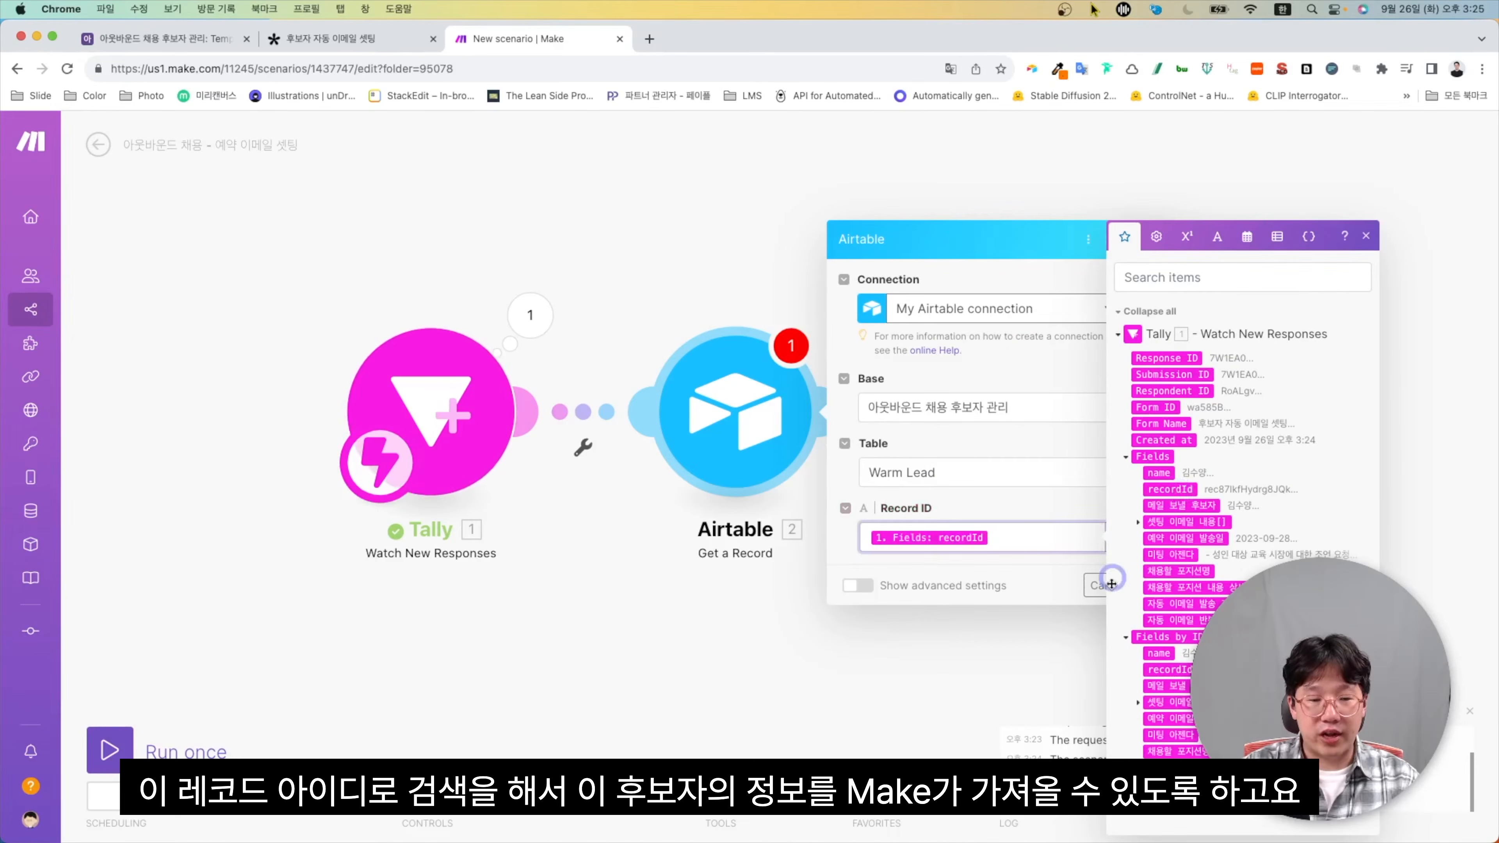
{"action": "left_click", "coordinate": [1149, 585]}
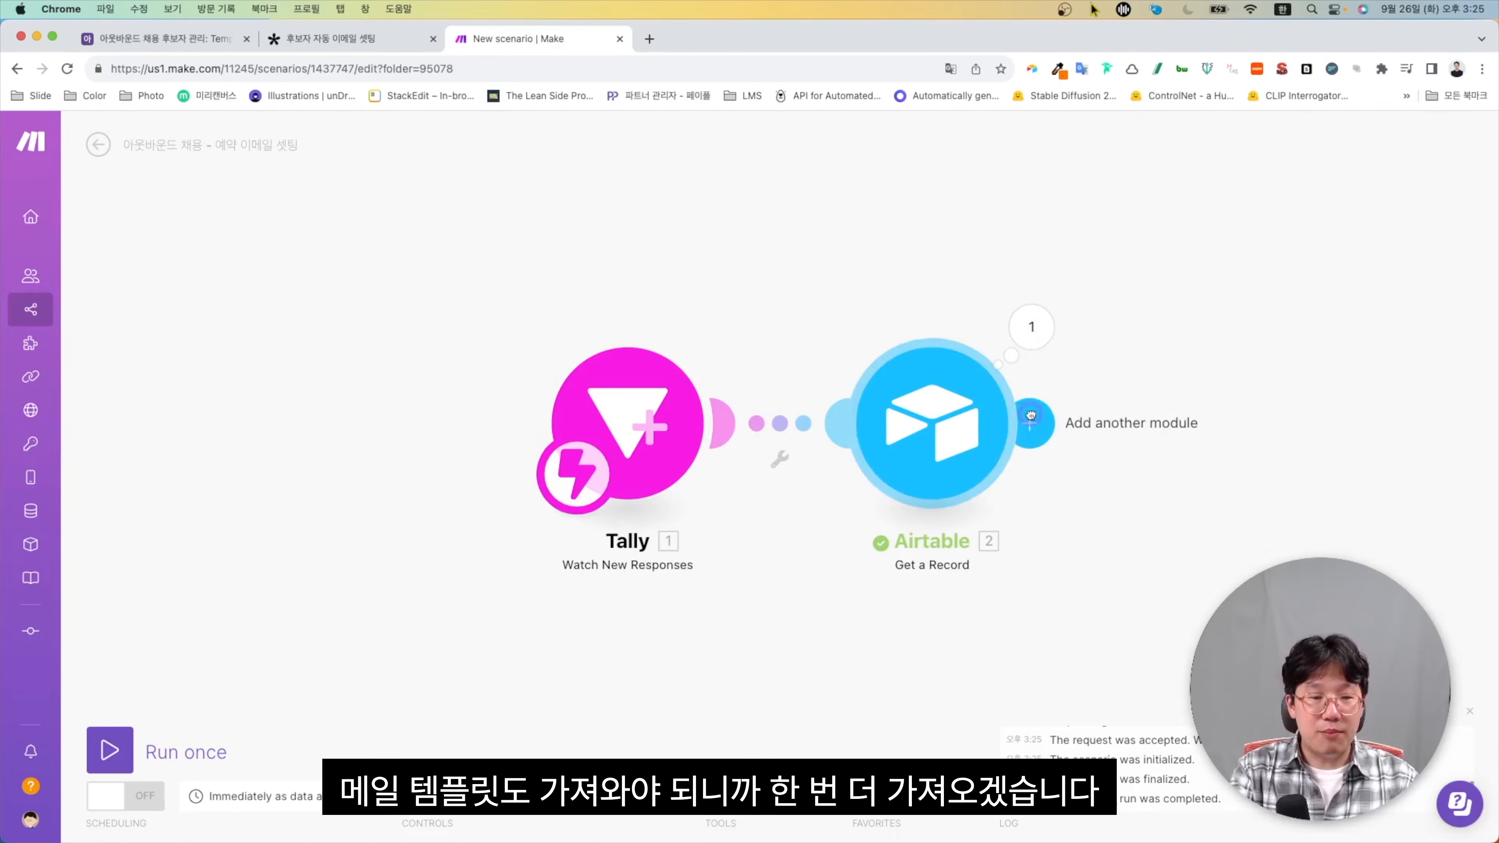
{"action": "left_click", "coordinate": [1003, 425]}
Add an Airtable Search Records step on Templates with formula {템플릿 이름}='<셋팅 이메일 내용>'
{"action": "left_click", "coordinate": [1171, 421]}
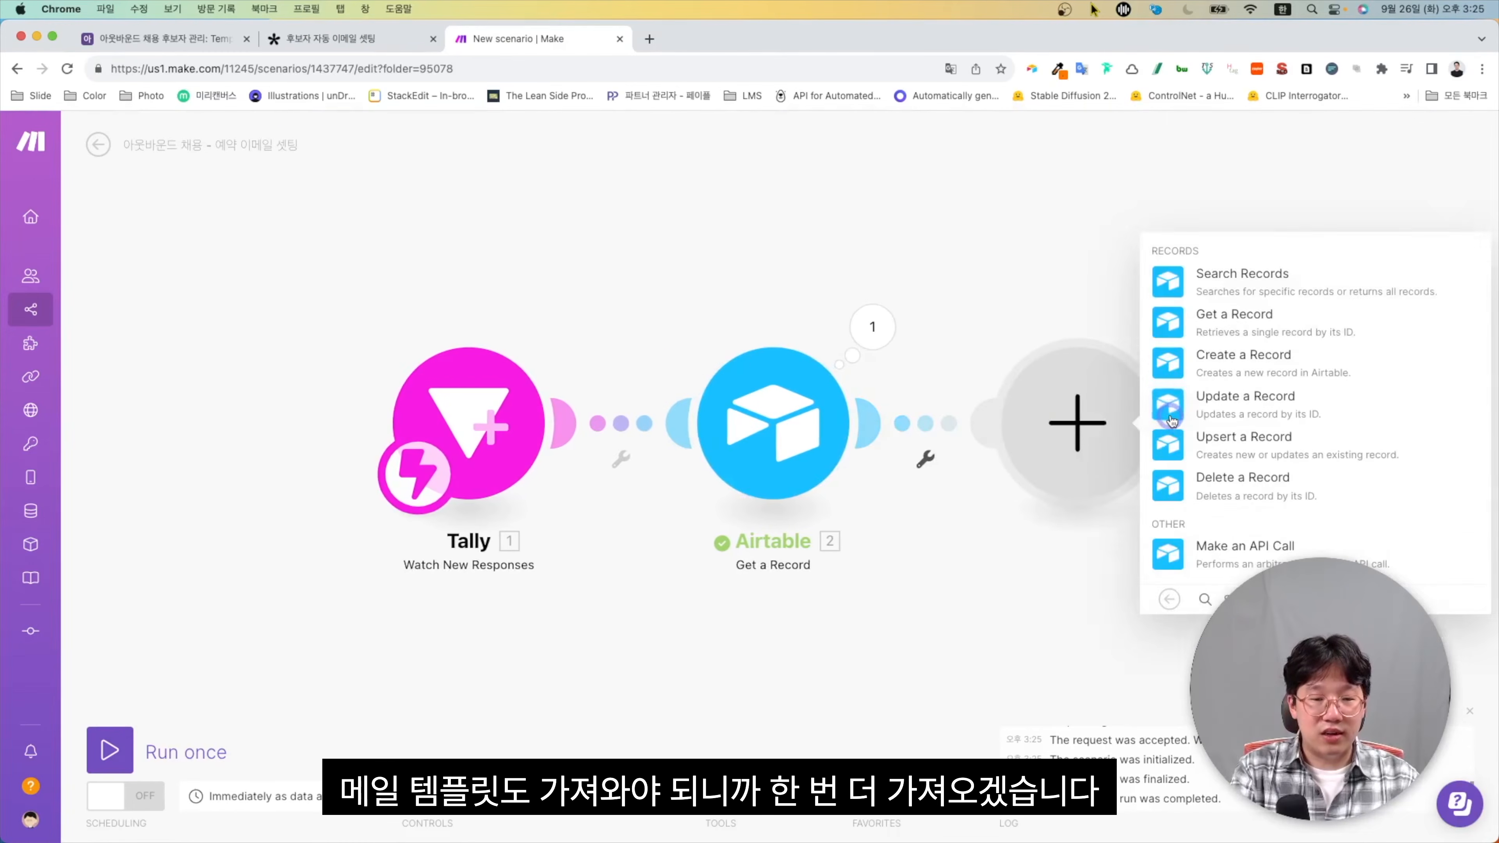
{"action": "left_click", "coordinate": [1171, 283]}
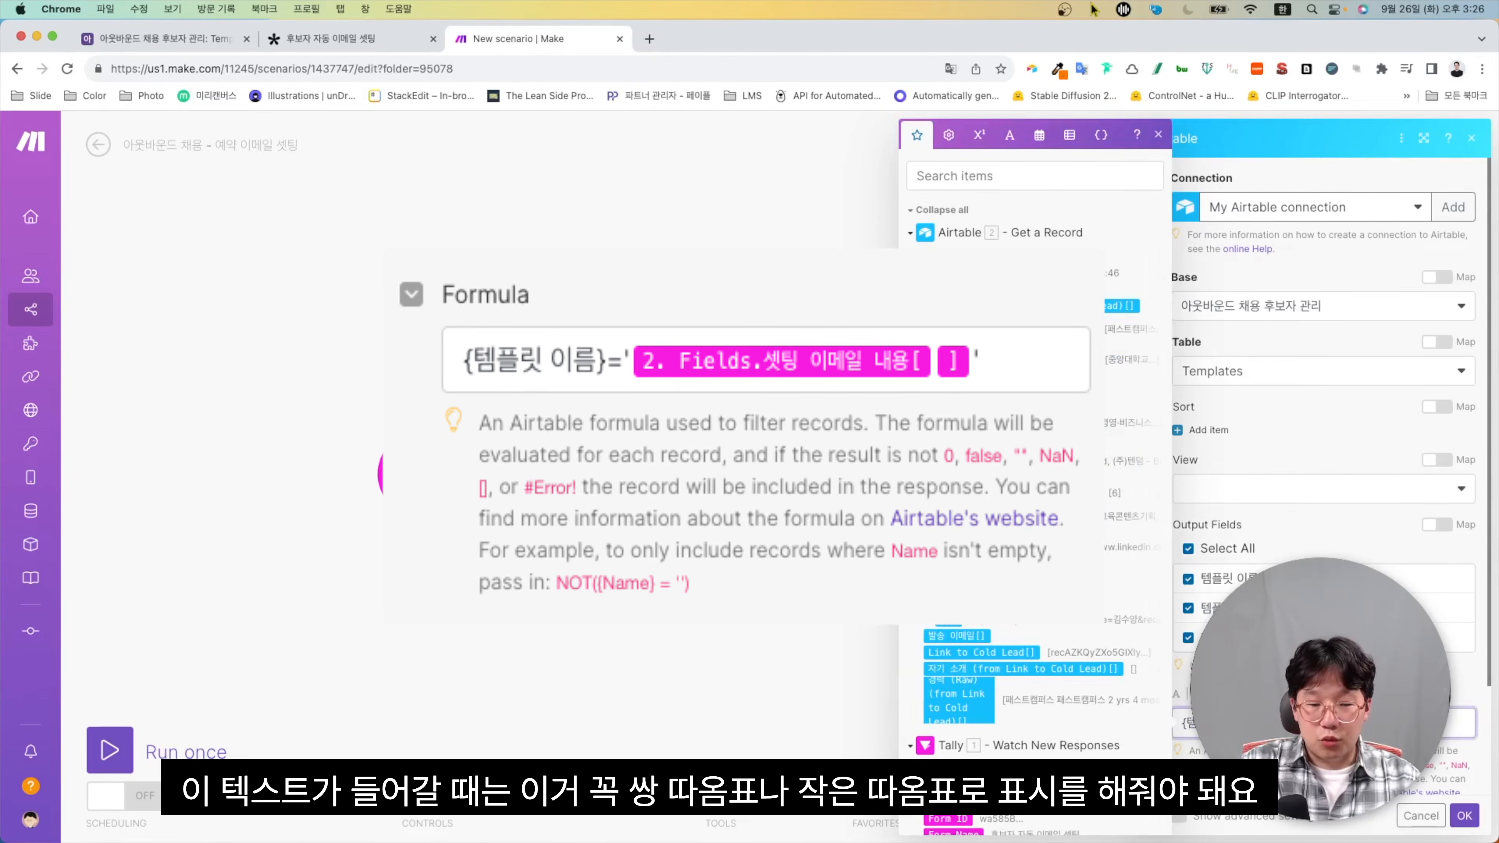
{"action": "scroll", "coordinate": [1147, 701], "scroll_direction": "down", "scroll_amount": 10}
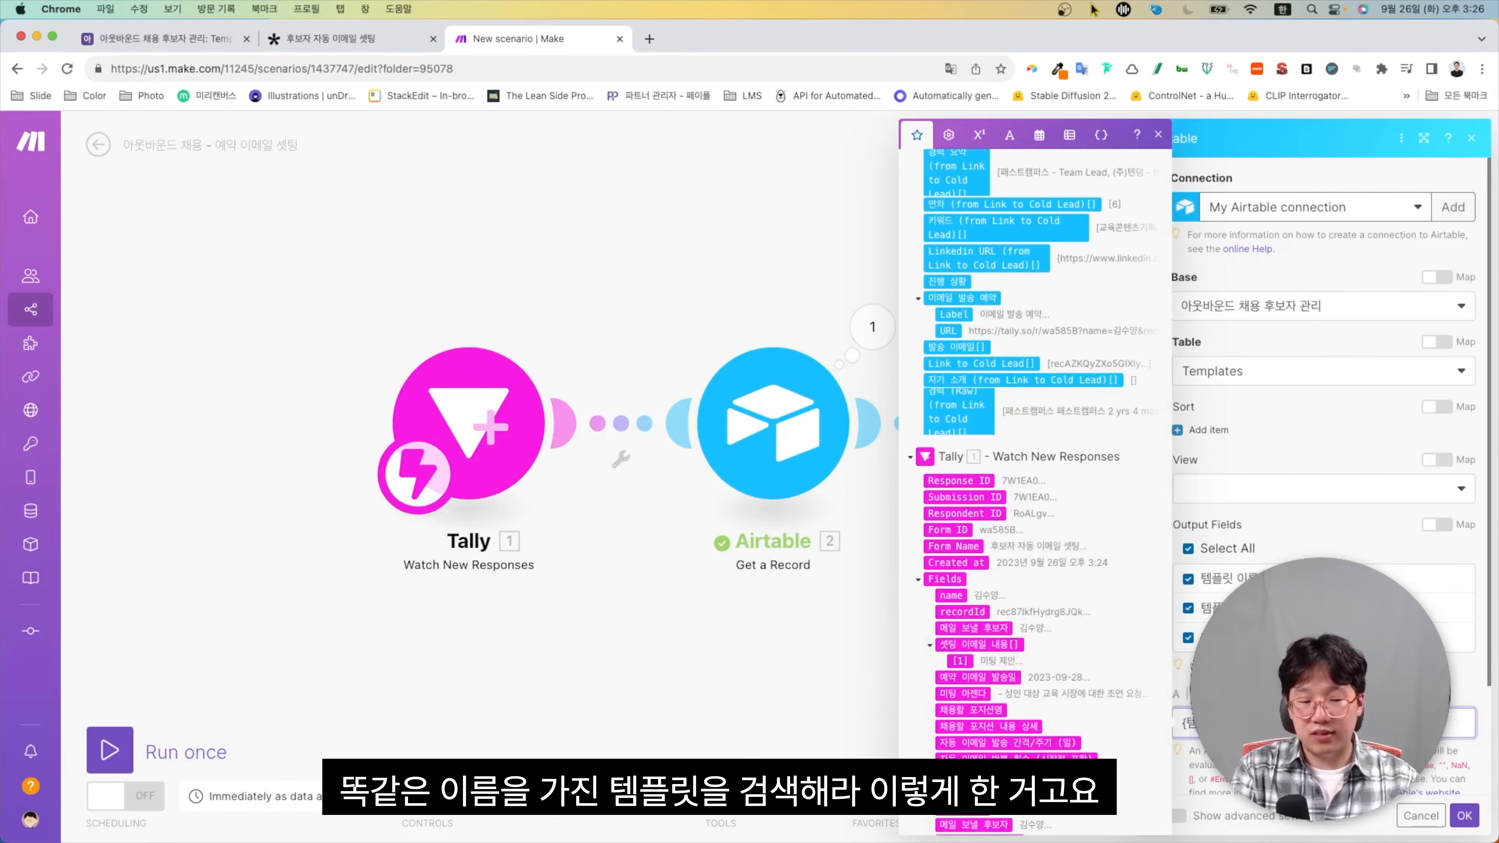
{"action": "scroll", "coordinate": [1455, 813], "scroll_direction": "down", "scroll_amount": 3}
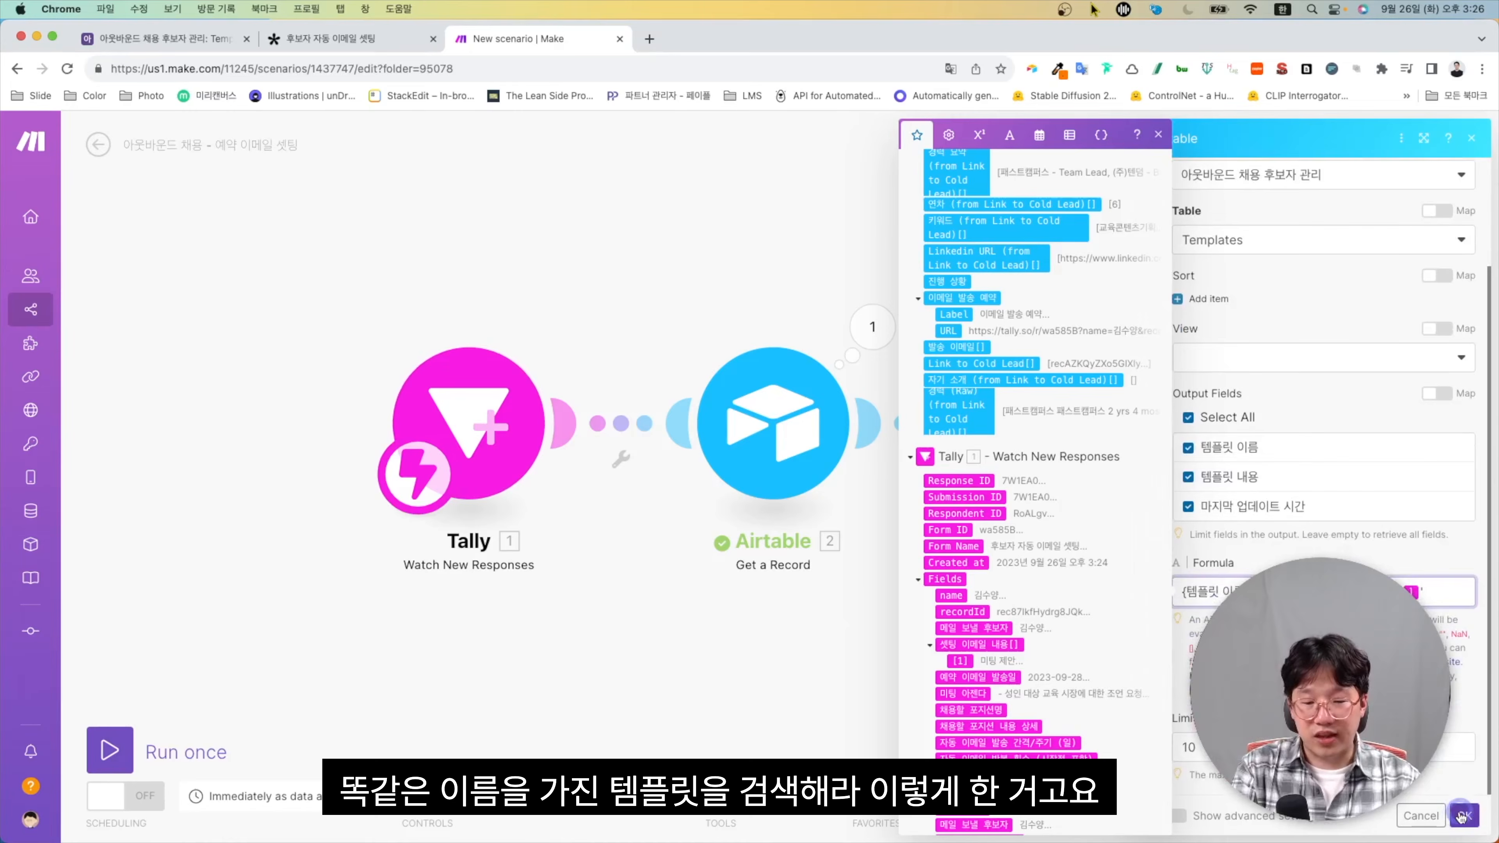
{"action": "left_click", "coordinate": [1462, 816]}
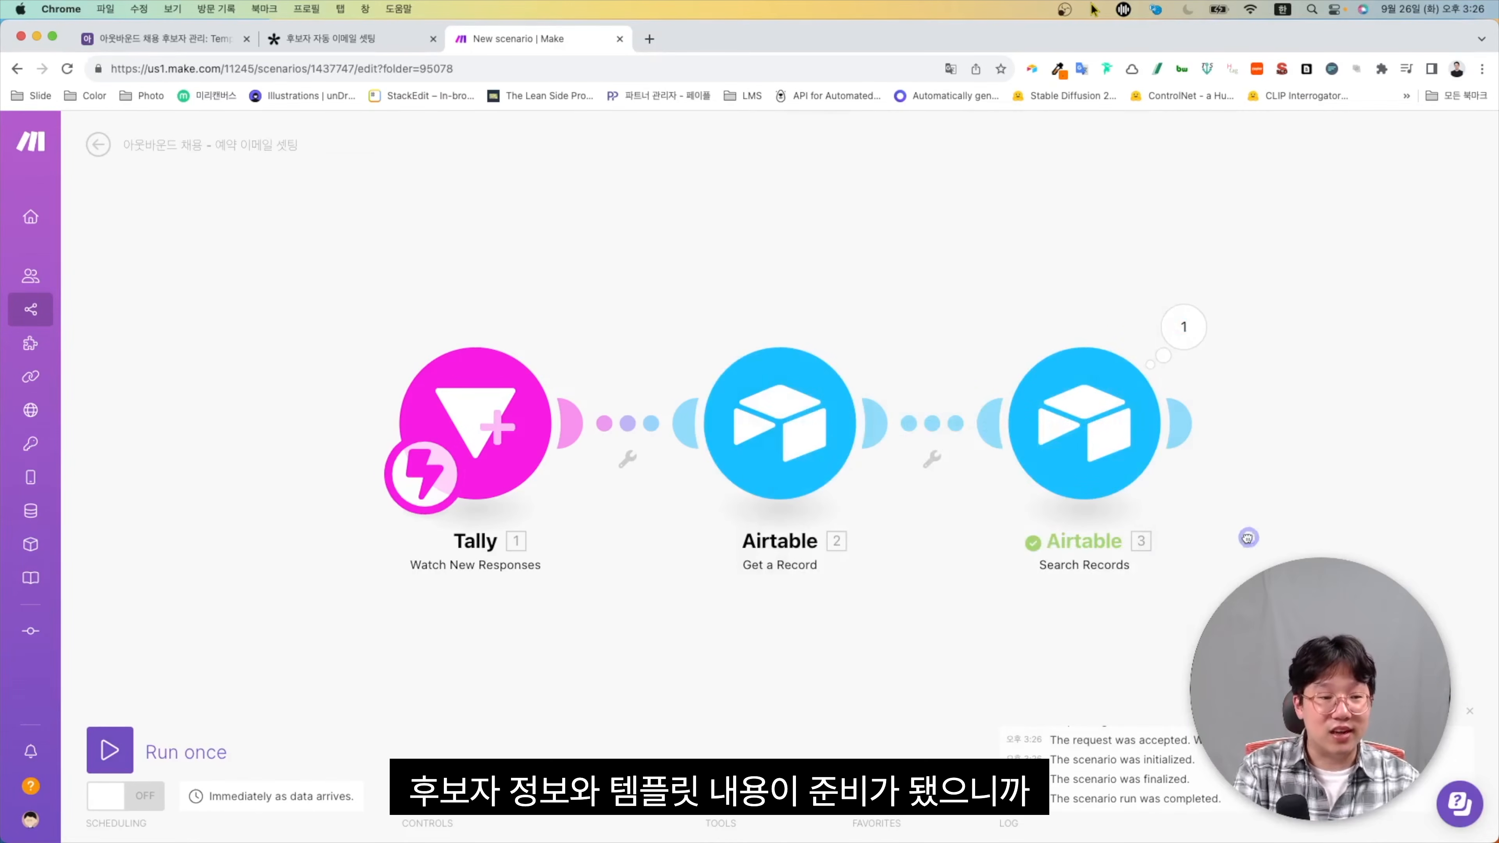
{"action": "left_click_drag", "start_coordinate": [1248, 538], "coordinate": [1037, 515]}
Add an OpenAI Create a Completion module after the template search
{"action": "left_click", "coordinate": [981, 401]}
{"action": "left_click", "coordinate": [1259, 427]}
{"action": "type", "text": "초"}
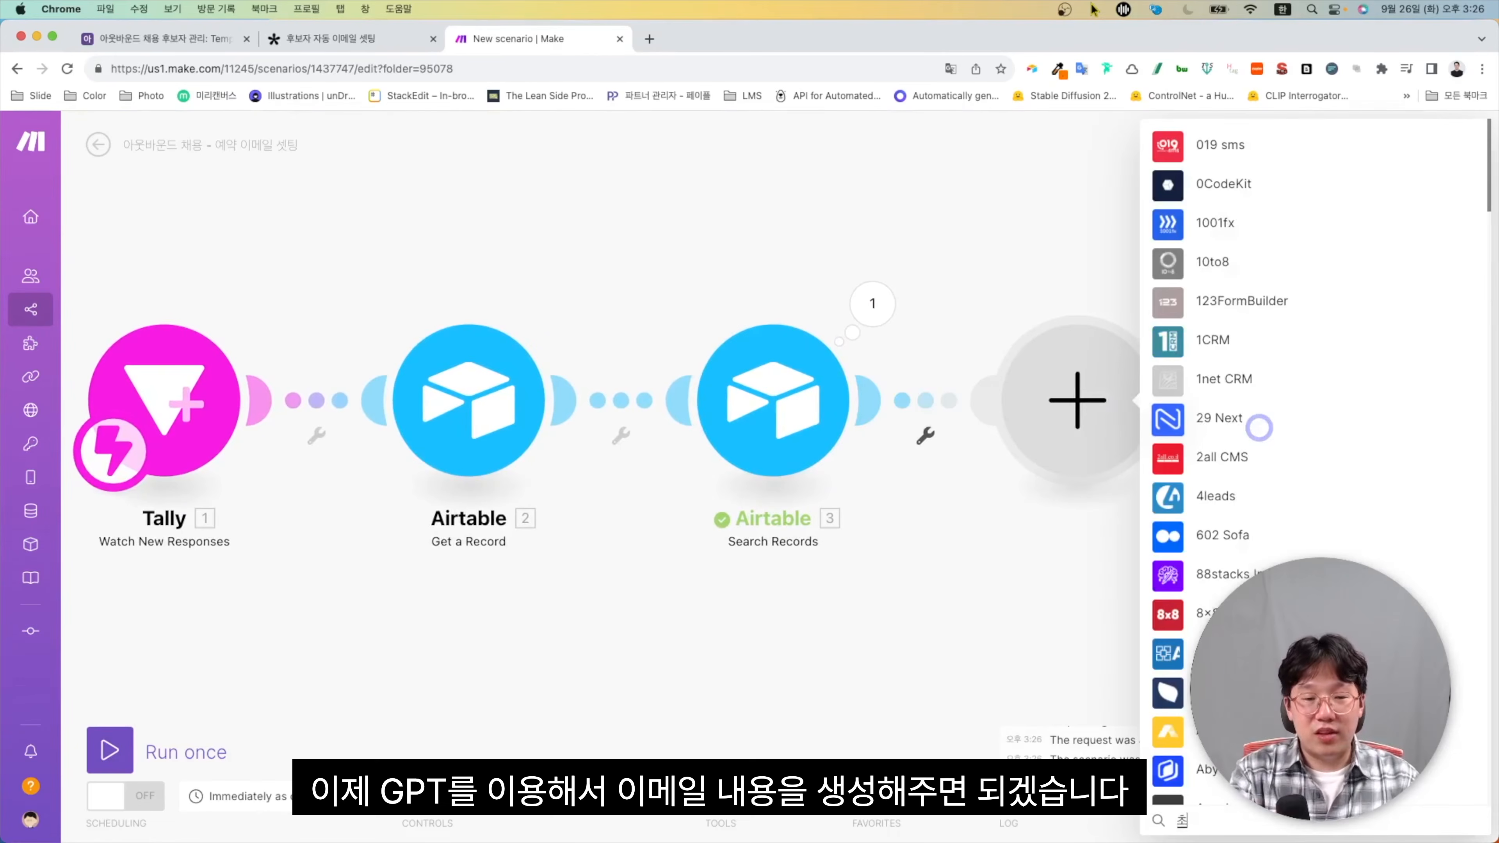
{"action": "type", "text": "atgpt"}
{"action": "left_click", "coordinate": [1222, 359]}
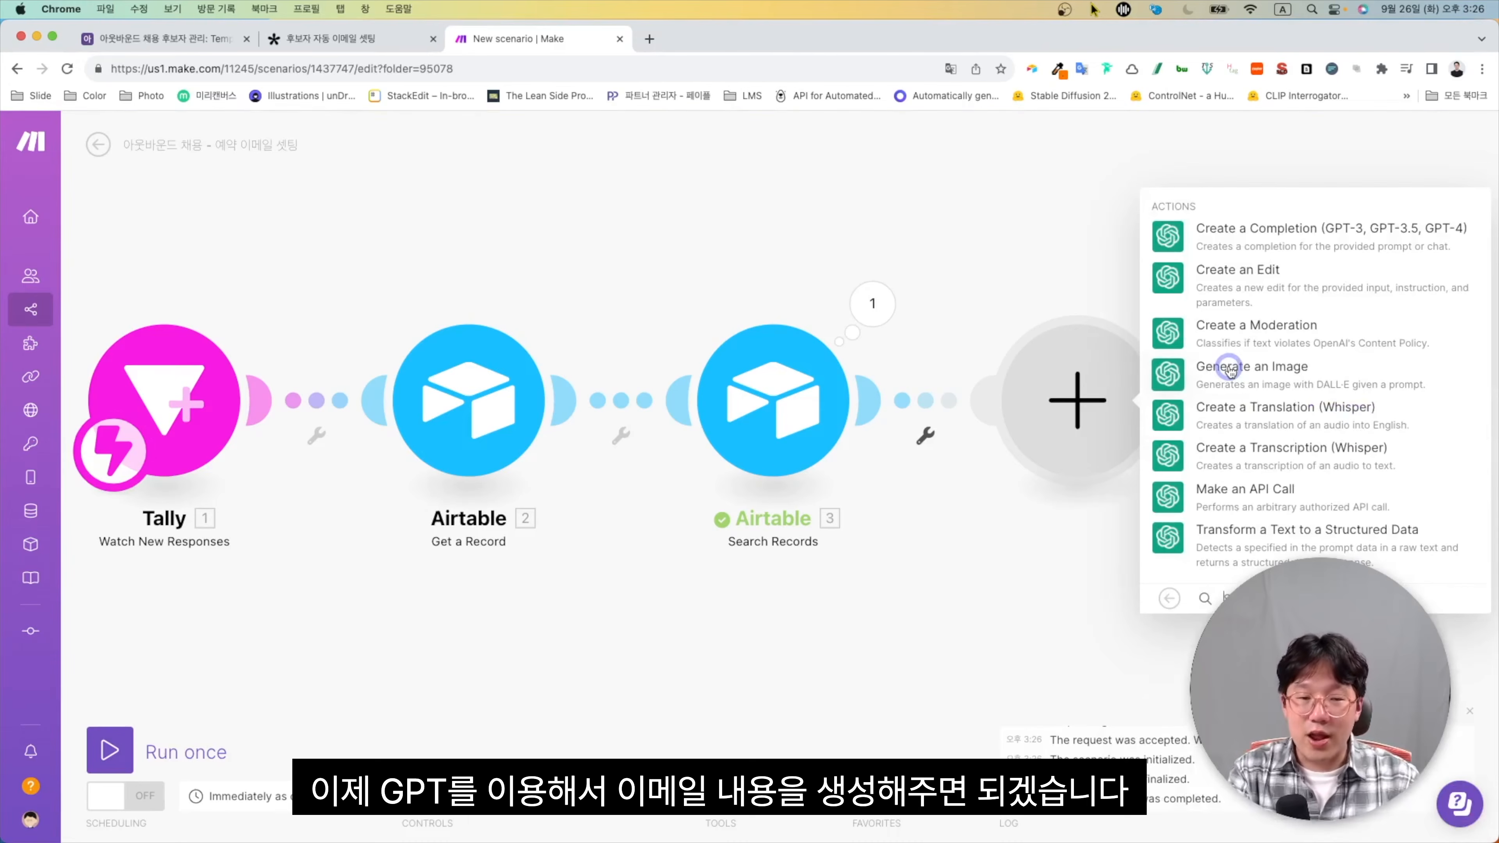
{"action": "left_click", "coordinate": [1177, 251]}
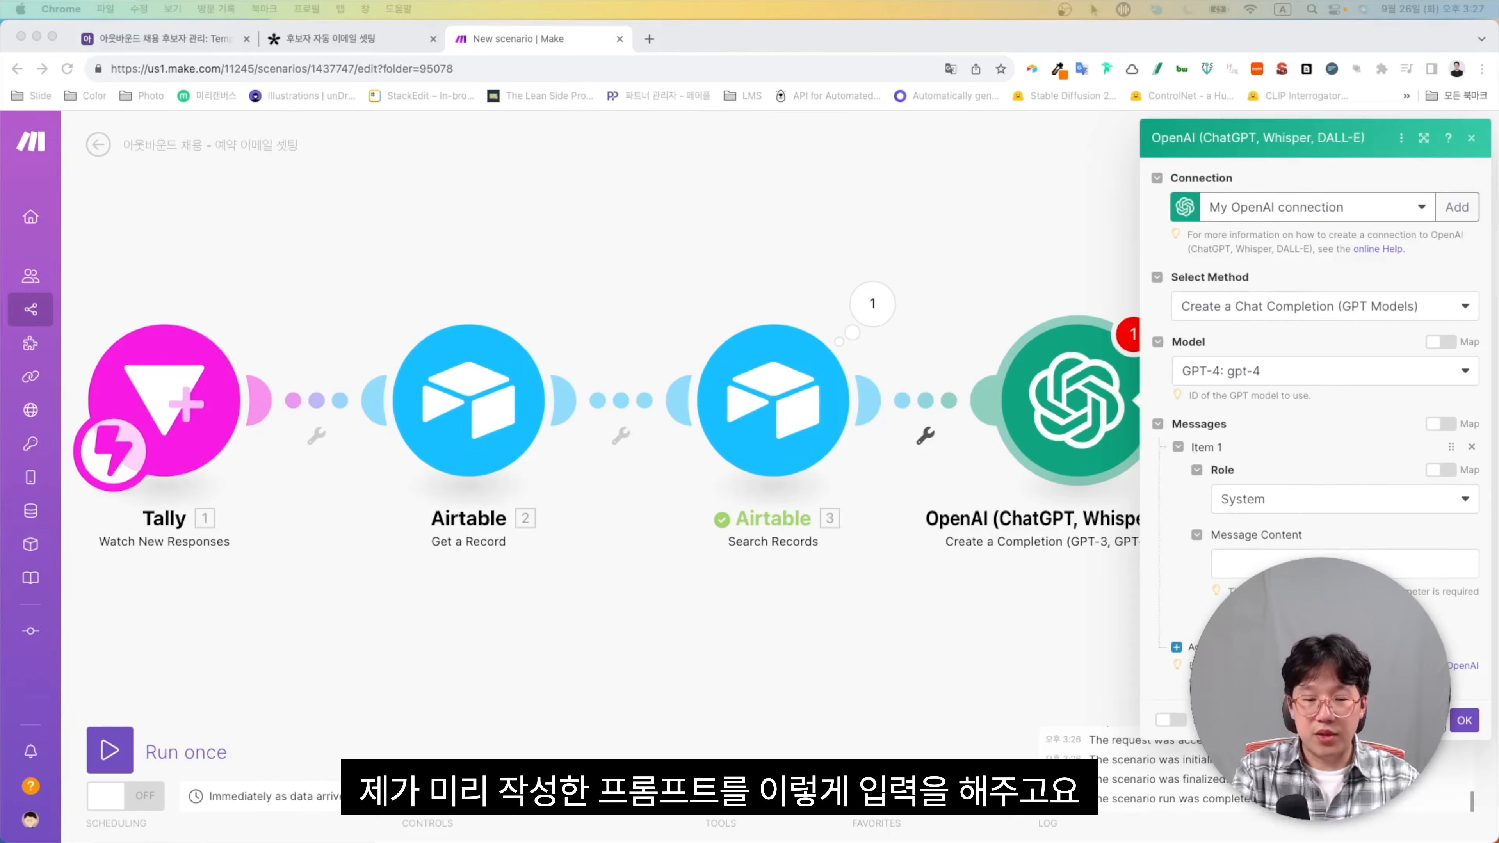
Paste the prepared email-writing prompt as the system message and save the GPT-4 settings
{"action": "left_click", "coordinate": [1357, 564]}
{"action": "key", "text": "super+v"}
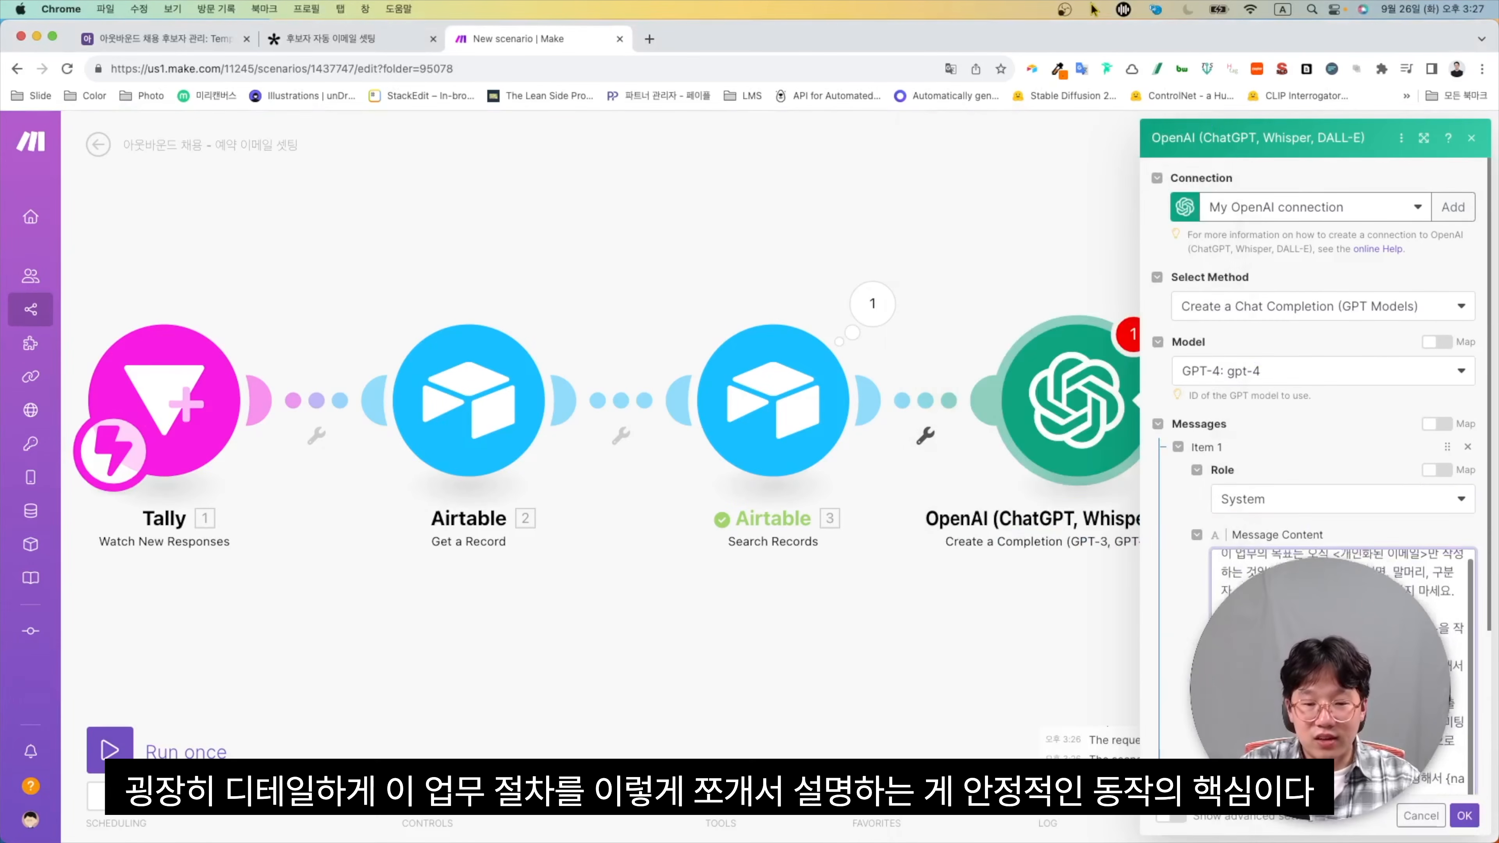
{"action": "scroll", "coordinate": [1339, 591], "scroll_direction": "down", "scroll_amount": 2}
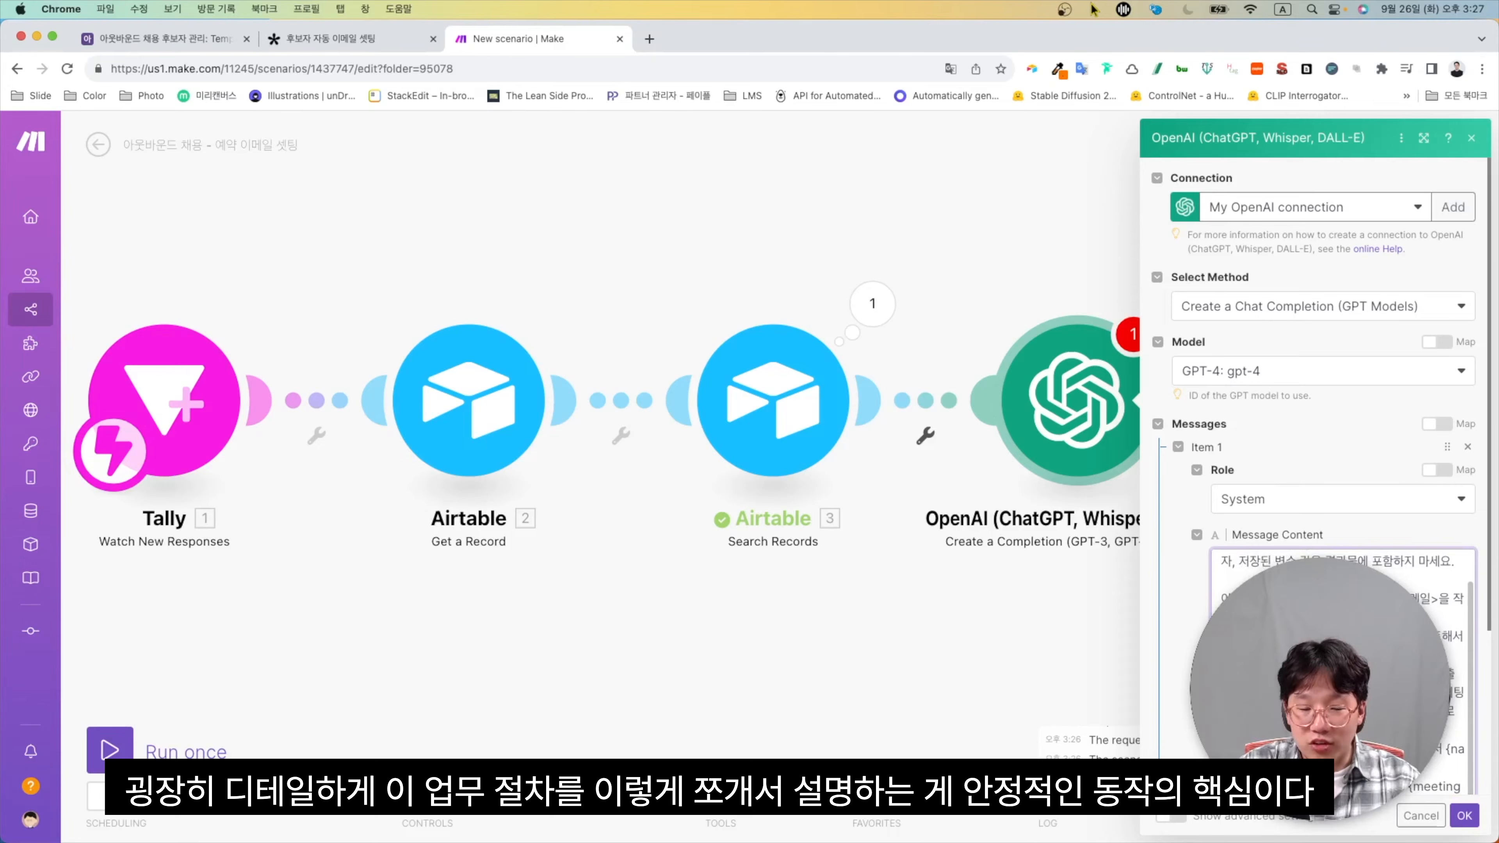
{"action": "scroll", "coordinate": [1339, 590], "scroll_direction": "down", "scroll_amount": 4}
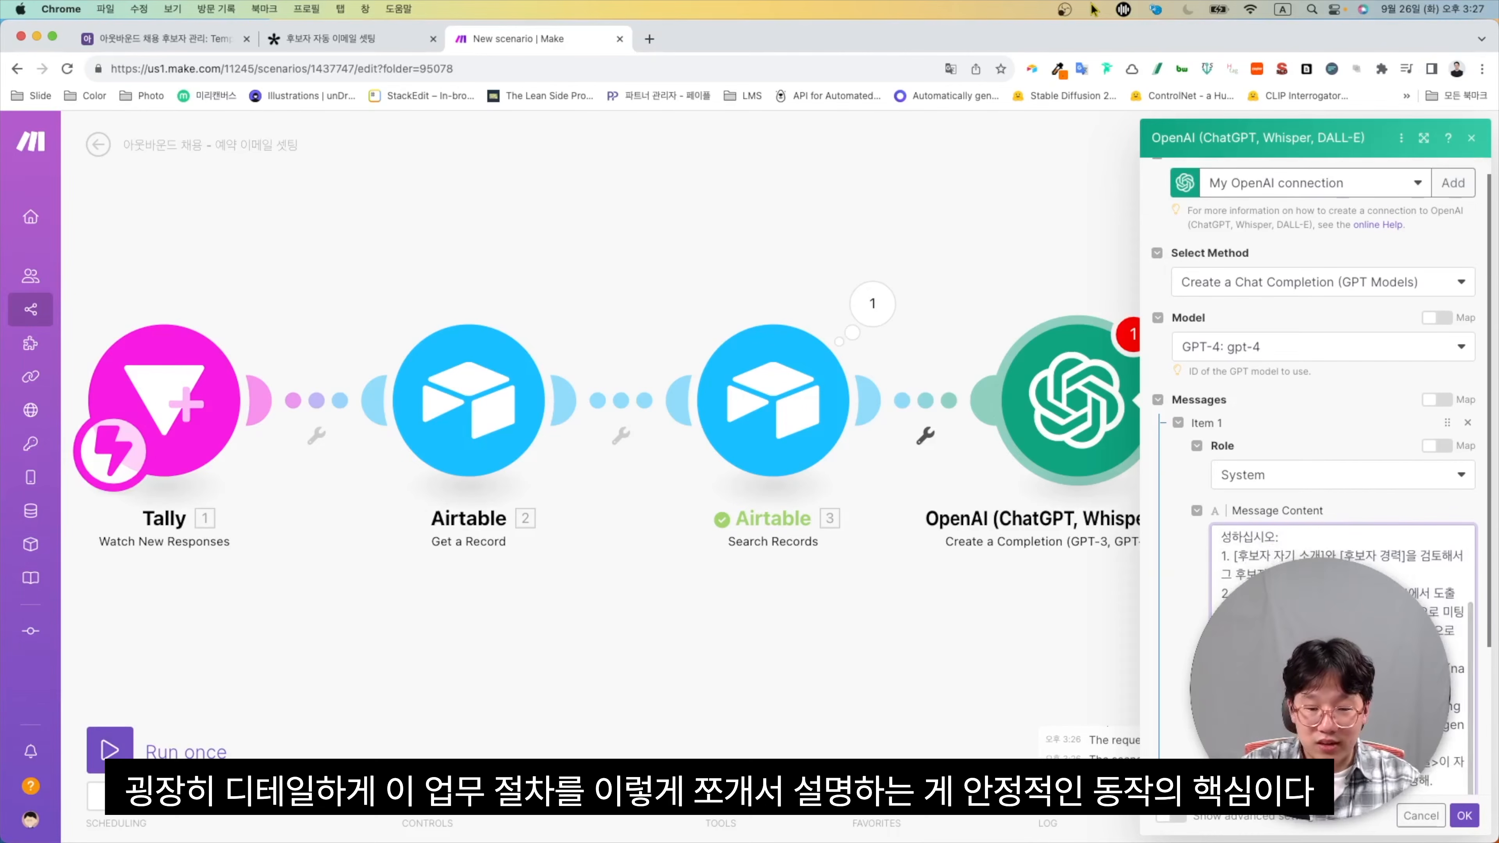
{"action": "scroll", "coordinate": [1315, 472], "scroll_direction": "down", "scroll_amount": 3}
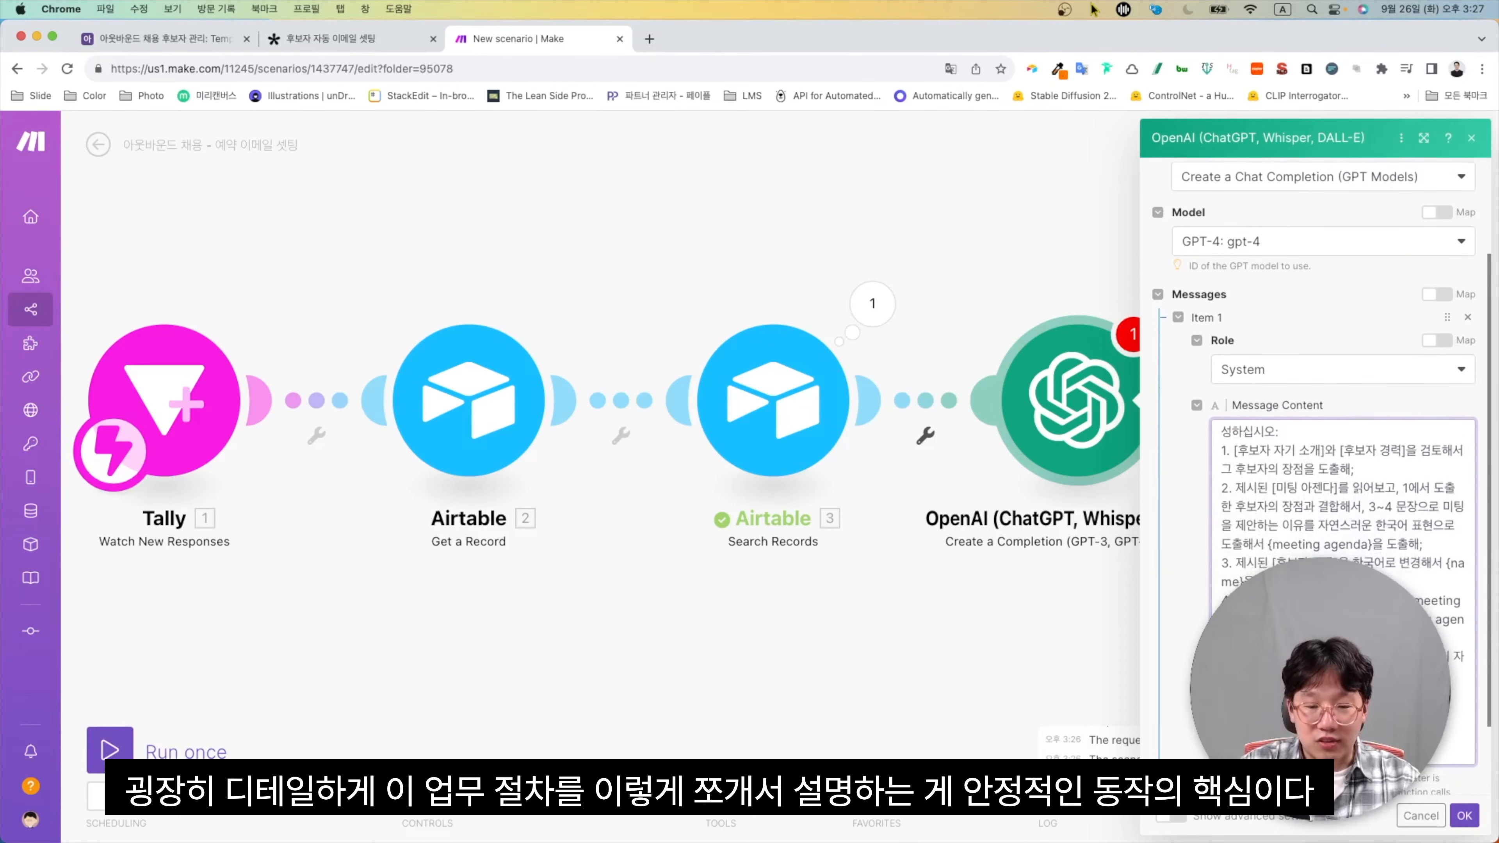
{"action": "scroll", "coordinate": [1315, 472], "scroll_direction": "down", "scroll_amount": 2}
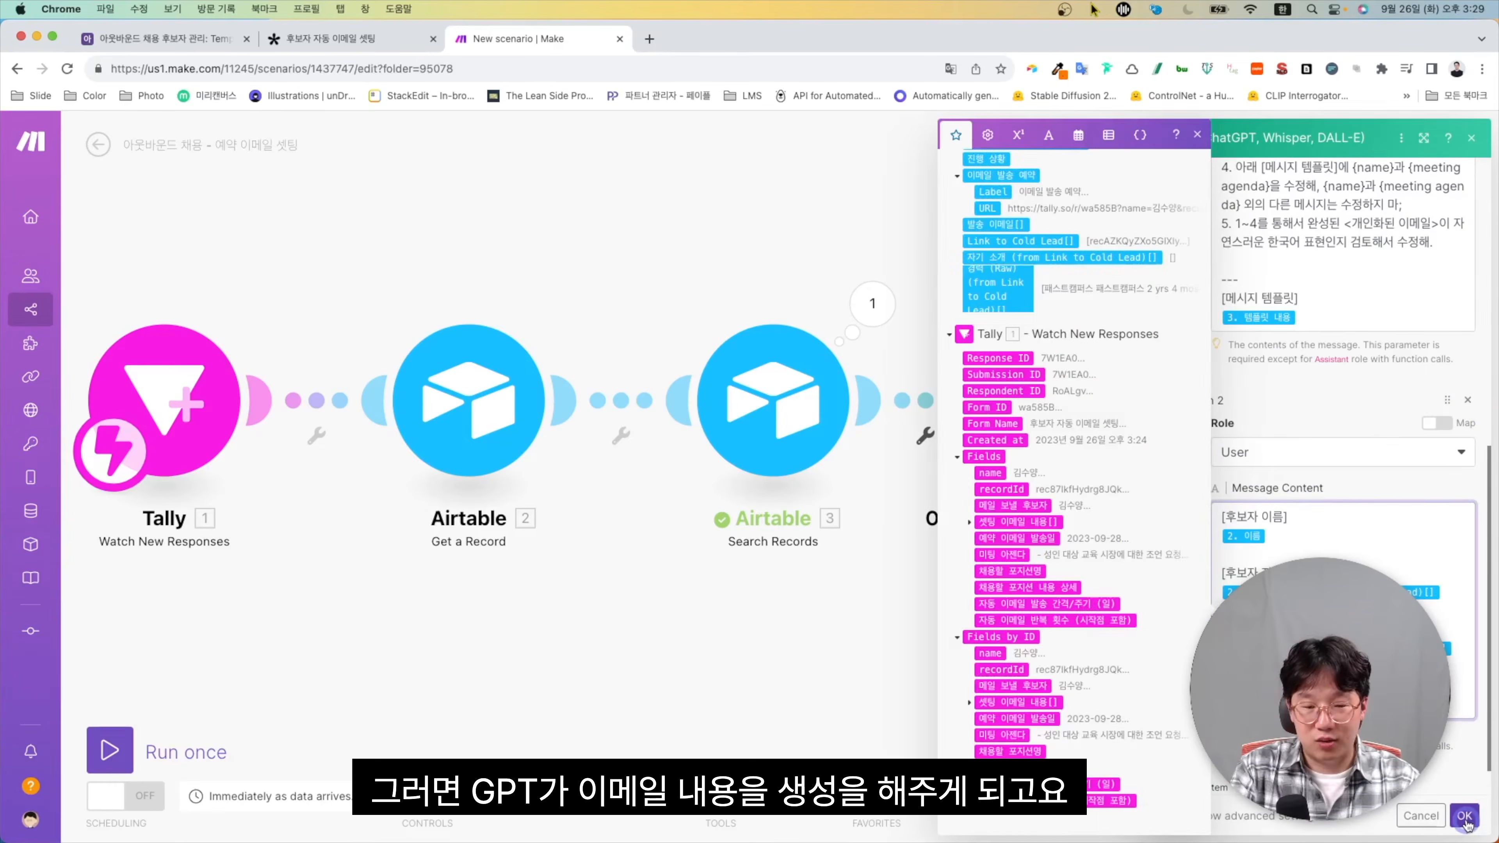
{"action": "left_click", "coordinate": [1464, 817]}
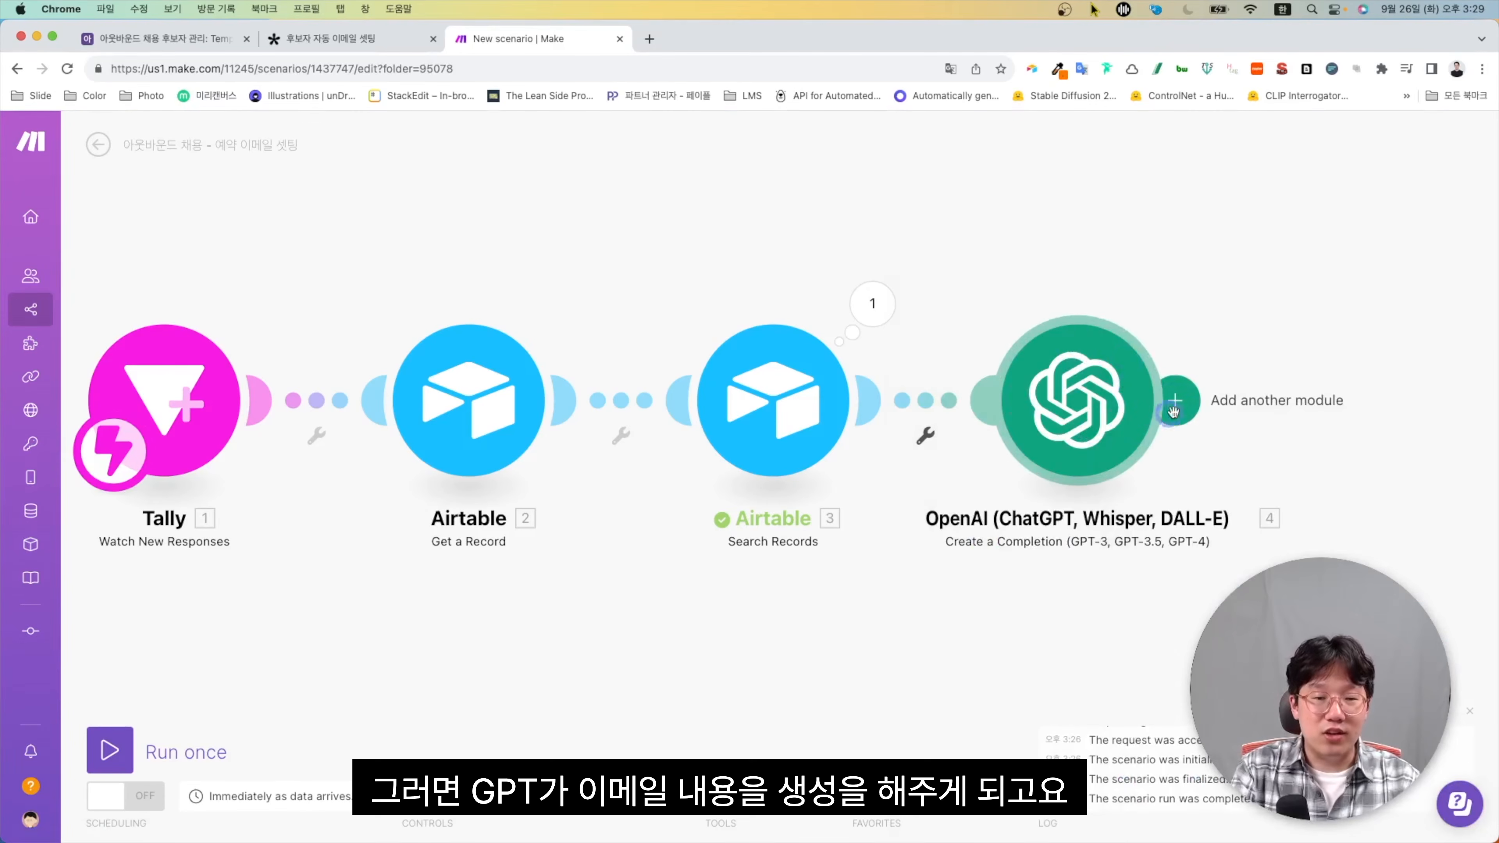
{"action": "left_click", "coordinate": [1188, 406]}
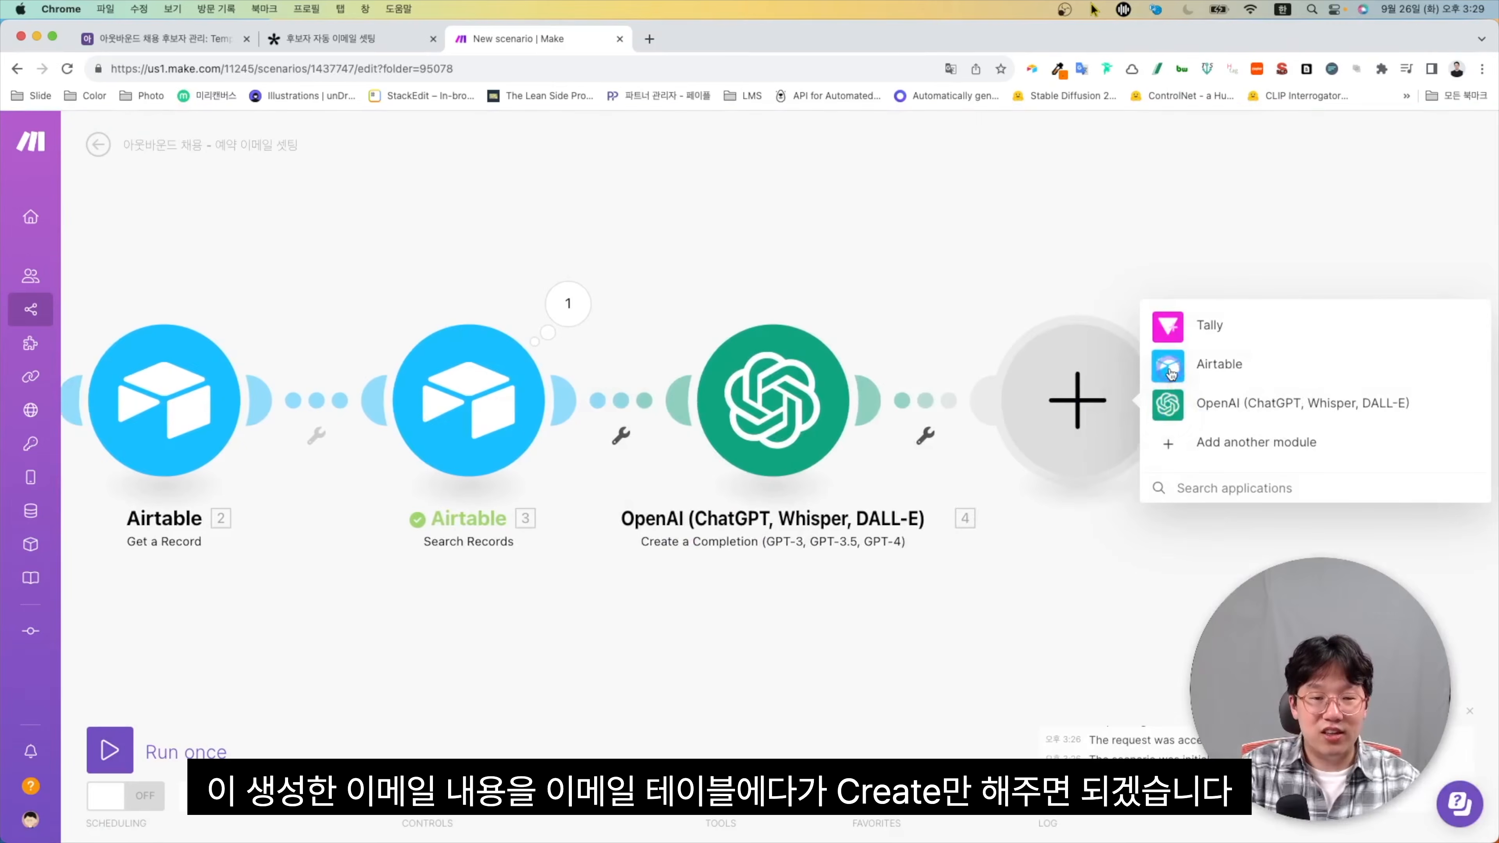
Add an Airtable Create a Record step and map 예약 이메일 발송일 into 이메일 발송 예정 시간
{"action": "left_click", "coordinate": [1171, 367]}
{"action": "left_click", "coordinate": [1172, 348]}
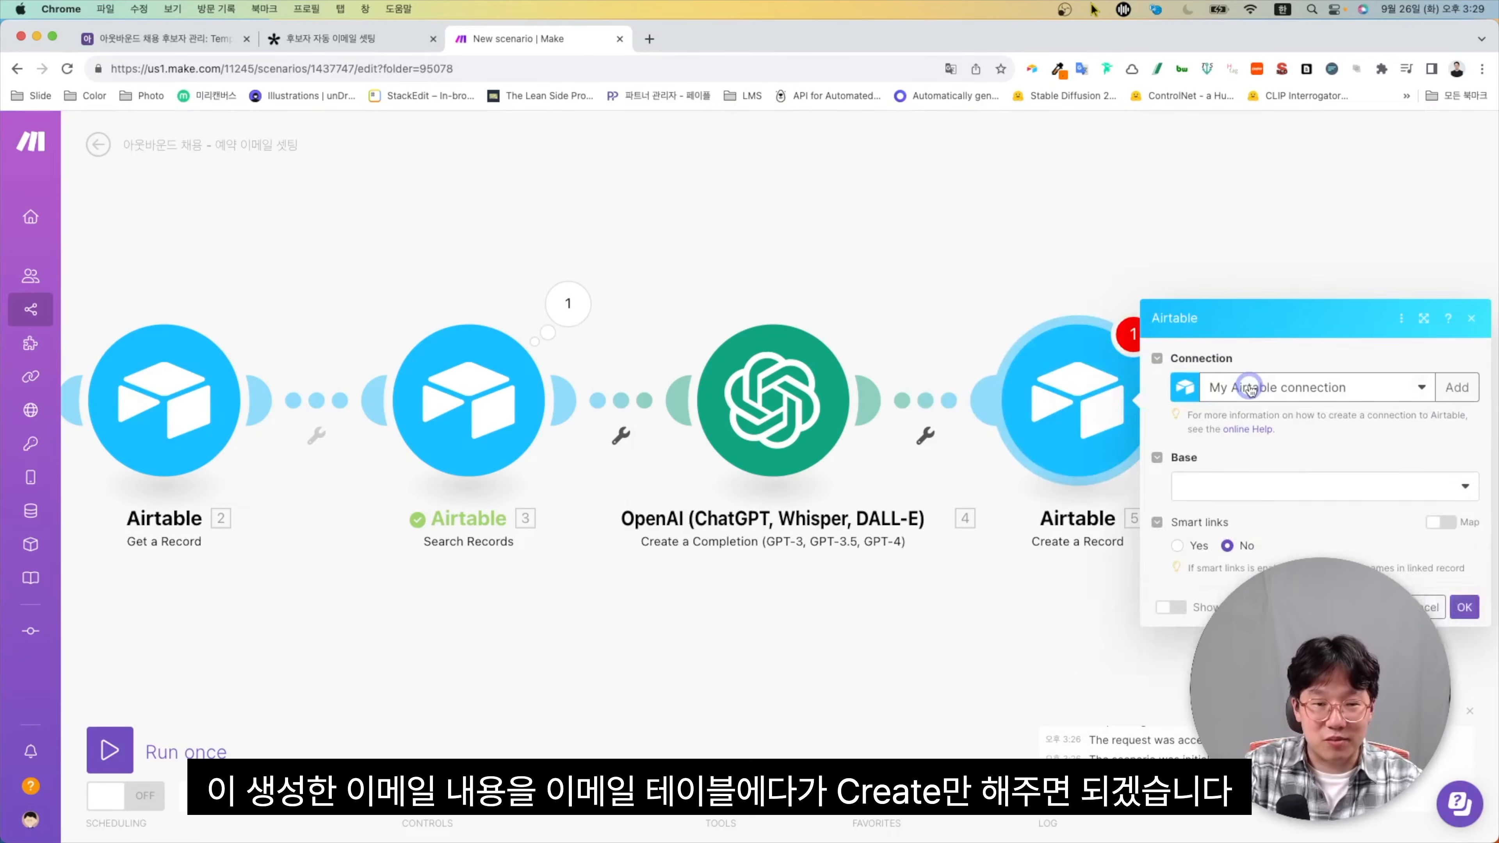
{"action": "left_click", "coordinate": [1250, 388]}
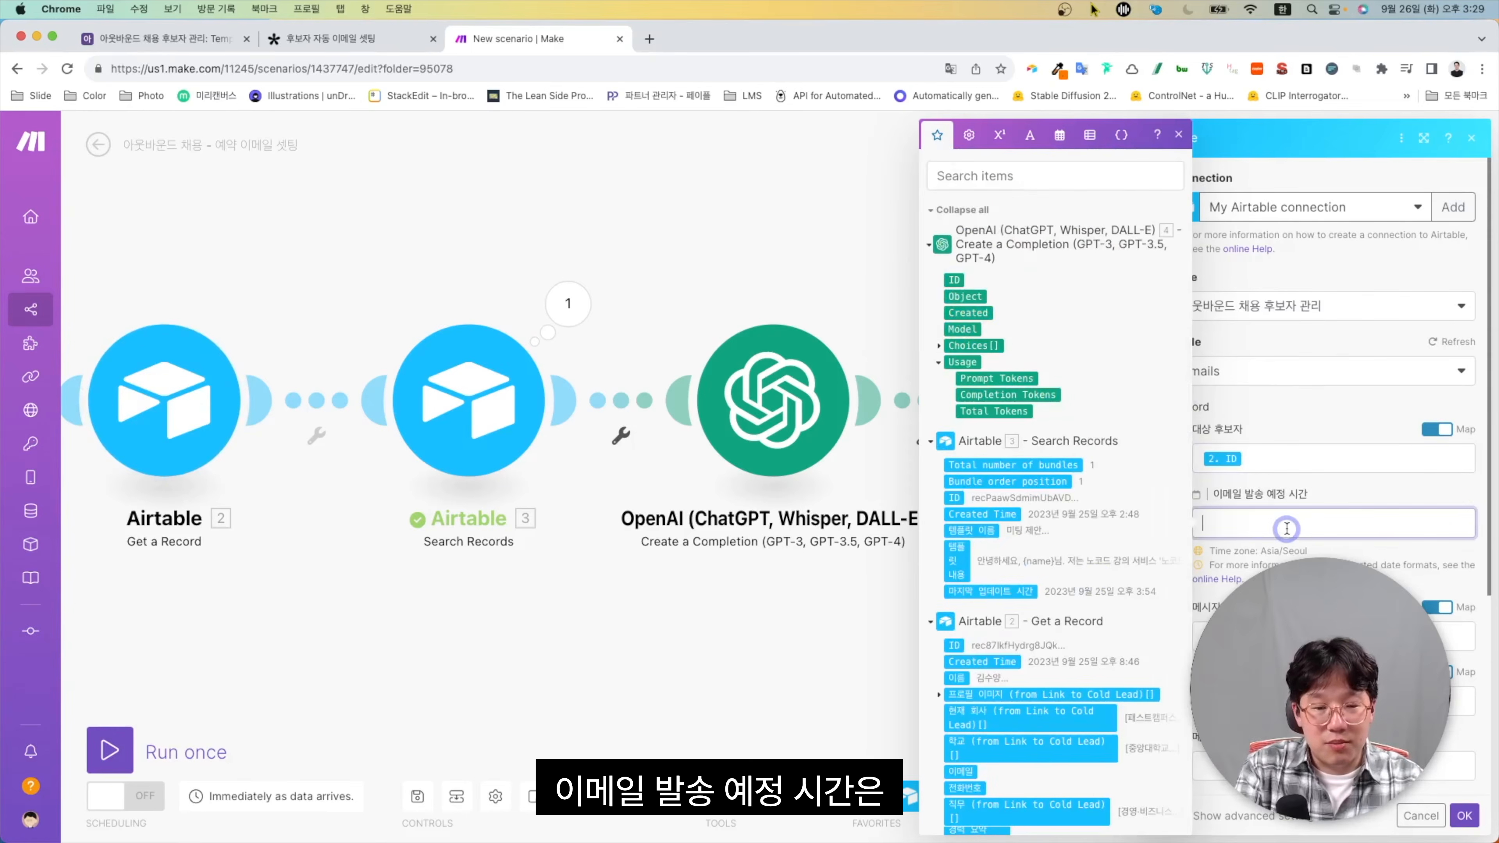
{"action": "scroll", "coordinate": [1092, 572], "scroll_direction": "down", "scroll_amount": 10}
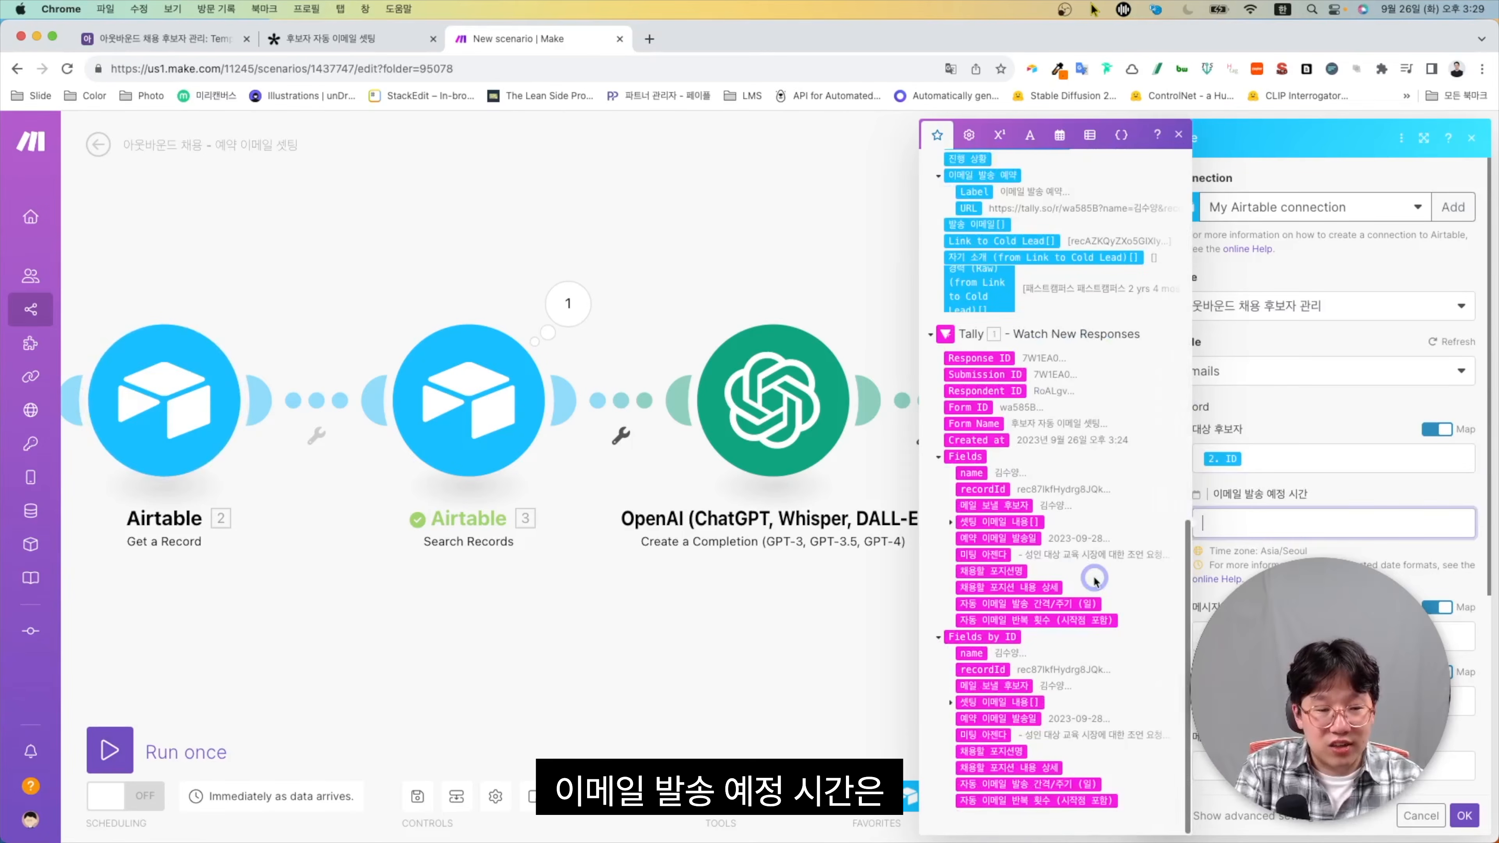
{"action": "left_click", "coordinate": [446, 425]}
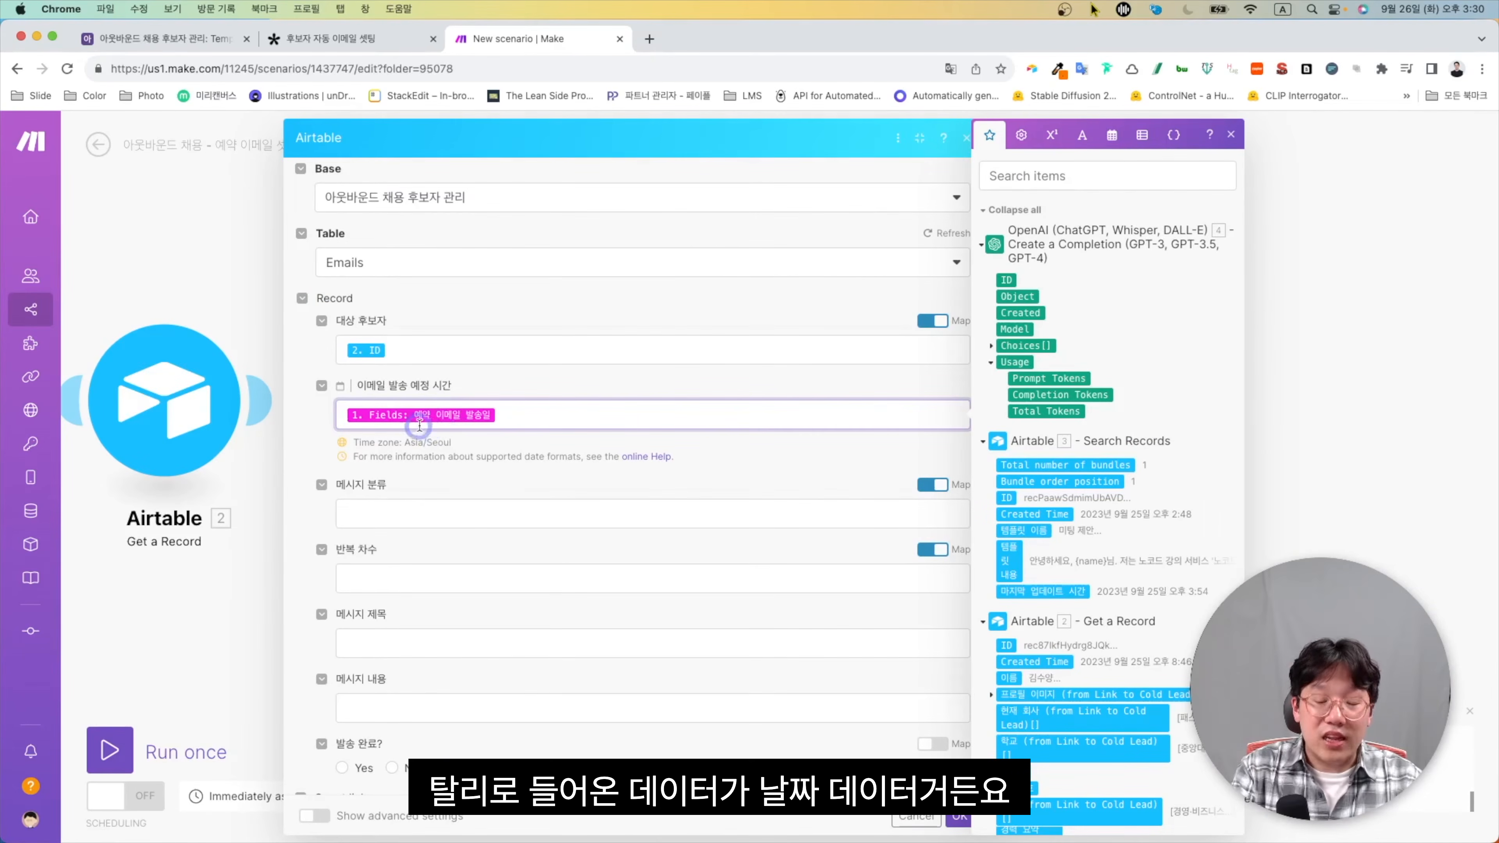
Wrap the send date as addHours(formatDate(date; YYYY-MM-DD HH:mm:ss; Asia/Seoul); 9)
{"action": "type", "text": "f"}
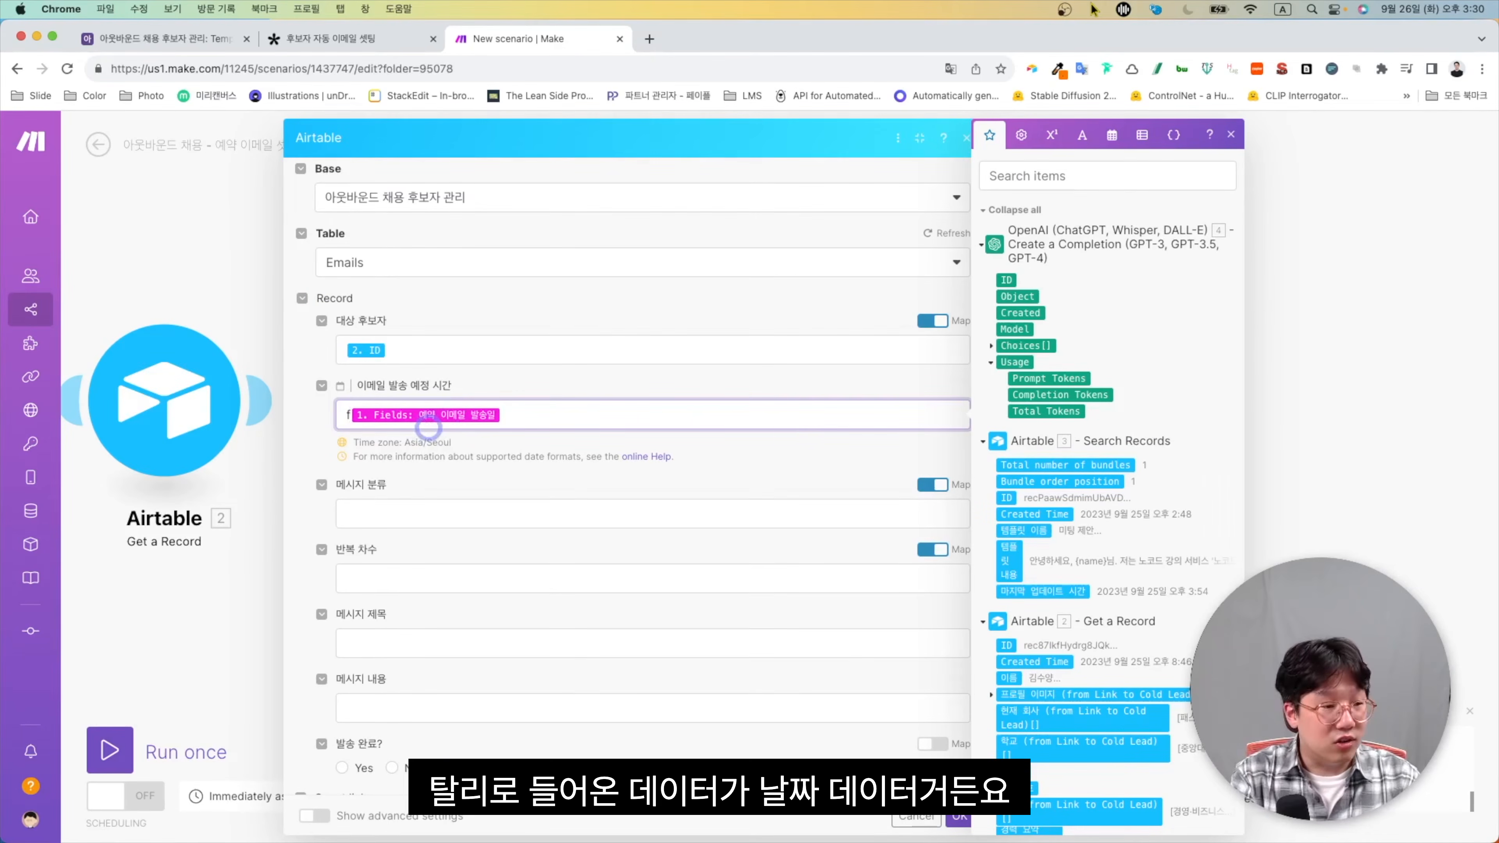
{"action": "type", "text": "ormatD"}
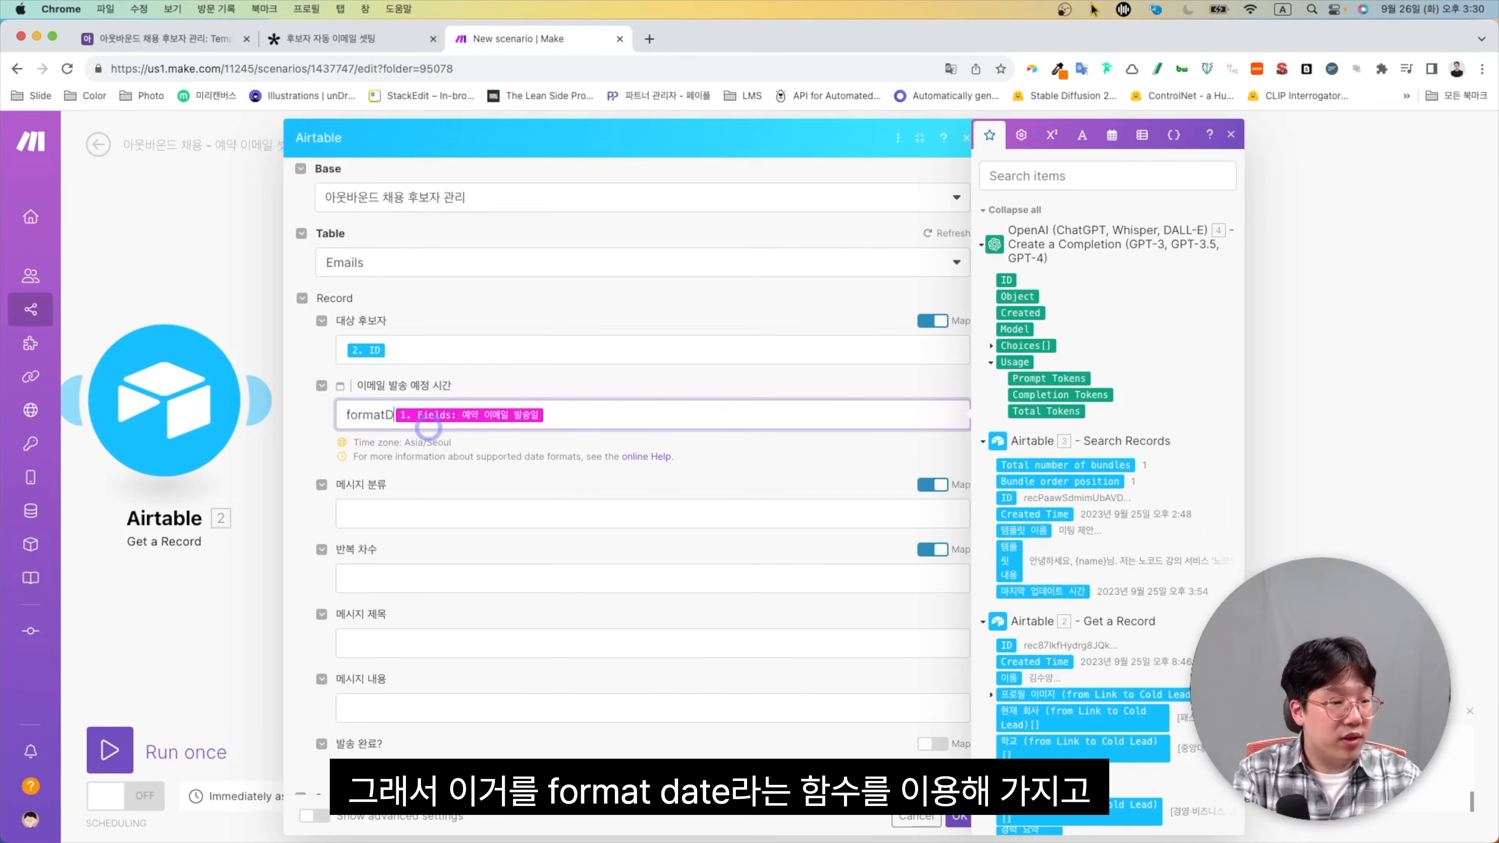
{"action": "type", "text": "ate("}
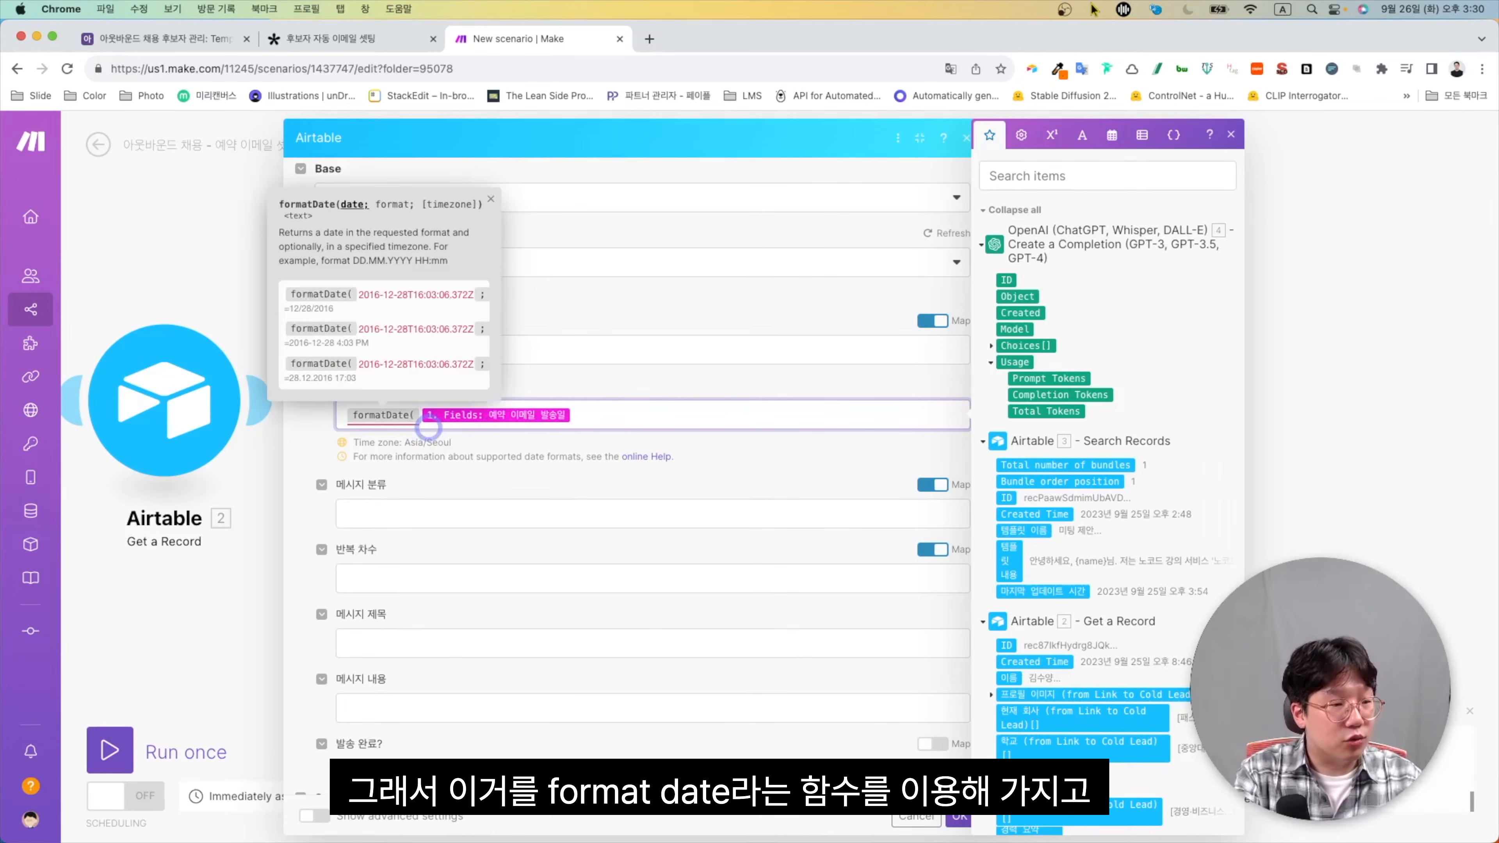
{"action": "type", "text": "YYYY-MM-DD HH:mm:ss"}
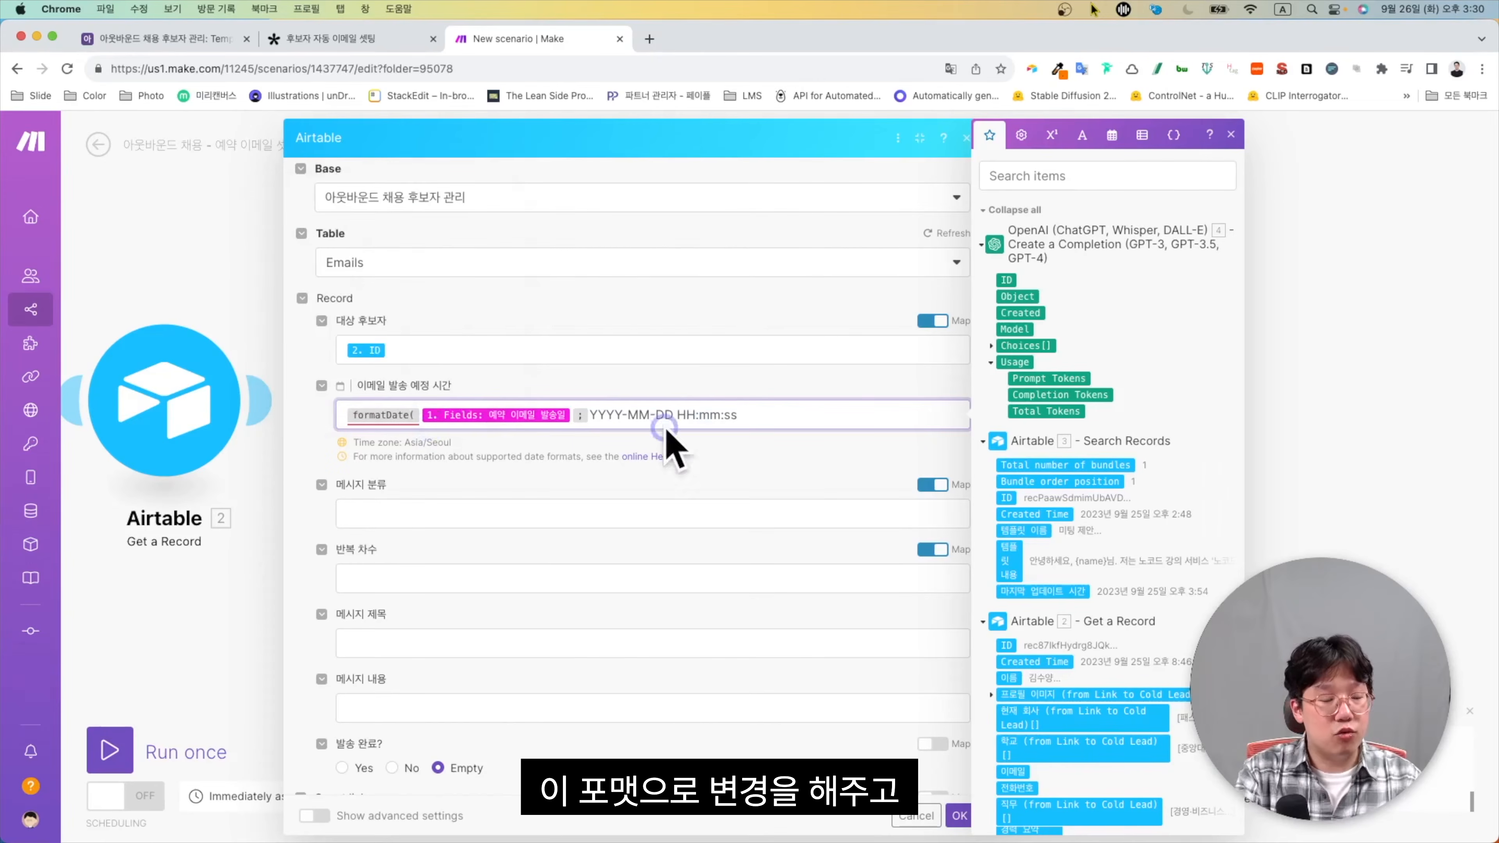
{"action": "type", "text": "; "}
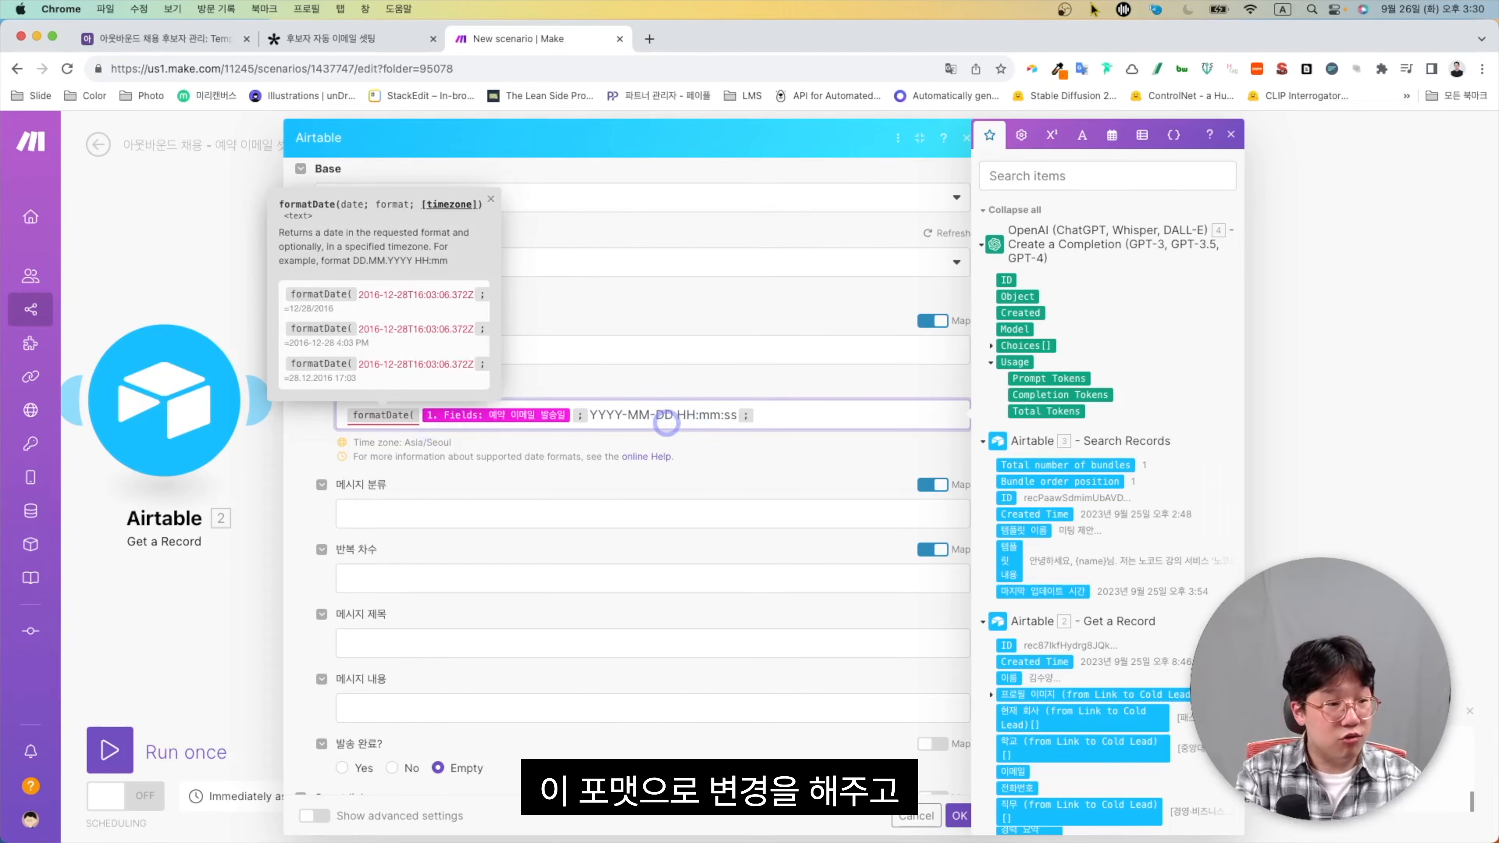
{"action": "type", "text": "Asia/Seoul"}
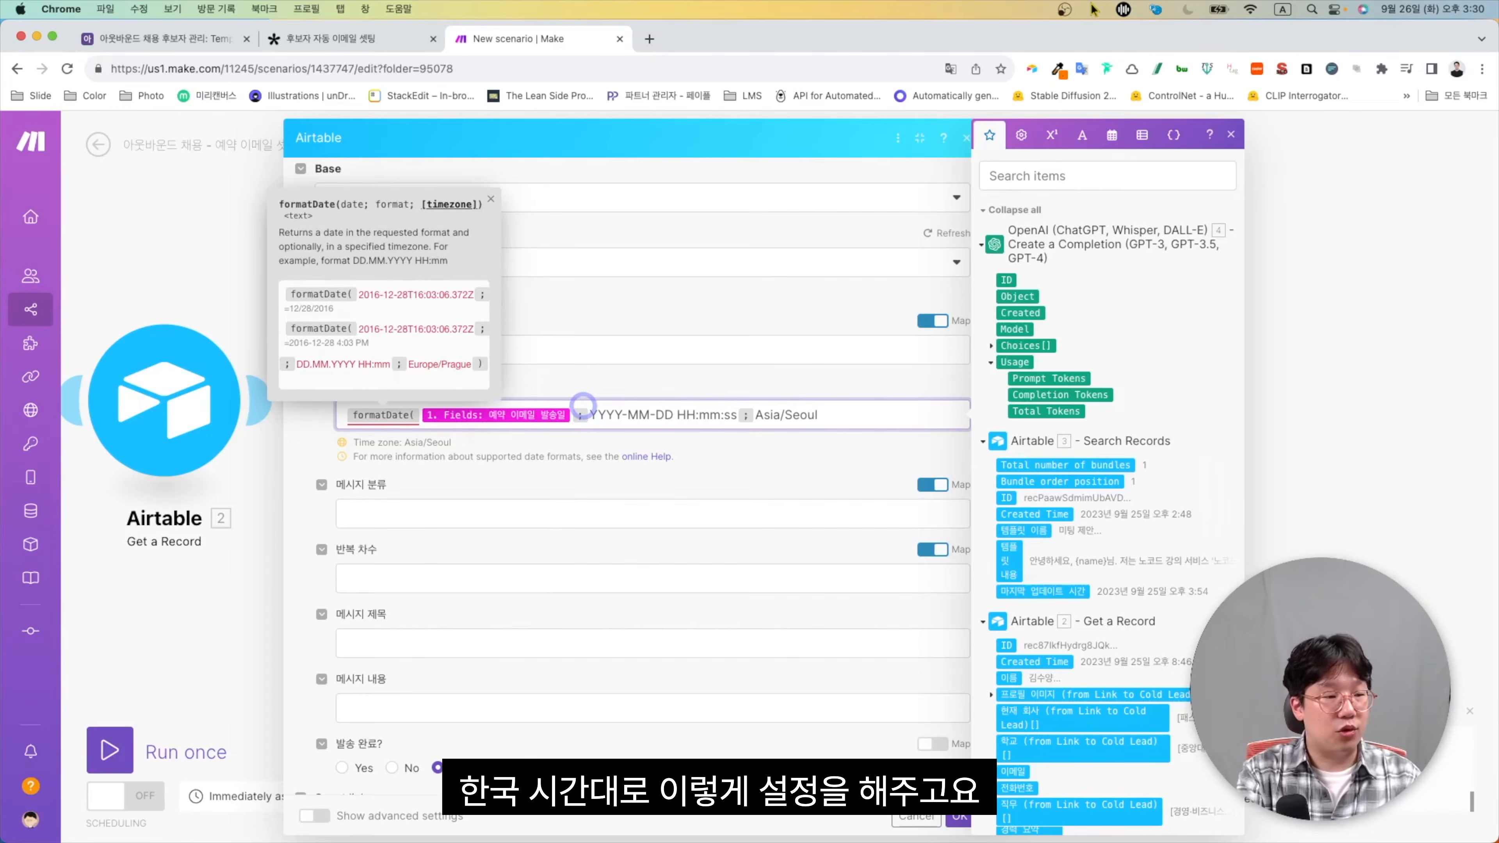
{"action": "type", "text": ")"}
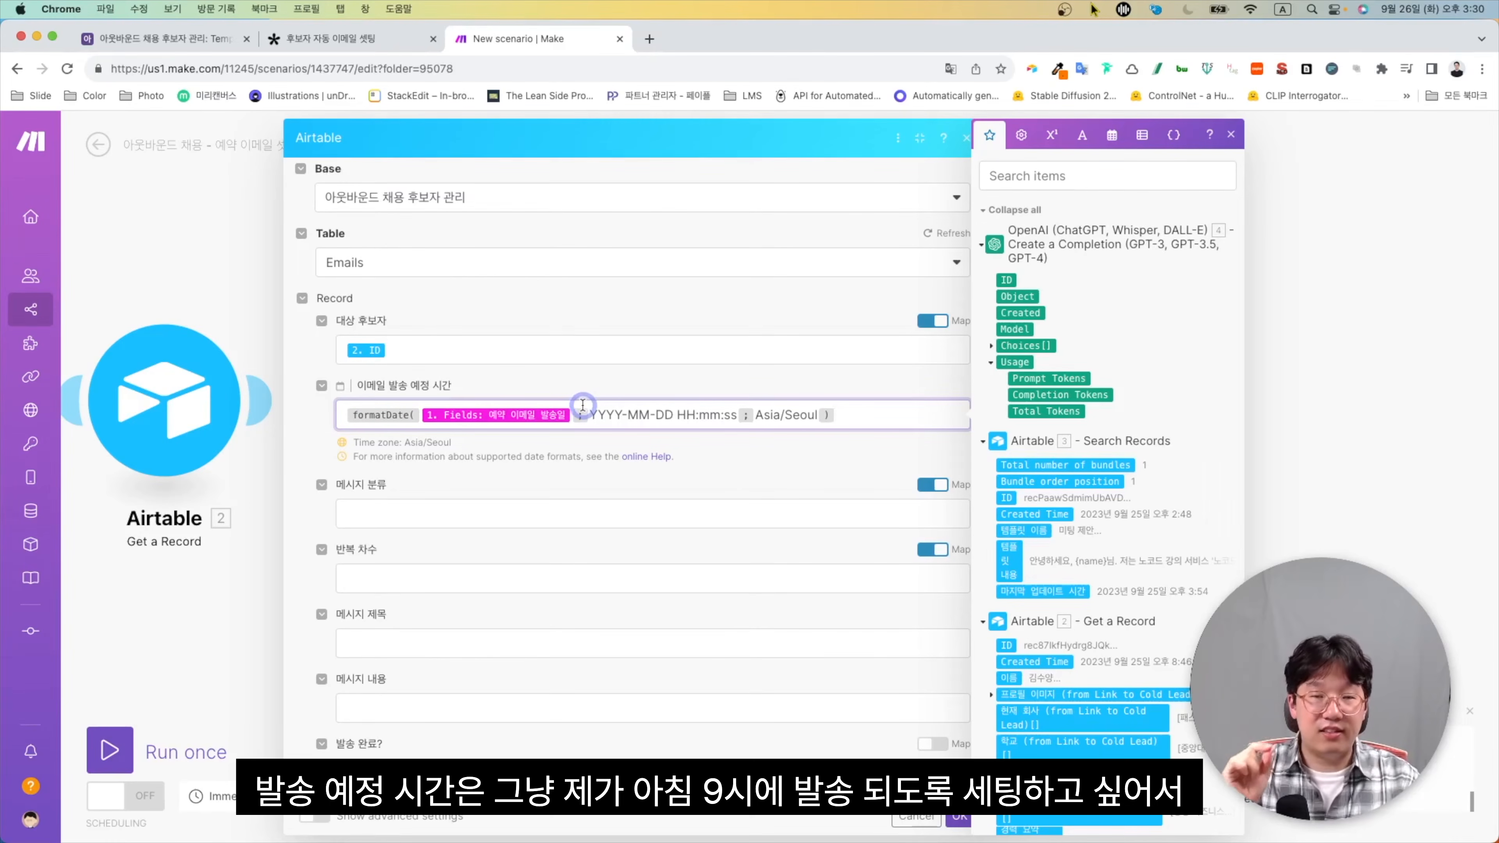
{"action": "key", "text": "Left"}
{"action": "key", "text": "Left"}
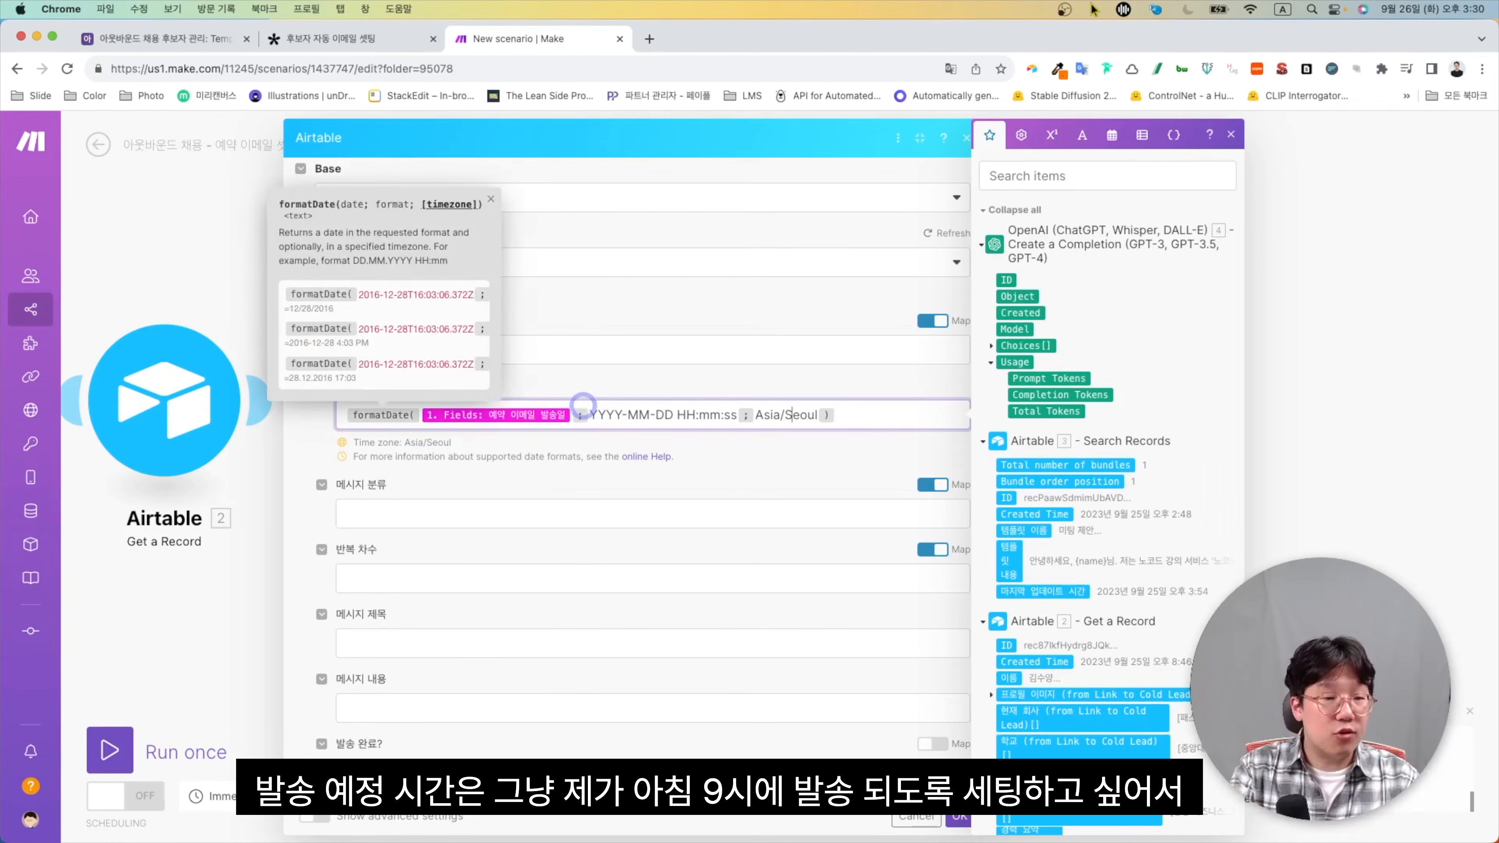
{"action": "key", "text": "Left"}
{"action": "key", "text": "Left"}
{"action": "key", "text": "Left"}
{"action": "key", "text": "Left"}
{"action": "key", "text": "Left"}
{"action": "key", "text": "Left"}
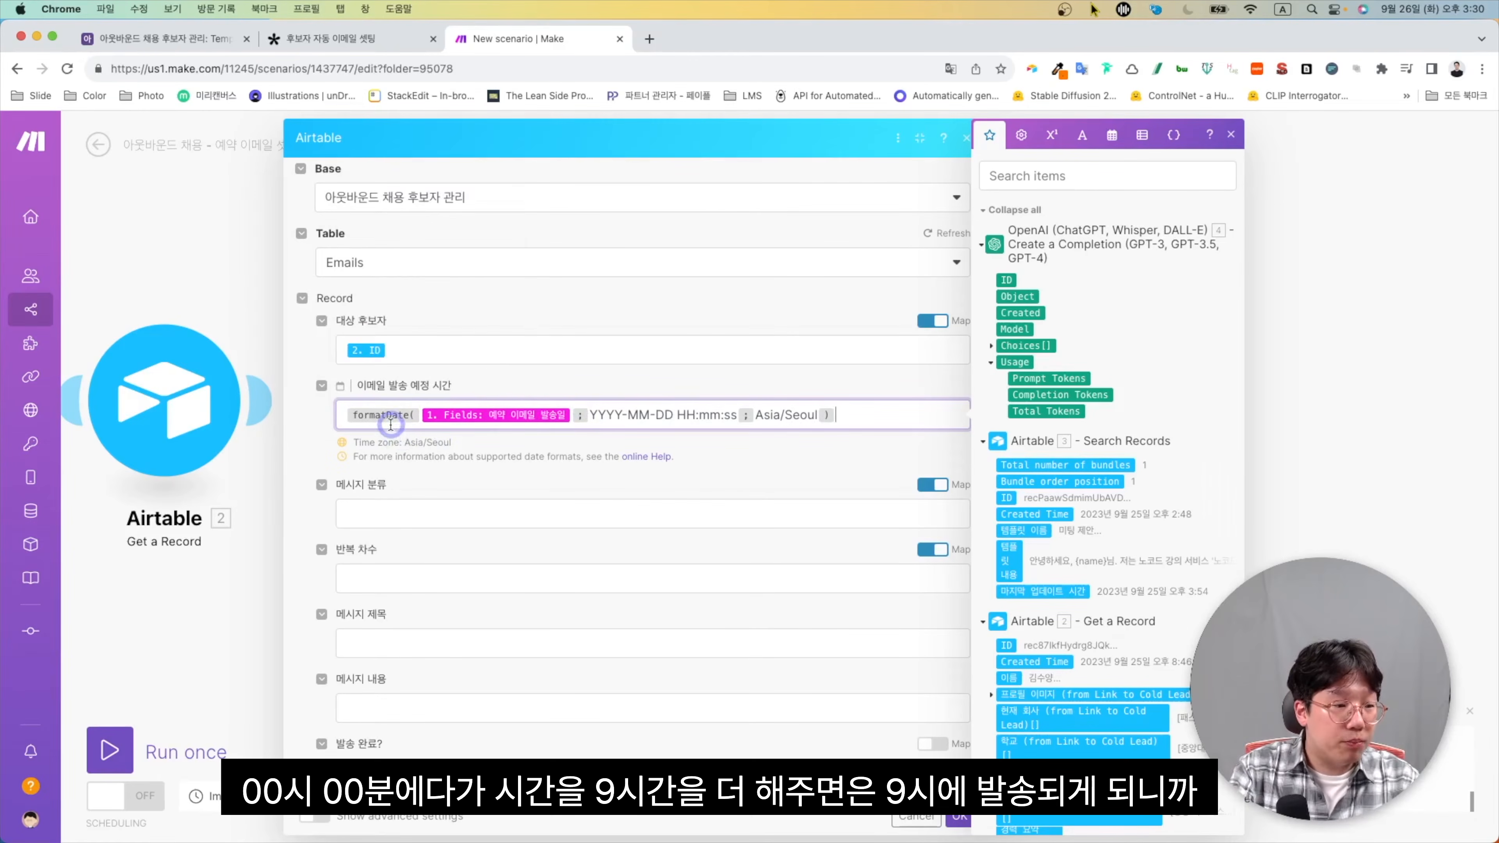
{"action": "type", "text": "addH"}
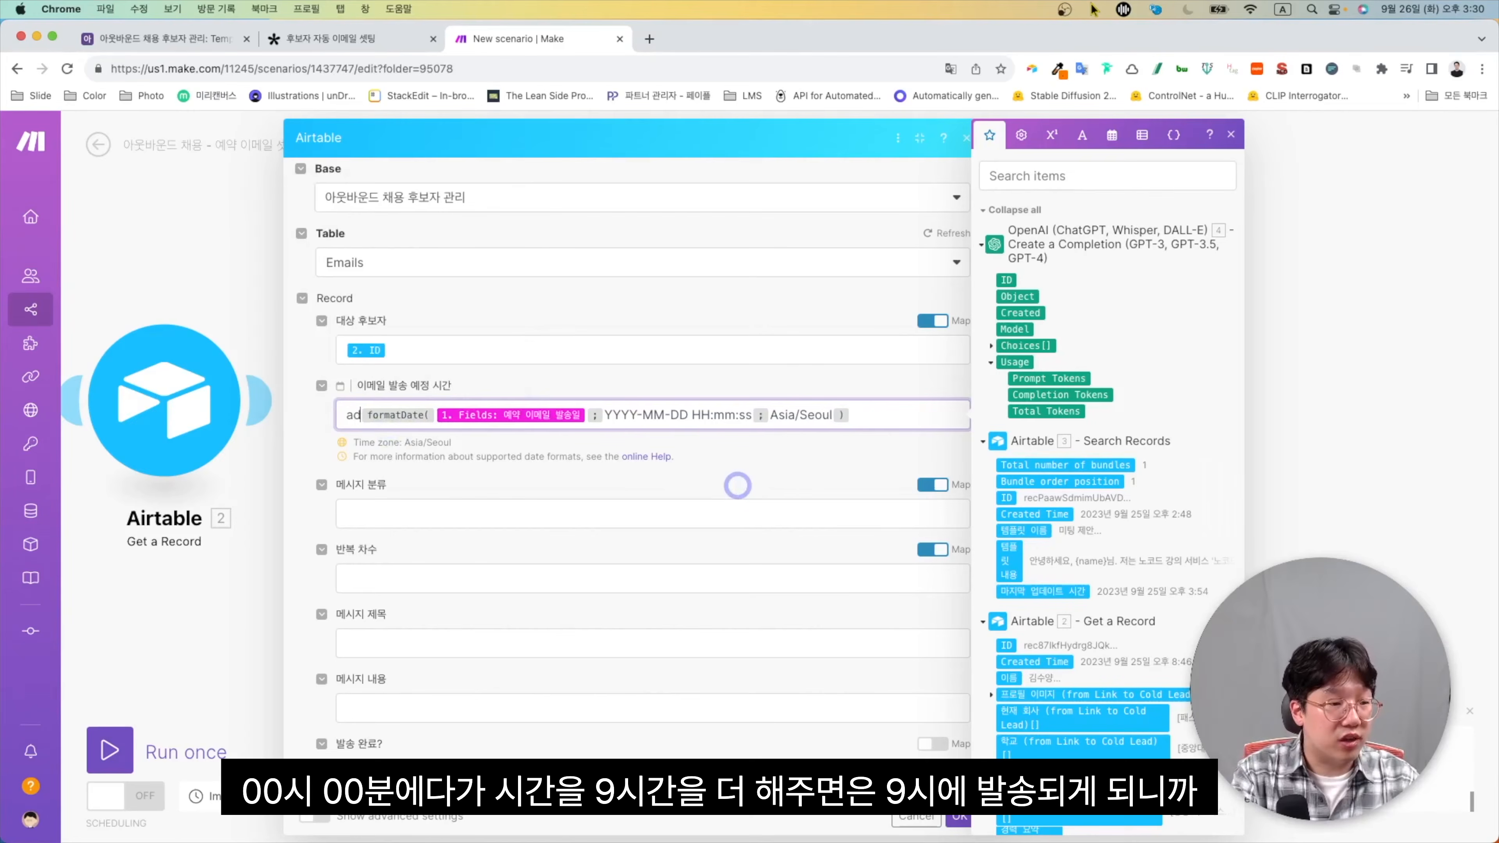
{"action": "type", "text": "our"}
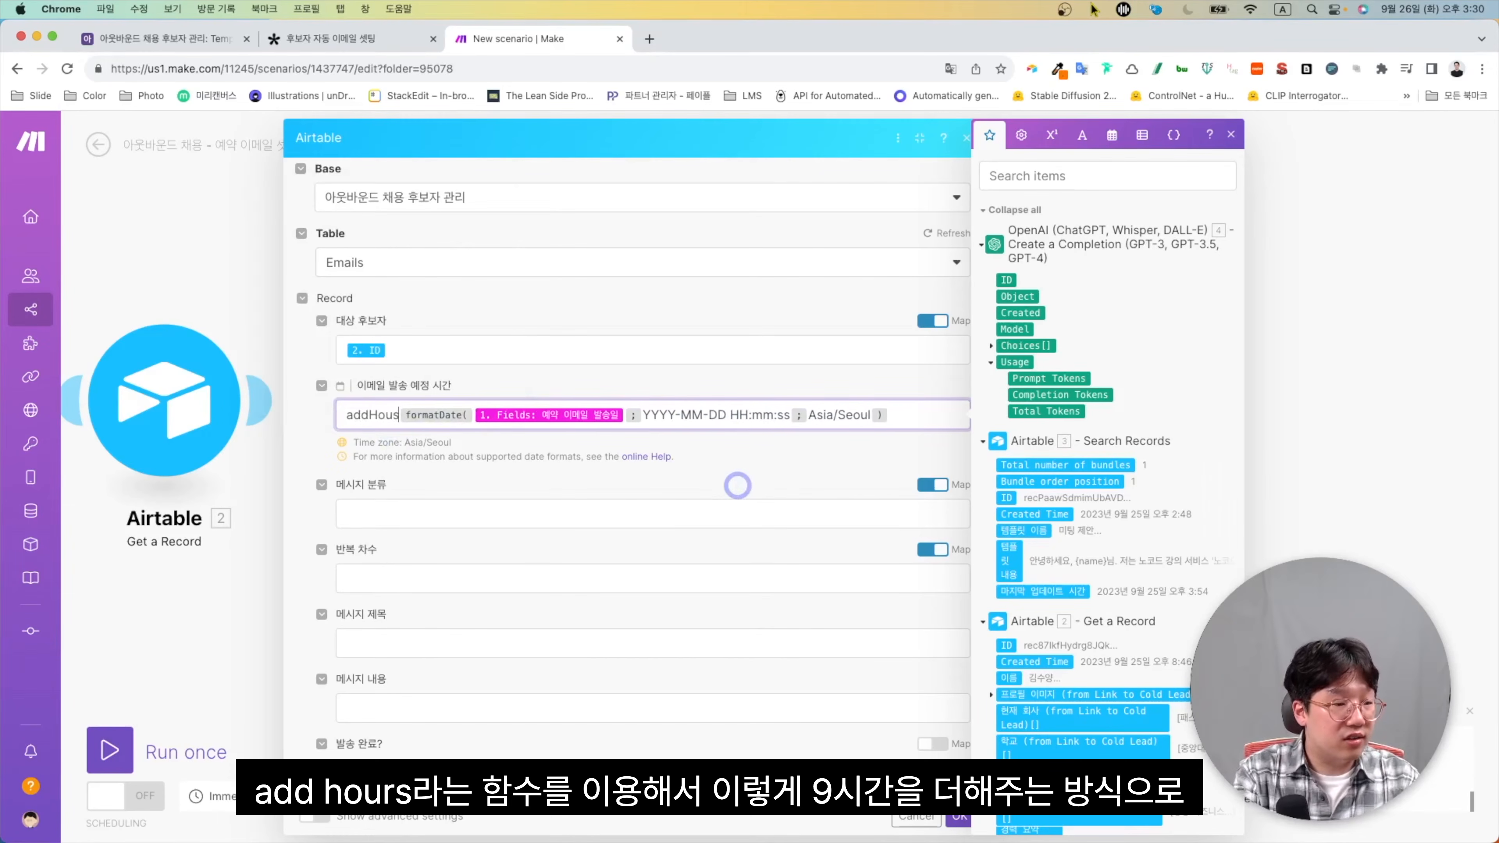
{"action": "type", "text": "s("}
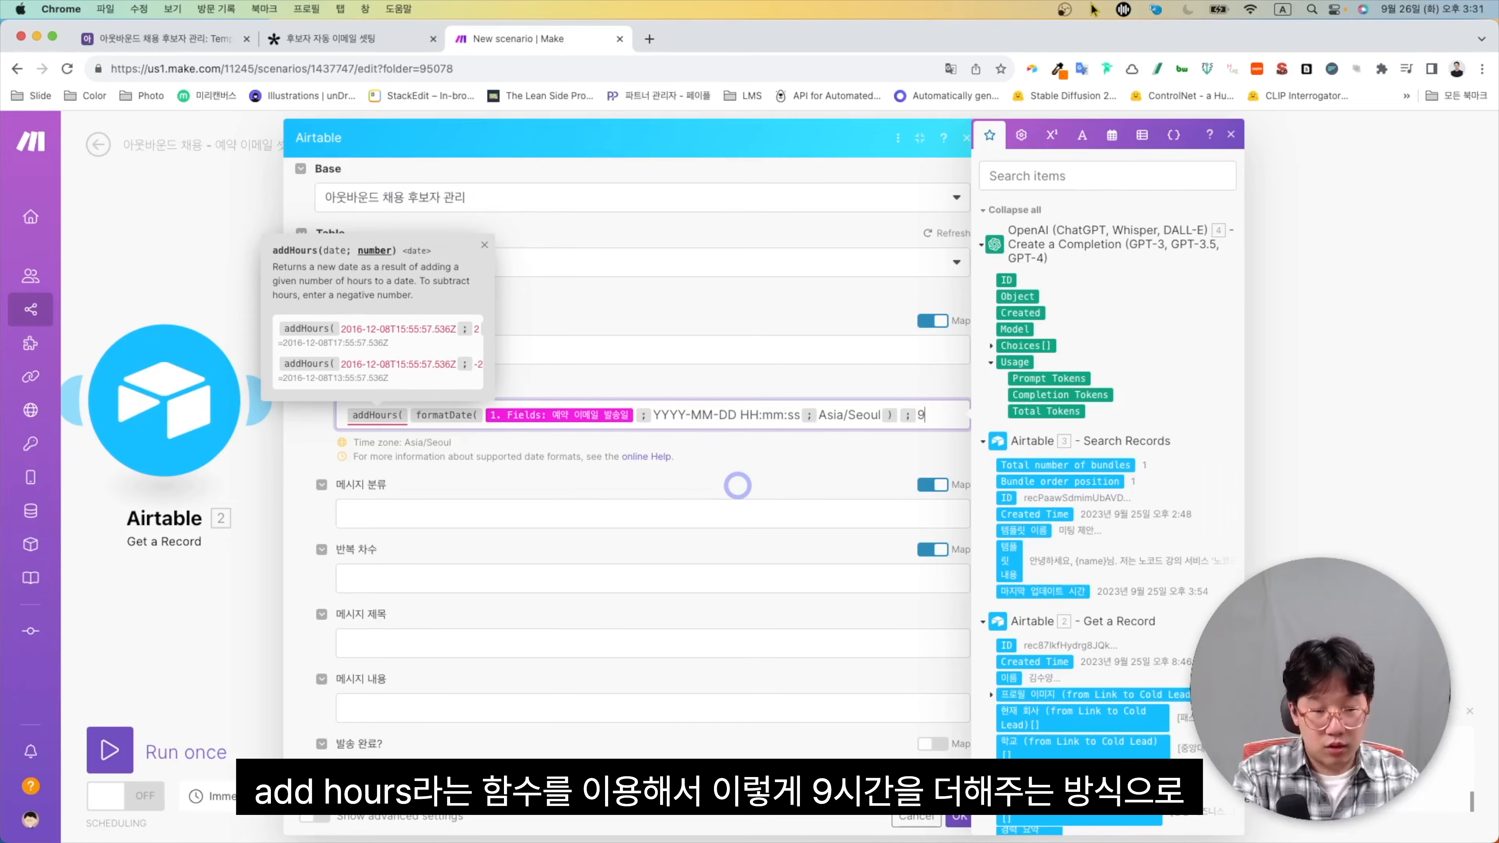
{"action": "type", "text": ";9)"}
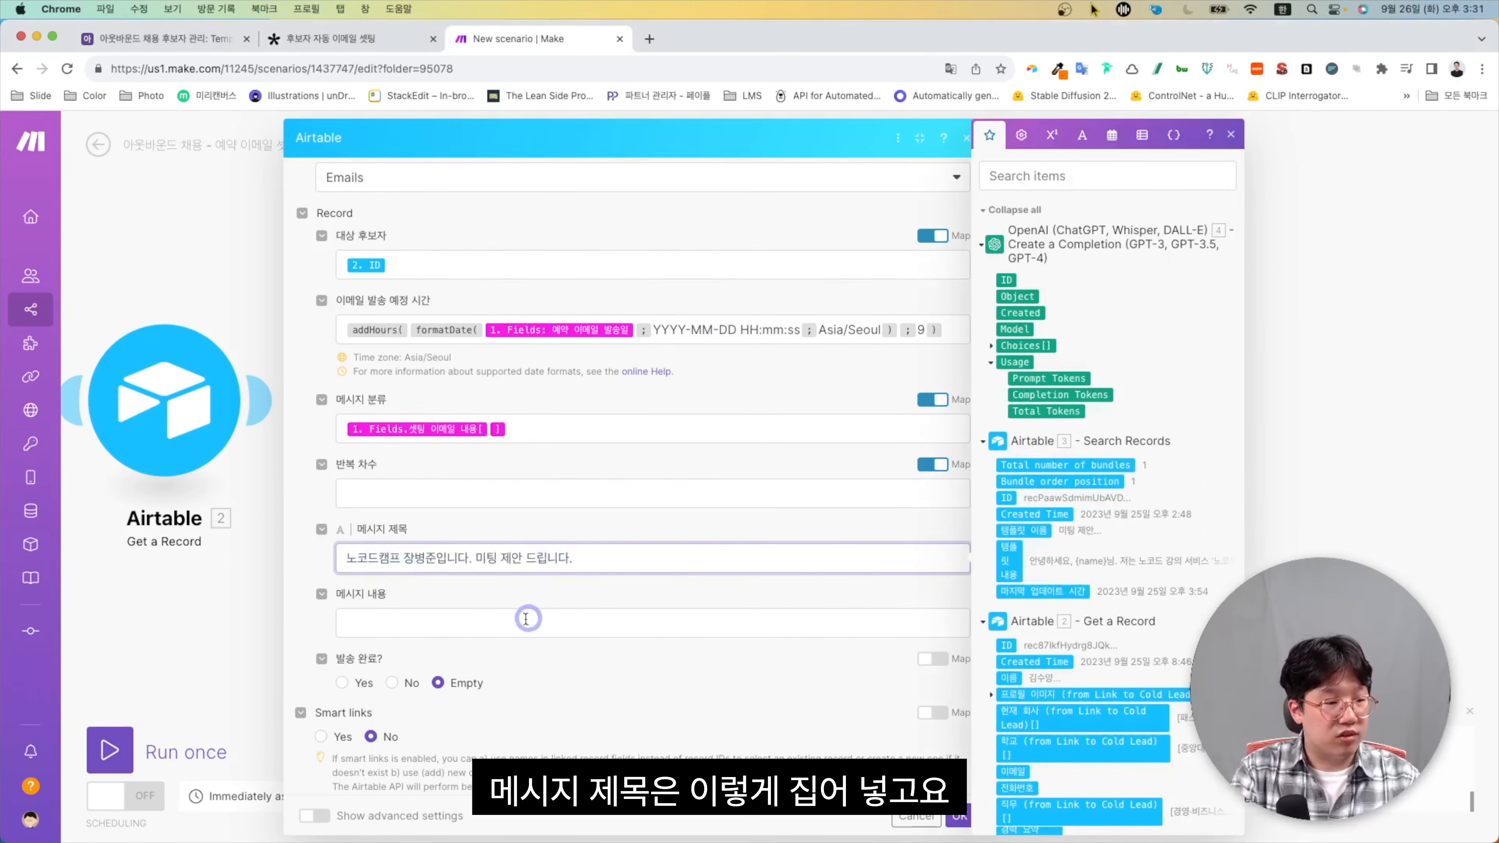
Map GPT's Choices > Message > Content into the 메시지 내용 field
{"action": "left_click", "coordinate": [526, 620]}
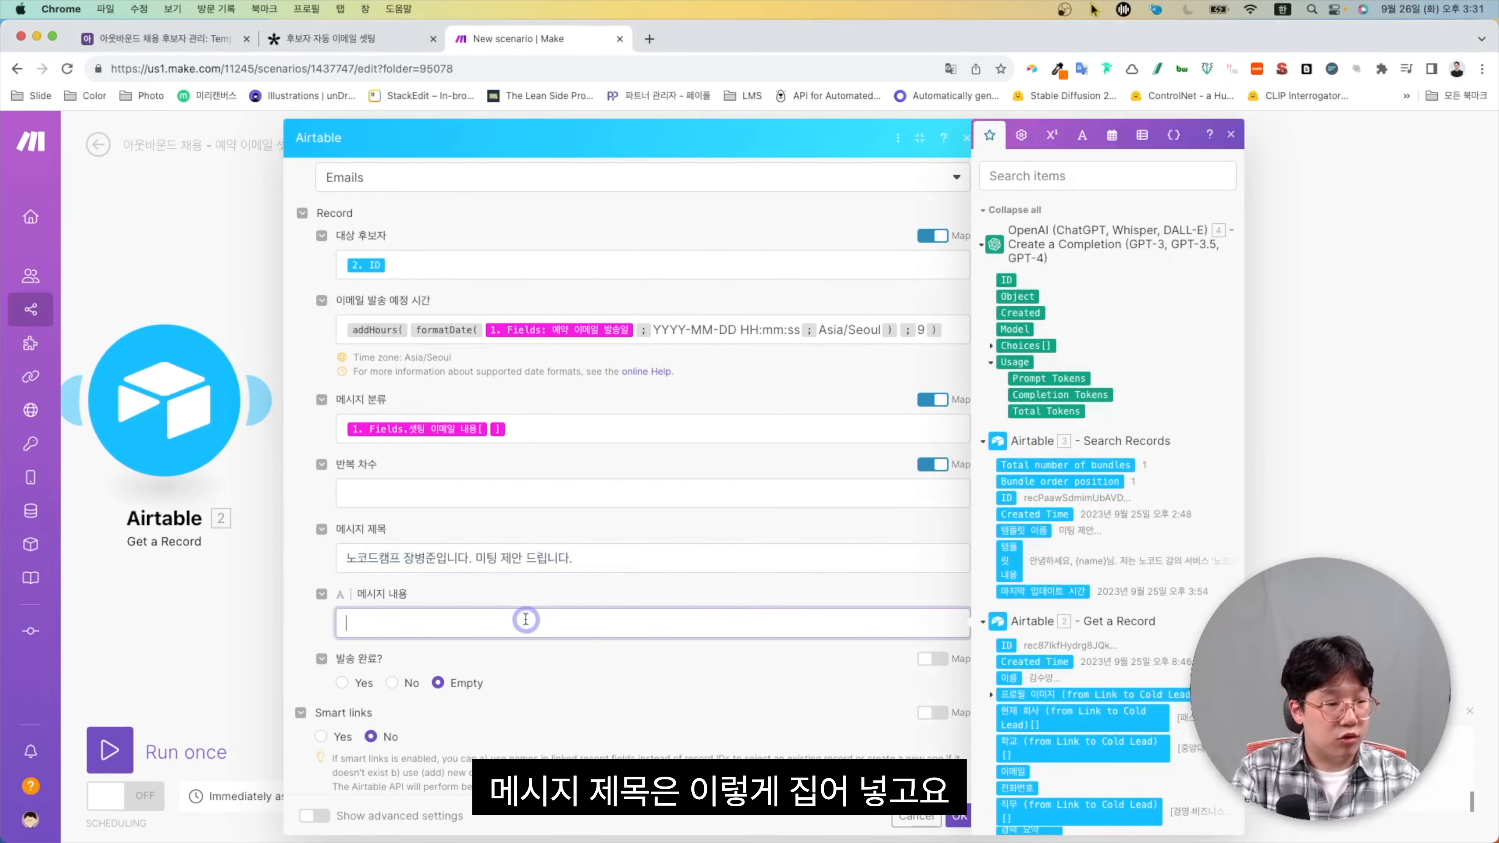
{"action": "left_click", "coordinate": [992, 346]}
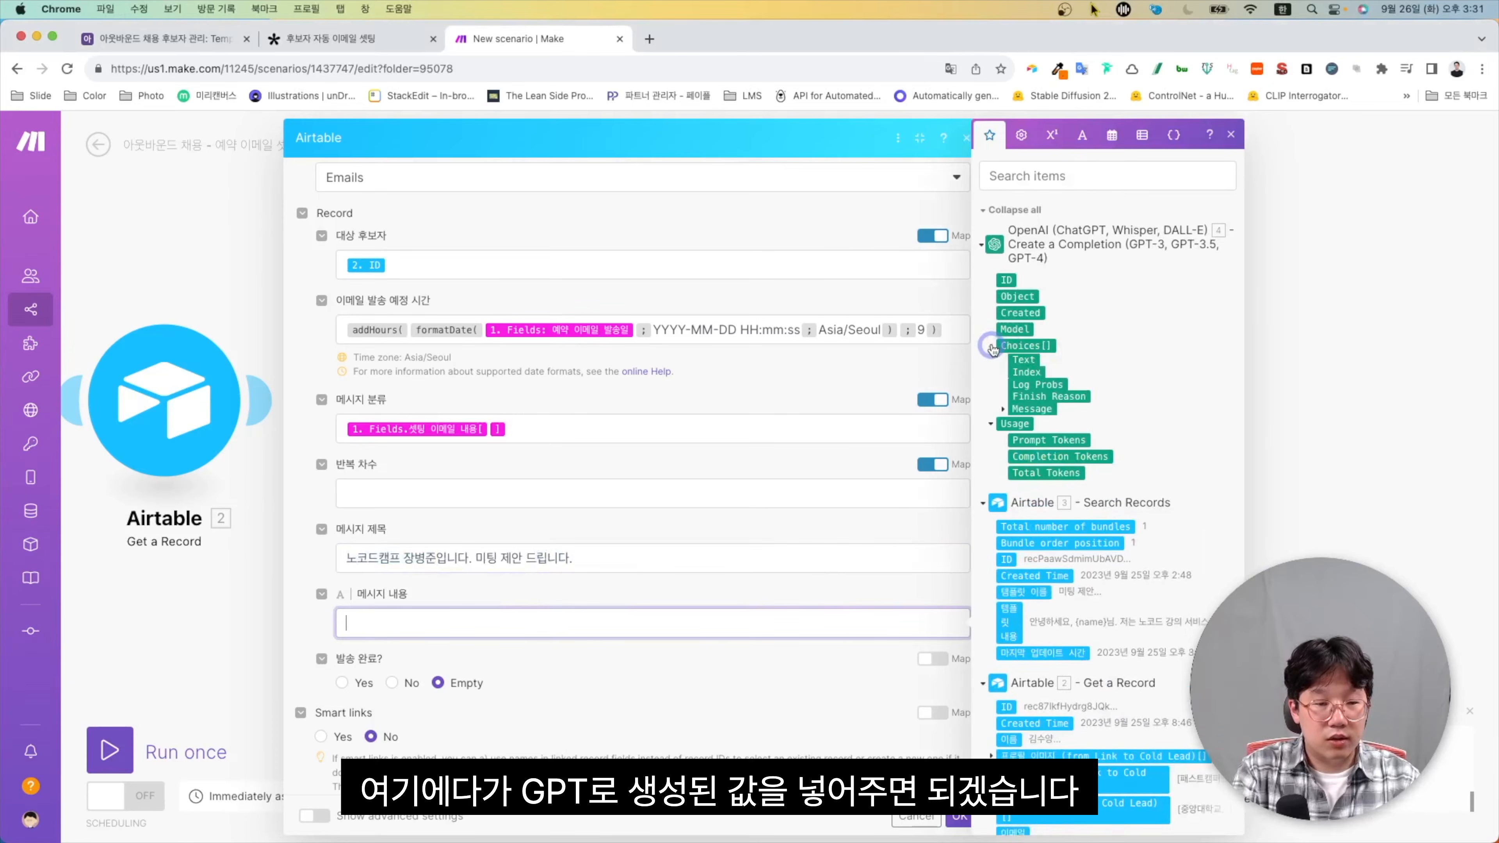
{"action": "left_click", "coordinate": [1003, 428]}
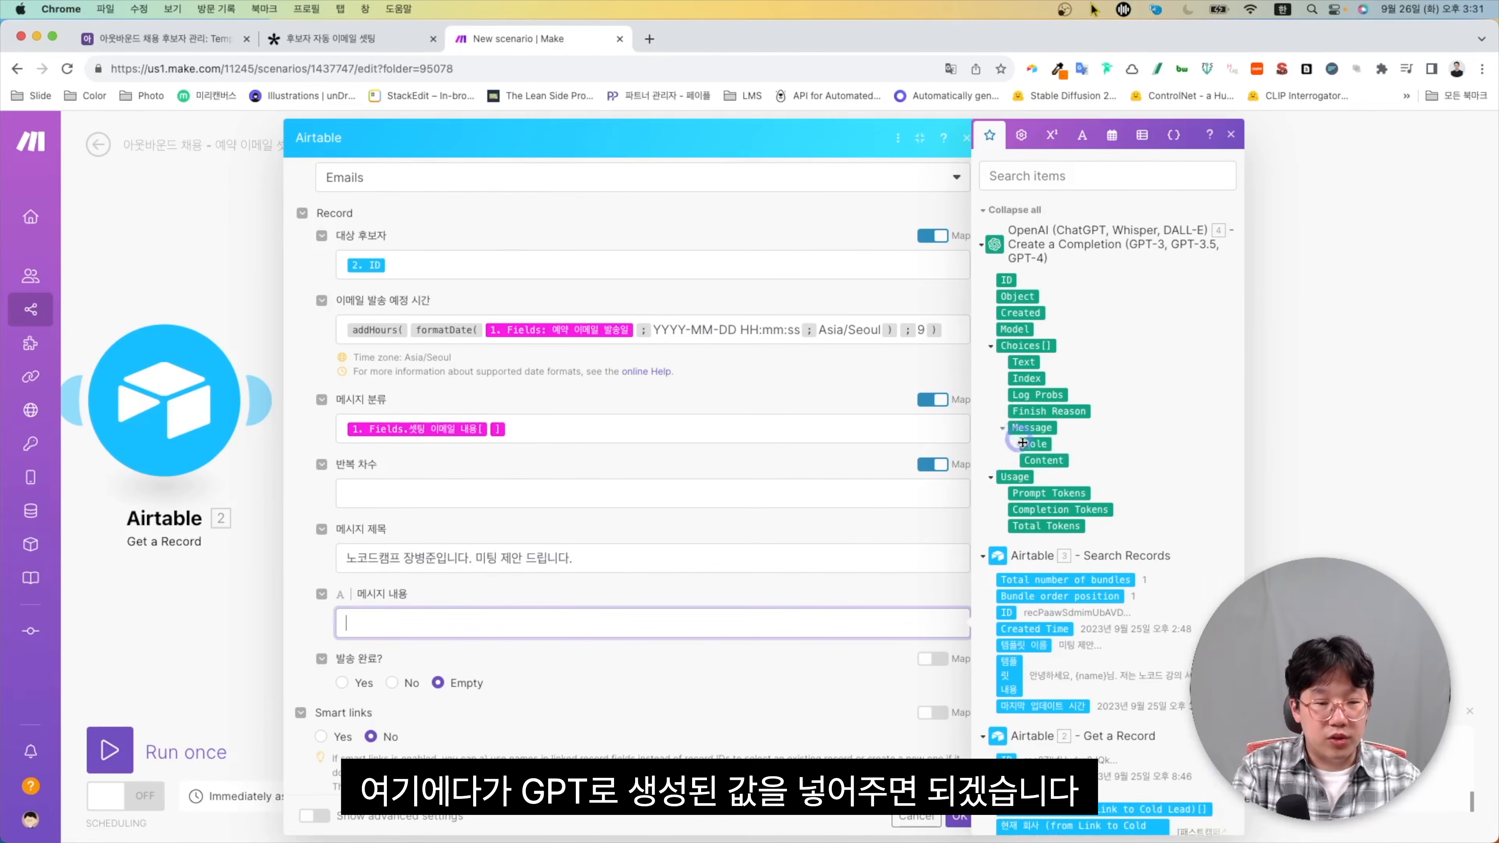
{"action": "left_click", "coordinate": [1035, 460]}
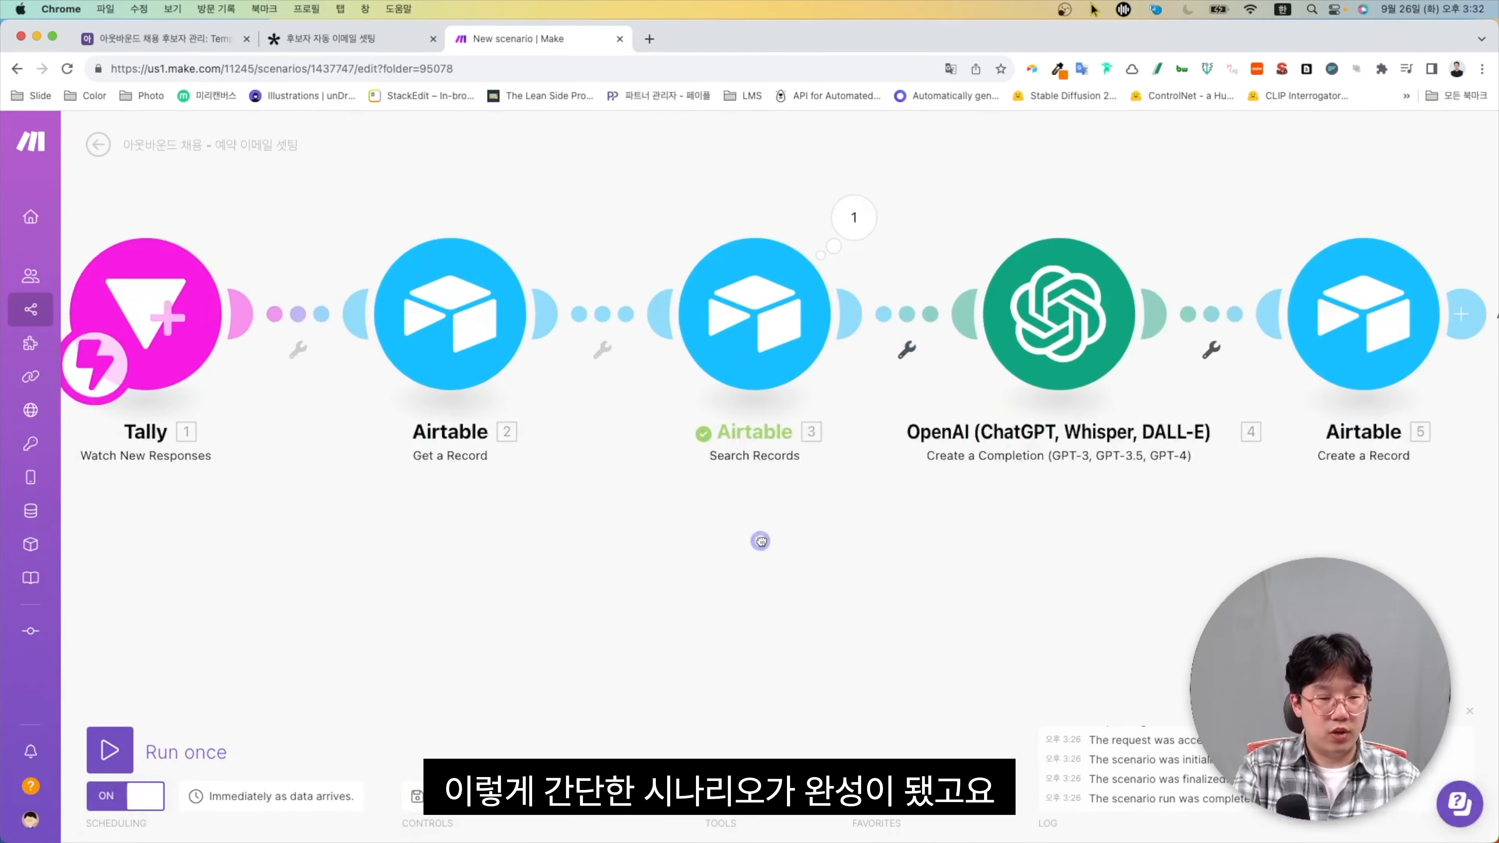
{"action": "scroll", "coordinate": [765, 541], "scroll_direction": "down", "scroll_amount": 3}
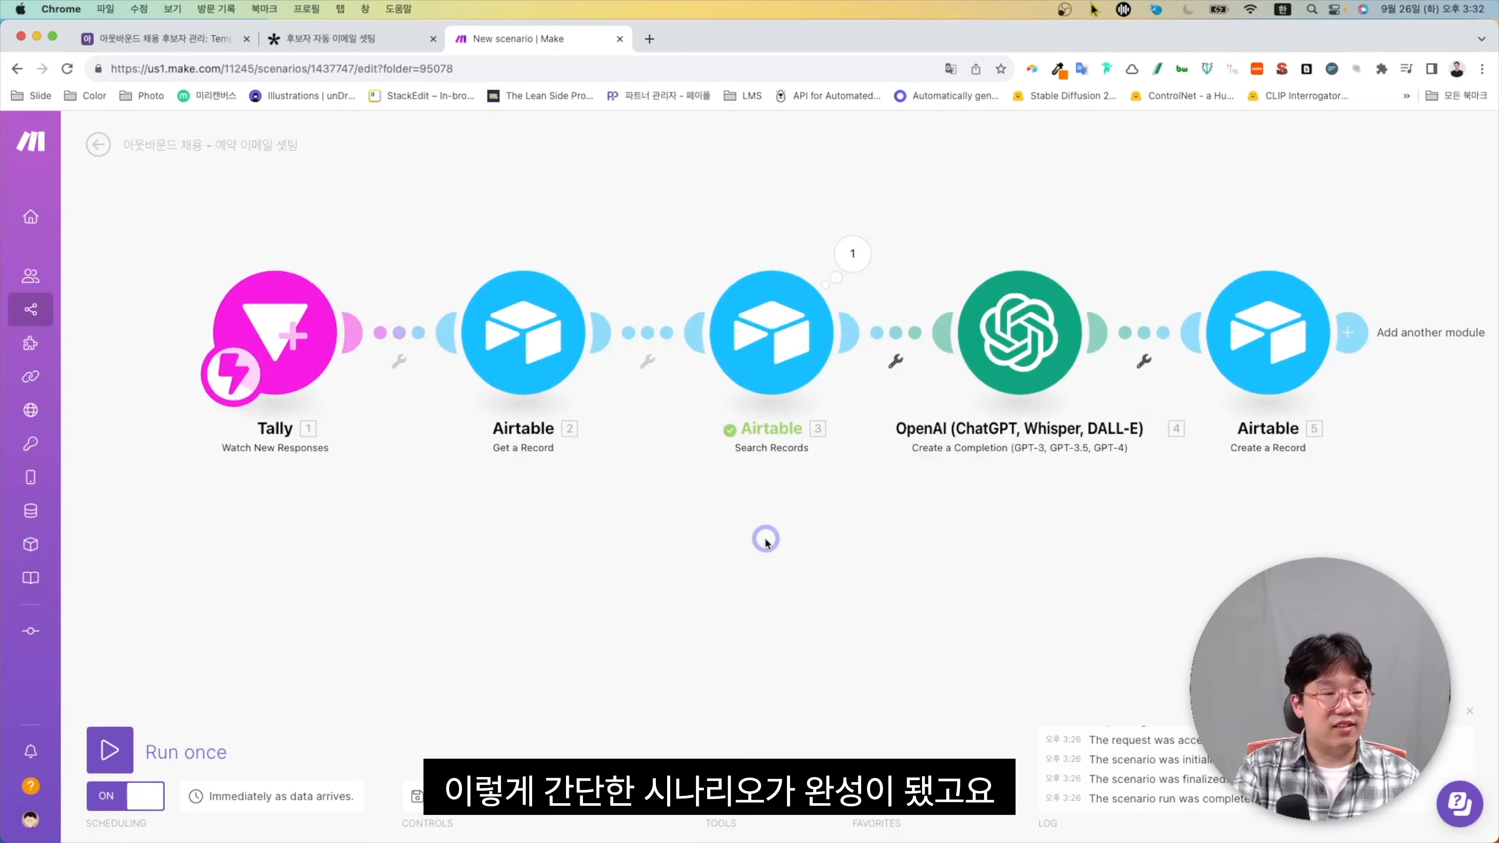
{"action": "scroll", "coordinate": [764, 337], "scroll_direction": "right", "scroll_amount": 5}
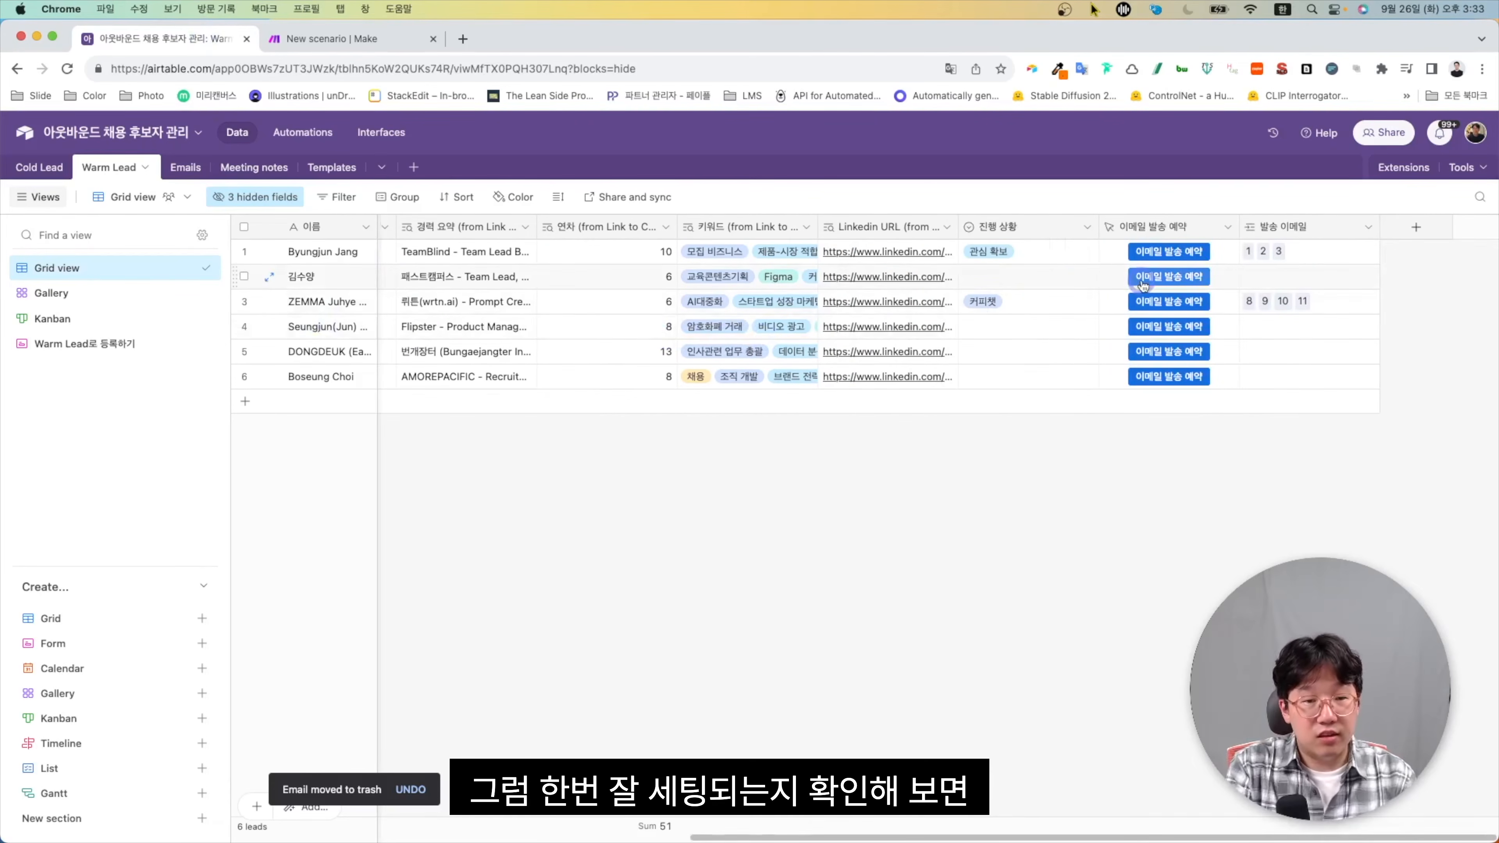
{"action": "left_click", "coordinate": [1147, 282]}
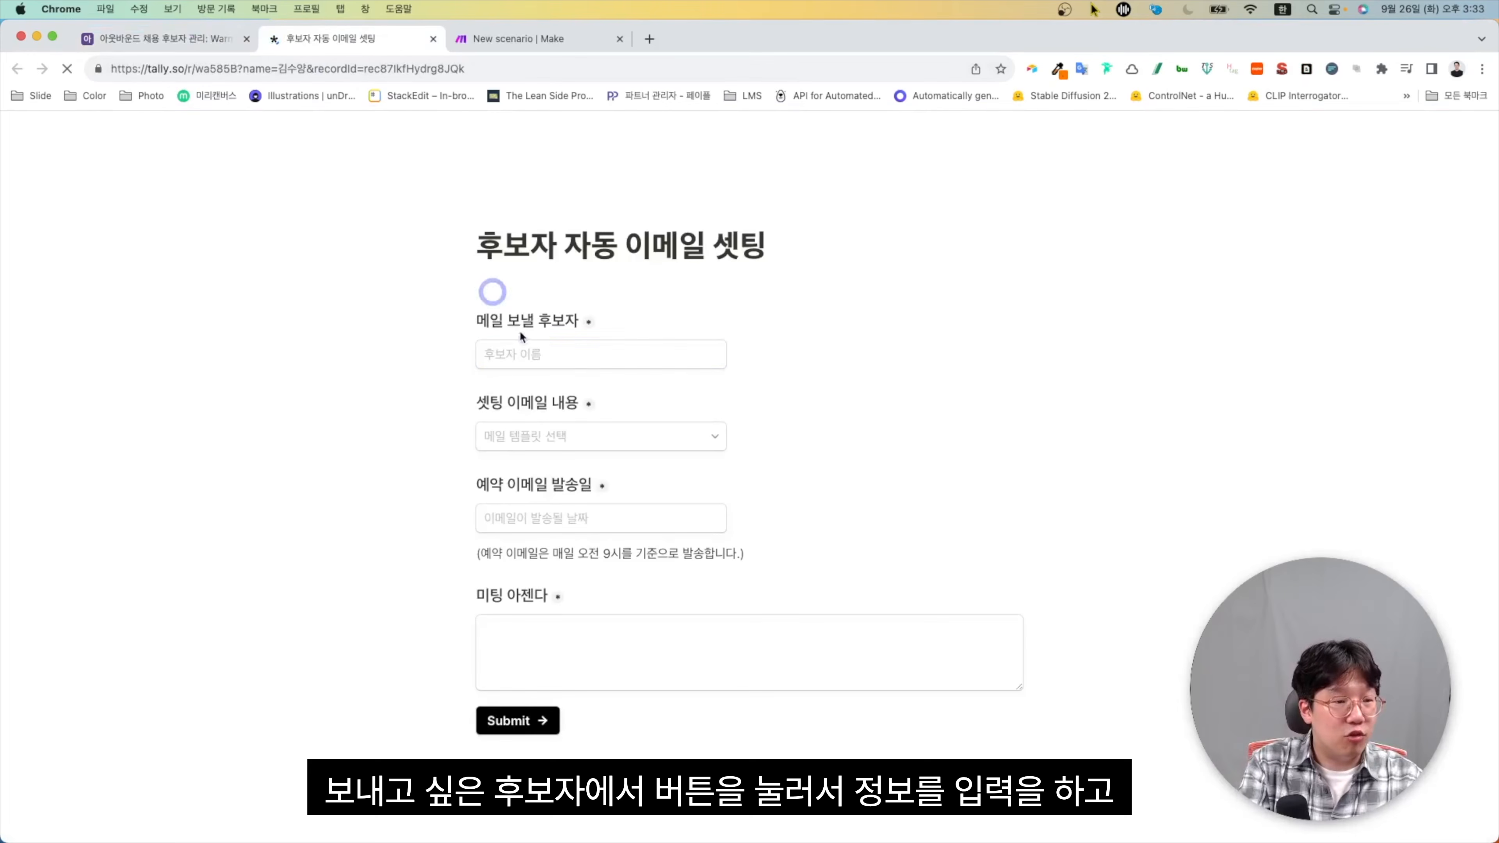
Choose the 미팅 제안 template and a September 30 send date in the Tally form
{"action": "left_click", "coordinate": [518, 353]}
{"action": "left_click", "coordinate": [563, 440]}
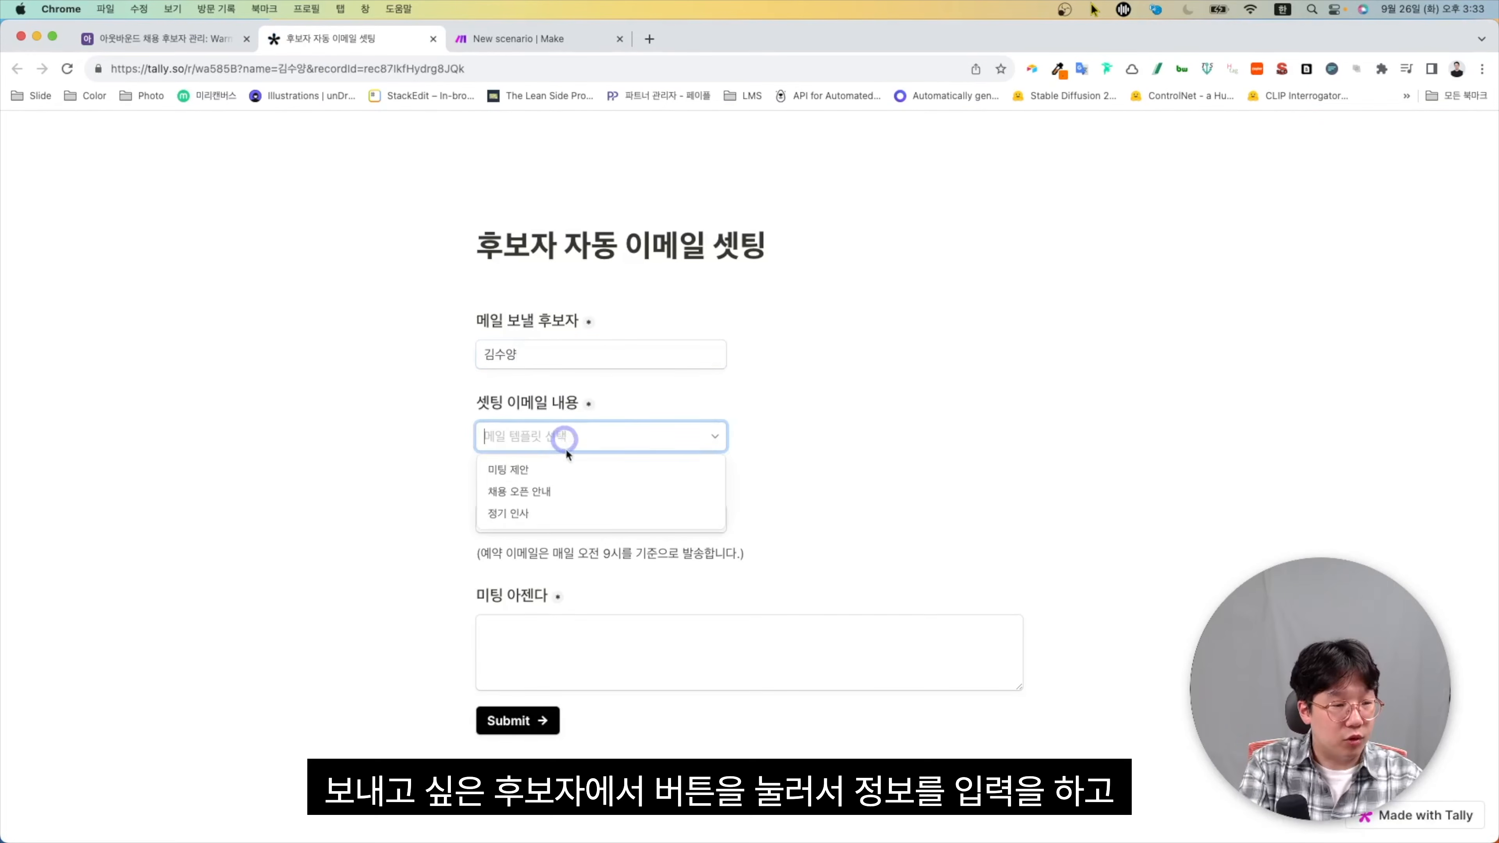
{"action": "left_click", "coordinate": [568, 471]}
{"action": "left_click", "coordinate": [613, 524]}
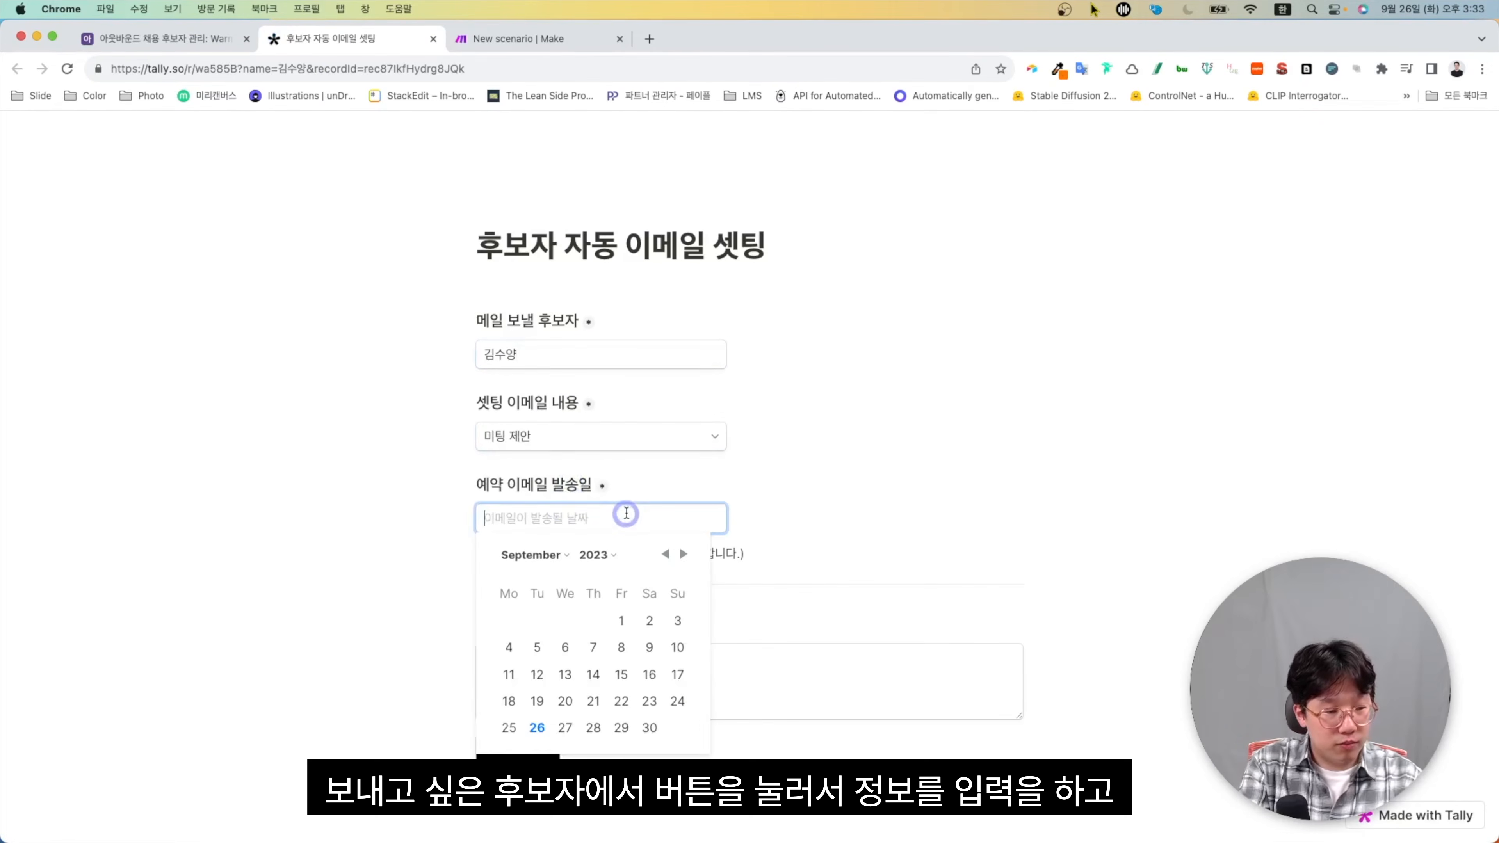
{"action": "left_click", "coordinate": [658, 728]}
Paste the meeting agenda and submit the form
{"action": "left_click", "coordinate": [672, 685]}
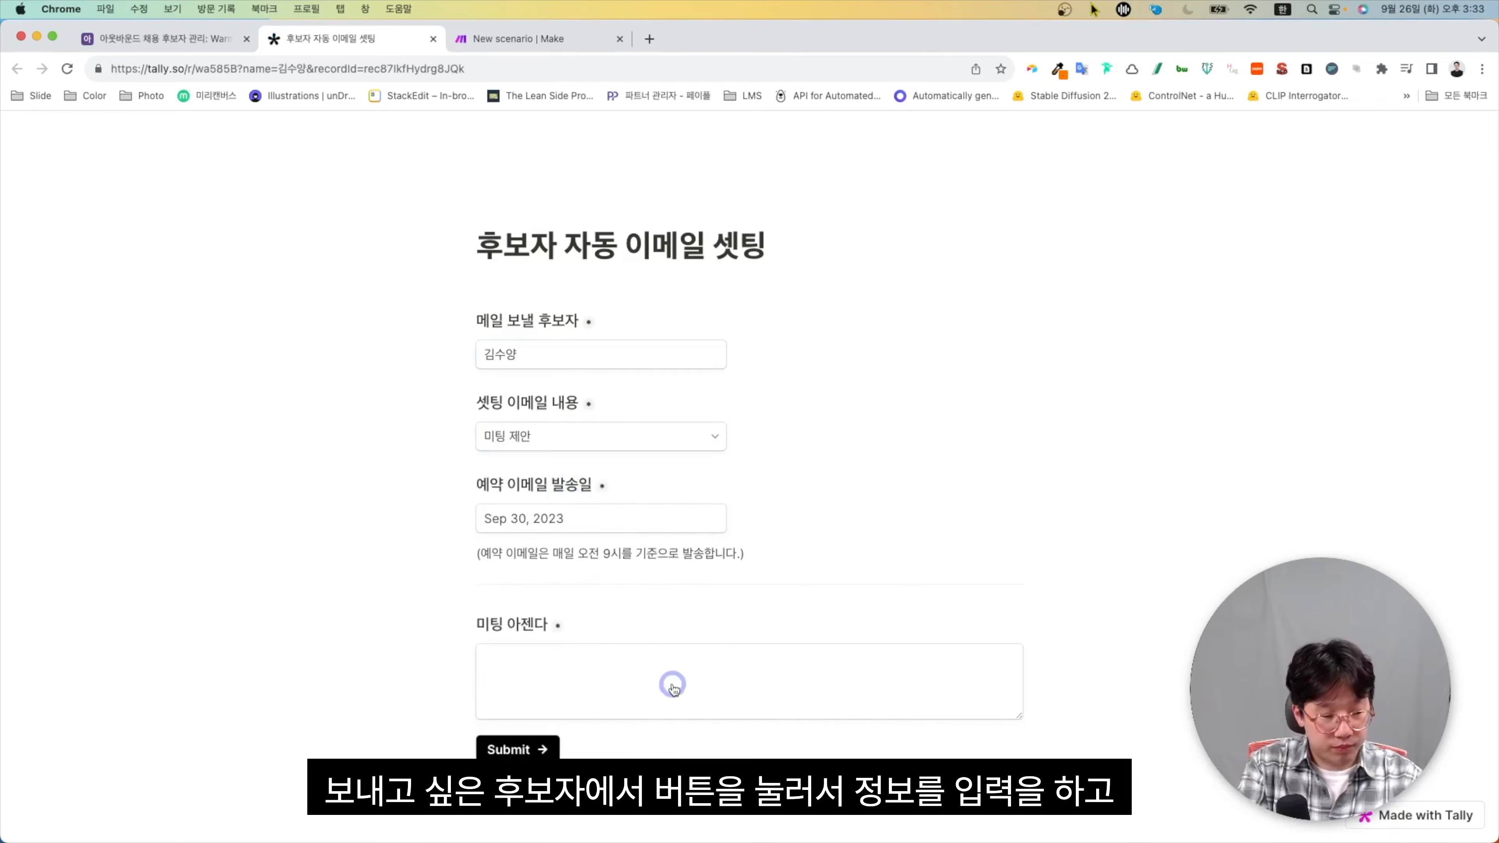
{"action": "type", "text": "- 초기 스타트업에서 좋은 인재를 채용할 수 있는 방법에 대한 조언 요청"}
{"action": "left_click", "coordinate": [511, 749]}
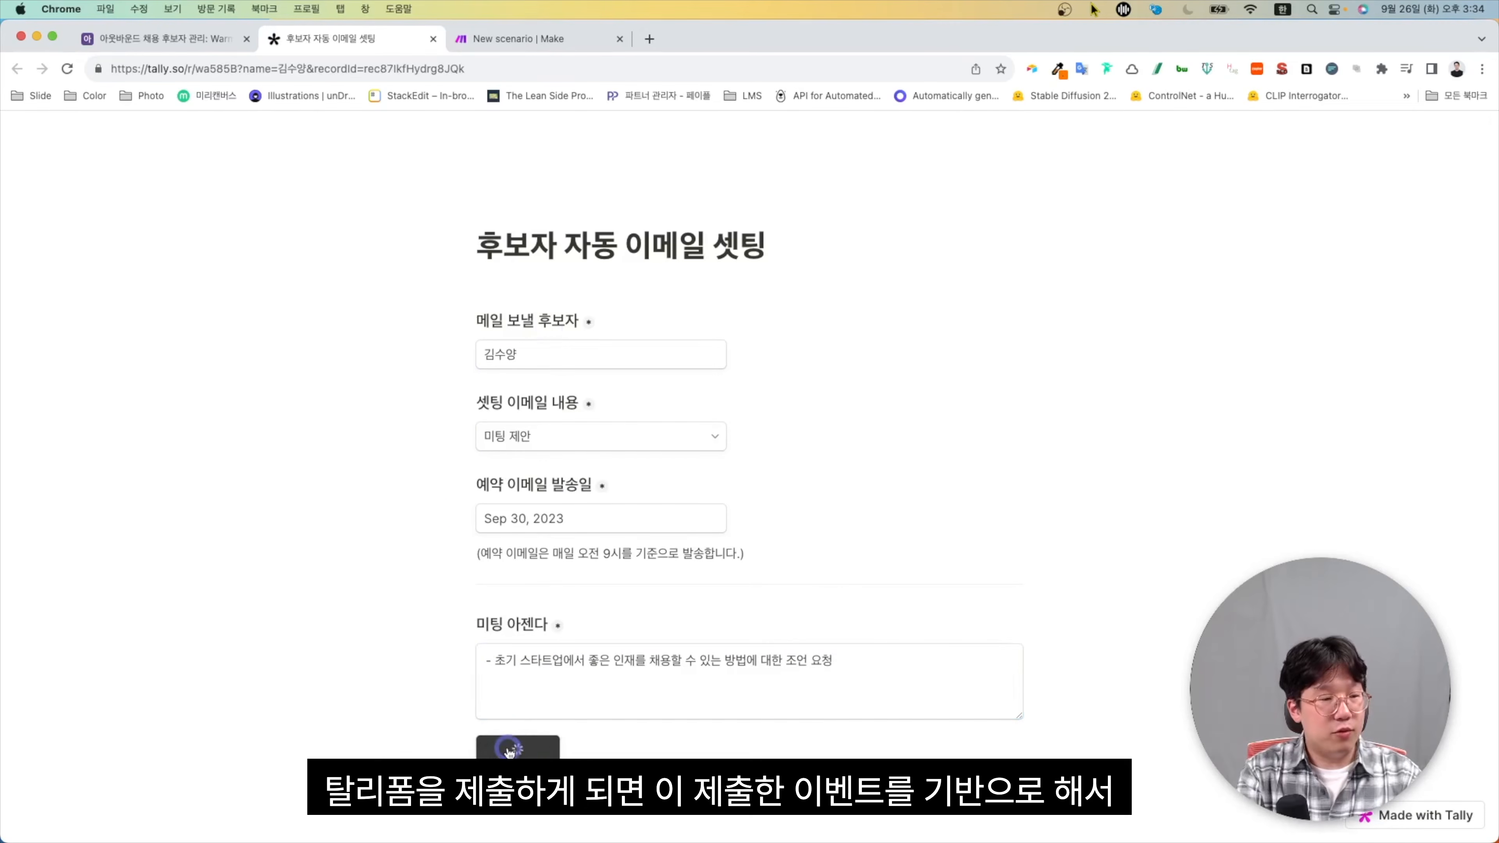
{"action": "left_click", "coordinate": [524, 29]}
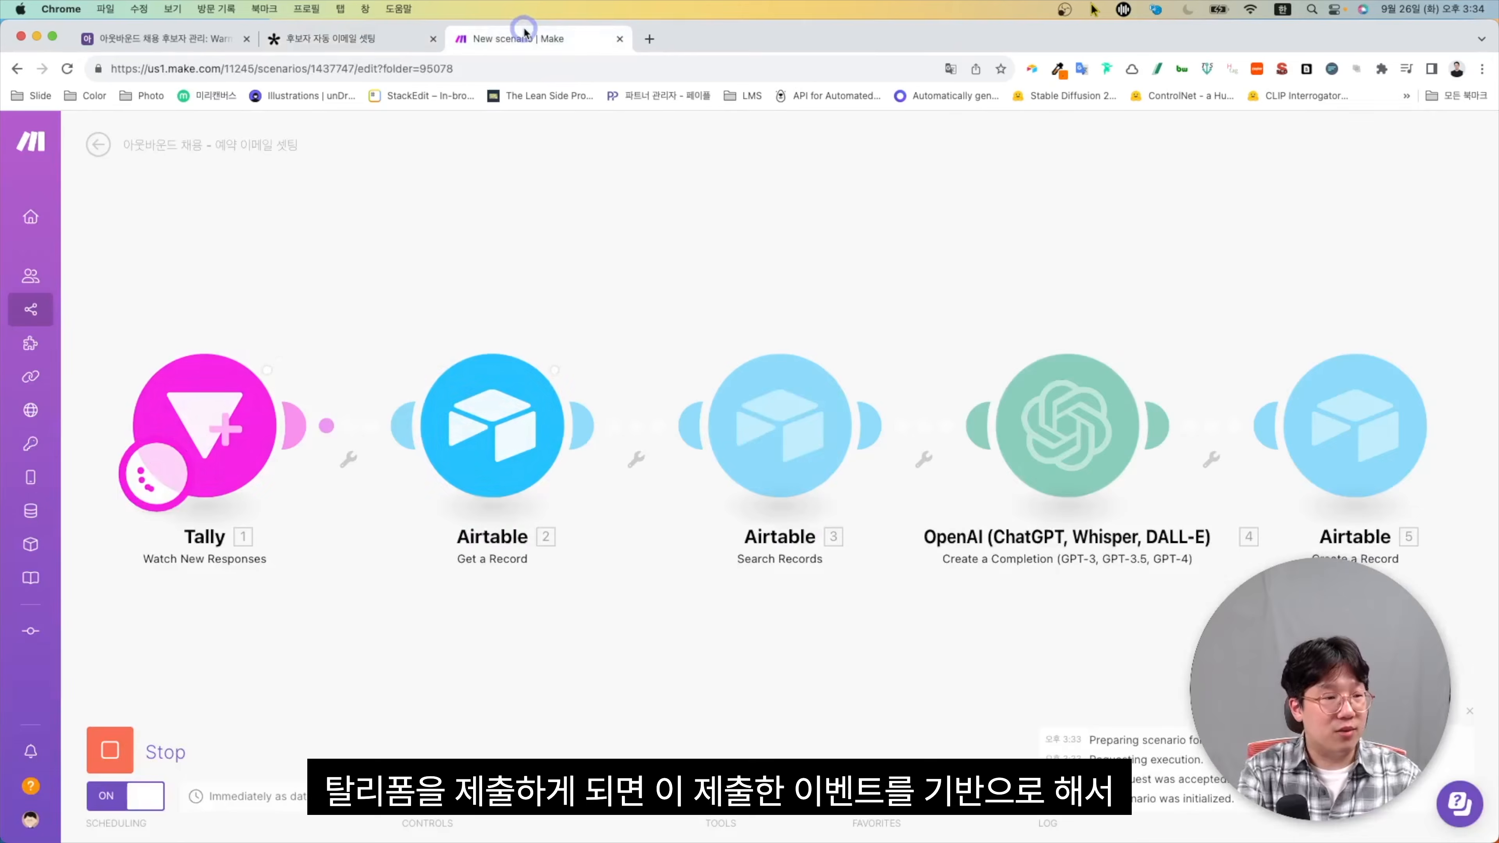
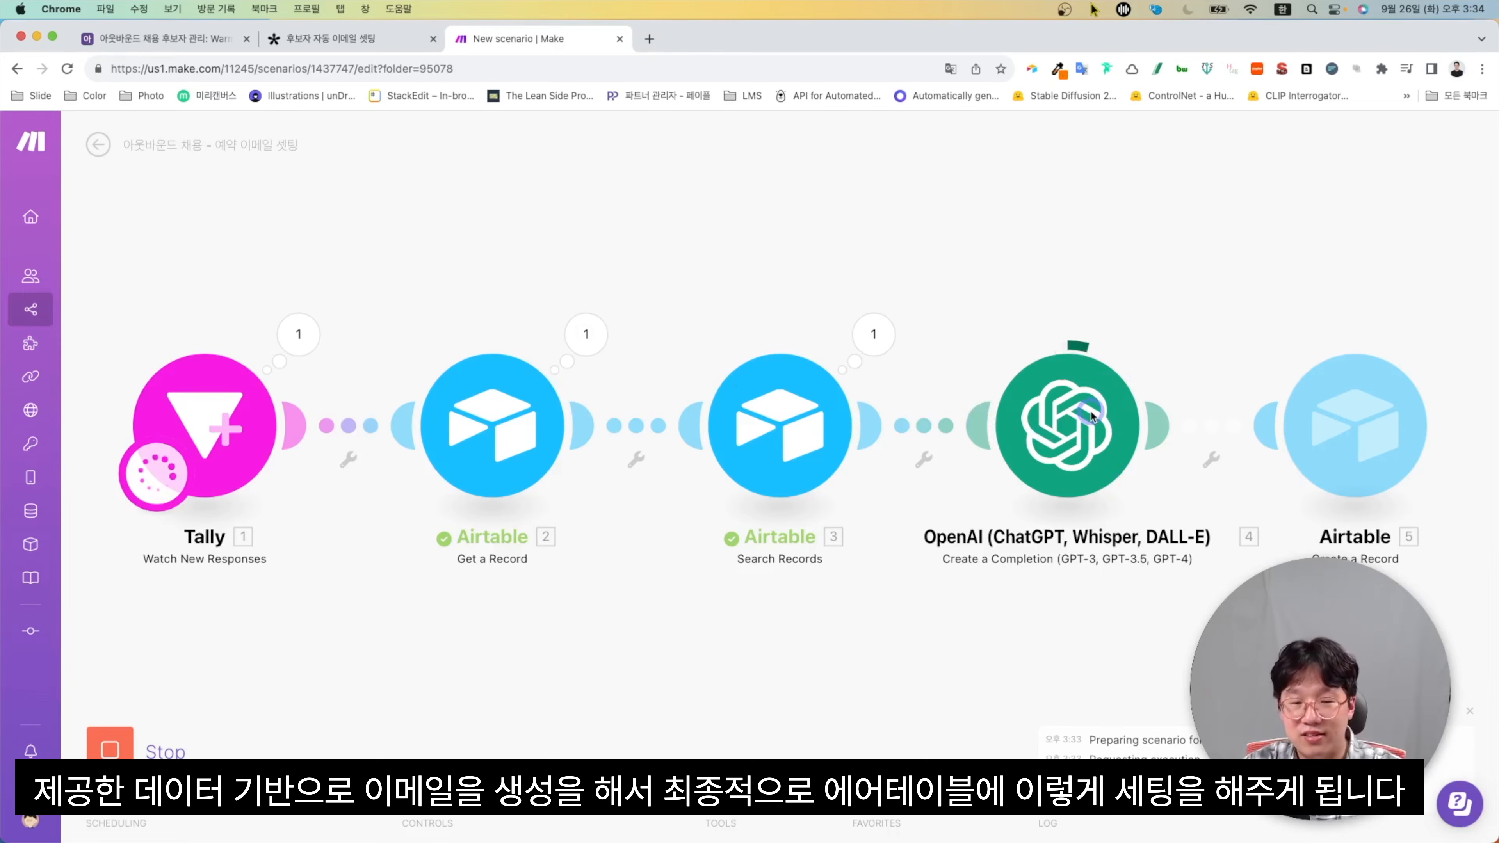
Read record 14's full meeting-proposal message in the Emails table, scheduled for 2023.9.30 9:00
{"action": "left_click", "coordinate": [179, 43]}
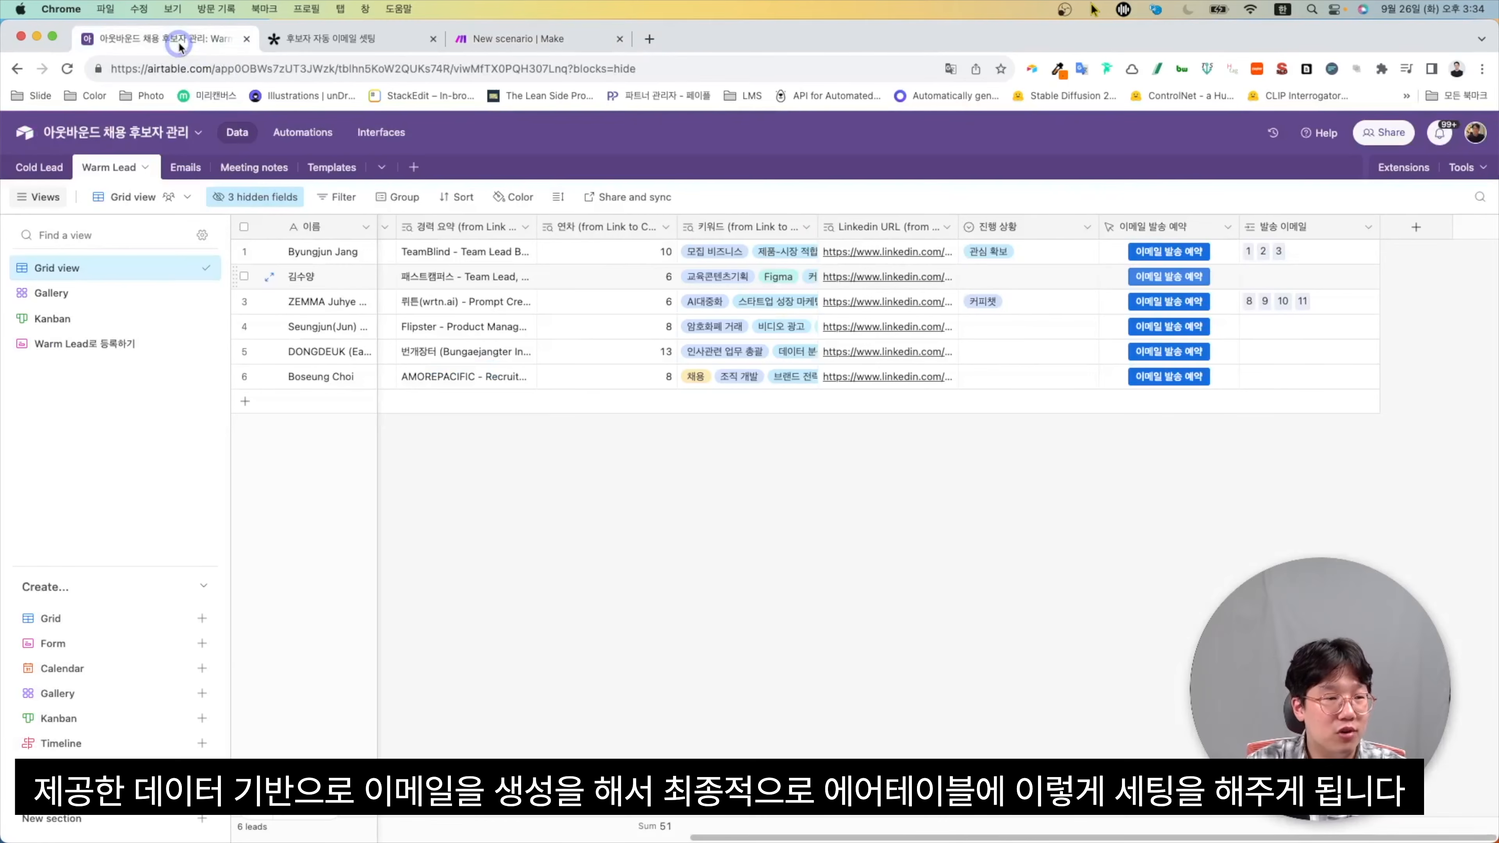
{"action": "left_click", "coordinate": [186, 167]}
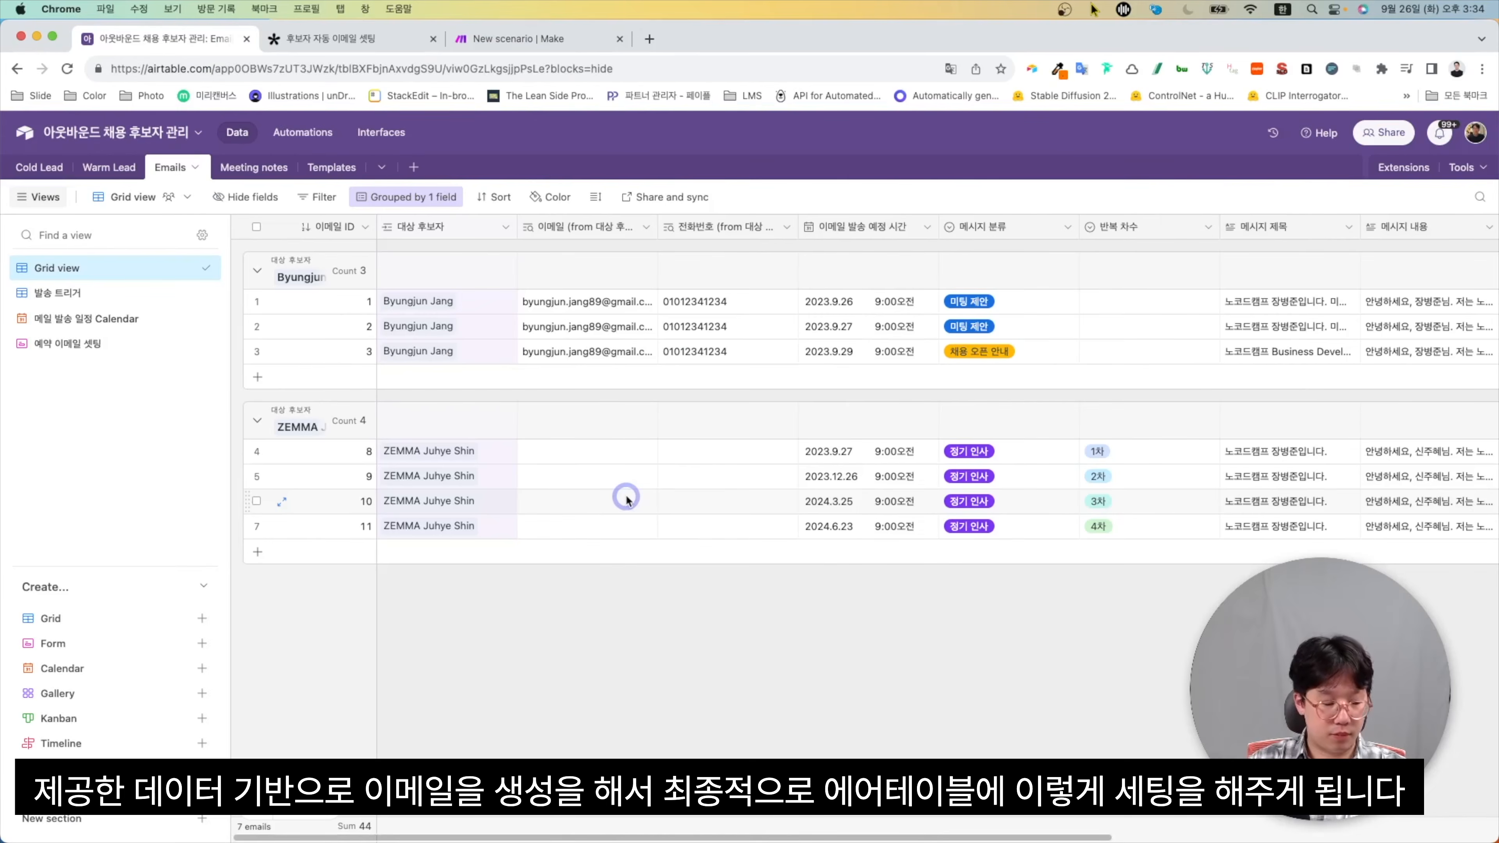
{"action": "scroll", "coordinate": [666, 626], "scroll_direction": "right", "scroll_amount": 3}
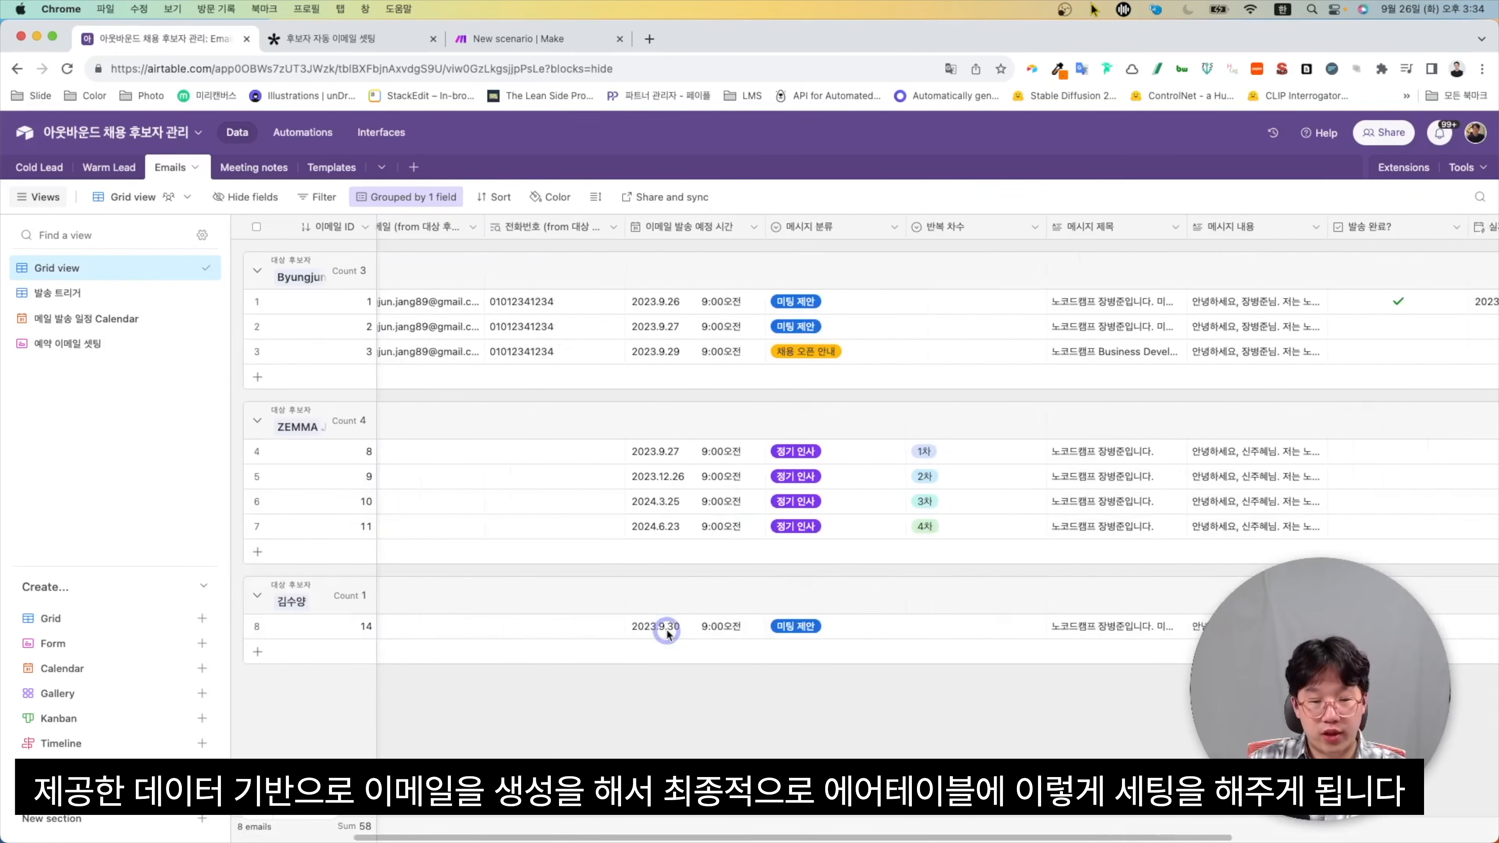
{"action": "scroll", "coordinate": [667, 634], "scroll_direction": "right", "scroll_amount": 2}
{"action": "left_click", "coordinate": [1095, 629]}
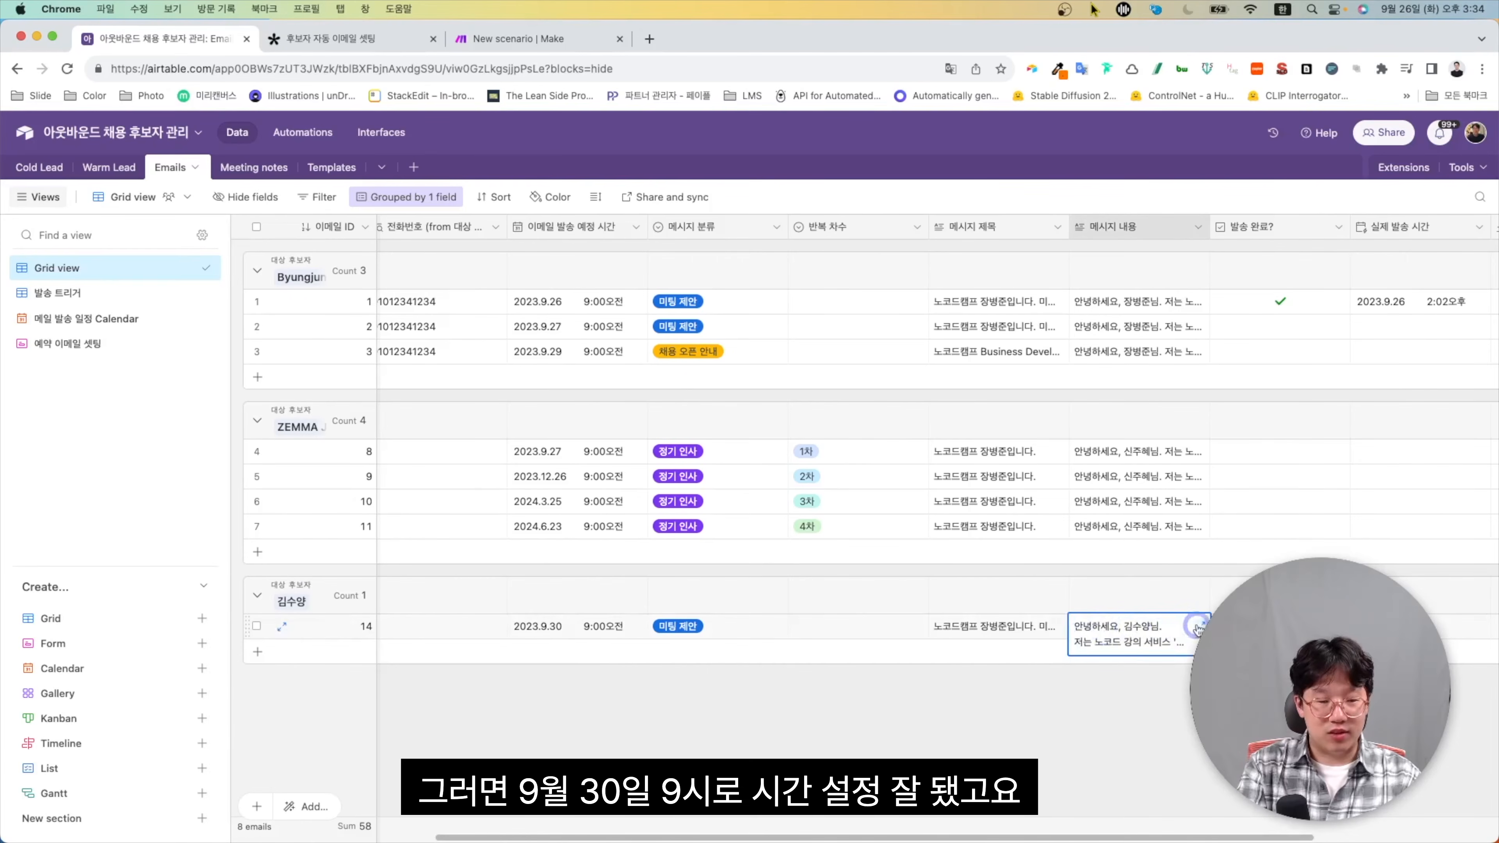
{"action": "left_click", "coordinate": [590, 628]}
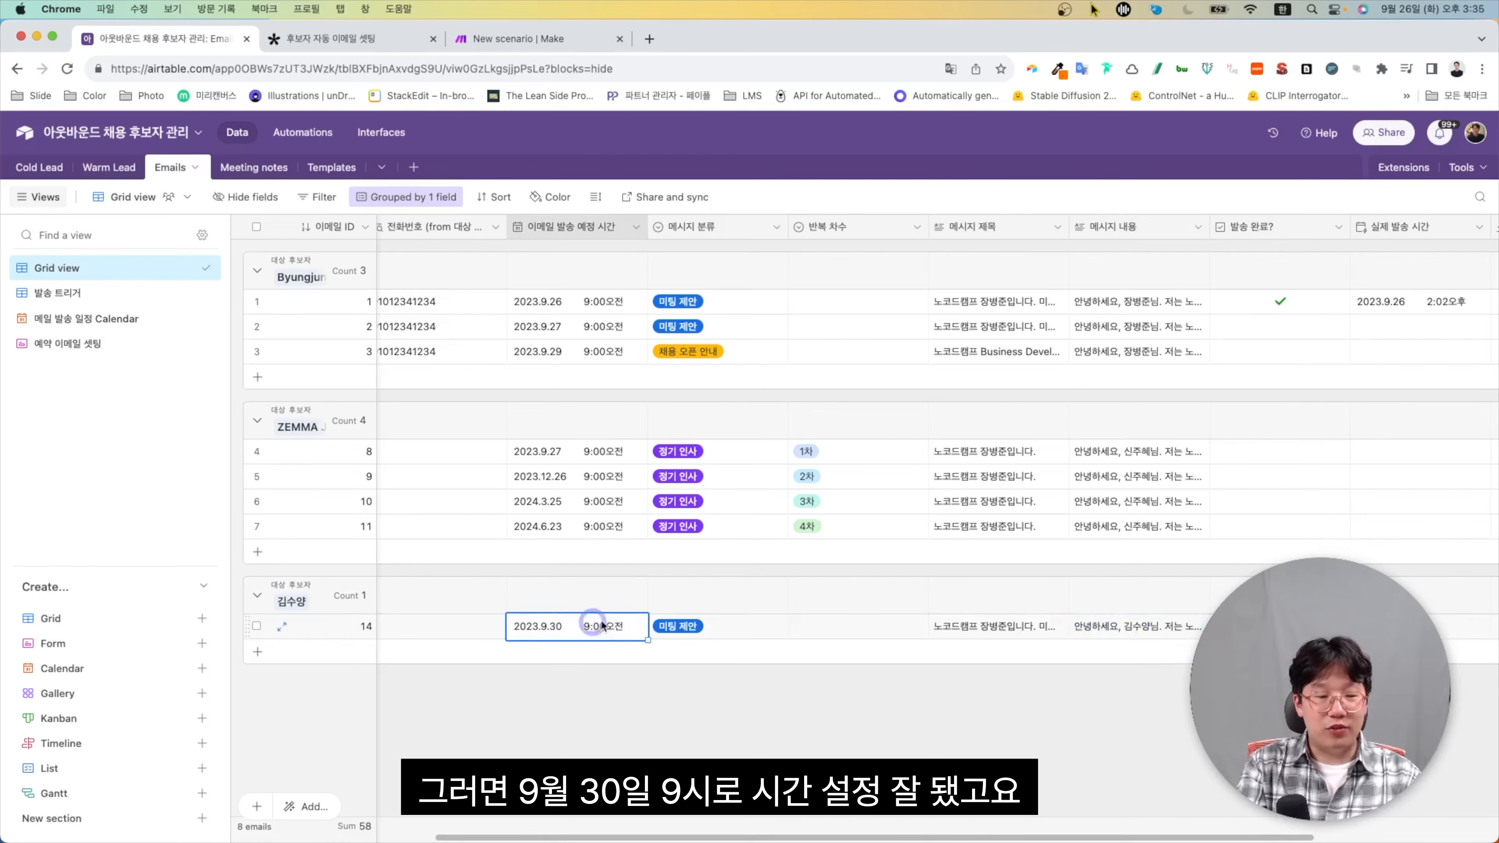
{"action": "left_click", "coordinate": [1197, 627]}
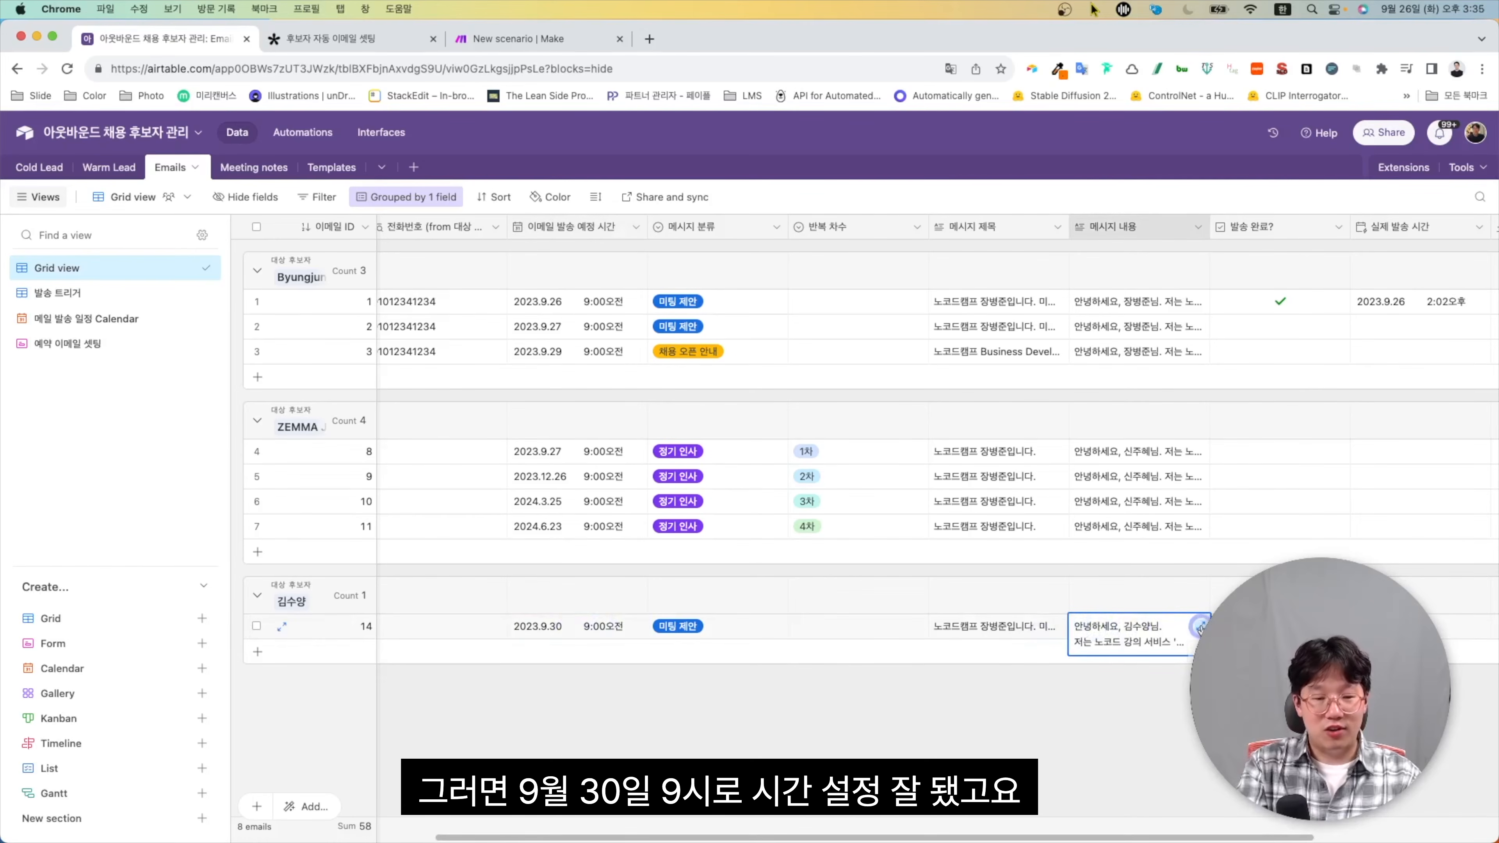
{"action": "left_click", "coordinate": [1199, 625]}
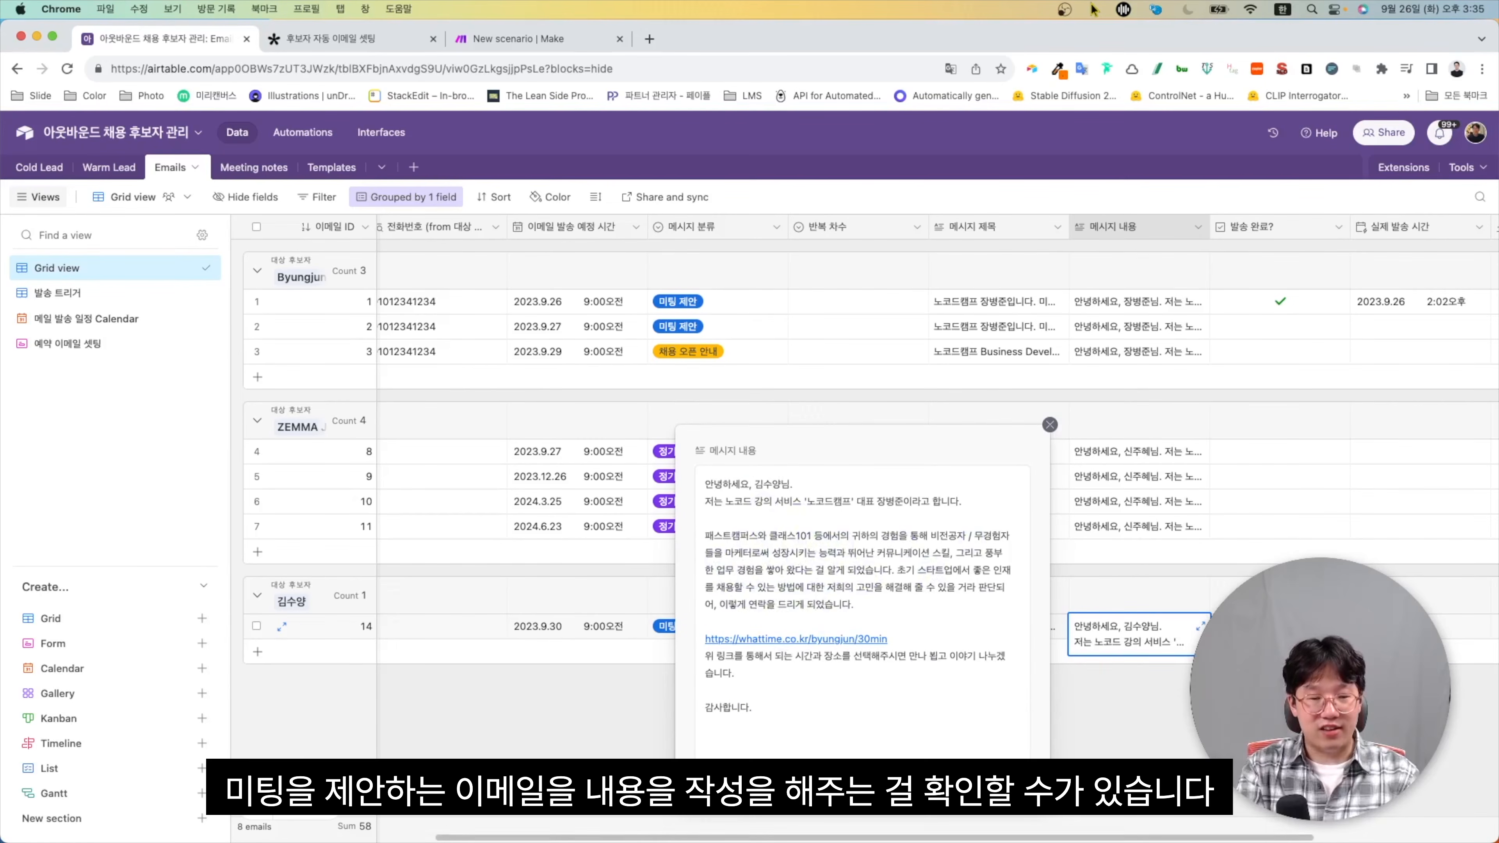
{"action": "key", "text": "Escape"}
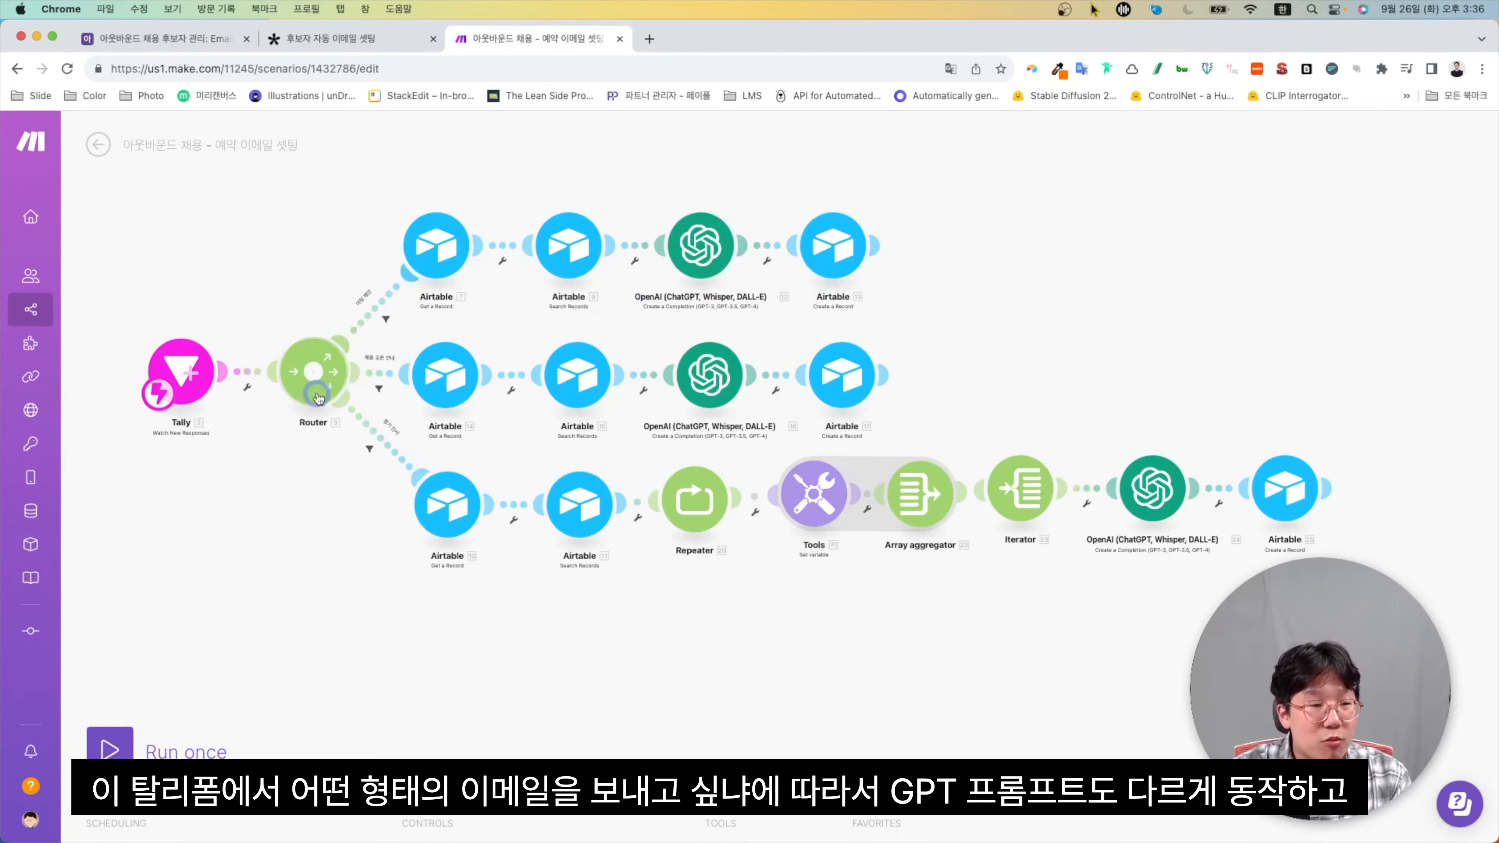
{"action": "scroll", "coordinate": [371, 401], "scroll_direction": "up", "scroll_amount": 5}
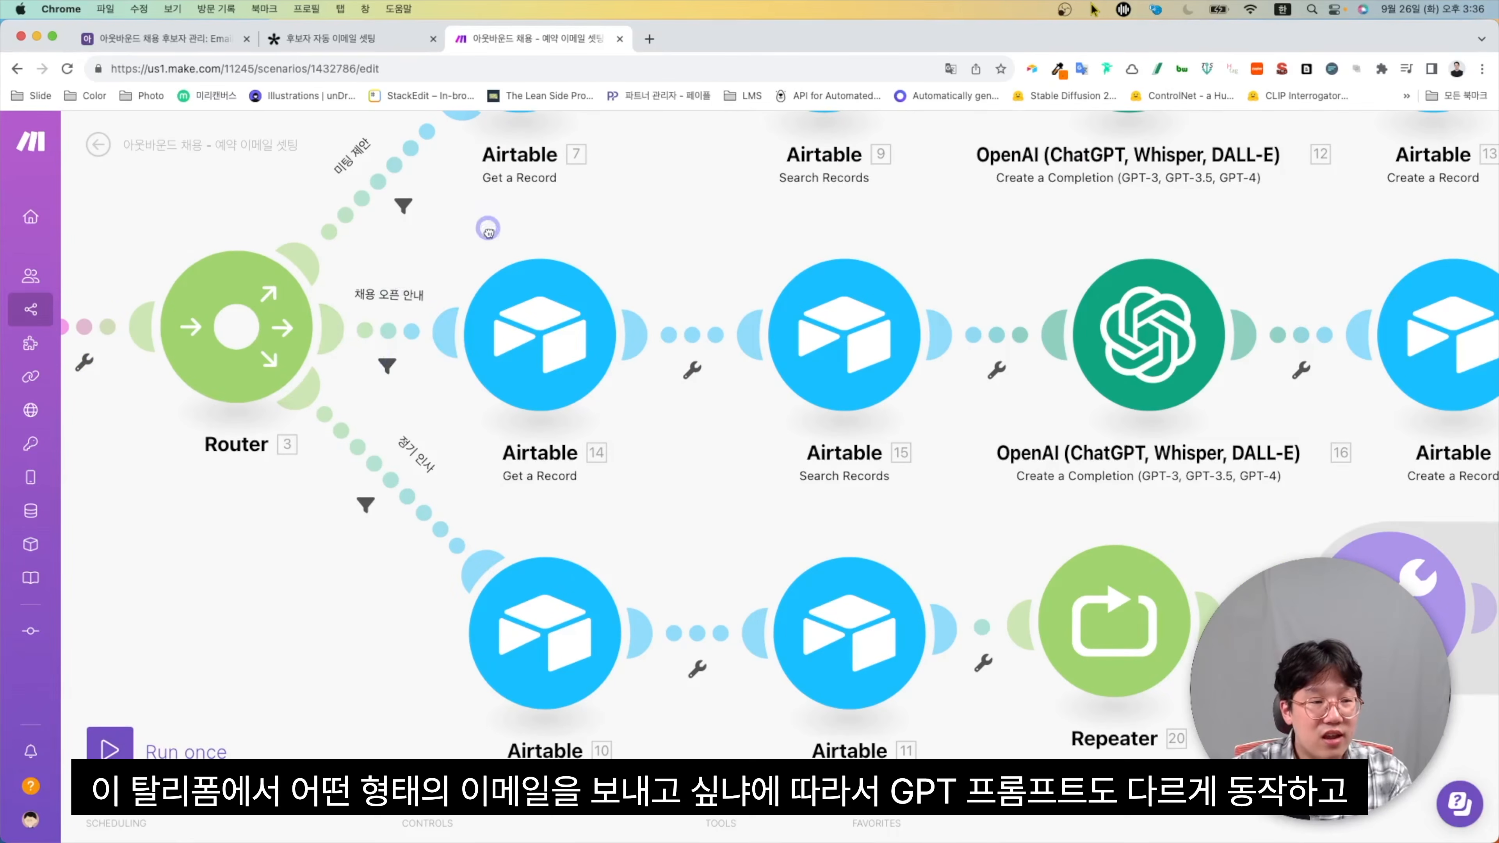
{"action": "scroll", "coordinate": [371, 401], "scroll_direction": "up", "scroll_amount": 5}
{"action": "right_click", "coordinate": [550, 458]}
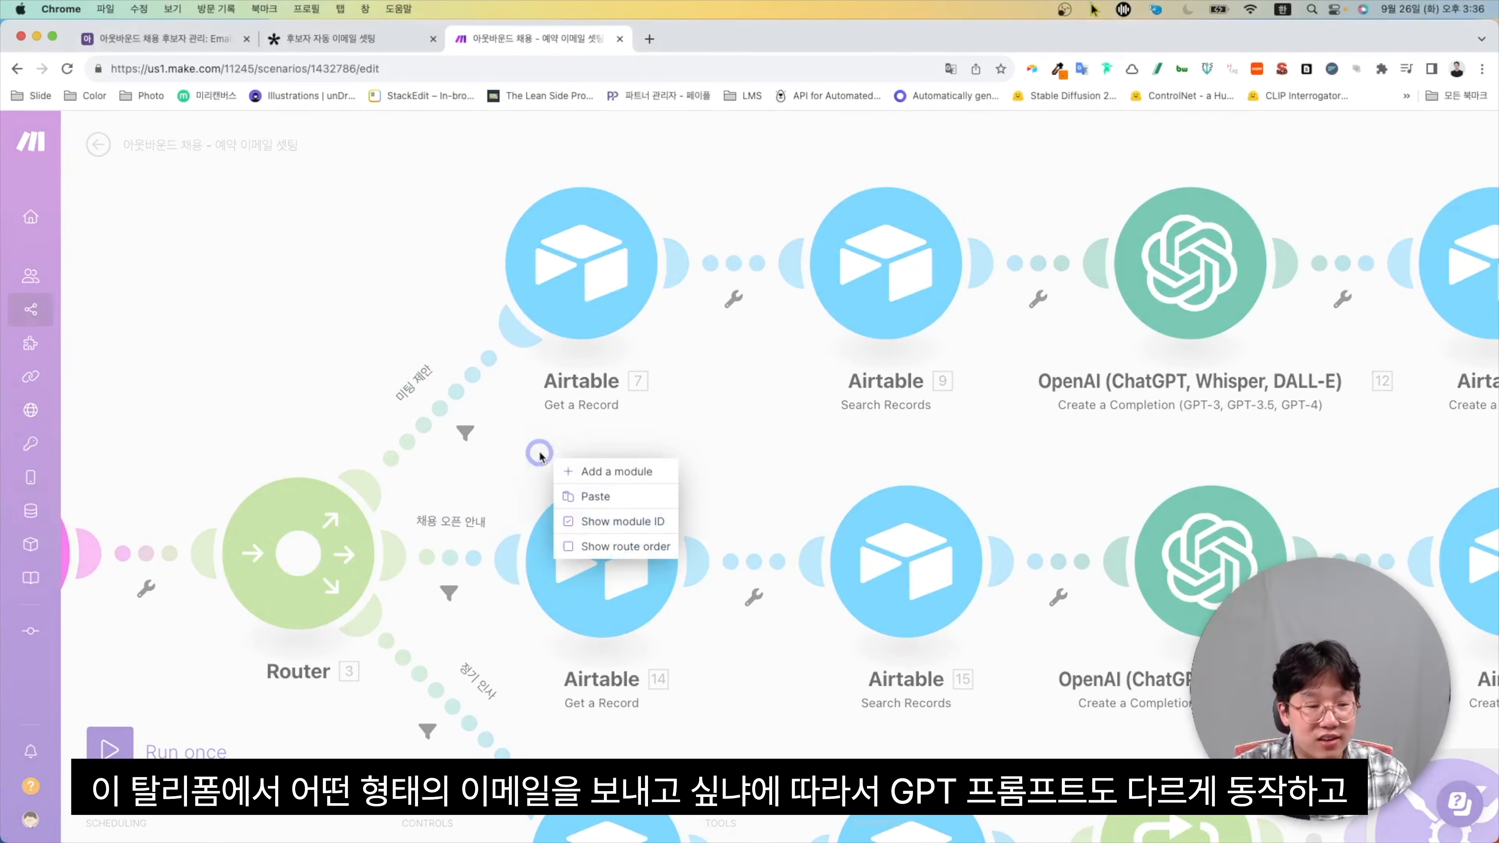
{"action": "left_click", "coordinate": [544, 467]}
{"action": "scroll", "coordinate": [965, 517], "scroll_direction": "right", "scroll_amount": 4}
{"action": "scroll", "coordinate": [965, 518], "scroll_direction": "down", "scroll_amount": 1}
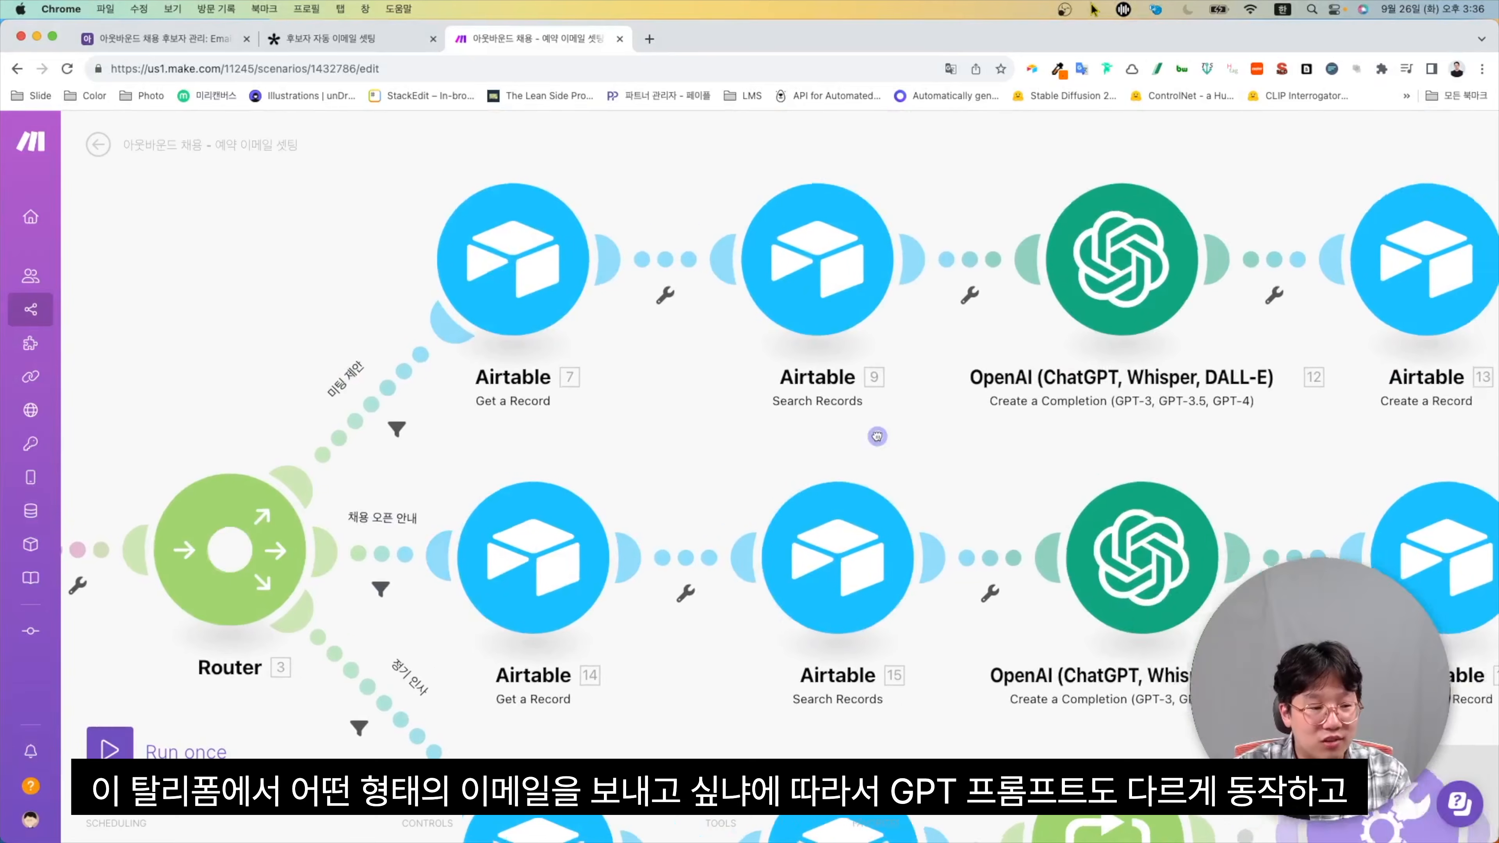
{"action": "scroll", "coordinate": [732, 695], "scroll_direction": "down", "scroll_amount": 5}
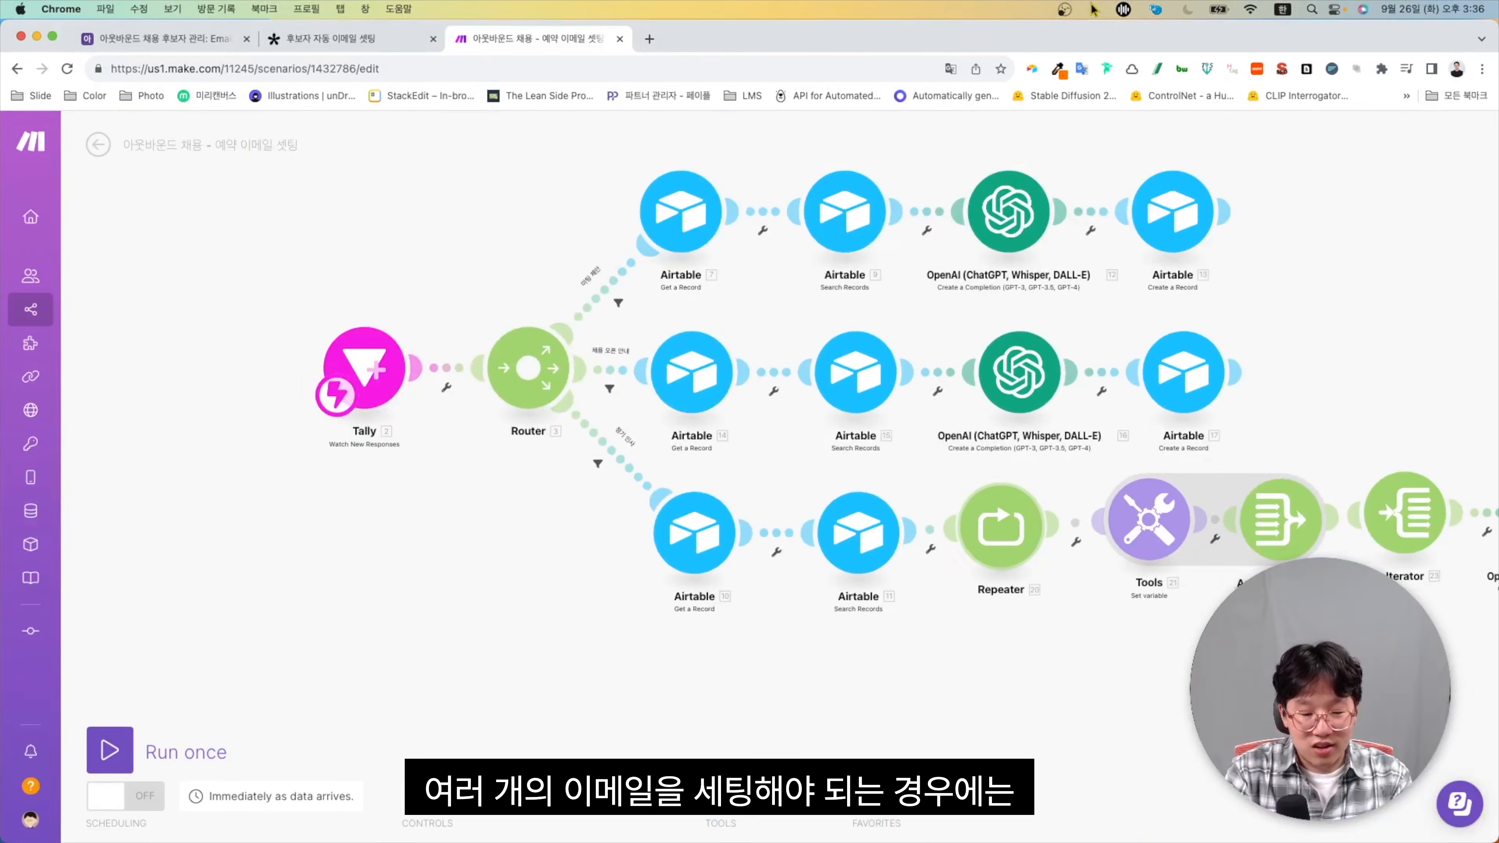
{"action": "scroll", "coordinate": [1000, 527], "scroll_direction": "right", "scroll_amount": 5}
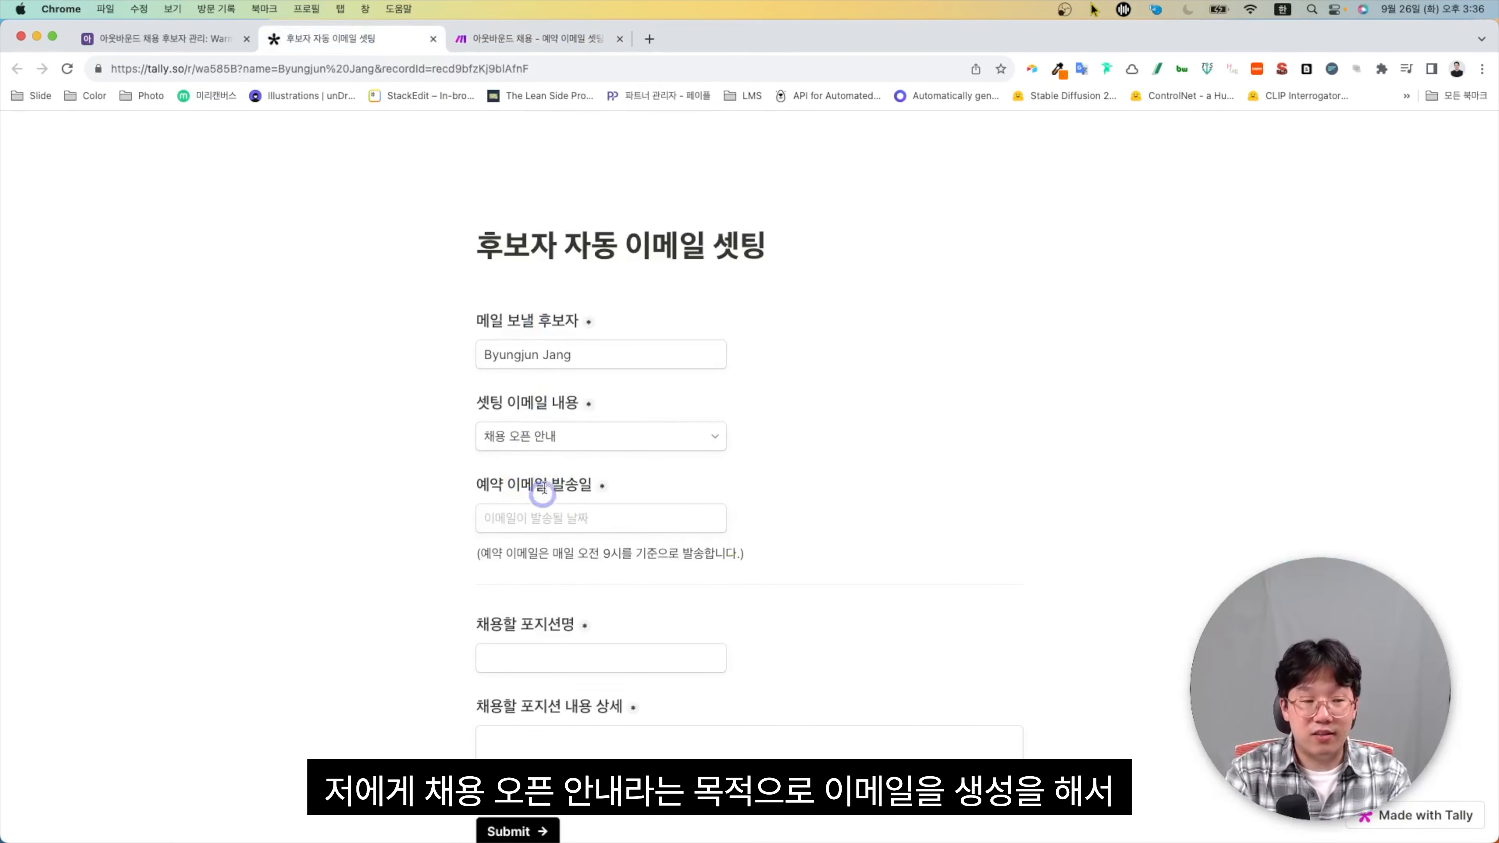
Set the send date to Sep 29, 2023, fill in the Business Development Manager position, and submit
{"action": "left_click", "coordinate": [584, 524]}
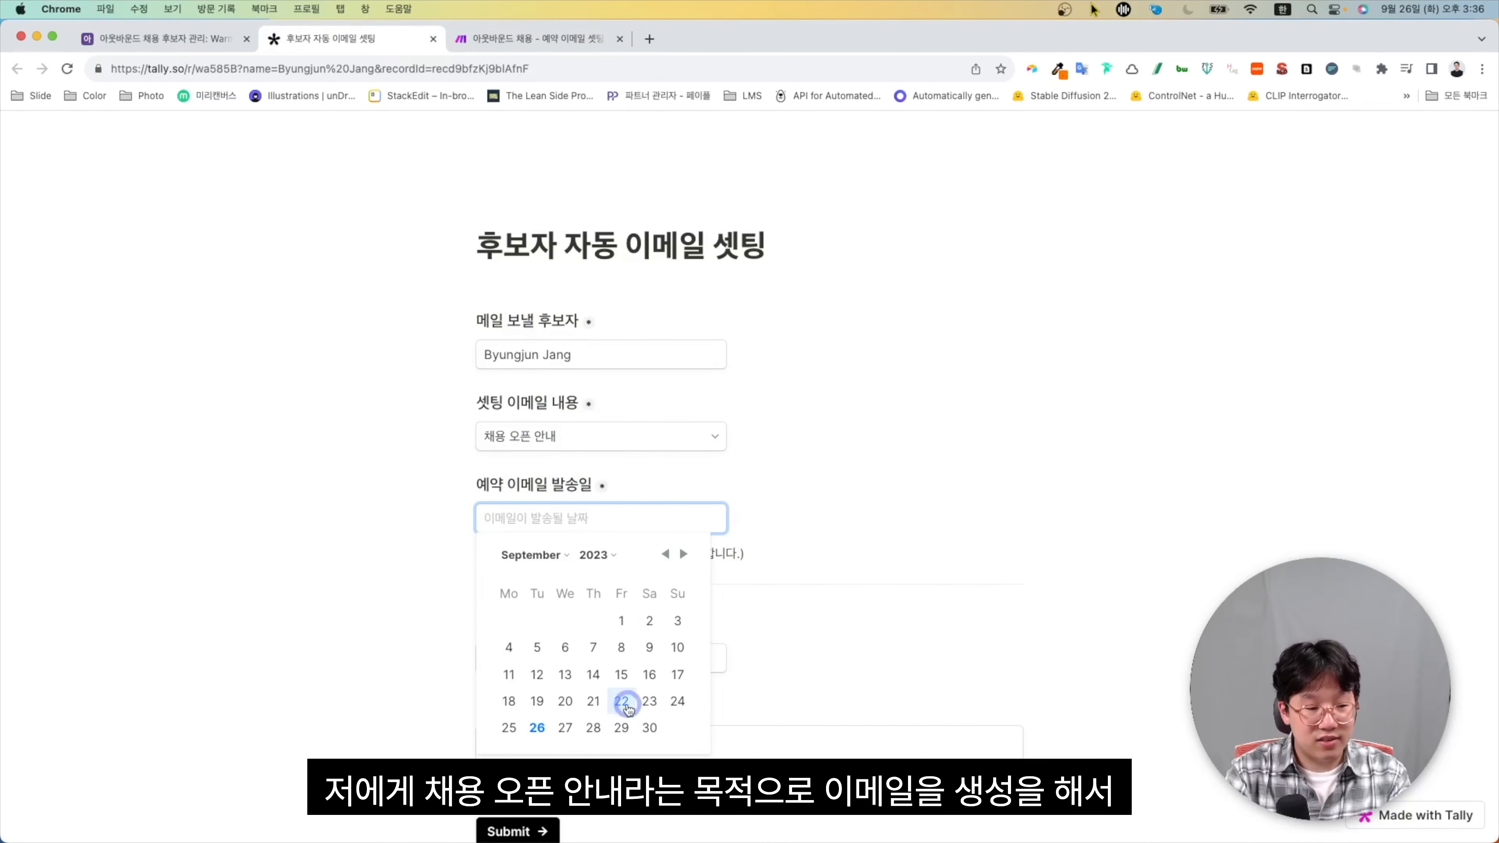
{"action": "left_click", "coordinate": [620, 728]}
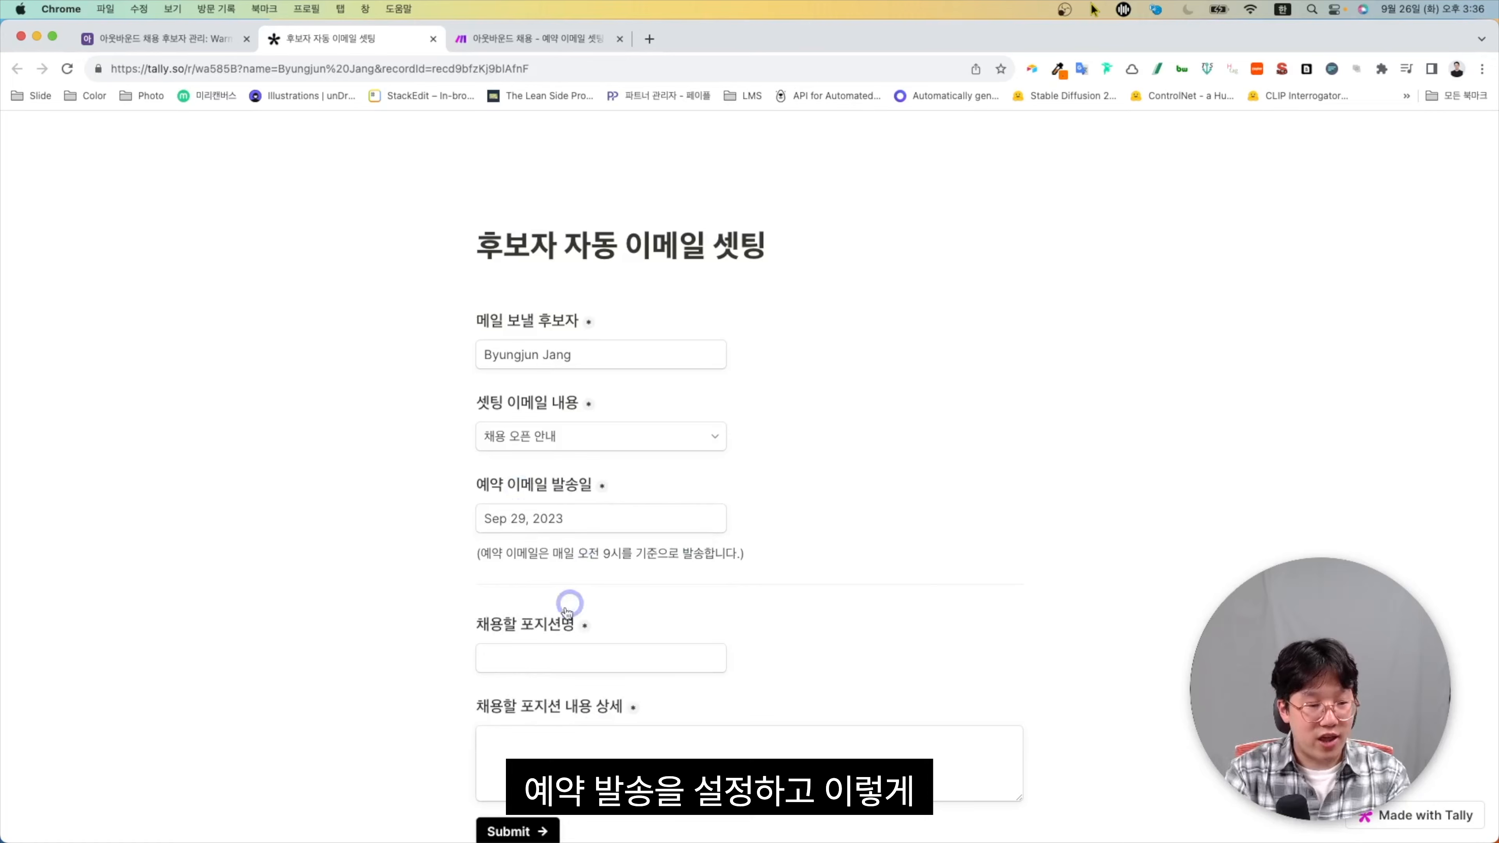
{"action": "left_click", "coordinate": [551, 656]}
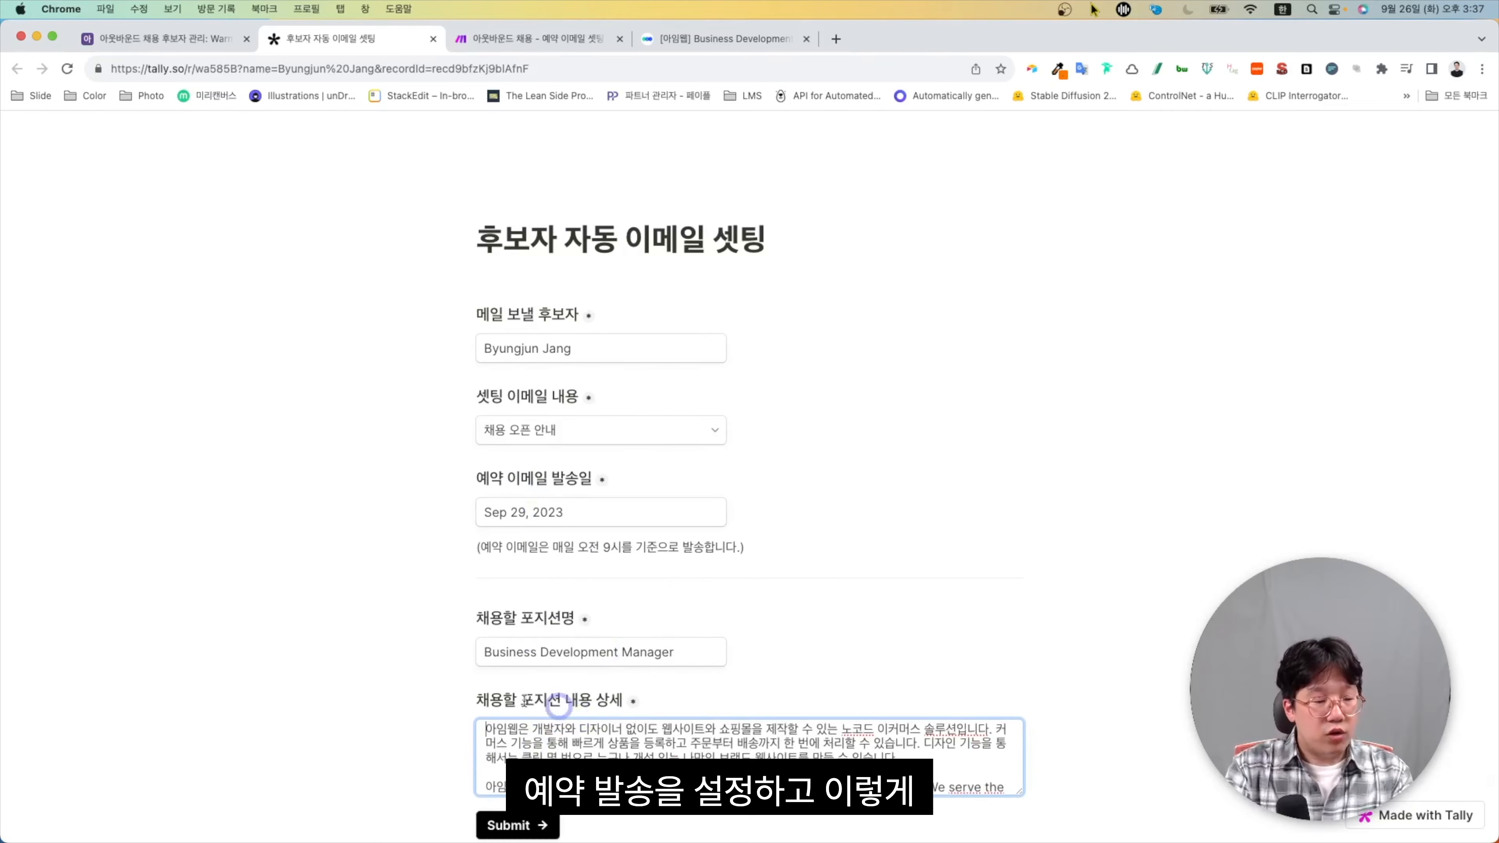
{"action": "scroll", "coordinate": [648, 727], "scroll_direction": "up", "scroll_amount": 5}
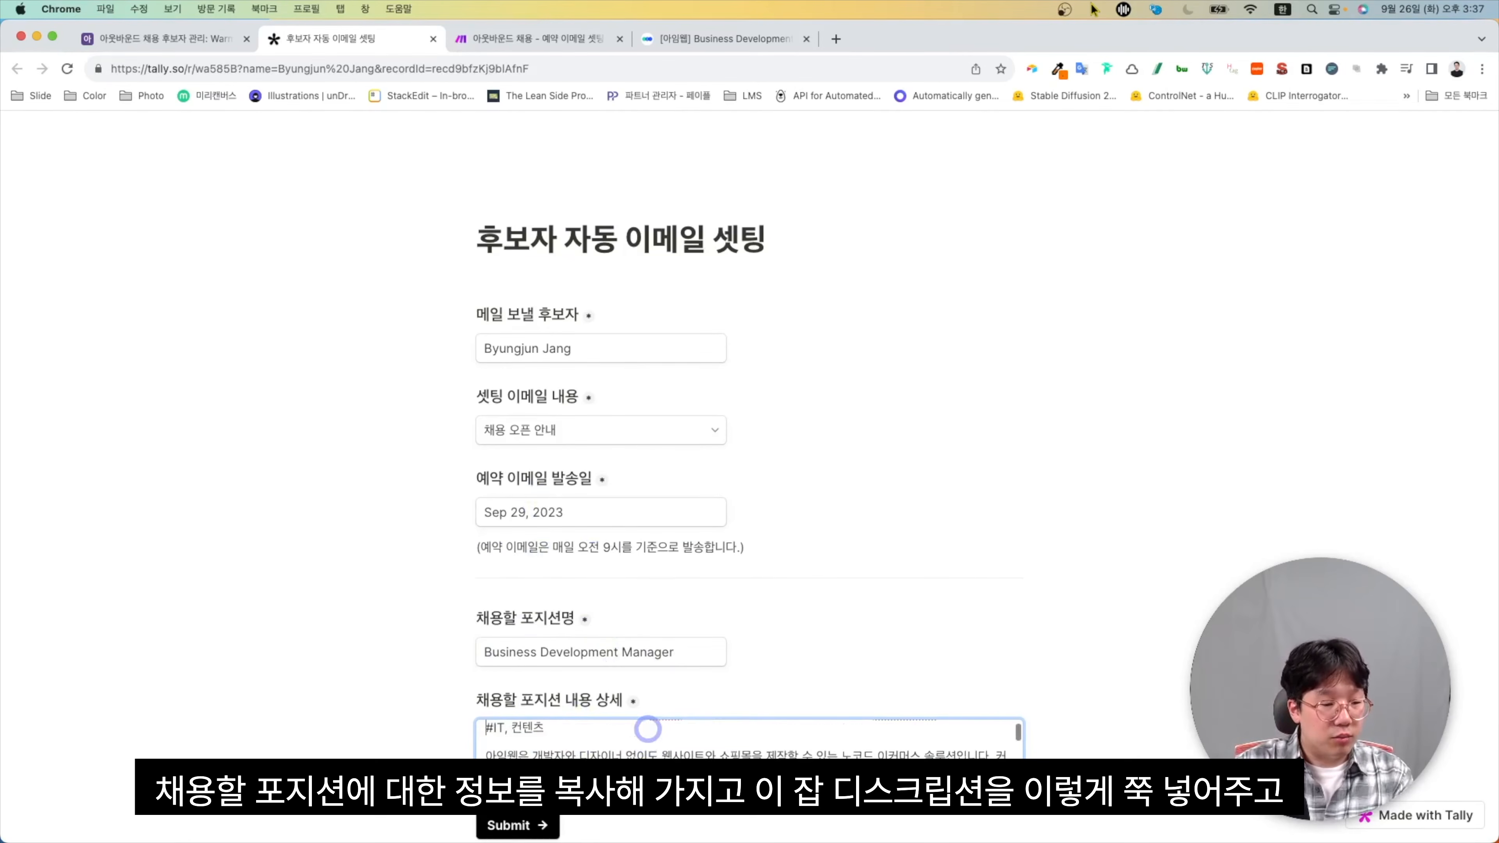
{"action": "scroll", "coordinate": [648, 727], "scroll_direction": "down", "scroll_amount": 10}
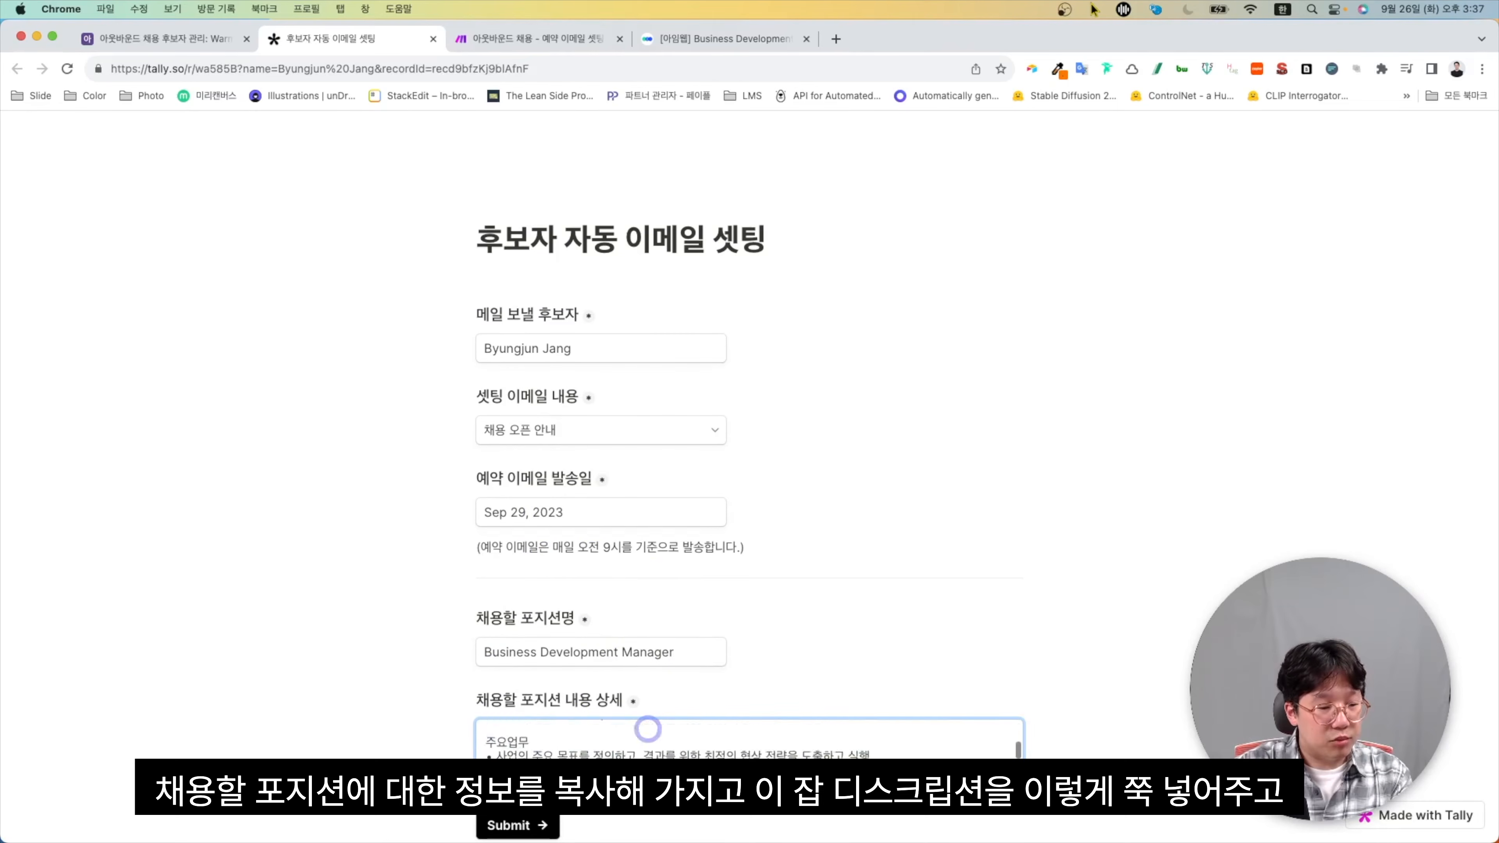
{"action": "scroll", "coordinate": [407, 673], "scroll_direction": "down", "scroll_amount": 1}
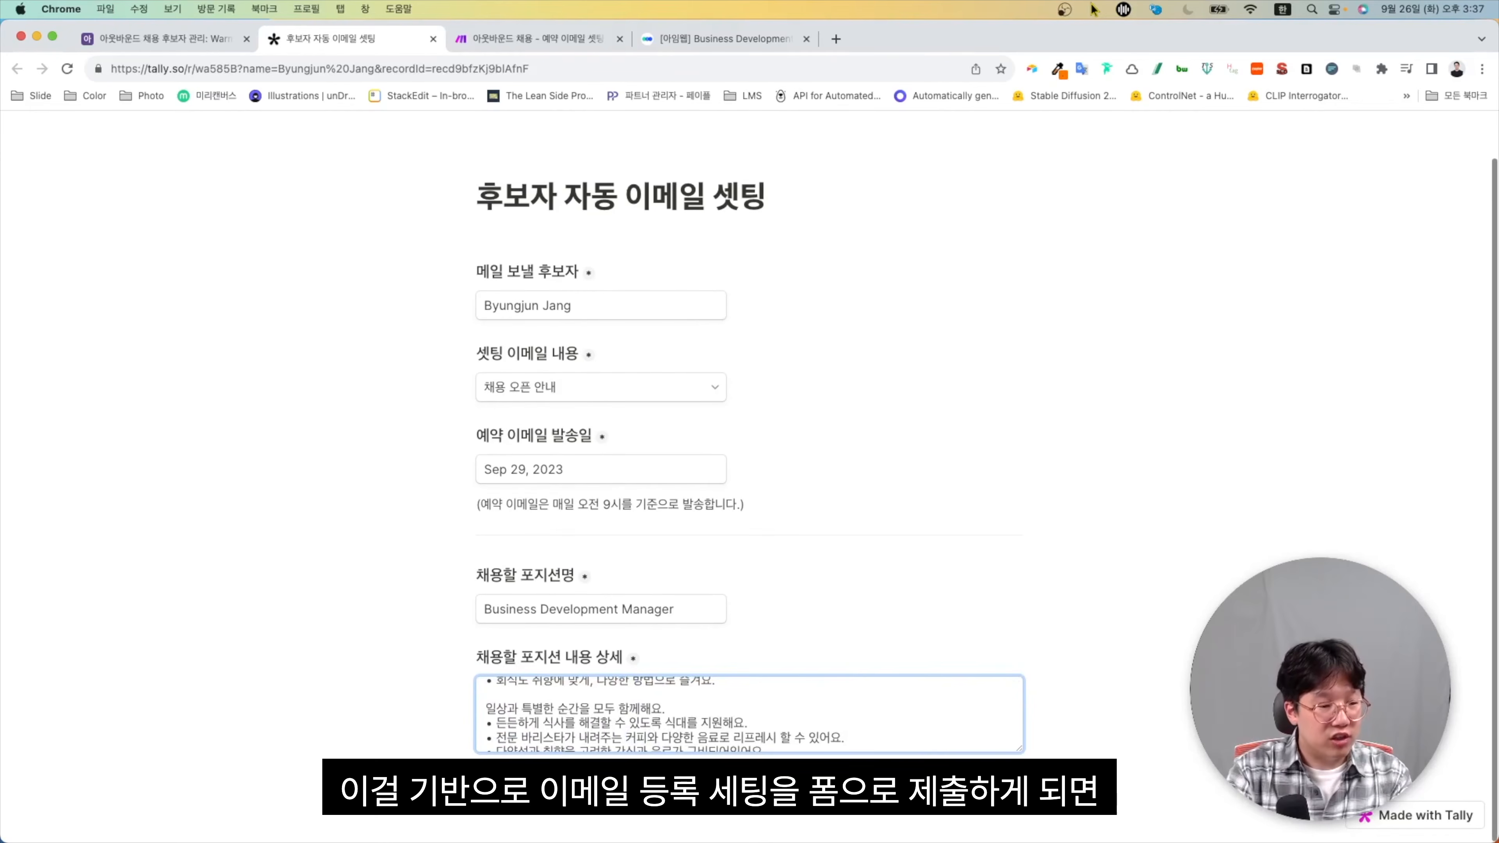
{"action": "left_click", "coordinate": [679, 558]}
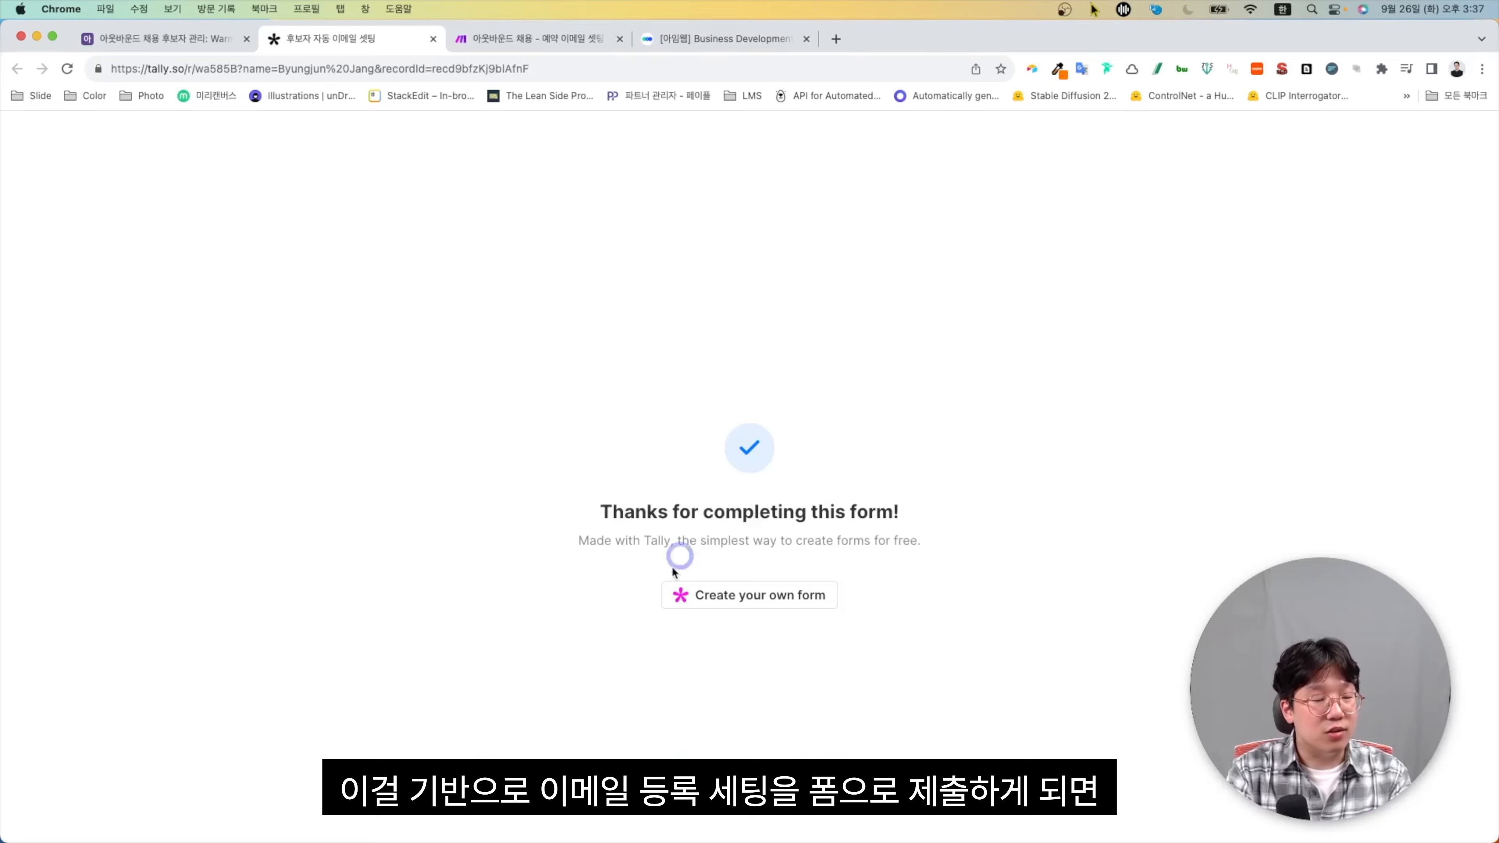
{"action": "left_click", "coordinate": [578, 39]}
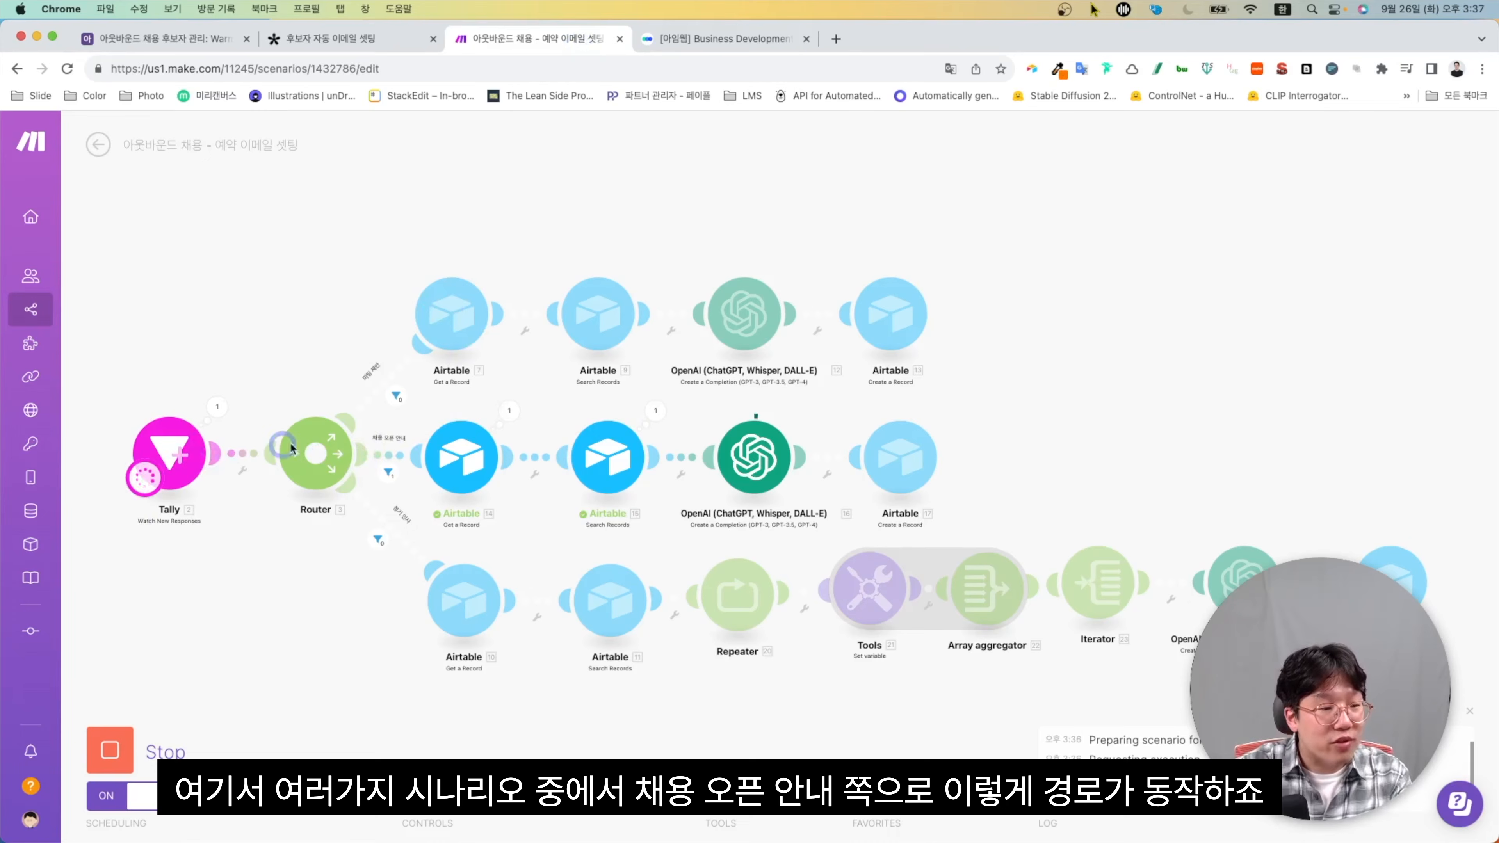
Watch the submission run down the 채용 오픈 안내 route, then return to Airtable
{"action": "scroll", "coordinate": [389, 418], "scroll_direction": "up", "scroll_amount": 3}
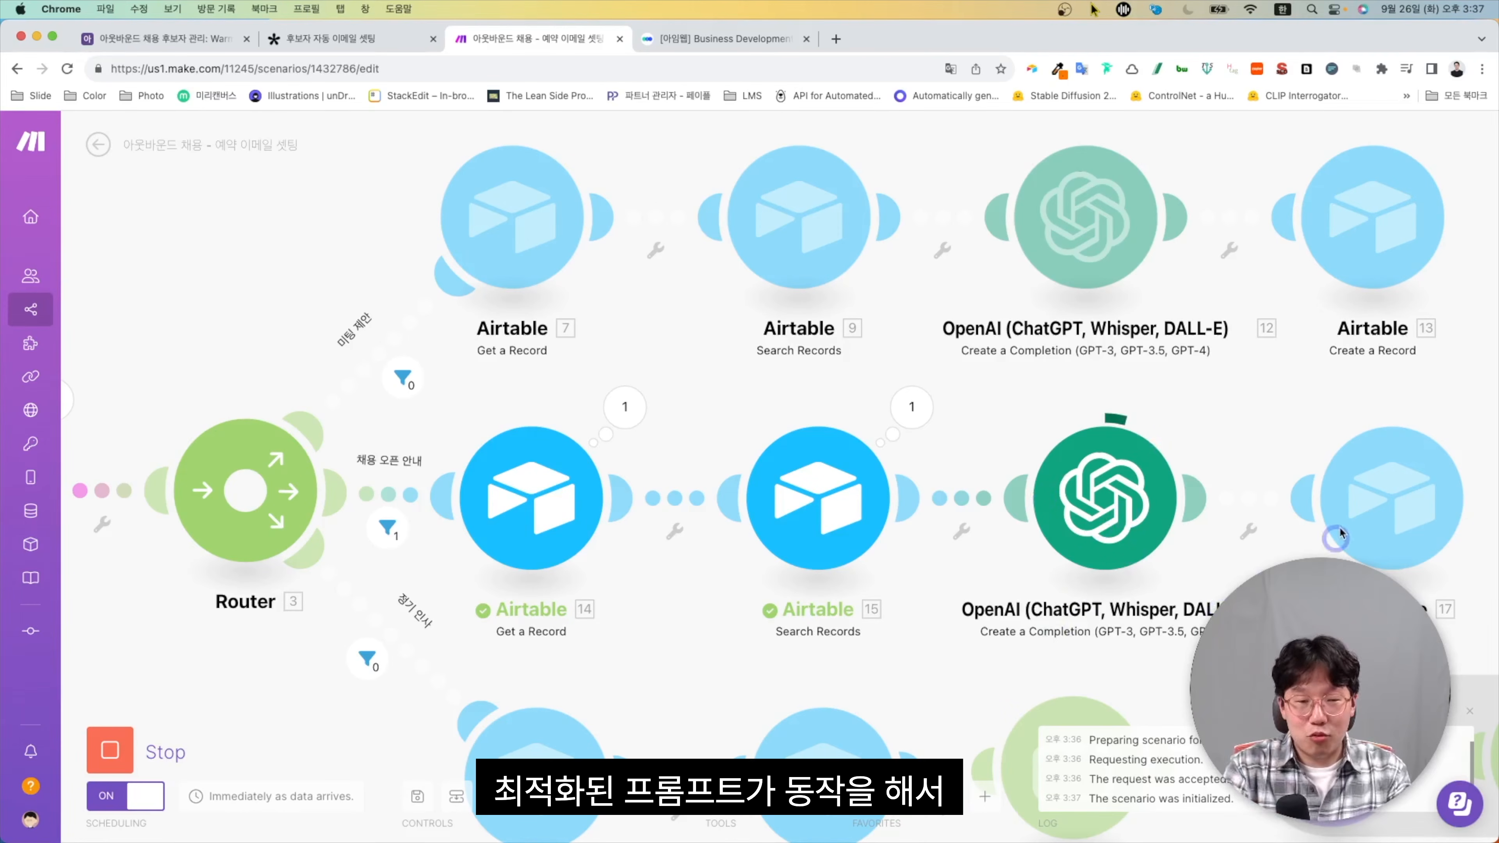
{"action": "left_click", "coordinate": [168, 39]}
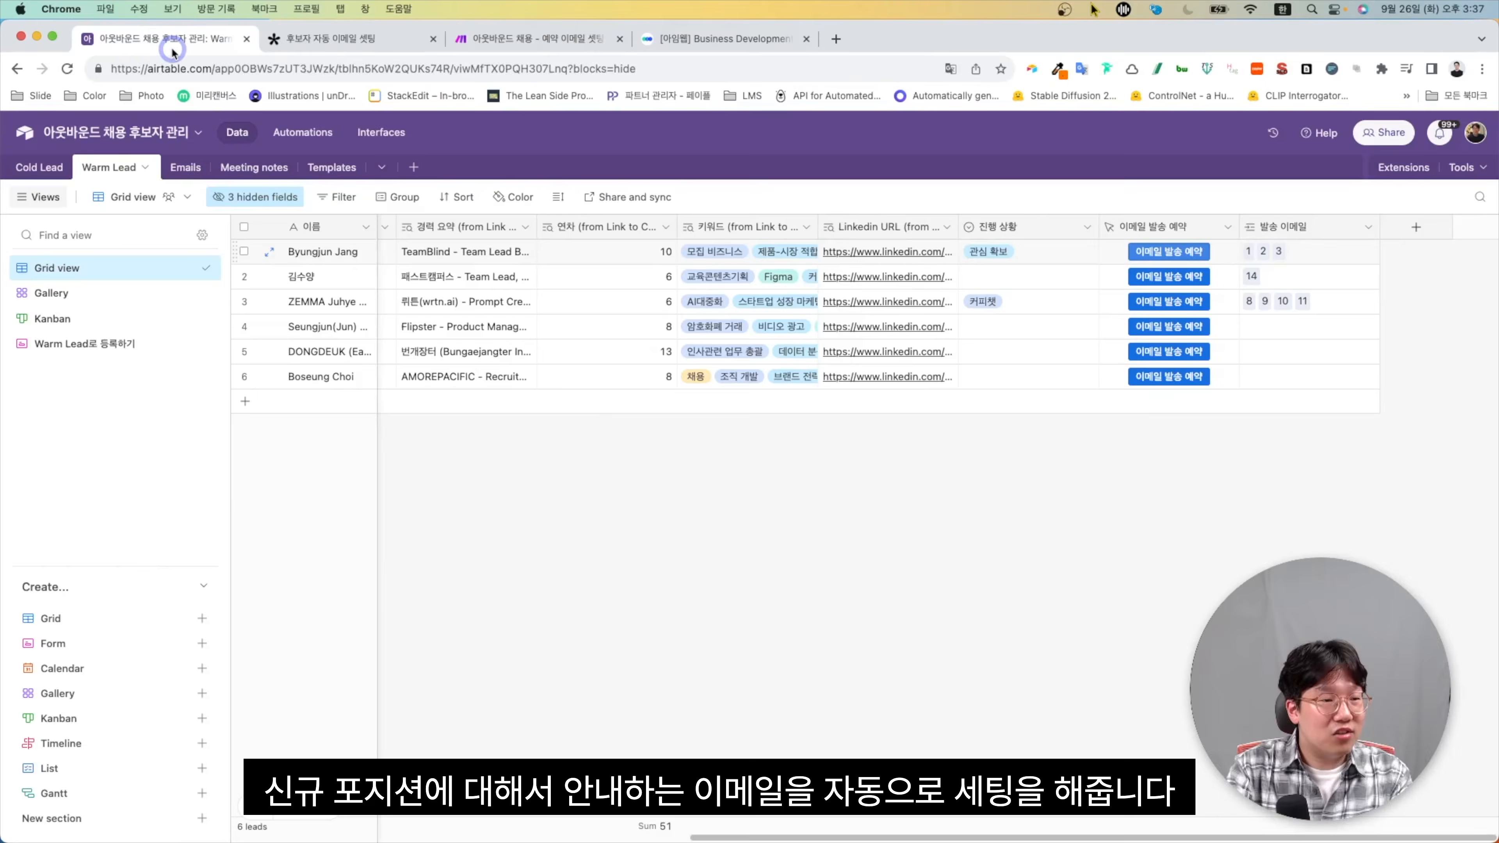
Read record 15's AI-written 채용 오픈 안내 message, scheduled for 2023.9.29 9:00
{"action": "left_click", "coordinate": [178, 175]}
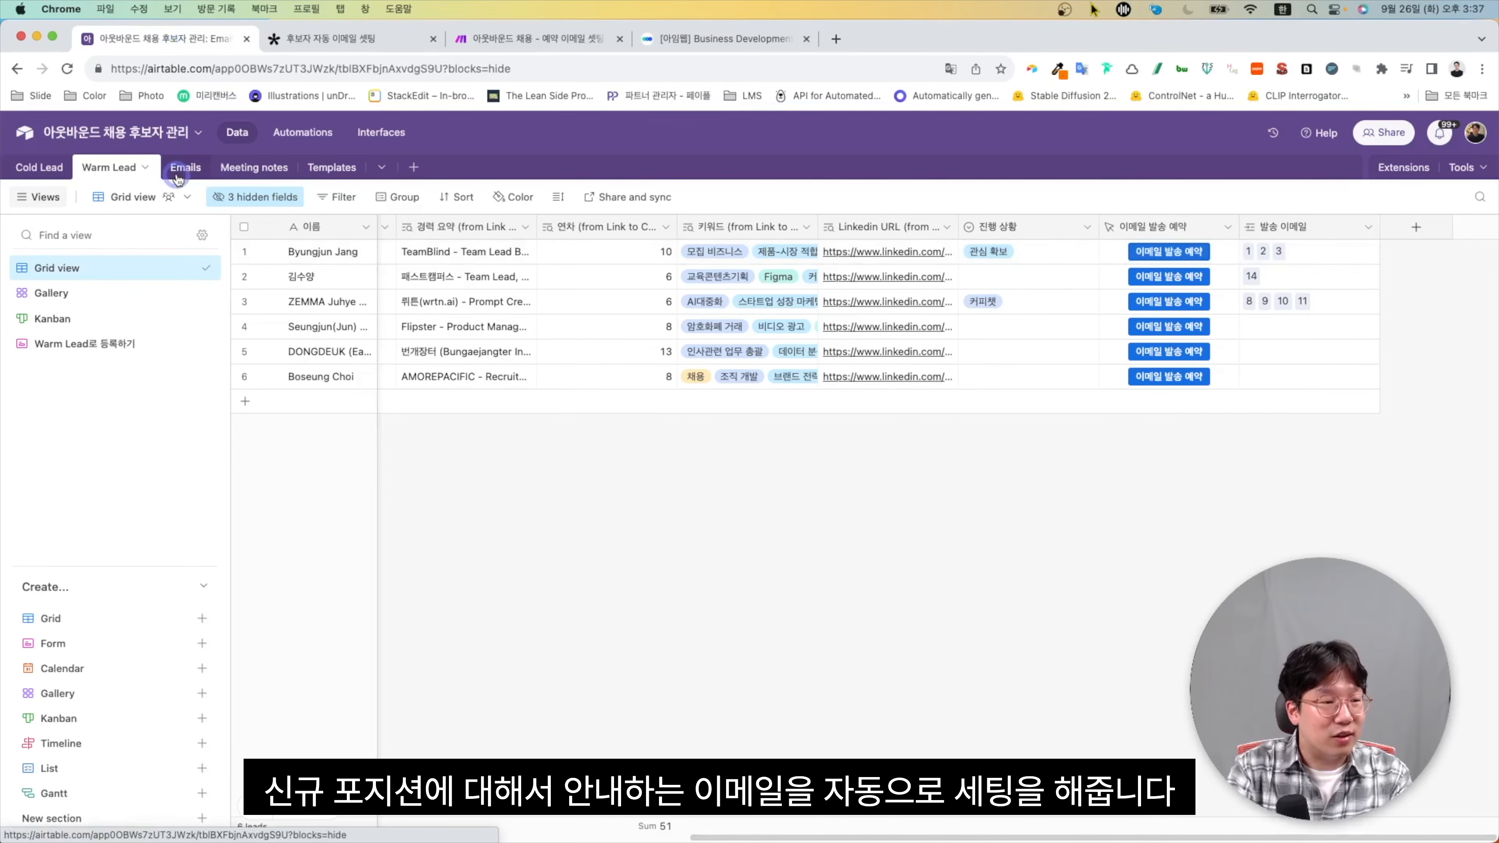
{"action": "scroll", "coordinate": [464, 365], "scroll_direction": "right", "scroll_amount": 1}
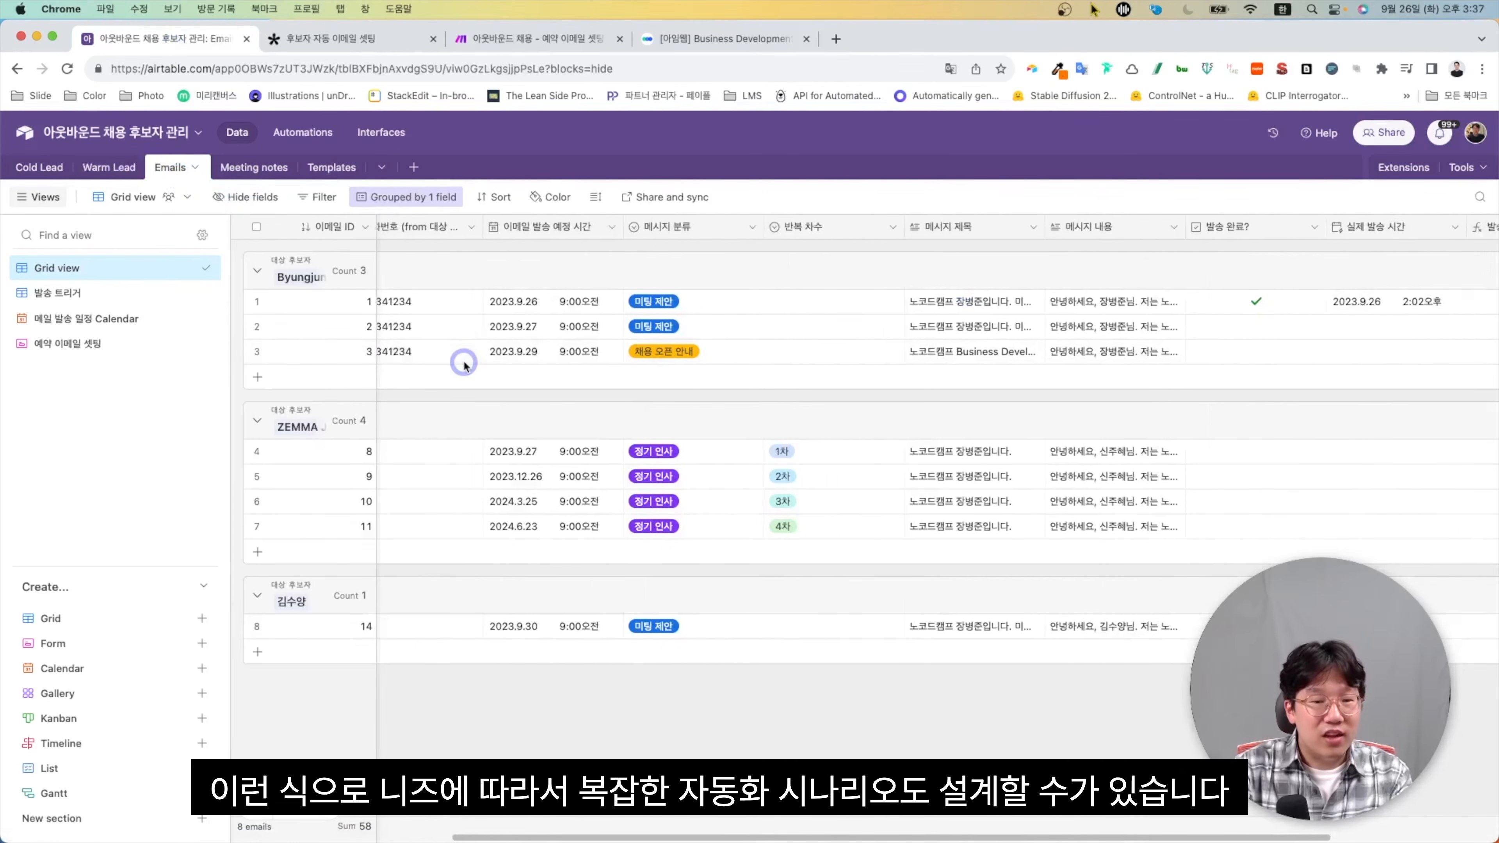
{"action": "scroll", "coordinate": [463, 365], "scroll_direction": "left", "scroll_amount": 5}
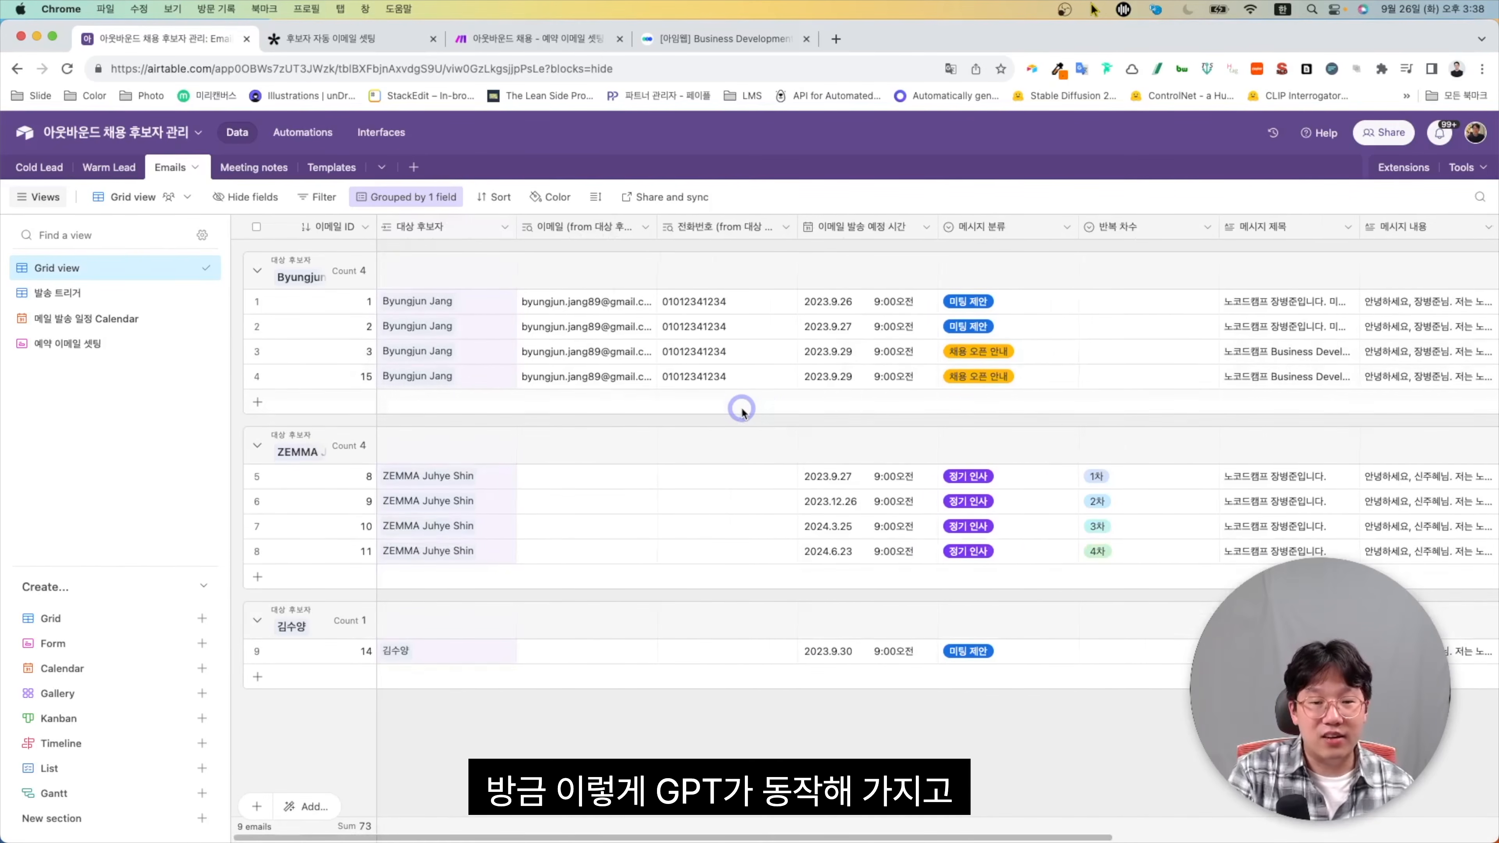
{"action": "scroll", "coordinate": [742, 410], "scroll_direction": "right", "scroll_amount": 5}
{"action": "scroll", "coordinate": [742, 410], "scroll_direction": "right", "scroll_amount": 2}
{"action": "left_click", "coordinate": [1050, 377]}
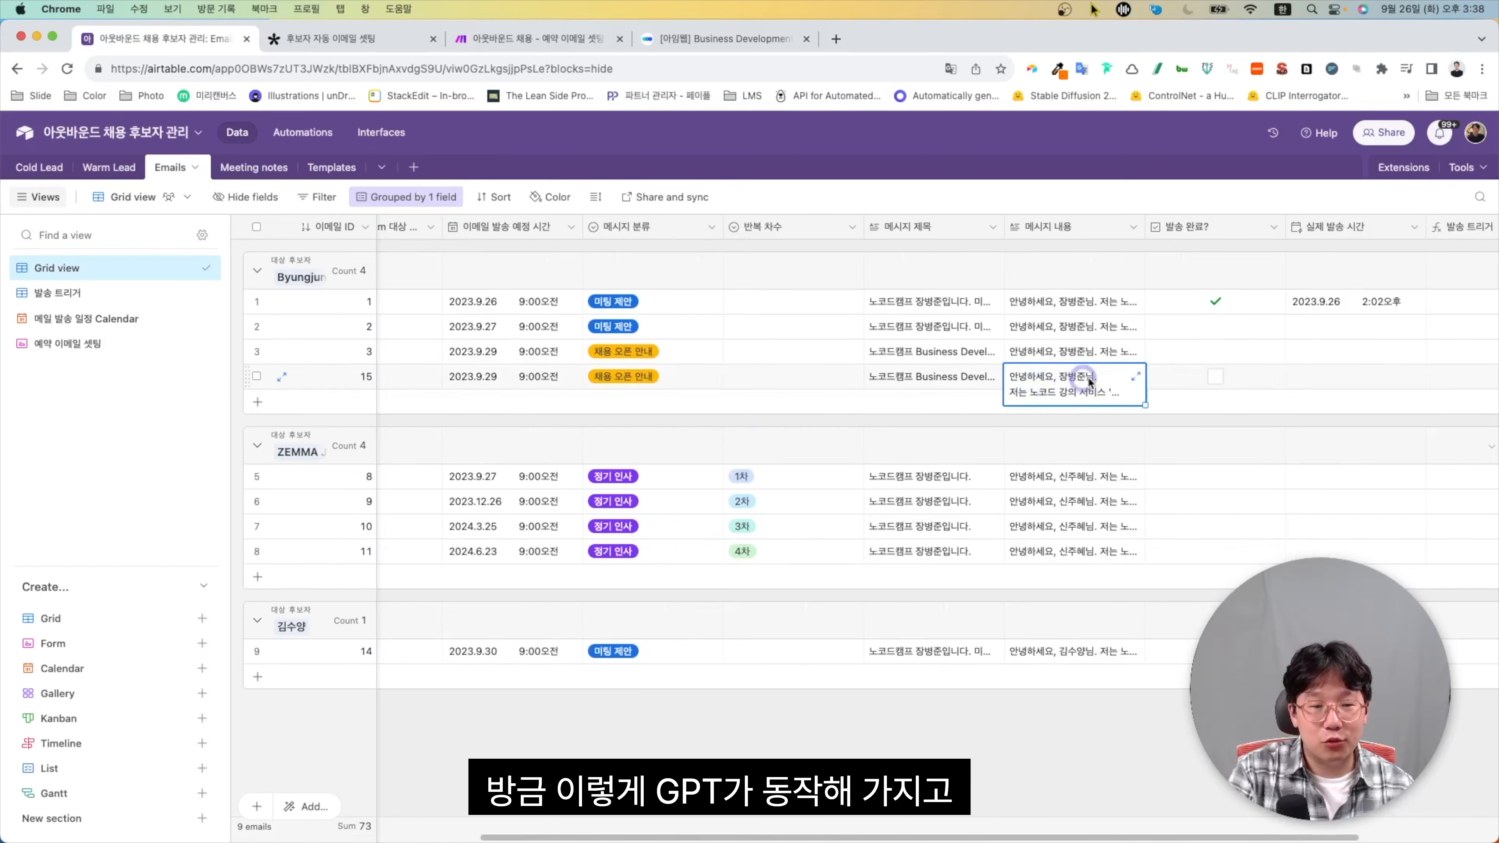
{"action": "left_click", "coordinate": [1133, 378]}
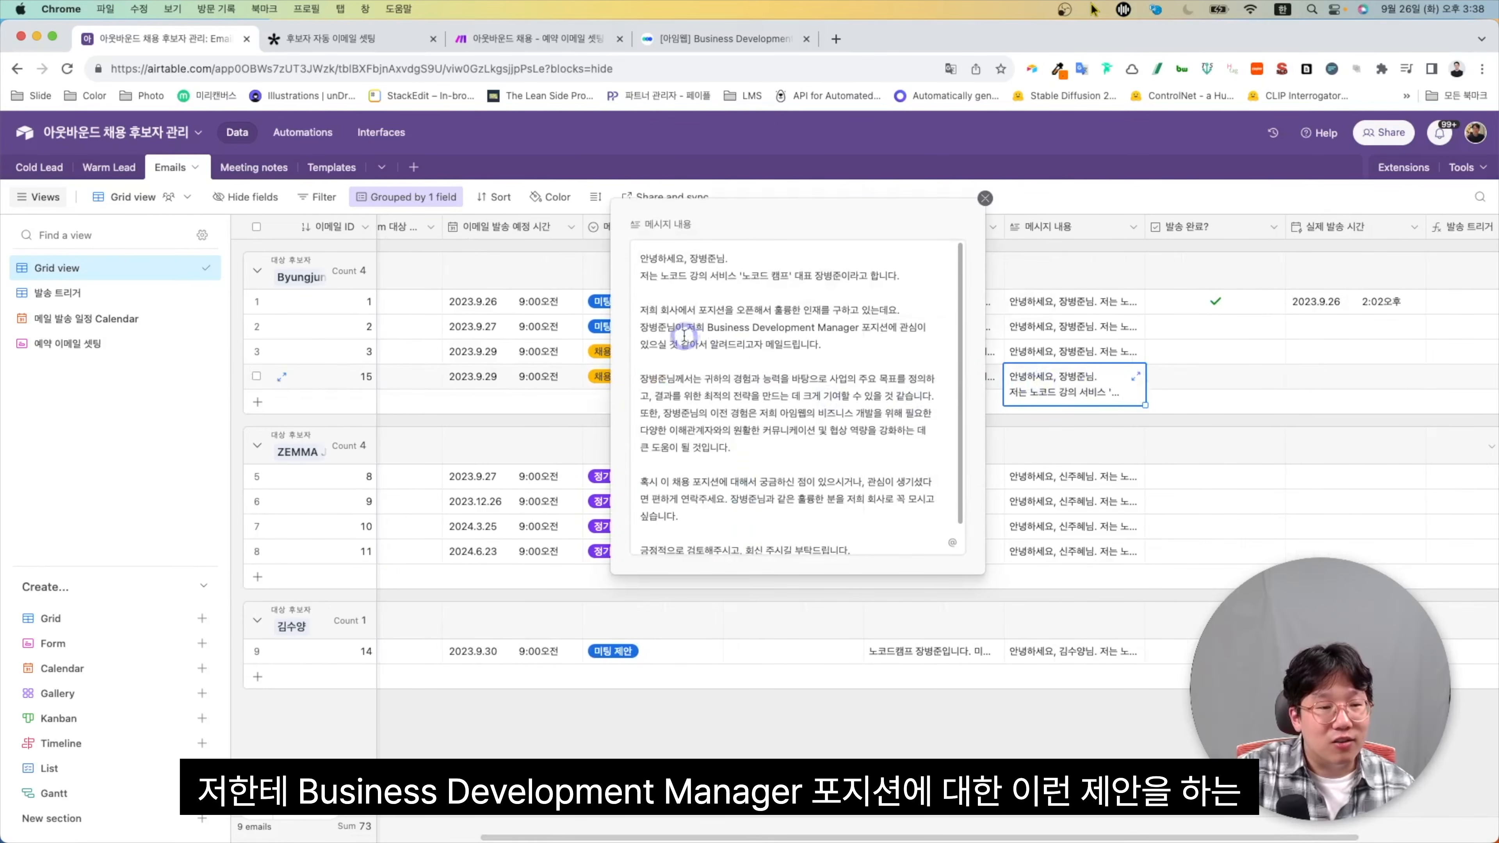
{"action": "scroll", "coordinate": [775, 333], "scroll_direction": "down", "scroll_amount": 2}
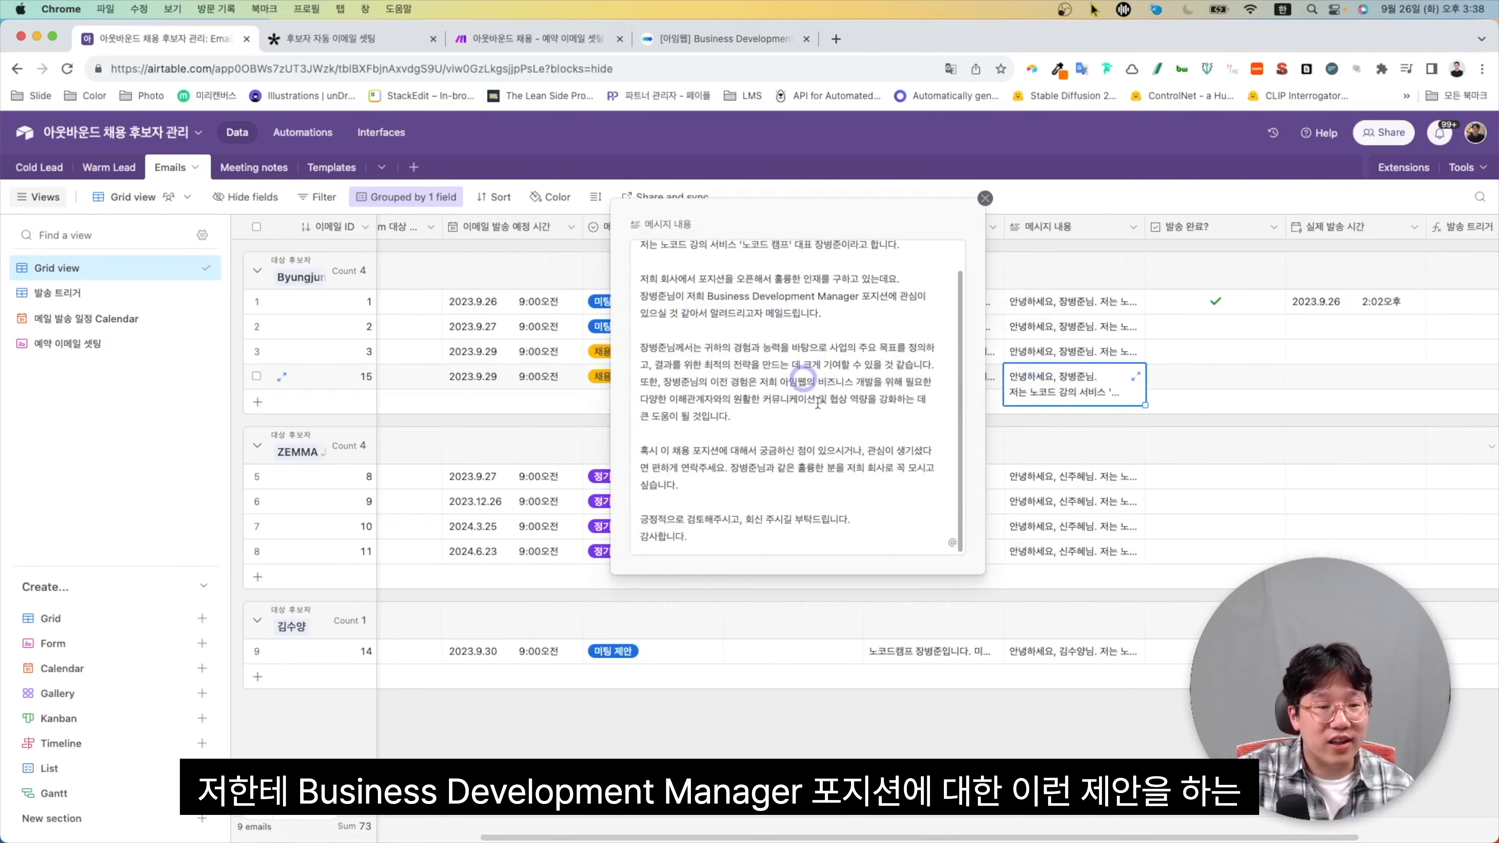
{"action": "left_click", "coordinate": [984, 199]}
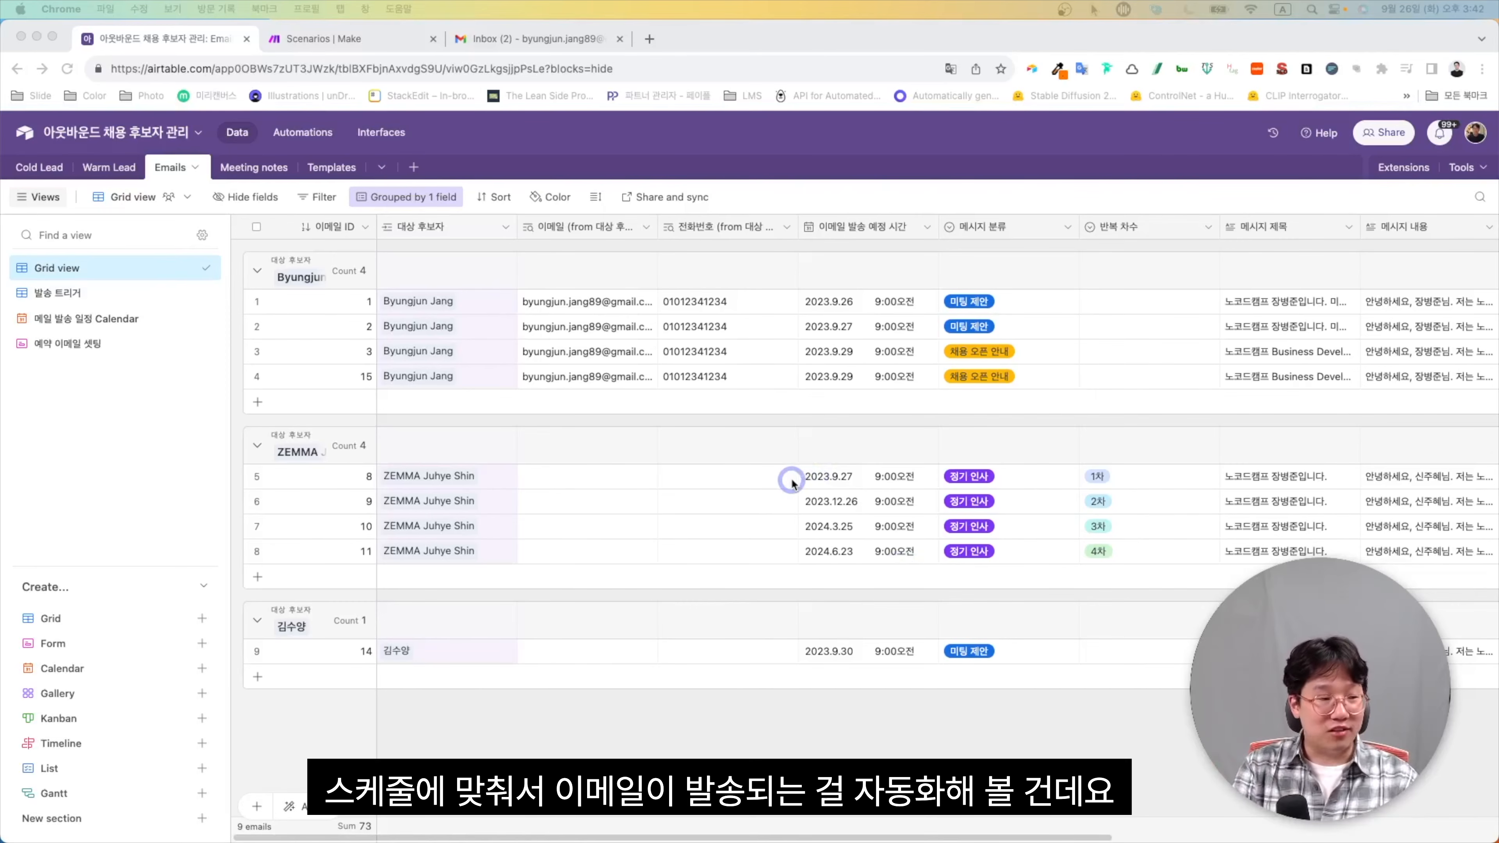
{"action": "scroll", "coordinate": [791, 483], "scroll_direction": "right", "scroll_amount": 5}
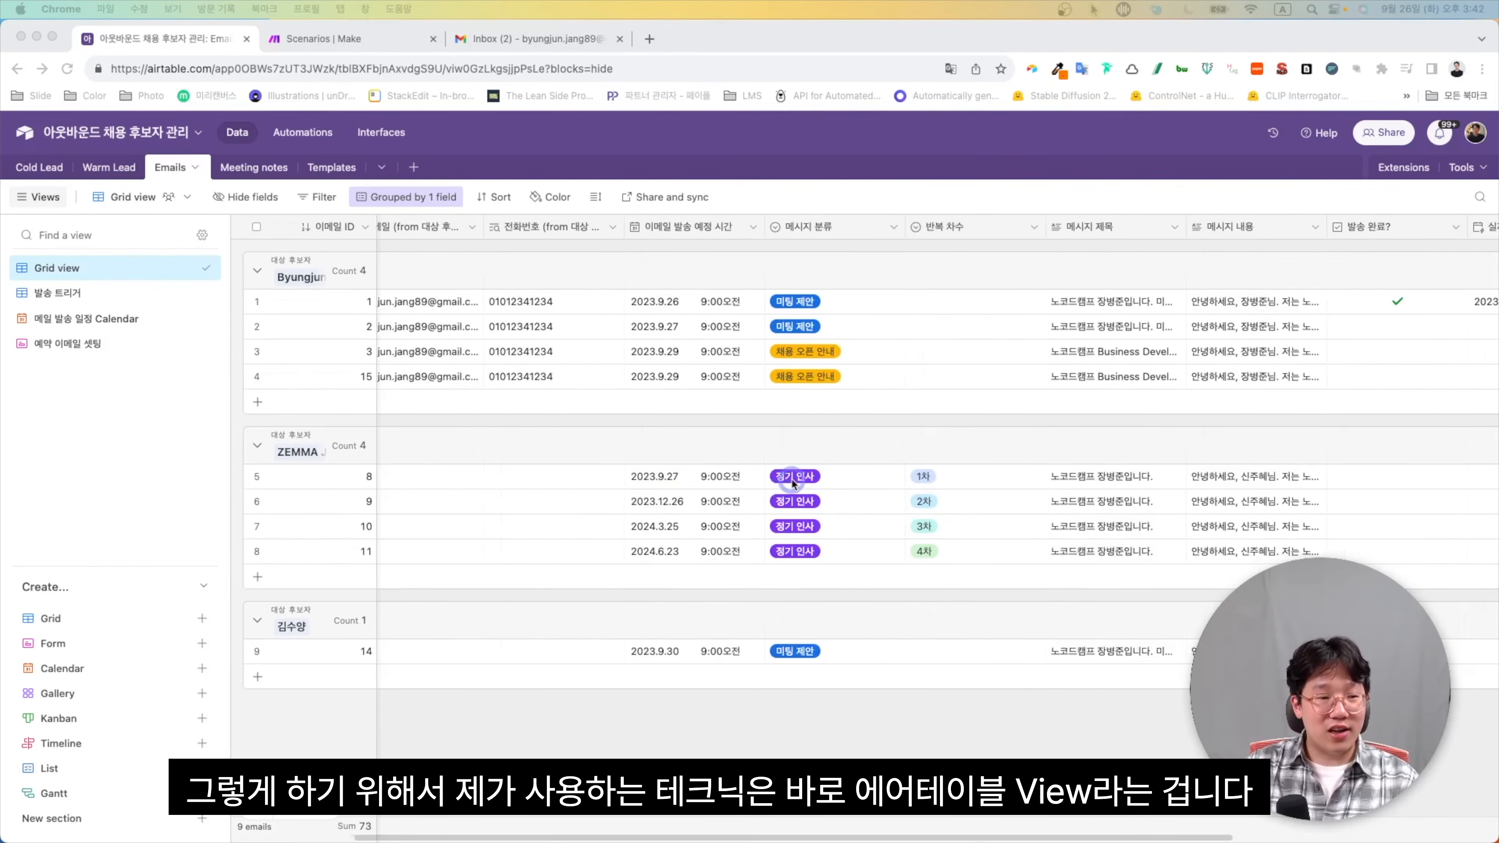
{"action": "scroll", "coordinate": [792, 483], "scroll_direction": "right", "scroll_amount": 4}
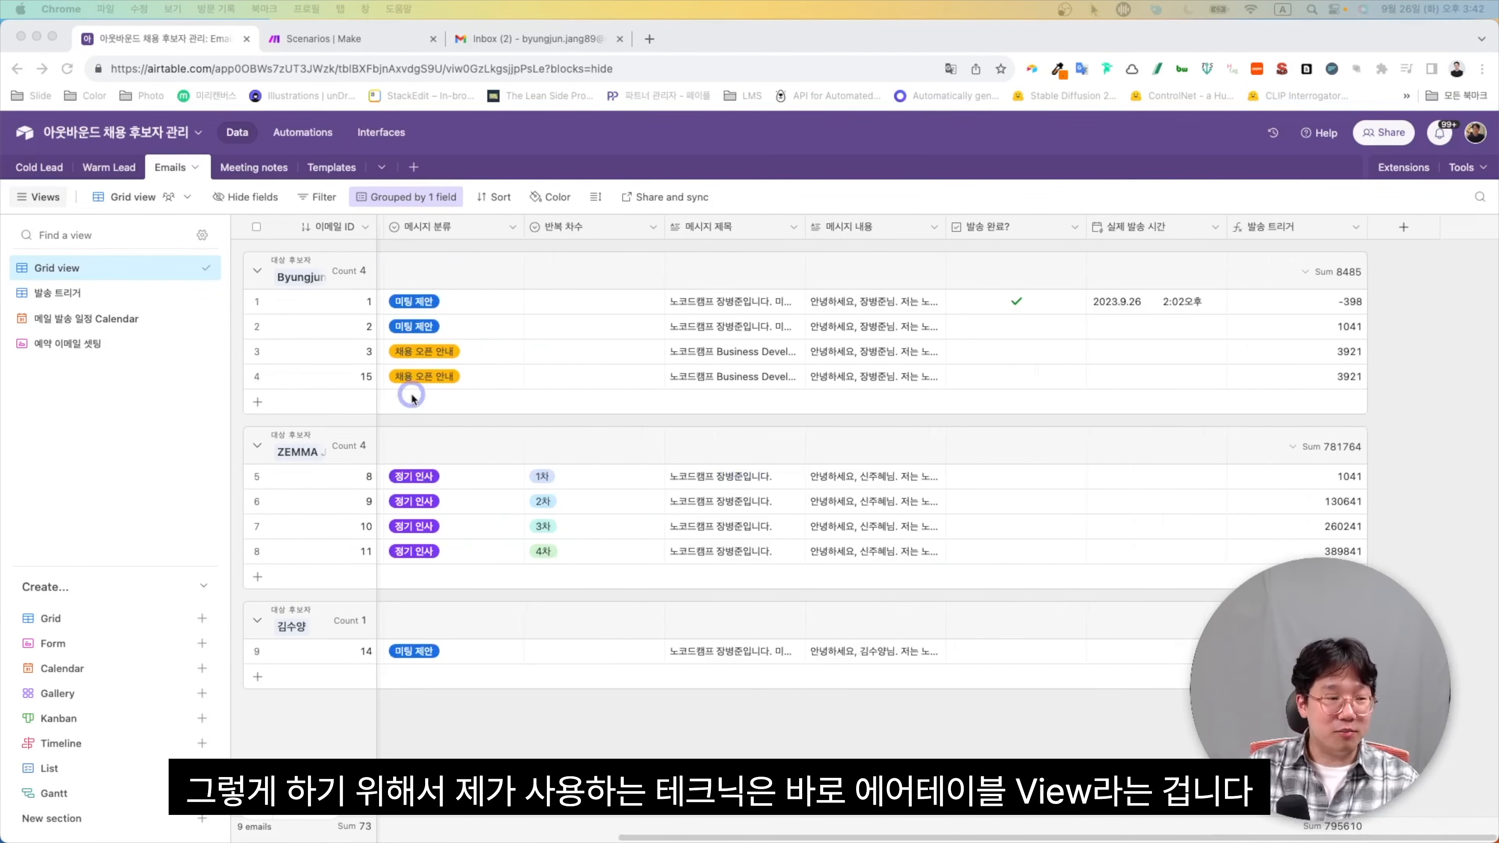
{"action": "left_click", "coordinate": [79, 290]}
{"action": "left_click", "coordinate": [105, 298]}
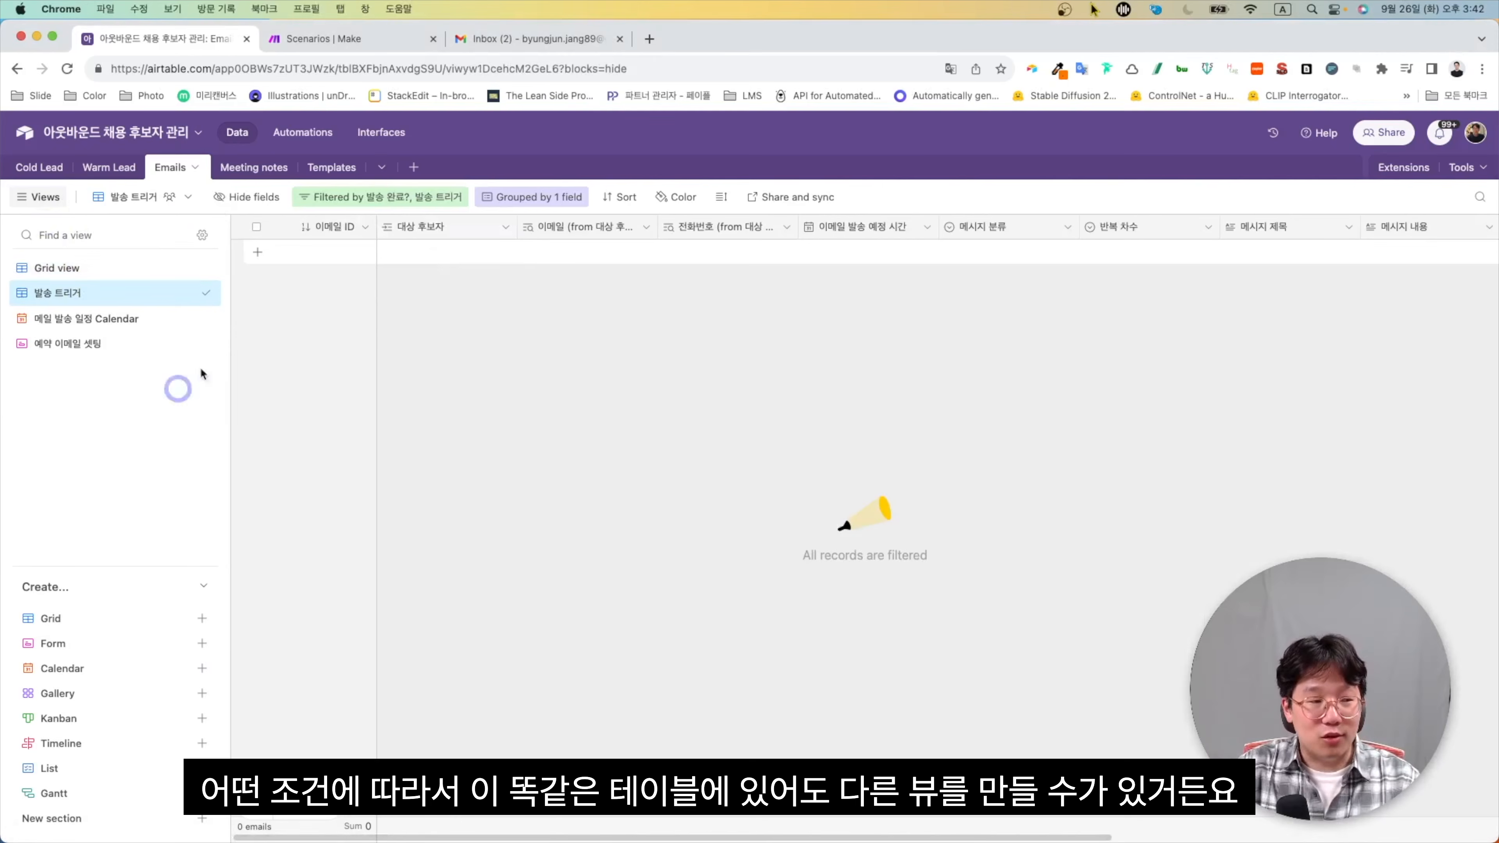
{"action": "left_click", "coordinate": [401, 204]}
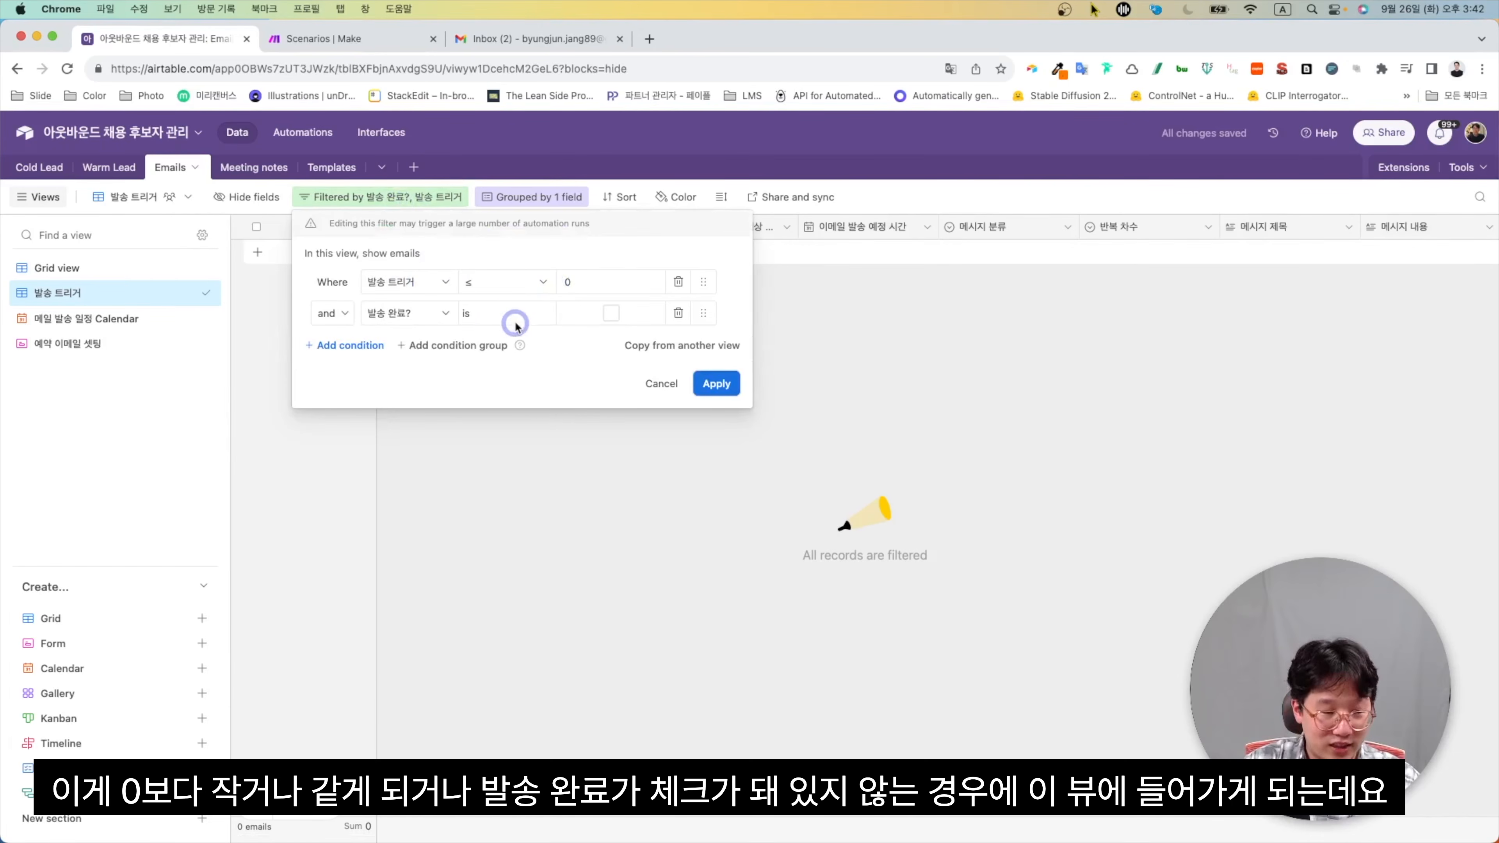
{"action": "left_click", "coordinate": [828, 329]}
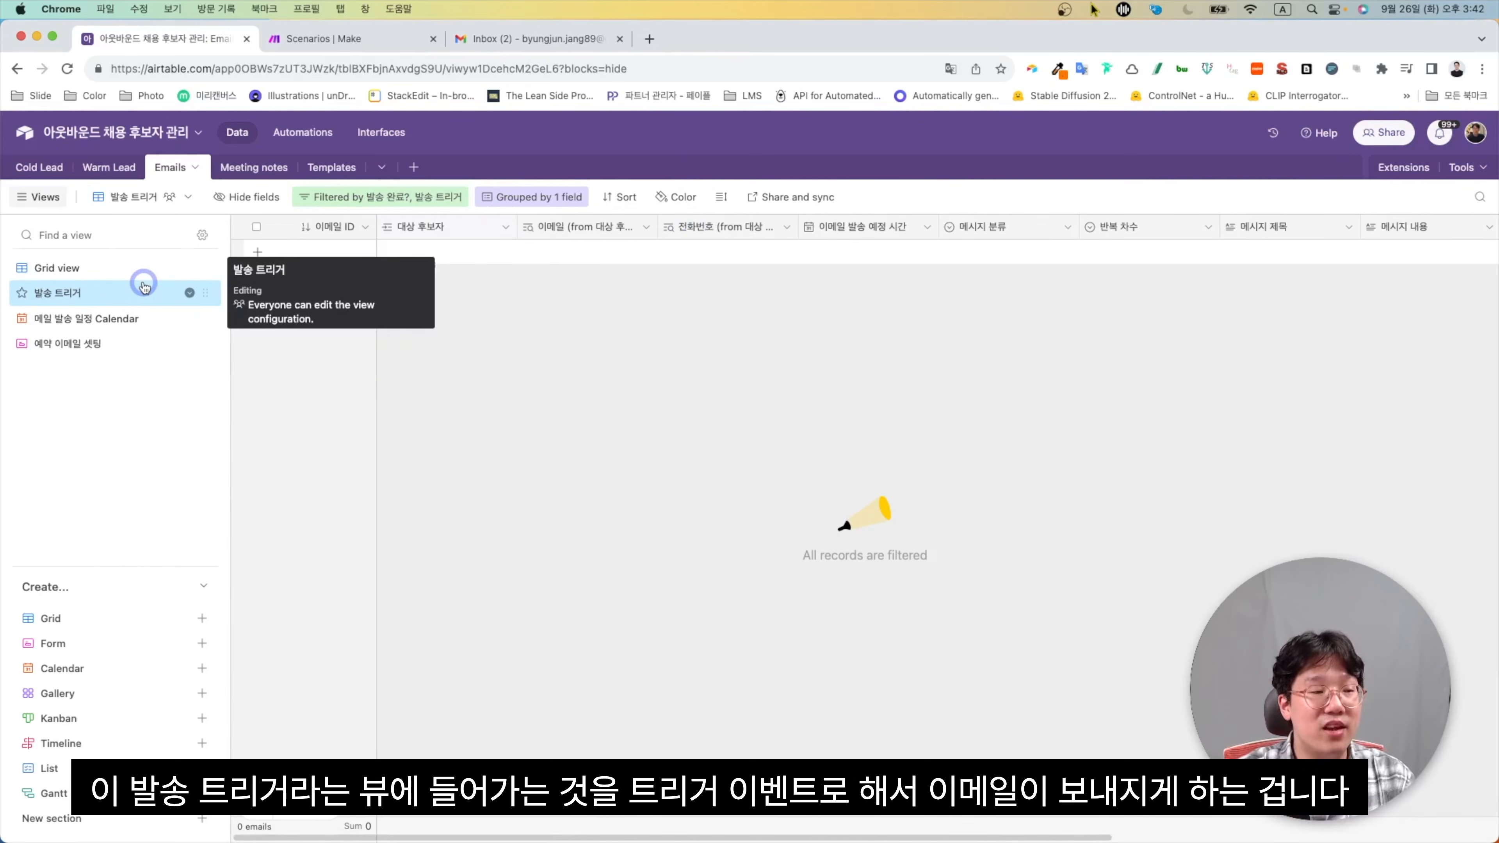
{"action": "left_click", "coordinate": [144, 268]}
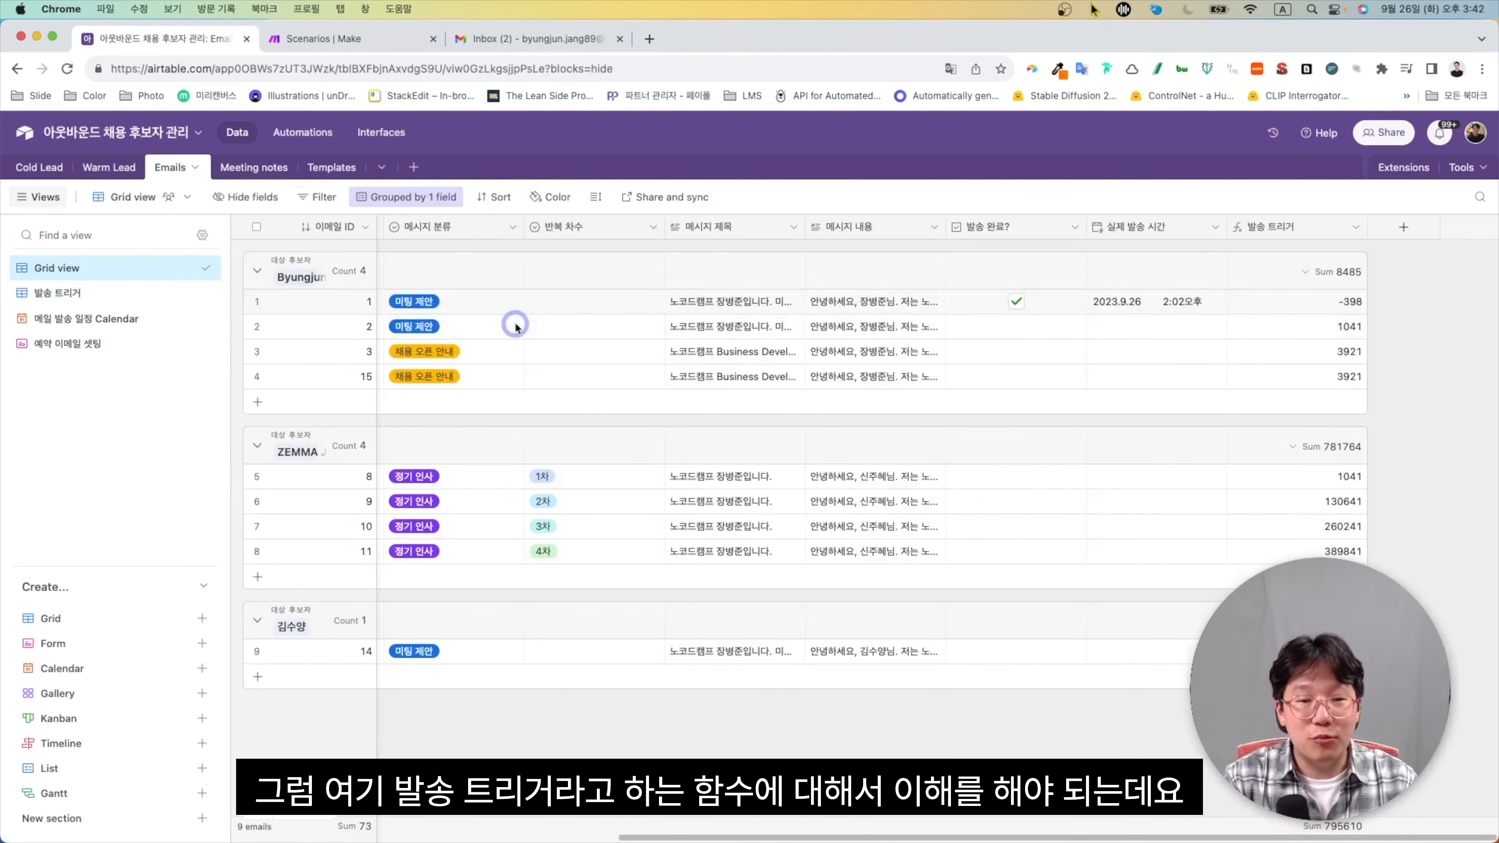
Check and save the 발송 트리거 DATETIME_DIFF-to-NOW() minutes formula, then open the 발송 트리거 view
{"action": "left_click", "coordinate": [1356, 227]}
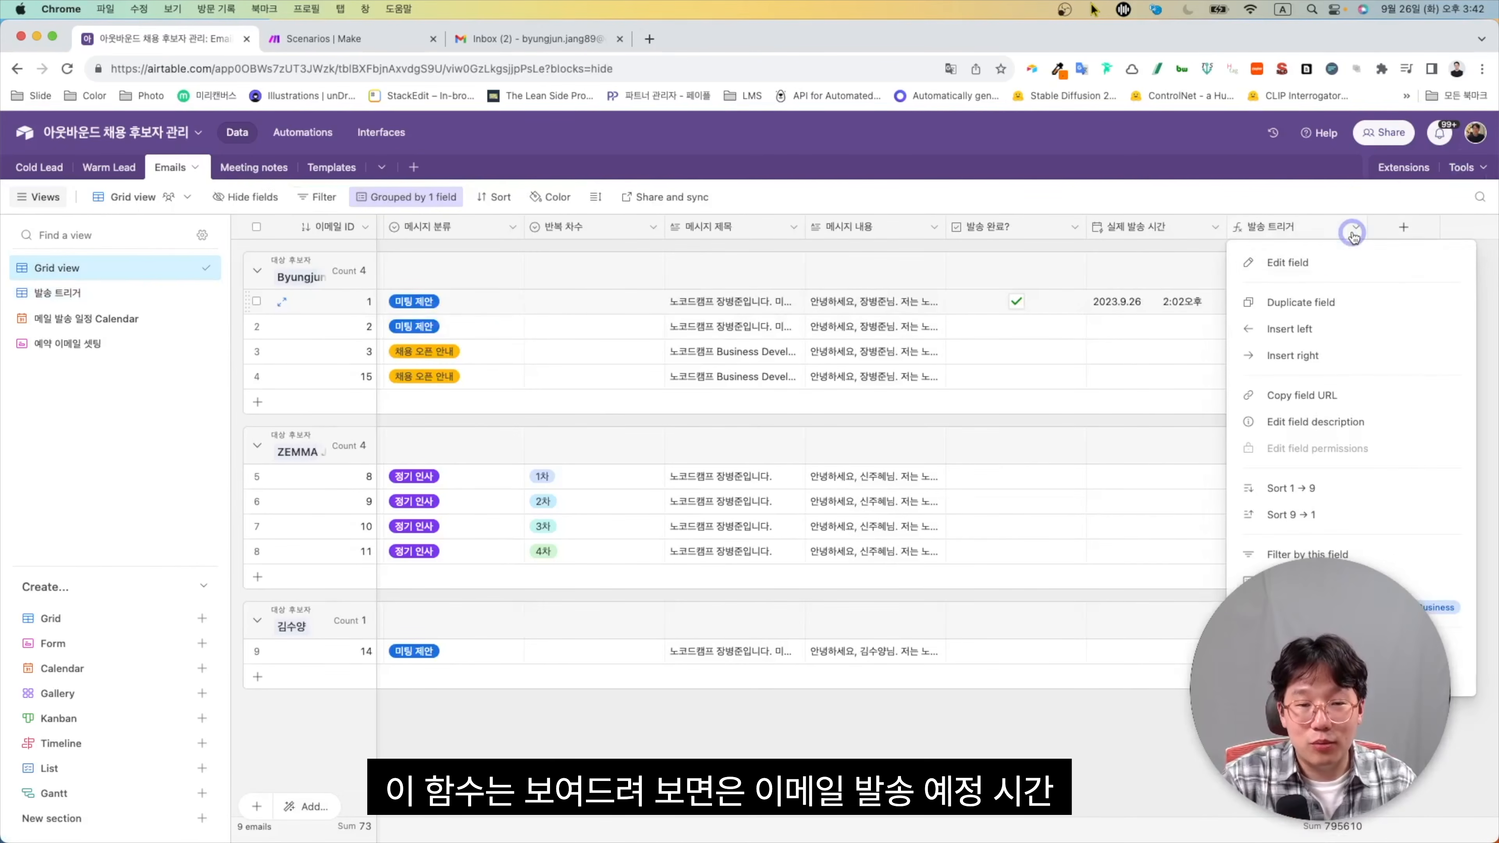
{"action": "left_click", "coordinate": [1332, 264]}
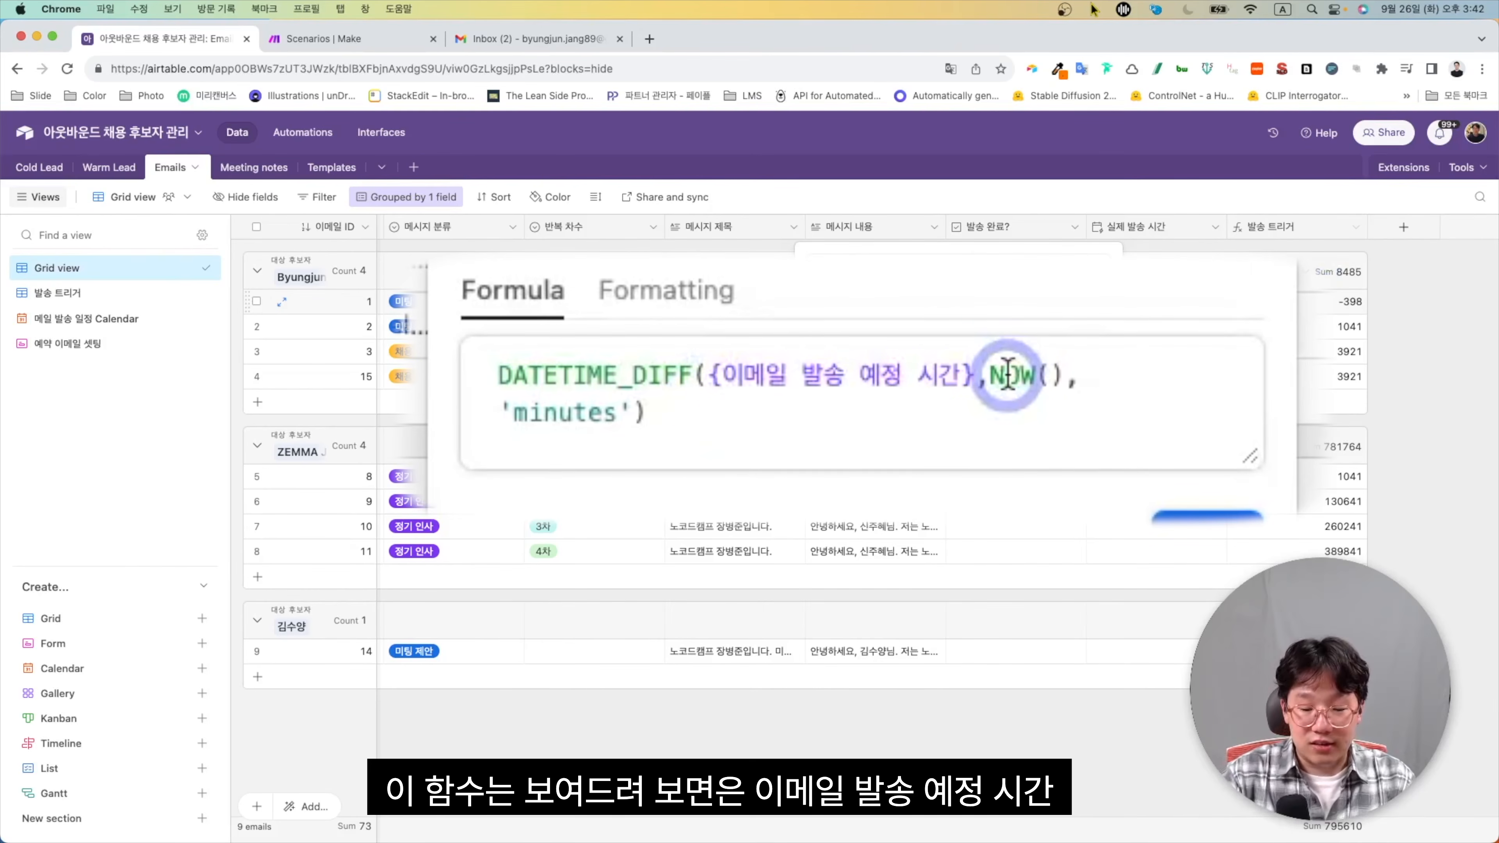
{"action": "scroll", "coordinate": [938, 384], "scroll_direction": "left", "scroll_amount": 5}
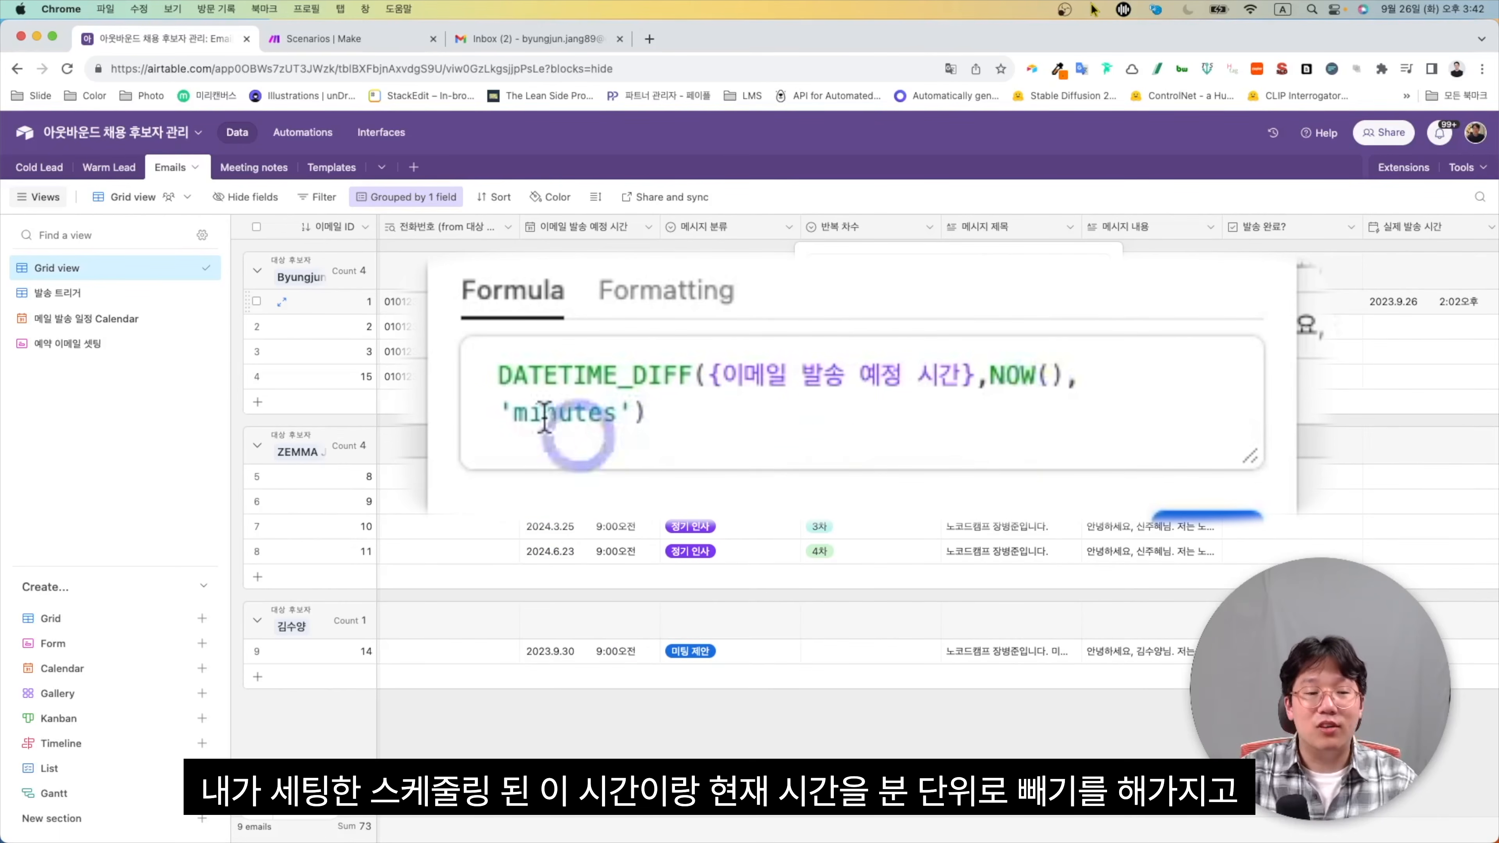
{"action": "scroll", "coordinate": [1396, 466], "scroll_direction": "right", "scroll_amount": 3}
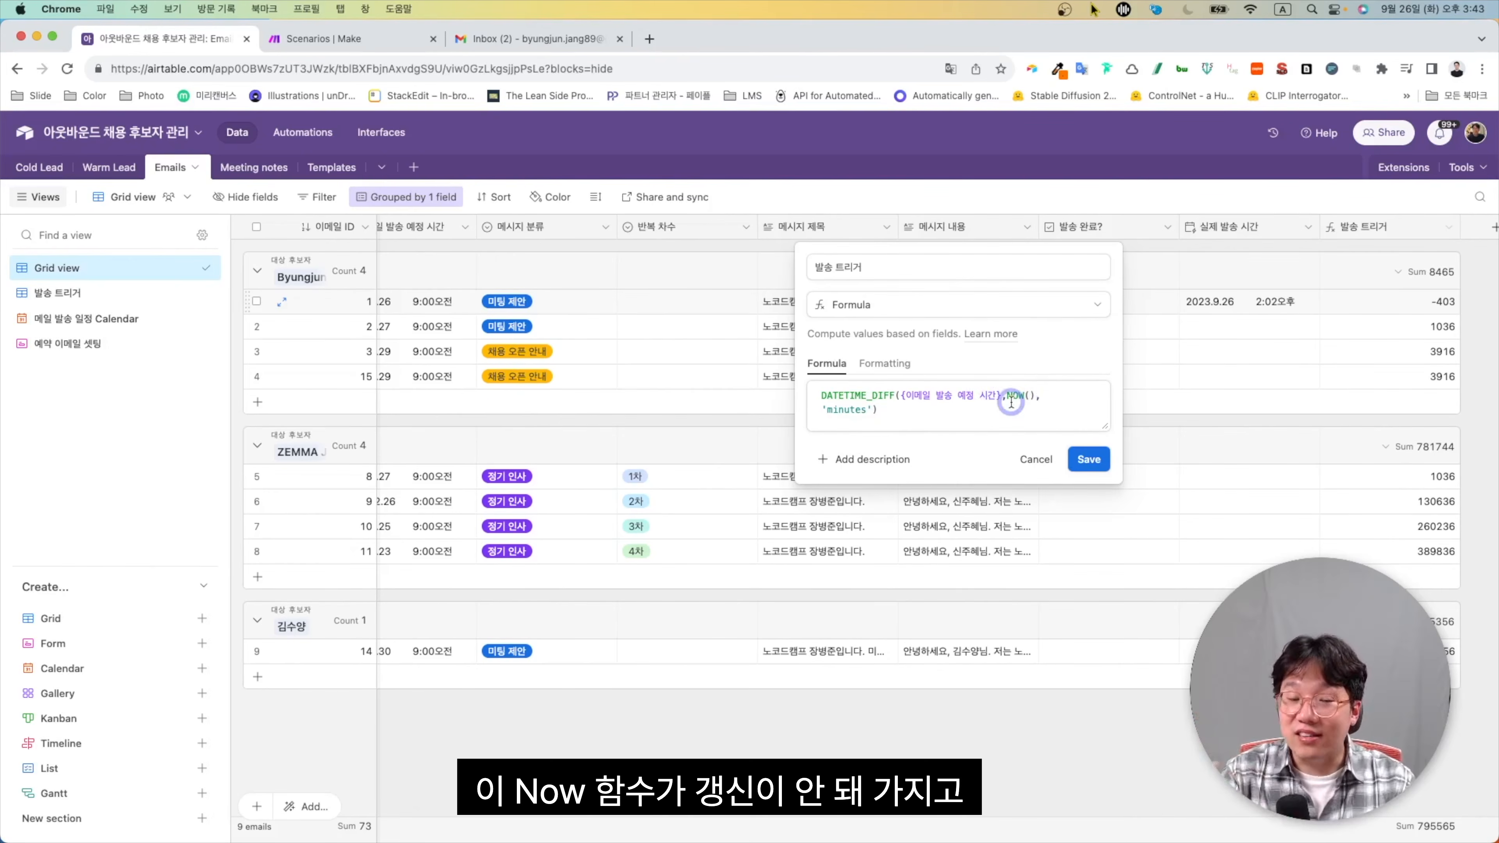
{"action": "left_click", "coordinate": [1088, 461]}
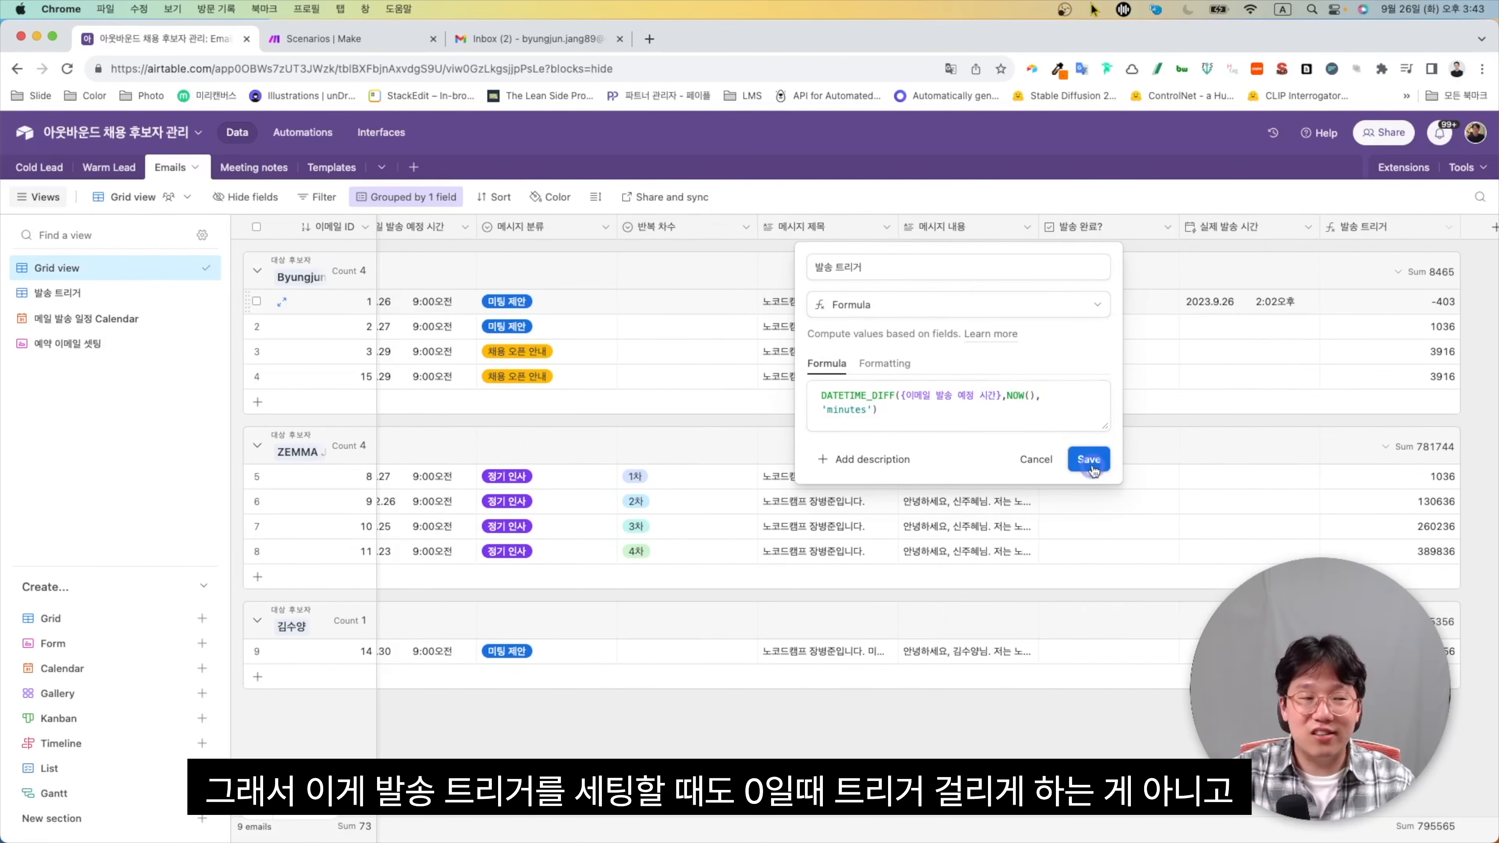
{"action": "left_click", "coordinate": [128, 293]}
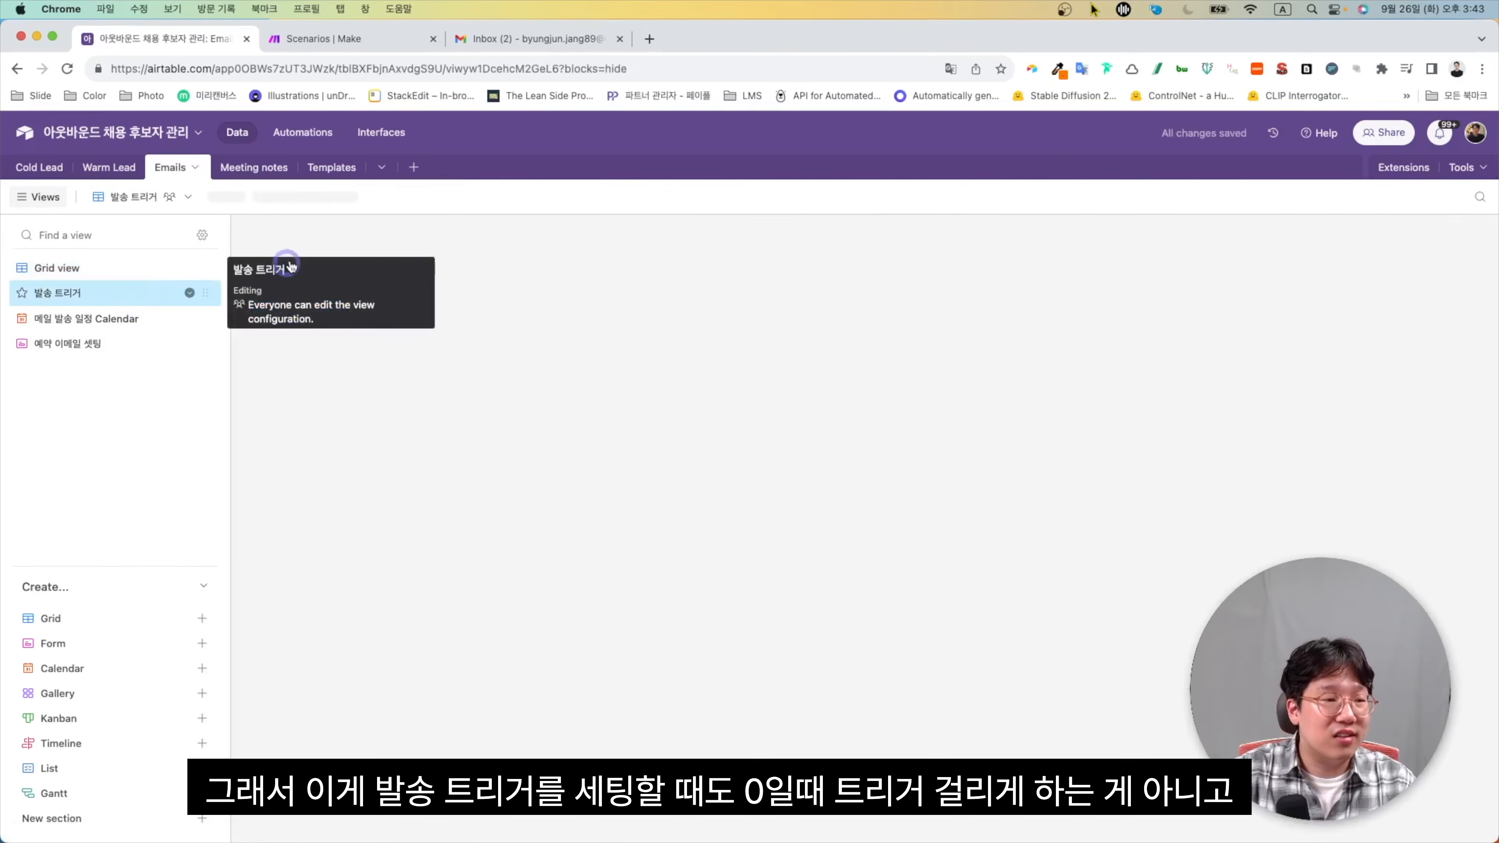
{"action": "left_click", "coordinate": [386, 197]}
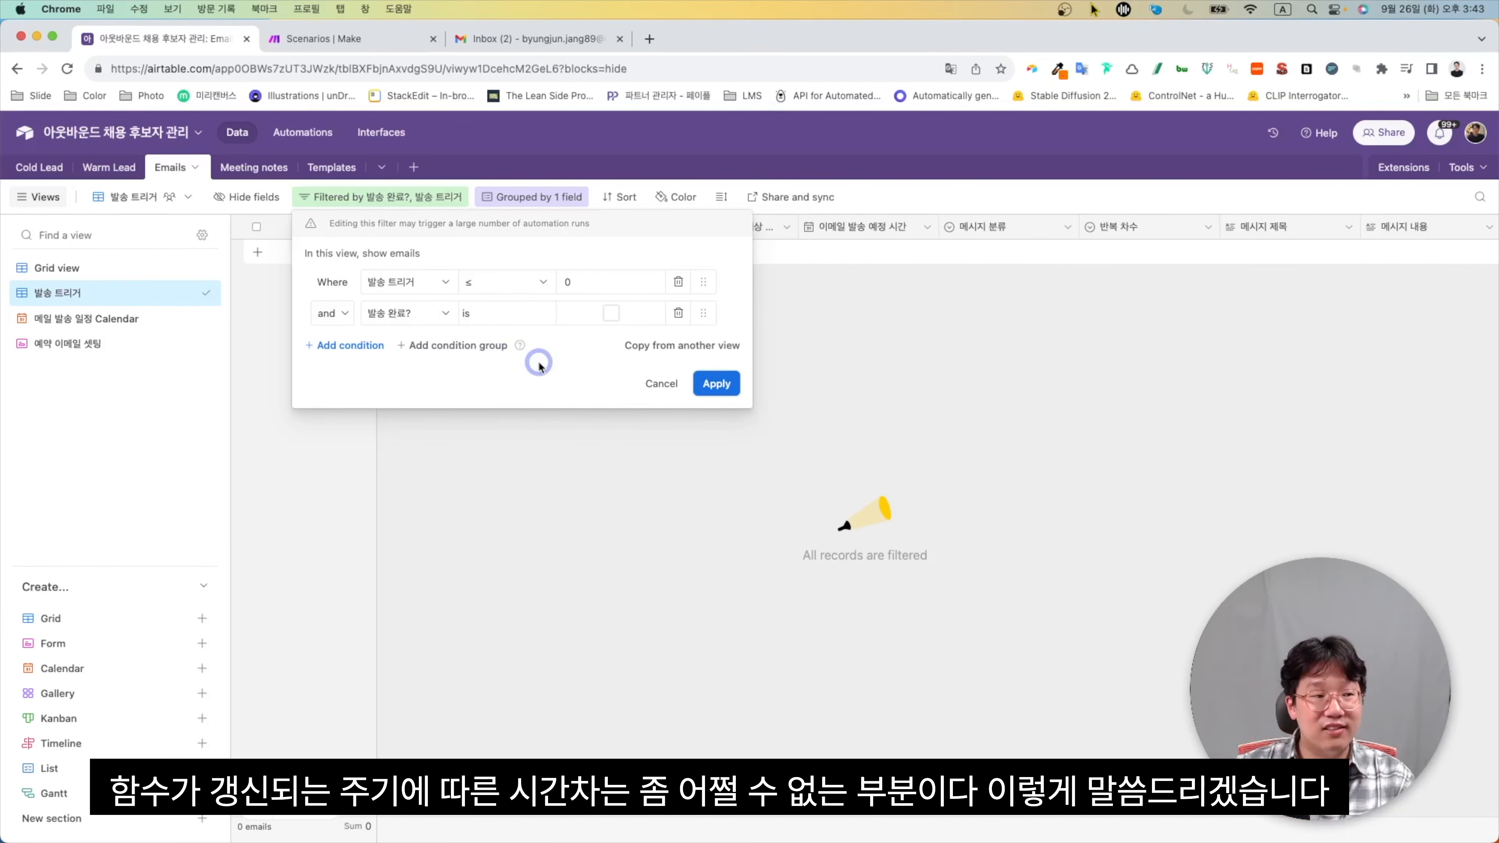
{"action": "left_click", "coordinate": [522, 463]}
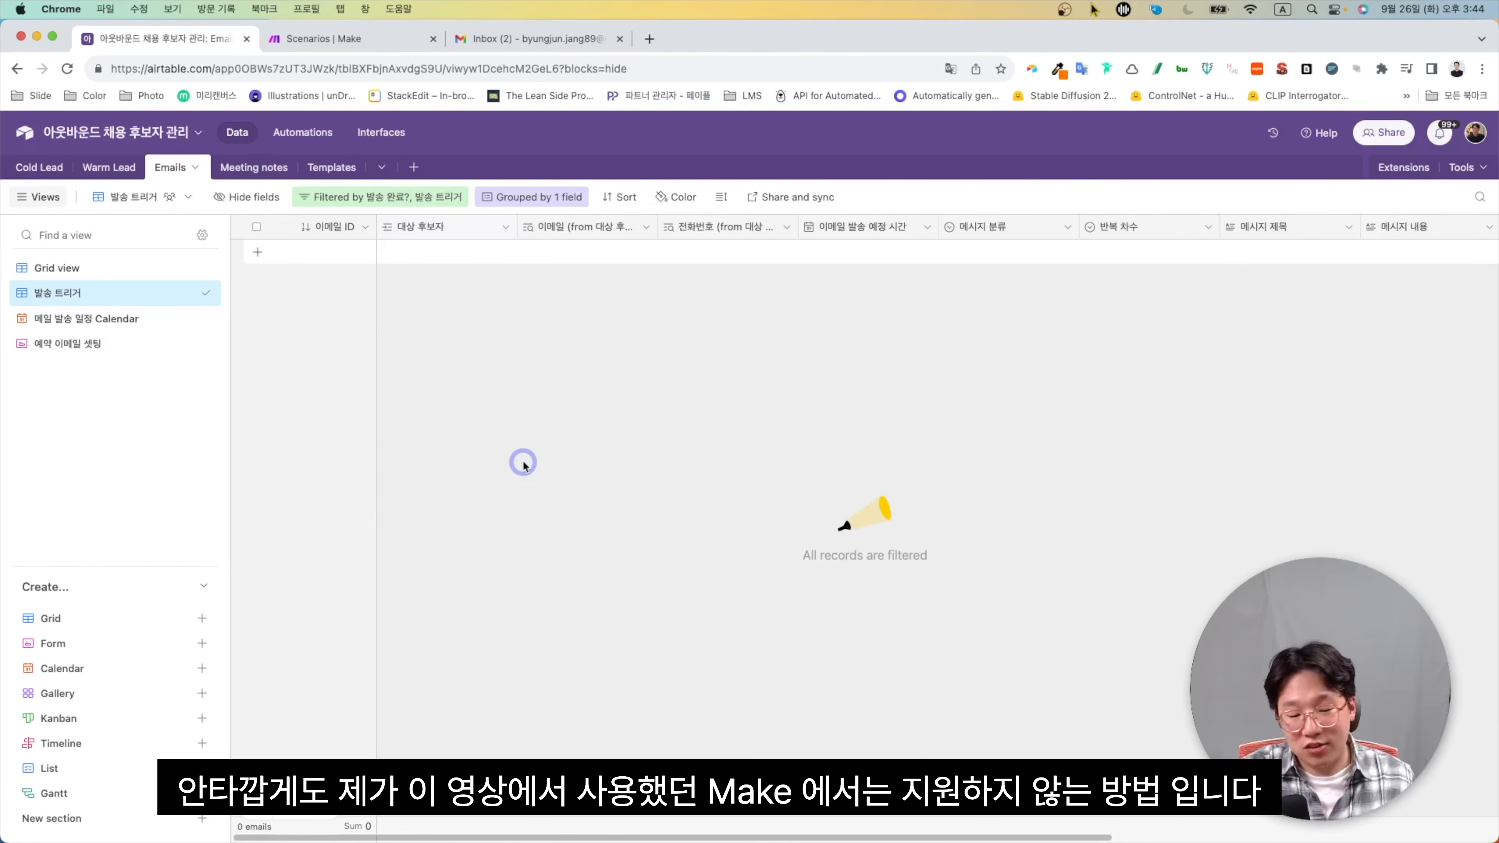
Inspect the automation's enters-view trigger, Gmail send-email action, and 발송 완료? record update
{"action": "left_click", "coordinate": [288, 137]}
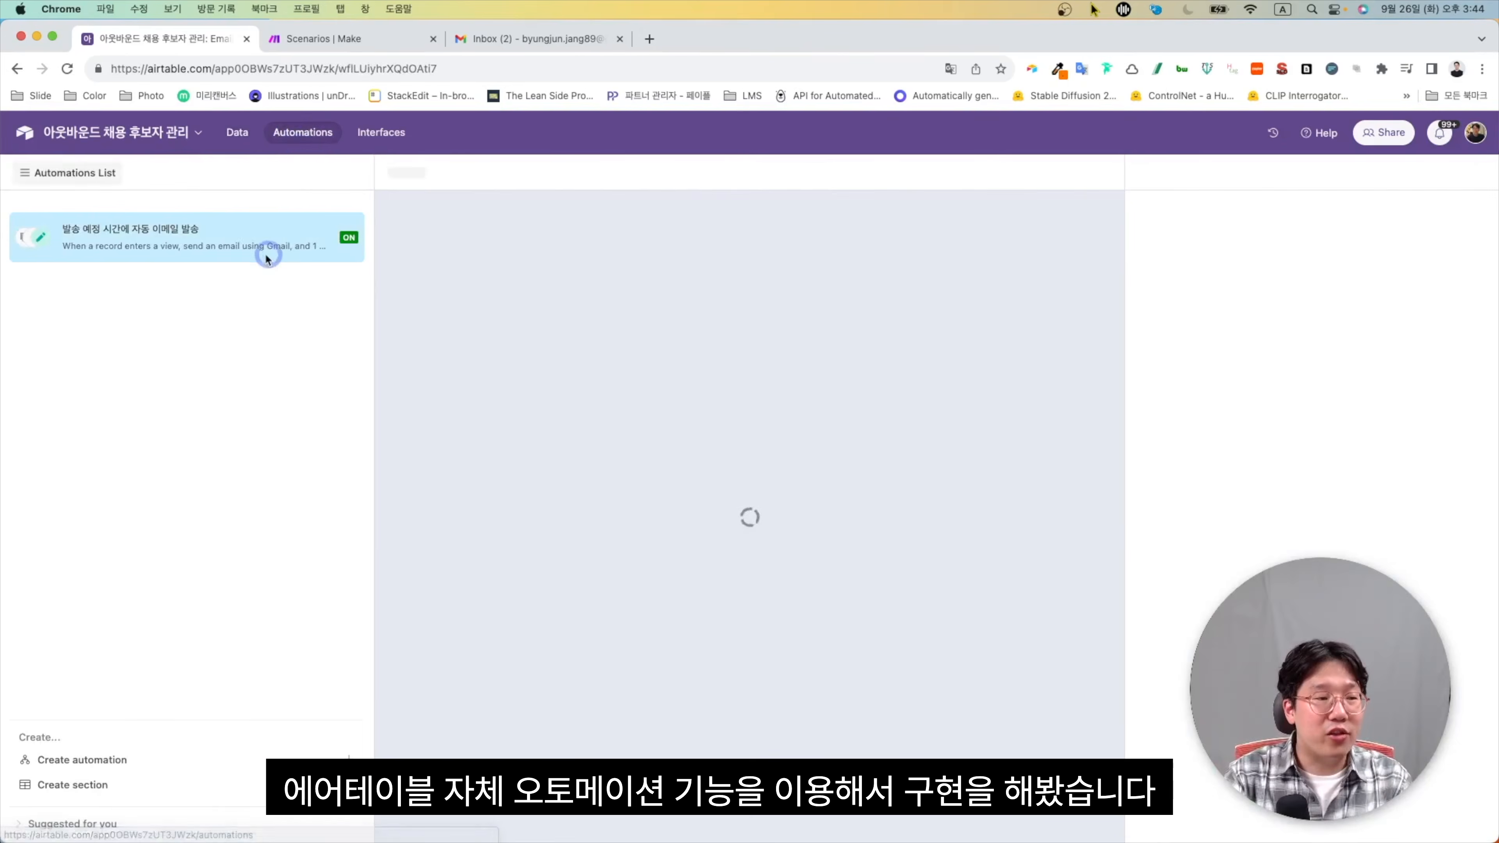
{"action": "left_click", "coordinate": [265, 257]}
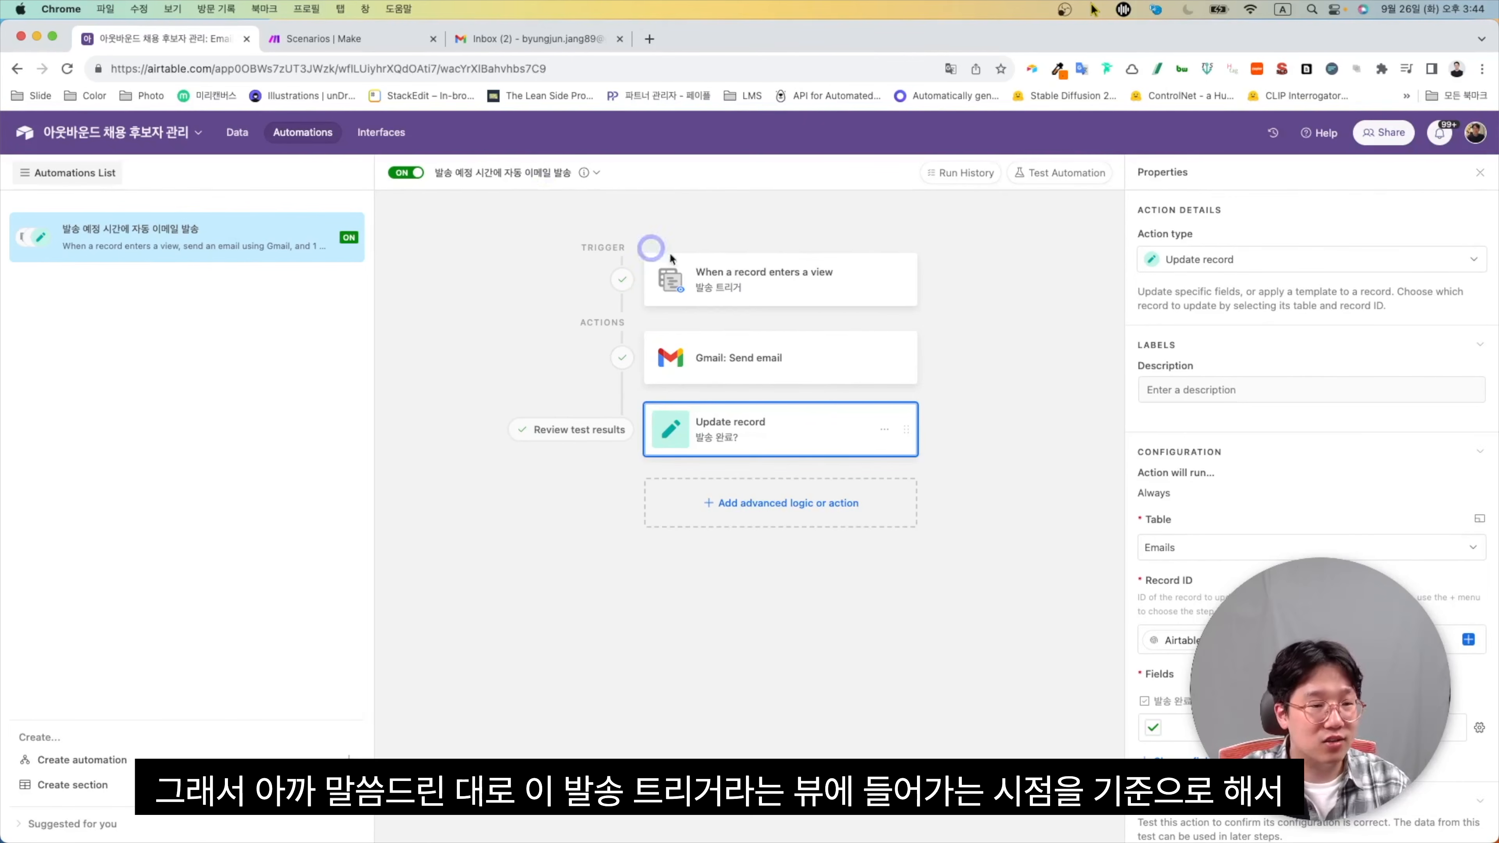
{"action": "left_click", "coordinate": [719, 277]}
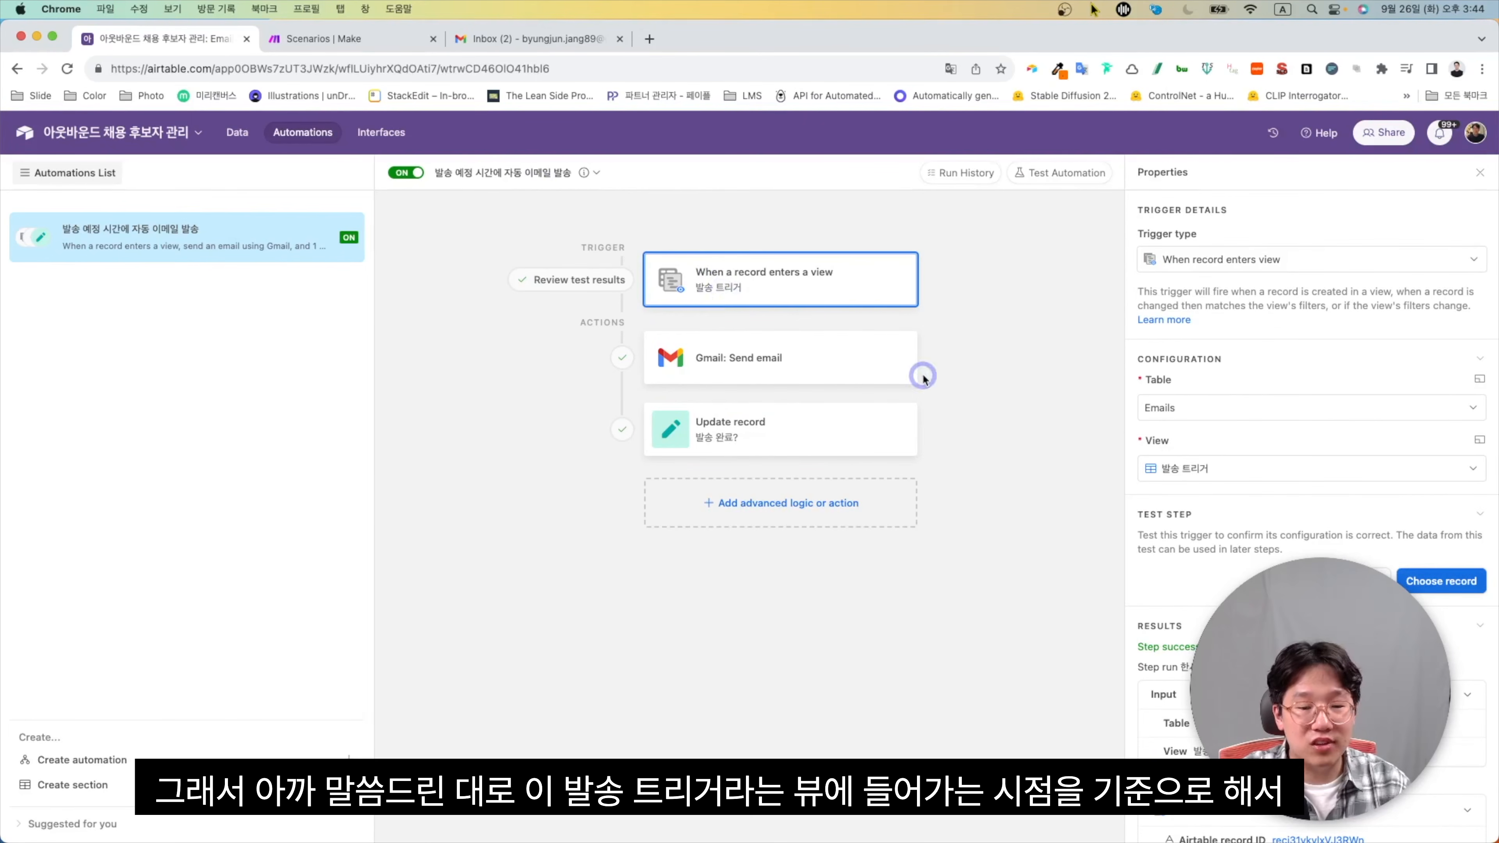
{"action": "scroll", "coordinate": [1167, 455], "scroll_direction": "down", "scroll_amount": 3}
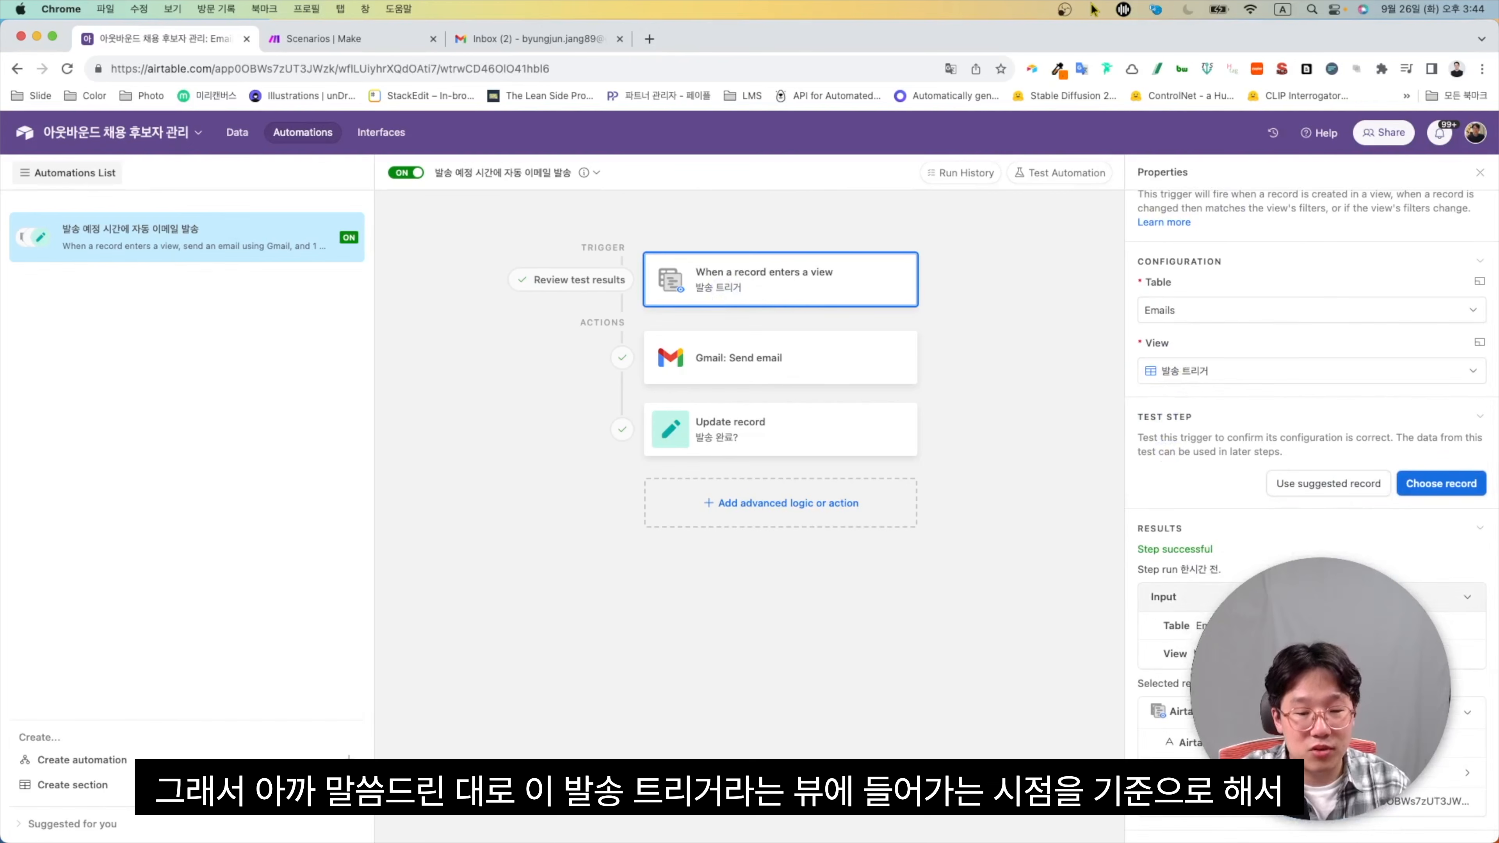
{"action": "left_click", "coordinate": [833, 379]}
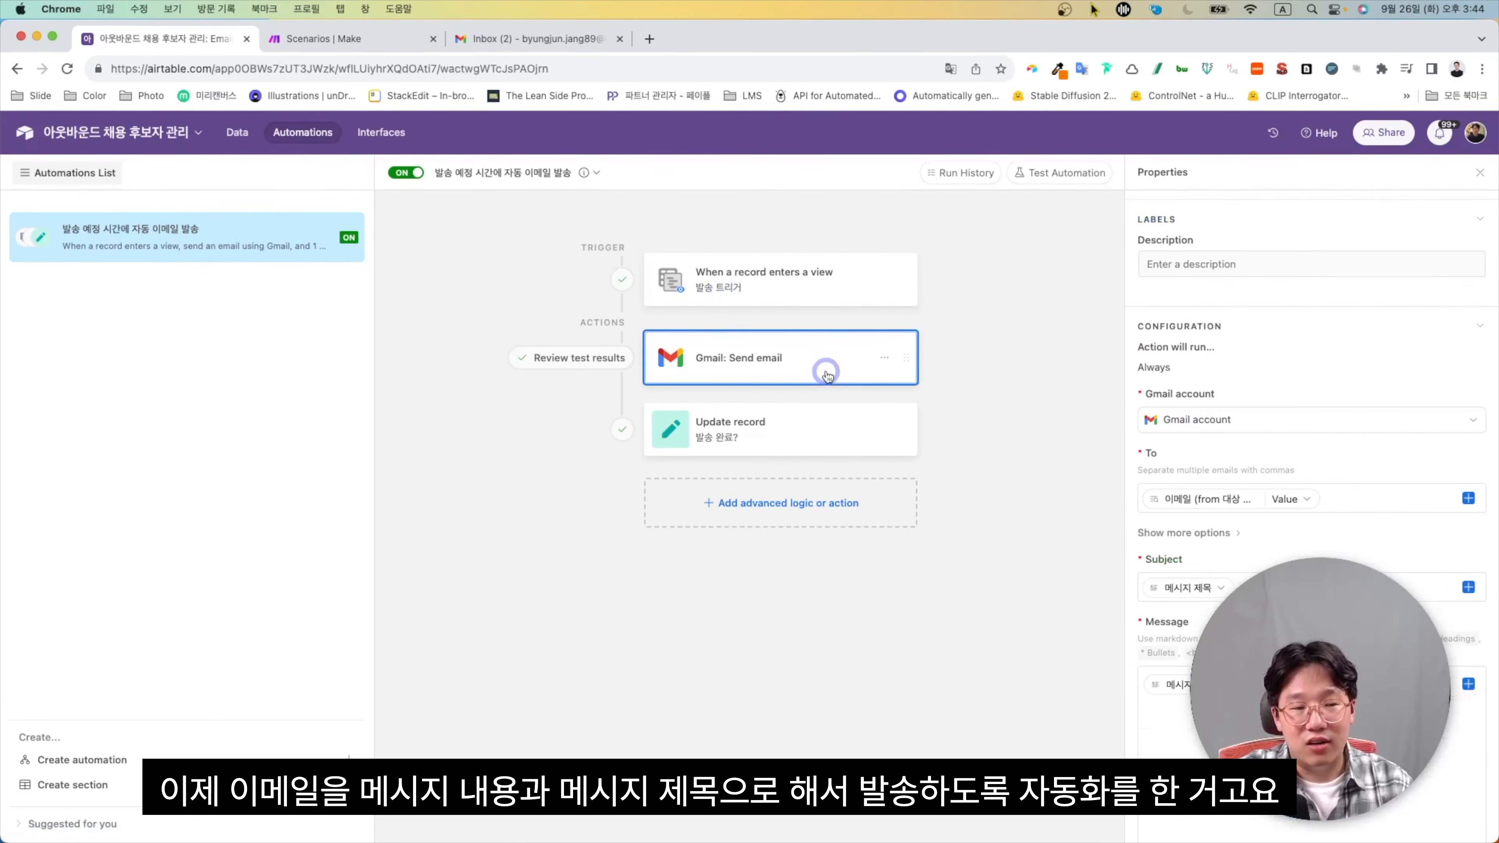
{"action": "scroll", "coordinate": [1215, 479], "scroll_direction": "down", "scroll_amount": 4}
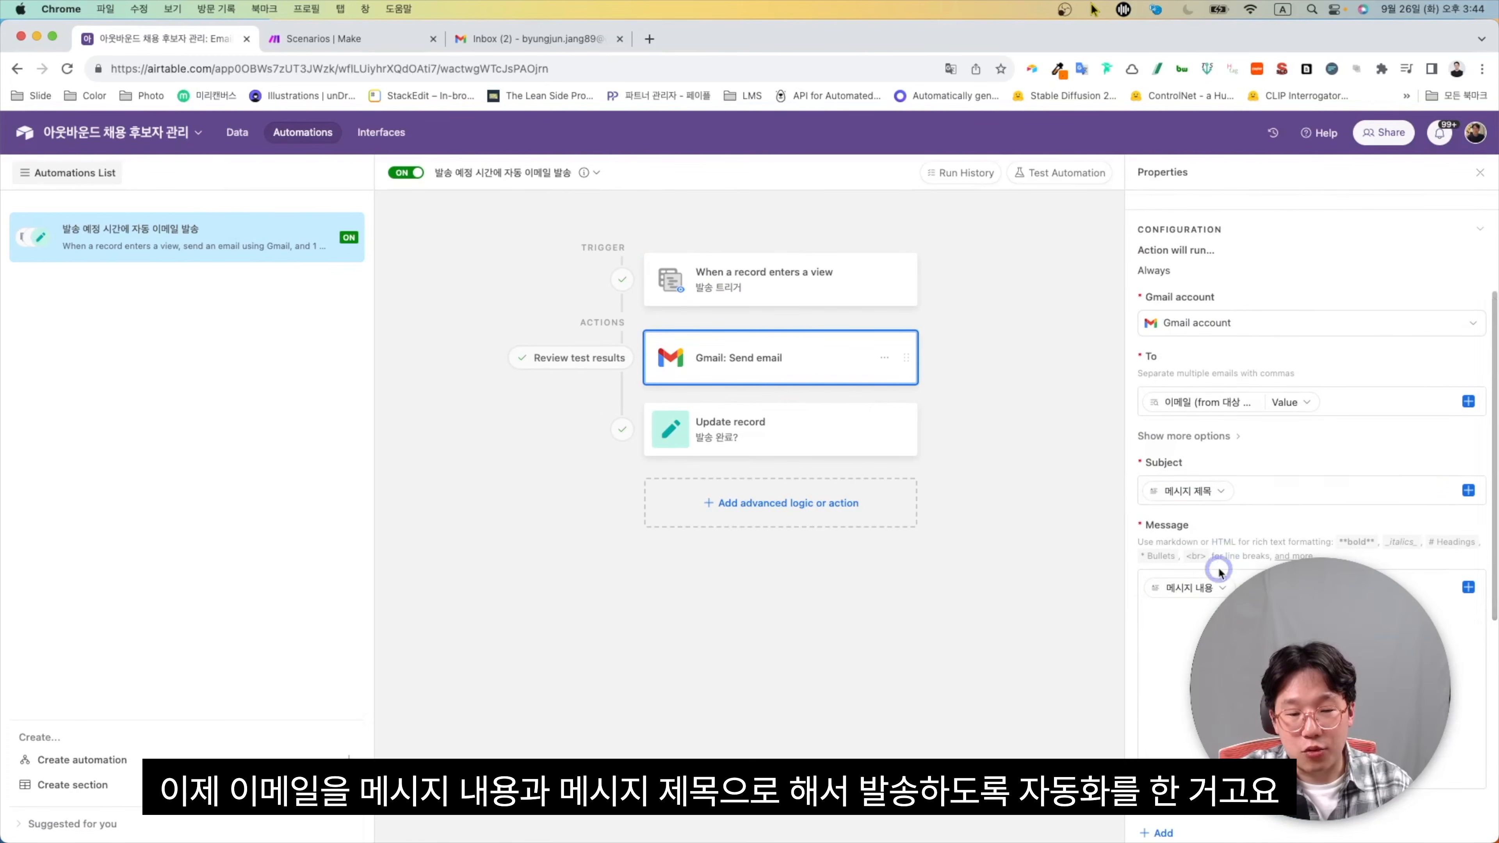
{"action": "scroll", "coordinate": [1259, 508], "scroll_direction": "down", "scroll_amount": 7}
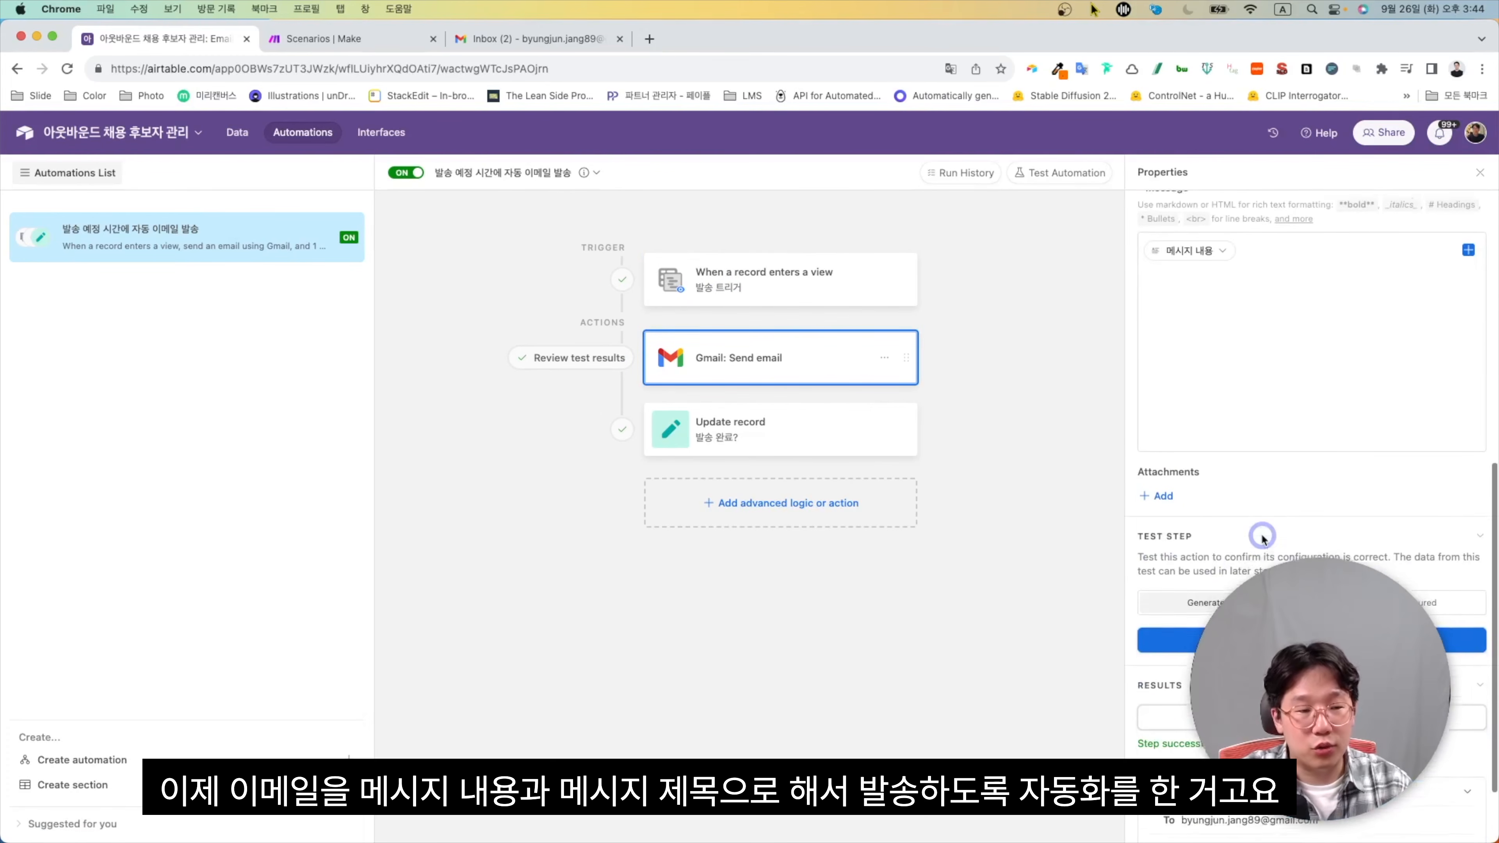
{"action": "left_click", "coordinate": [789, 433]}
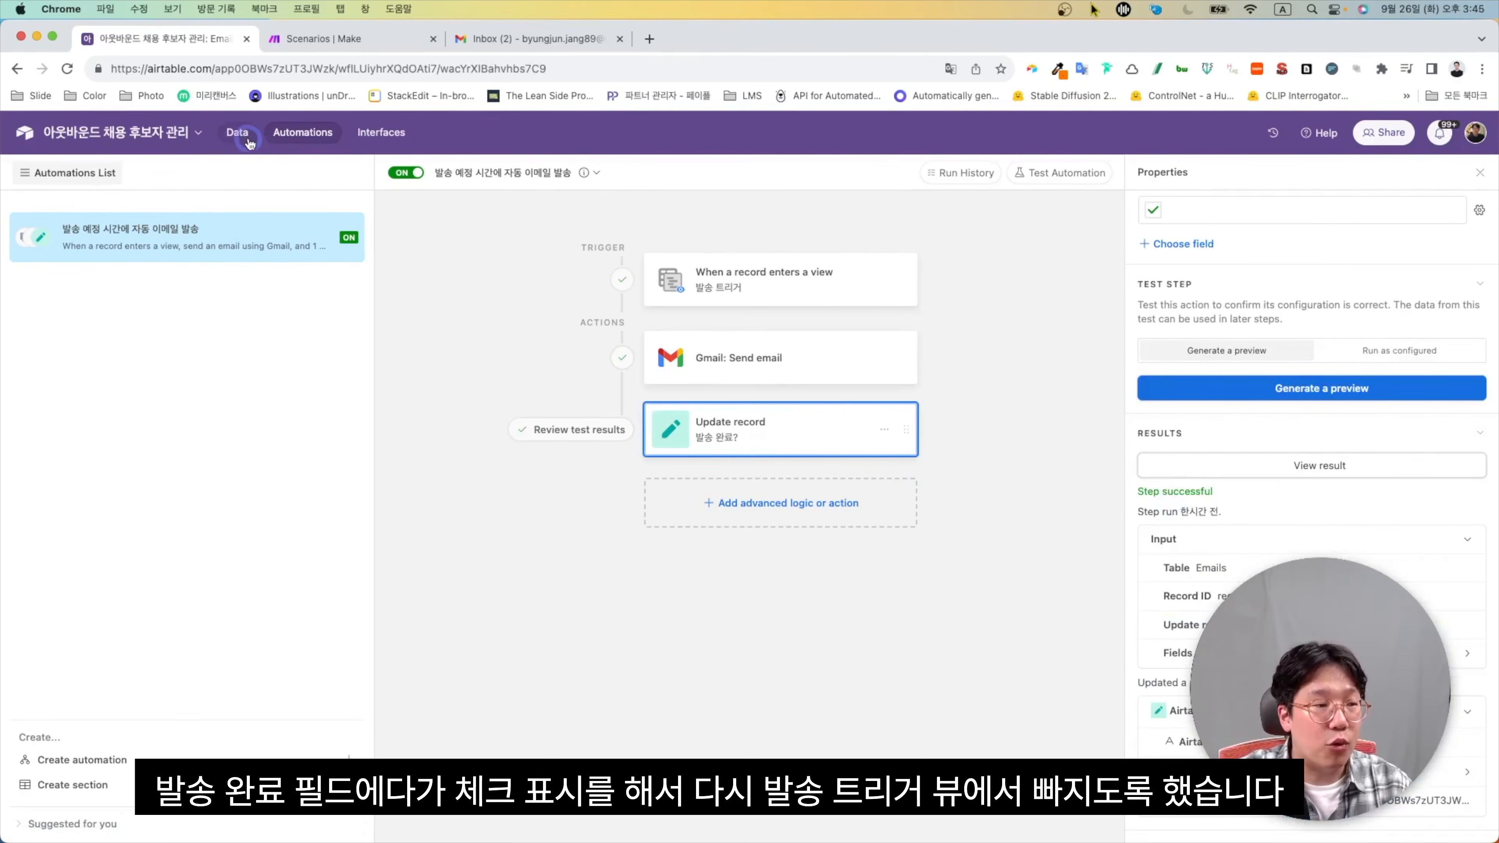
In Grid view, change email ID 3's scheduled send date to 2023.9.26
{"action": "left_click", "coordinate": [236, 132]}
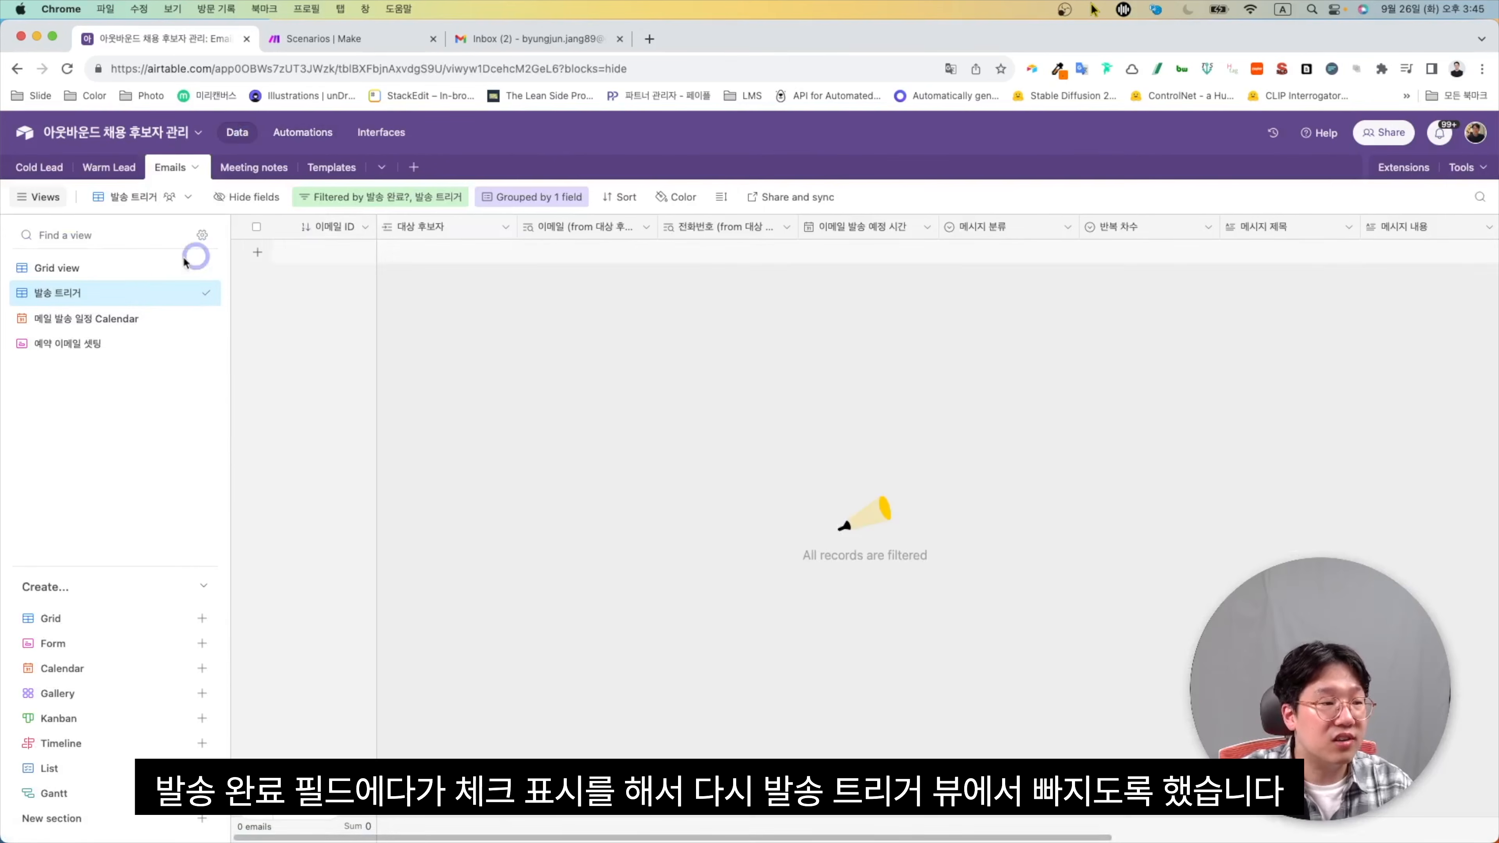
{"action": "left_click", "coordinate": [156, 268]}
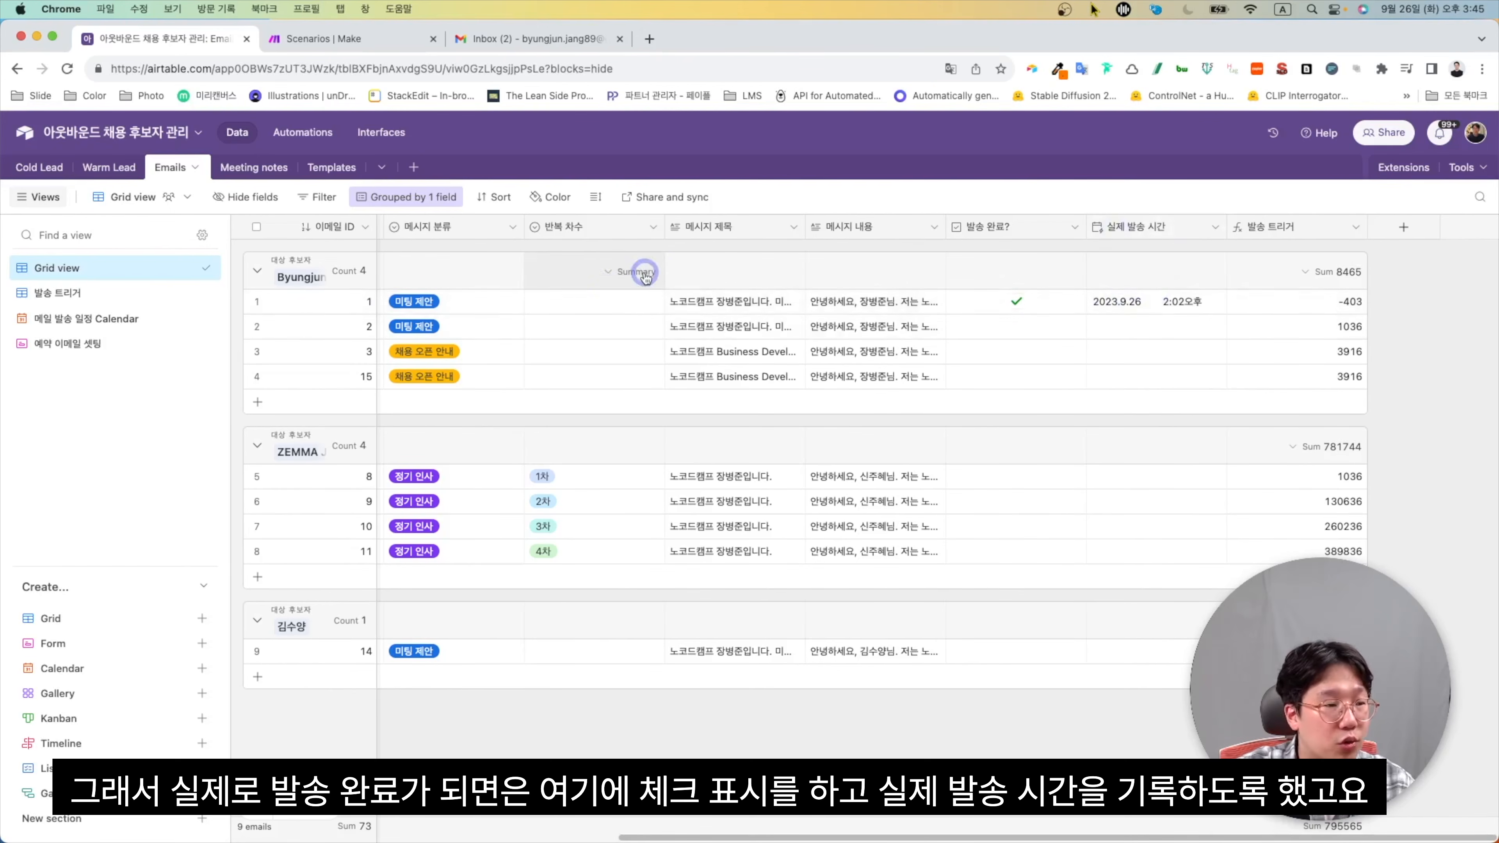
{"action": "left_click", "coordinate": [118, 268]}
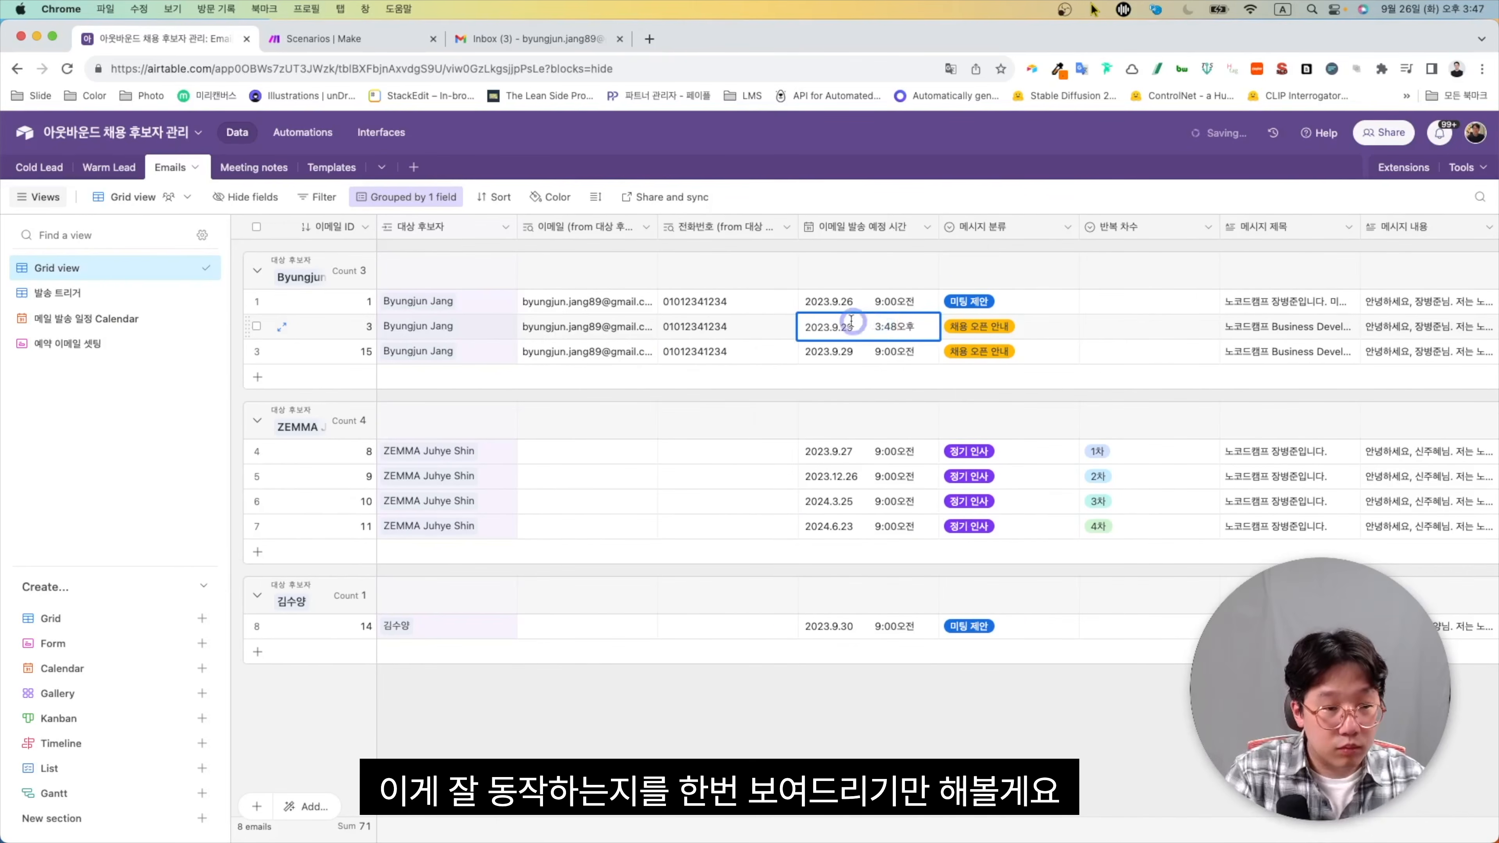
{"action": "left_click", "coordinate": [843, 325]}
{"action": "key", "text": "BackSpace"}
{"action": "type", "text": "6"}
{"action": "key", "text": "Return"}
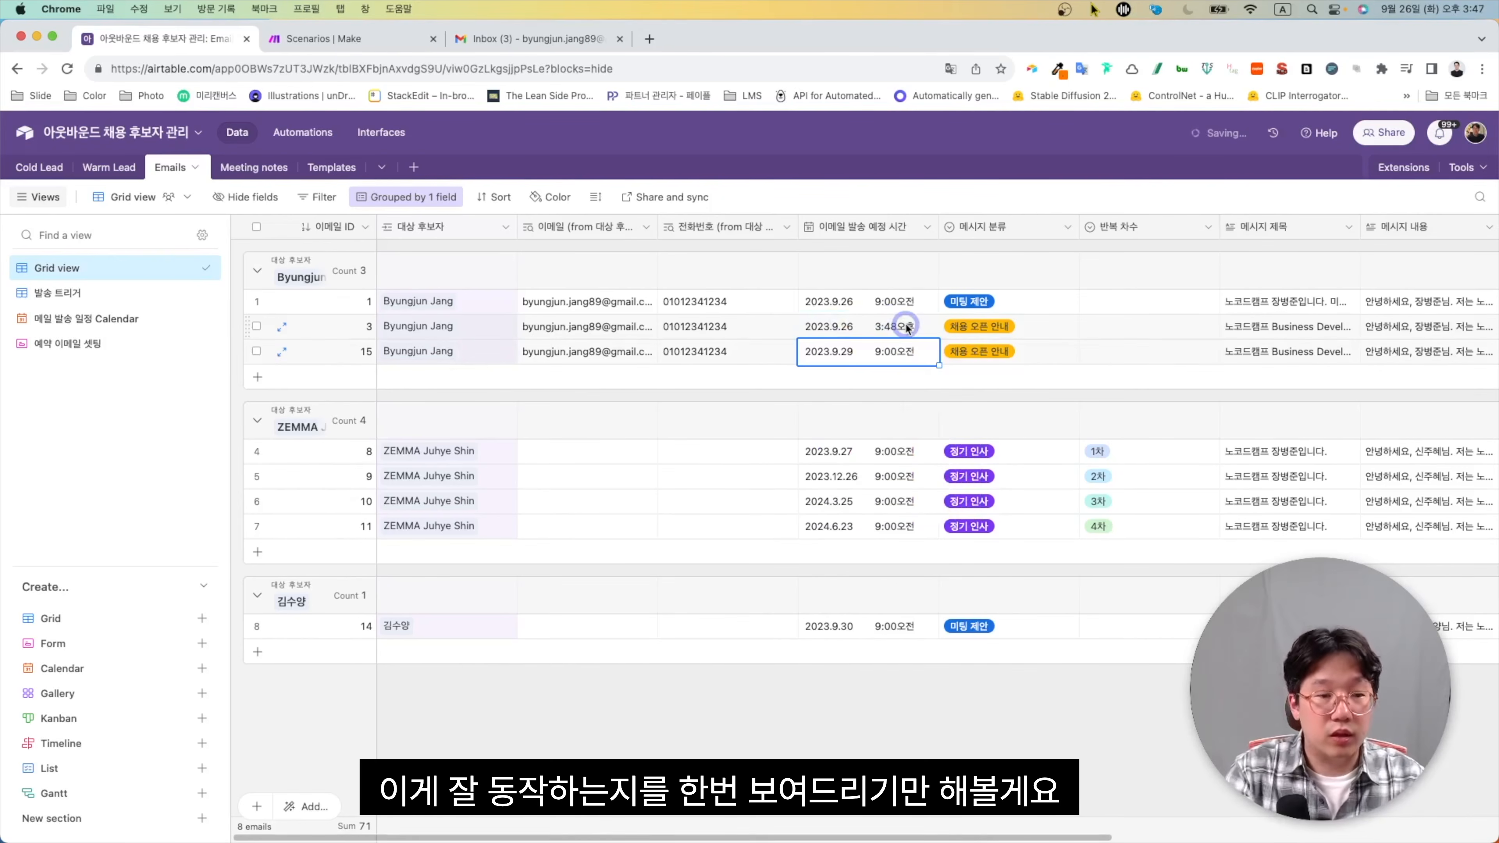
Review email ID 3's message content now that it is marked sent at 3:48 PM
{"action": "left_click", "coordinate": [926, 326]}
{"action": "scroll", "coordinate": [926, 328], "scroll_direction": "right", "scroll_amount": 10}
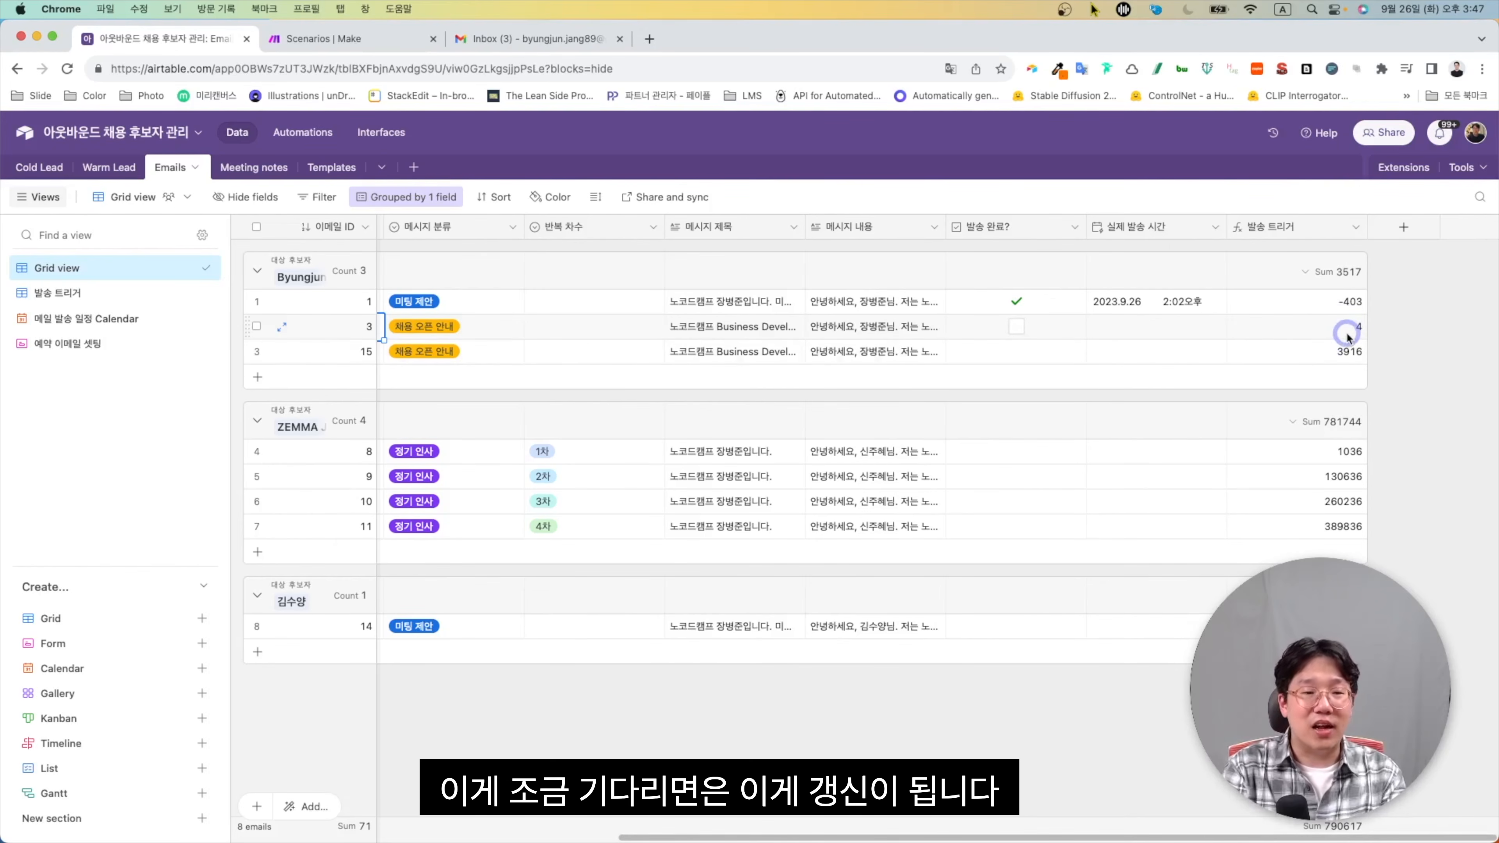
{"action": "left_click", "coordinate": [939, 326]}
{"action": "left_click", "coordinate": [940, 326]}
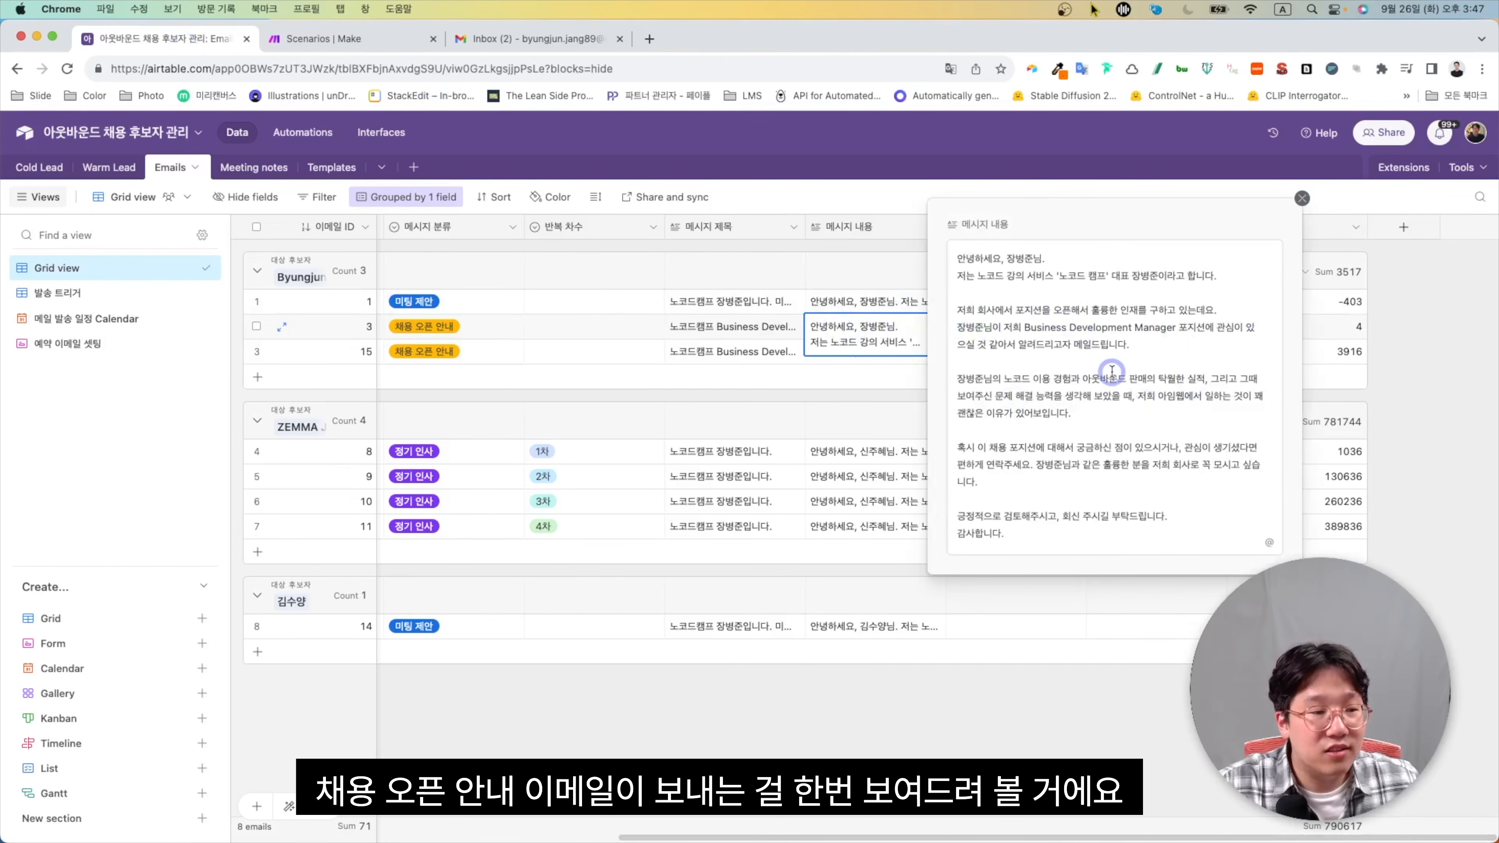
{"action": "left_click", "coordinate": [1442, 404]}
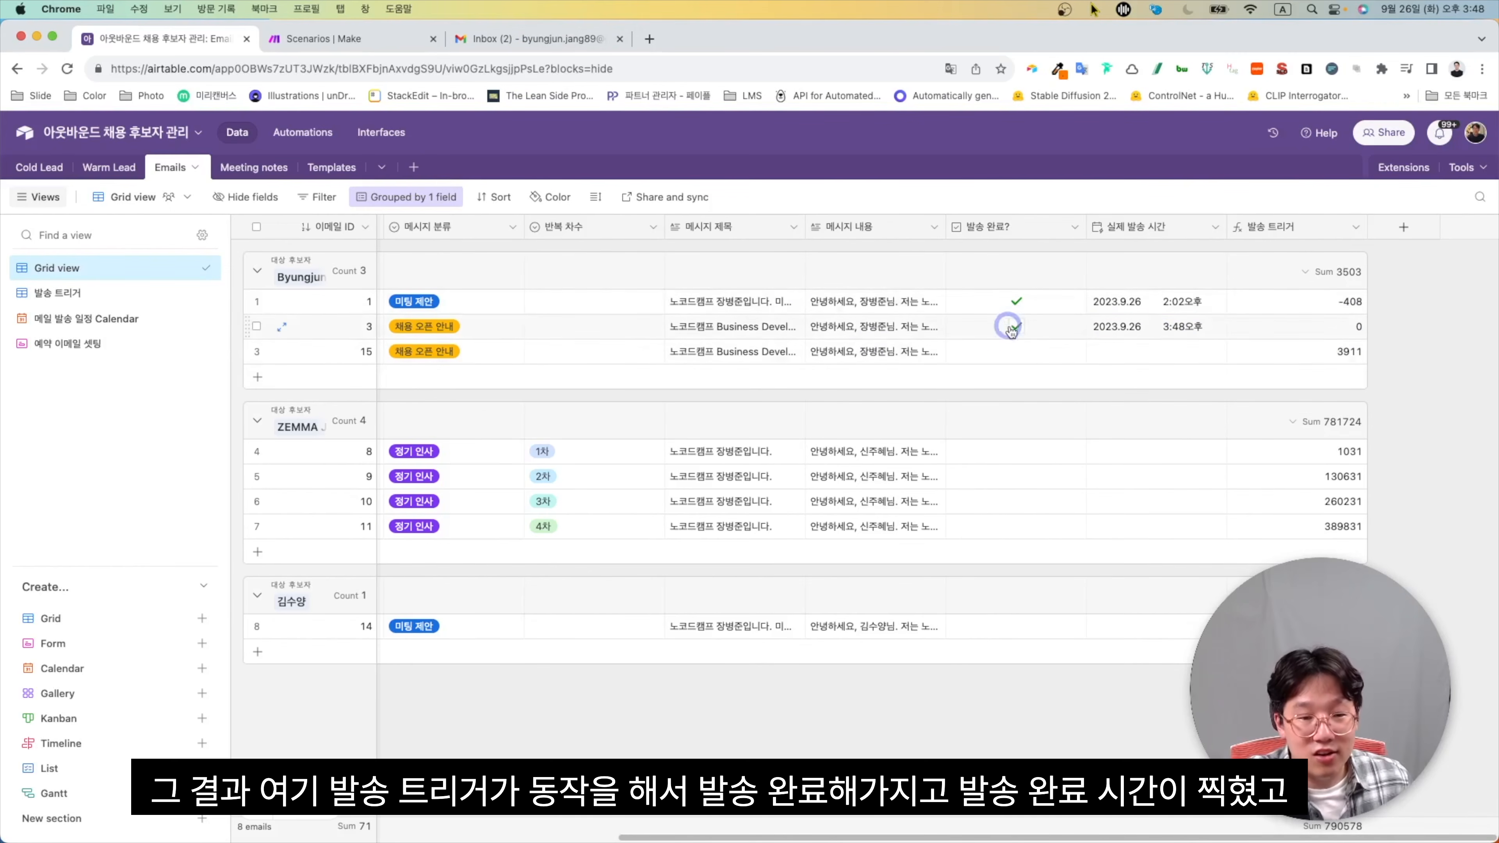
{"action": "left_click", "coordinate": [523, 36]}
Refresh Gmail and read the new 노코드캠프 Business Development Manager email body
{"action": "left_click", "coordinate": [107, 242]}
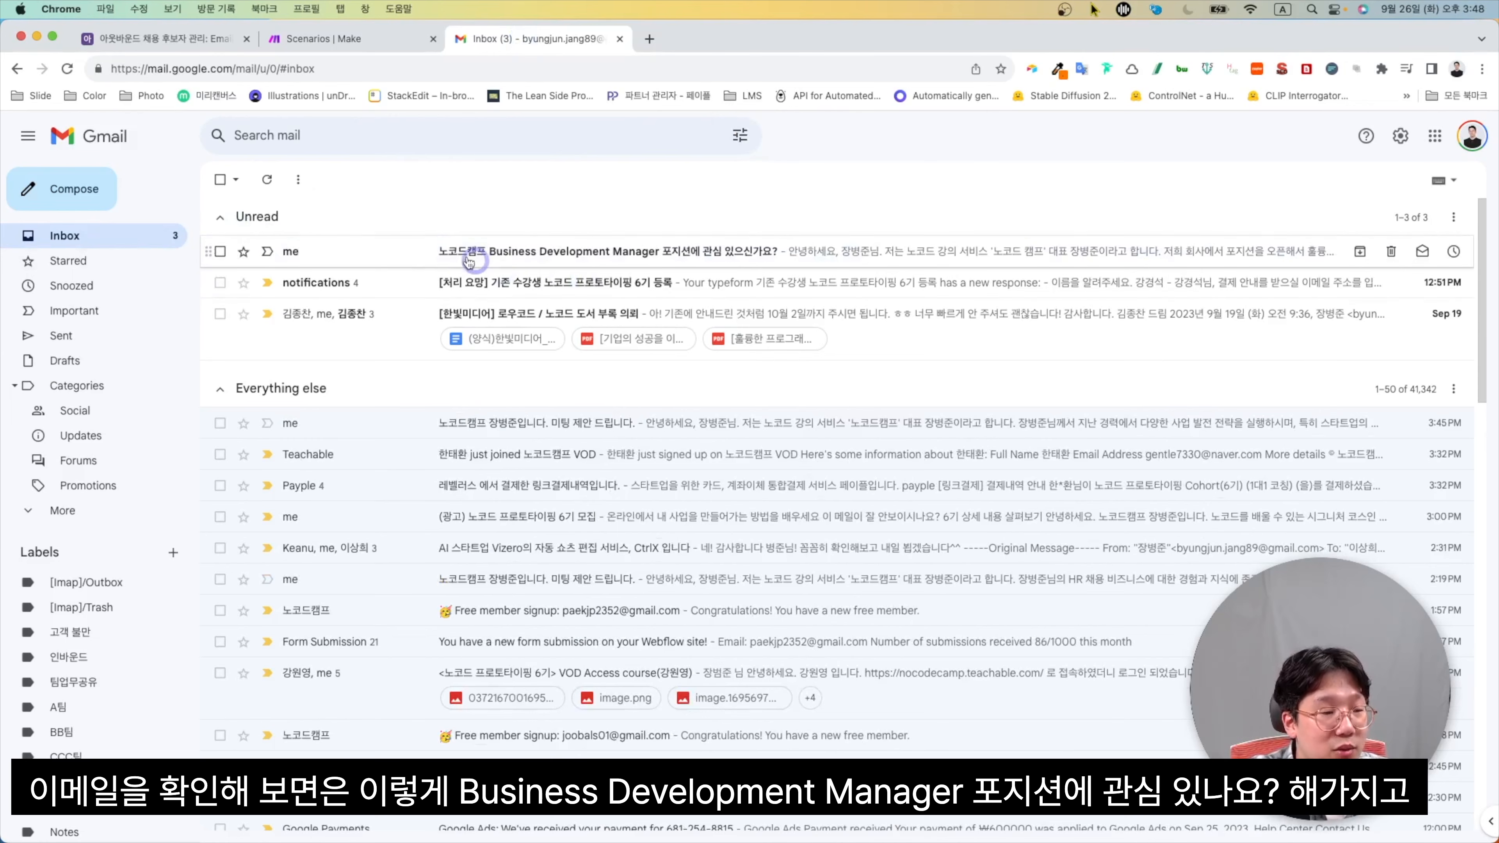
{"action": "left_click", "coordinate": [575, 257]}
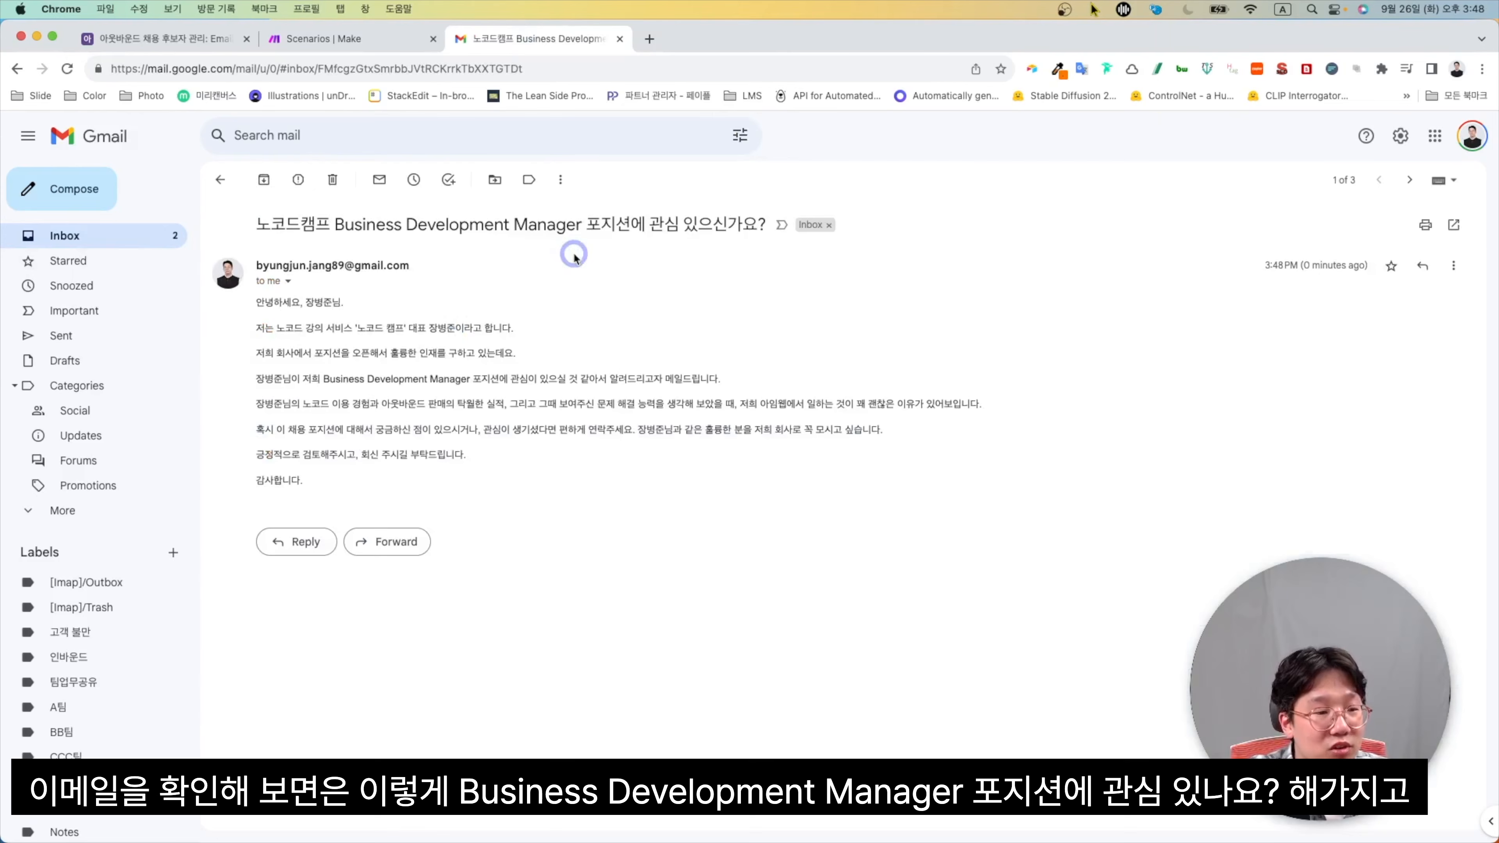
{"action": "left_click_drag", "start_coordinate": [366, 481], "coordinate": [263, 348]}
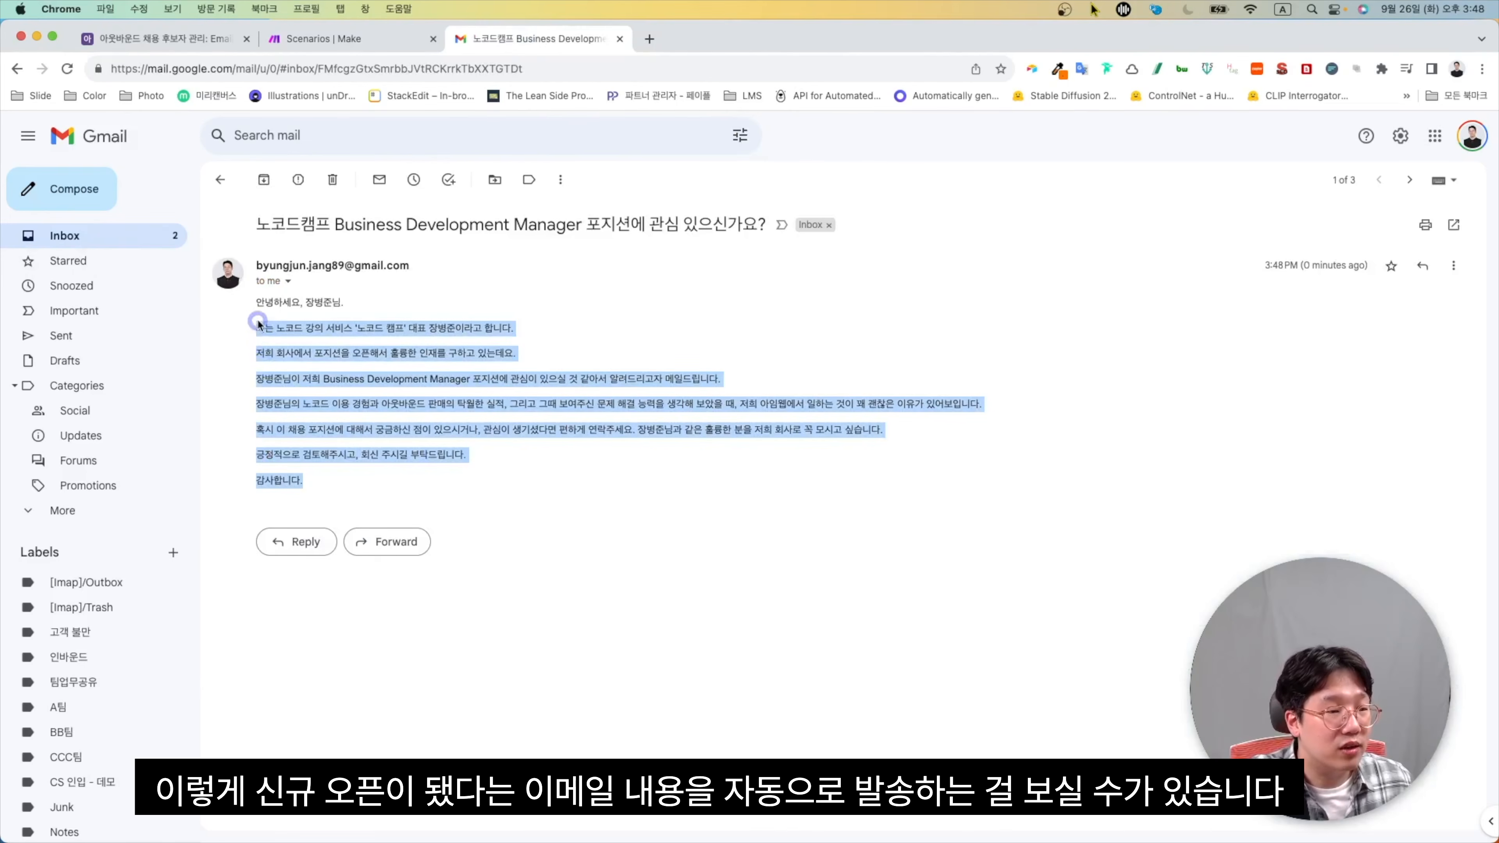
{"action": "left_click", "coordinate": [323, 383]}
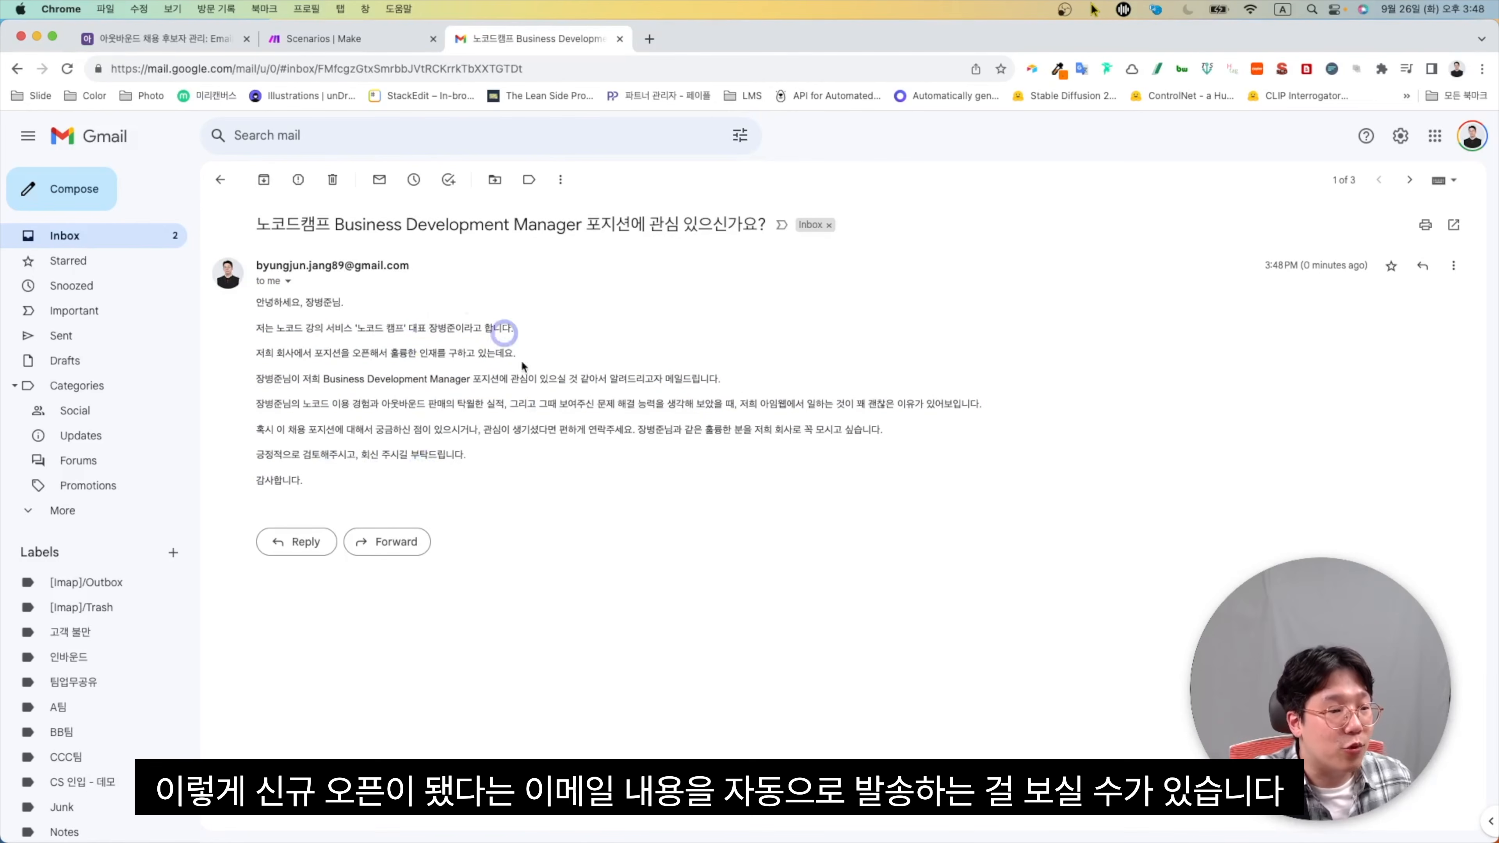